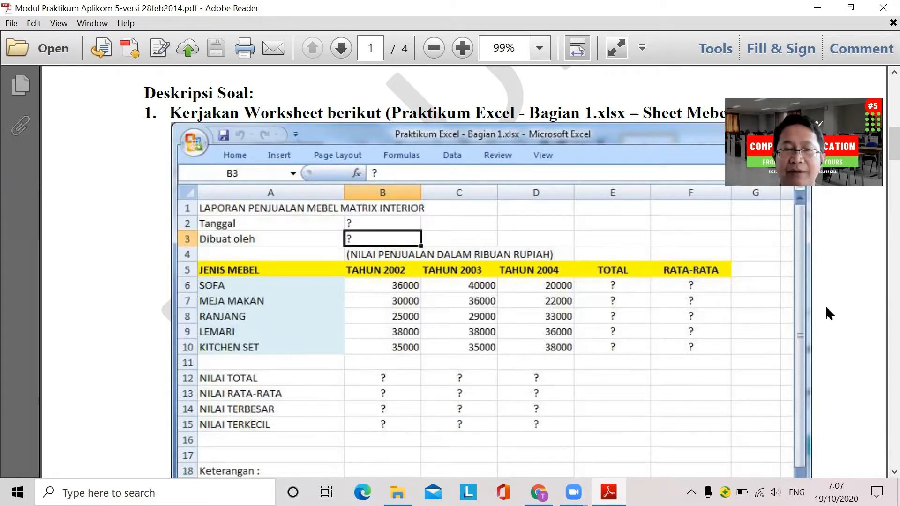
# Read through exercise 1 on the Mebel sheet, covering its Sum, Average, Max, Min, number format and conditional formatting instructions.
pyautogui.moveTo(398, 492)
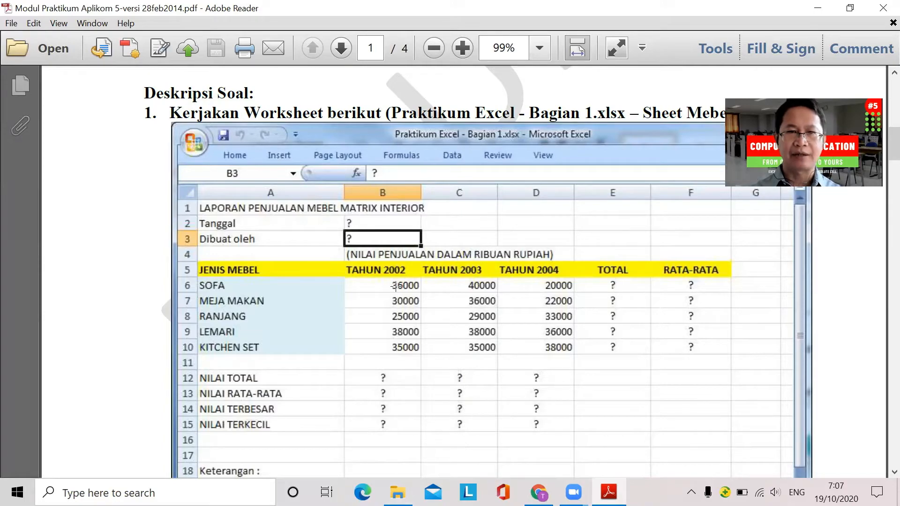
pyautogui.scroll(-15, 396, 286)
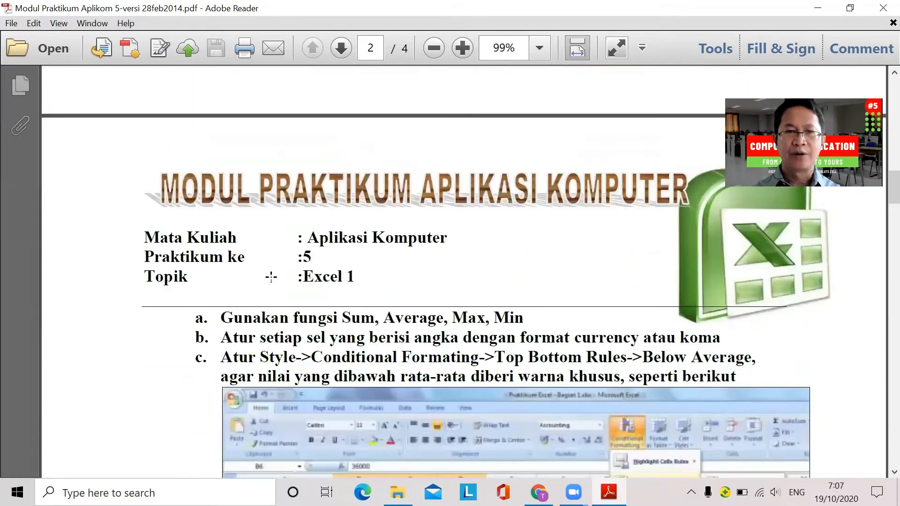
pyautogui.scroll(-9, 271, 277)
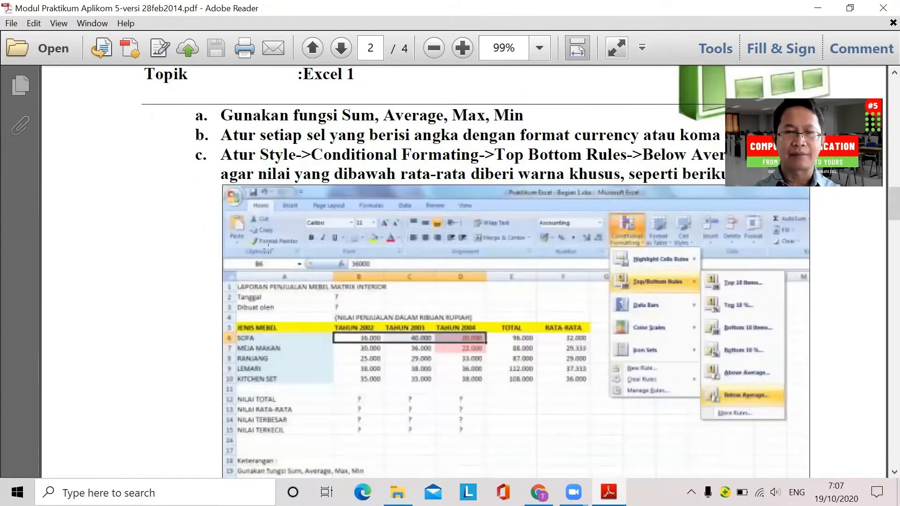
pyautogui.scroll(-1, 269, 247)
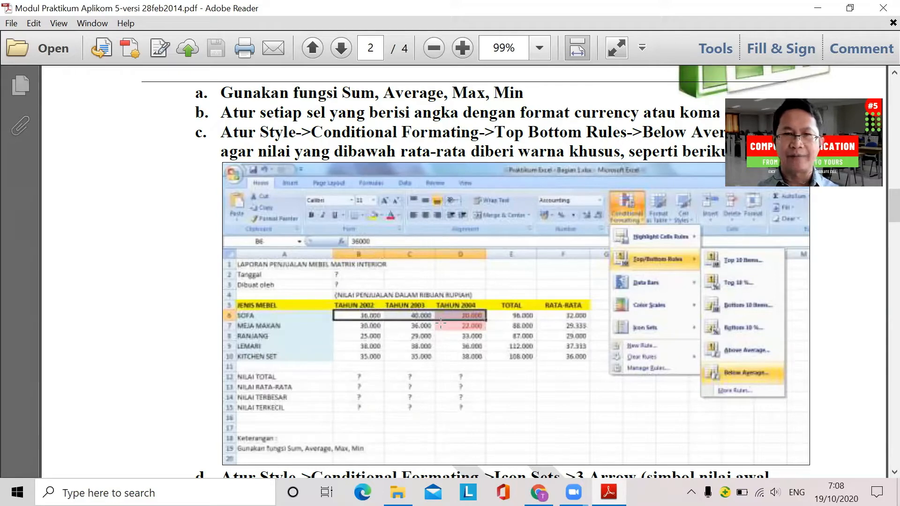
pyautogui.scroll(-2, 442, 333)
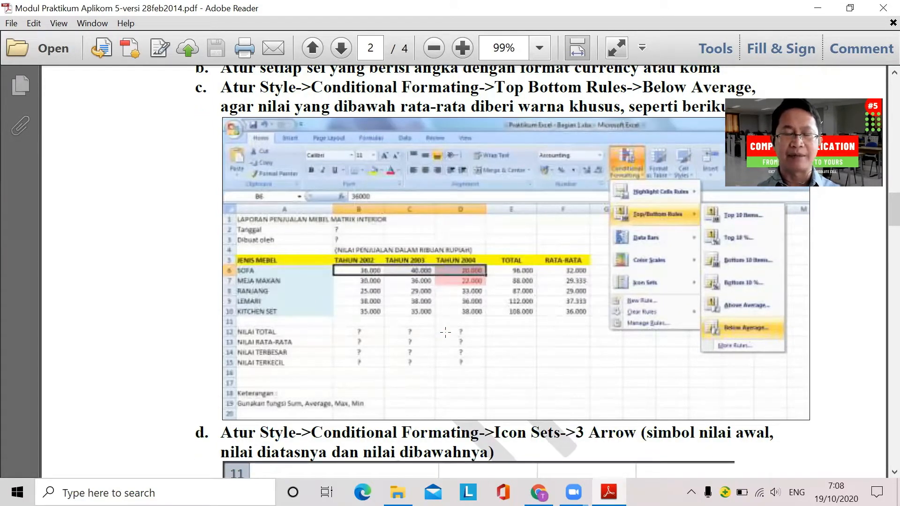
pyautogui.scroll(-5, 445, 332)
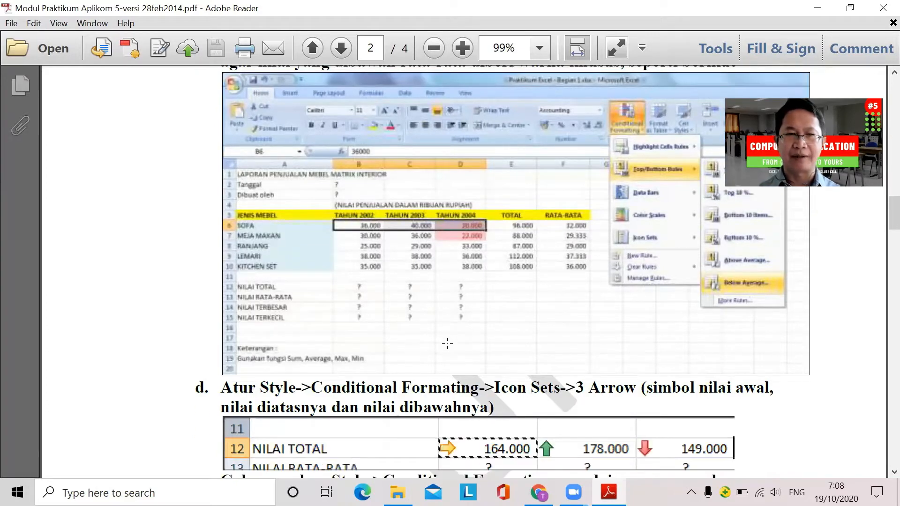
pyautogui.scroll(-6, 447, 343)
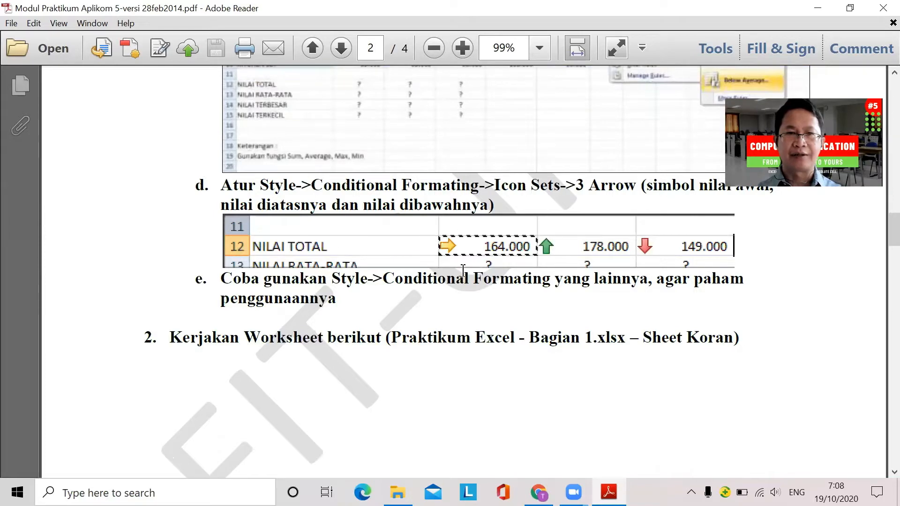
pyautogui.scroll(-6, 464, 281)
pyautogui.scroll(-15, 465, 282)
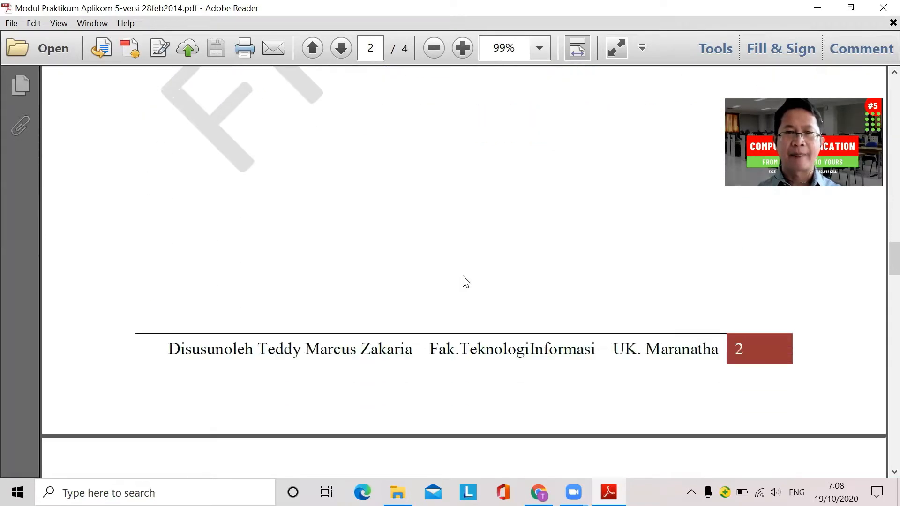
# Review exercise 2's newspaper sales table and exercise 3's DVD rental table with its formulas in the practice module.
pyautogui.scroll(-14, 467, 282)
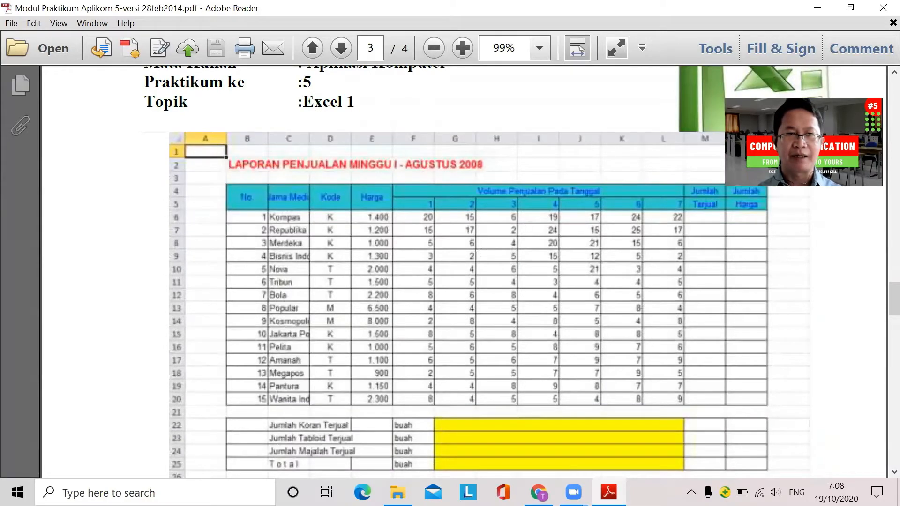
pyautogui.scroll(-1, 481, 251)
pyautogui.scroll(1, 483, 264)
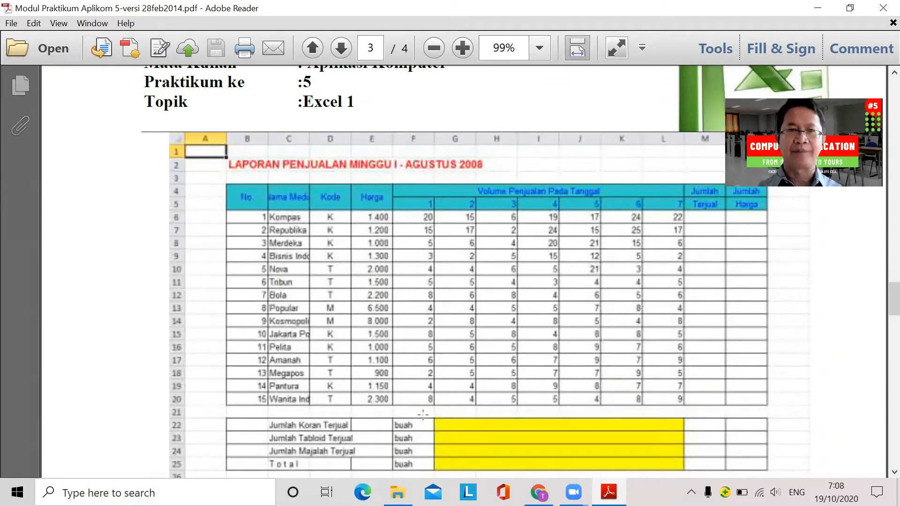
pyautogui.scroll(-10, 422, 414)
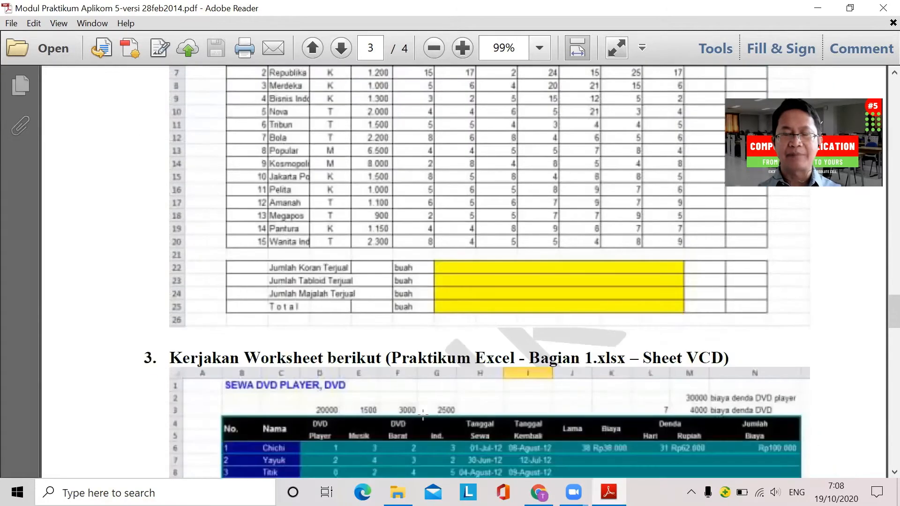
pyautogui.scroll(-1, 423, 414)
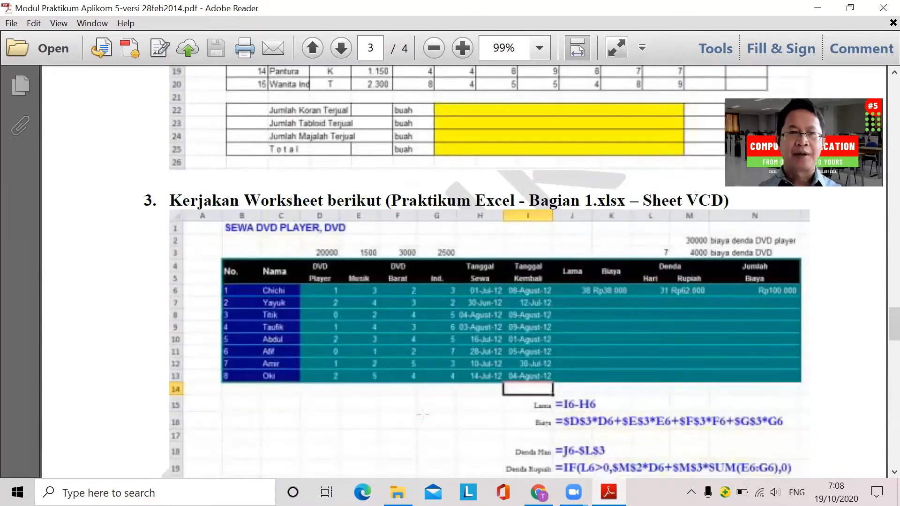
pyautogui.scroll(-2, 423, 414)
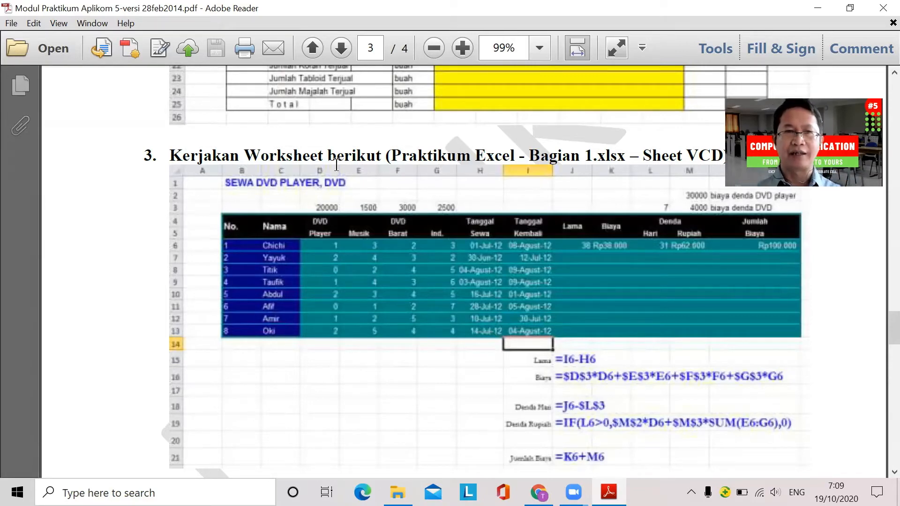
# Examine exercise 4's multiplication table and its instruction to use formulas and absolute addresses, through to the module's last page.
pyautogui.scroll(-10, 342, 211)
pyautogui.scroll(-4, 342, 216)
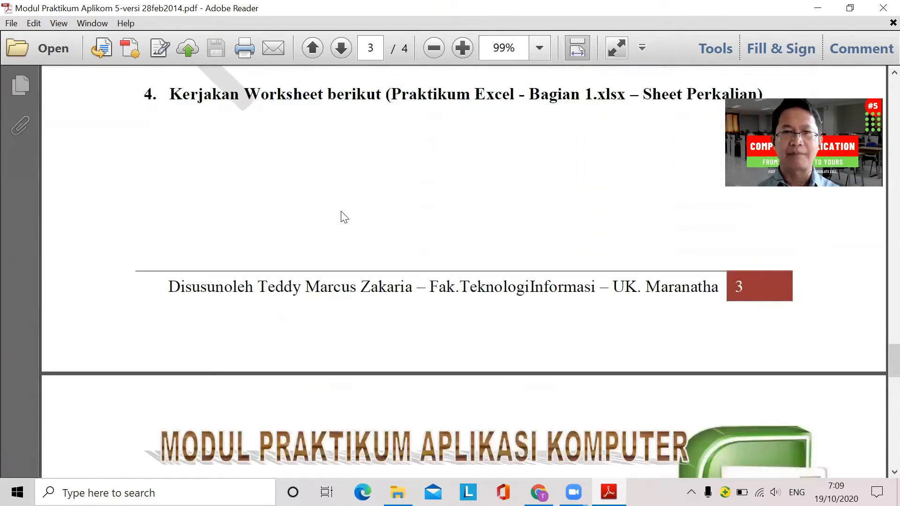
pyautogui.scroll(2, 342, 215)
pyautogui.scroll(3, 562, 188)
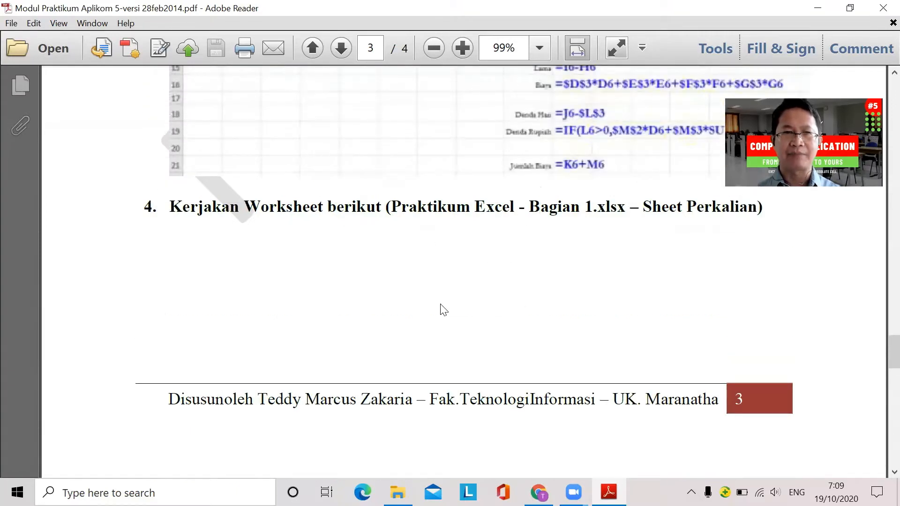
pyautogui.scroll(-10, 442, 307)
pyautogui.scroll(-5, 439, 304)
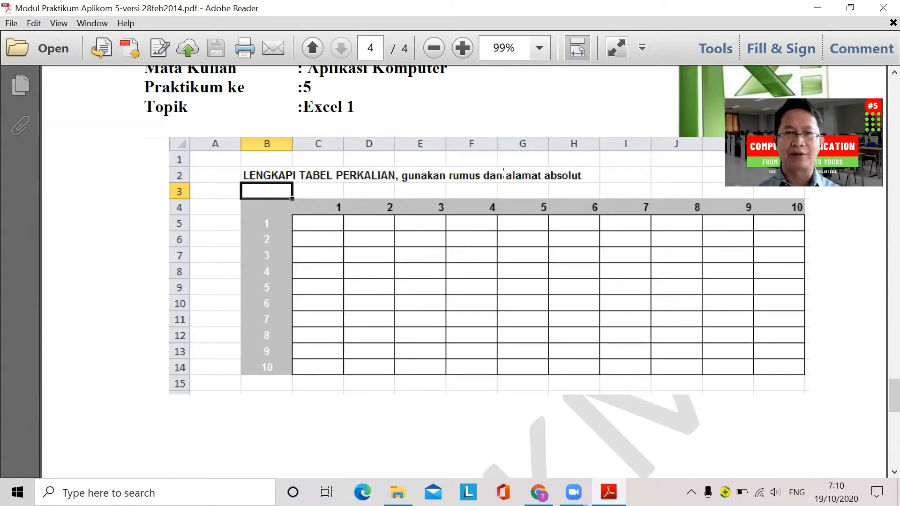
pyautogui.moveTo(504, 175); pyautogui.dragTo(609, 178)
pyautogui.scroll(-10, 542, 305)
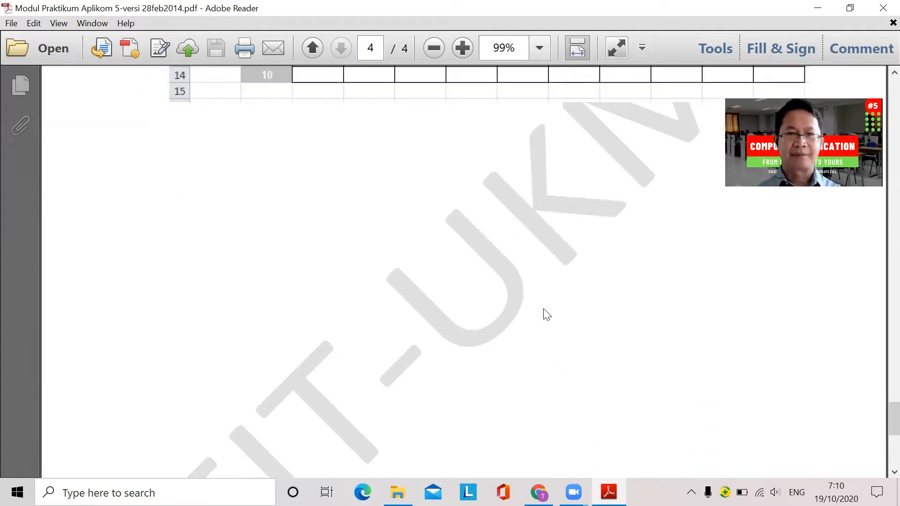
pyautogui.scroll(-5, 546, 314)
pyautogui.scroll(7, 546, 314)
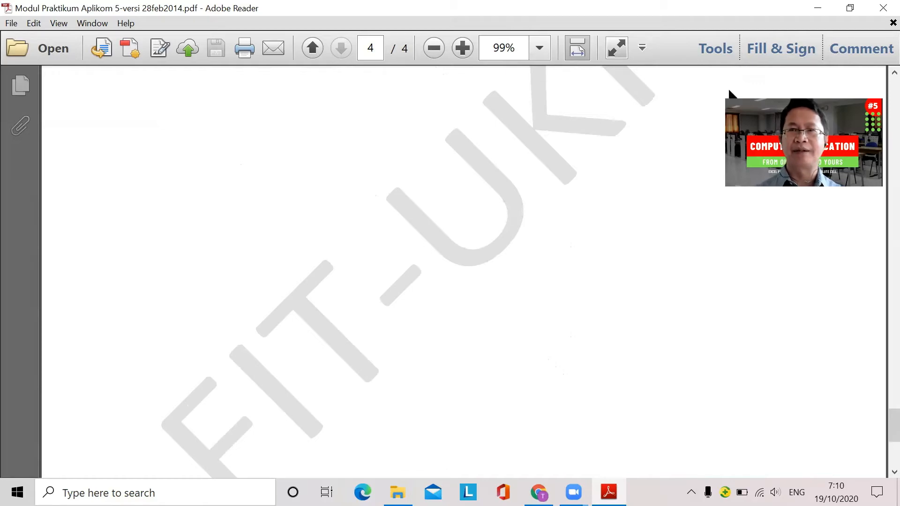
# Minimize the PDF module, find and launch Excel, and create a blank workbook.
pyautogui.click(819, 9)
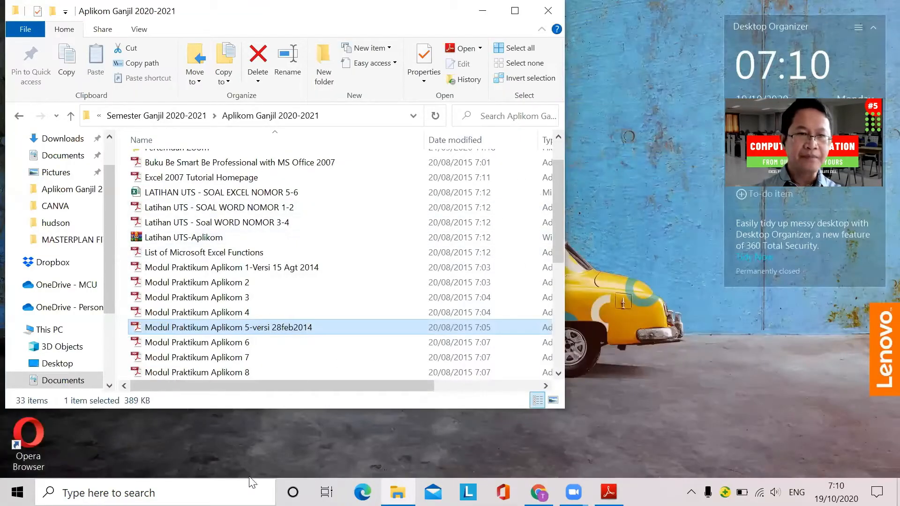
pyautogui.click(234, 488)
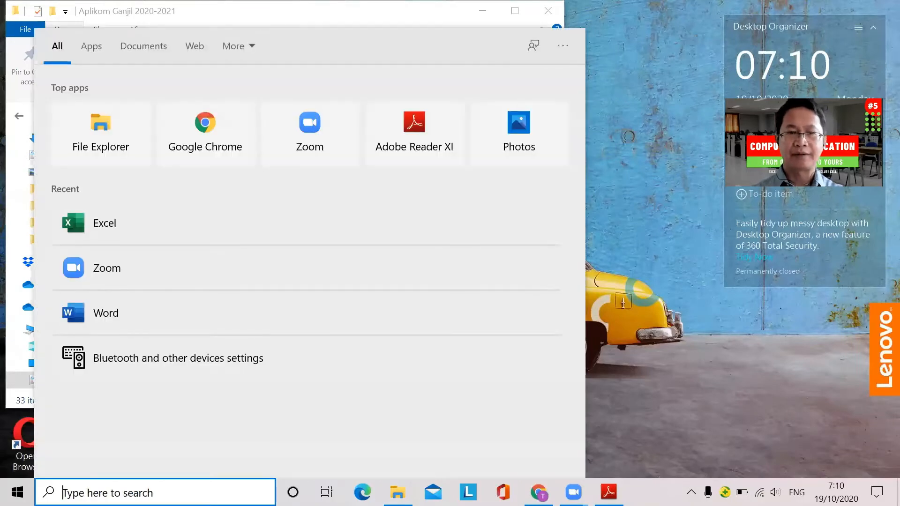
pyautogui.write('exce')
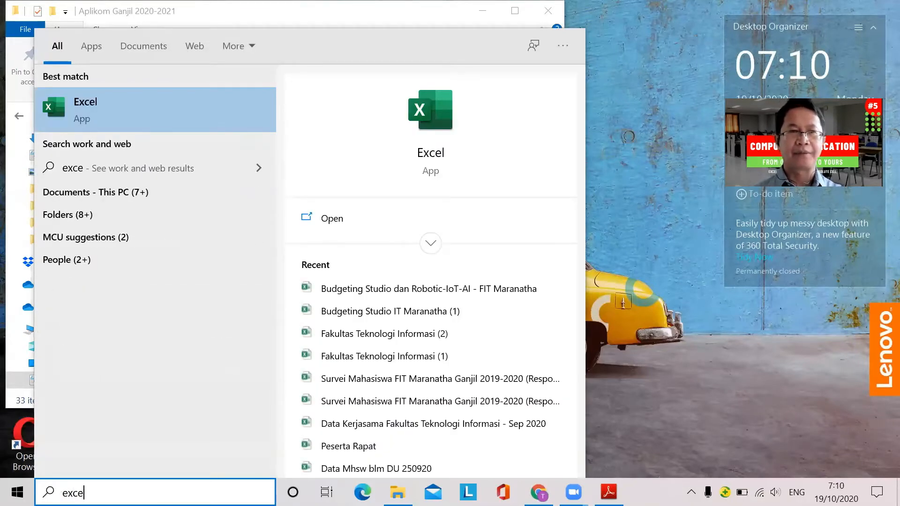
pyautogui.press('Return')
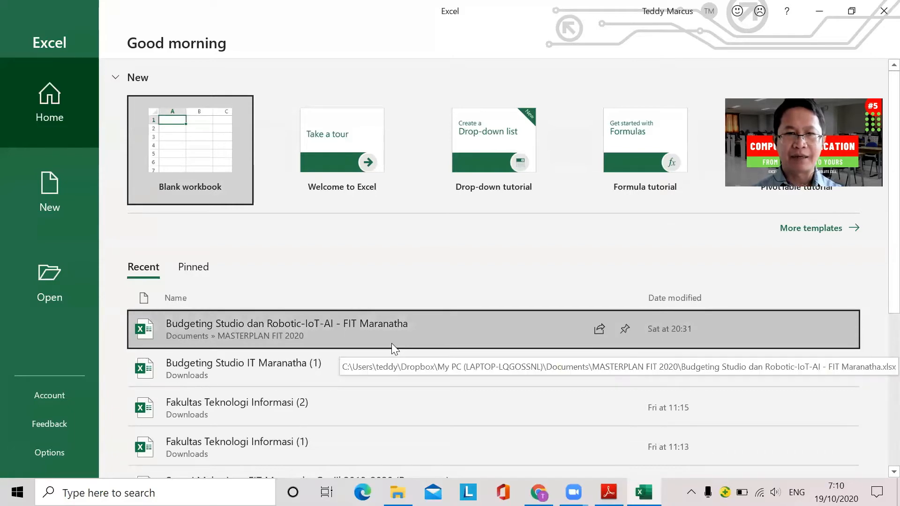
pyautogui.click(178, 134)
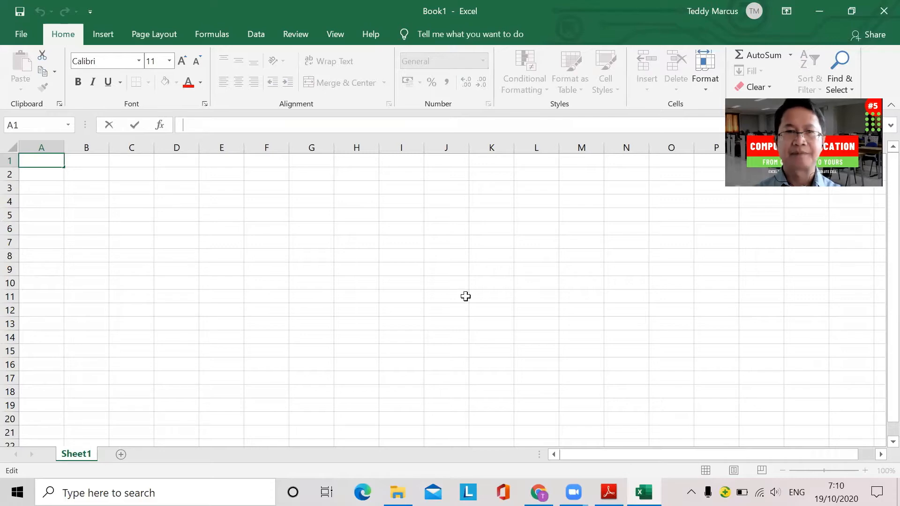
# Enlarge the empty worksheet's zoom to 190% and select cell C3.
pyautogui.click(403, 282)
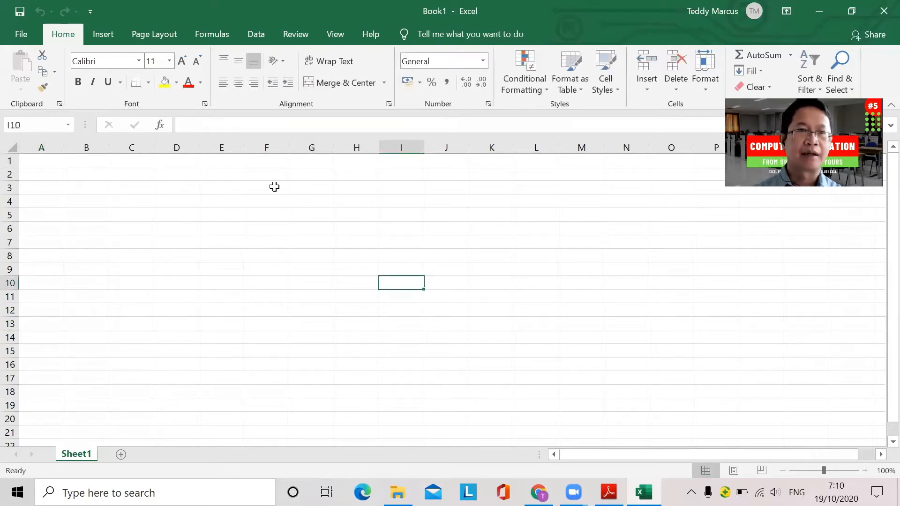
pyautogui.keyDown('ctrl'); pyautogui.scroll(2, 282, 227); pyautogui.keyUp('ctrl')
pyautogui.keyDown('ctrl'); pyautogui.scroll(3, 282, 227); pyautogui.keyUp('ctrl')
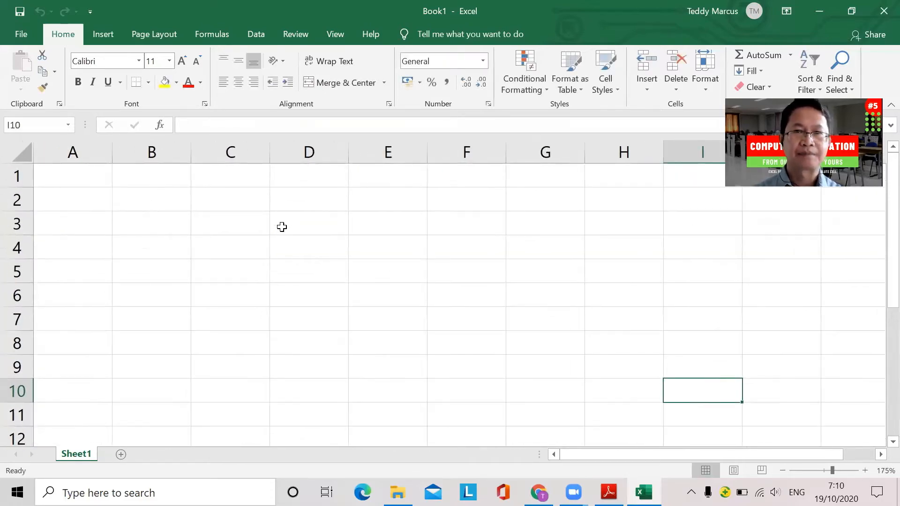
pyautogui.keyDown('ctrl'); pyautogui.scroll(1, 281, 227); pyautogui.keyUp('ctrl')
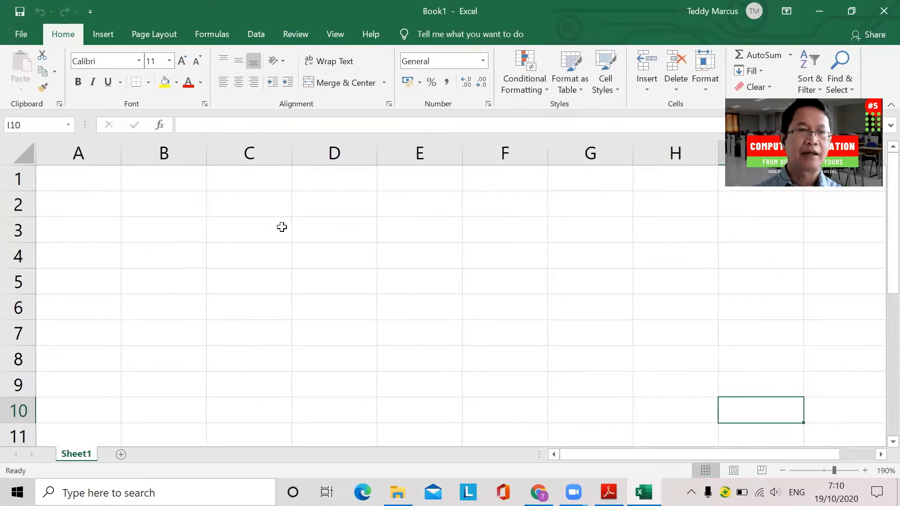
pyautogui.click(267, 234)
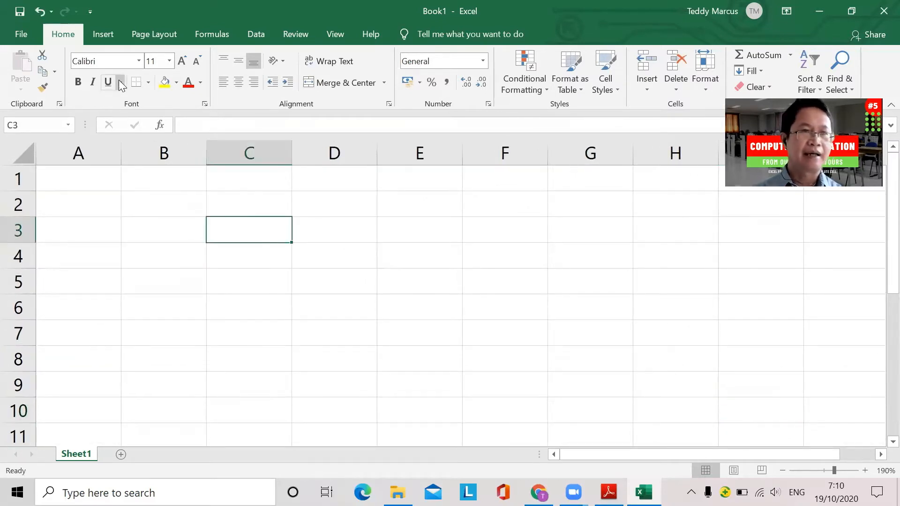
# Select entire columns A through D one at a time, go back through C and B, and finish on cell D2.
pyautogui.click(84, 150)
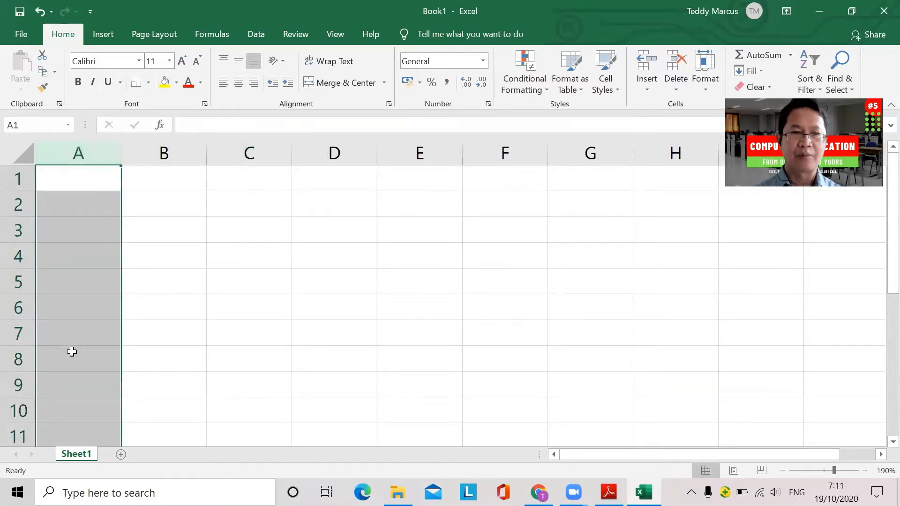
pyautogui.click(164, 150)
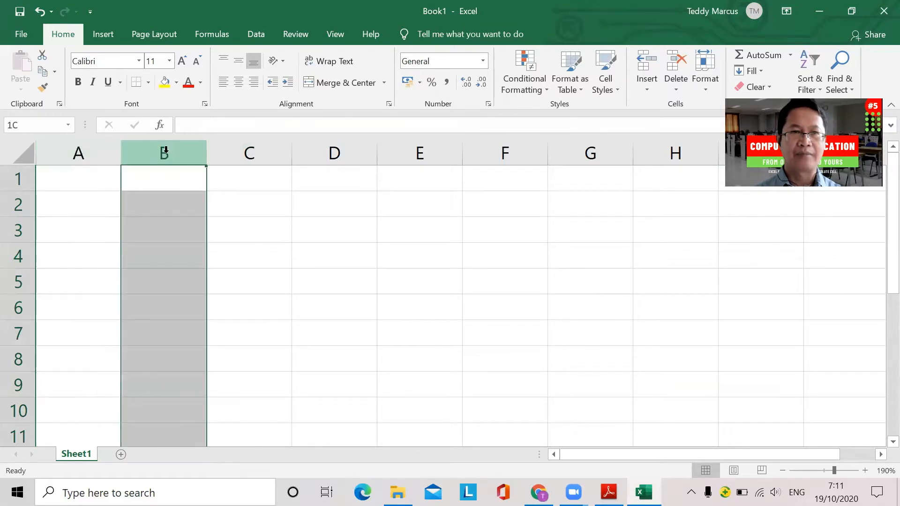
pyautogui.click(247, 150)
pyautogui.click(335, 153)
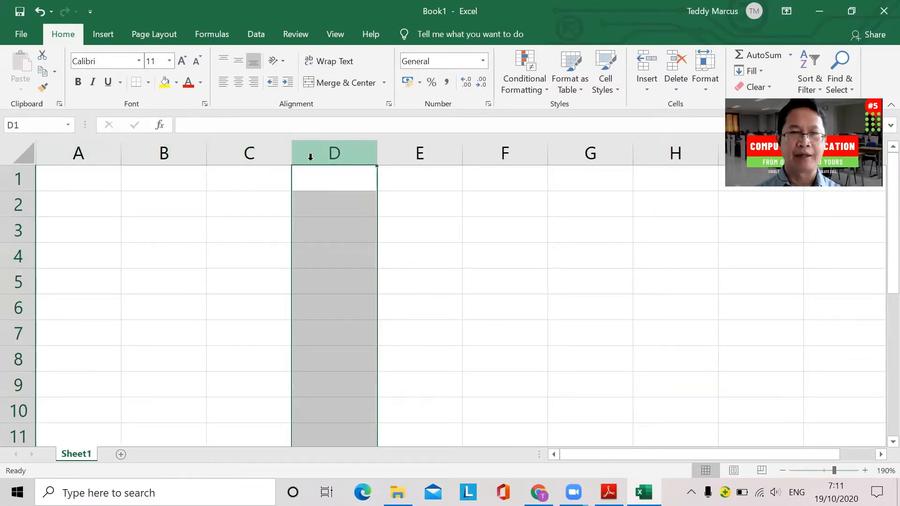
pyautogui.click(248, 152)
pyautogui.click(176, 153)
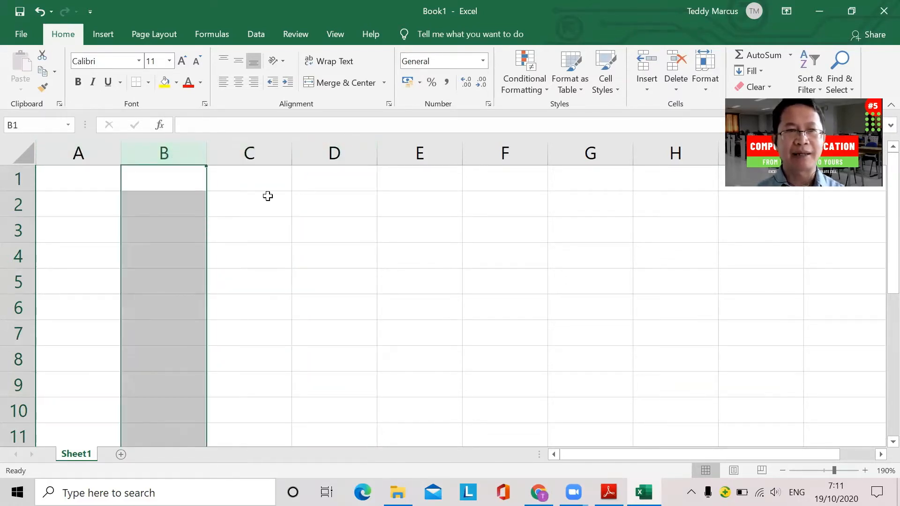
pyautogui.click(293, 209)
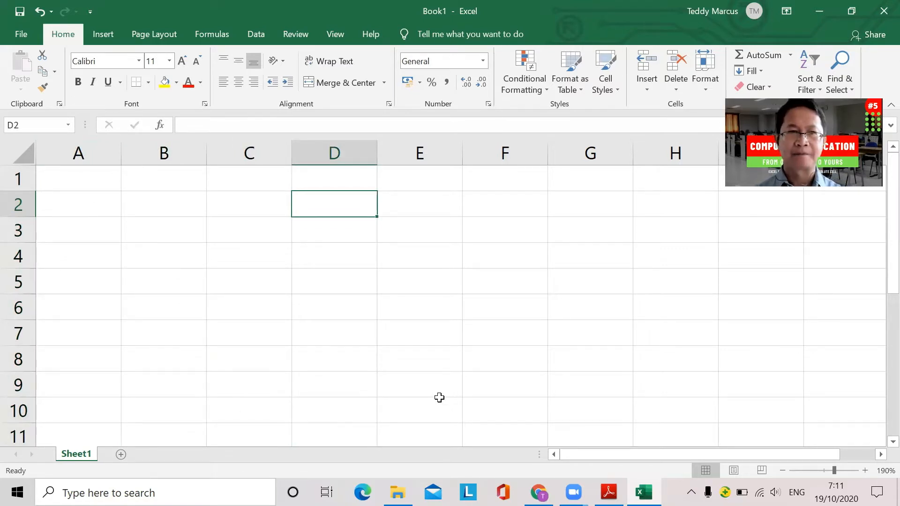
# Select all of row 3 and all of column A in turn, finishing on cell B1.
pyautogui.click(16, 235)
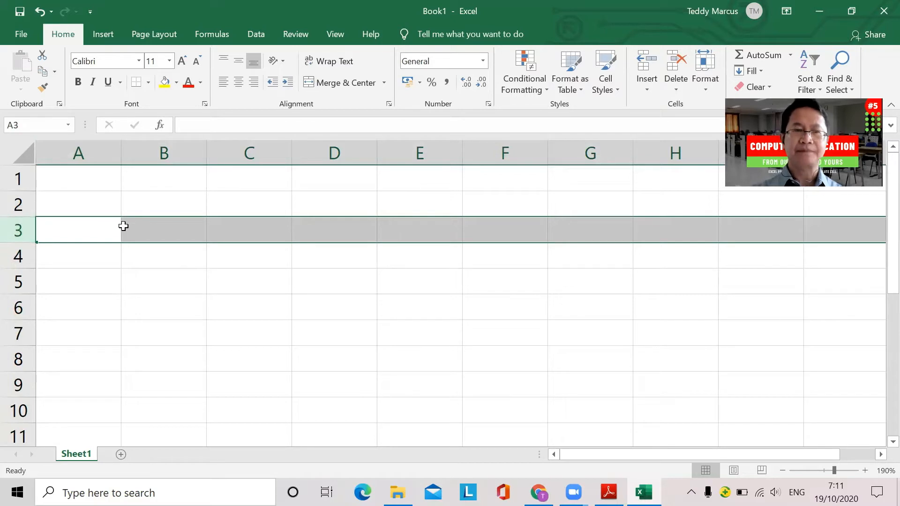
pyautogui.click(84, 153)
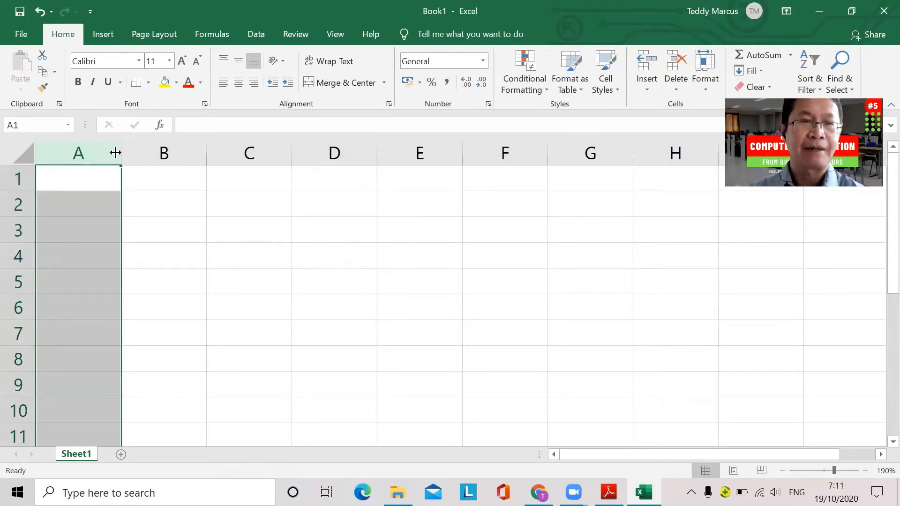
pyautogui.click(140, 186)
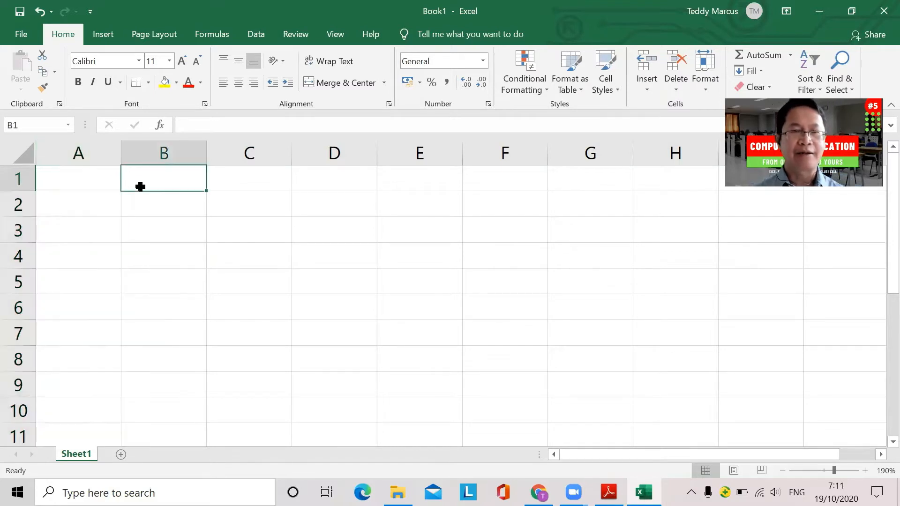
# Select all of column B, all of row 5, cell B3 and all of column A in turn.
pyautogui.click(164, 154)
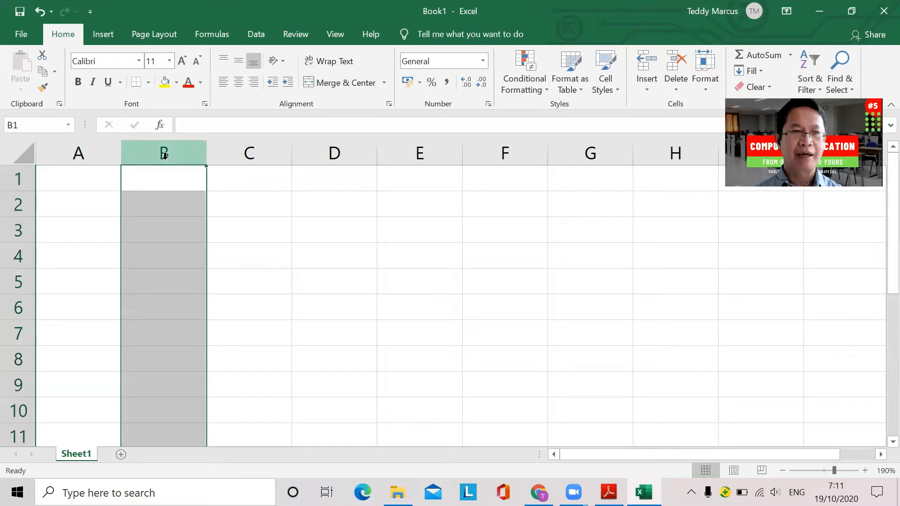
pyautogui.click(20, 280)
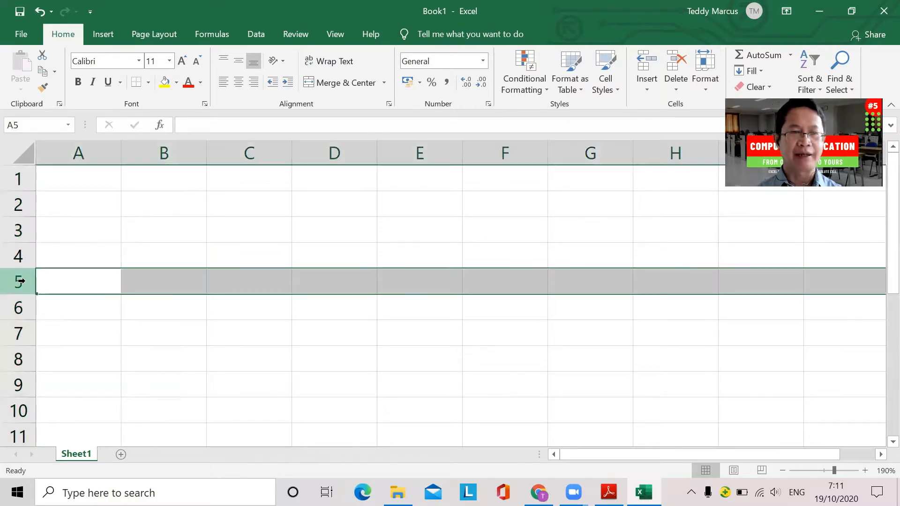
pyautogui.click(193, 220)
pyautogui.click(79, 149)
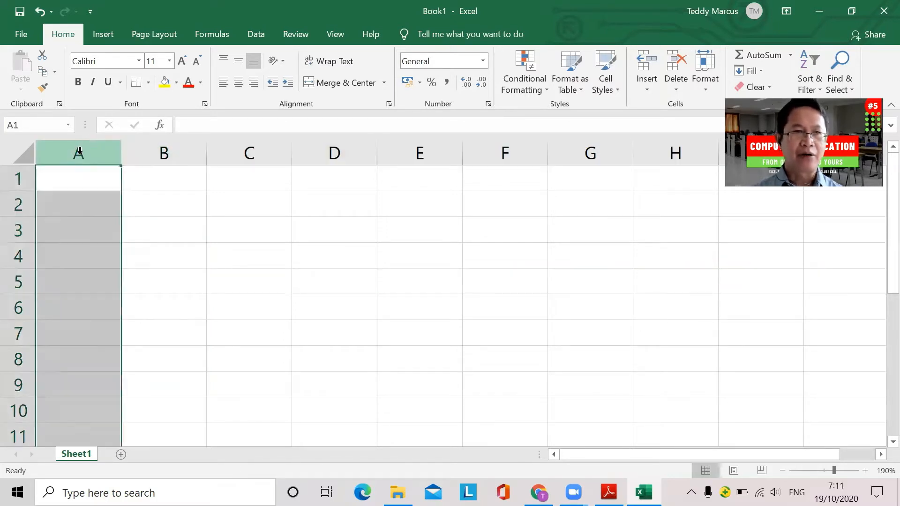
# Select entire rows 4 and 5 one at a time, go back through row 4 to row 1, and finish on row 2.
pyautogui.click(14, 256)
pyautogui.click(16, 281)
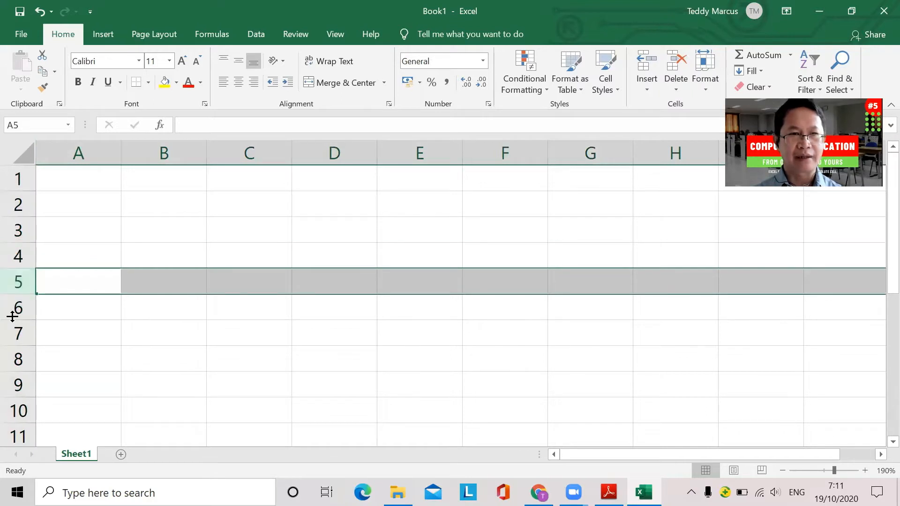
pyautogui.click(16, 256)
pyautogui.click(10, 178)
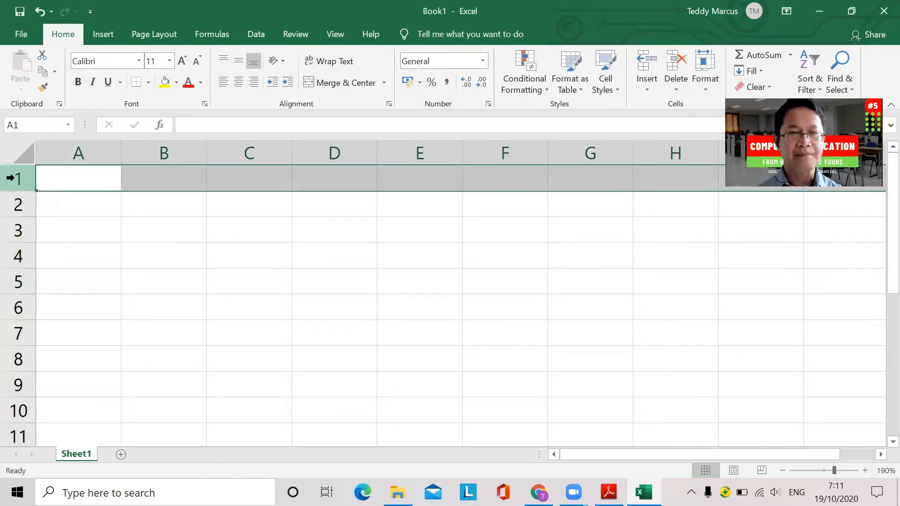
pyautogui.click(17, 204)
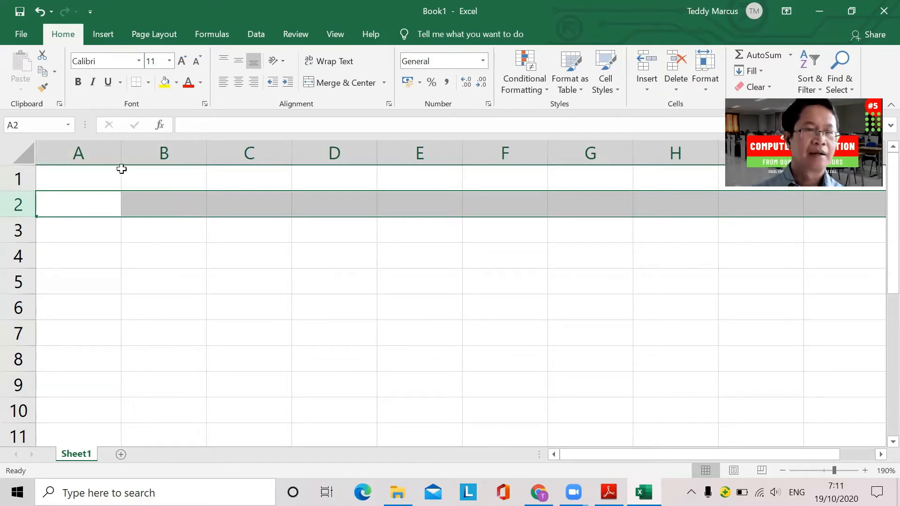
# Select all of column A, followed by single cells A1, B2, B3, A2, A1 and D5, finishing on cell C6.
pyautogui.click(85, 148)
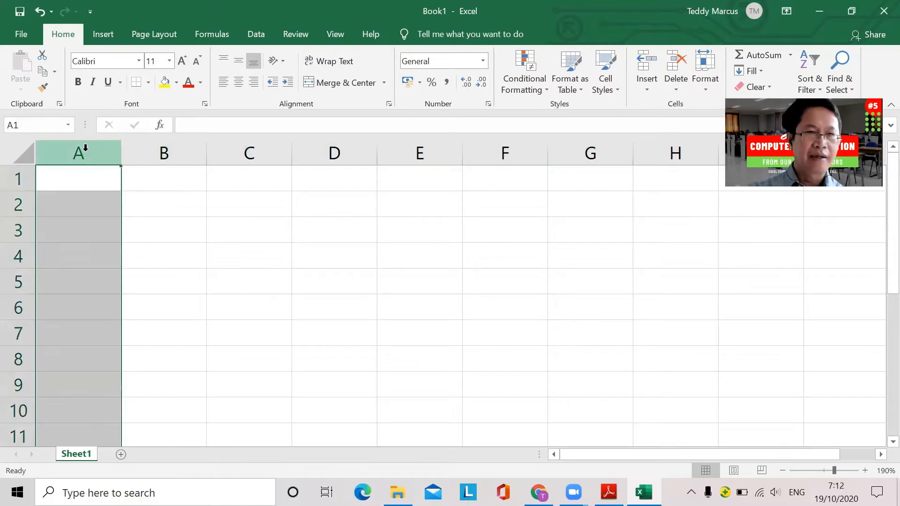
pyautogui.click(77, 185)
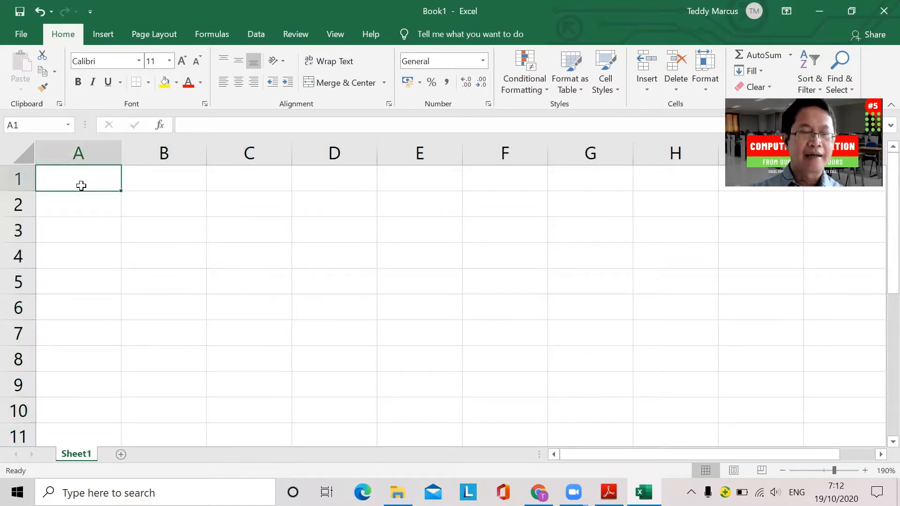
pyautogui.click(145, 214)
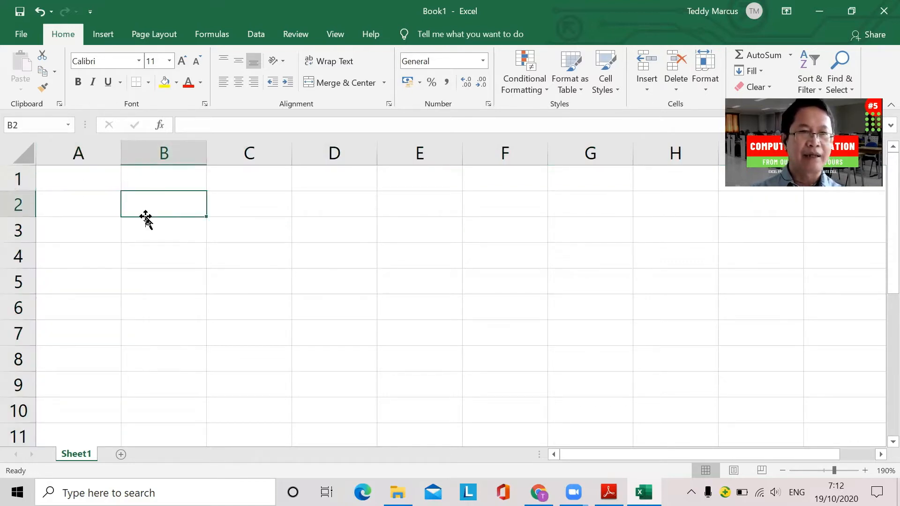
pyautogui.click(151, 229)
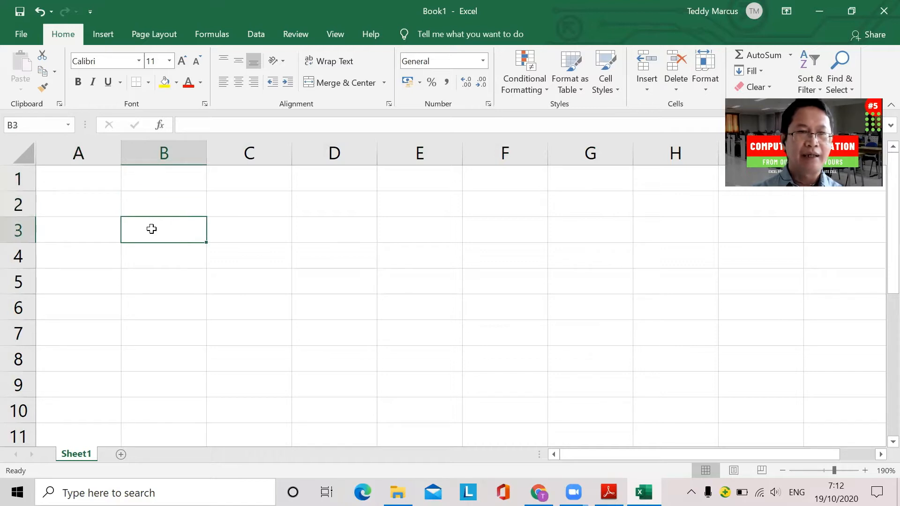
pyautogui.click(104, 207)
pyautogui.click(82, 173)
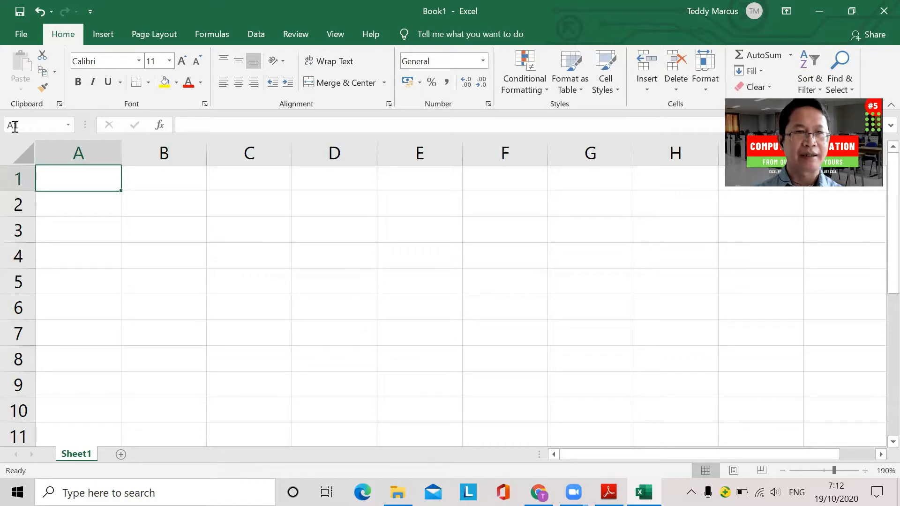
pyautogui.click(323, 286)
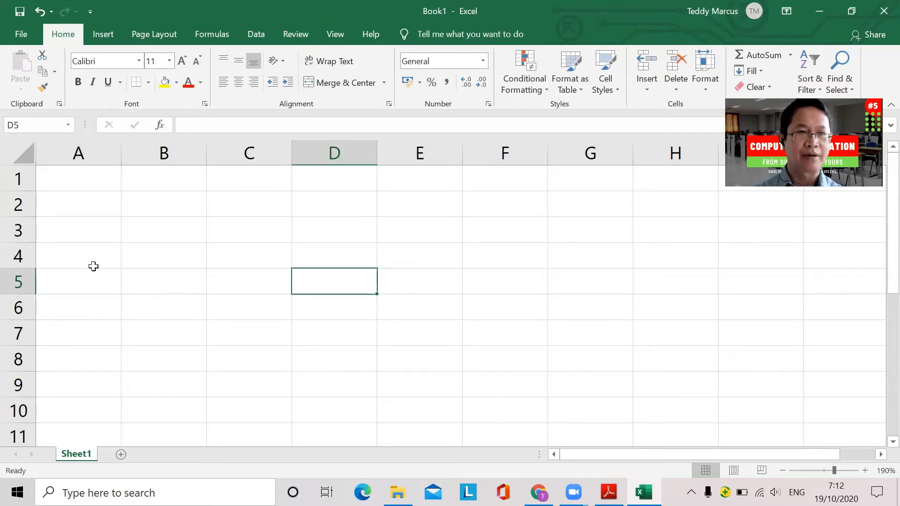
pyautogui.click(245, 305)
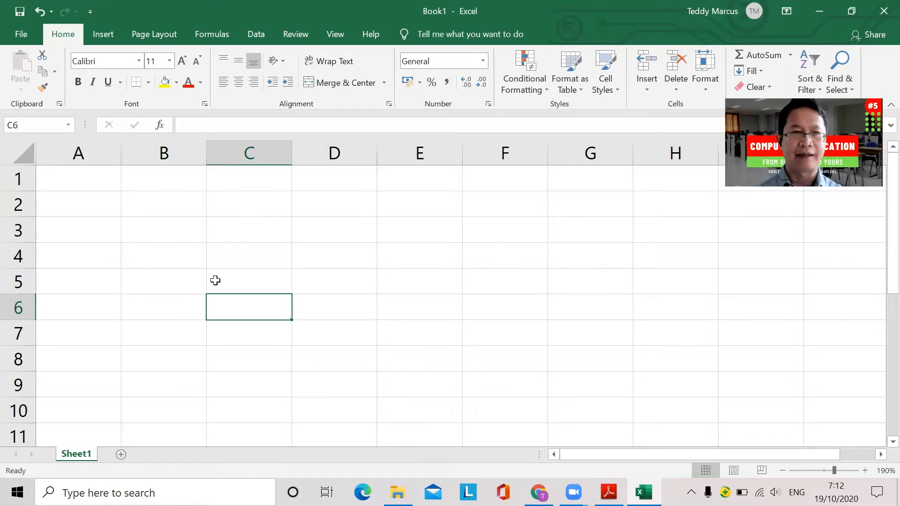
# Jump directly to cell F10 by entering its cell reference.
pyautogui.click(30, 126)
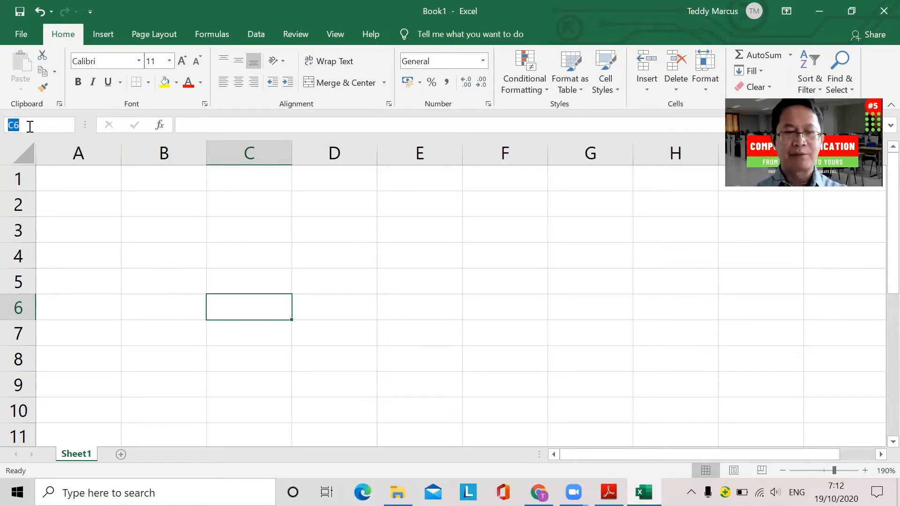
pyautogui.write('f')
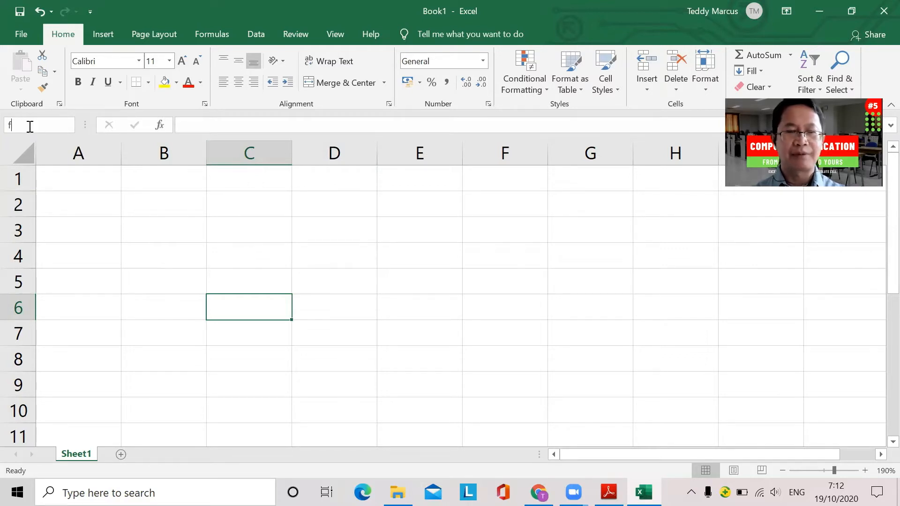
pyautogui.write('10')
pyautogui.press('Return')
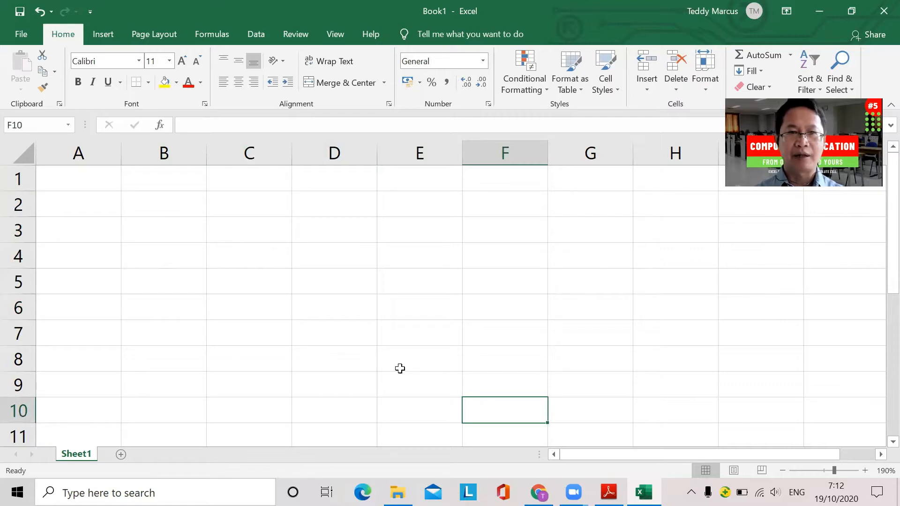
# Select single cells F8, F5, E7, F5 and F9 one after another, finishing on cell D8.
pyautogui.click(510, 367)
pyautogui.click(474, 270)
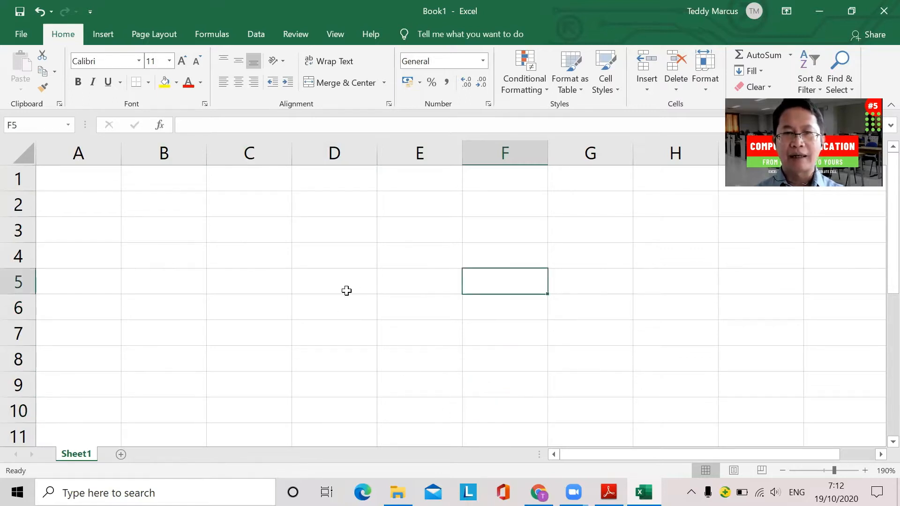
pyautogui.click(387, 325)
pyautogui.click(516, 277)
pyautogui.click(497, 378)
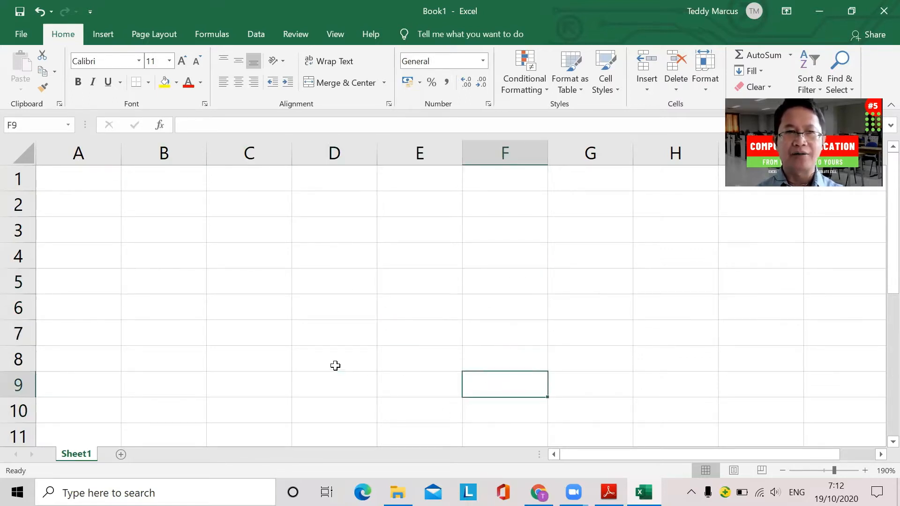
pyautogui.click(334, 366)
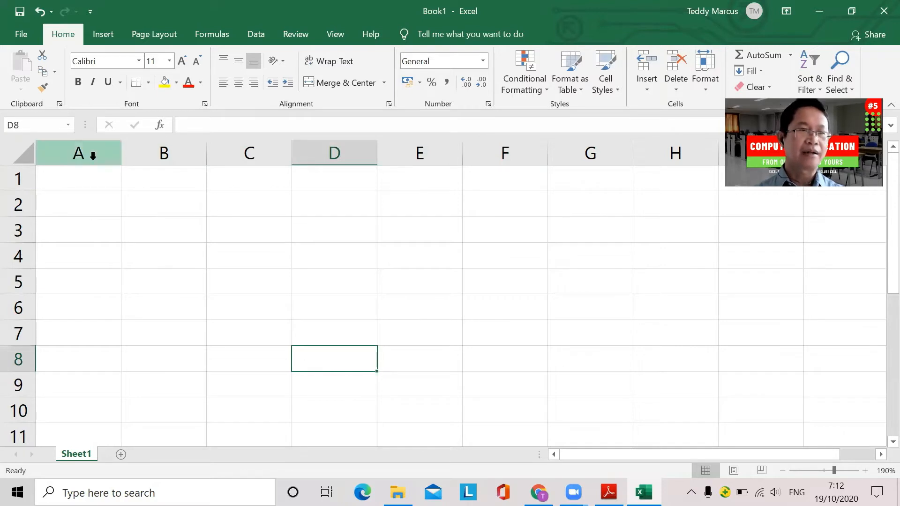
# Jump directly to cell A100 by entering its cell reference.
pyautogui.click(29, 126)
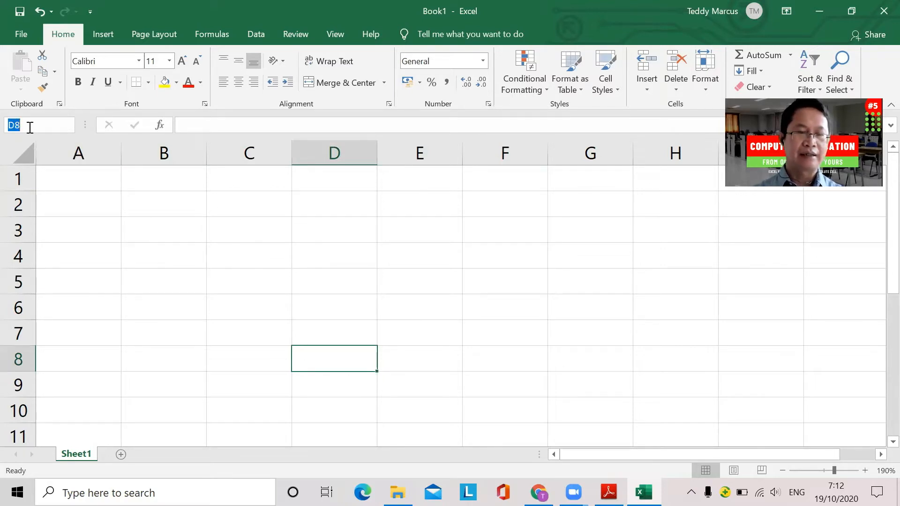
pyautogui.write('a100')
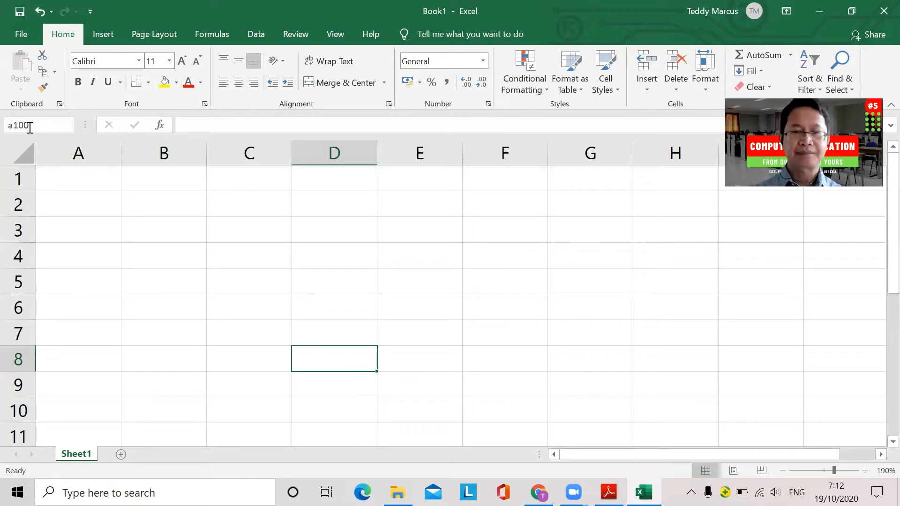
pyautogui.press('Return')
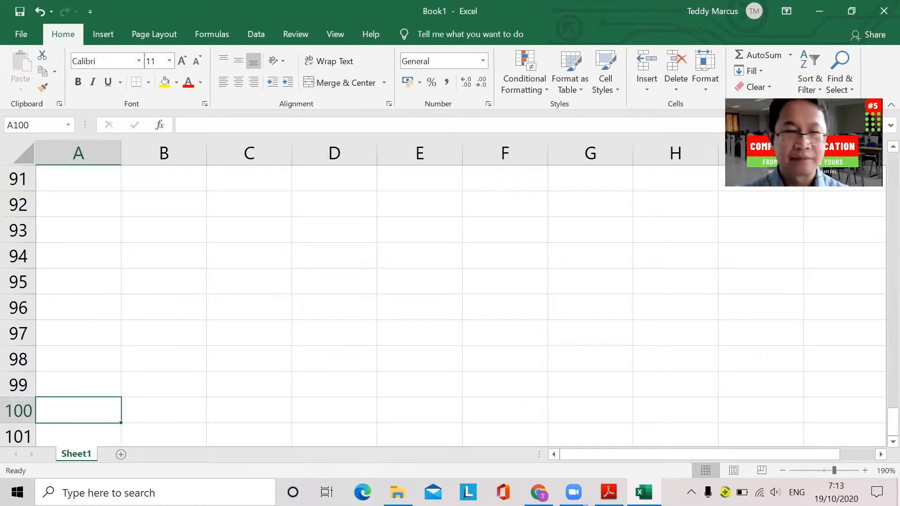
# Move to the worksheet's last row, and from there to its last column, ending on cell XFD1048576.
pyautogui.hotkey('ctrl', 'Down')
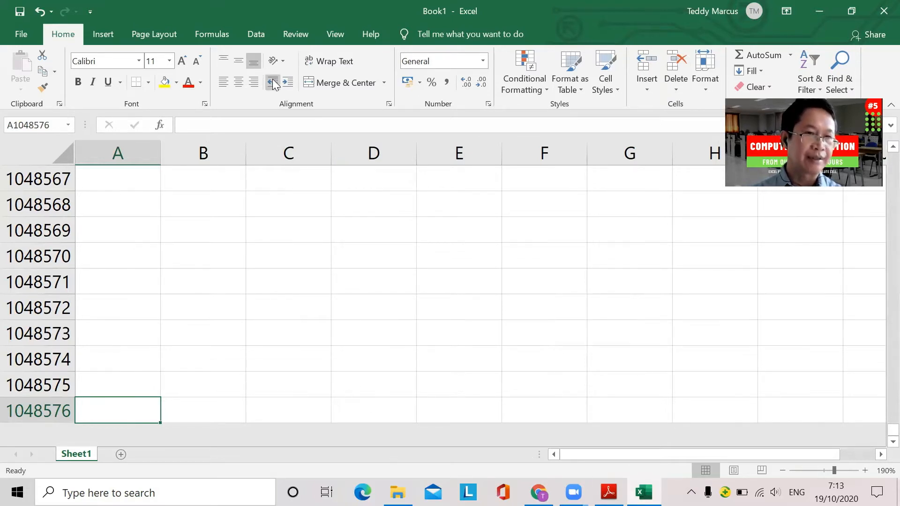
pyautogui.click(21, 416)
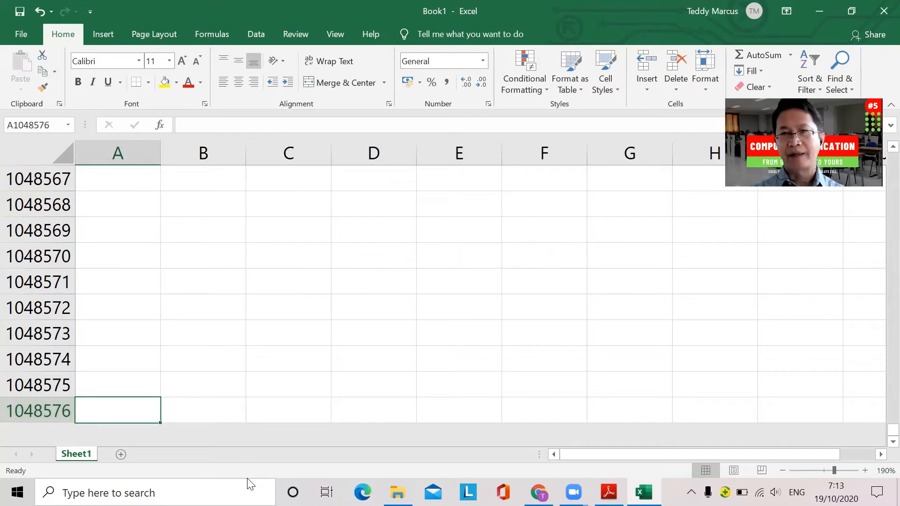
pyautogui.hotkey('ctrl', 'Right')
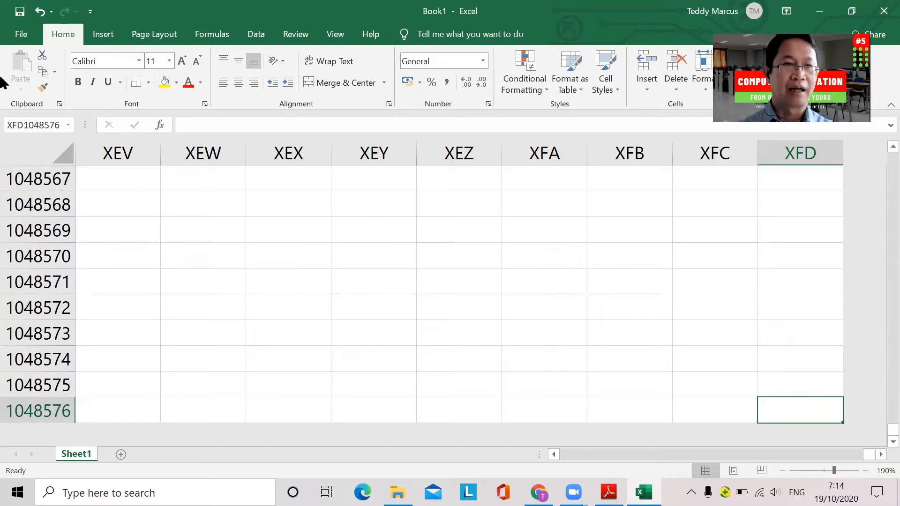
# Return from the worksheet's last cell to cell A1 by entering its cell reference.
pyautogui.click(45, 125)
pyautogui.write('a100')
pyautogui.press('Escape')
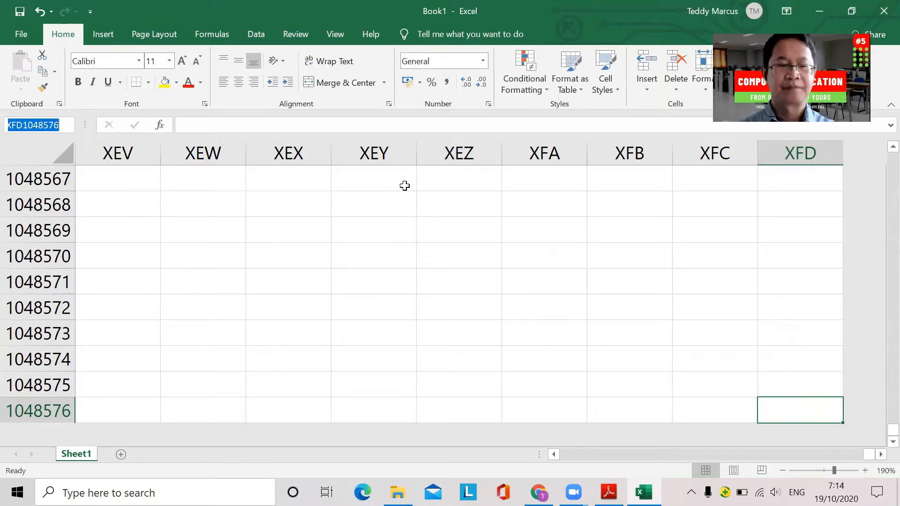
pyautogui.write('a1')
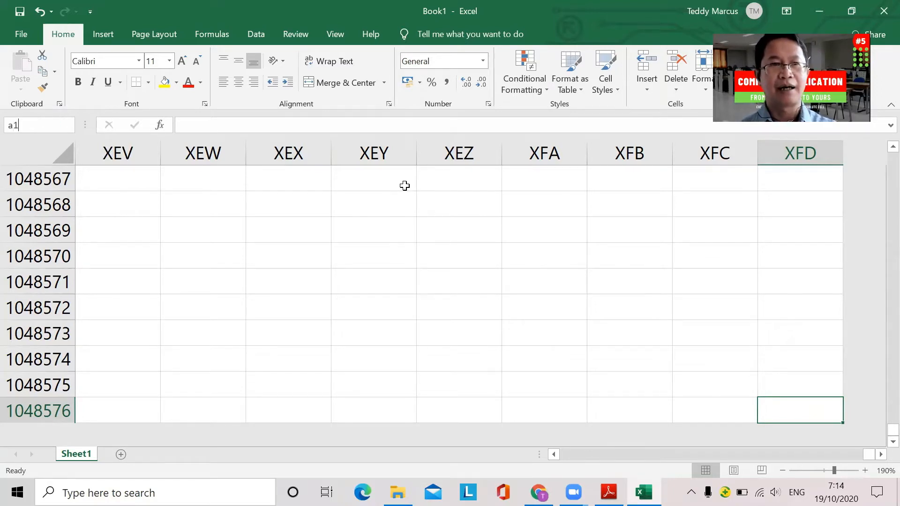
pyautogui.press('Return')
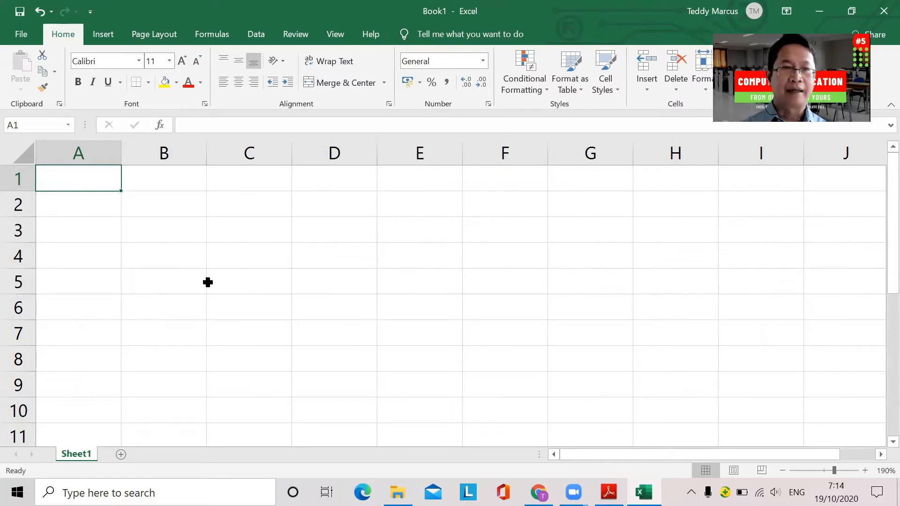
# Select the cell range B2:D7, clear it, and select the single-column range B2:B5.
pyautogui.moveTo(153, 206); pyautogui.dragTo(298, 324)
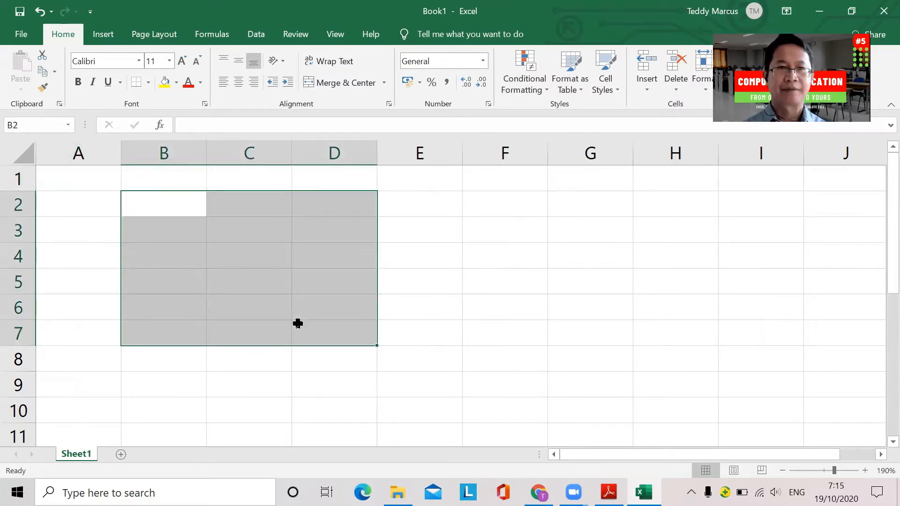
pyautogui.moveTo(498, 270); pyautogui.dragTo(419, 256)
pyautogui.moveTo(149, 207); pyautogui.dragTo(149, 279)
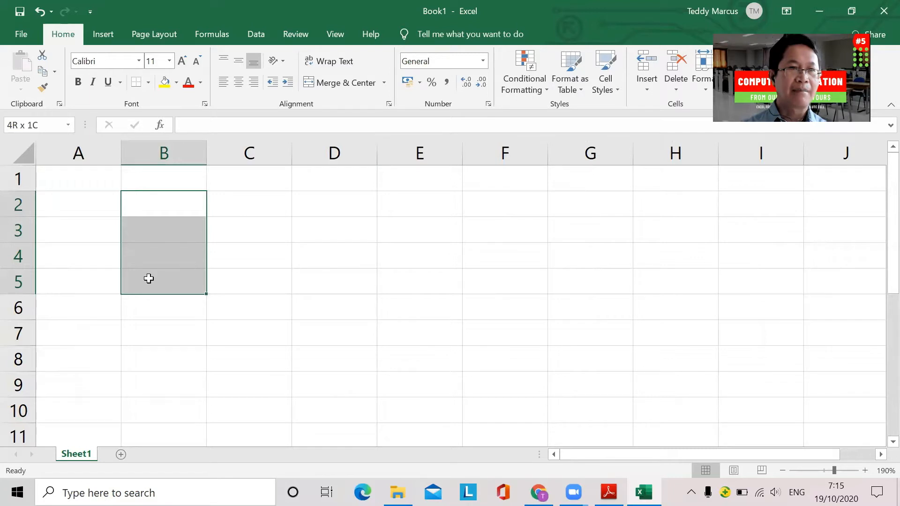
pyautogui.moveTo(148, 279); pyautogui.dragTo(149, 278)
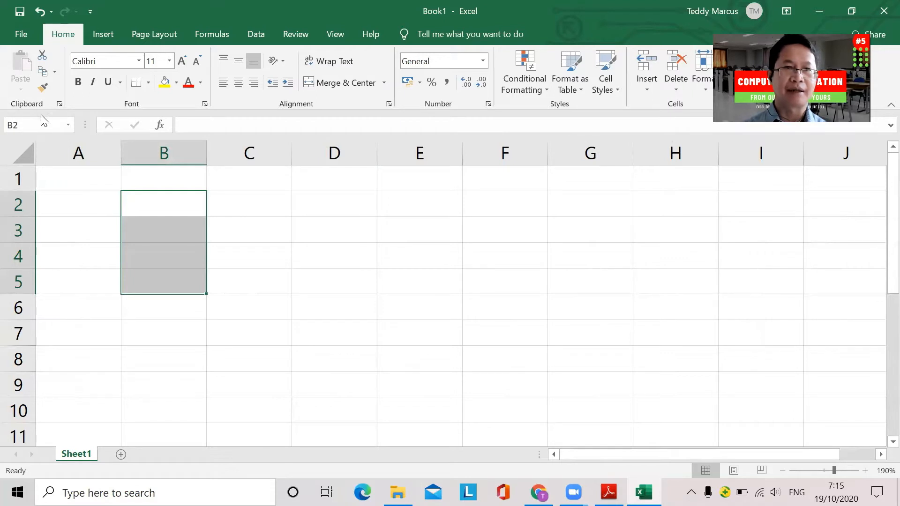
# Select cell C2, extend the selection down to C7, and widen it to the range C2:D7.
pyautogui.click(236, 201)
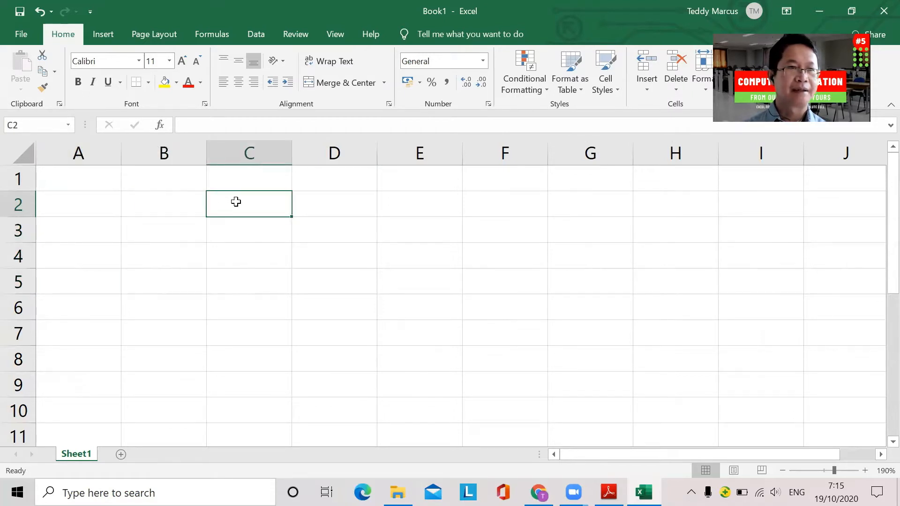
pyautogui.moveTo(236, 203); pyautogui.dragTo(234, 333)
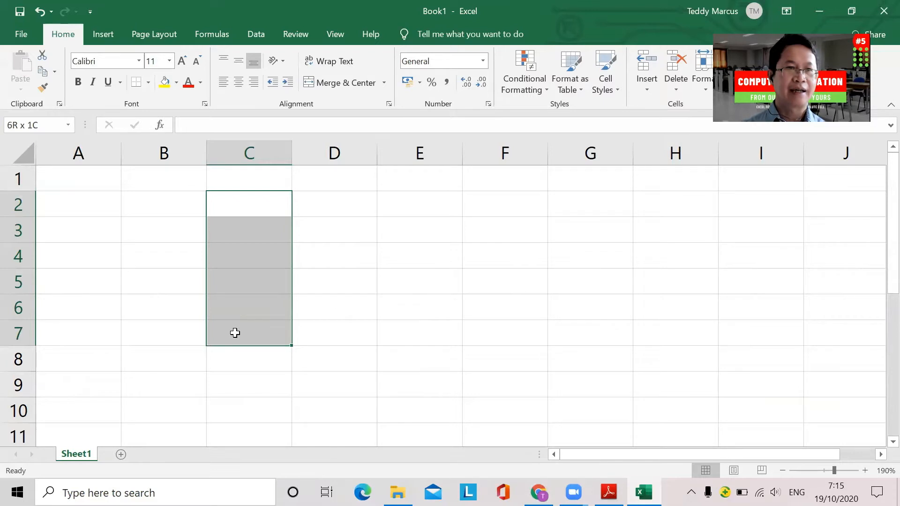
pyautogui.moveTo(235, 333); pyautogui.dragTo(326, 344)
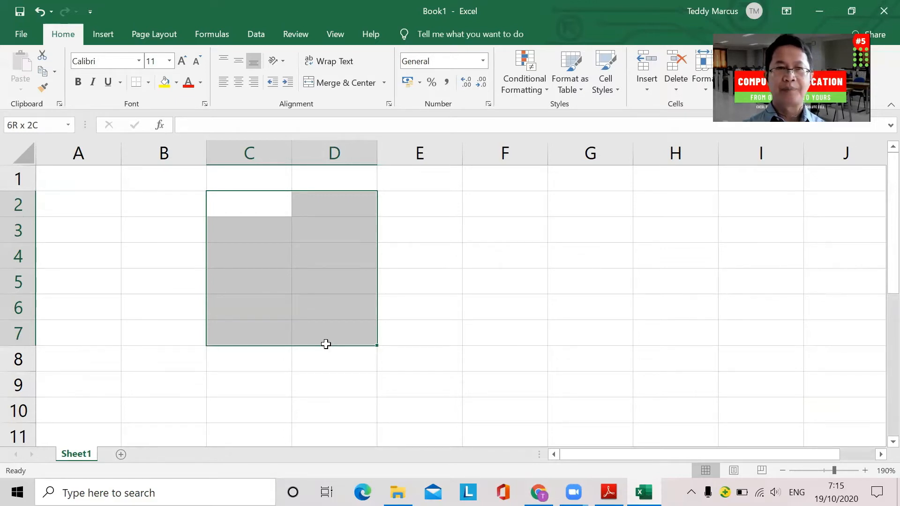
pyautogui.moveTo(326, 345); pyautogui.dragTo(325, 342)
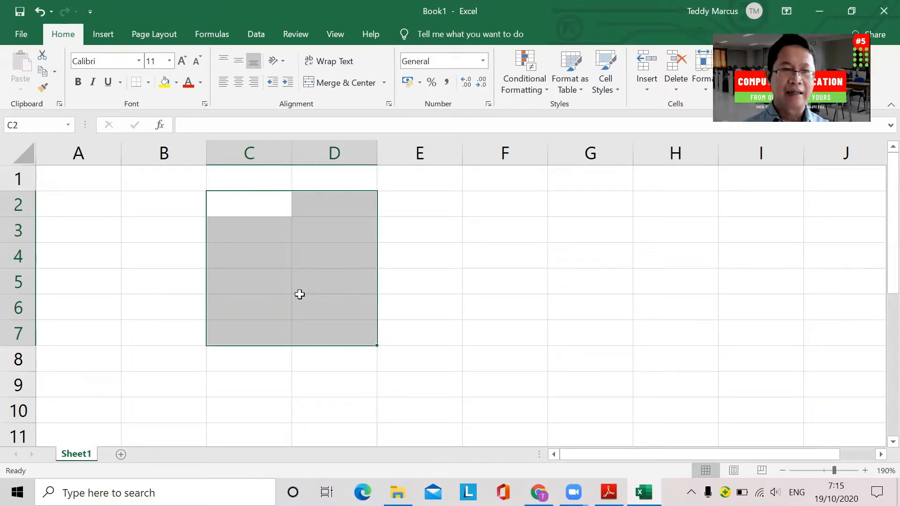
# Return to cell A1 and add two new worksheets after Sheet1.
pyautogui.click(146, 304)
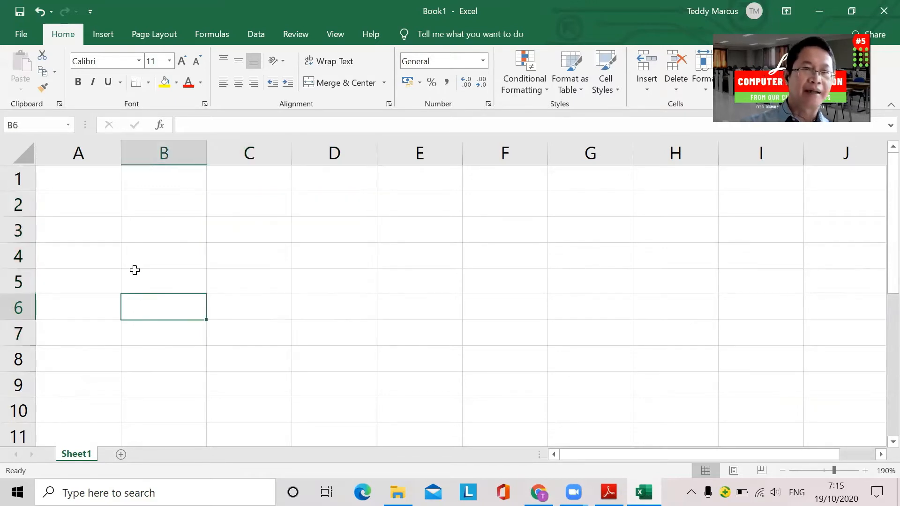
pyautogui.click(57, 184)
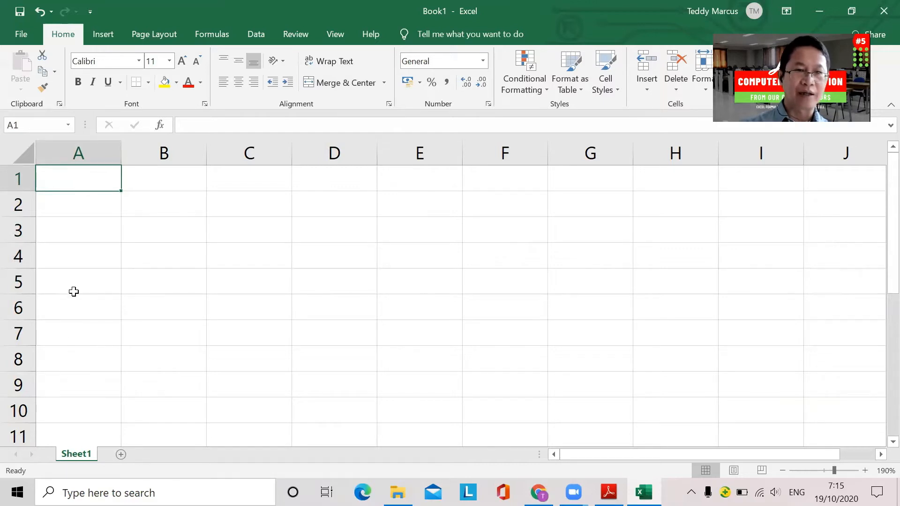
pyautogui.click(121, 454)
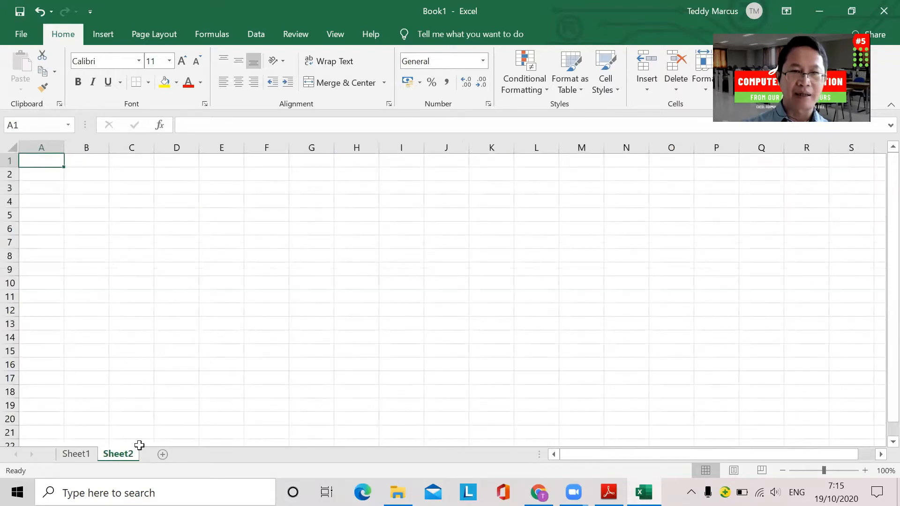
pyautogui.click(163, 453)
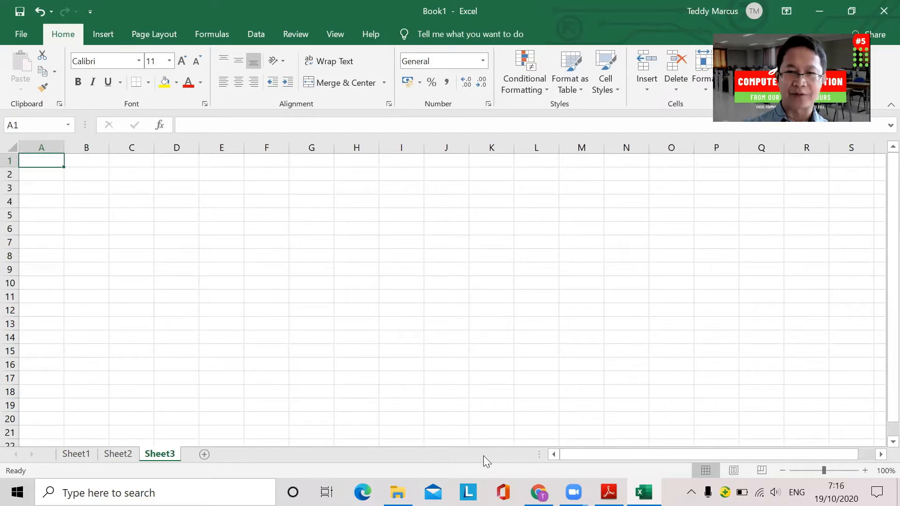
# Rename the worksheet Sheet1 as Lembarkerja1.
pyautogui.click(68, 455)
pyautogui.rightClick(68, 455)
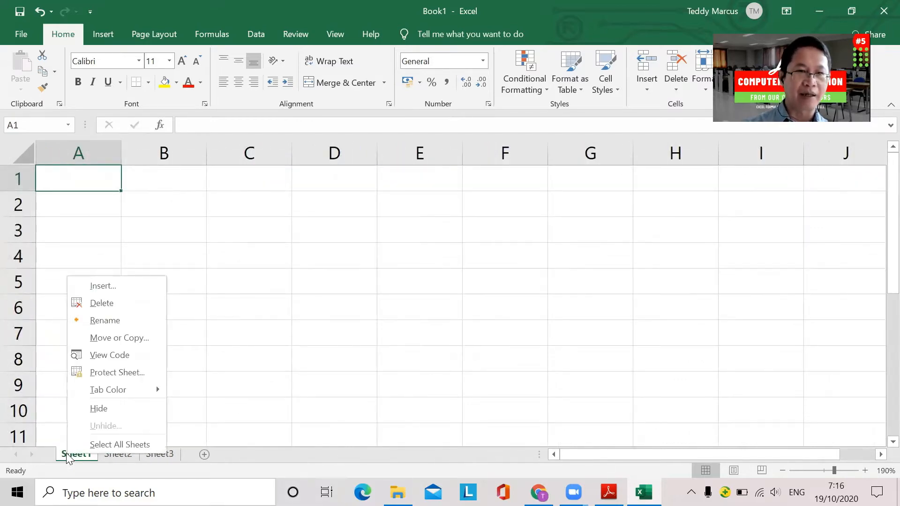
pyautogui.click(116, 323)
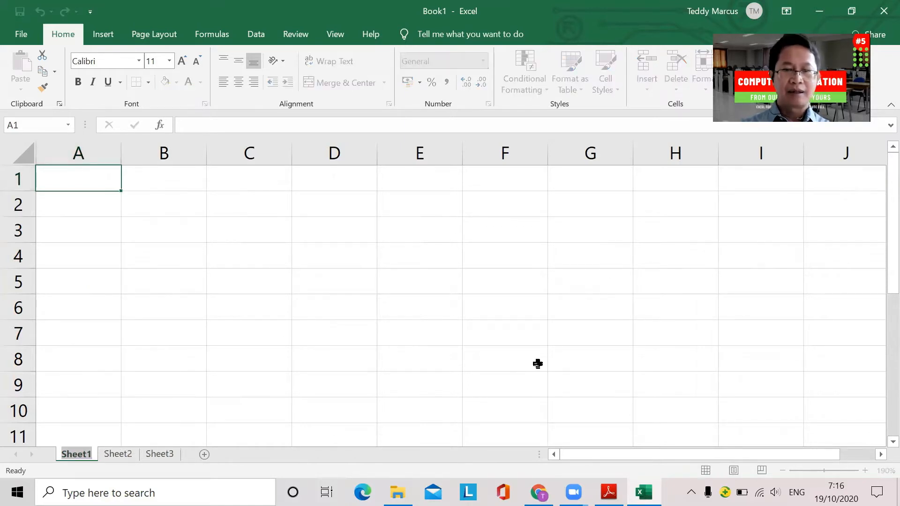
pyautogui.write('Le')
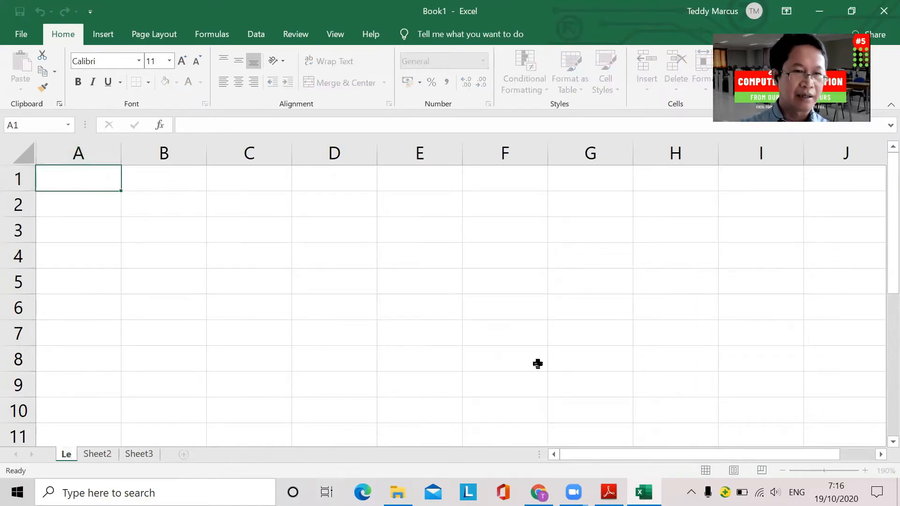
pyautogui.write('mbarkerja')
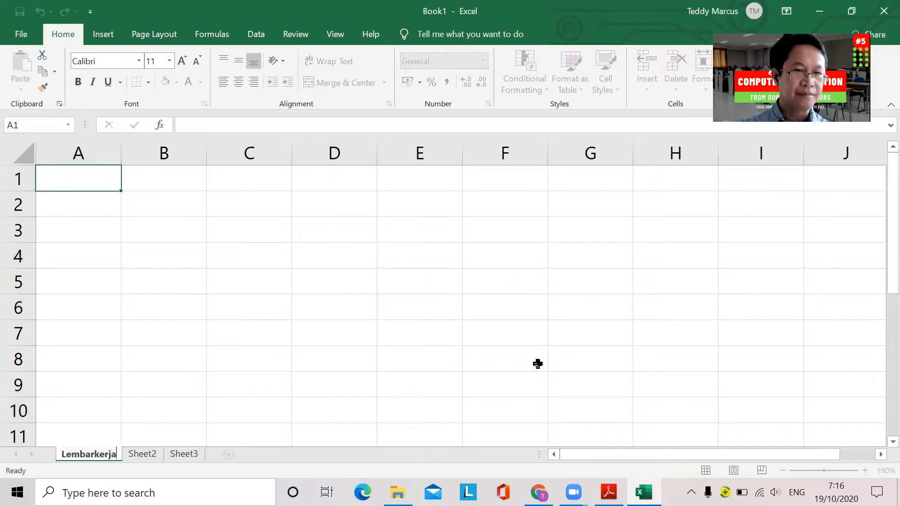
pyautogui.write('1')
pyautogui.press('Return')
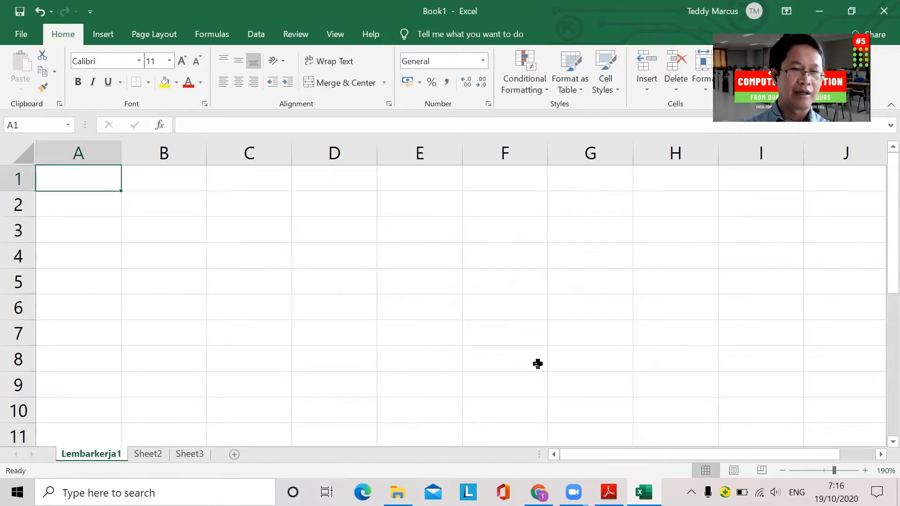
# Rename the worksheet Sheet2 as LembarKerja2, then make Sheet3 the active worksheet.
pyautogui.rightClick(156, 455)
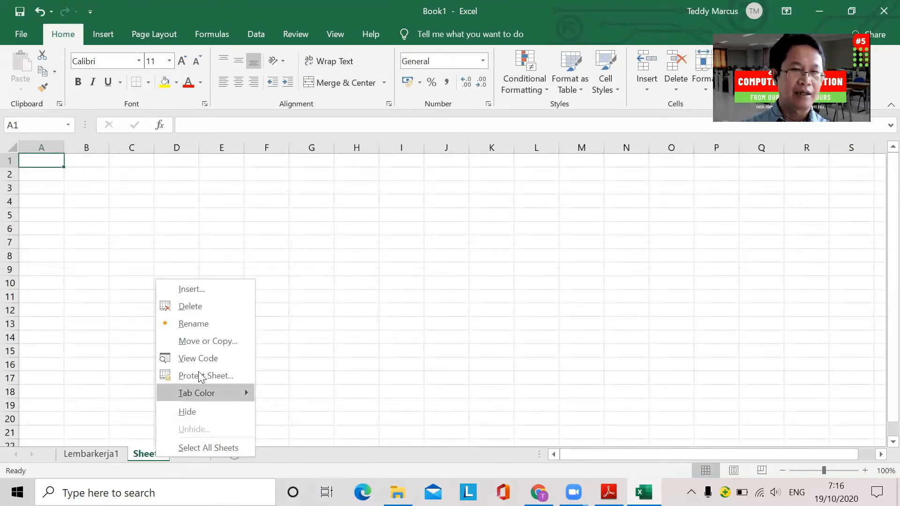
pyautogui.click(215, 328)
pyautogui.write('Lemba')
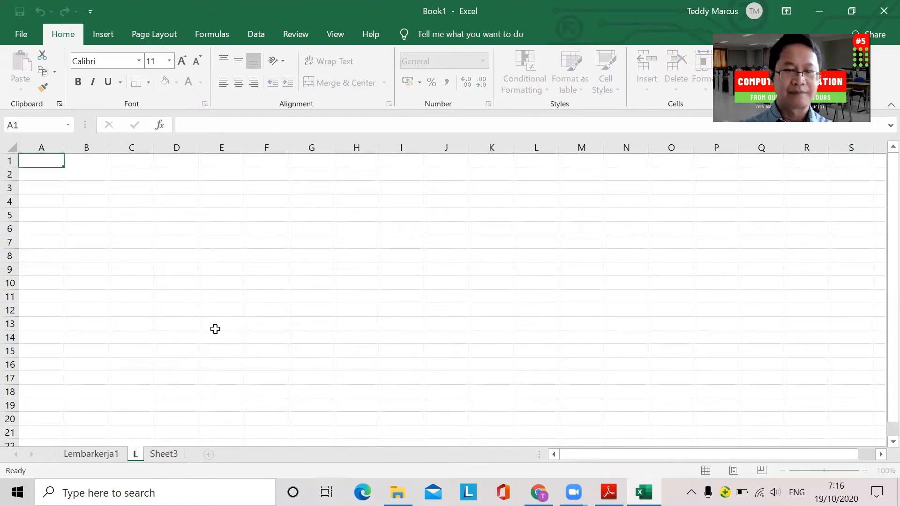
pyautogui.write('Ke')
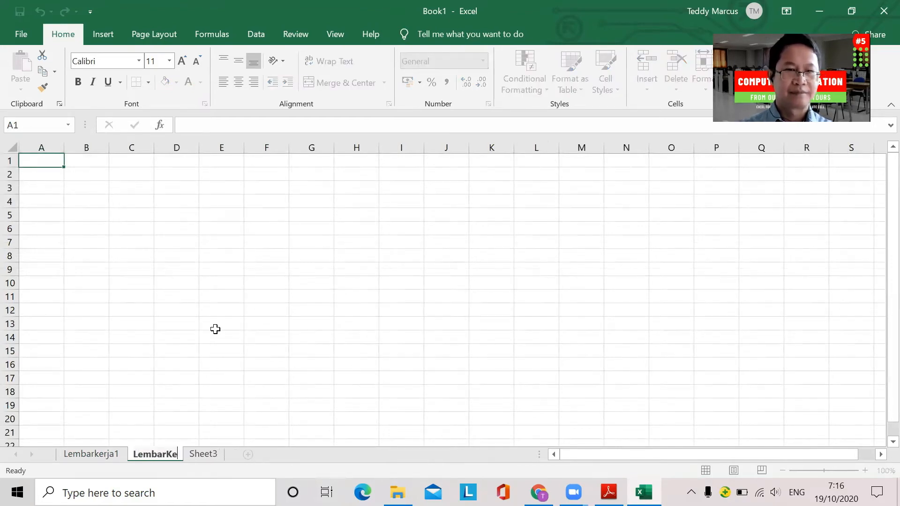
pyautogui.write('rja2')
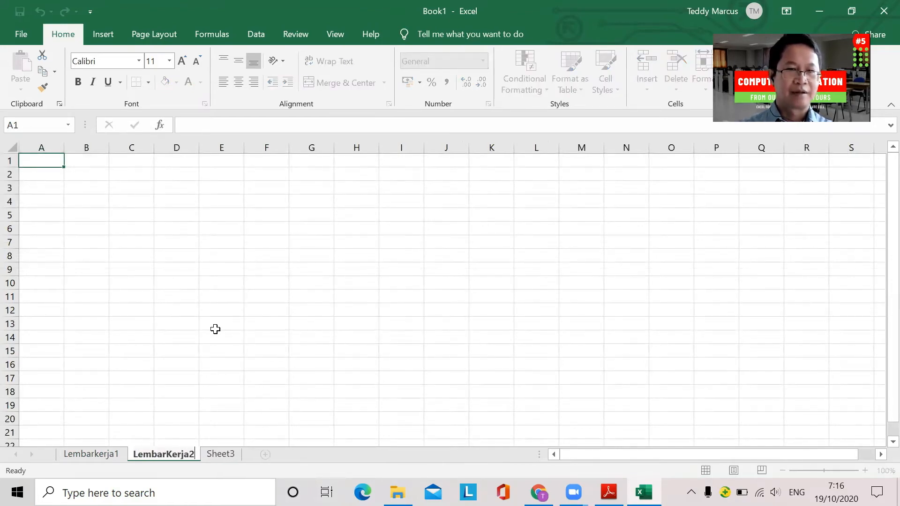
pyautogui.press('Return')
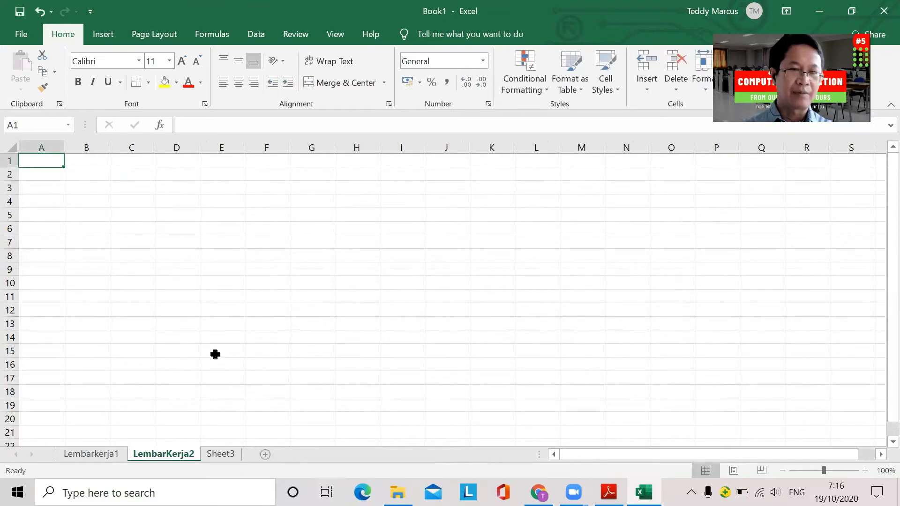
pyautogui.rightClick(229, 453)
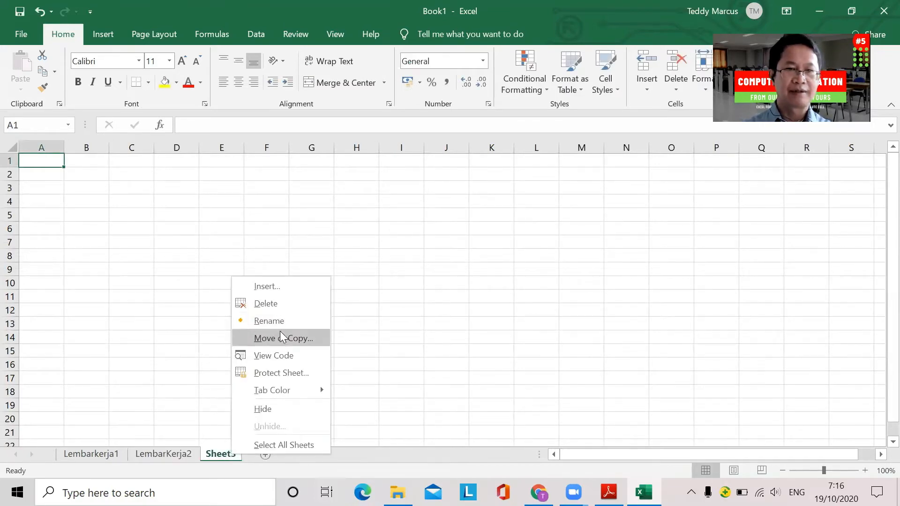
pyautogui.click(470, 269)
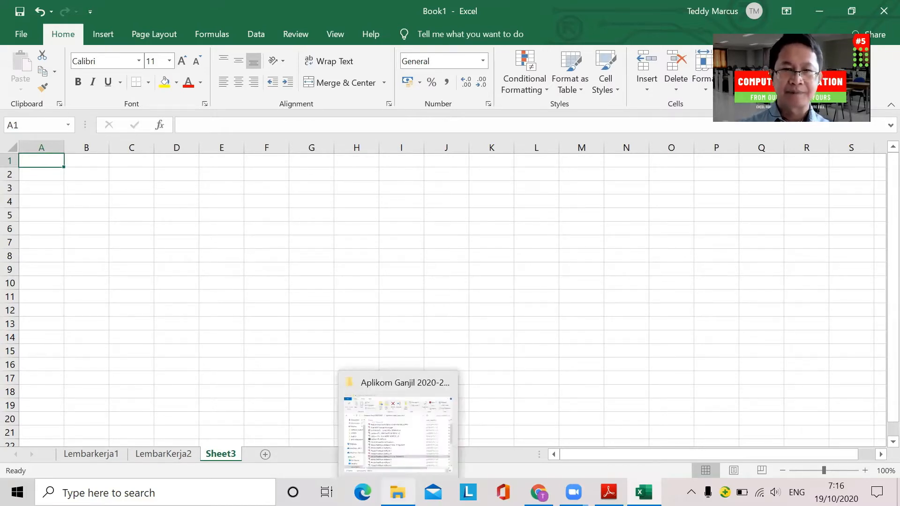
# Switch to File Explorer and go to the exercise folder All Materi Aplikom > Pertemuan 5 > Latihan.
pyautogui.click(397, 492)
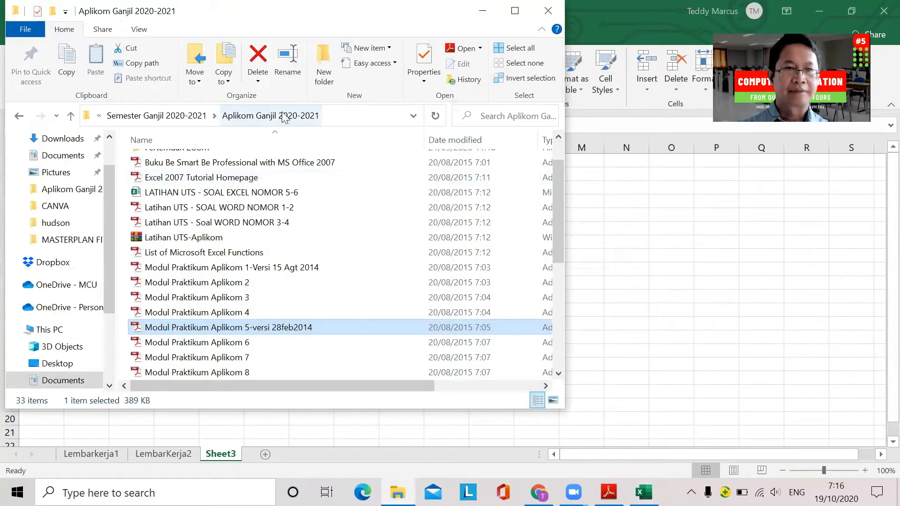
pyautogui.scroll(2, 558, 203)
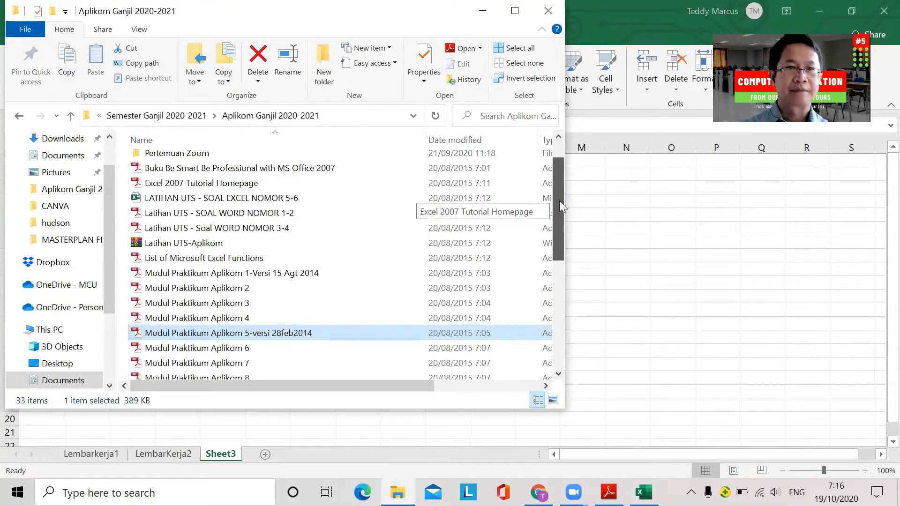
pyautogui.doubleClick(187, 162)
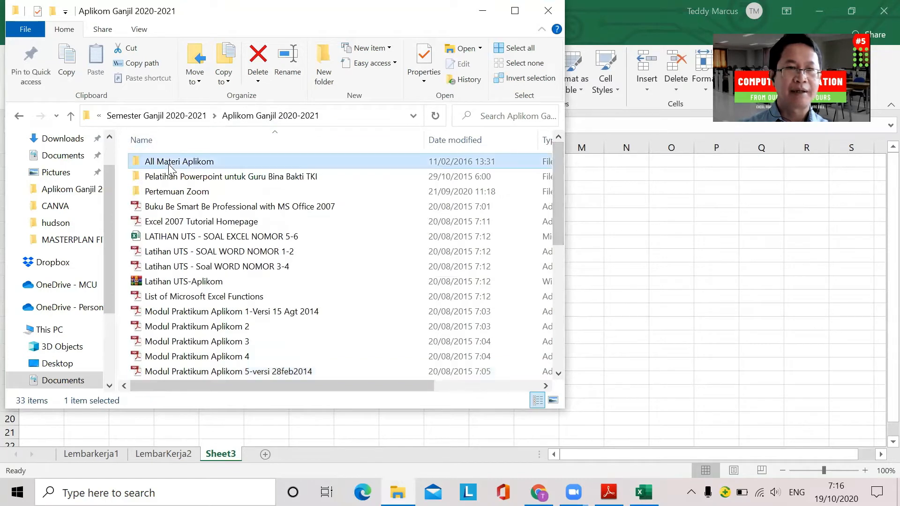
pyautogui.doubleClick(174, 253)
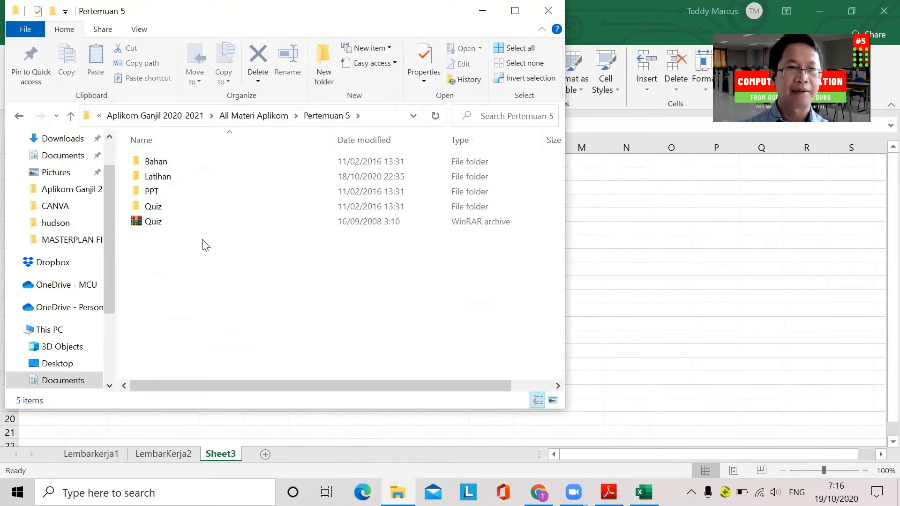
pyautogui.click(160, 178)
pyautogui.doubleClick(162, 179)
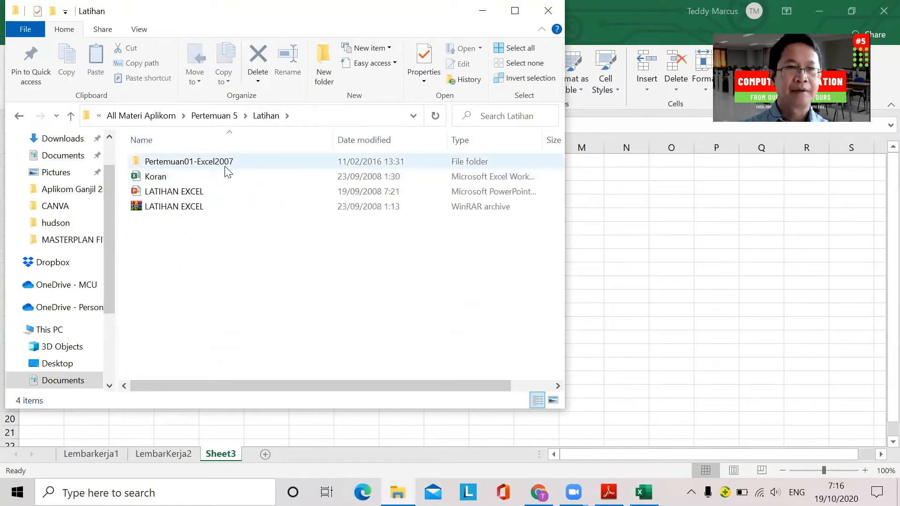
# Open the workbook lat BAGIAN-1 from the folder Pertemuan01-Excel2007 > Sebelum diberi Formula.
pyautogui.doubleClick(190, 162)
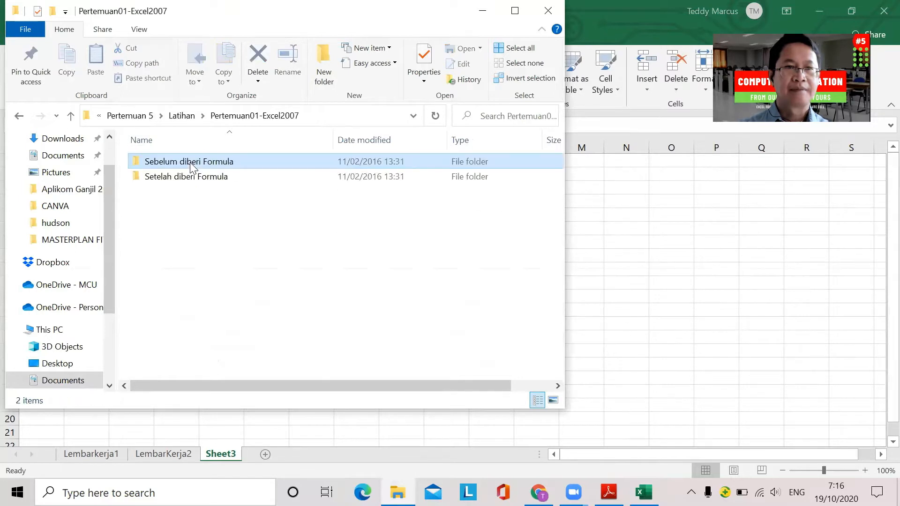
pyautogui.click(192, 164)
pyautogui.doubleClick(190, 164)
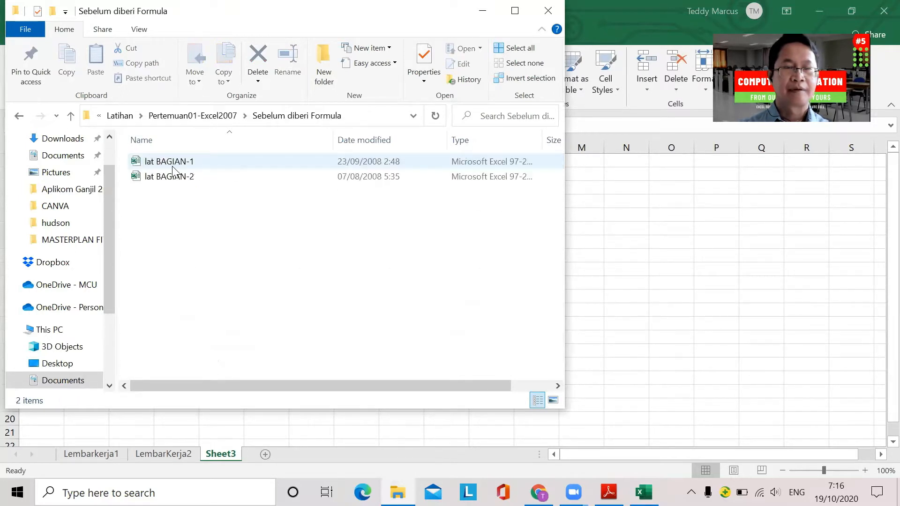
pyautogui.click(173, 163)
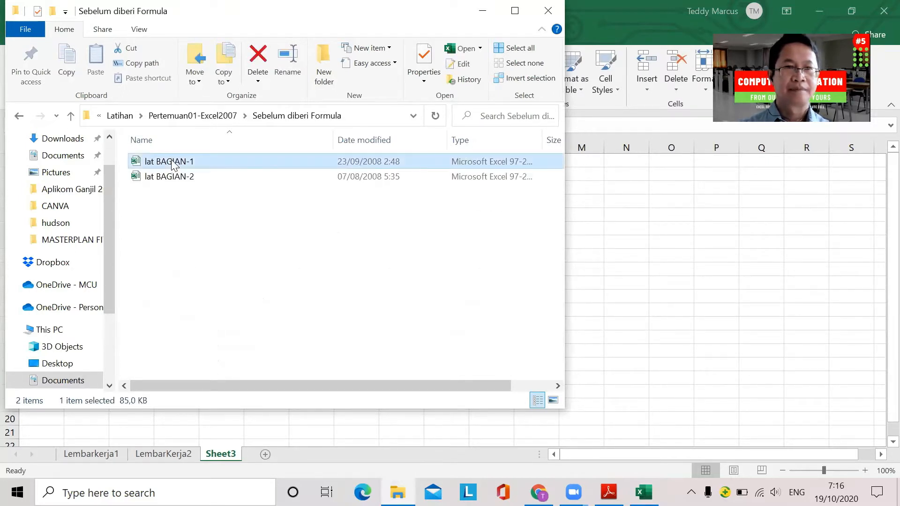
pyautogui.rightClick(173, 164)
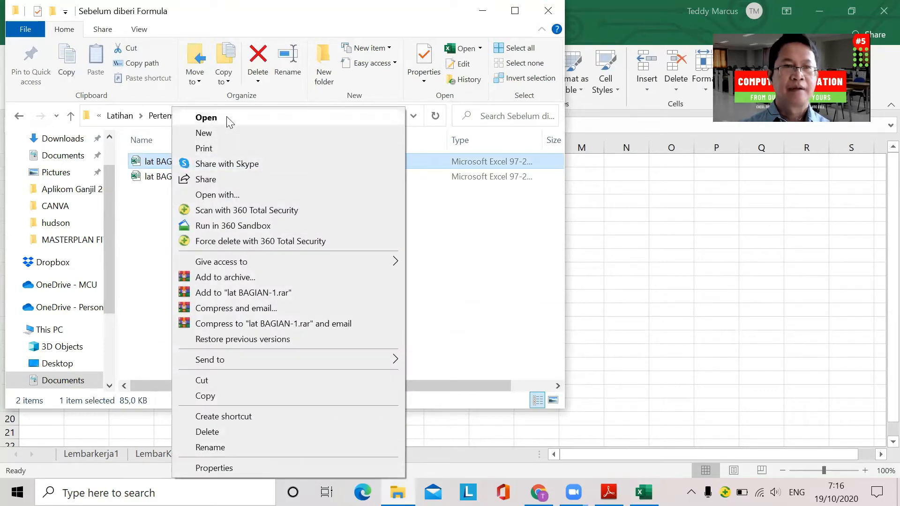
pyautogui.click(228, 119)
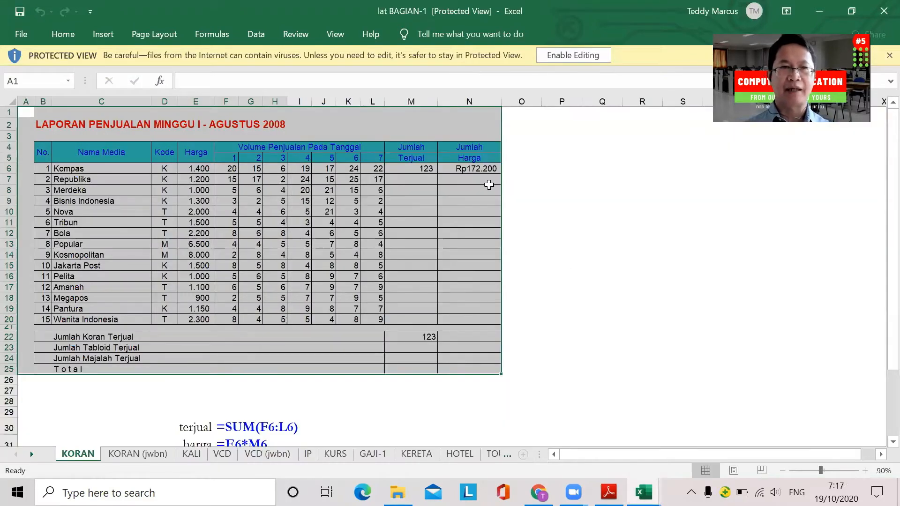
# Look at the KORAN (jwbn), KALI and VCD worksheets, and return to KORAN enlarged to 130%.
pyautogui.click(133, 455)
pyautogui.click(192, 453)
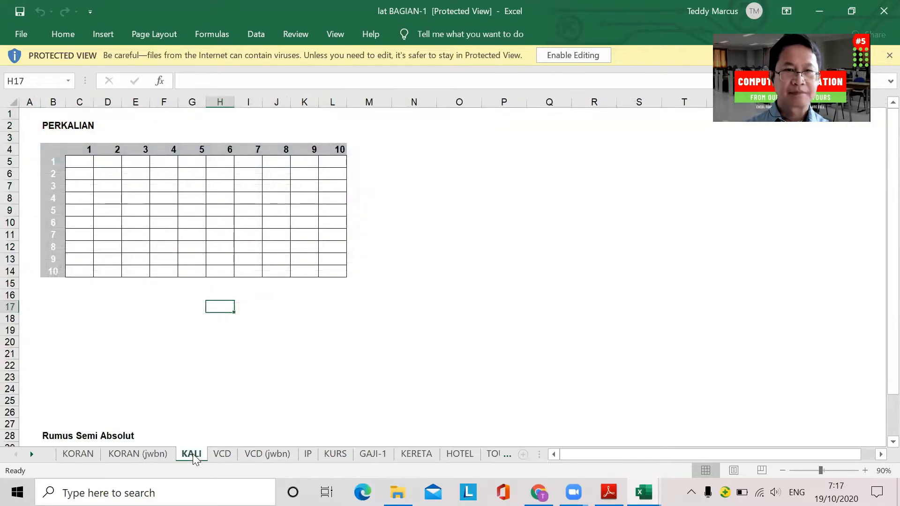
pyautogui.click(230, 457)
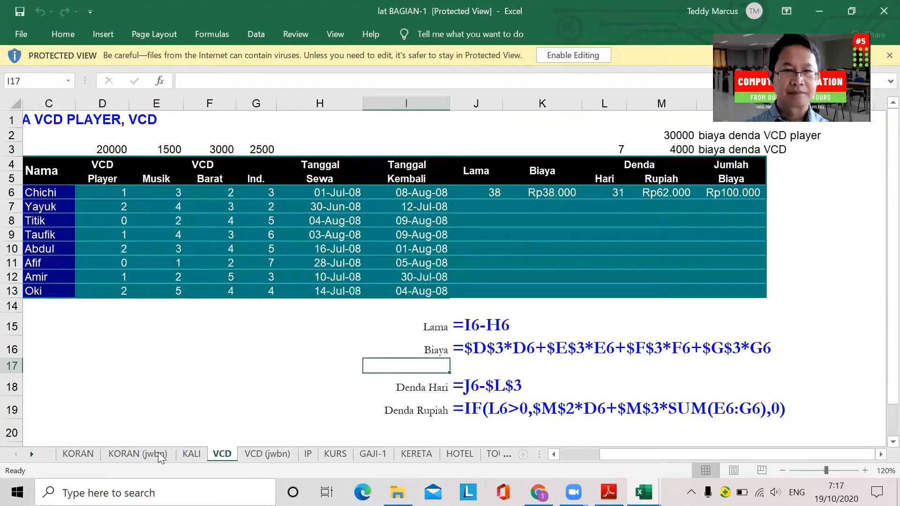
pyautogui.click(82, 455)
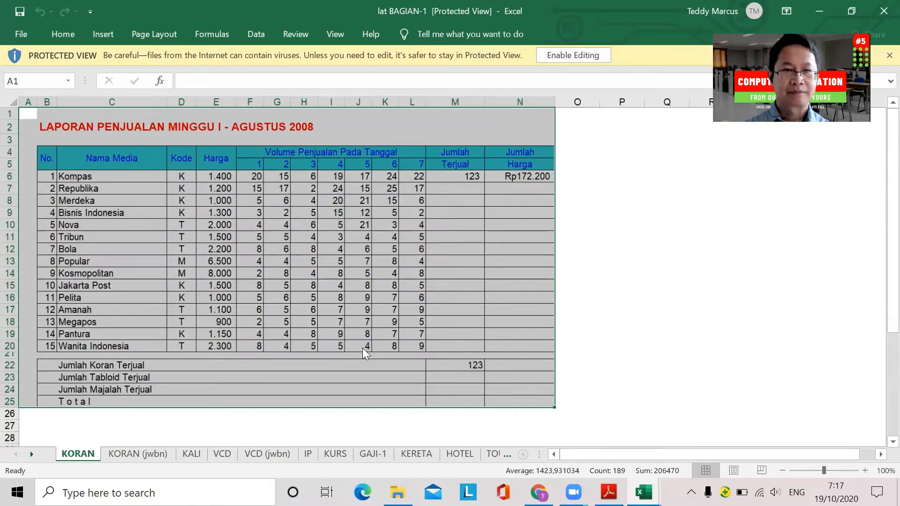
pyautogui.keyDown('ctrl'); pyautogui.scroll(4, 362, 347); pyautogui.keyUp('ctrl')
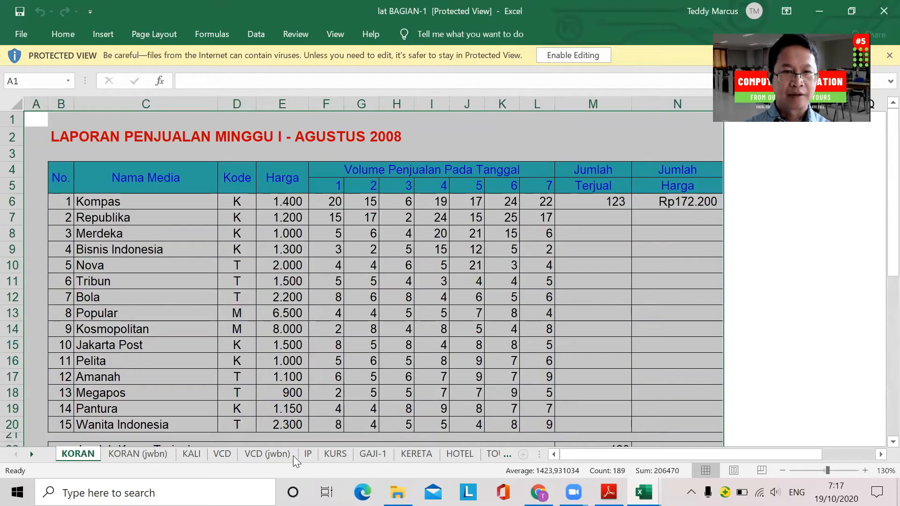
# Go back through the worksheets from VCD over KALI and KORAN (jwbn) to KORAN.
pyautogui.click(225, 454)
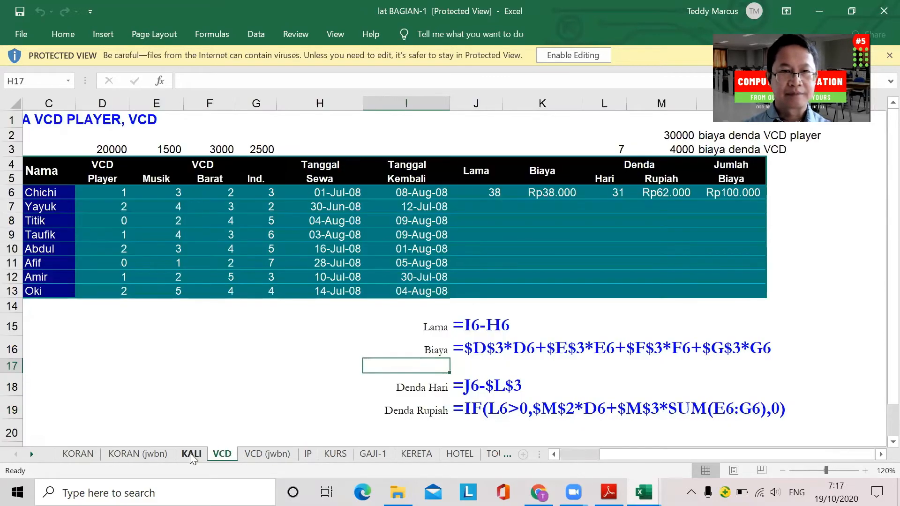
pyautogui.click(190, 453)
pyautogui.click(161, 454)
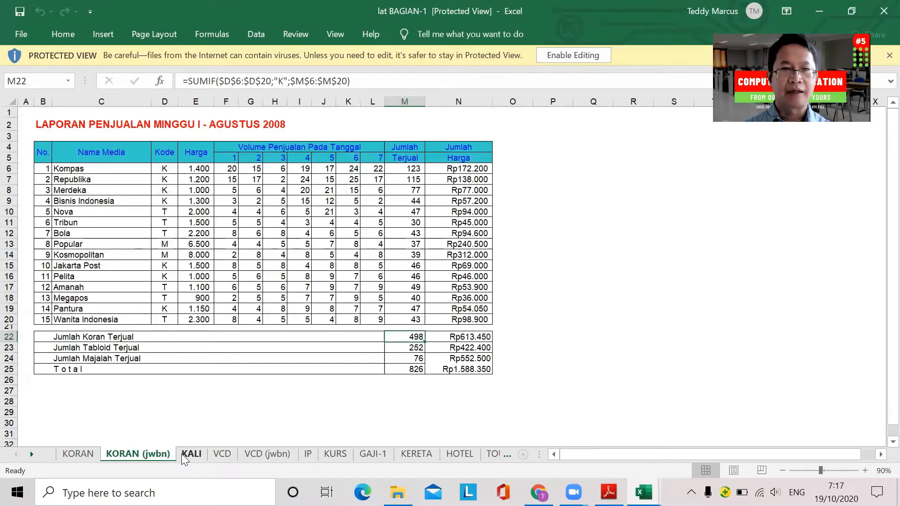
pyautogui.click(77, 454)
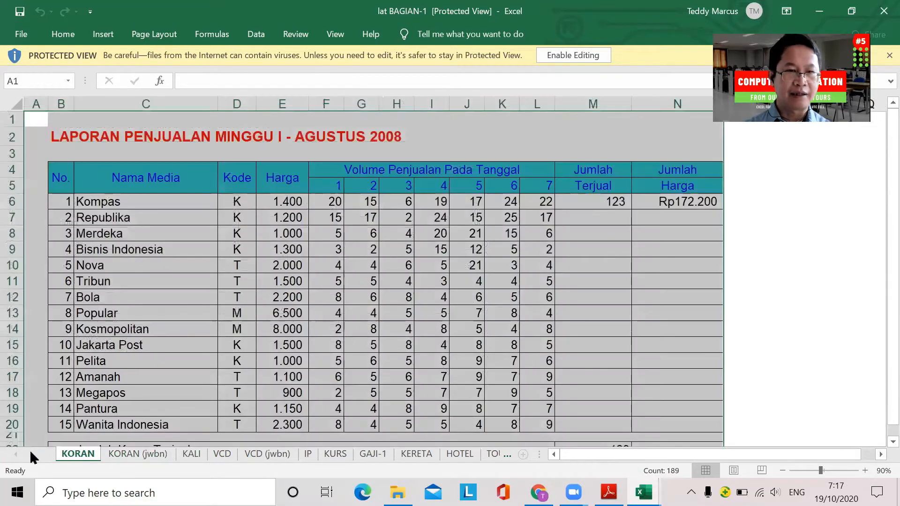
# Bring the workbook's last worksheet names up to TOUR into view and return to the first ones.
pyautogui.click(30, 451)
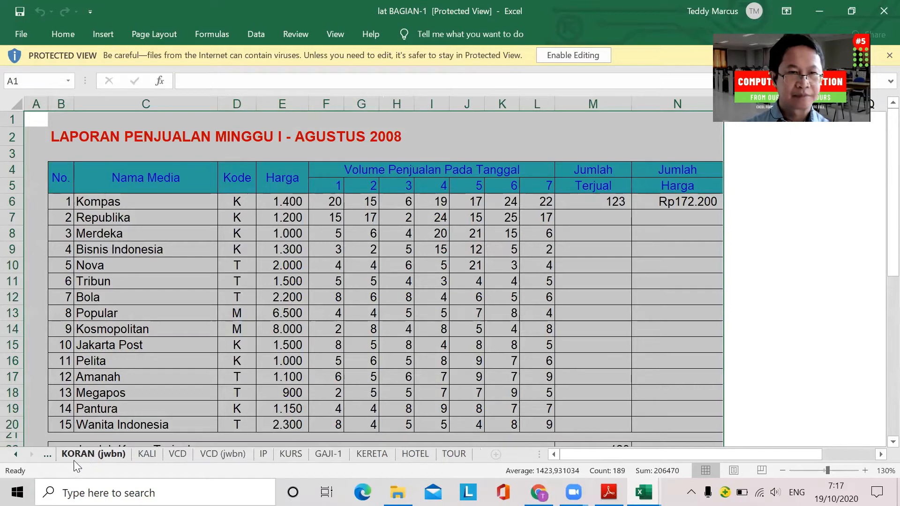
pyautogui.click(16, 452)
pyautogui.click(16, 452)
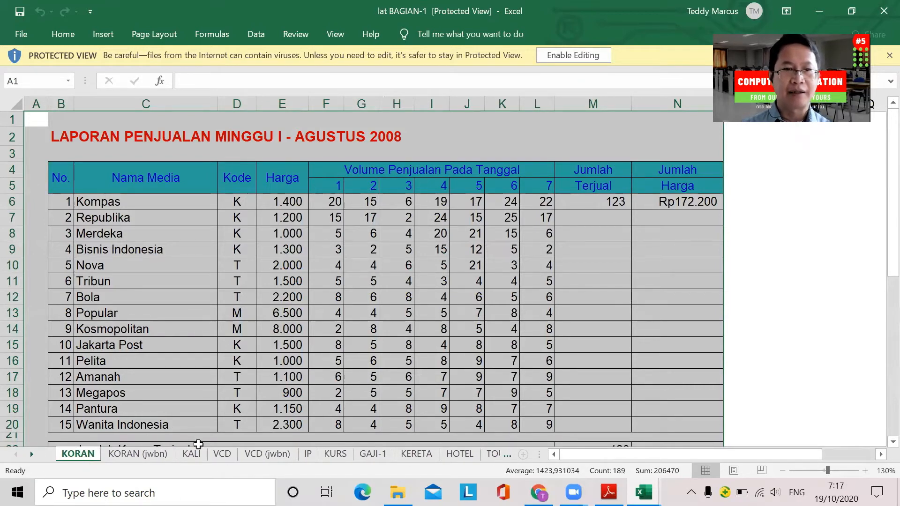
# Look through the worksheets from KORAN (jwbn) to IP, comparing the VCD exercise with its answer sheet VCD (jwbn).
pyautogui.click(148, 455)
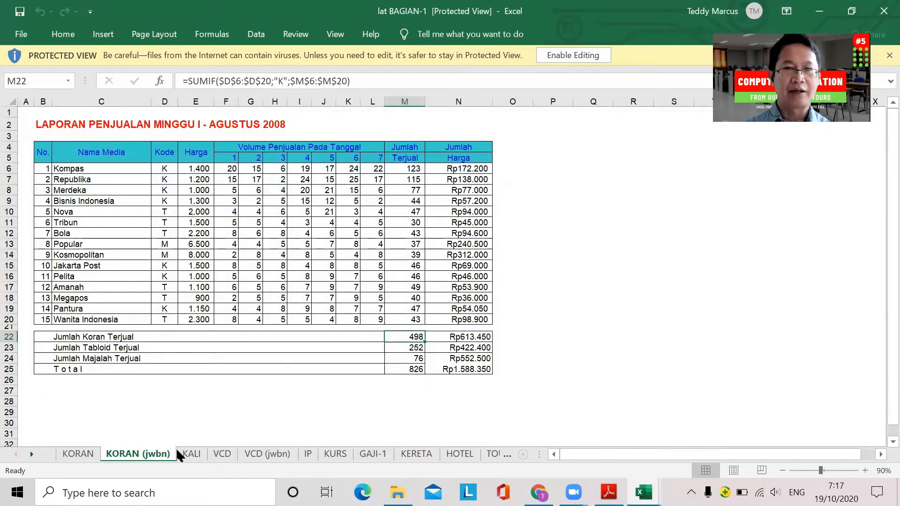
pyautogui.click(88, 455)
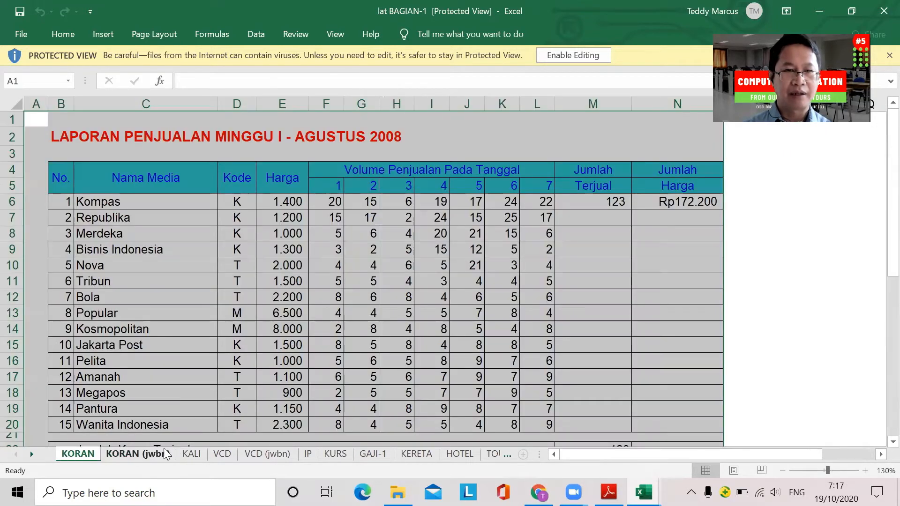
pyautogui.click(190, 456)
pyautogui.click(218, 454)
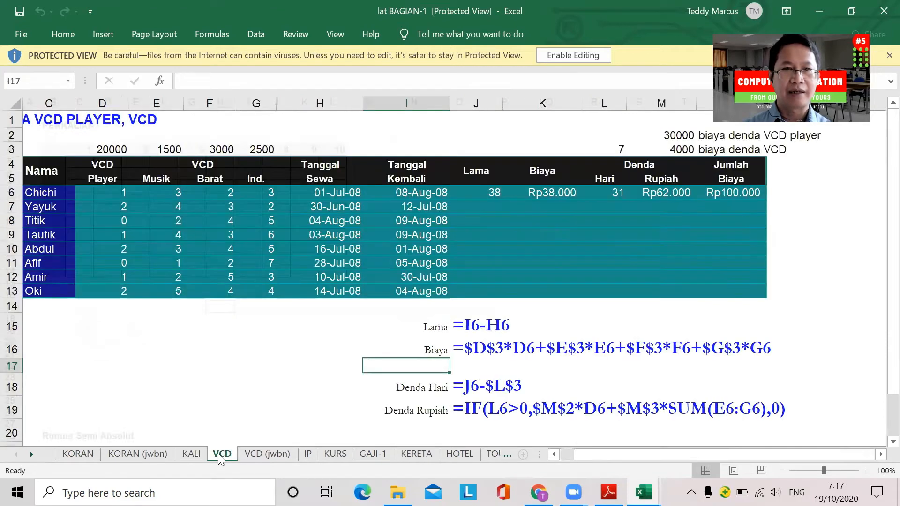
pyautogui.click(265, 458)
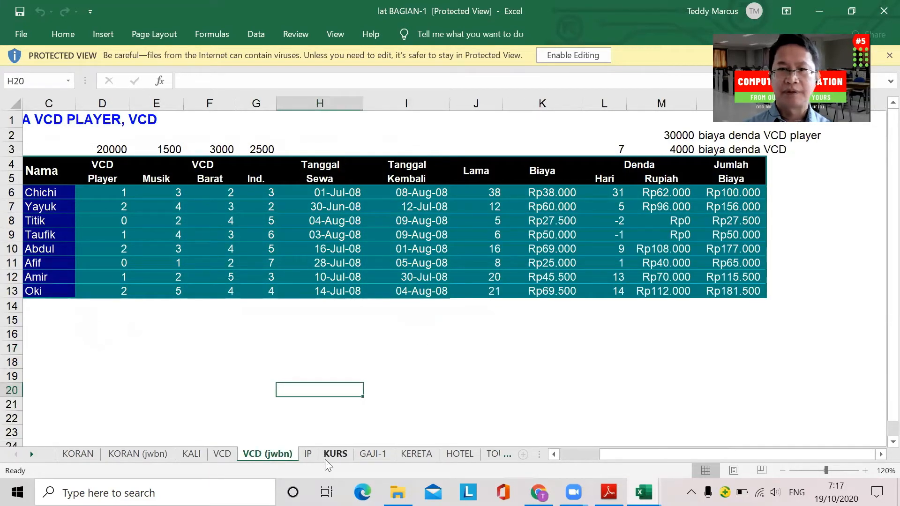
pyautogui.click(307, 455)
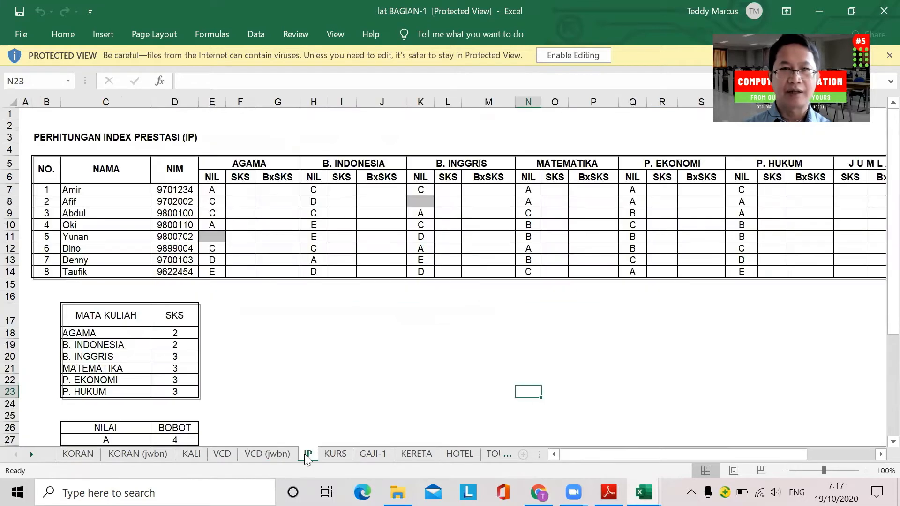
pyautogui.click(227, 456)
pyautogui.click(266, 454)
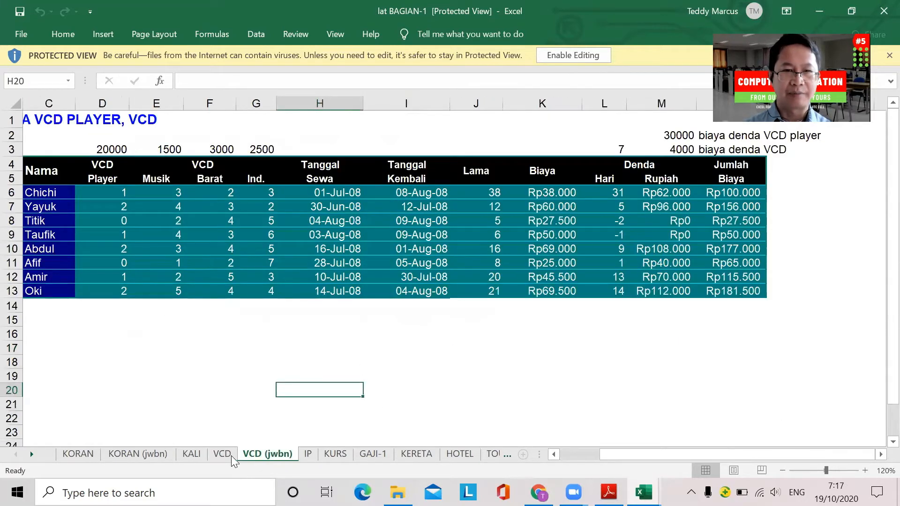
pyautogui.click(223, 454)
pyautogui.click(262, 455)
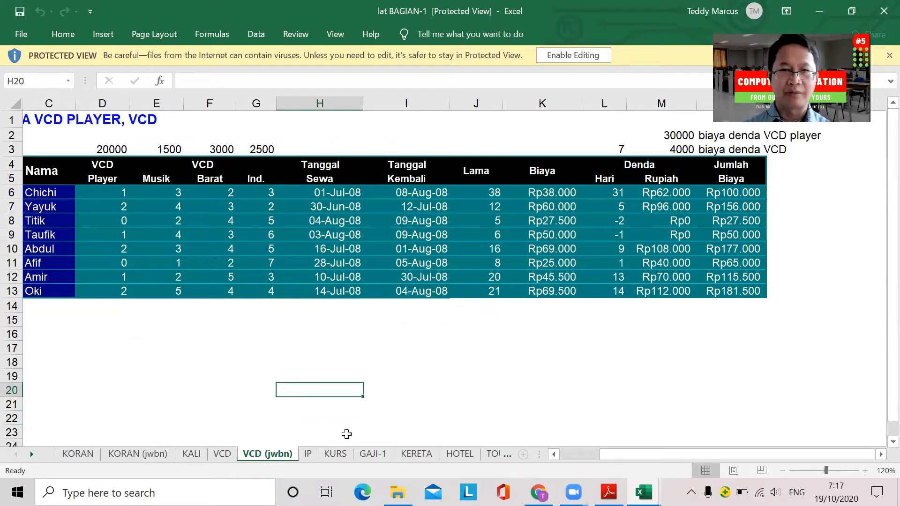
# Look through the IP, KURS, GAJI-1, KERETA, HOTEL and TOUR worksheets, and go back over KERETA to GAJI-1.
pyautogui.click(315, 455)
pyautogui.click(329, 454)
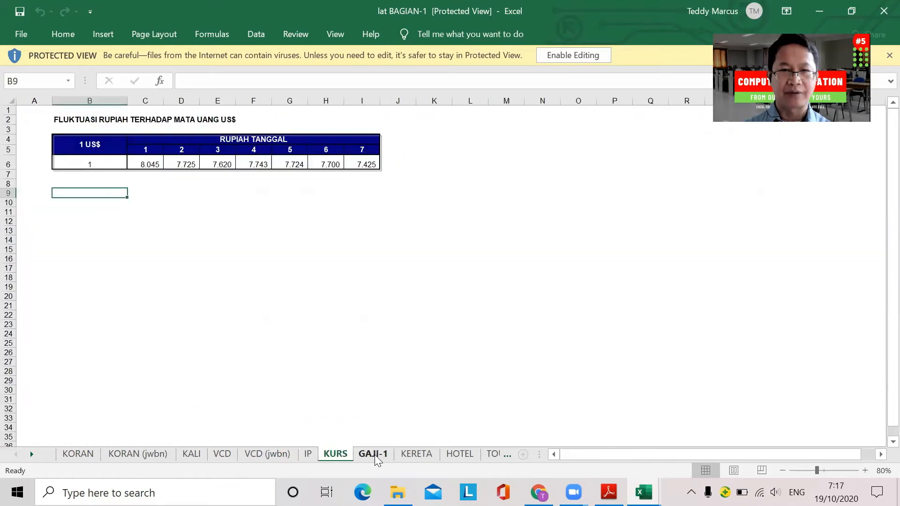
pyautogui.click(375, 451)
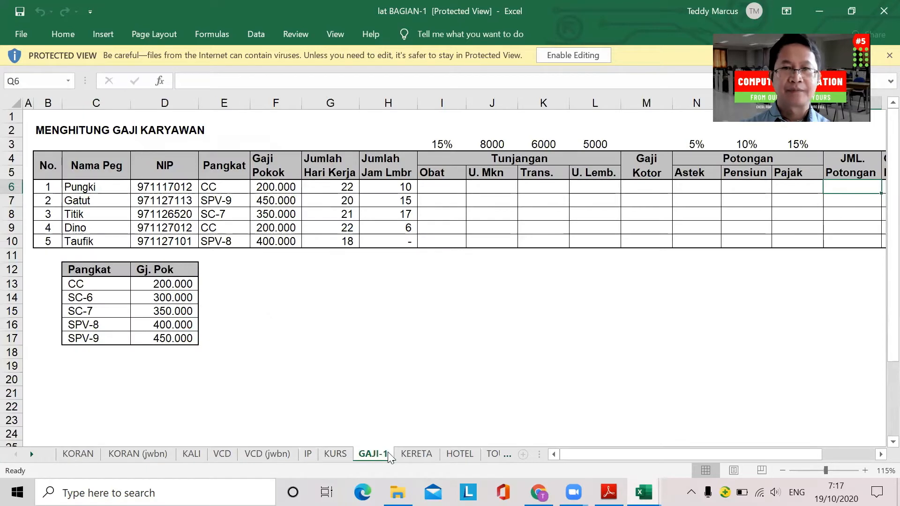
pyautogui.click(418, 454)
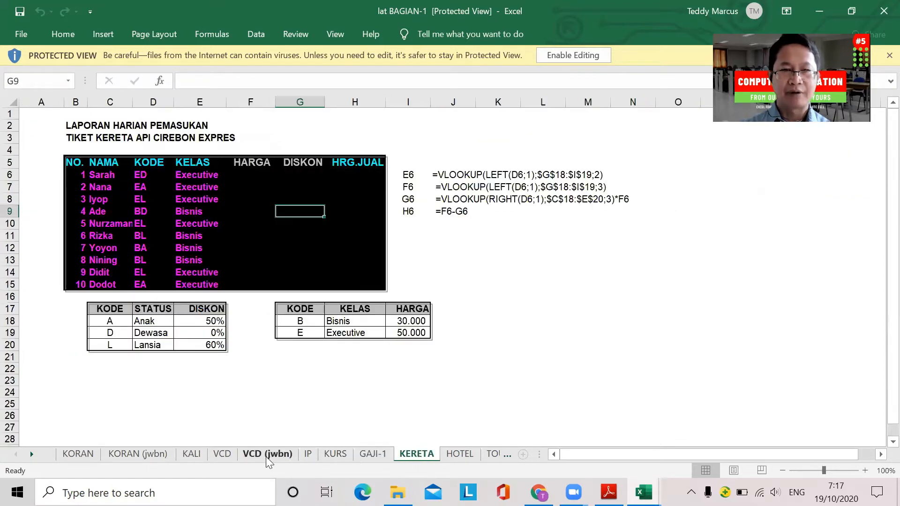
pyautogui.click(460, 454)
pyautogui.click(494, 457)
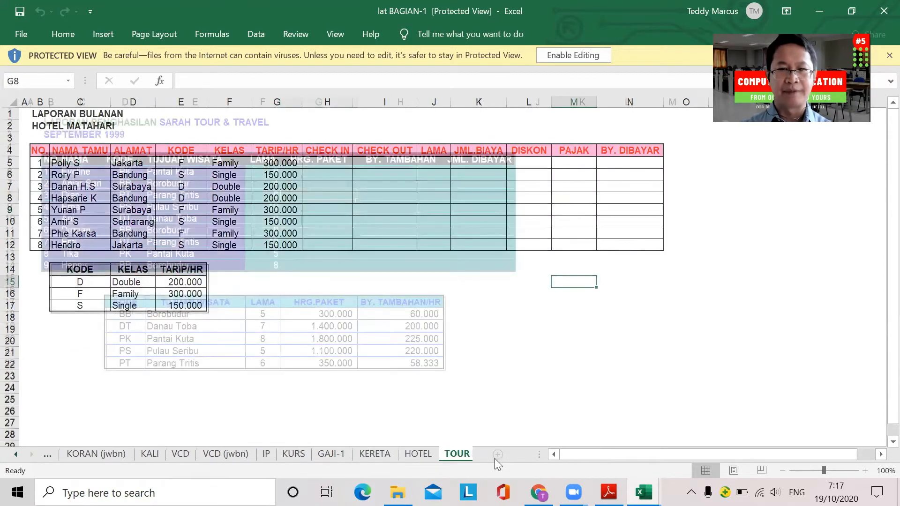
pyautogui.click(418, 456)
pyautogui.click(373, 455)
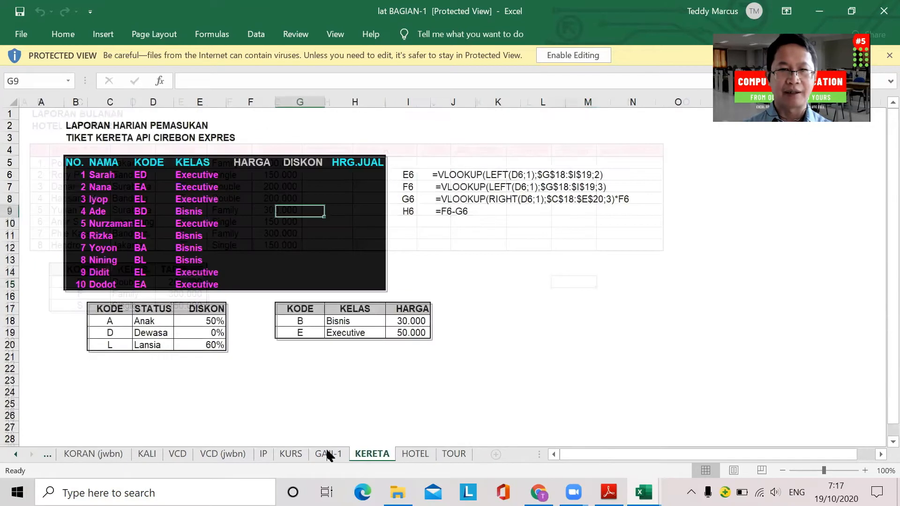
pyautogui.click(326, 451)
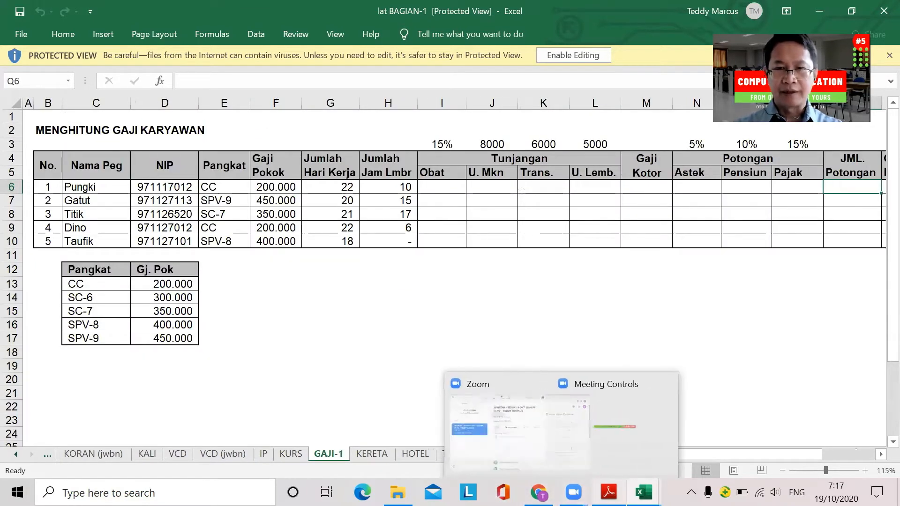
# Switch to the practicum module PDF in Adobe Reader and view exercise 1, the Mebel worksheet on page 1.
pyautogui.click(608, 492)
pyautogui.scroll(4, 880, 366)
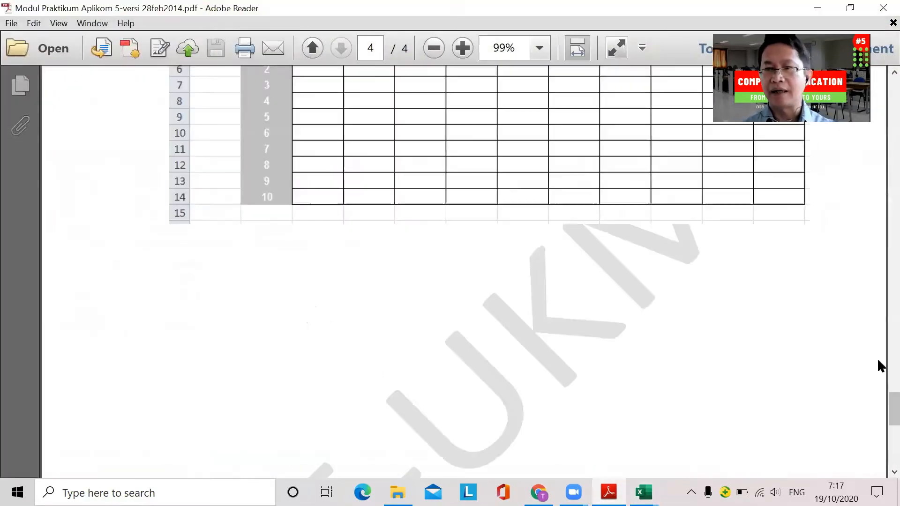
pyautogui.moveTo(878, 410); pyautogui.dragTo(879, 99)
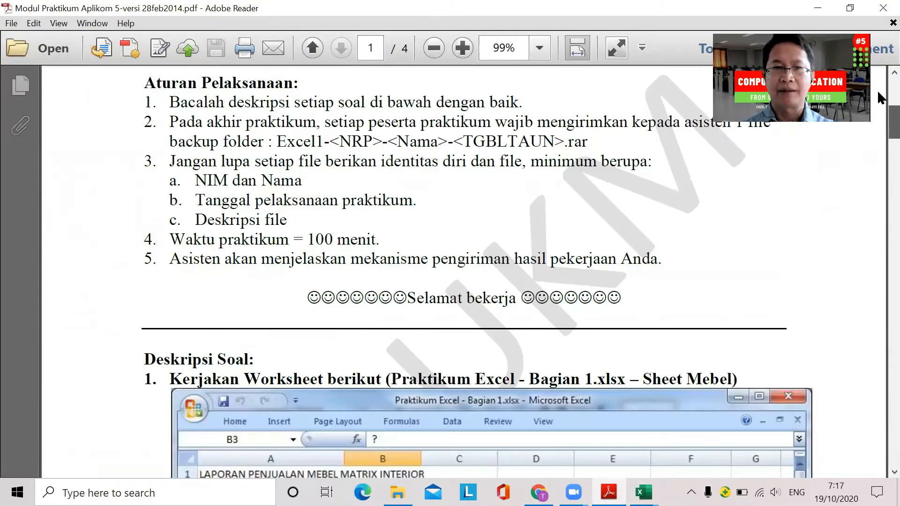
pyautogui.scroll(-5, 677, 307)
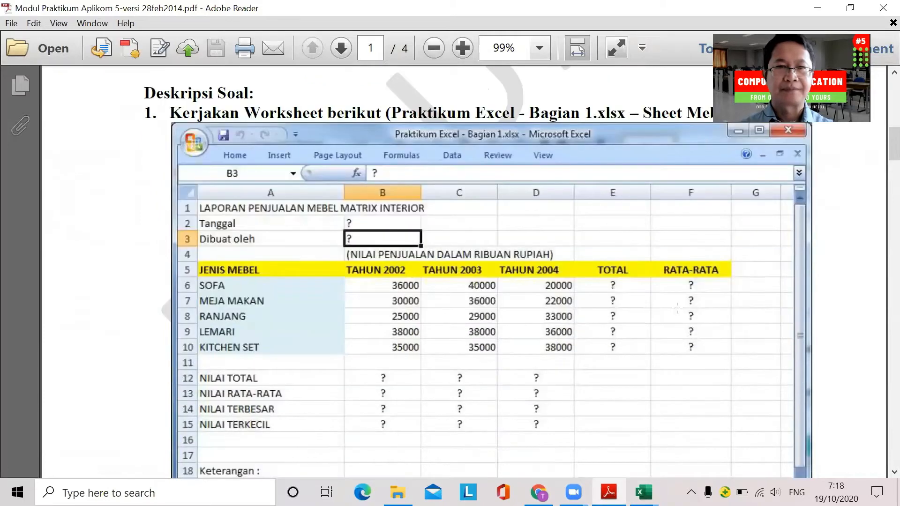
pyautogui.scroll(-1, 659, 223)
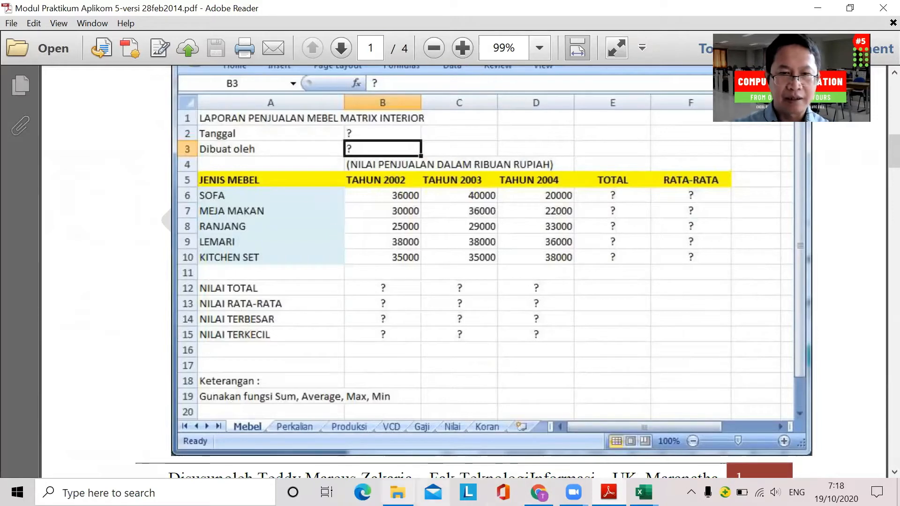
# Open the workbook Koran from the Latihan folder in File Explorer.
pyautogui.moveTo(397, 492)
pyautogui.click(397, 422)
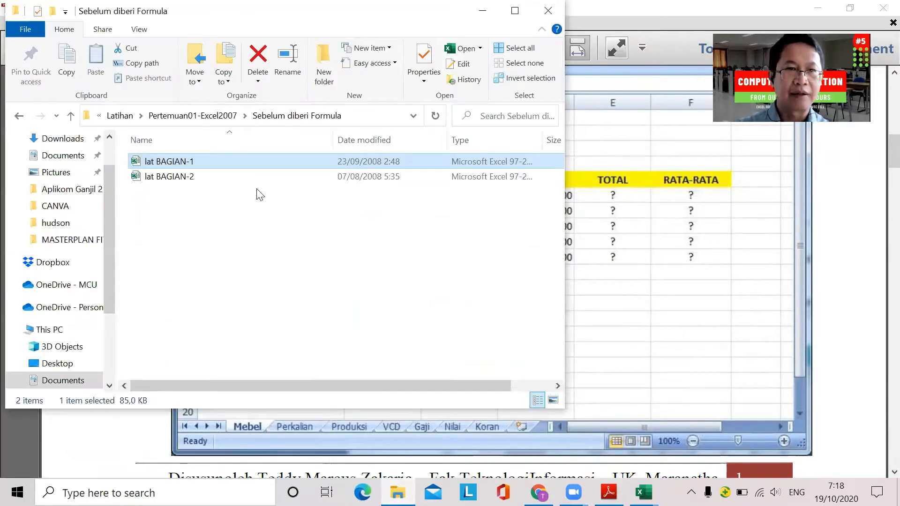
pyautogui.click(194, 118)
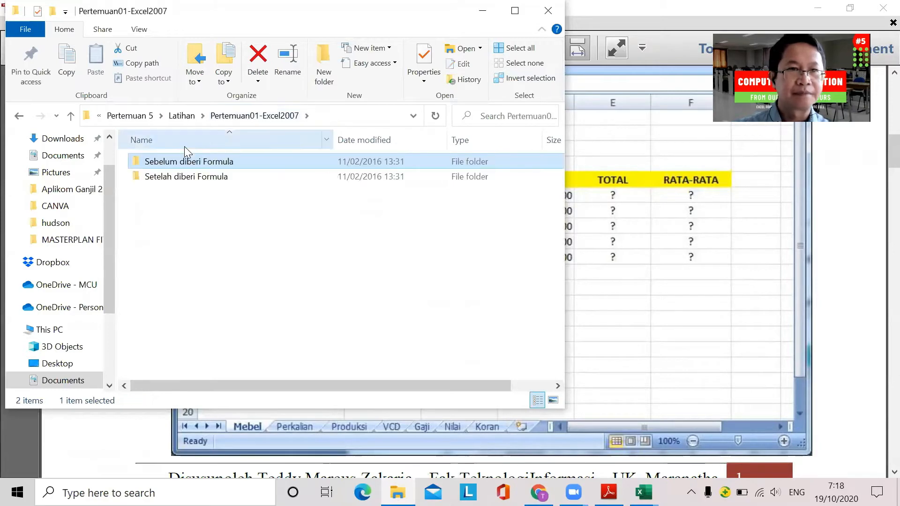
pyautogui.click(182, 116)
pyautogui.doubleClick(156, 177)
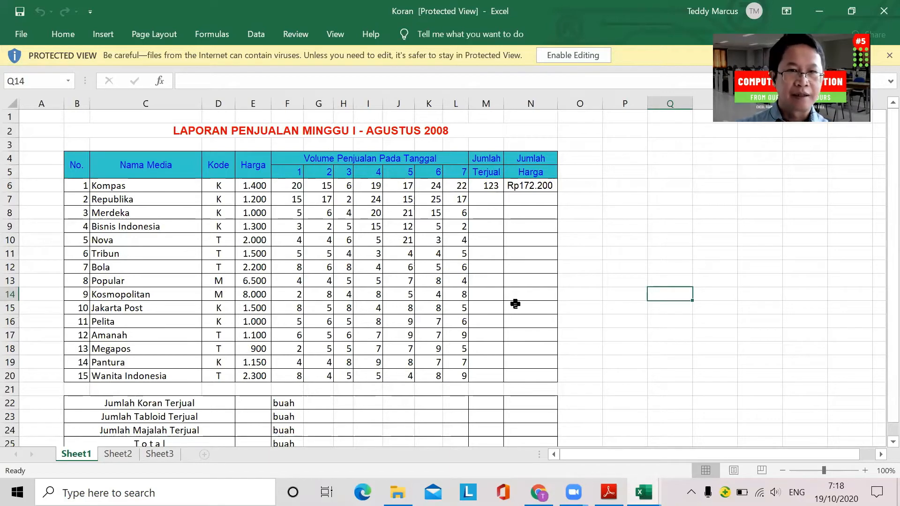
# Look over the newspaper sales report on Sheet1 down to its total rows, and enlarge it to 130%.
pyautogui.scroll(-2, 692, 358)
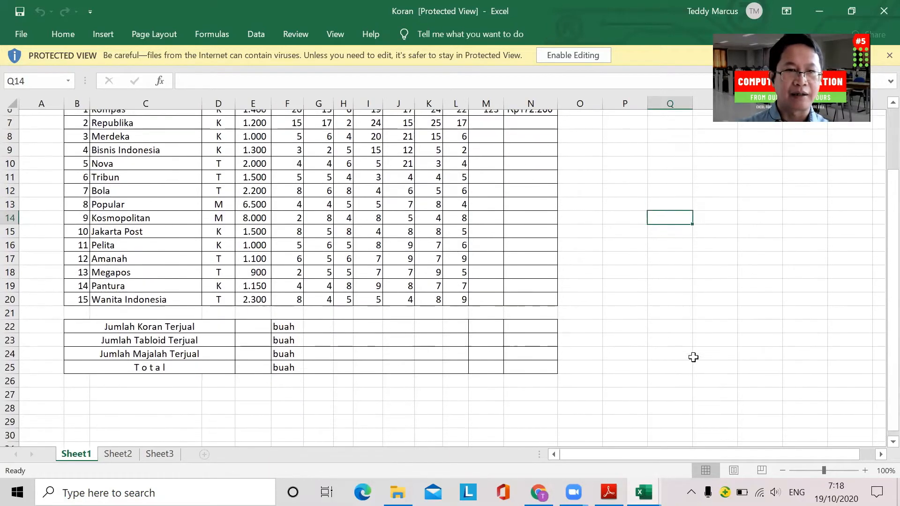
pyautogui.scroll(2, 691, 358)
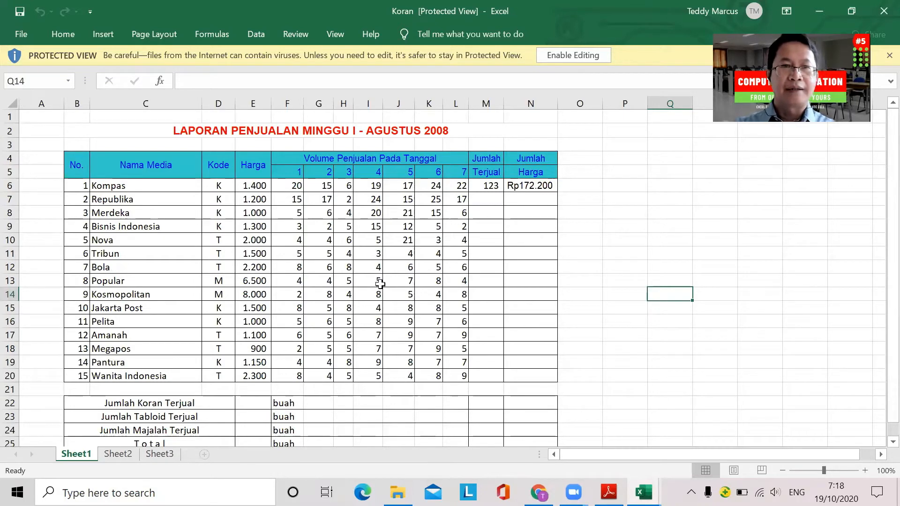
pyautogui.scroll(2, 392, 327)
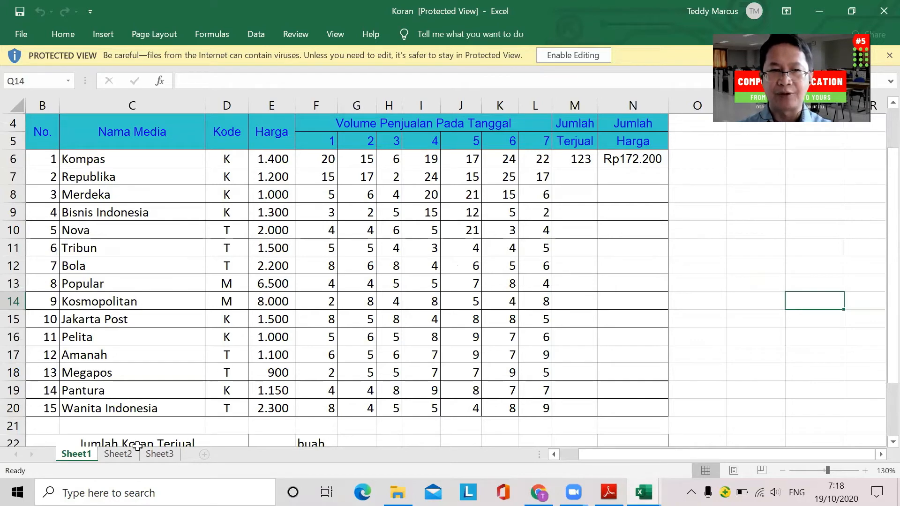
# Select cell B3 on the empty Sheet2 and enable editing of the protected workbook.
pyautogui.click(118, 453)
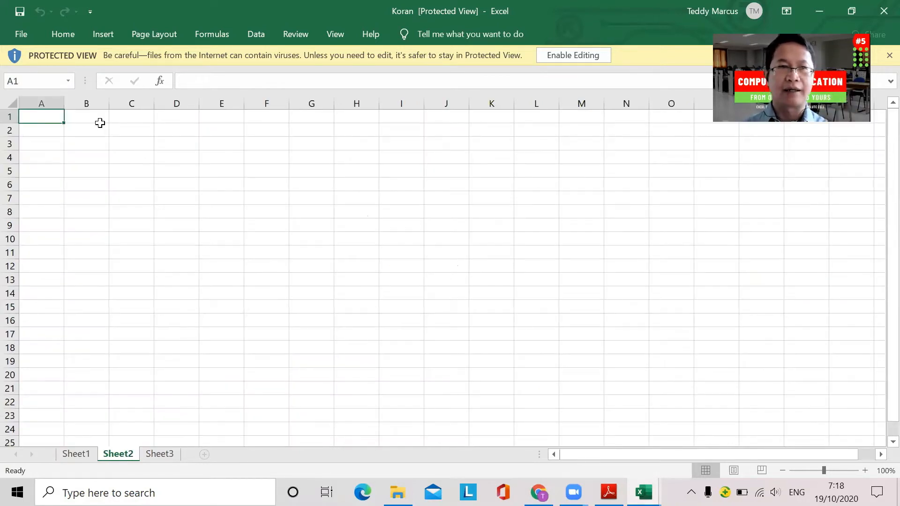
pyautogui.click(87, 145)
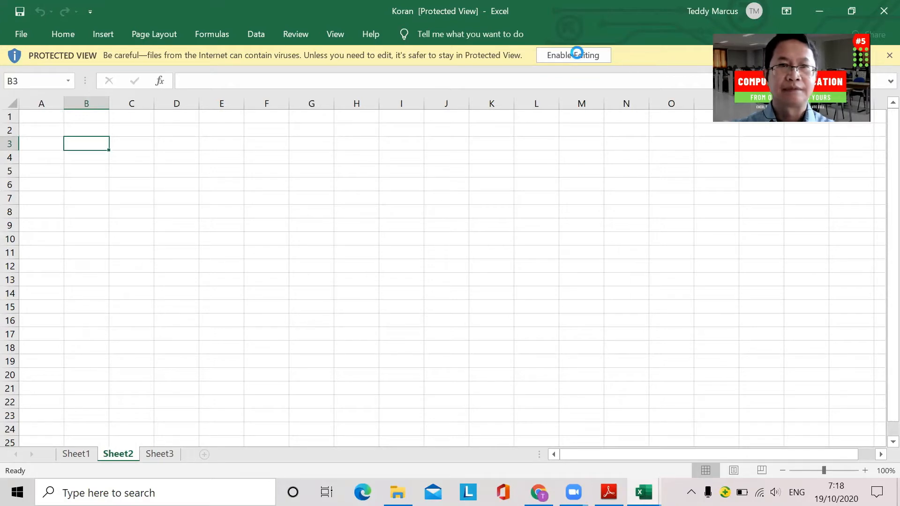
pyautogui.click(573, 55)
pyautogui.scroll(3, 322, 327)
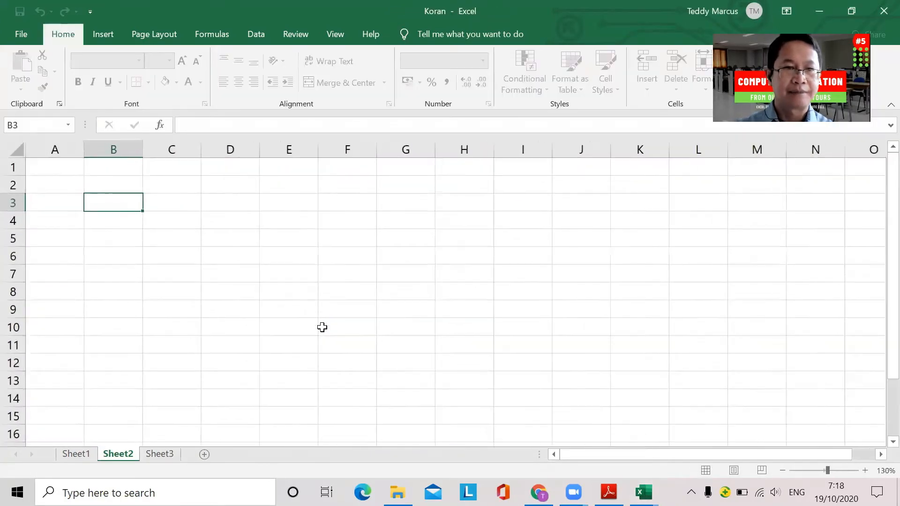
pyautogui.write('bar')
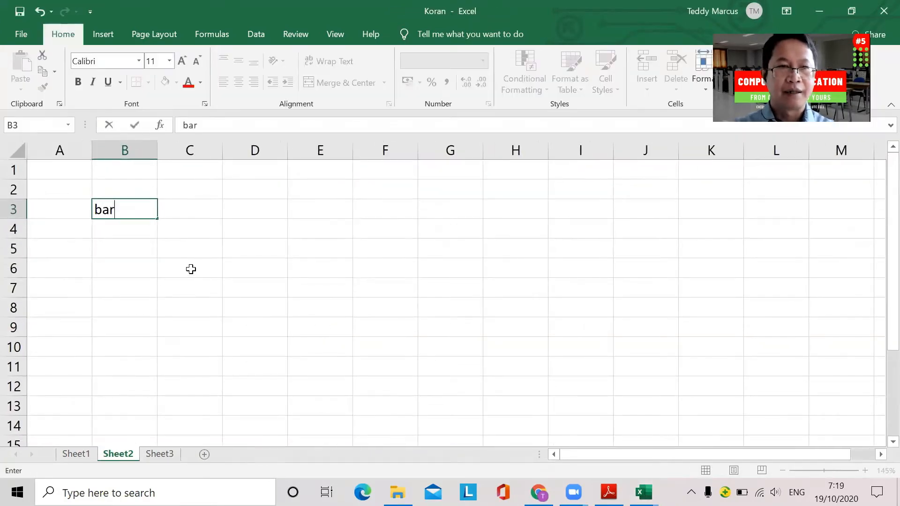
pyautogui.press('BackSpace')
pyautogui.press('BackSpace')
pyautogui.press('BackSpace')
pyautogui.write('ba')
pyautogui.press('BackSpace')
pyautogui.press('BackSpace')
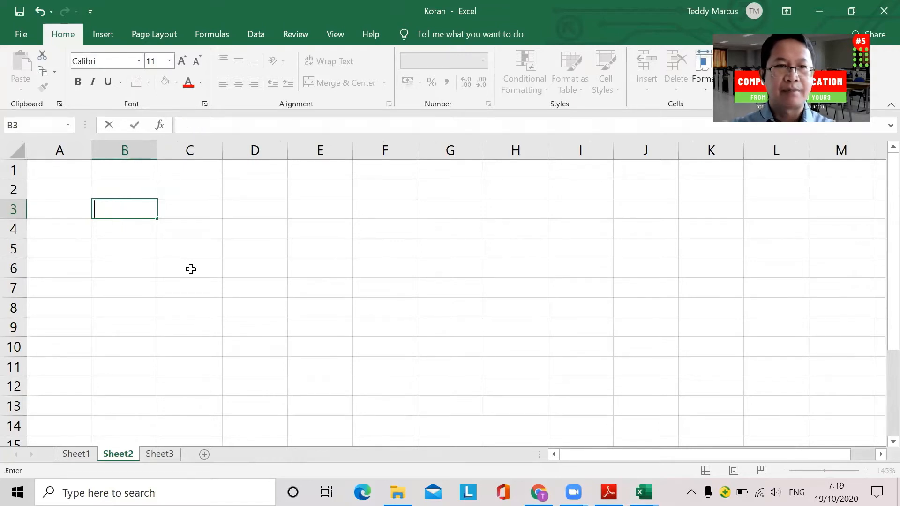
# Enter the column headings BARANG, QTY, HARGA and TOTAL in capitals in cells B3 to E3.
pyautogui.press('capslock')
pyautogui.write('BARANG')
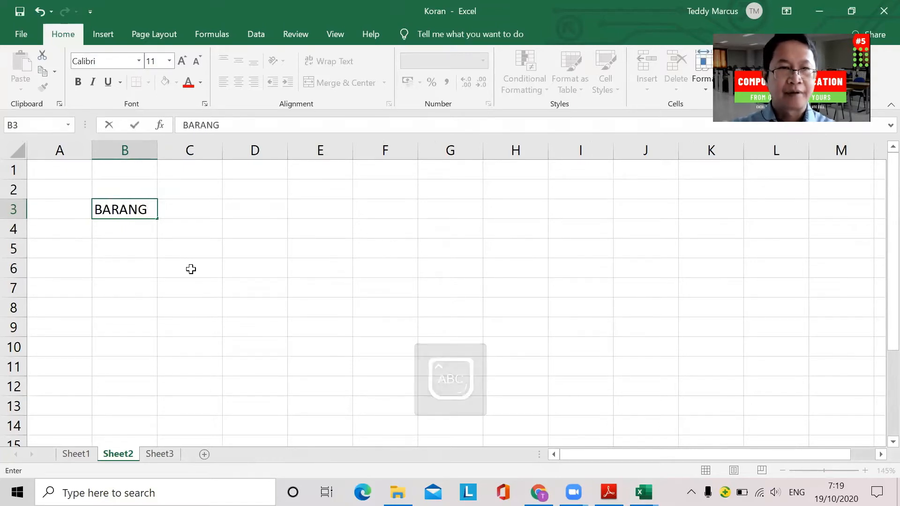
pyautogui.press('Tab')
pyautogui.write('Q')
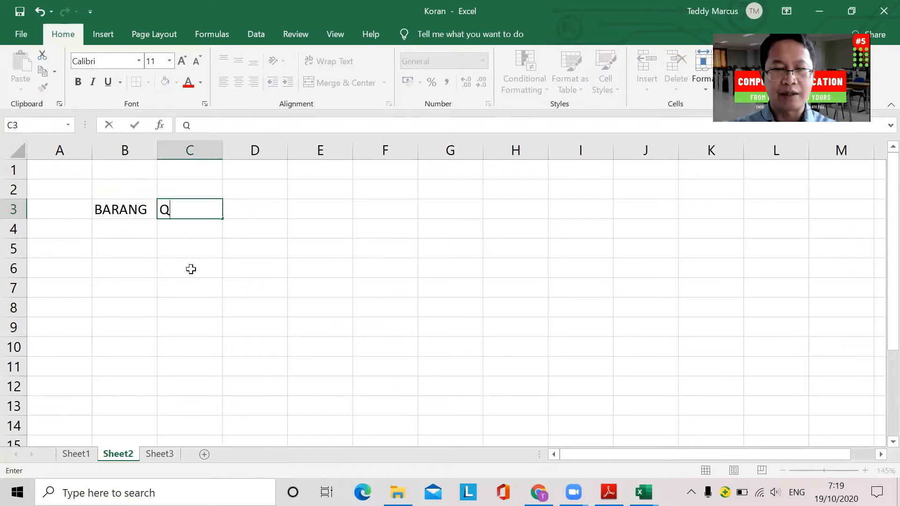
pyautogui.write('TY')
pyautogui.press('Tab')
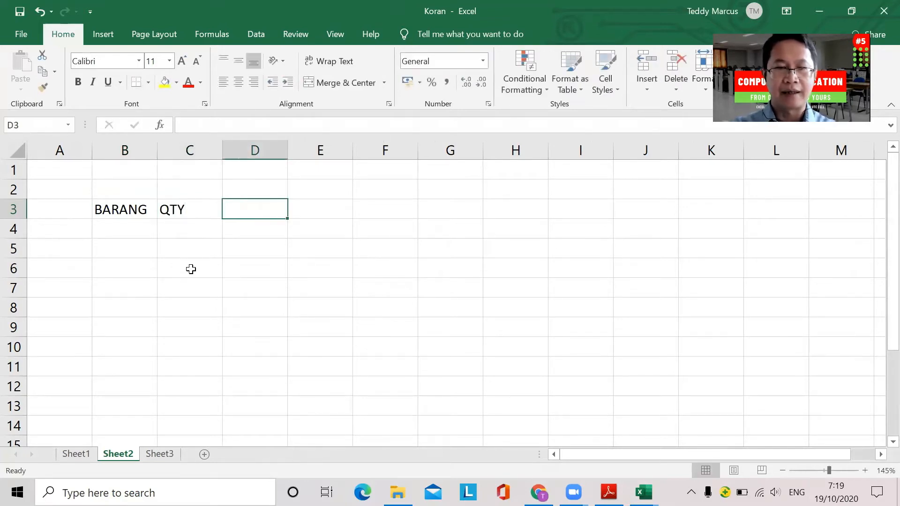
pyautogui.write('HARGA')
pyautogui.press('Tab')
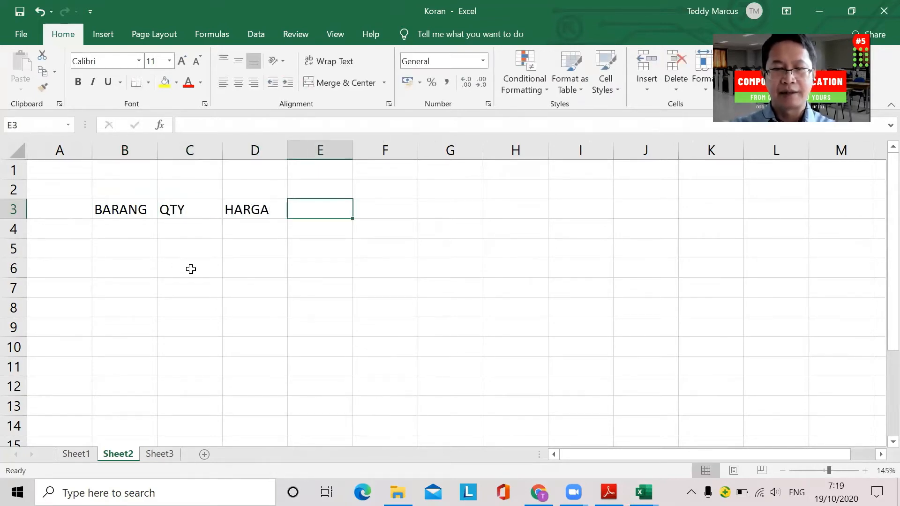
pyautogui.write('TOTAL')
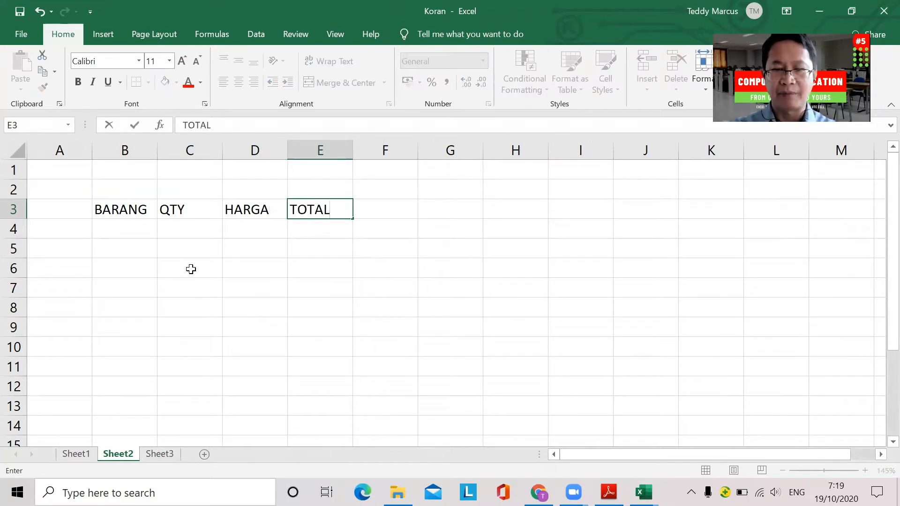
pyautogui.press('Return')
# List the items A, B and C under BARANG in cells B4 to B6.
pyautogui.press('Left')
pyautogui.press('Left')
pyautogui.press('Left')
pyautogui.write('A')
pyautogui.press('Return')
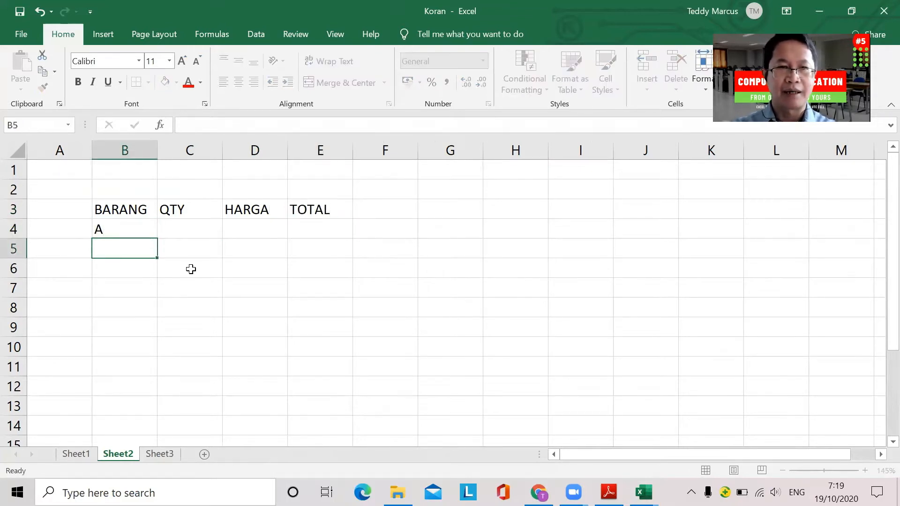
pyautogui.write('B')
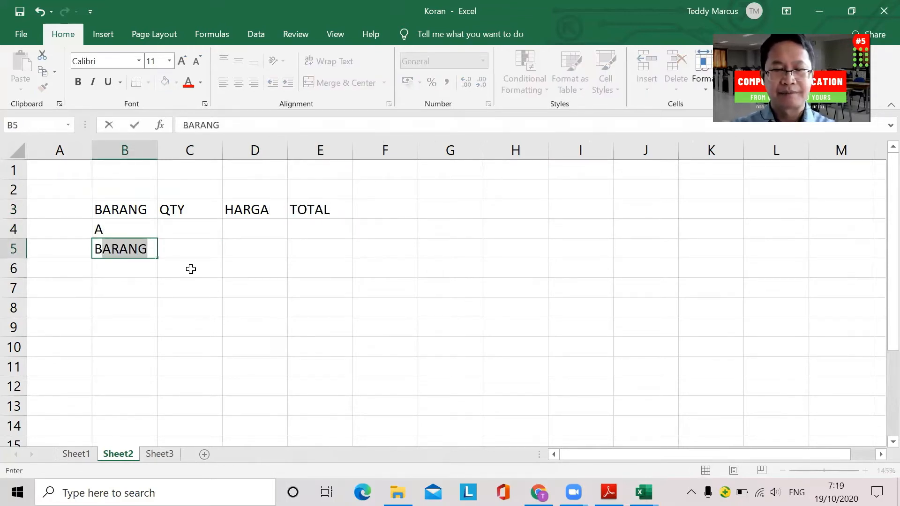
pyautogui.press('BackSpace')
pyautogui.press('Return')
pyautogui.write('C')
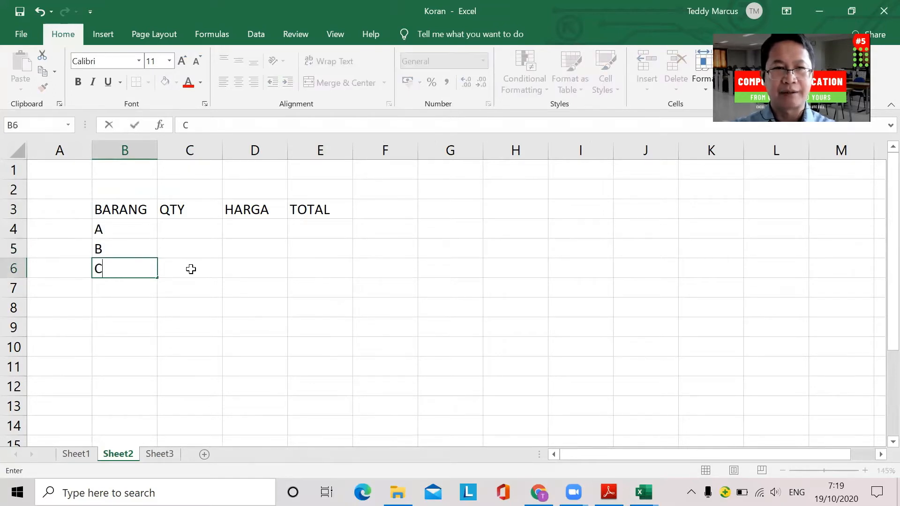
# Enter the quantities 10, 20 and 30 for items A, B and C in cells C4 to C6.
pyautogui.press('Up')
pyautogui.press('Up')
pyautogui.press('Right')
pyautogui.write('10')
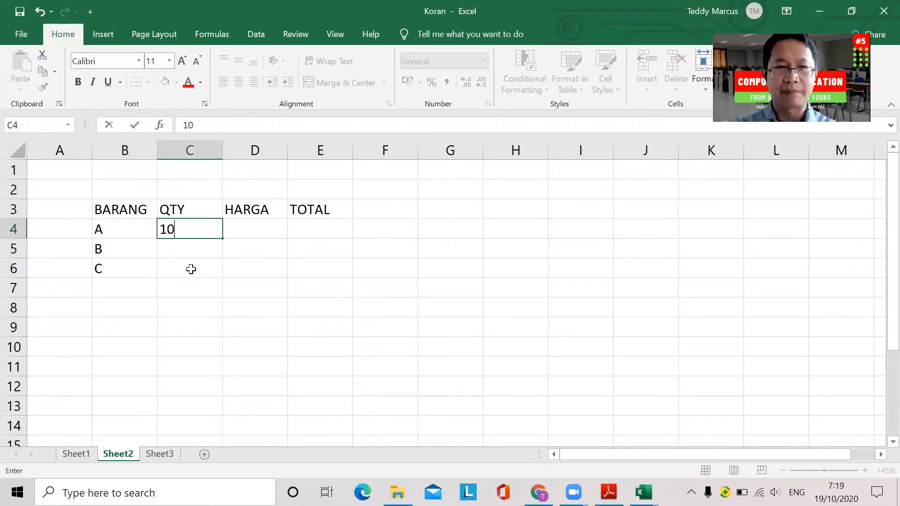
pyautogui.press('Return')
pyautogui.write('1')
pyautogui.press('BackSpace')
pyautogui.write('20')
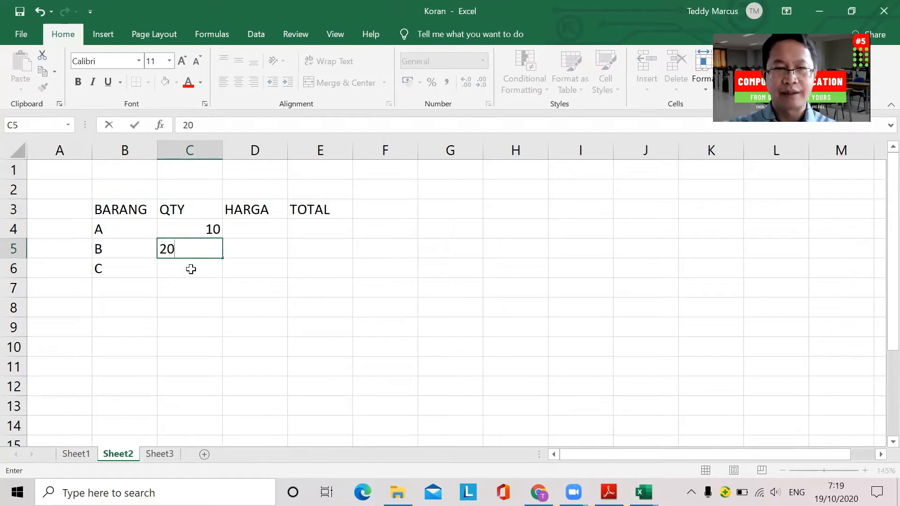
pyautogui.press('Up')
pyautogui.press('Down')
pyautogui.write('30')
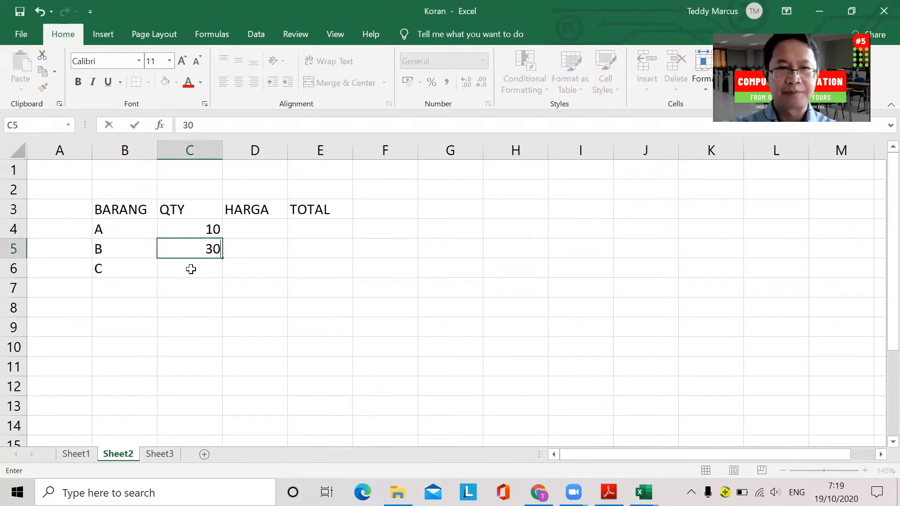
pyautogui.press('BackSpace')
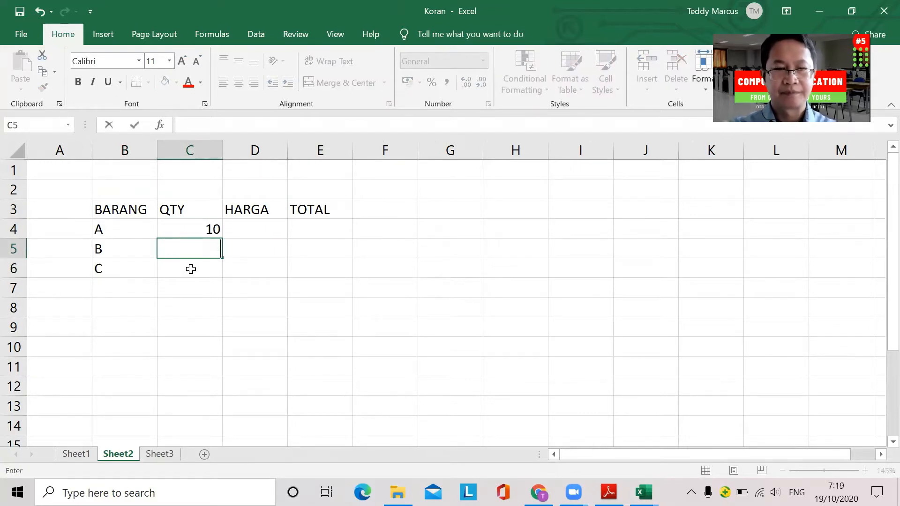
pyautogui.write('20')
pyautogui.press('Return')
pyautogui.write('30')
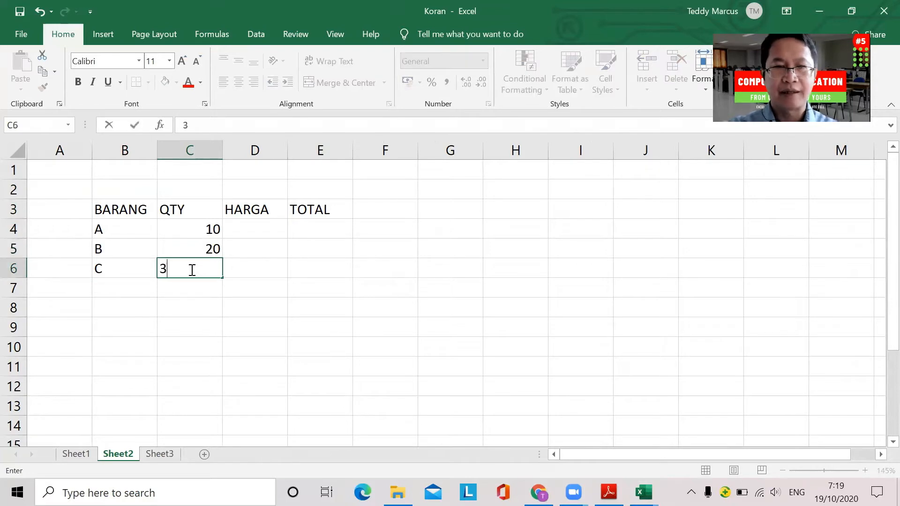
pyautogui.press('Return')
# Enter the prices 1000, 2000 and 3000 under HARGA in cells D4 to D6.
pyautogui.press('Up')
pyautogui.press('Up')
pyautogui.press('Up')
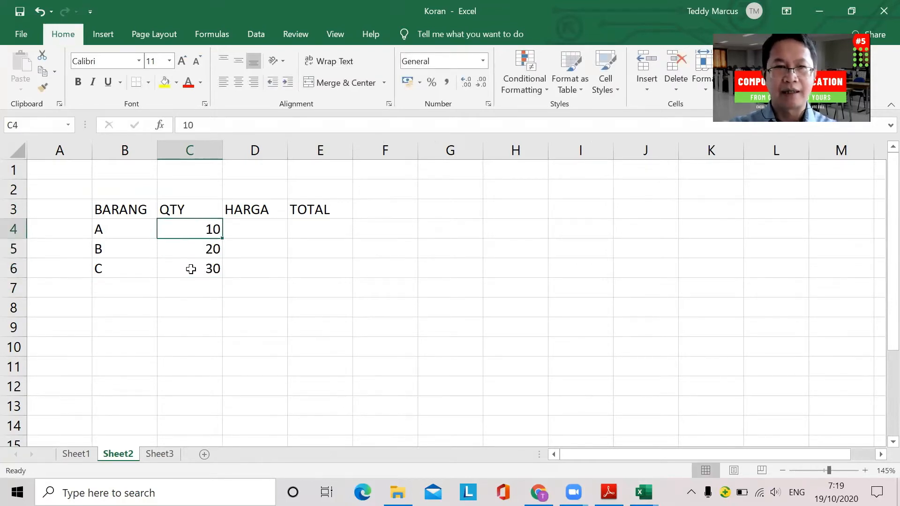
pyautogui.press('Right')
pyautogui.write('1000')
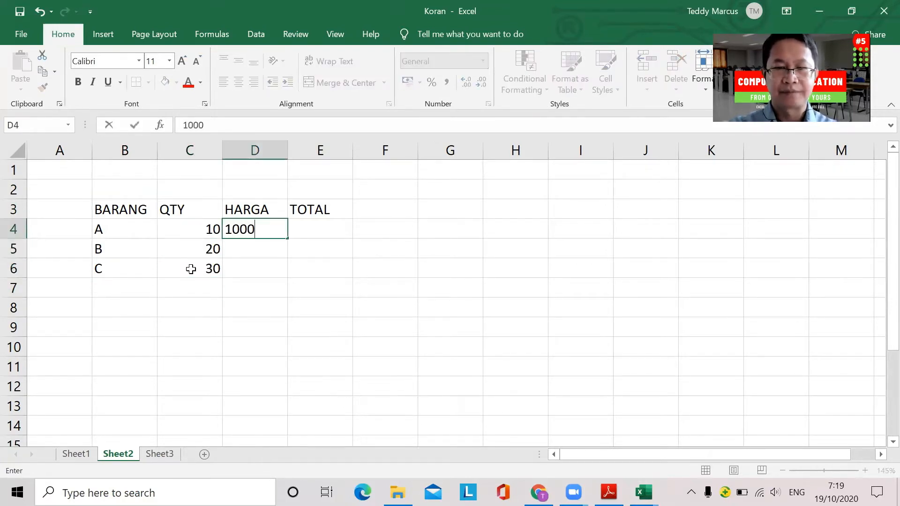
pyautogui.press('Return')
pyautogui.write('2')
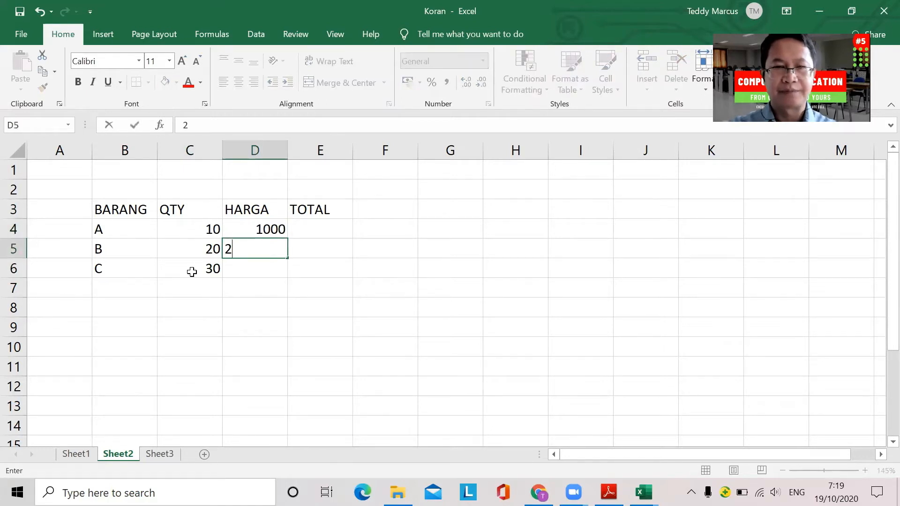
pyautogui.write('000')
pyautogui.press('Return')
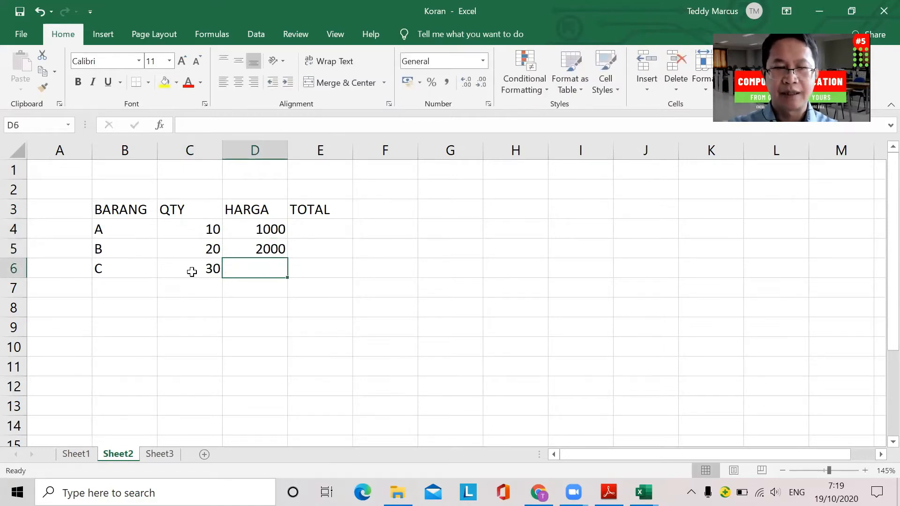
pyautogui.write('3000')
pyautogui.press('Return')
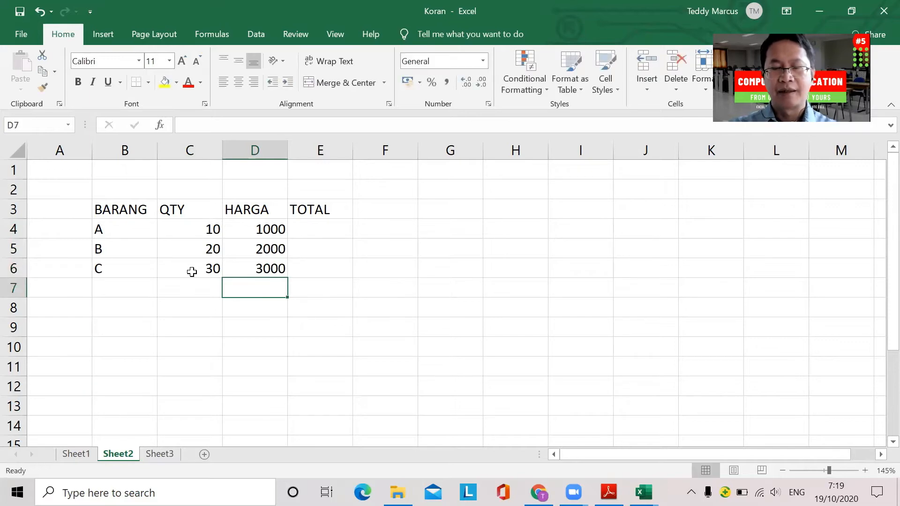
# Enter trial totals for item A in cell E4, first 3000 and finally 300000.
pyautogui.press('Up')
pyautogui.press('Up')
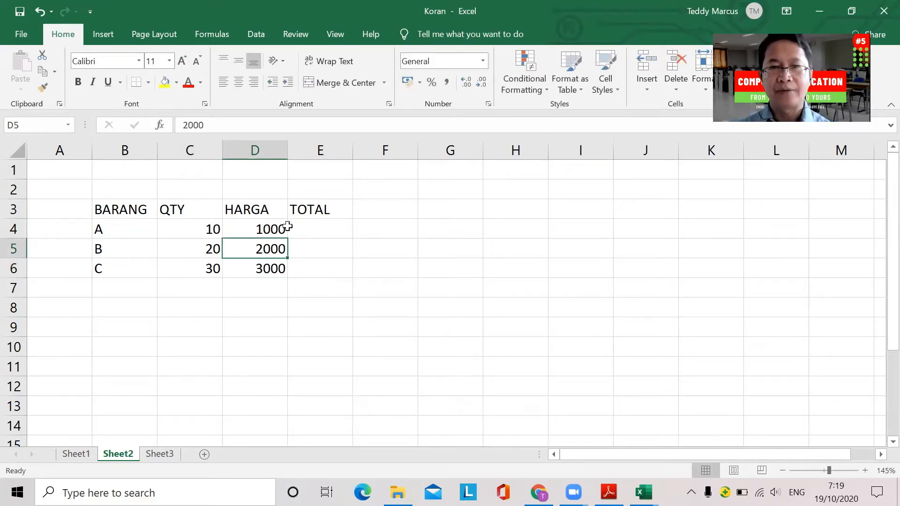
pyautogui.keyDown('ctrl'); pyautogui.scroll(3, 317, 332); pyautogui.keyUp('ctrl')
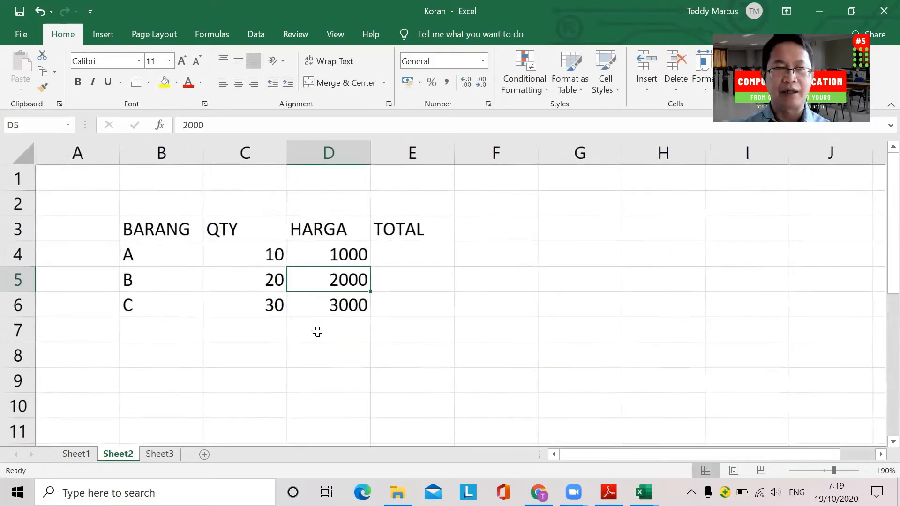
pyautogui.click(403, 264)
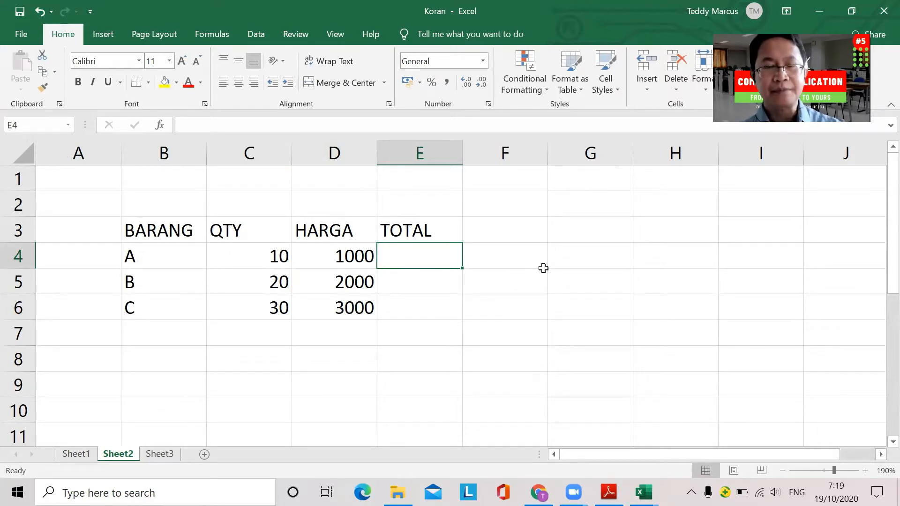
pyautogui.write('300')
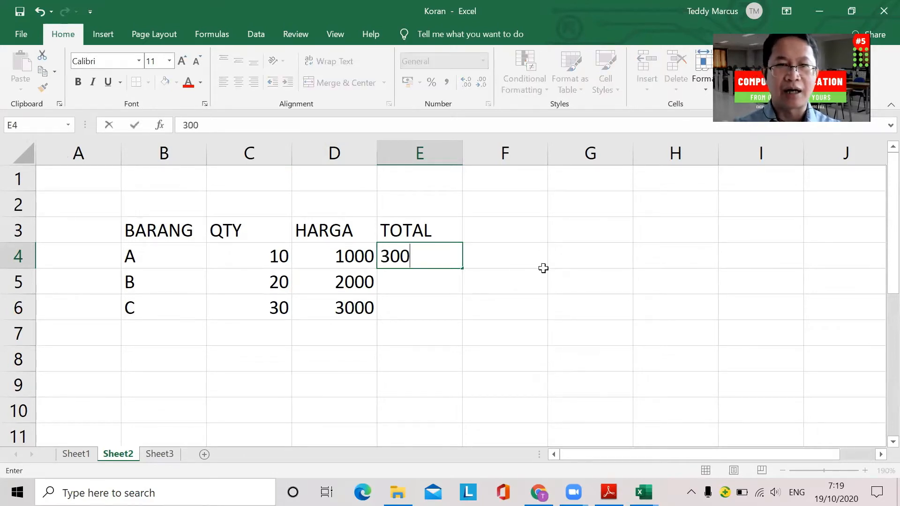
pyautogui.write('0')
pyautogui.press('Return')
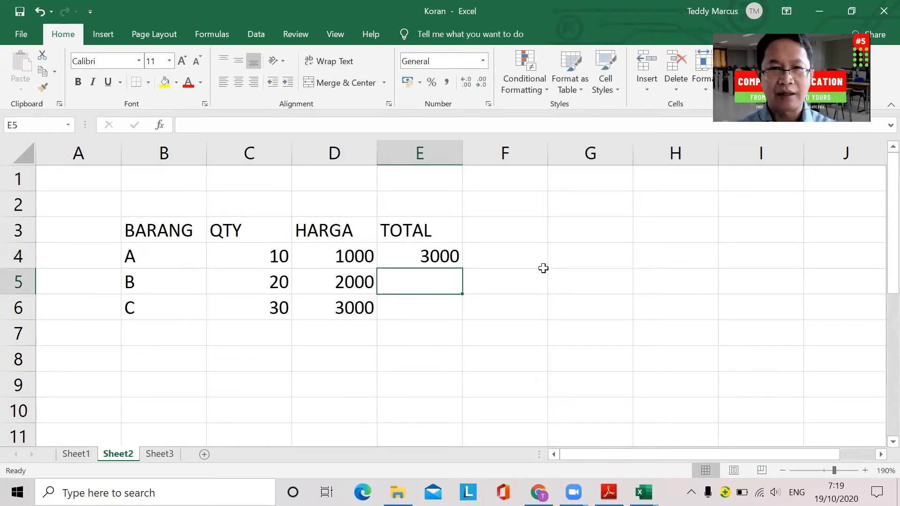
pyautogui.click(417, 253)
pyautogui.write('30000')
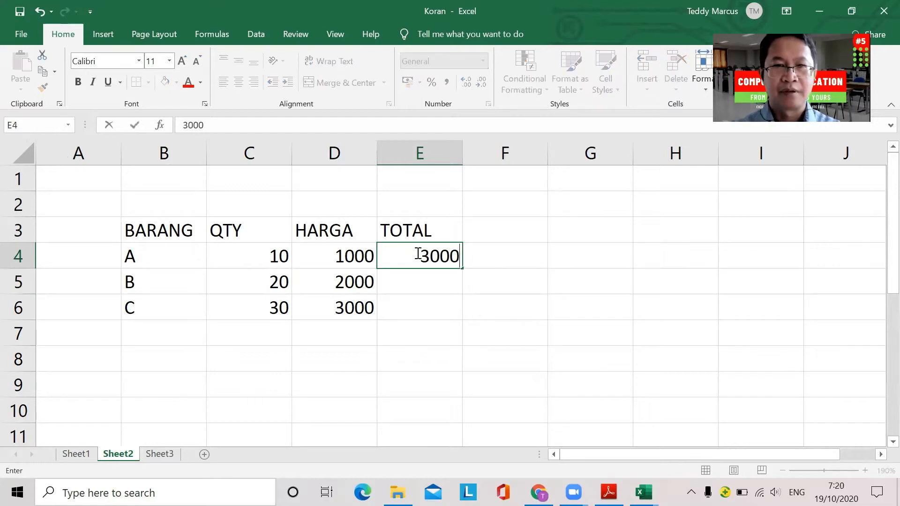
pyautogui.write('0')
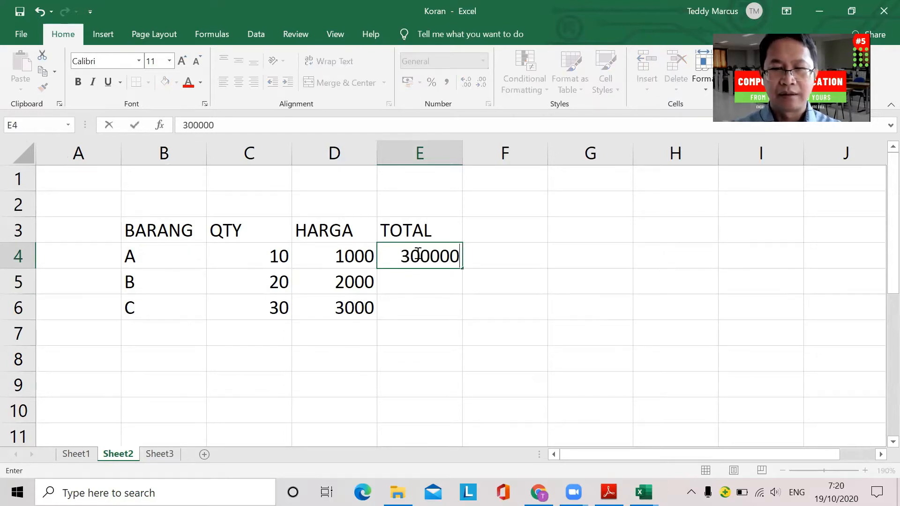
pyautogui.press('Return')
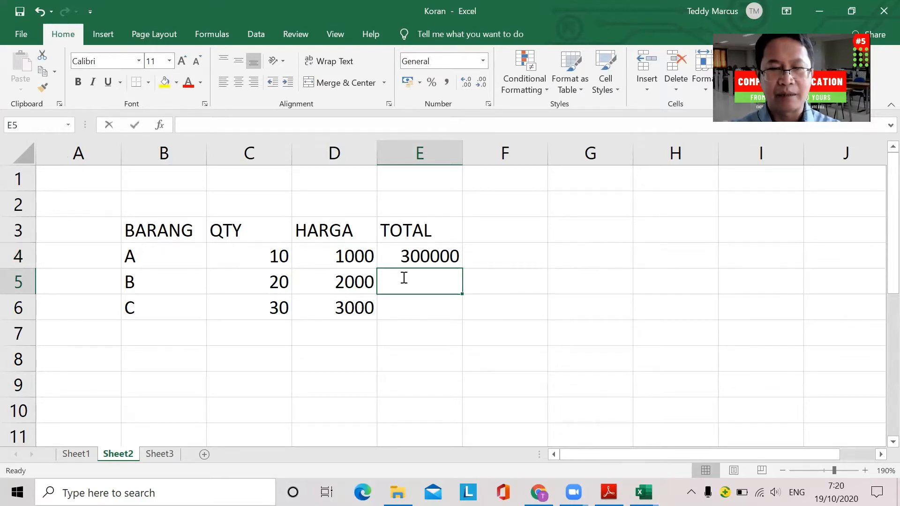
# Fill the TOTAL column by hand with 10000 in E4, 40000 in E5 and 90000 in E6.
pyautogui.write('40000')
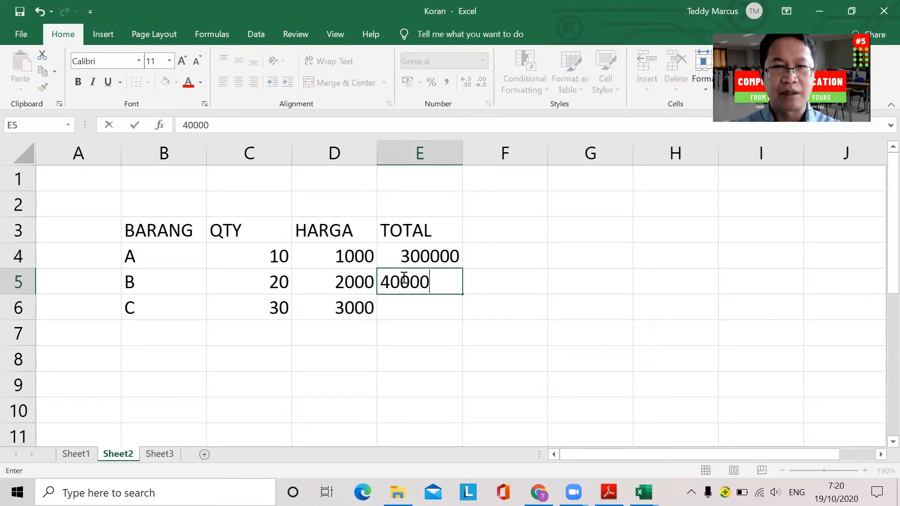
pyautogui.press('Return')
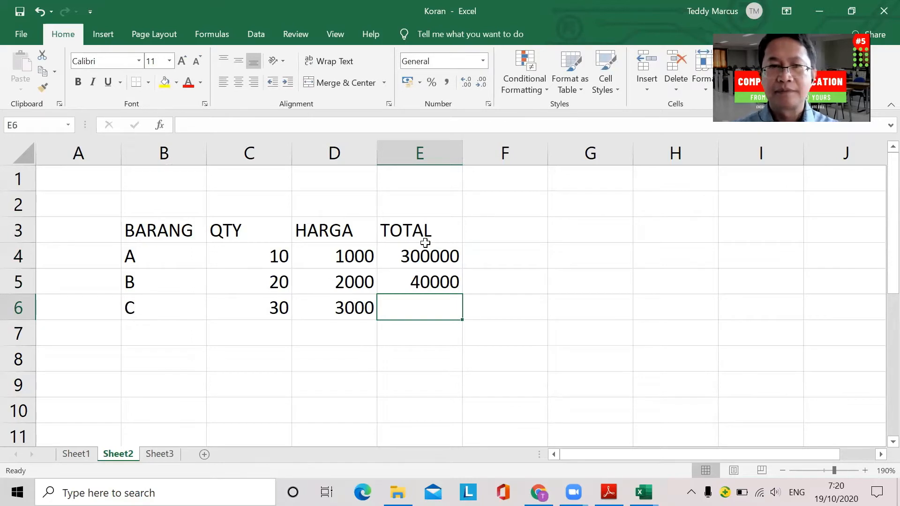
pyautogui.click(179, 262)
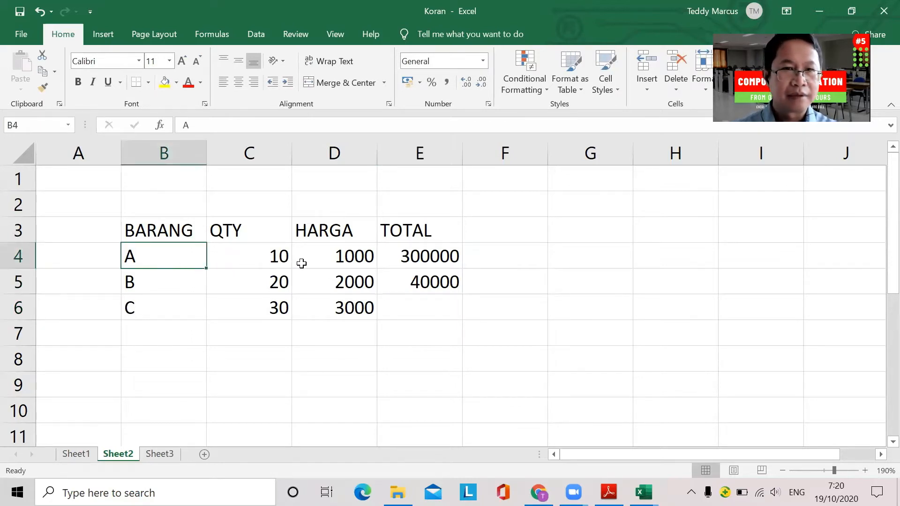
pyautogui.click(333, 307)
pyautogui.click(211, 261)
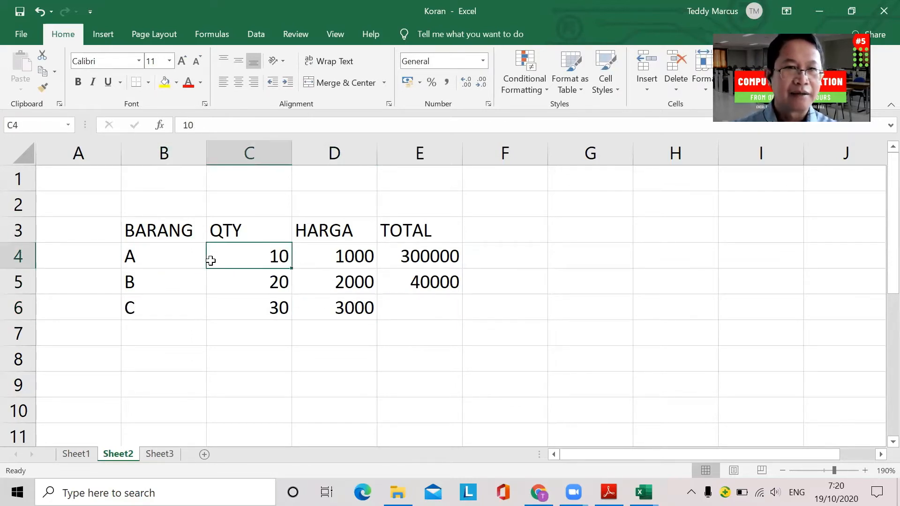
pyautogui.click(337, 256)
pyautogui.click(440, 256)
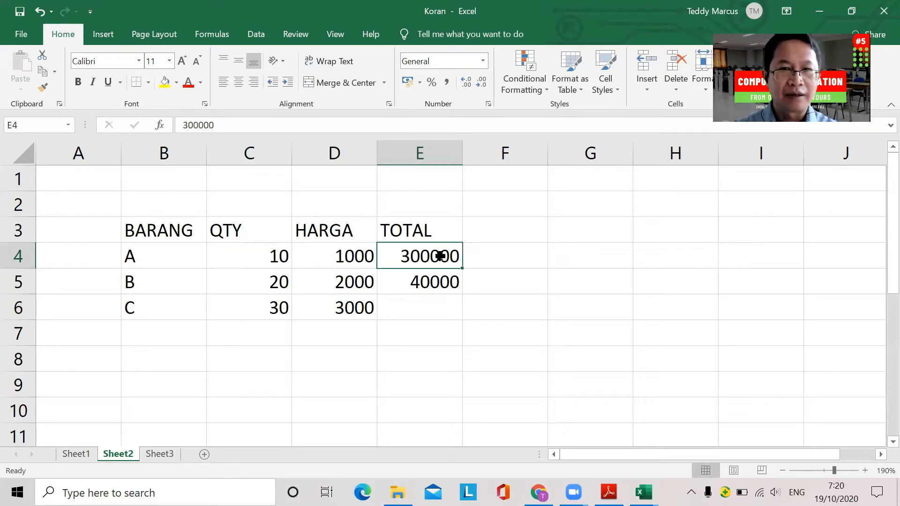
pyautogui.write('10000')
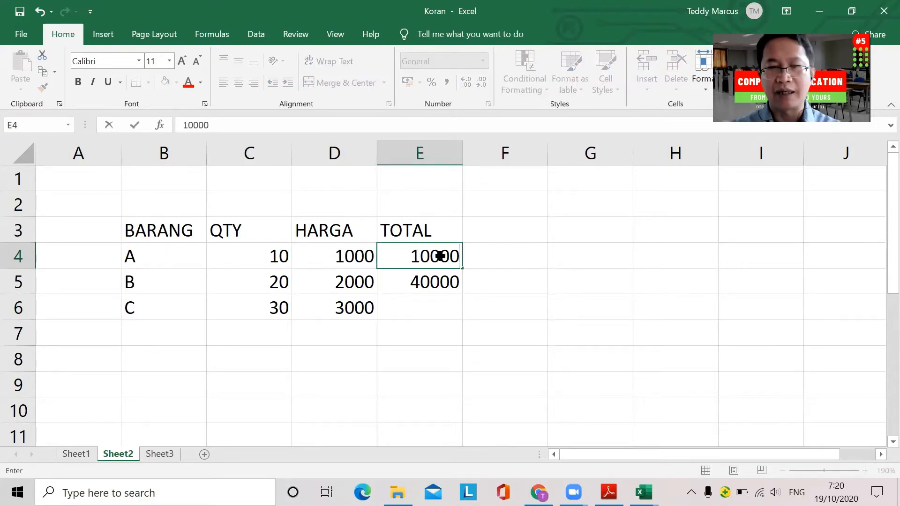
pyautogui.press('Return')
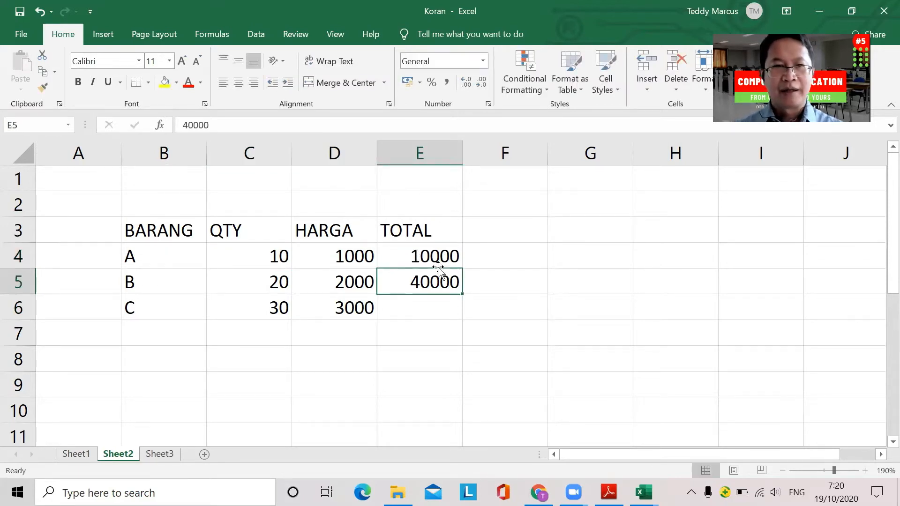
pyautogui.click(415, 307)
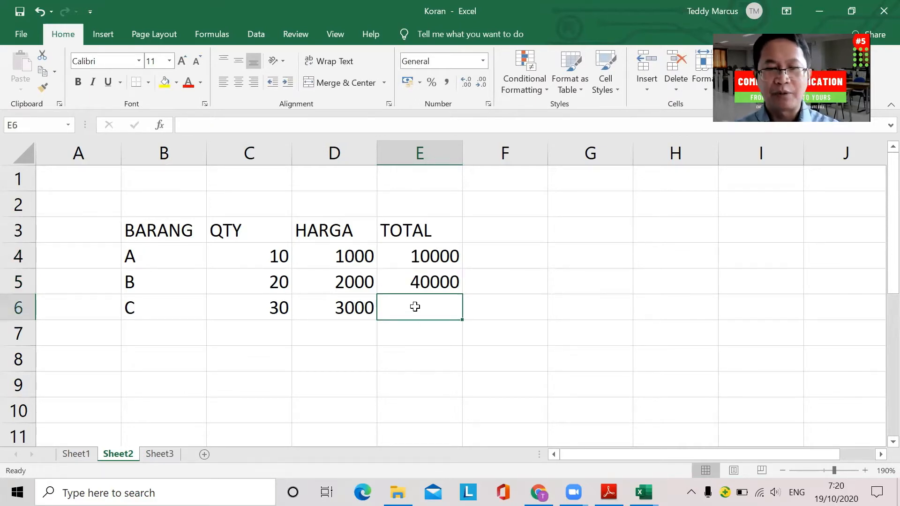
pyautogui.write('90000')
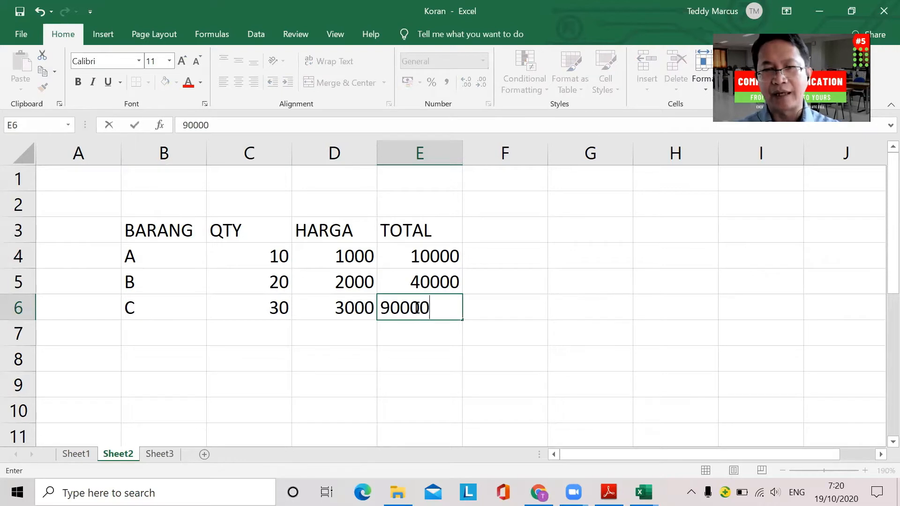
pyautogui.press('Return')
# Replace the typed total for item A in cell E4 with the formula =C4*D4.
pyautogui.click(415, 256)
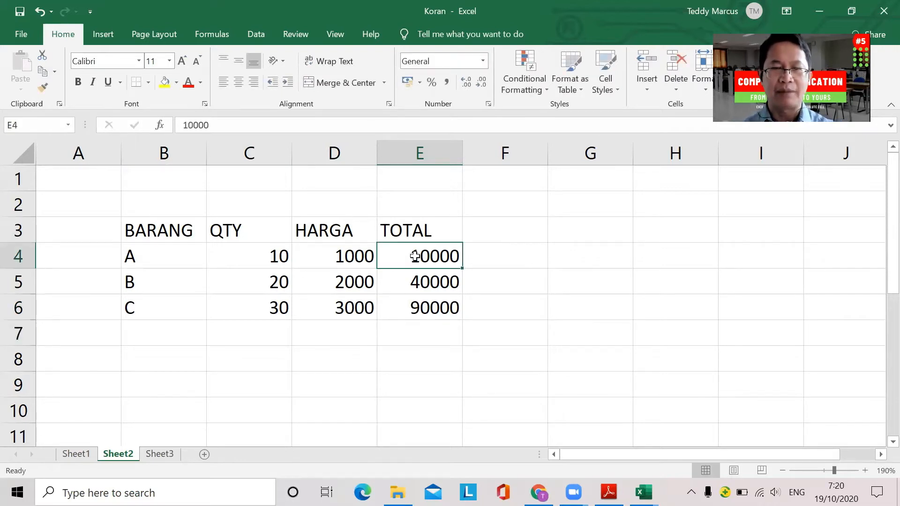
pyautogui.click(415, 307)
pyautogui.click(411, 280)
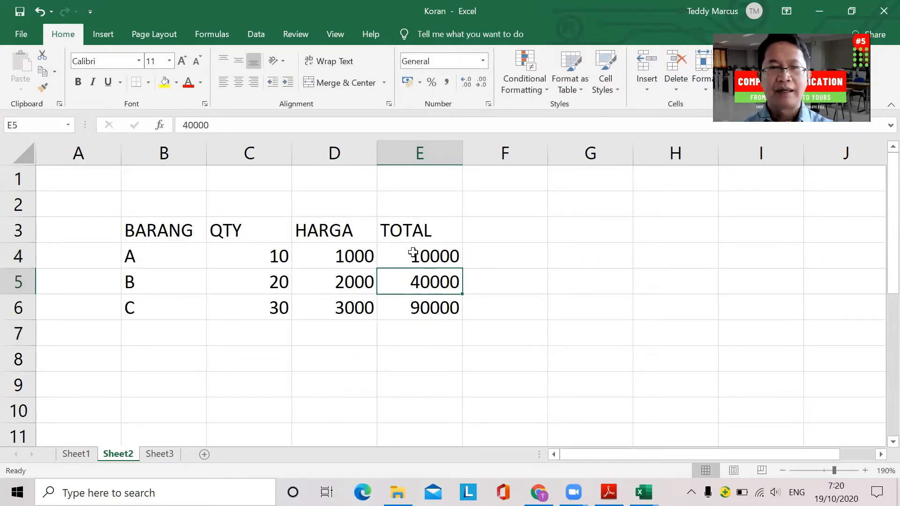
pyautogui.click(412, 256)
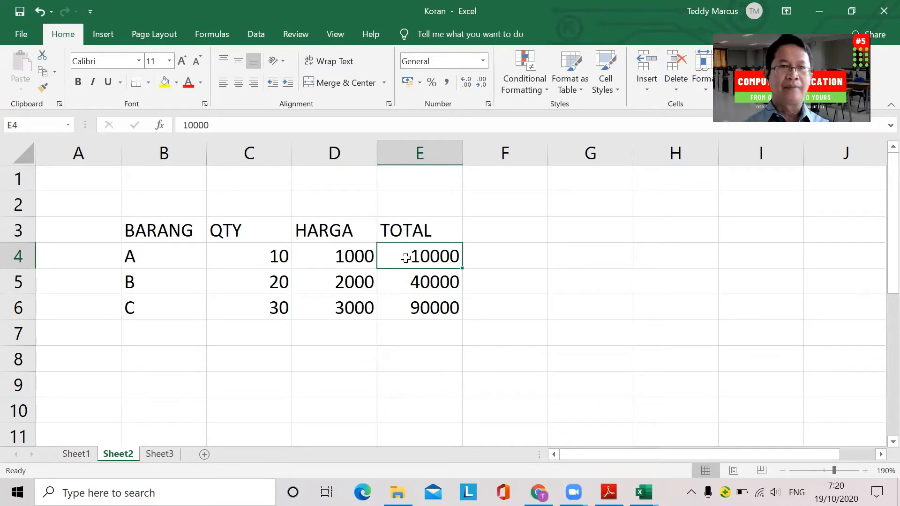
pyautogui.write('=')
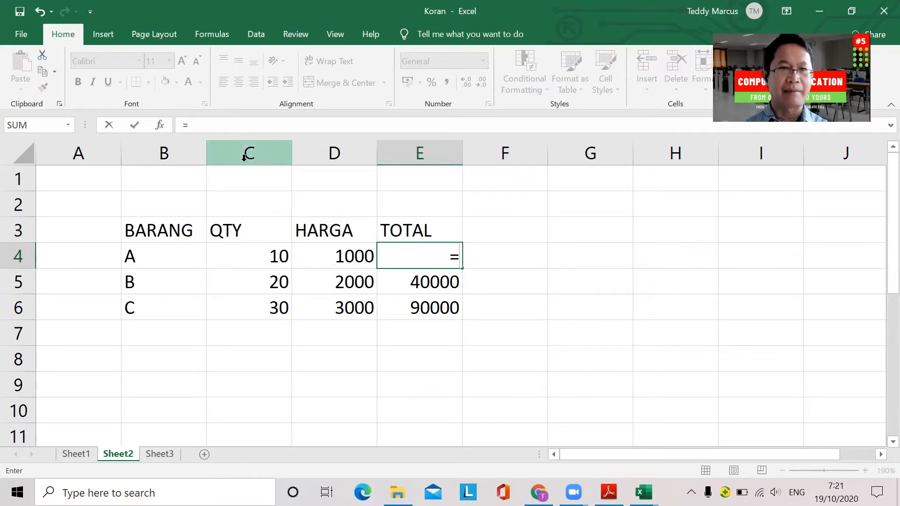
pyautogui.click(243, 260)
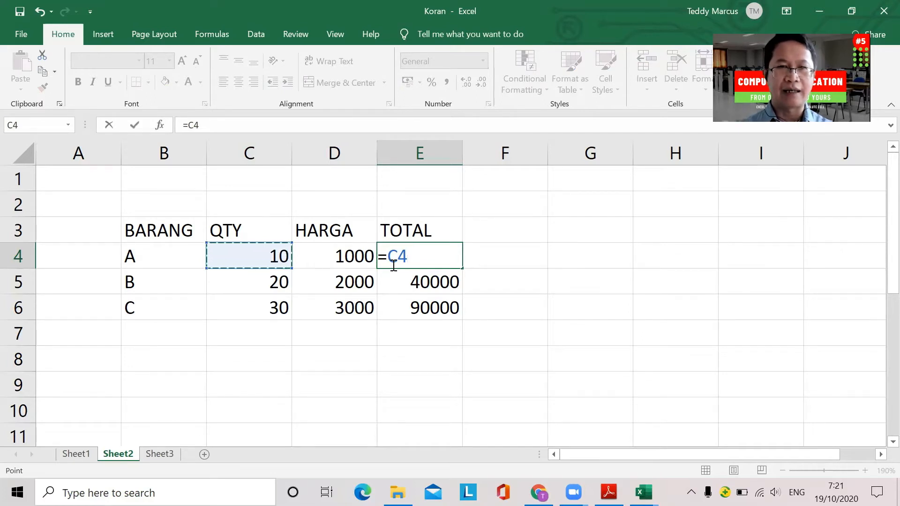
pyautogui.write('*')
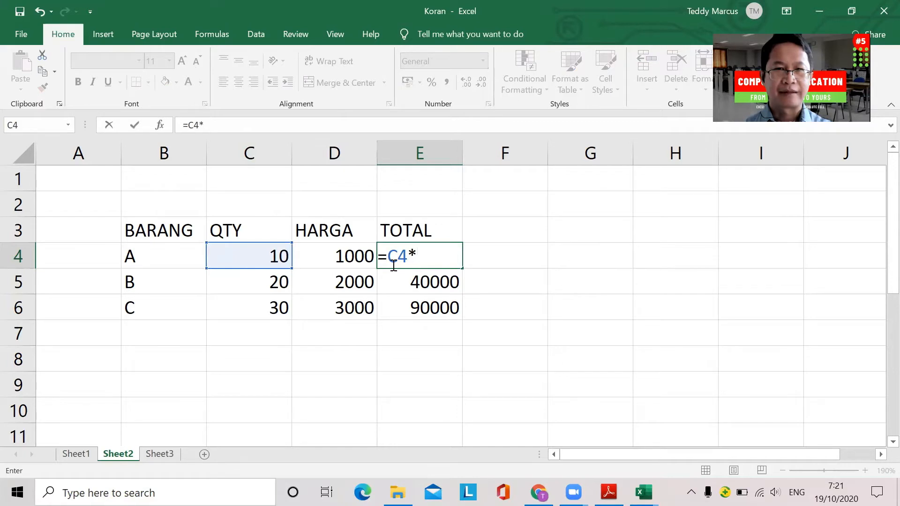
pyautogui.click(321, 258)
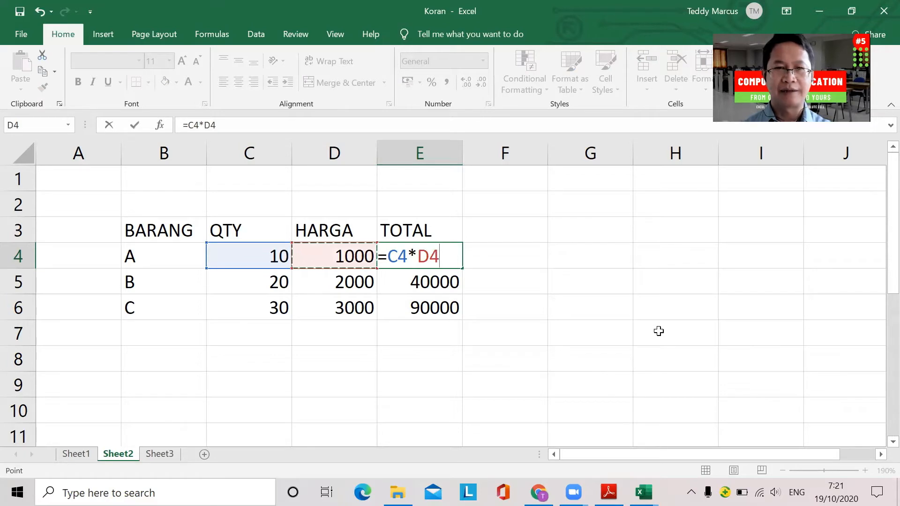
pyautogui.press('Return')
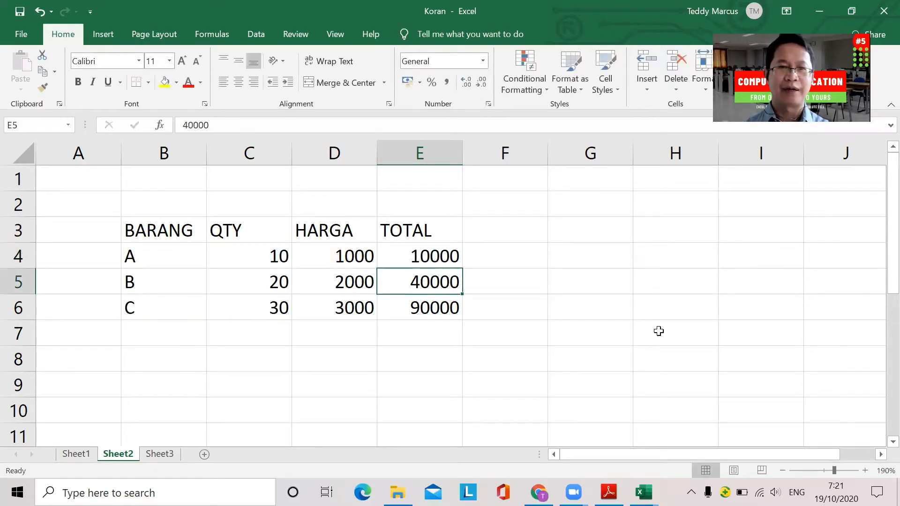
# Examine the formula in E4, the QTY and HARGA cells it multiplies, and the matching cells for items B and C.
pyautogui.click(440, 255)
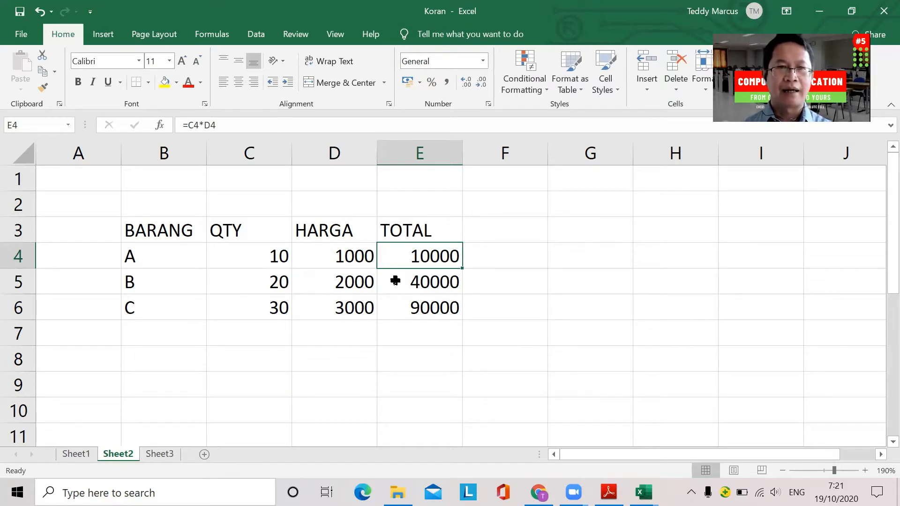
pyautogui.click(277, 248)
pyautogui.click(360, 258)
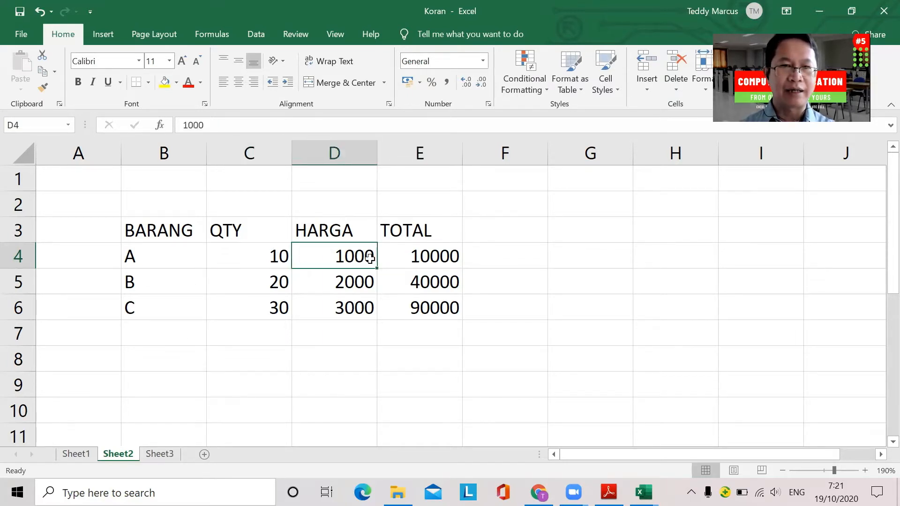
pyautogui.click(415, 259)
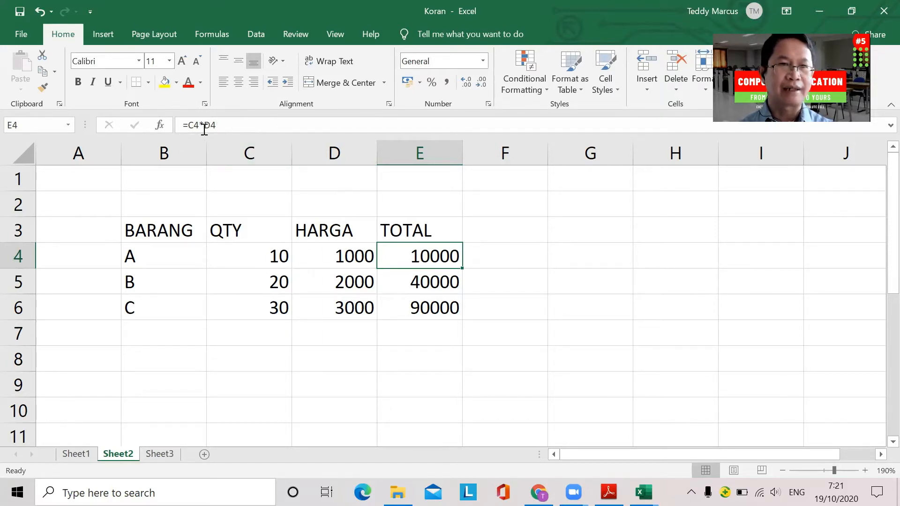
pyautogui.click(234, 280)
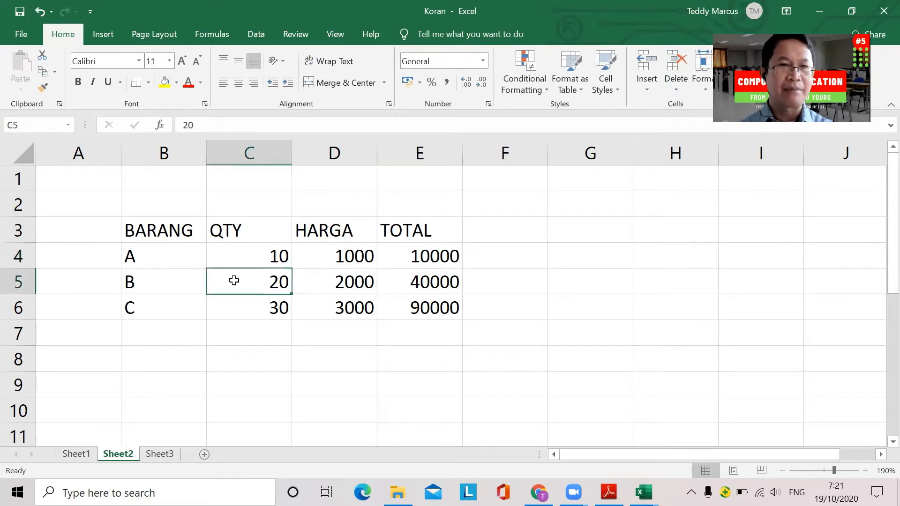
pyautogui.click(320, 286)
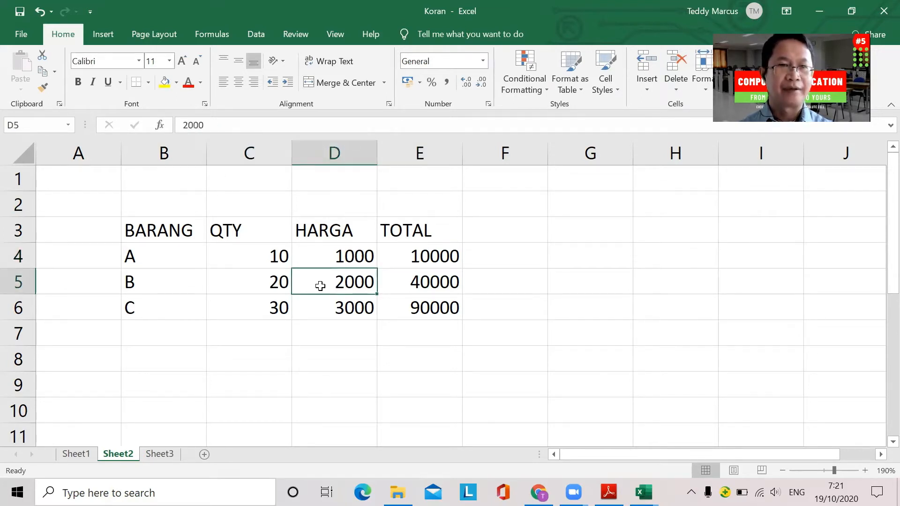
pyautogui.click(258, 314)
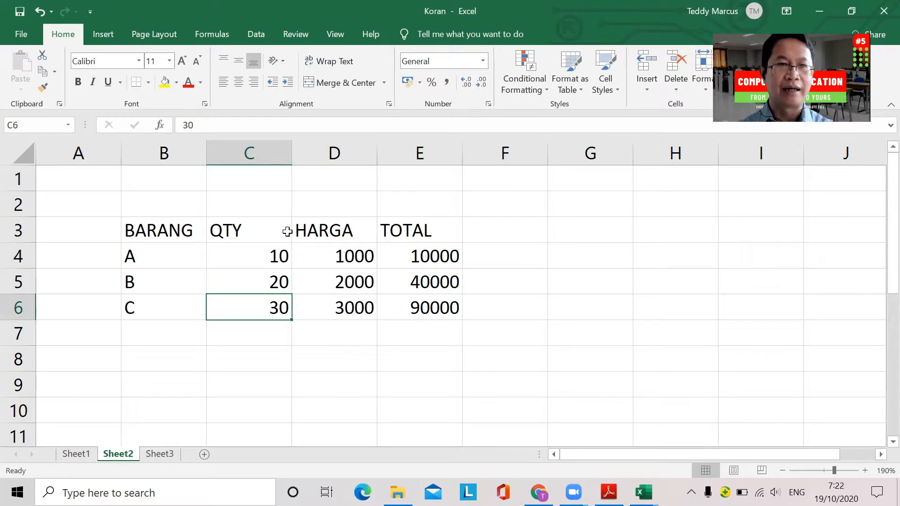
pyautogui.click(325, 309)
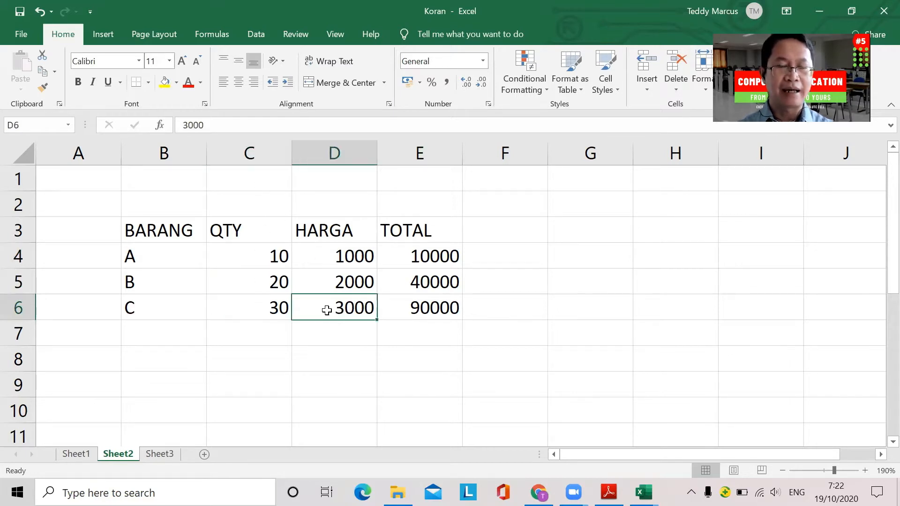
pyautogui.click(412, 308)
# Copy the formula in E4 and paste it over the typed totals in E5 and E6.
pyautogui.click(400, 259)
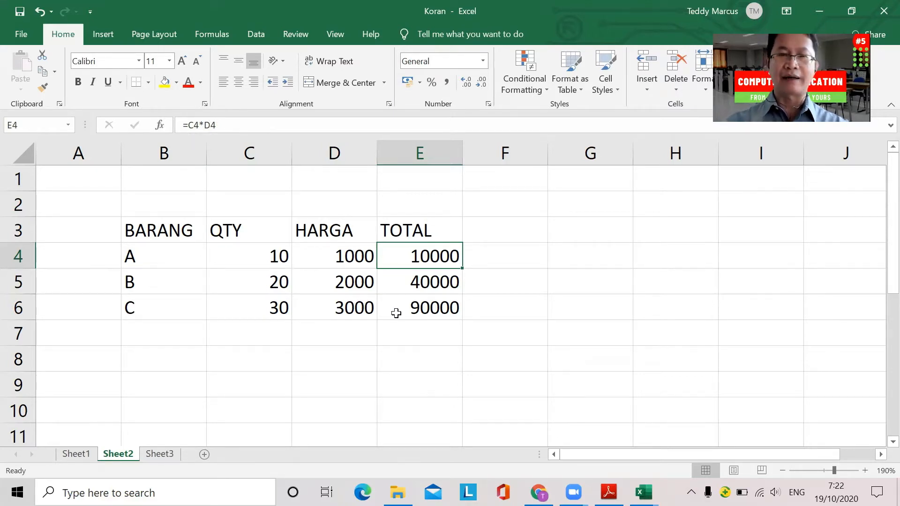
pyautogui.rightClick(410, 260)
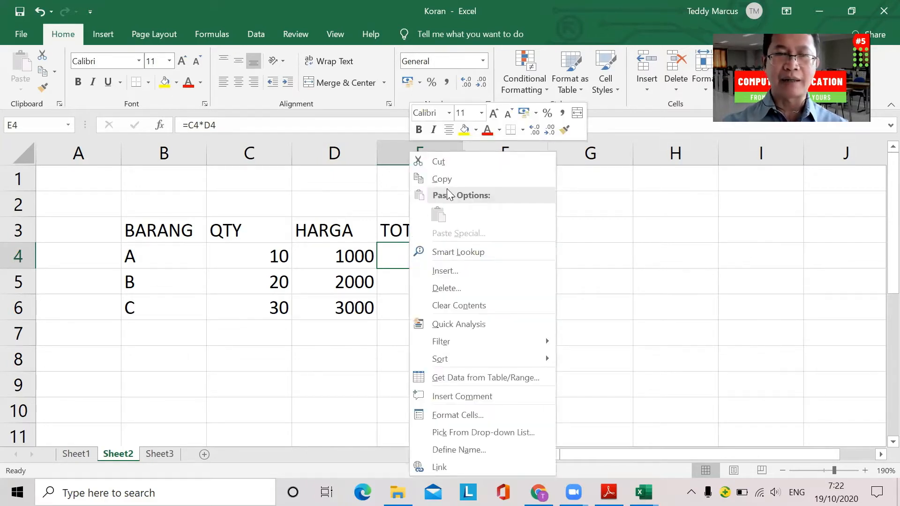
pyautogui.click(454, 179)
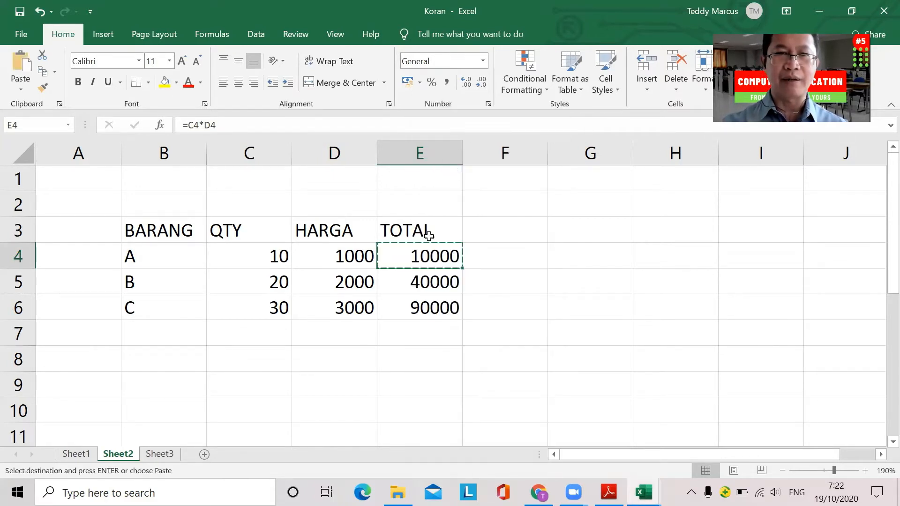
pyautogui.click(406, 284)
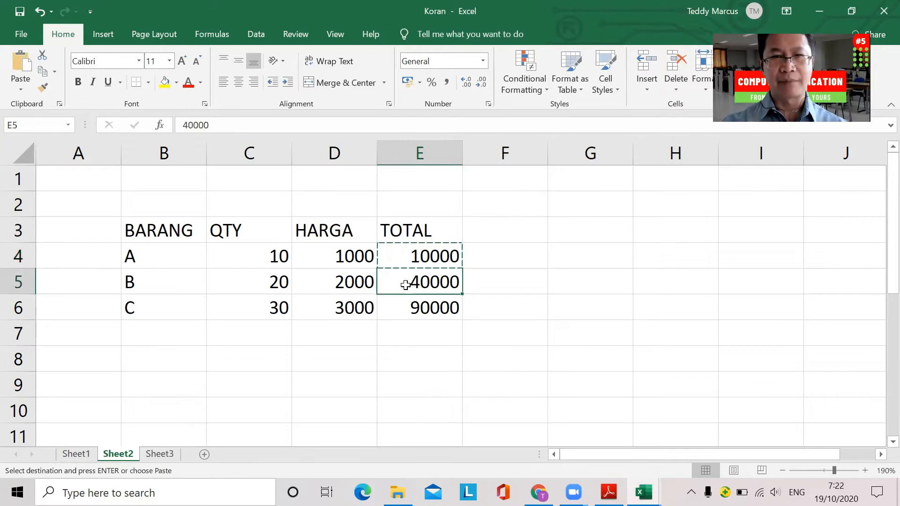
pyautogui.moveTo(405, 284); pyautogui.dragTo(404, 294)
pyautogui.hotkey('ctrl', 'v')
pyautogui.rightClick(403, 283)
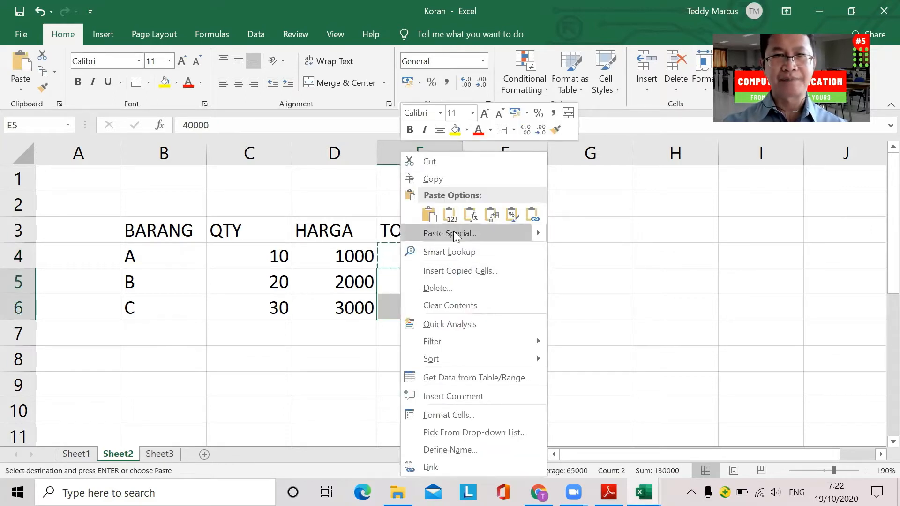
pyautogui.click(429, 215)
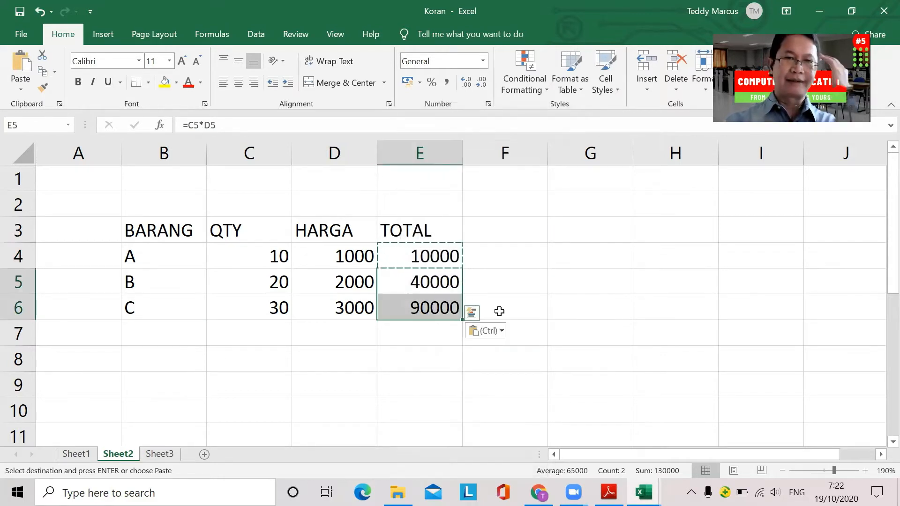
# Compare the formulas in the TOTAL cells E4, E5 and E6 to see how the row references adjust.
pyautogui.click(425, 281)
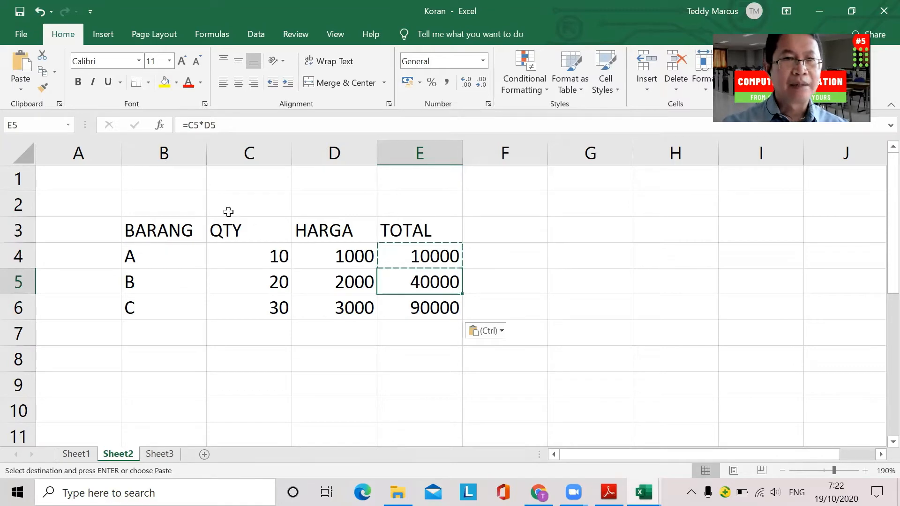
pyautogui.keyDown('ctrl'); pyautogui.scroll(2, 382, 337); pyautogui.keyUp('ctrl')
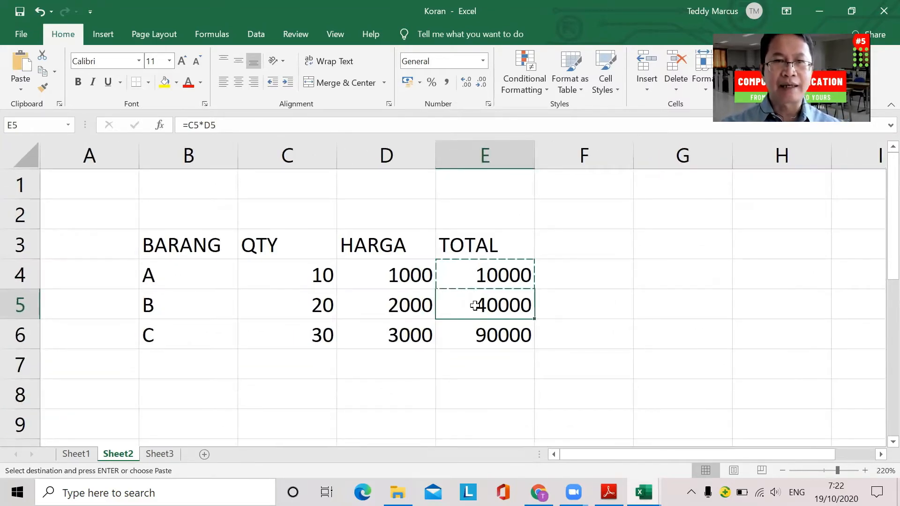
pyautogui.click(455, 280)
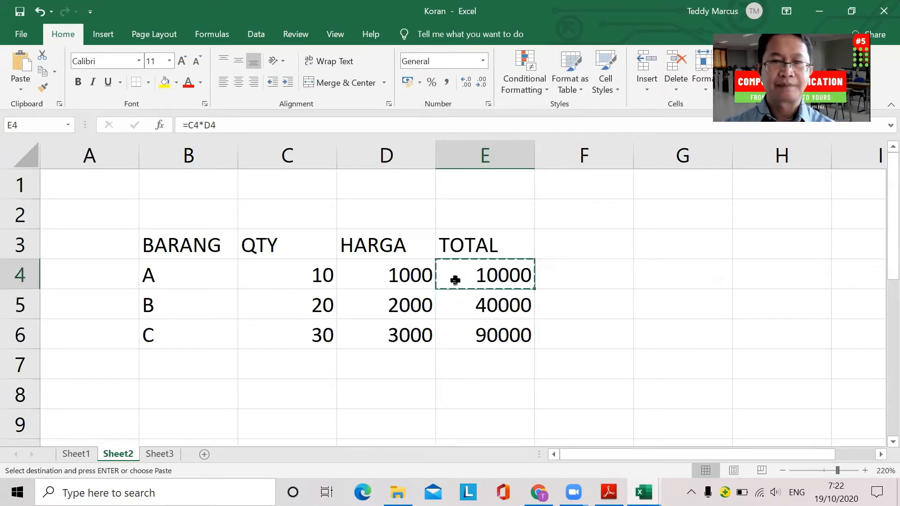
pyautogui.press('XF86AudioLowerVolume')
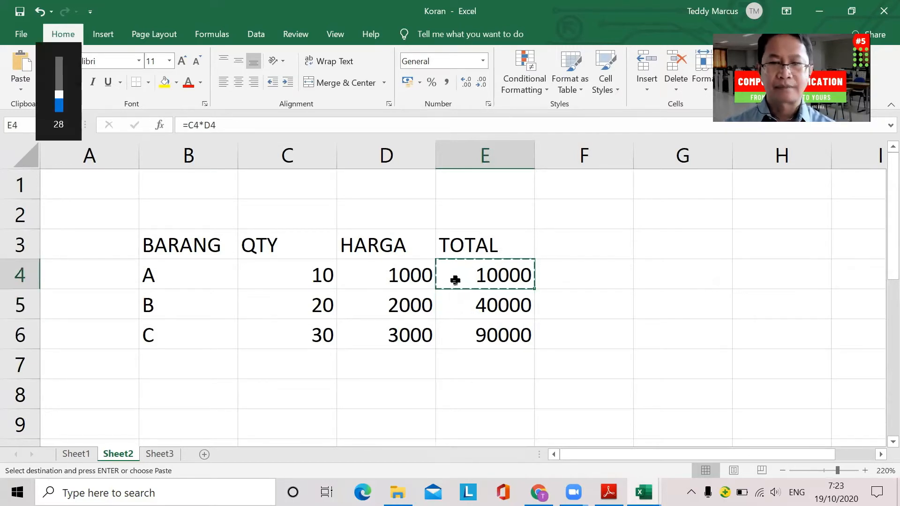
pyautogui.press('XF86AudioRaiseVolume')
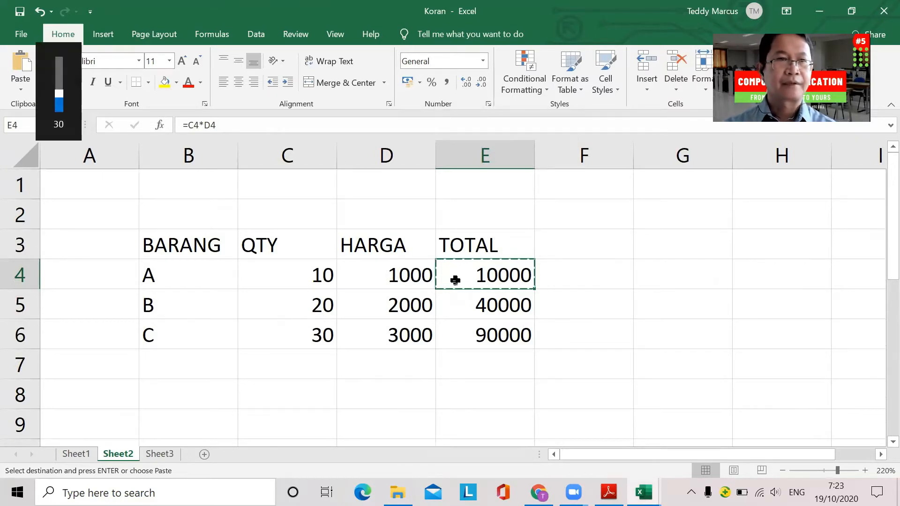
pyautogui.click(672, 285)
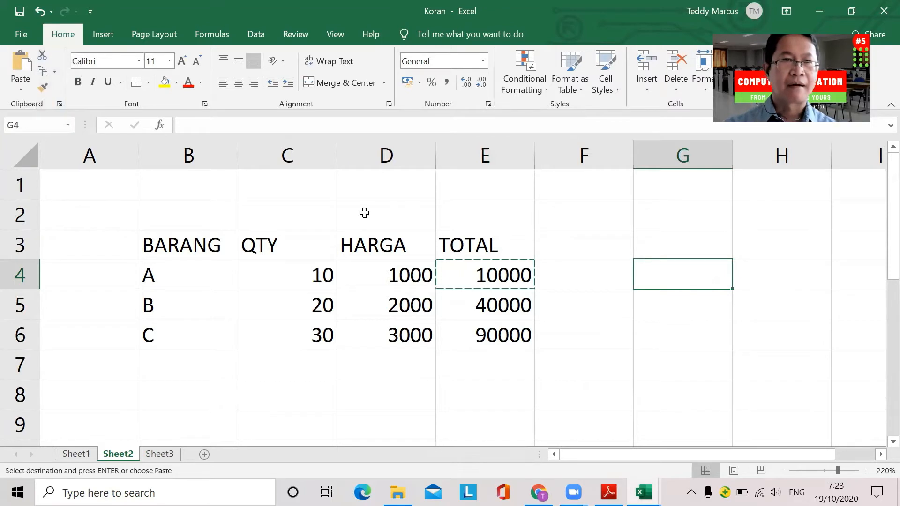
pyautogui.click(464, 280)
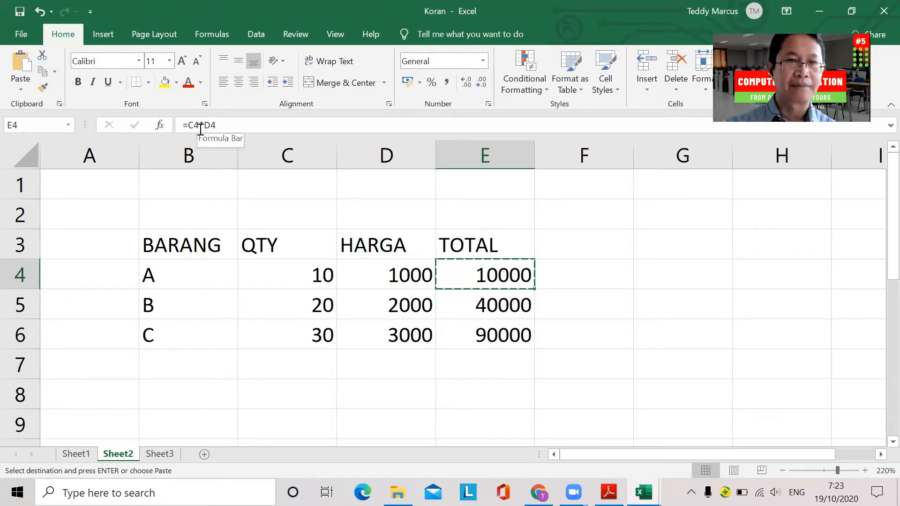
pyautogui.click(457, 304)
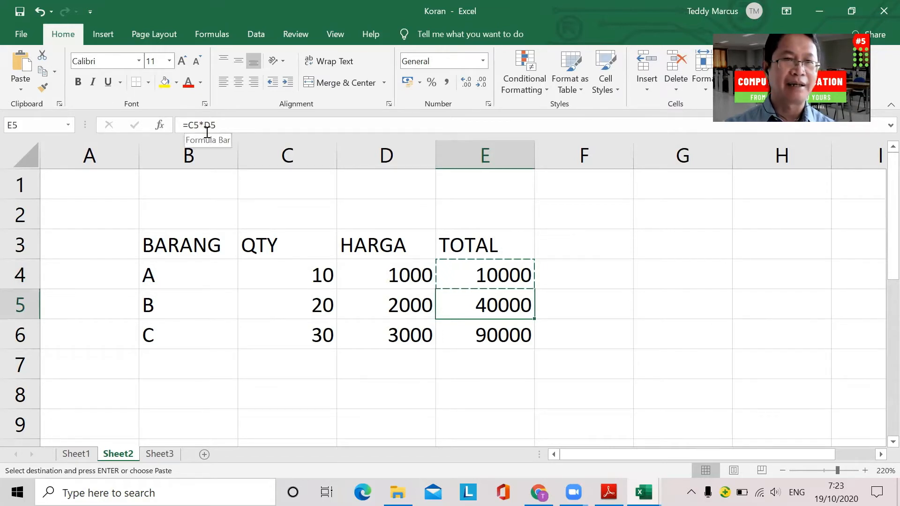
pyautogui.click(459, 335)
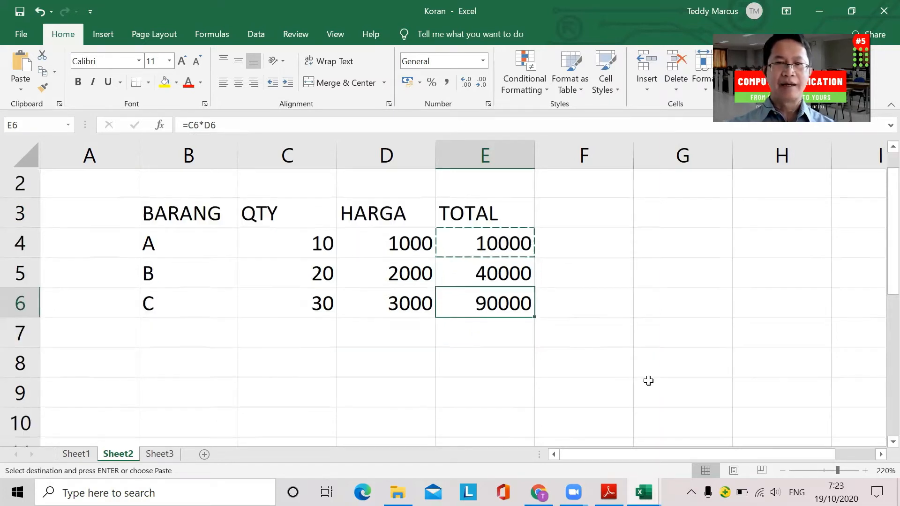
# Enter the label QTY in cell B8 below the table.
pyautogui.scroll(-1, 647, 380)
pyautogui.click(183, 305)
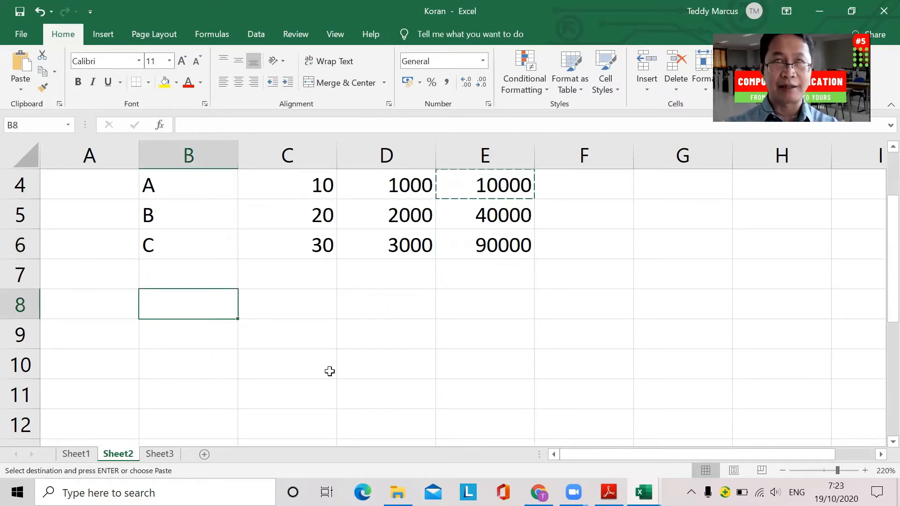
pyautogui.scroll(1, 329, 371)
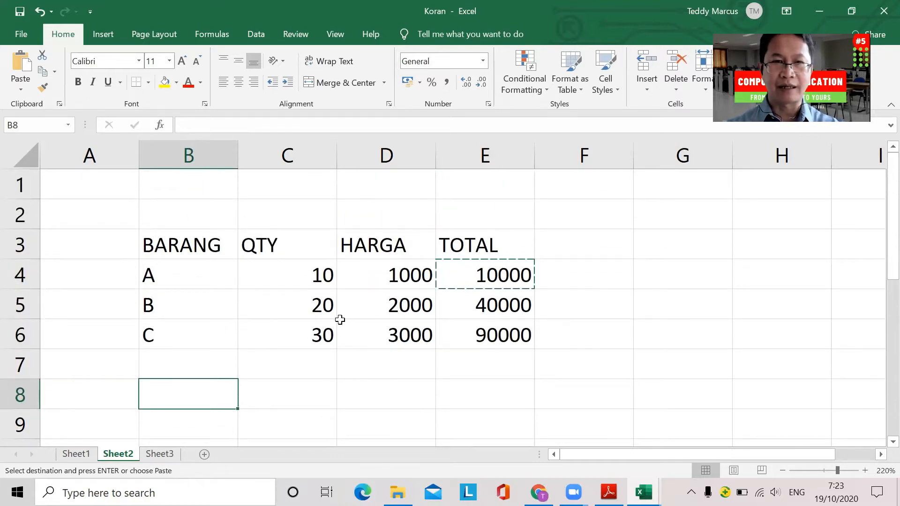
pyautogui.scroll(-1, 340, 418)
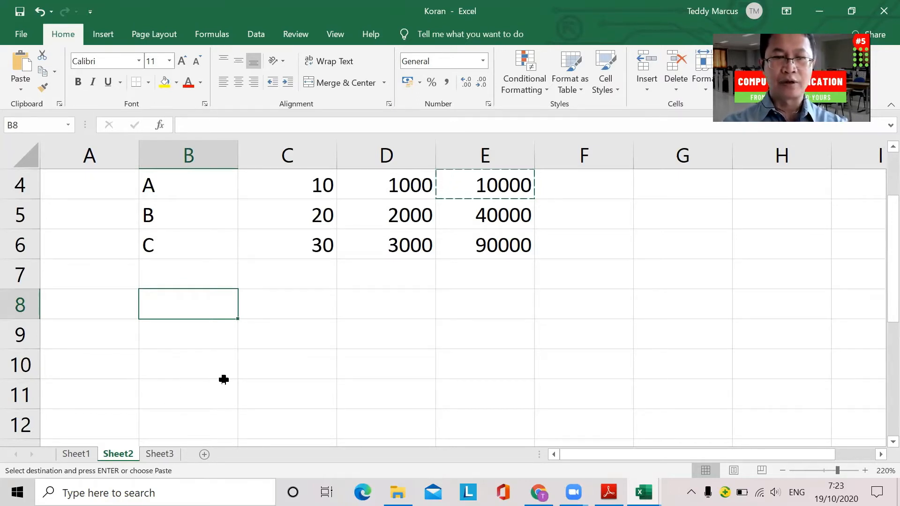
pyautogui.write('QTY')
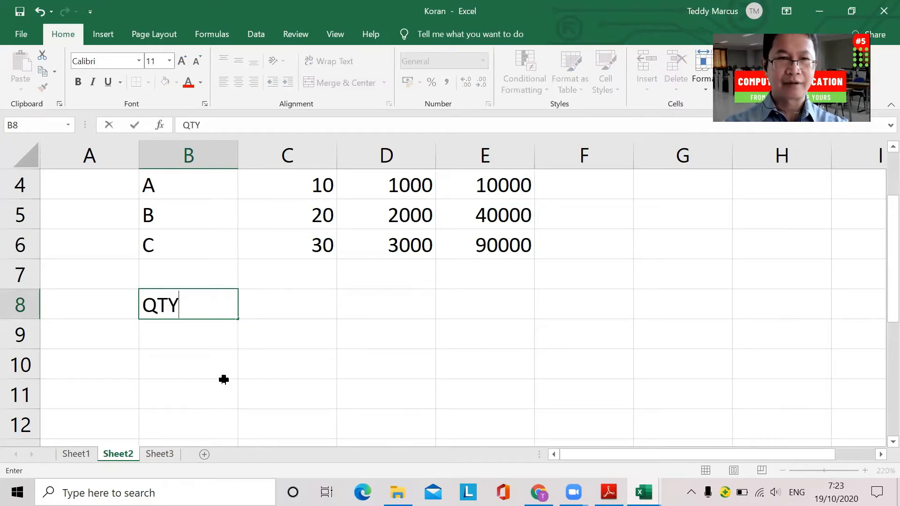
pyautogui.press('Return')
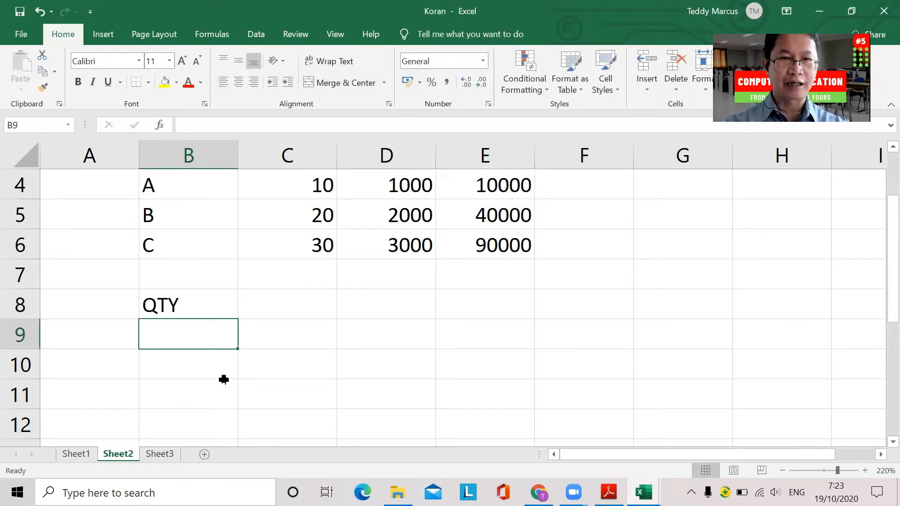
# Enter the label HARGA in B9 and move the QTY label from B8 to B10.
pyautogui.write('HARGA')
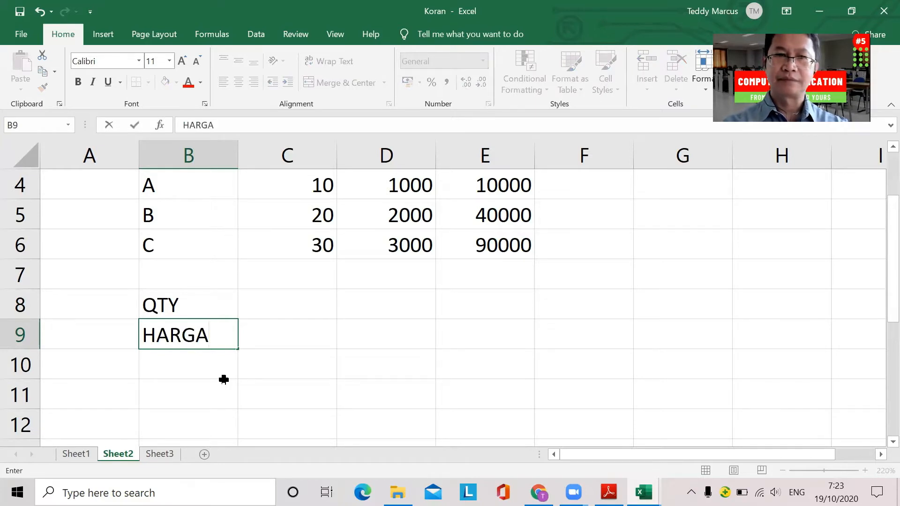
pyautogui.click(277, 311)
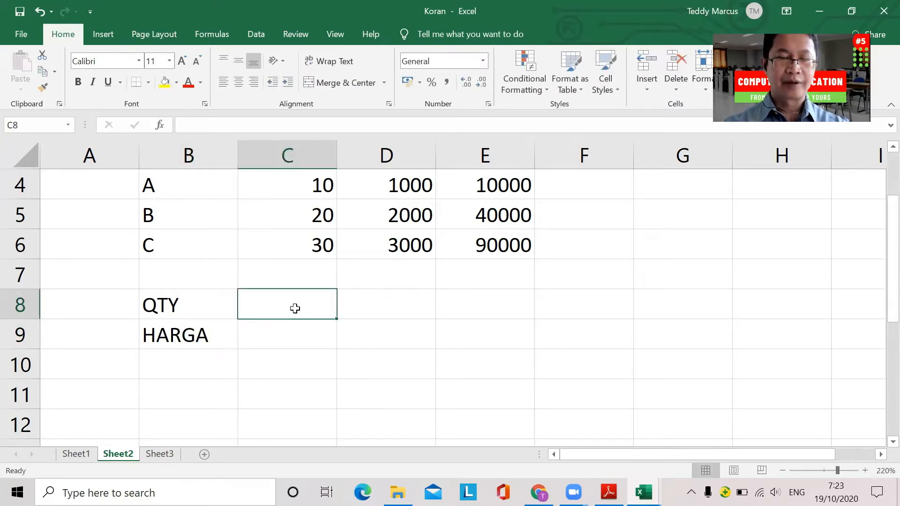
pyautogui.click(154, 310)
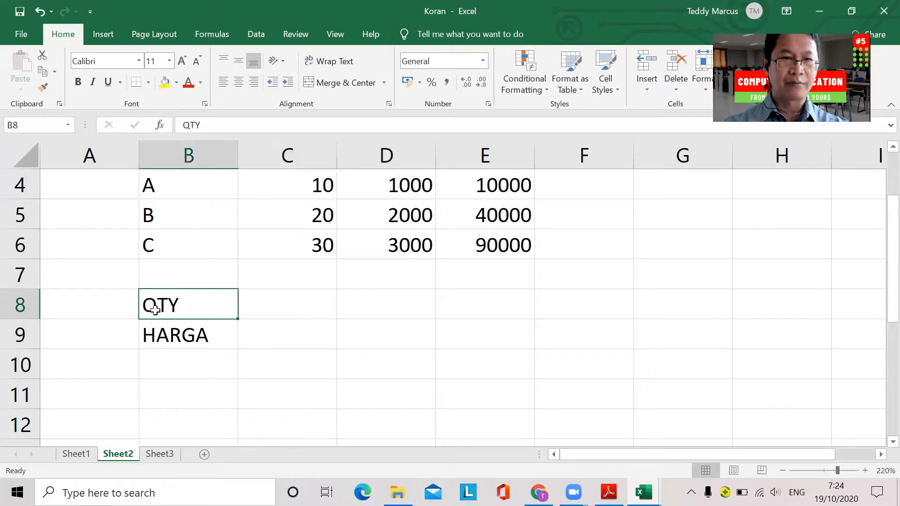
pyautogui.click(162, 340)
pyautogui.moveTo(157, 303); pyautogui.dragTo(196, 346)
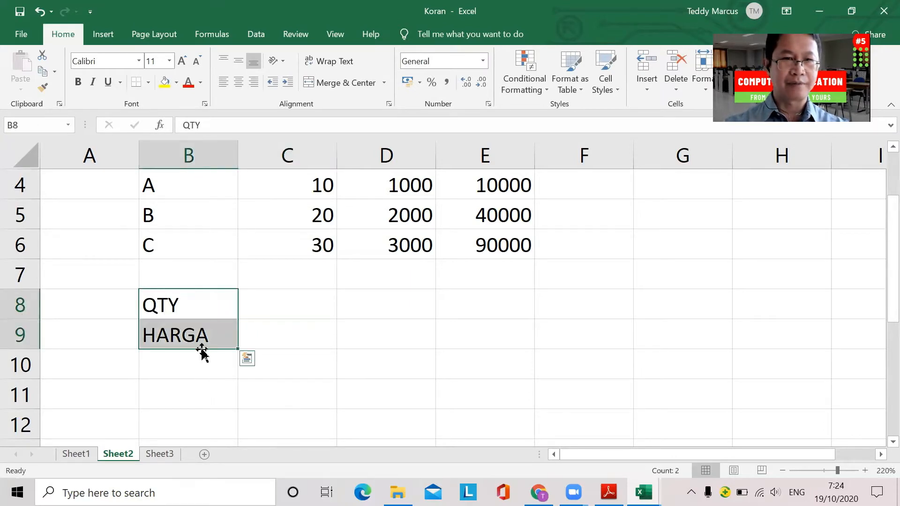
pyautogui.click(239, 348)
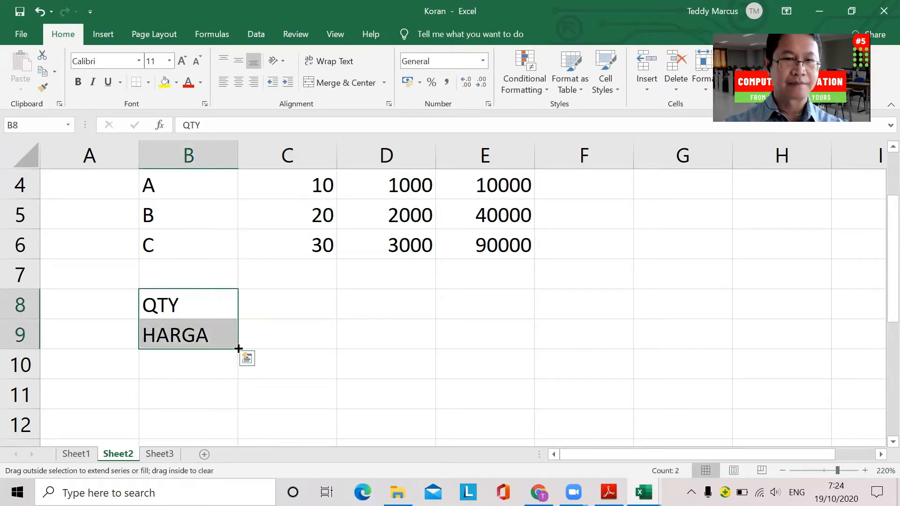
pyautogui.click(208, 317)
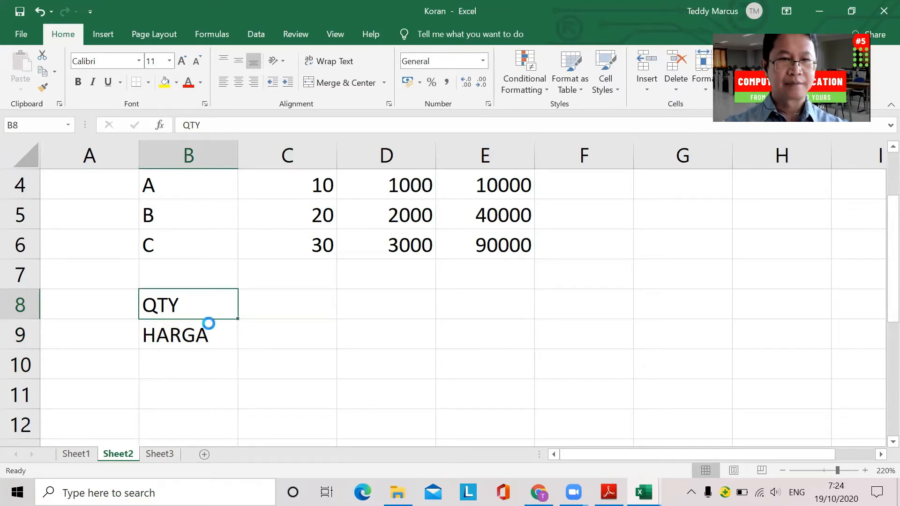
pyautogui.hotkey('ctrl', 'c')
pyautogui.click(181, 367)
pyautogui.hotkey('ctrl', 'v')
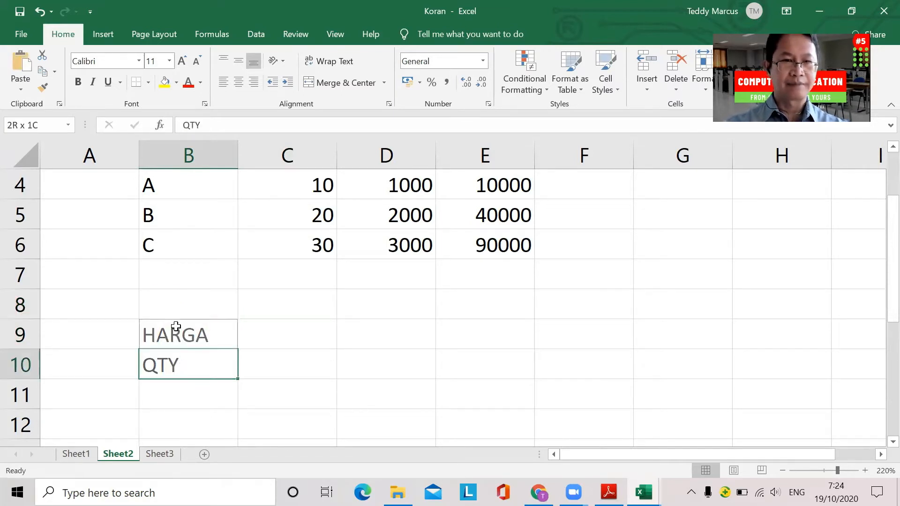
# Enter the row labels BARANG, QTY and HARGA in cells B8, B9 and B10.
pyautogui.click(181, 306)
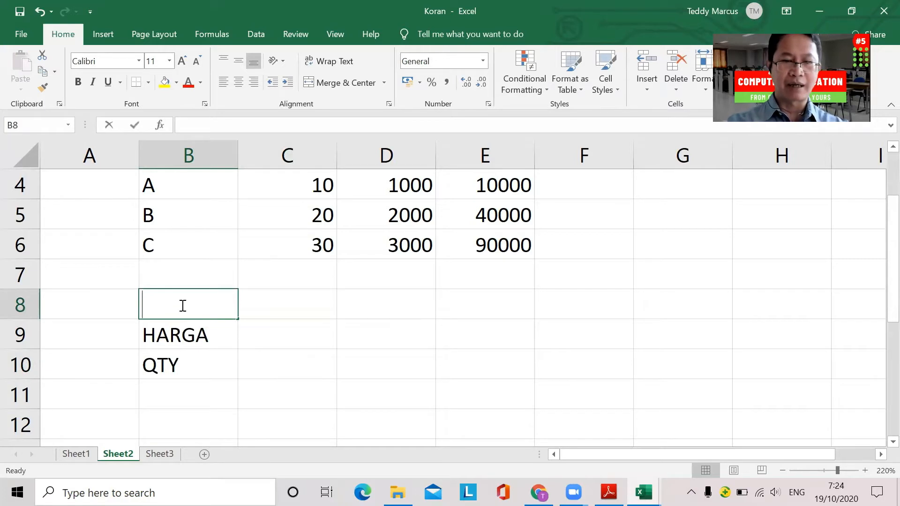
pyautogui.write('BARANG')
pyautogui.press('Return')
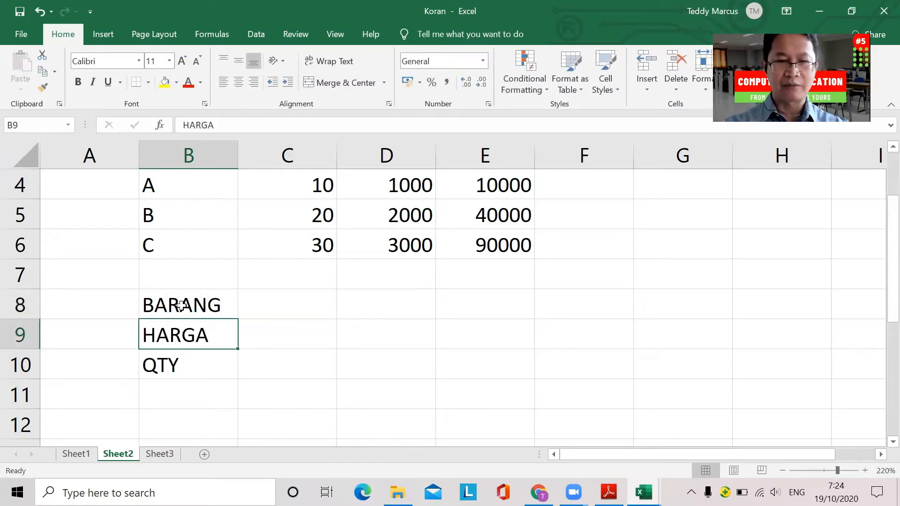
pyautogui.write('QTY')
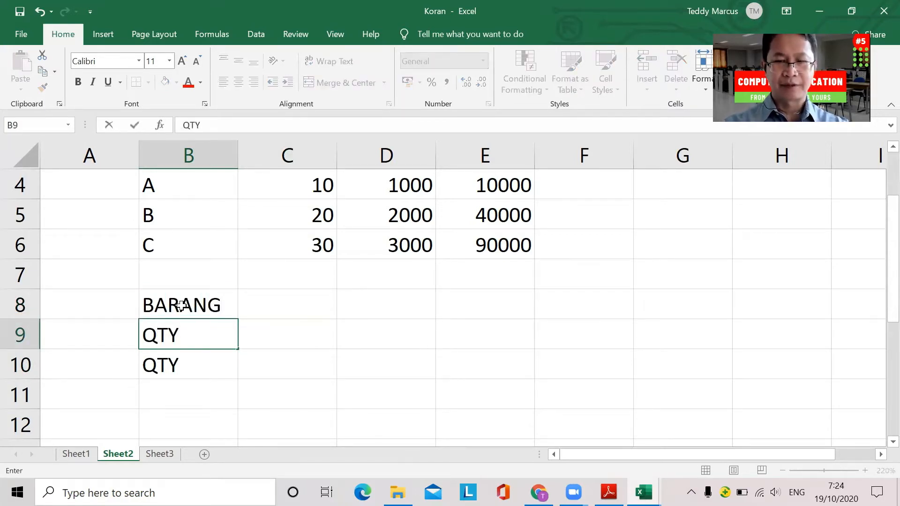
pyautogui.press('Return')
pyautogui.write('HARGA')
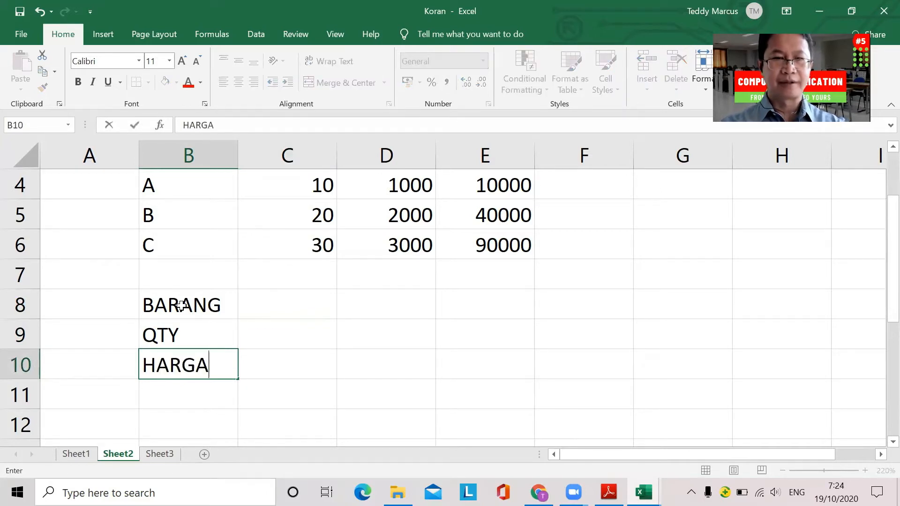
pyautogui.press('Return')
# Fill the BARANG row with the items A, B and C in cells C8 to E8.
pyautogui.press('Up')
pyautogui.press('Right')
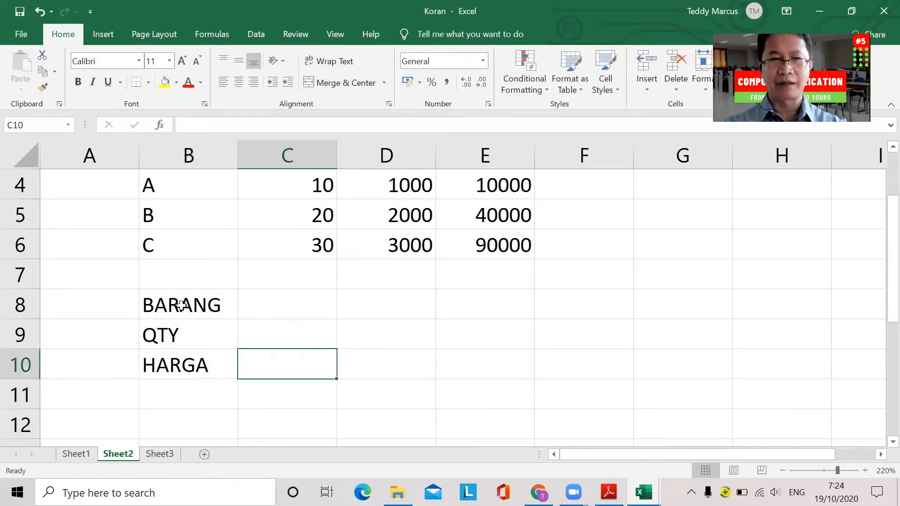
pyautogui.press('Up')
pyautogui.press('Up')
pyautogui.write('A')
pyautogui.press('Tab')
pyautogui.write('B')
pyautogui.press('Tab')
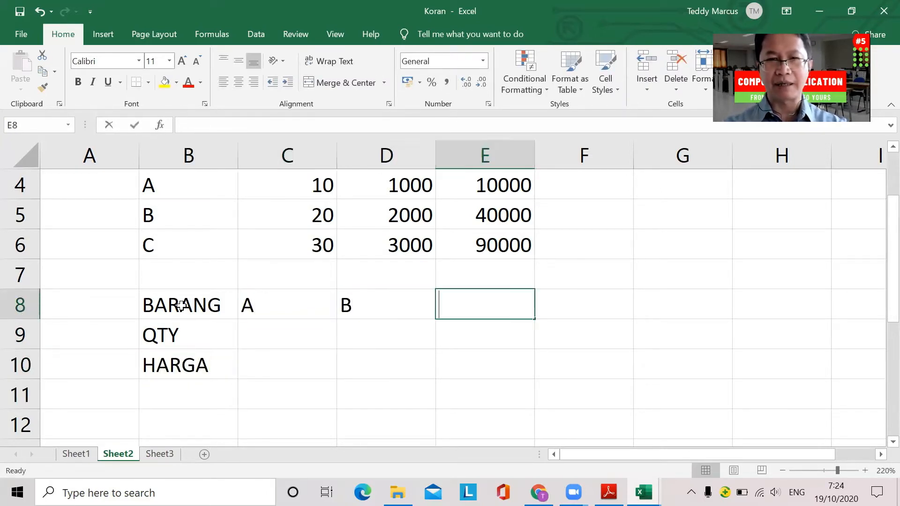
pyautogui.write('C')
# Enter 1000, 2000 and 3000 in the QTY row, cells C9 to E9.
pyautogui.press('Down')
pyautogui.press('Left')
pyautogui.press('Left')
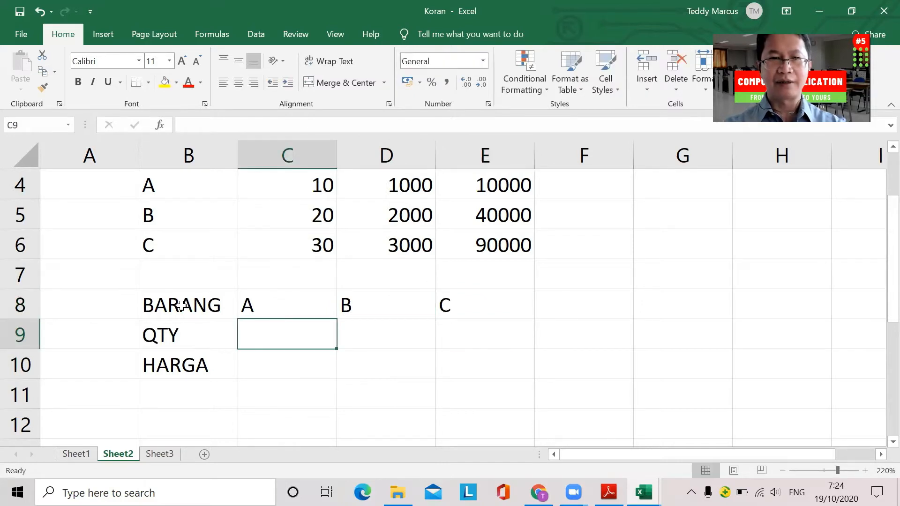
pyautogui.write('1000')
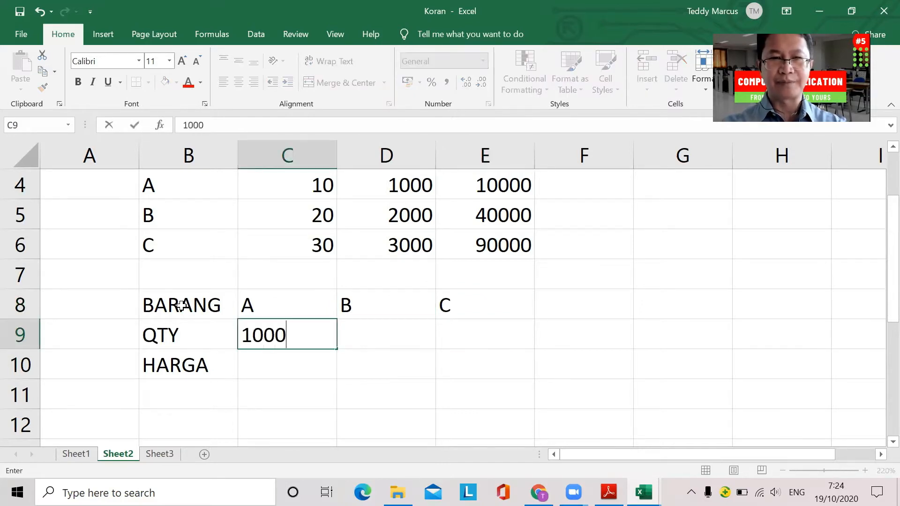
pyautogui.press('Tab')
pyautogui.write('2000')
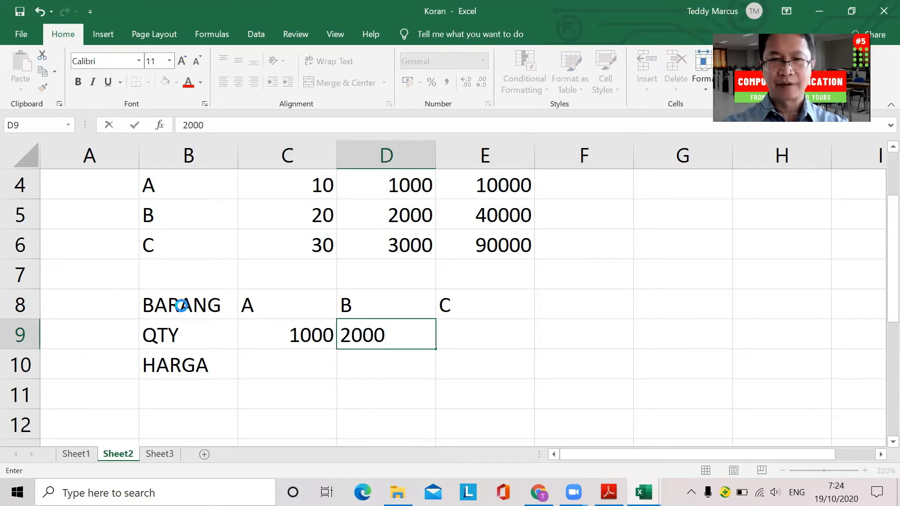
pyautogui.press('Tab')
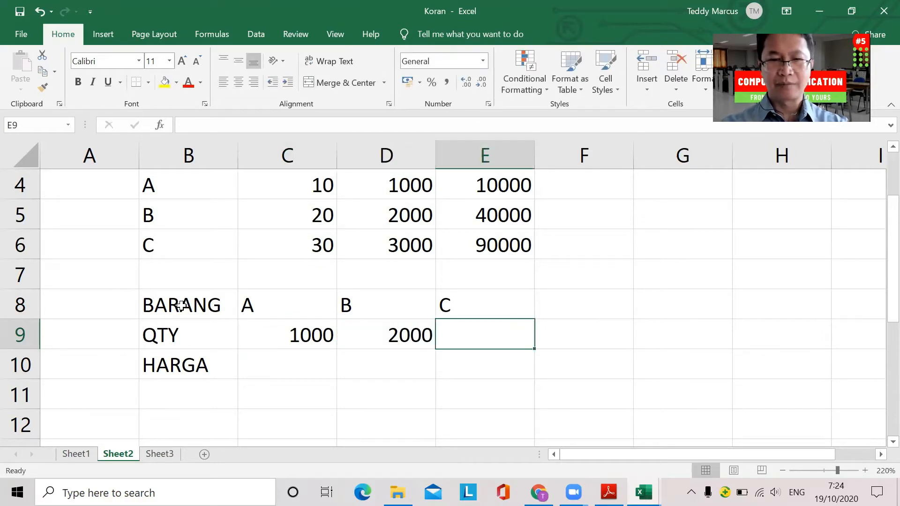
pyautogui.write('3000')
pyautogui.press('Down')
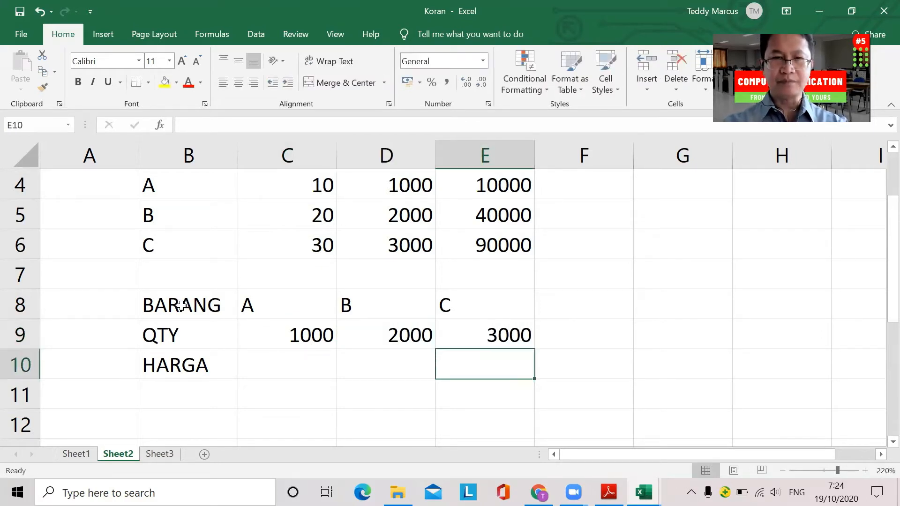
pyautogui.press('Left')
pyautogui.press('Left')
pyautogui.press('Left')
pyautogui.press('Right')
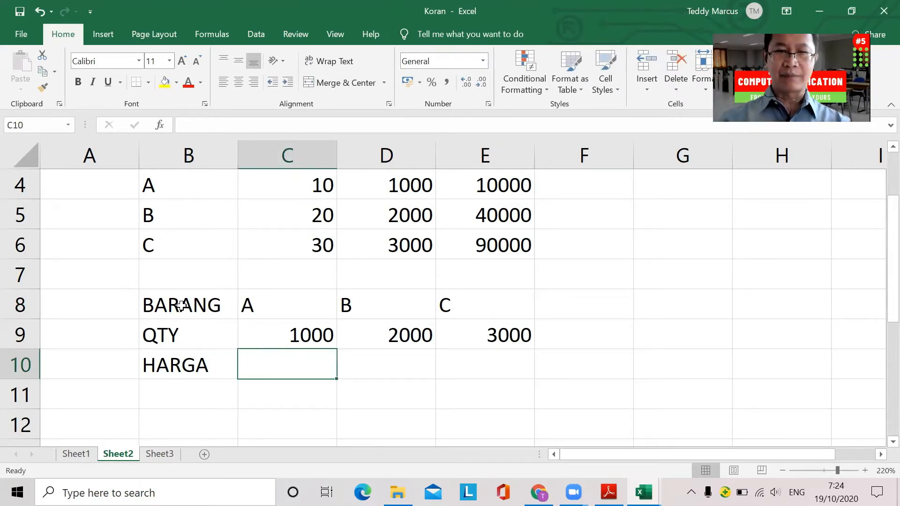
pyautogui.write('=')
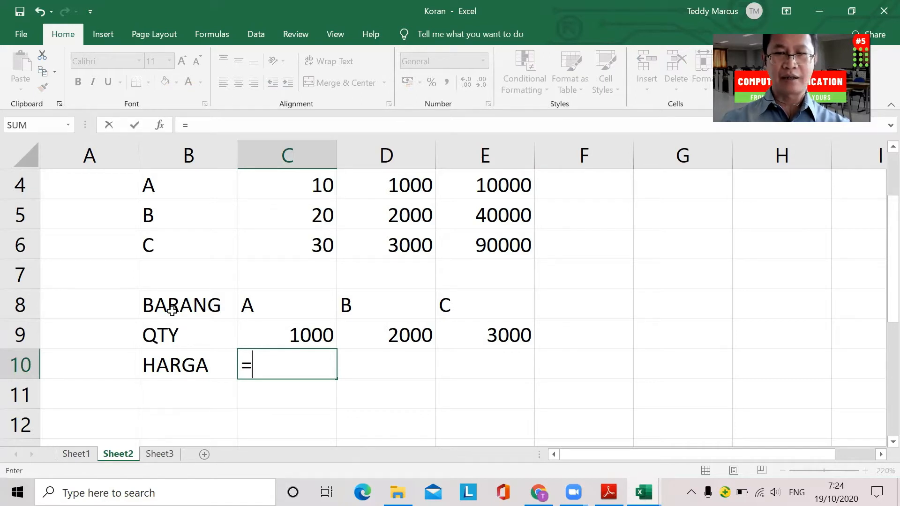
pyautogui.press('Escape')
# Replace the QTY values in cells C9 to E9 with 10, 20 and 30.
pyautogui.press('Up')
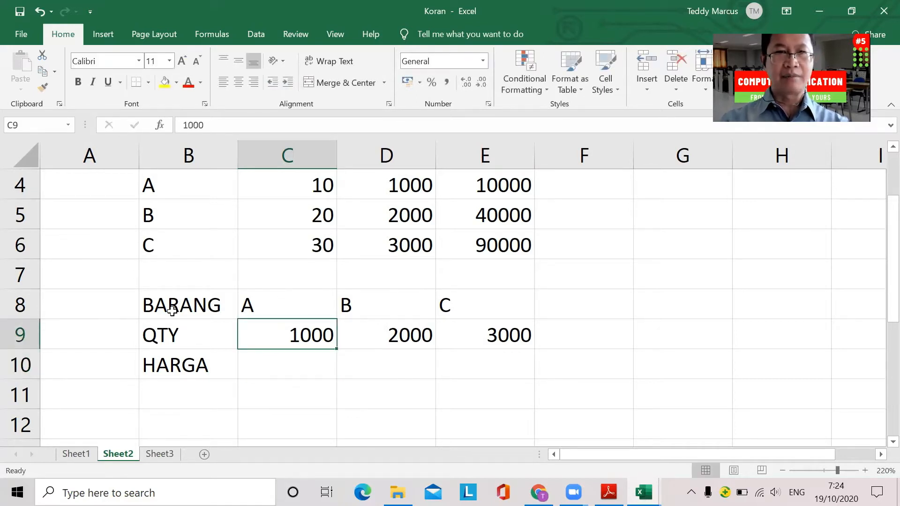
pyautogui.write('10')
pyautogui.press('Tab')
pyautogui.write('20')
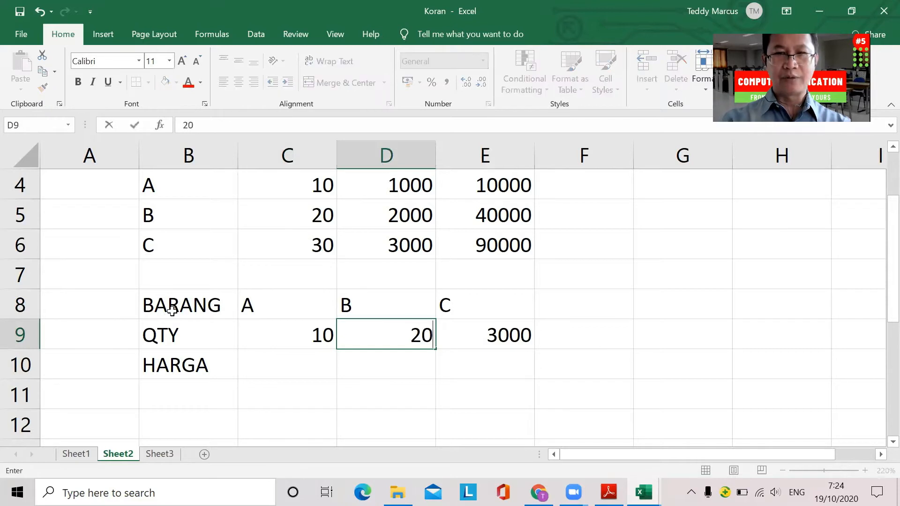
pyautogui.press('Tab')
pyautogui.write('30')
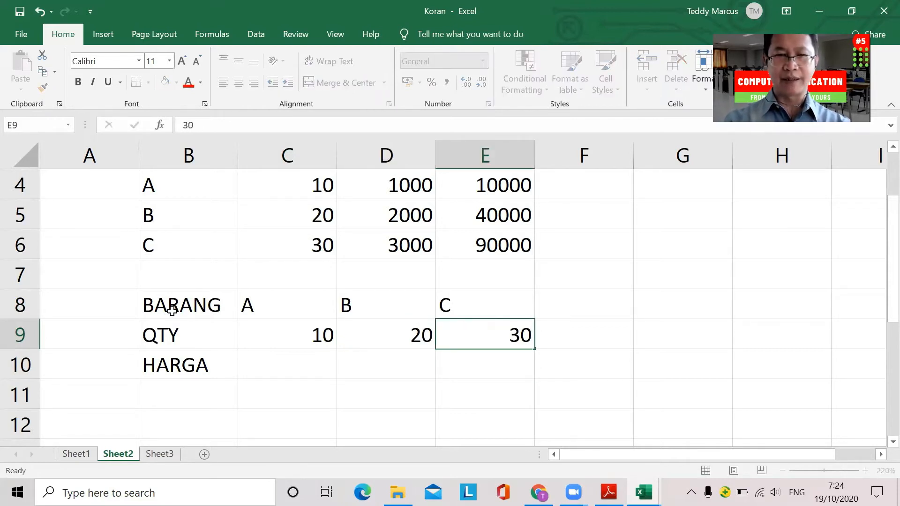
pyautogui.press('Return')
# Enter the prices 1000, 2000 and 3000 in the HARGA row, cells C10 to E10.
pyautogui.press('Left')
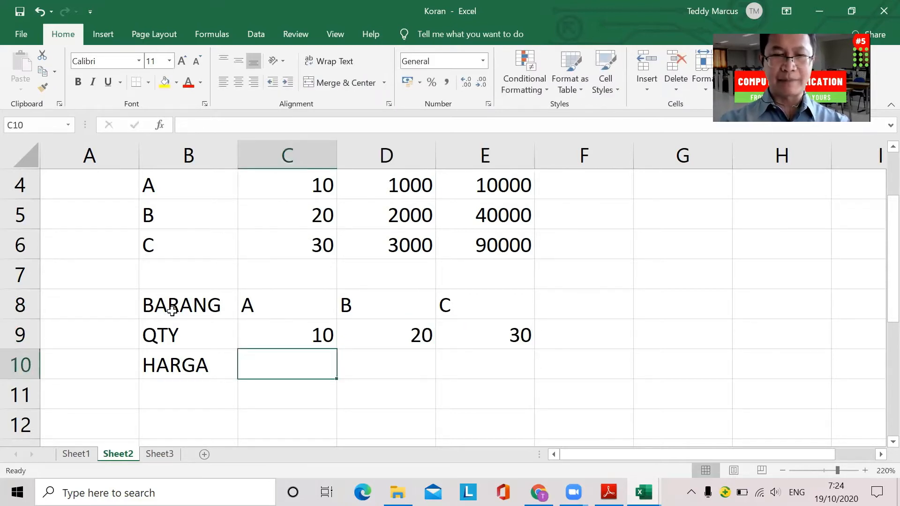
pyautogui.write('1000')
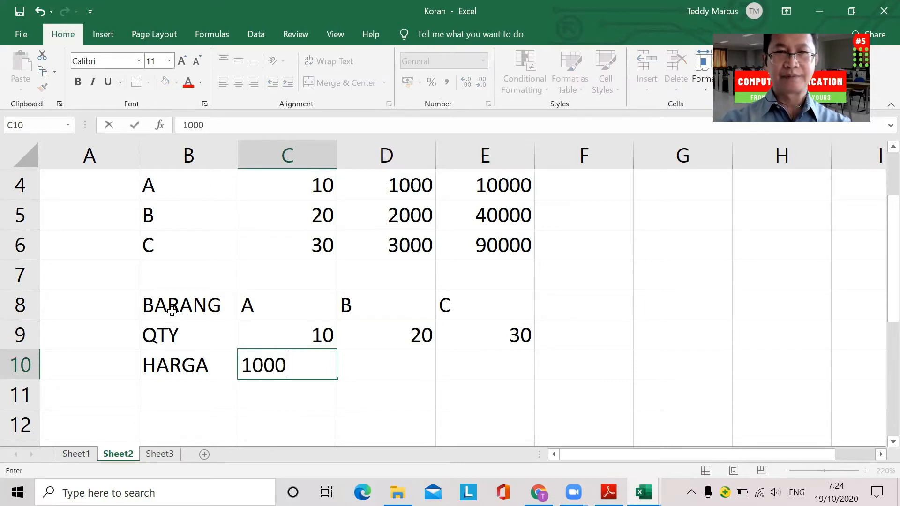
pyautogui.press('Tab')
pyautogui.write('2000')
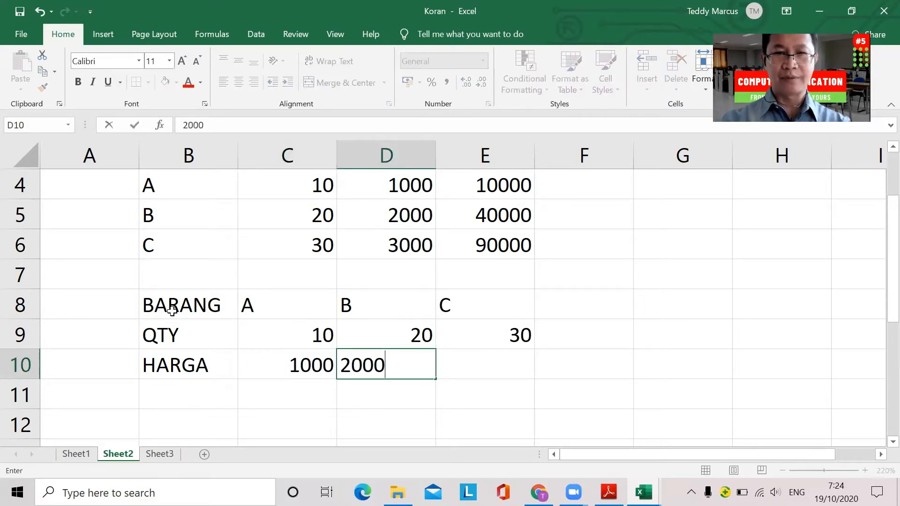
pyautogui.press('Tab')
pyautogui.write('3000')
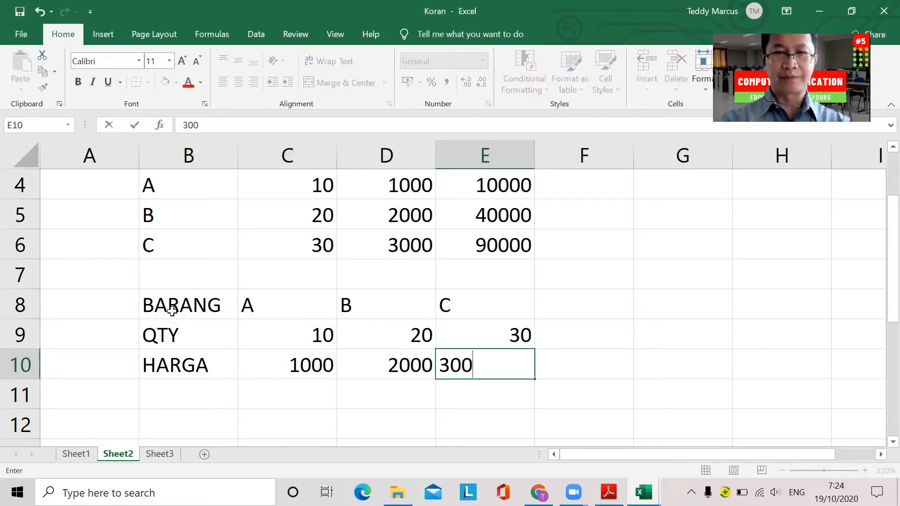
pyautogui.press('Down')
# Add the row label TOTAL in cell B11 below HARGA.
pyautogui.press('Down')
pyautogui.press('Left')
pyautogui.press('Left')
pyautogui.press('Up')
pyautogui.press('Left')
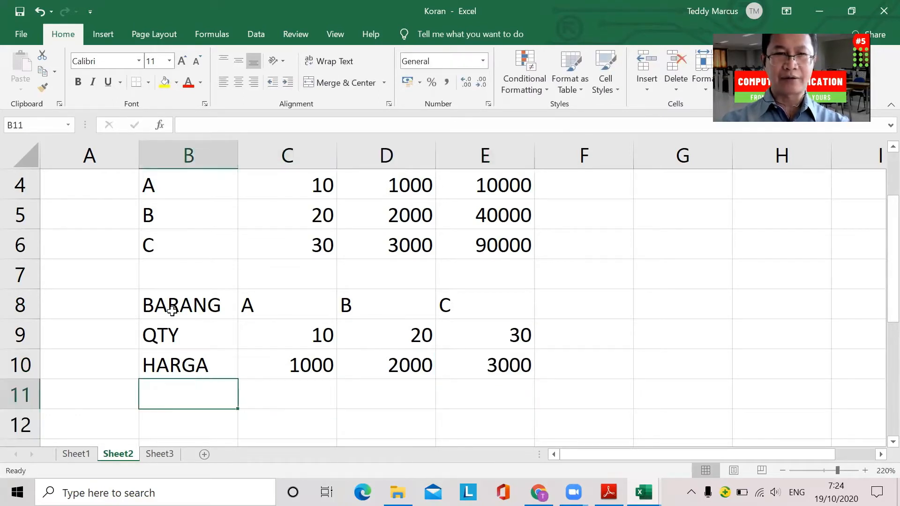
pyautogui.write('TOTAL')
pyautogui.press('Return')
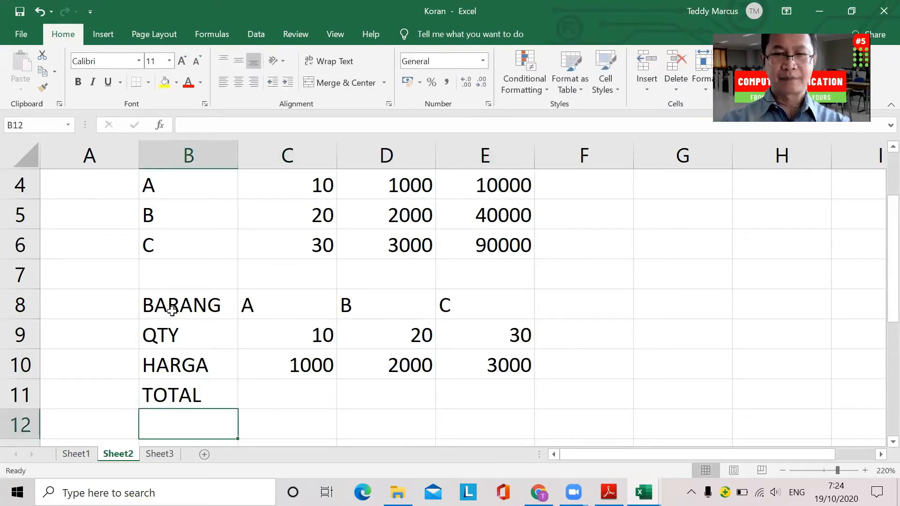
# Calculate item A's total in C11 by multiplying its QTY and HARGA cells with =C9*C10.
pyautogui.press('Up')
pyautogui.press('Right')
pyautogui.write('=')
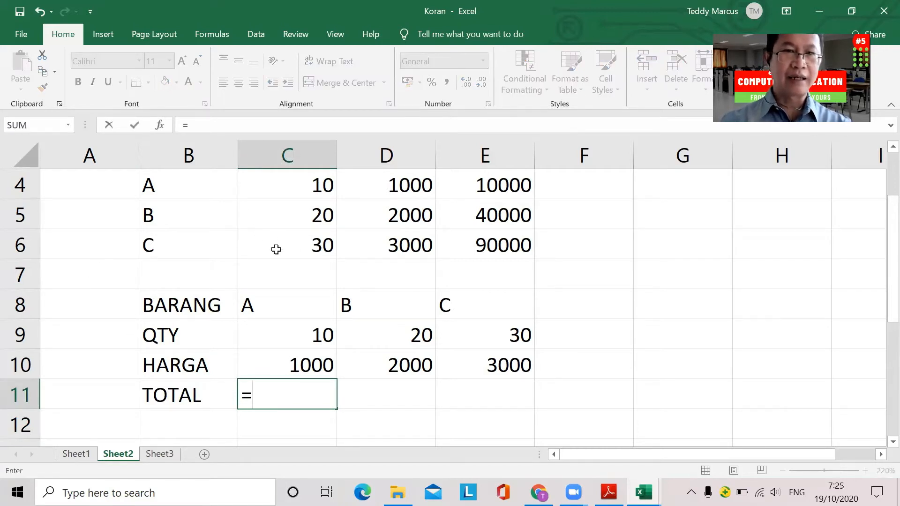
pyautogui.click(275, 334)
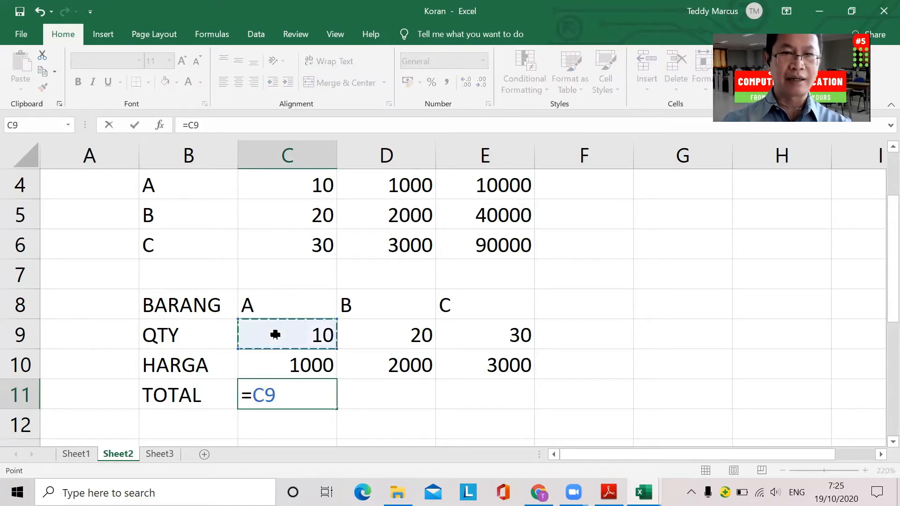
pyautogui.write('*')
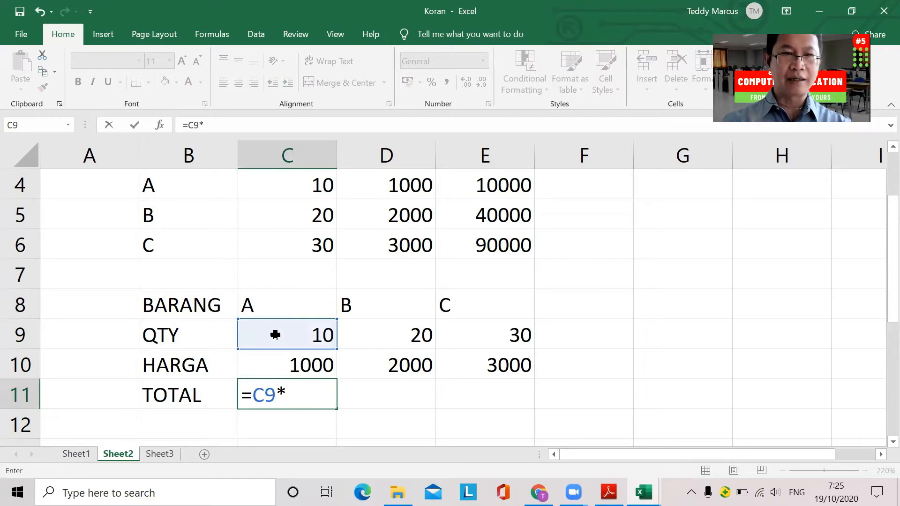
pyautogui.click(270, 362)
pyautogui.press('Return')
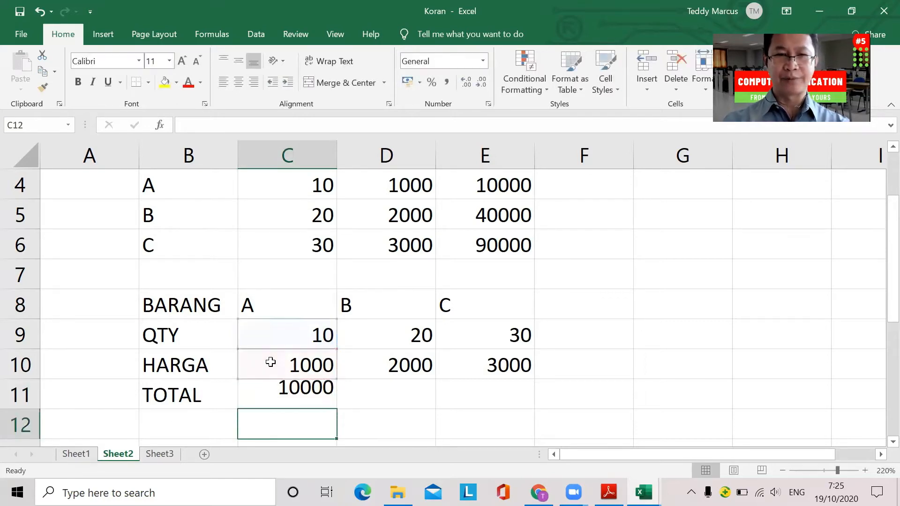
# Fill the total formula from C11 across to D11 and E11 for items B and C.
pyautogui.click(282, 396)
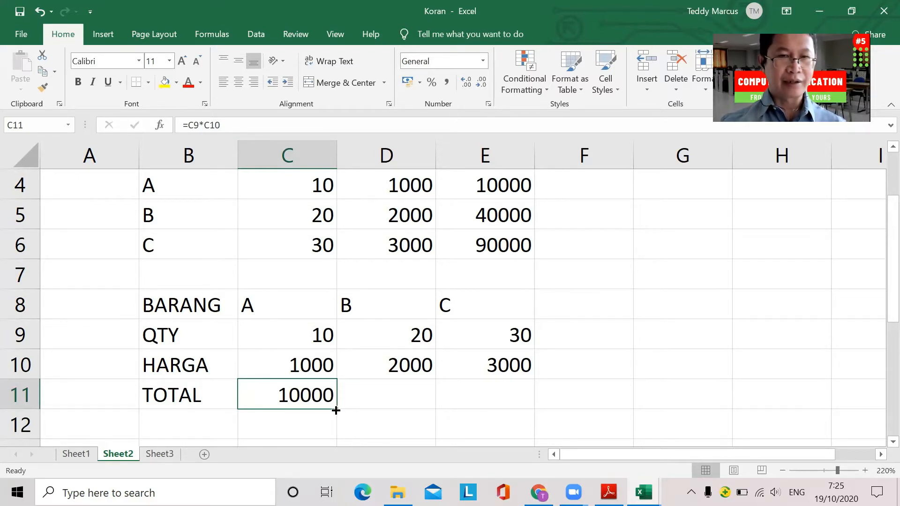
pyautogui.rightClick(315, 395)
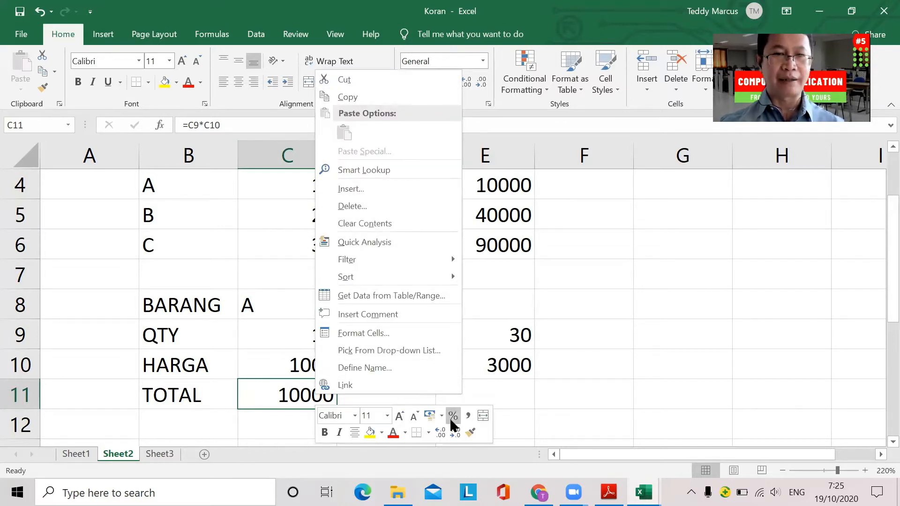
pyautogui.press('Escape')
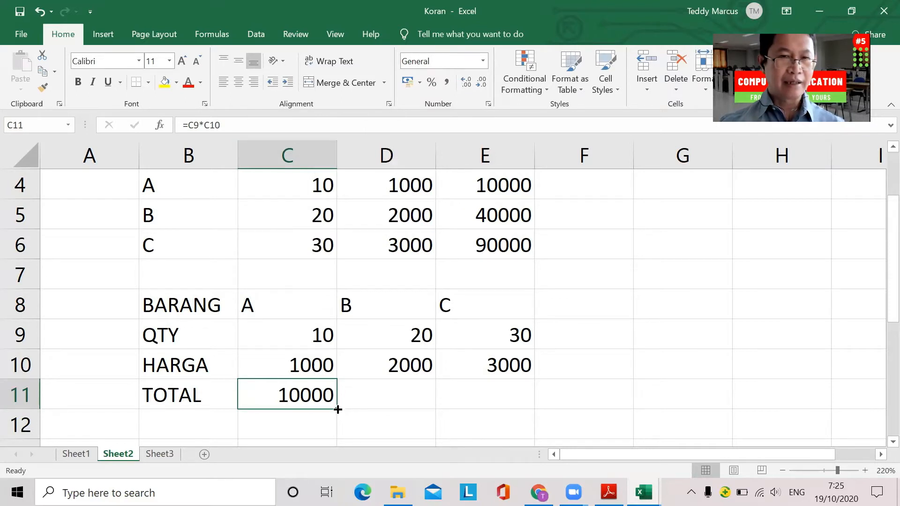
pyautogui.moveTo(338, 410); pyautogui.dragTo(509, 412)
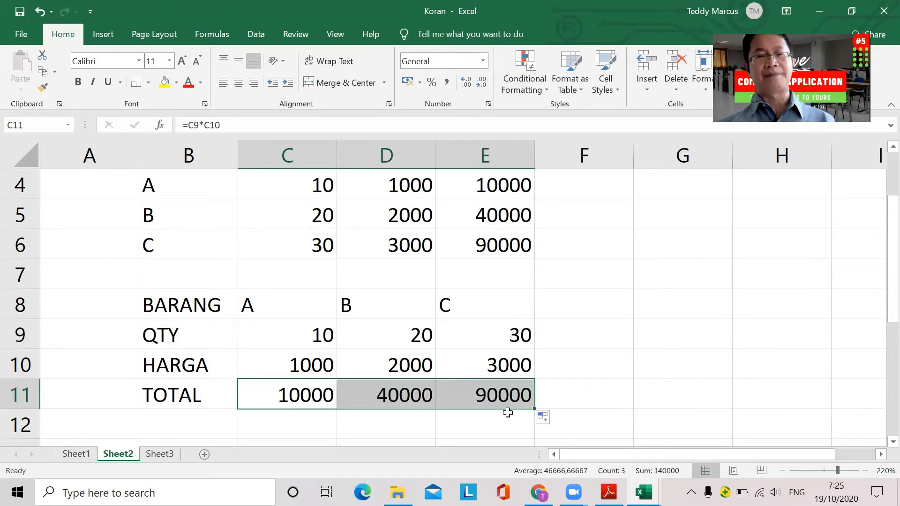
# Compare the formulas in the TOTAL row, cells C11 to E11, to see how the copied column references shift.
pyautogui.click(411, 399)
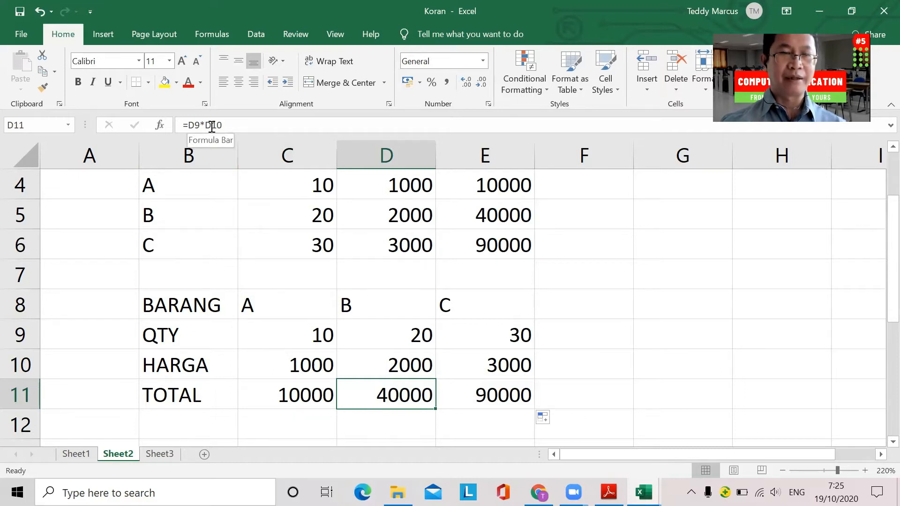
pyautogui.click(288, 391)
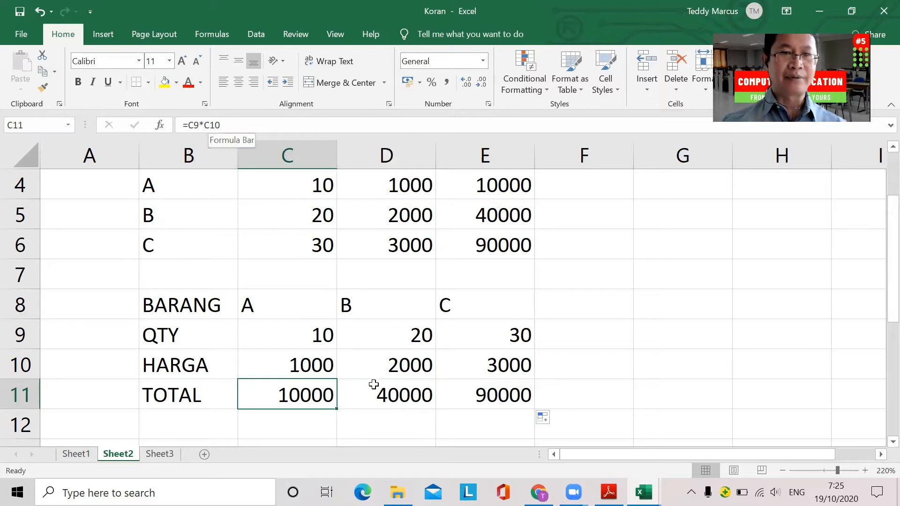
pyautogui.click(381, 399)
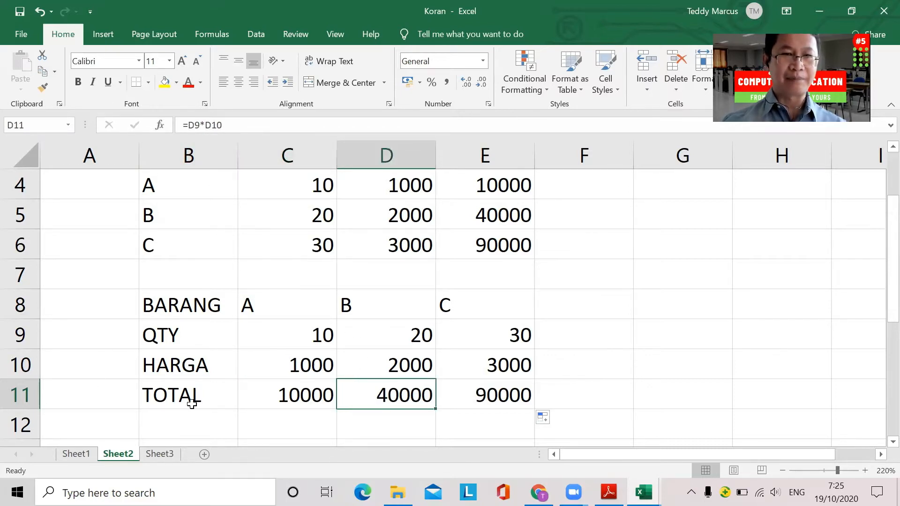
pyautogui.click(478, 407)
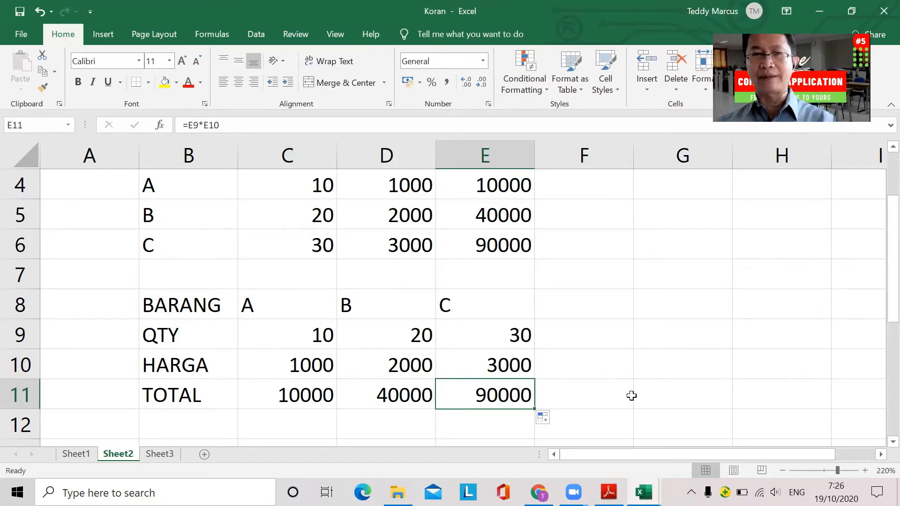
# Review the formulas in the upper table's TOTAL column, cells E4 to E6, to see how the row references shift.
pyautogui.scroll(1, 602, 230)
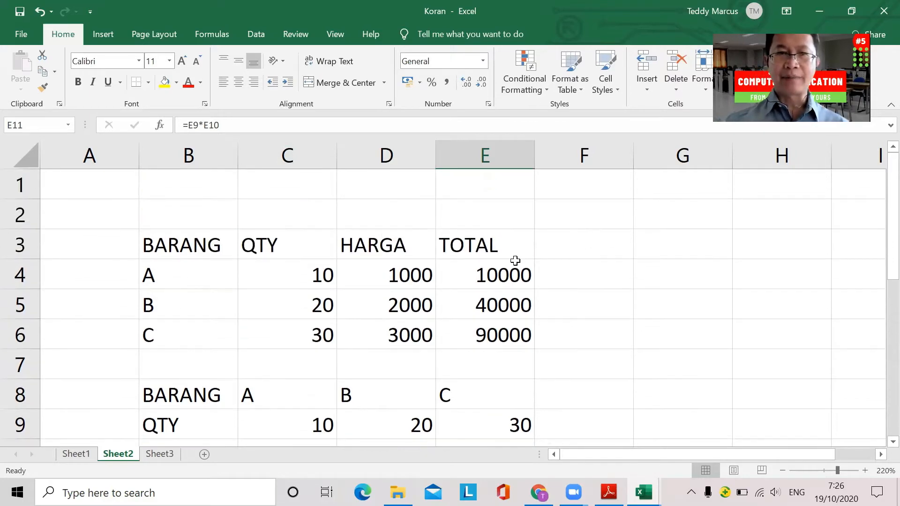
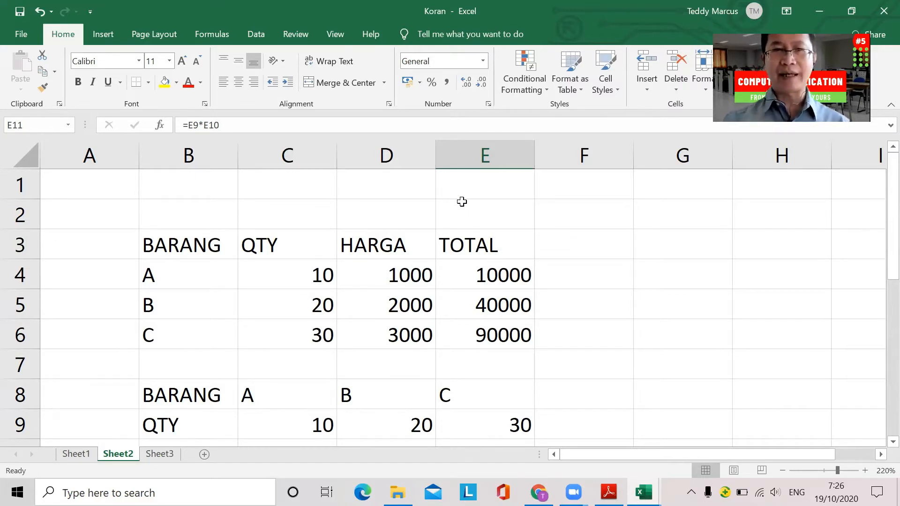
pyautogui.scroll(-1, 482, 255)
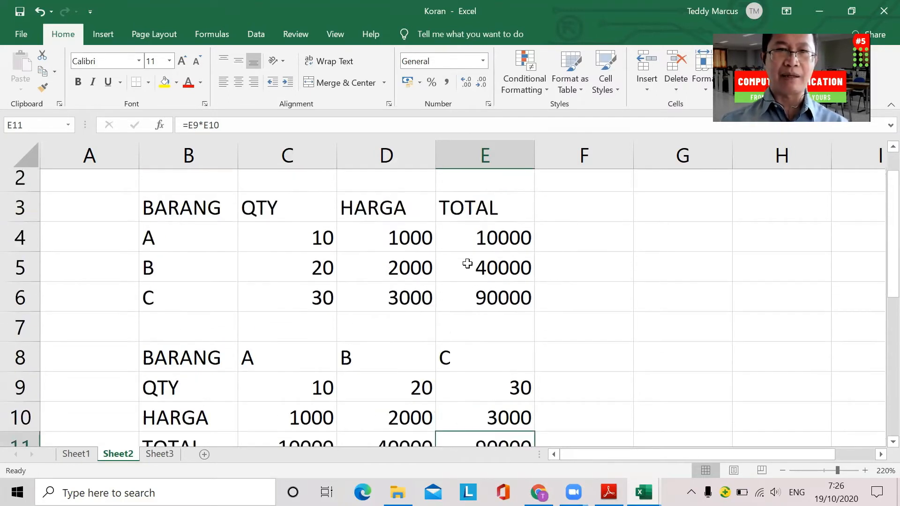
pyautogui.scroll(1, 469, 261)
pyautogui.click(495, 285)
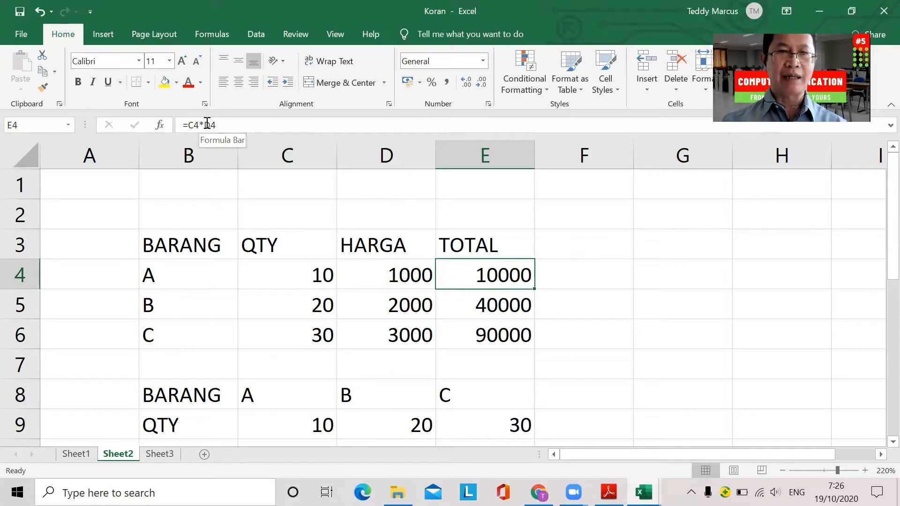
pyautogui.click(474, 300)
pyautogui.click(463, 332)
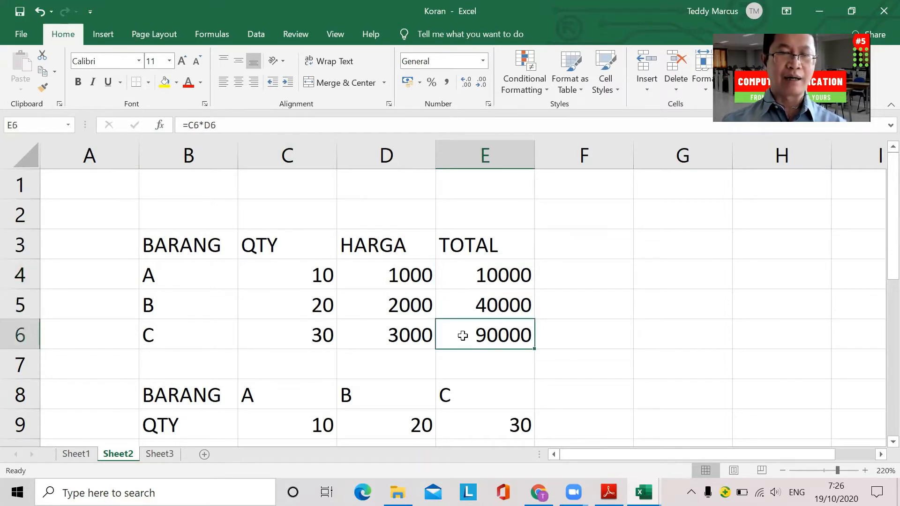
pyautogui.click(461, 302)
pyautogui.click(462, 281)
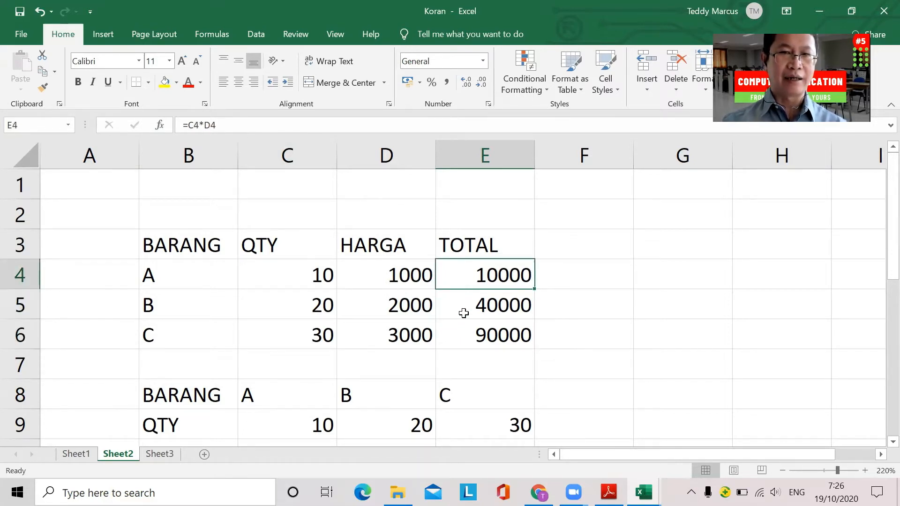
pyautogui.click(464, 312)
pyautogui.click(462, 327)
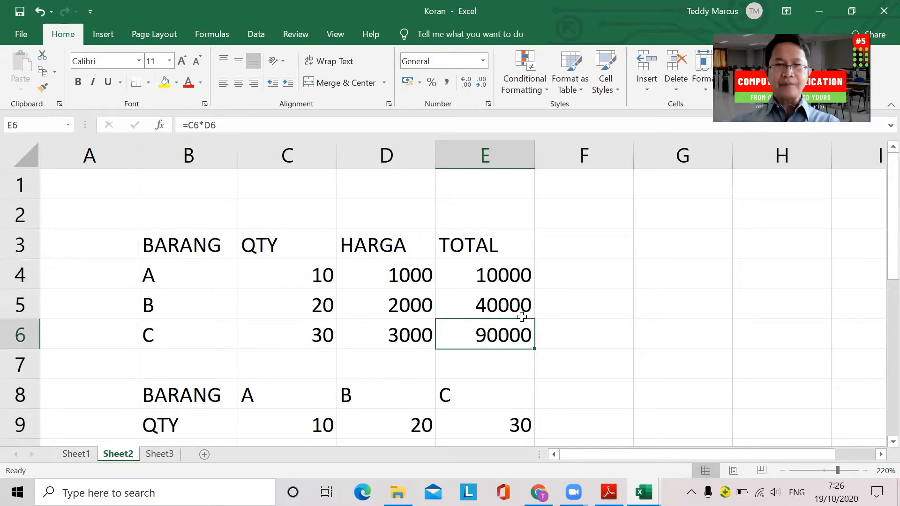
pyautogui.scroll(-1, 522, 317)
pyautogui.scroll(1, 522, 317)
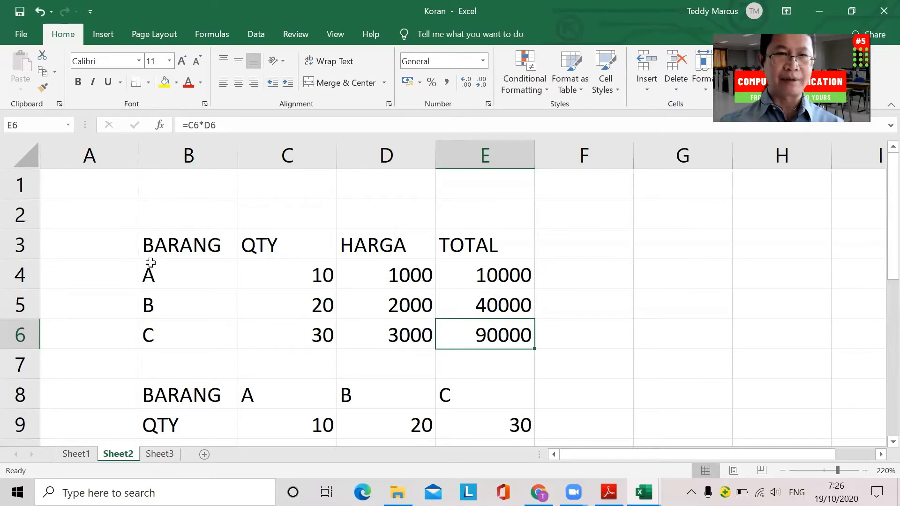
# Copy the upper table B3:E6 from Sheet2 and paste it on Sheet3 starting at cell A1.
pyautogui.click(151, 249)
pyautogui.moveTo(235, 257); pyautogui.dragTo(468, 337)
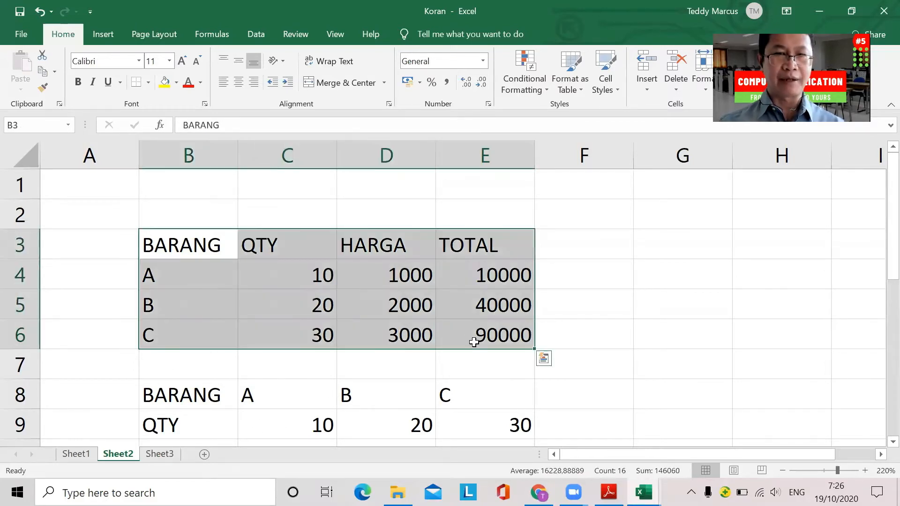
pyautogui.rightClick(381, 281)
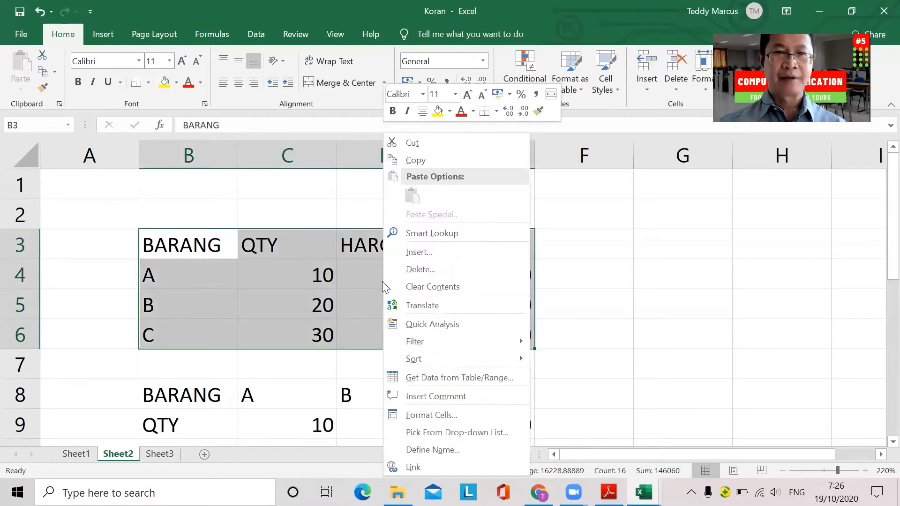
pyautogui.click(416, 160)
pyautogui.scroll(-2, 636, 297)
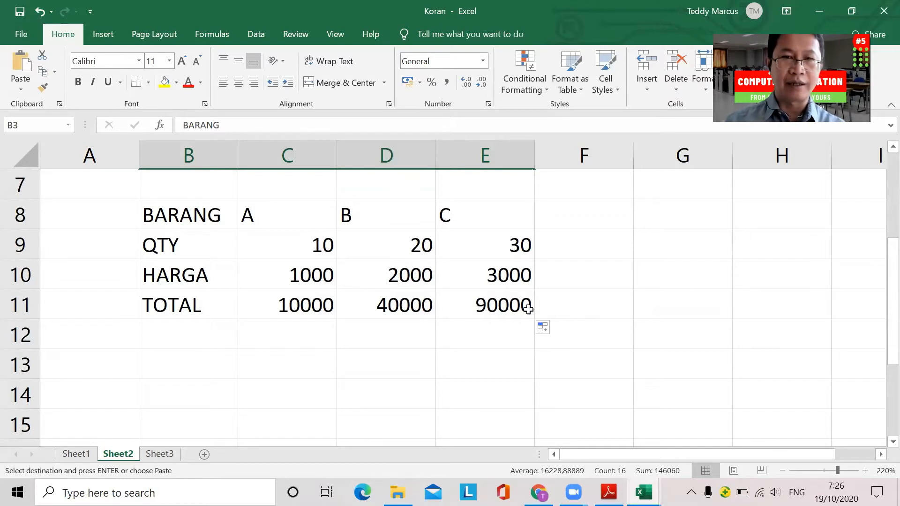
pyautogui.scroll(2, 435, 304)
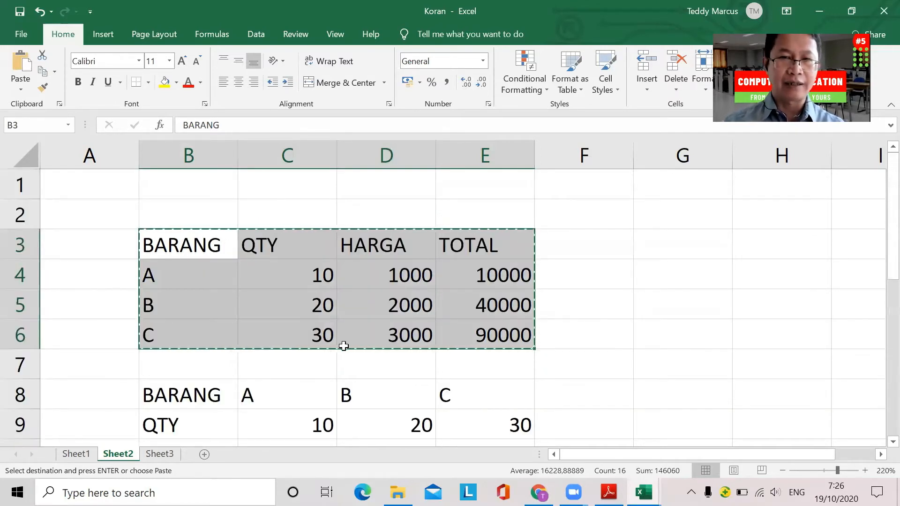
pyautogui.scroll(-2, 343, 347)
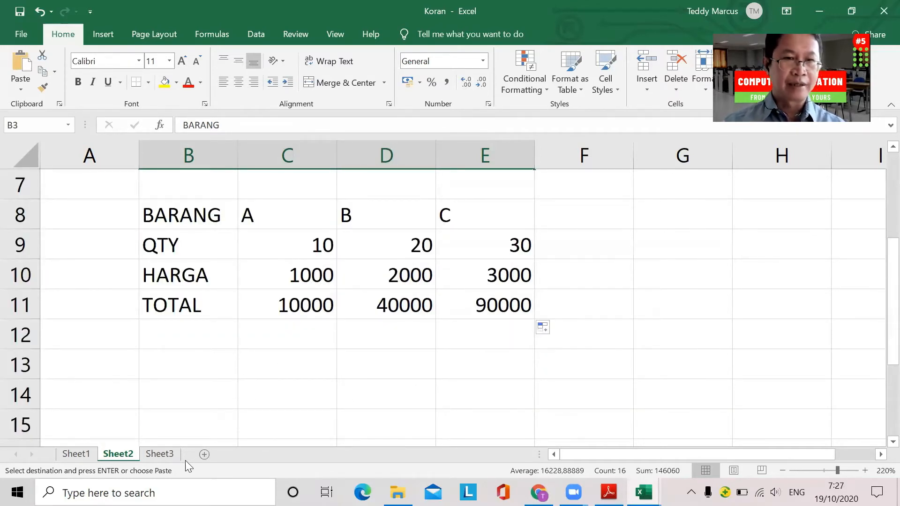
pyautogui.click(162, 454)
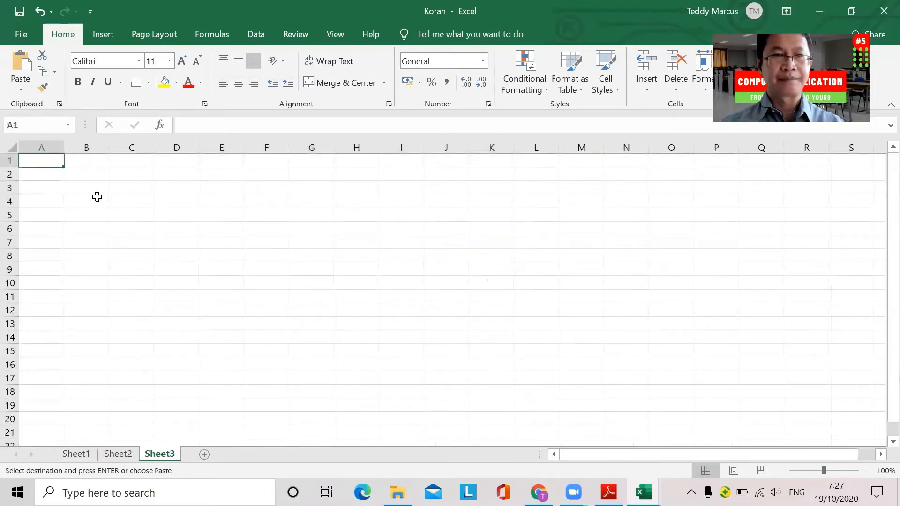
pyautogui.keyDown('ctrl'); pyautogui.scroll(-2, 280, 283); pyautogui.keyUp('ctrl')
pyautogui.keyDown('ctrl'); pyautogui.scroll(8, 281, 284); pyautogui.keyUp('ctrl')
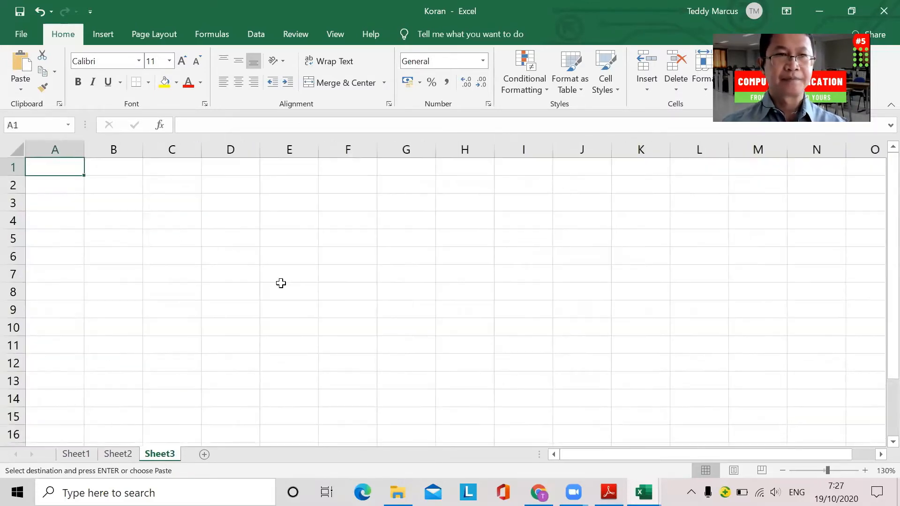
pyautogui.keyDown('ctrl'); pyautogui.scroll(-1, 280, 284); pyautogui.keyUp('ctrl')
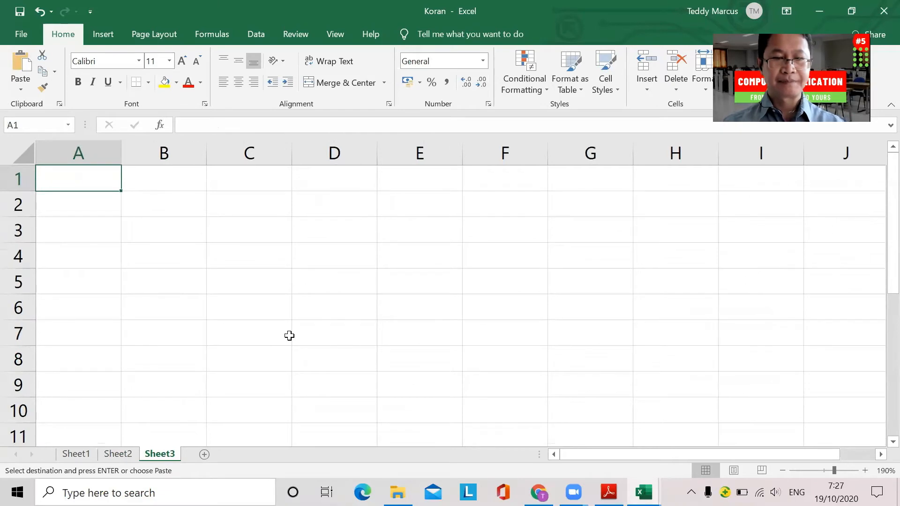
pyautogui.hotkey('ctrl', 'v')
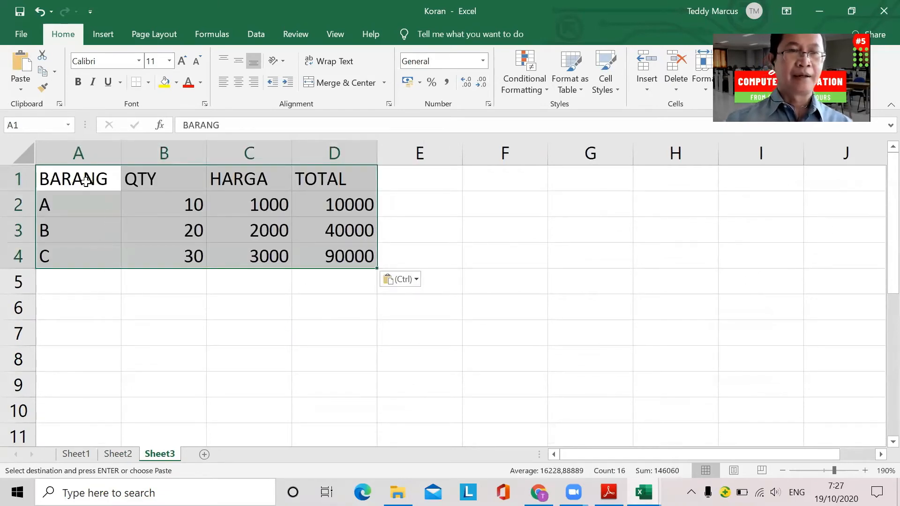
# Move the pasted table on Sheet3 so that it starts at cell B5.
pyautogui.moveTo(74, 178); pyautogui.dragTo(347, 258)
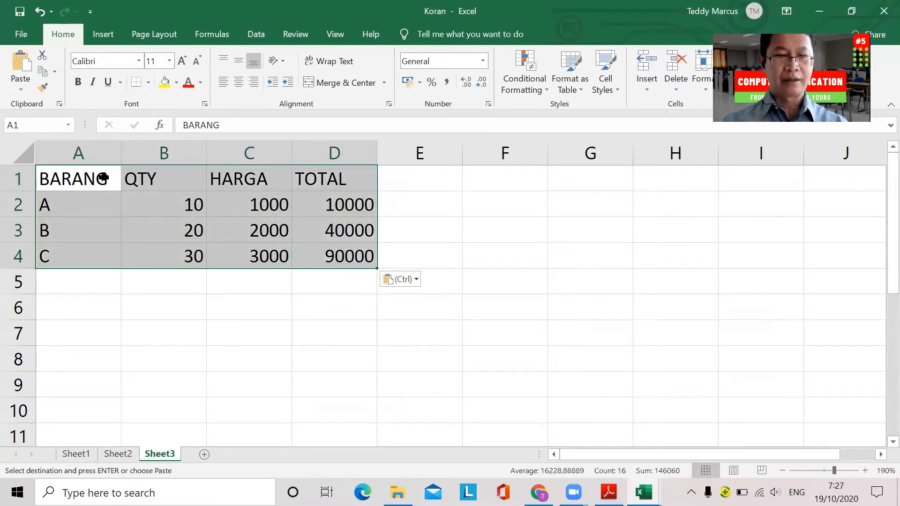
pyautogui.hotkey('ctrl', 'c')
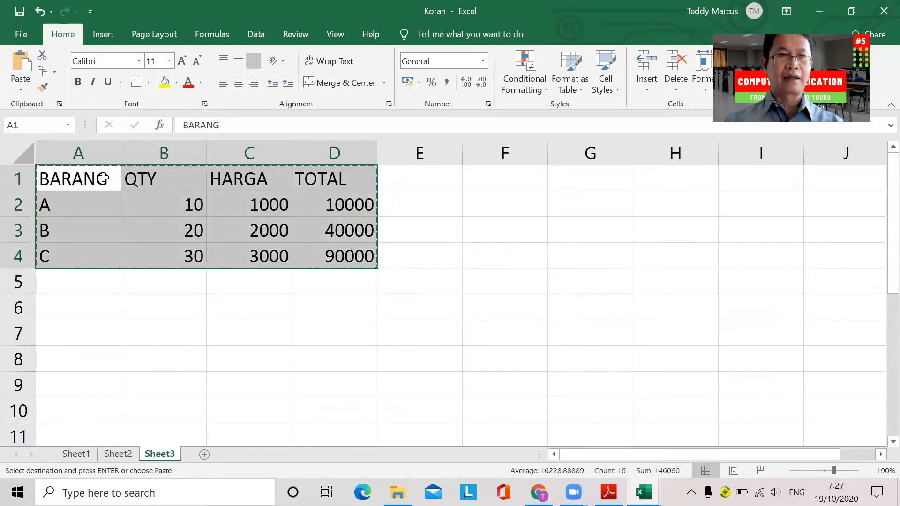
pyautogui.click(169, 292)
pyautogui.hotkey('ctrl', 'v')
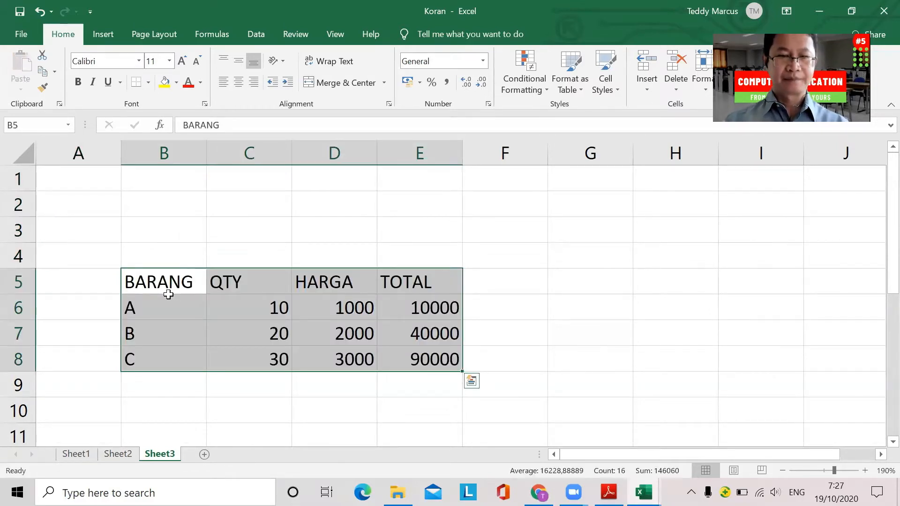
# Move the table on Sheet3 up so that it starts at cell B2.
pyautogui.hotkey('ctrl', 'c')
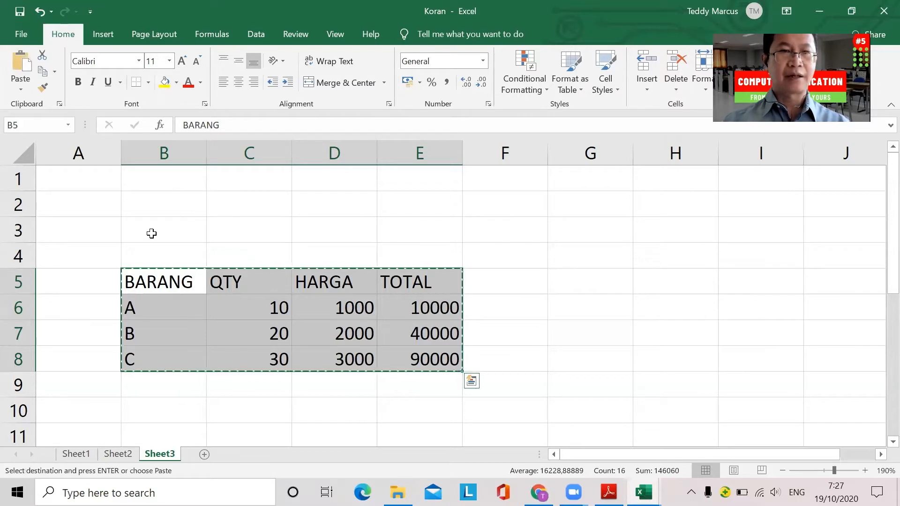
pyautogui.click(141, 202)
pyautogui.hotkey('ctrl', 'v')
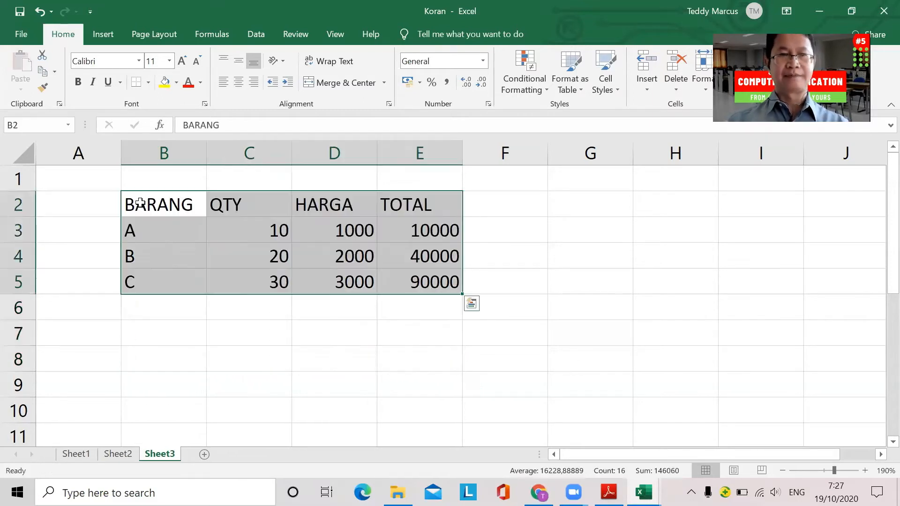
pyautogui.click(226, 357)
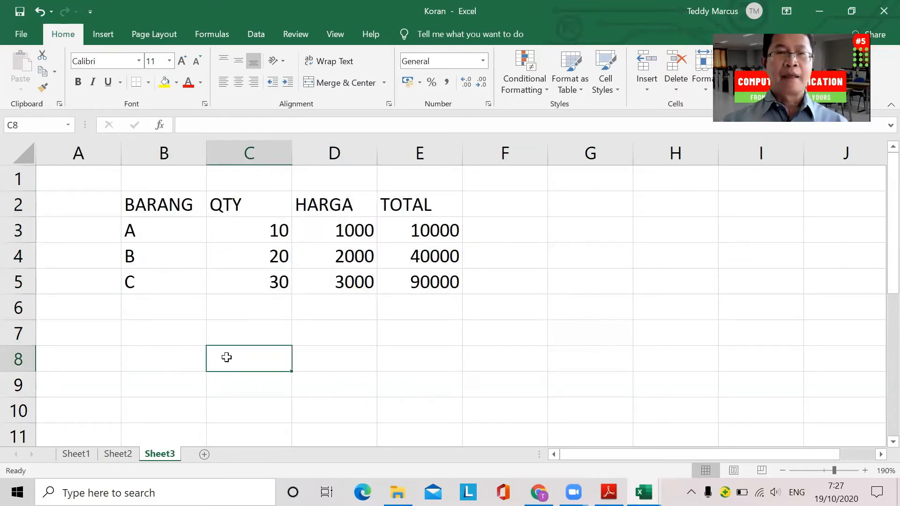
# Insert a blank column between HARGA and TOTAL on Sheet3 and select cell E1 in it.
pyautogui.click(416, 149)
pyautogui.rightClick(415, 150)
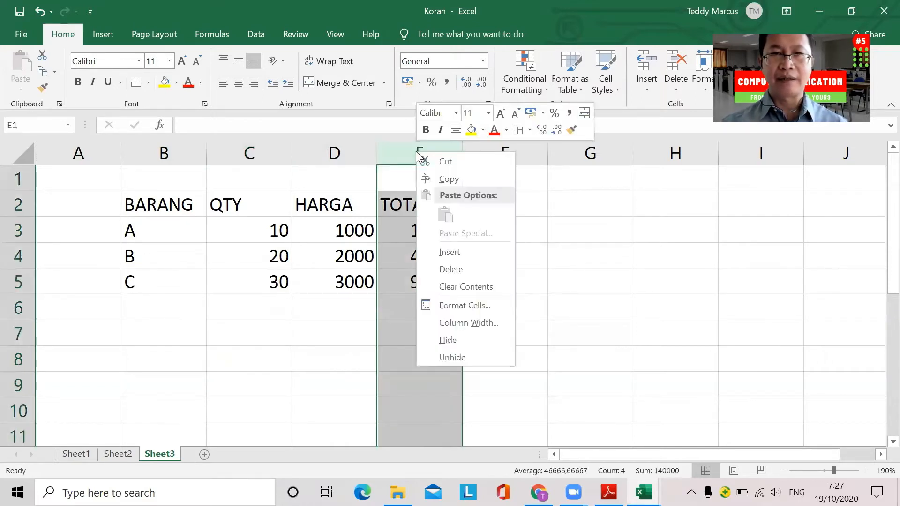
pyautogui.click(462, 253)
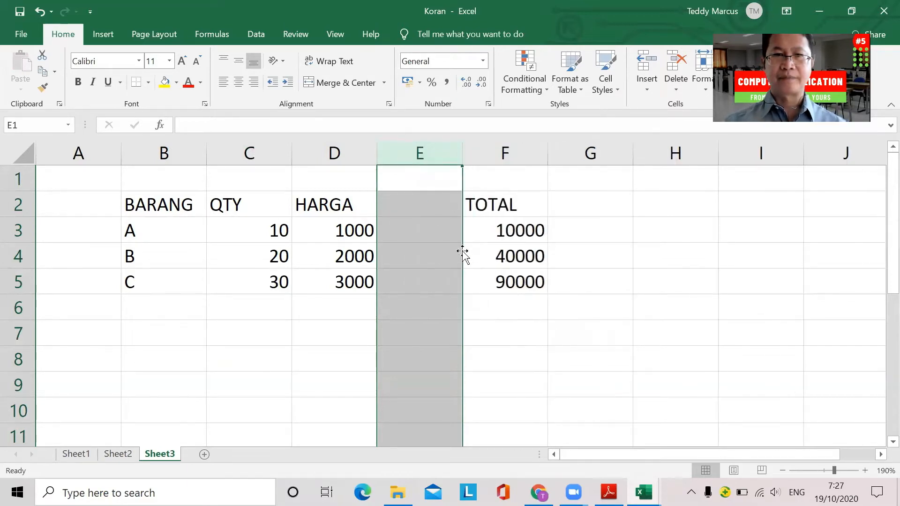
pyautogui.click(419, 205)
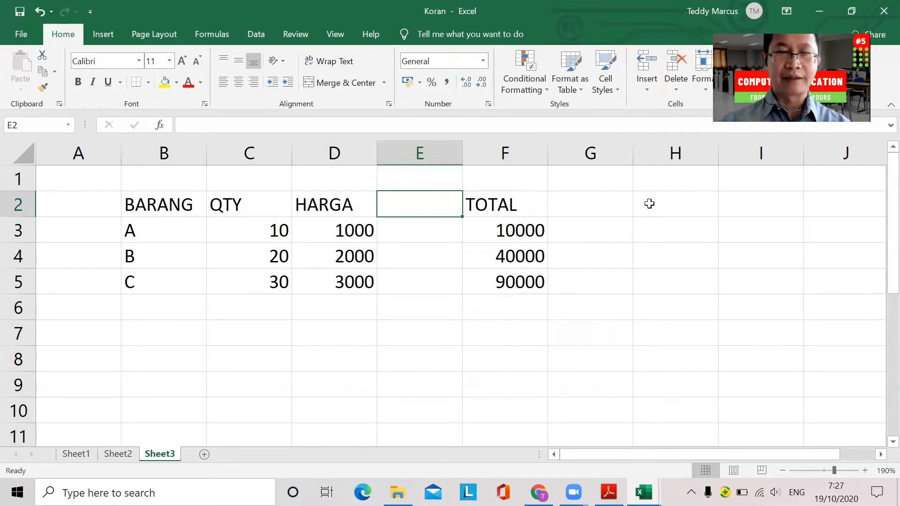
pyautogui.click(406, 181)
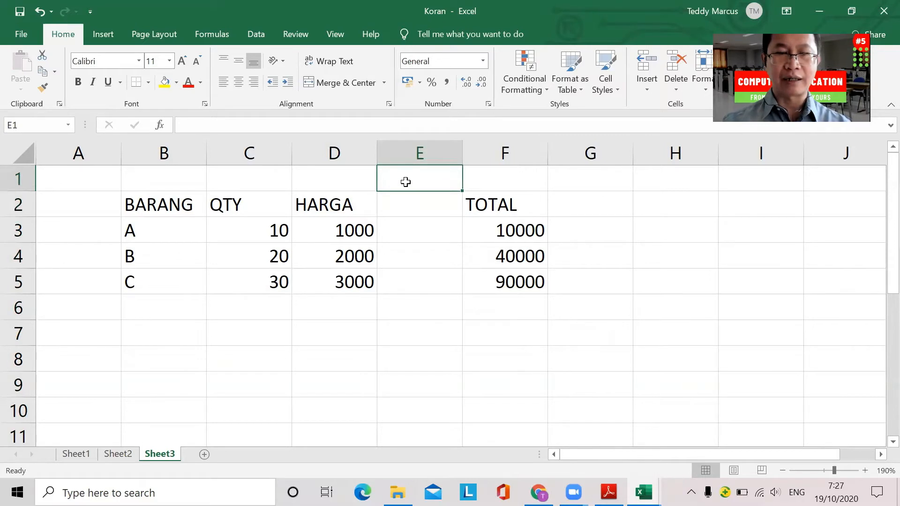
# Enter 30 in cell E1, and undo both this entry and the insertion of the blank column between HARGA and TOTAL.
pyautogui.write('30')
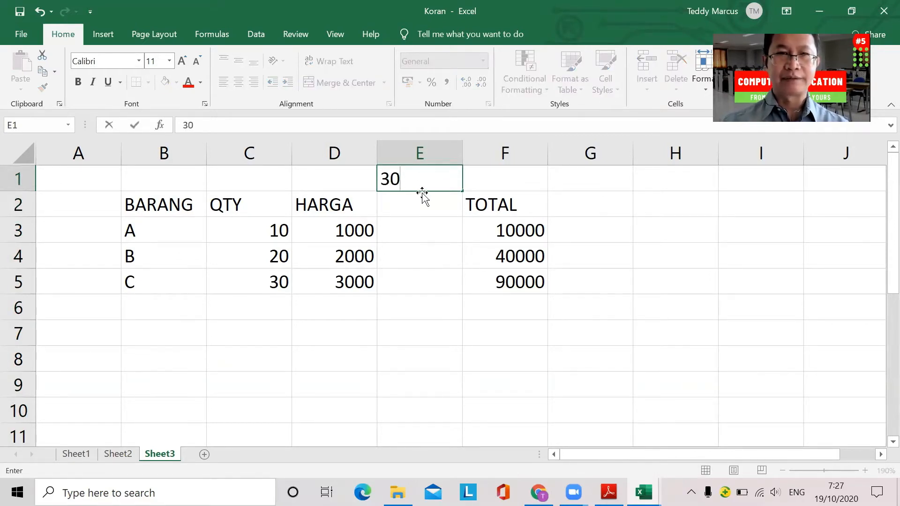
pyautogui.hotkey('ctrl', 'Return')
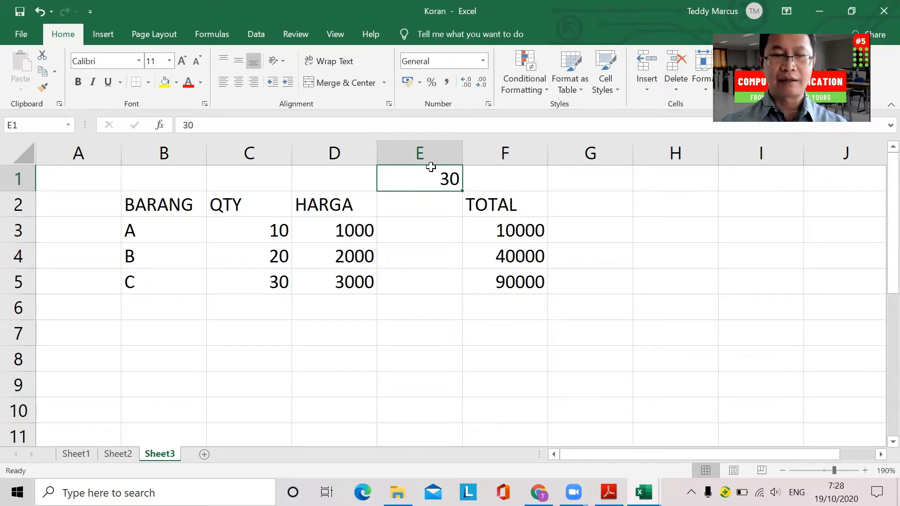
pyautogui.hotkey('ctrl', 'z')
pyautogui.hotkey('ctrl', 'z')
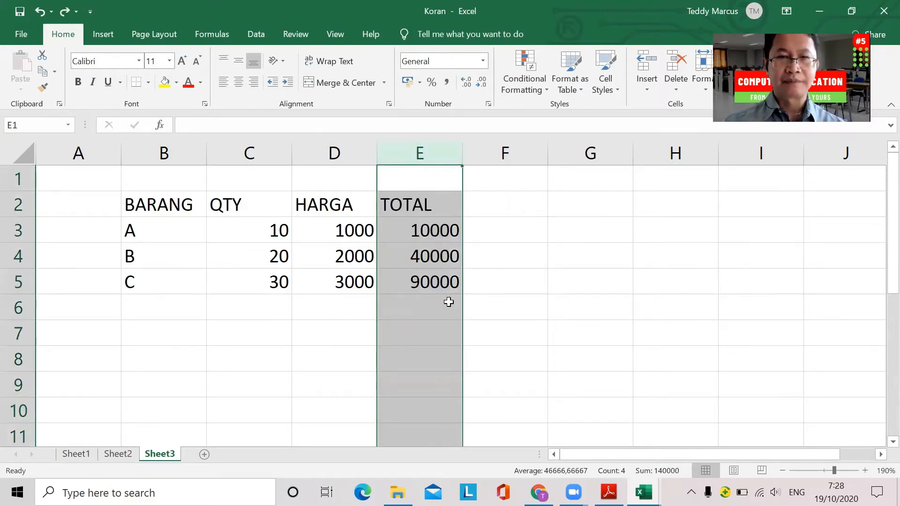
pyautogui.click(405, 308)
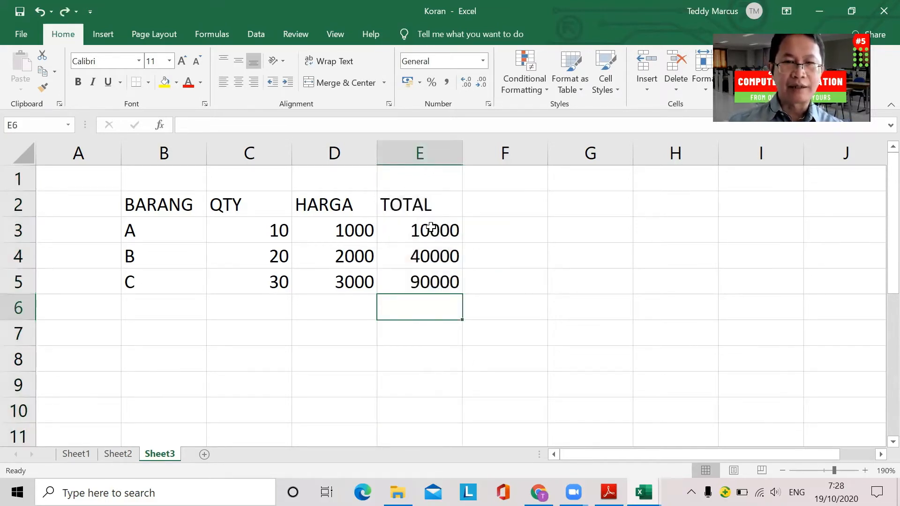
# Enter the label SUBTOTAL in cell D6, directly below the HARGA values.
pyautogui.click(341, 331)
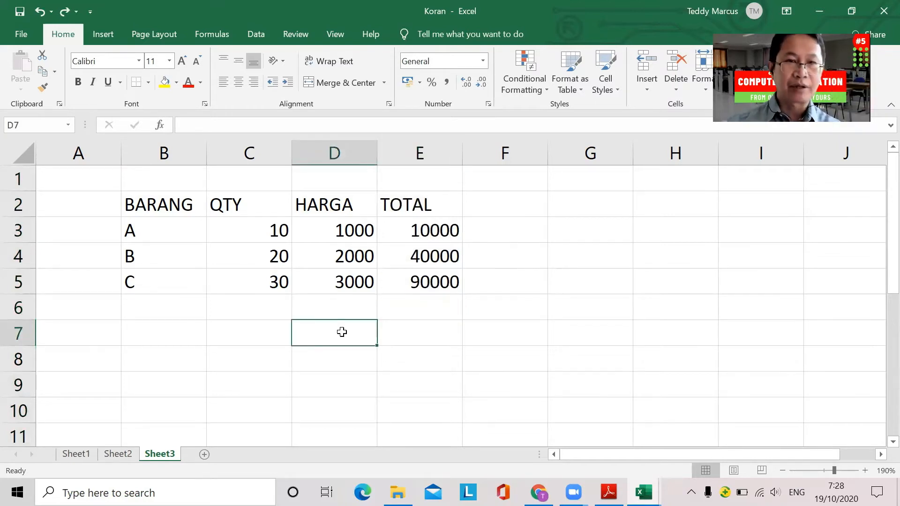
pyautogui.press('Up')
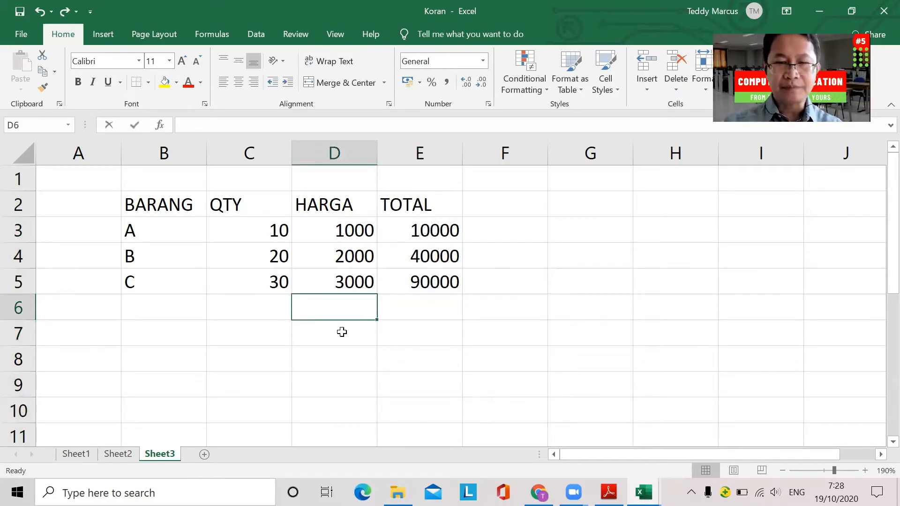
pyautogui.write('SUBTOTAL')
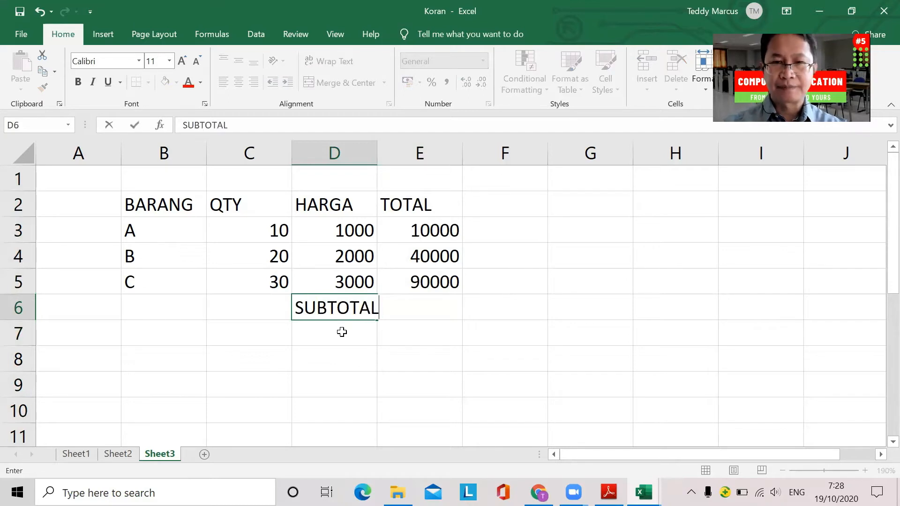
pyautogui.press('Return')
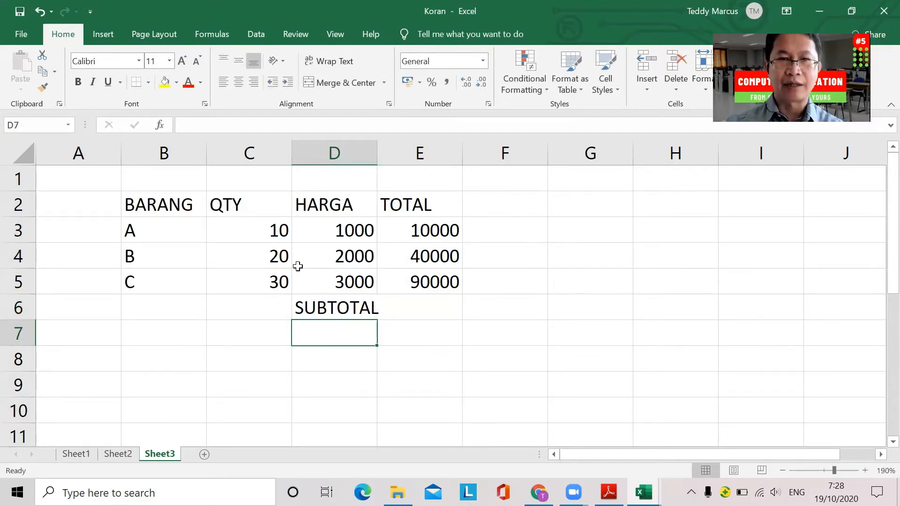
# Enter the formula =E3+E4+E5 in cell E6 to add up the three TOTAL values.
pyautogui.click(419, 229)
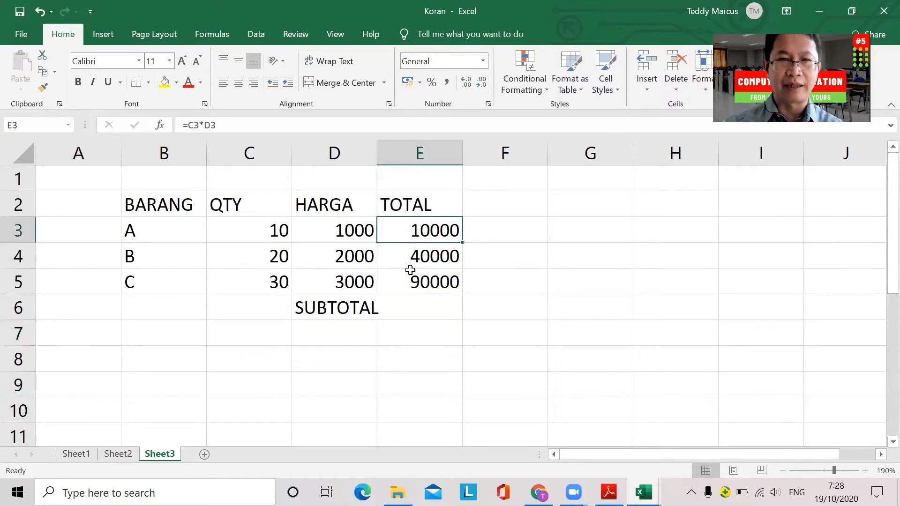
pyautogui.click(407, 308)
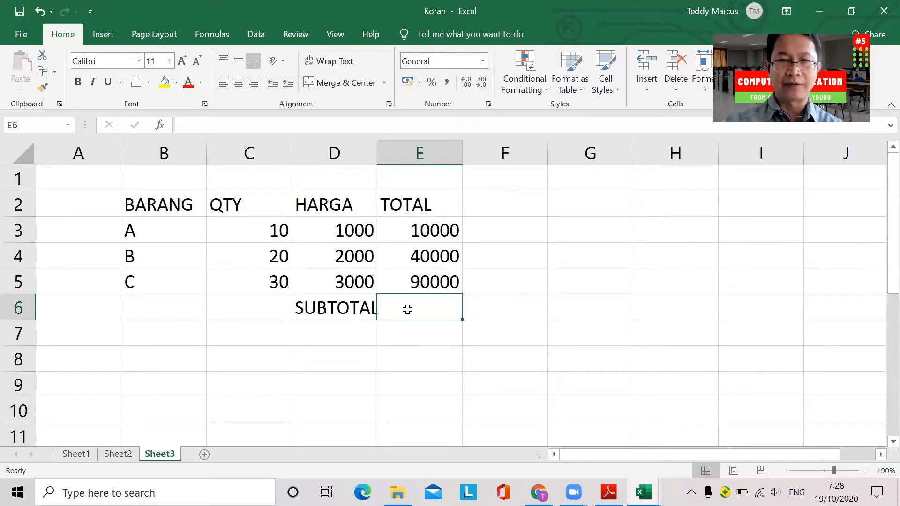
pyautogui.write('=')
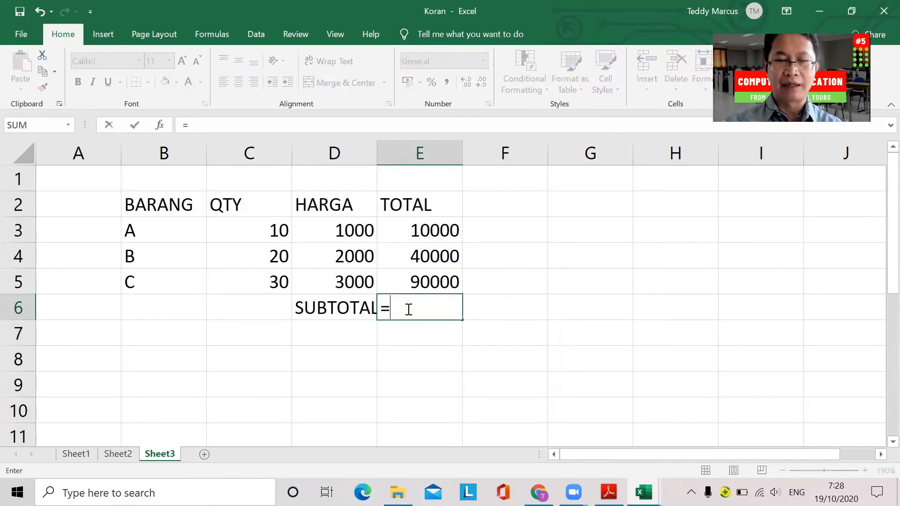
pyautogui.click(411, 231)
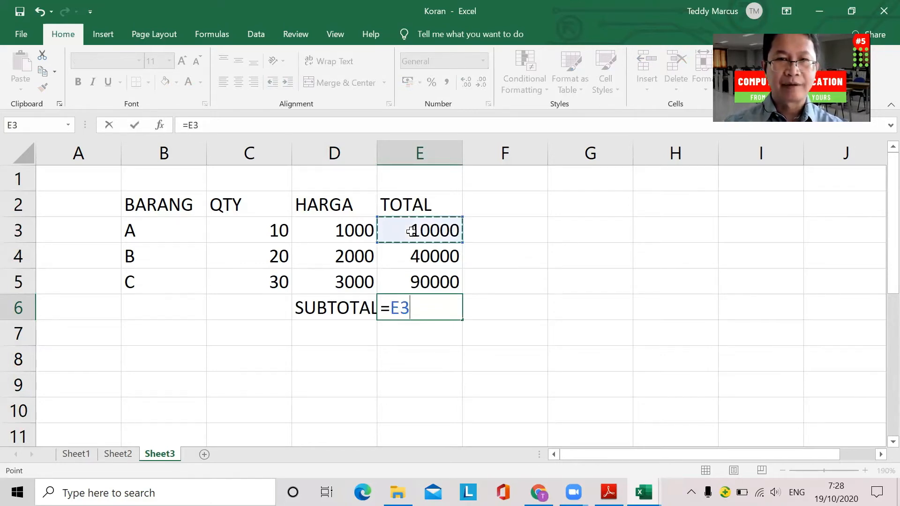
pyautogui.write('+')
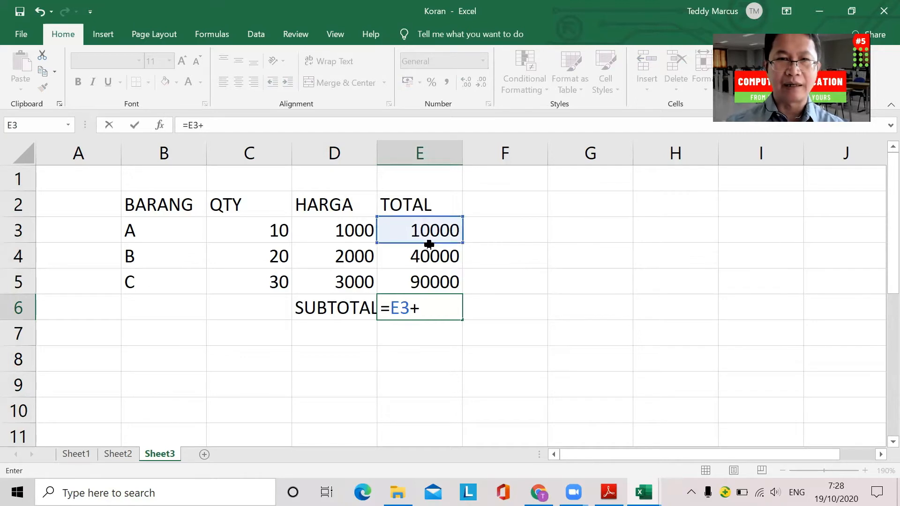
pyautogui.click(408, 259)
pyautogui.write('+')
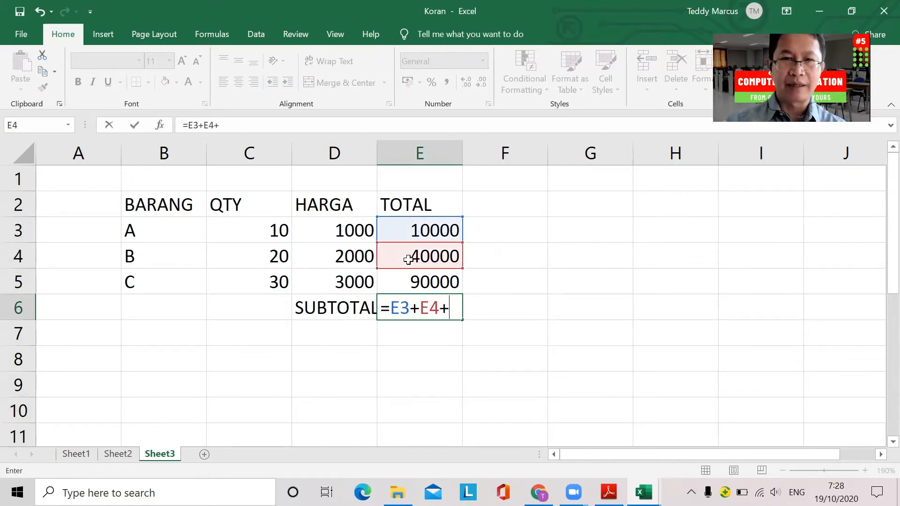
pyautogui.click(397, 281)
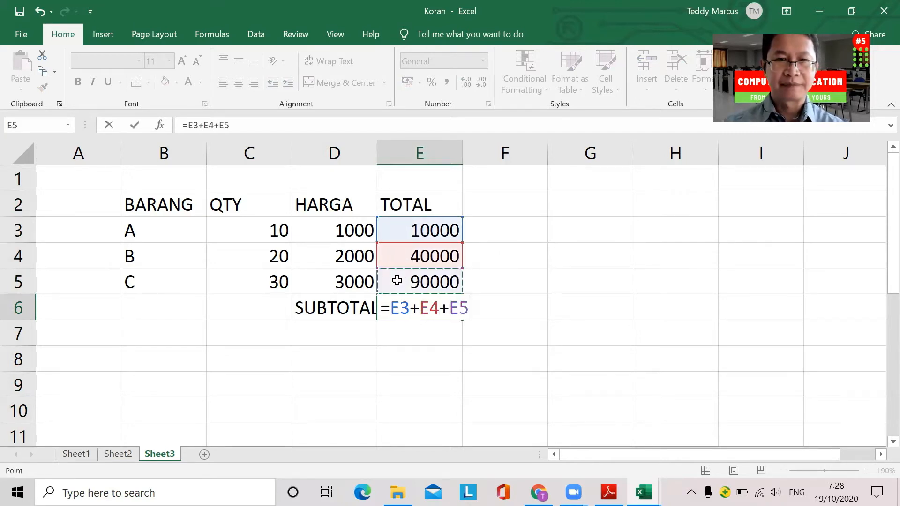
pyautogui.press('Return')
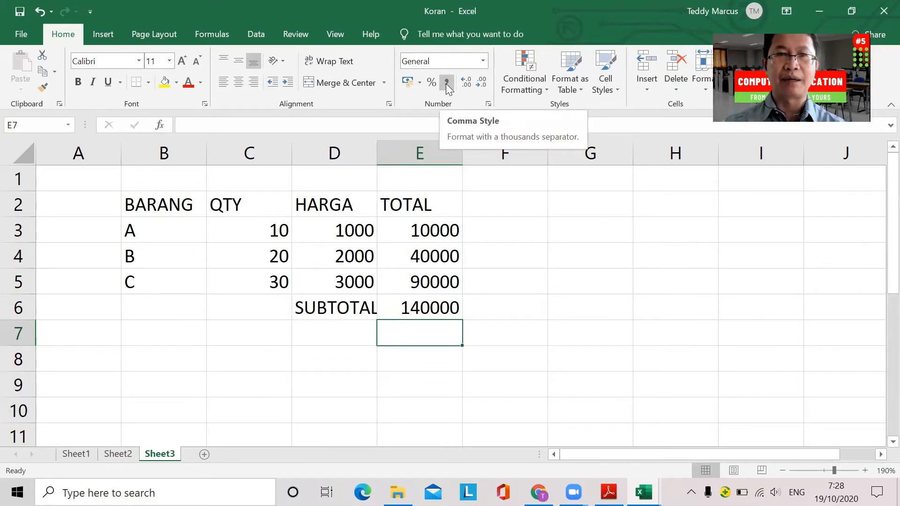
# Format the whole of column E with the Comma Style thousands separator.
pyautogui.click(419, 154)
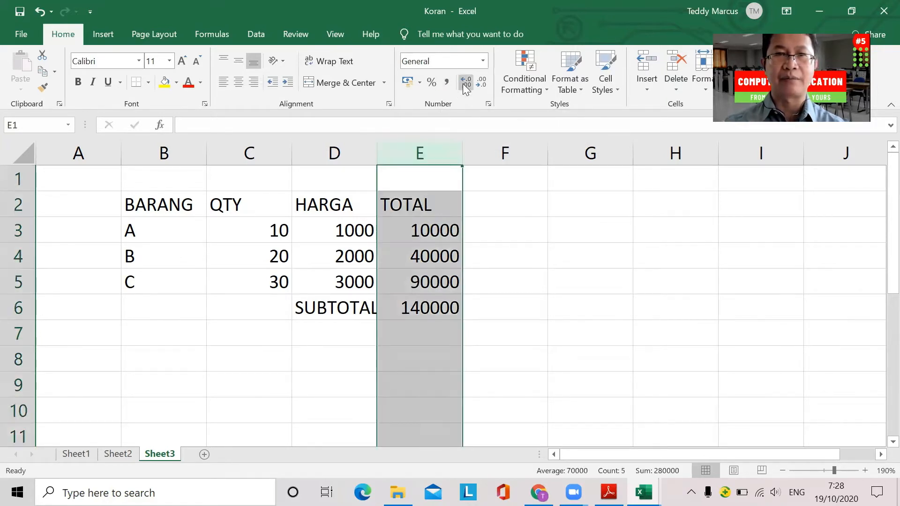
pyautogui.click(448, 83)
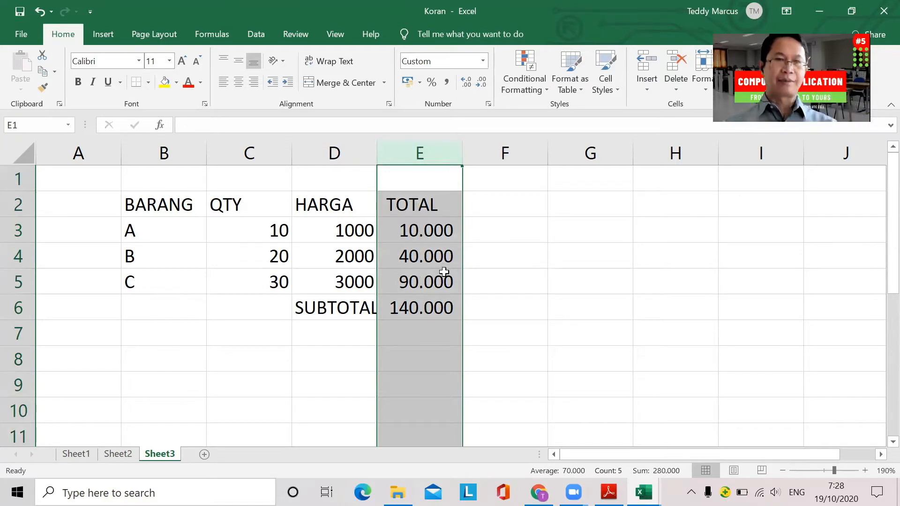
# Auto-fit the widths of columns D, C and B, and widen column E before auto-fitting it to its contents.
pyautogui.doubleClick(378, 151)
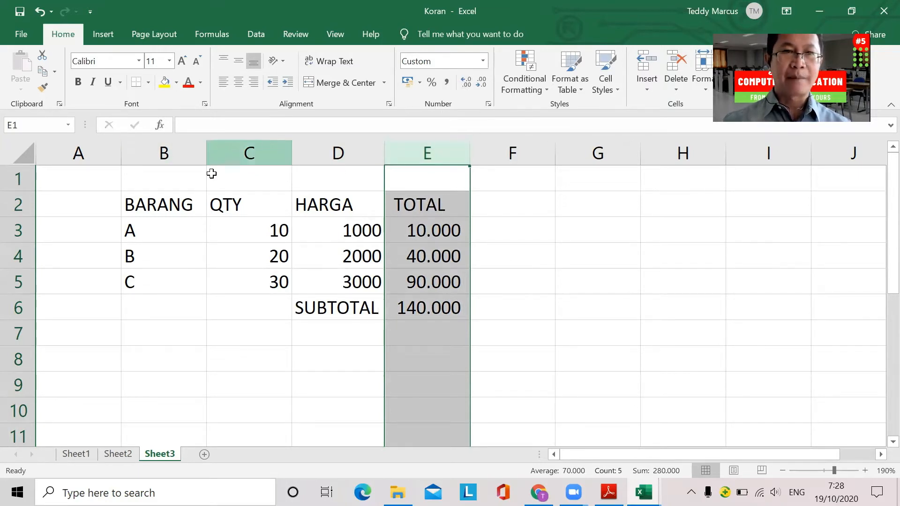
pyautogui.doubleClick(290, 151)
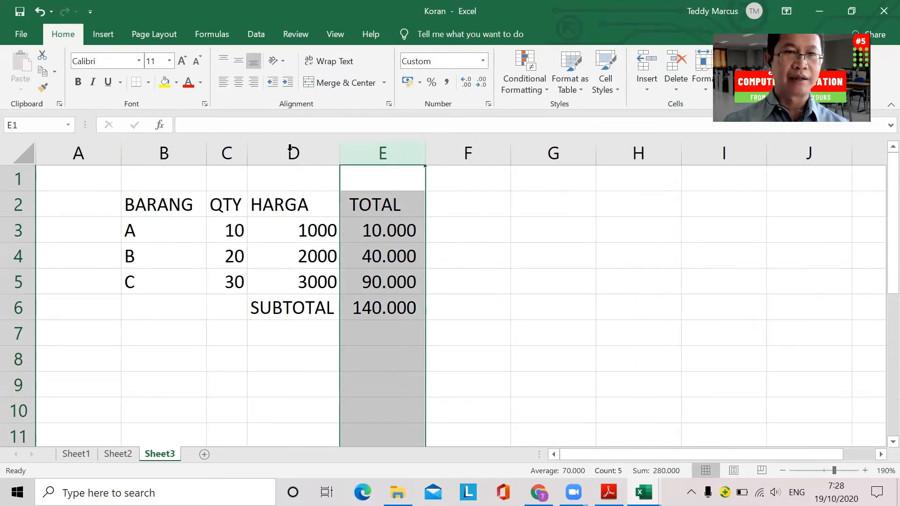
pyautogui.doubleClick(206, 153)
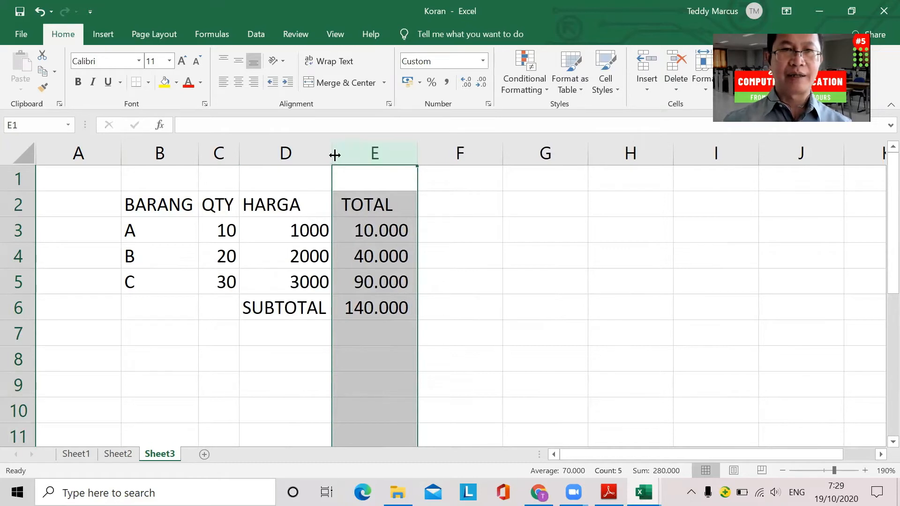
pyautogui.moveTo(332, 154); pyautogui.dragTo(332, 154)
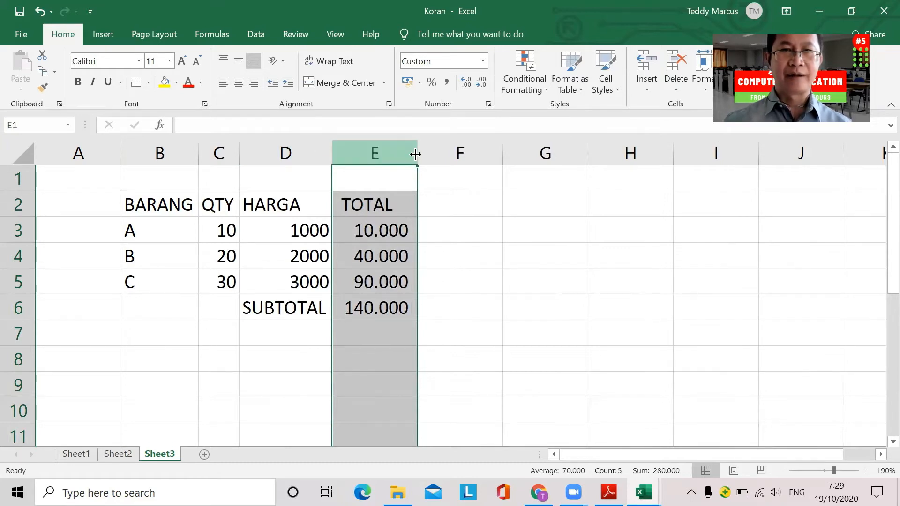
pyautogui.moveTo(417, 154); pyautogui.dragTo(606, 155)
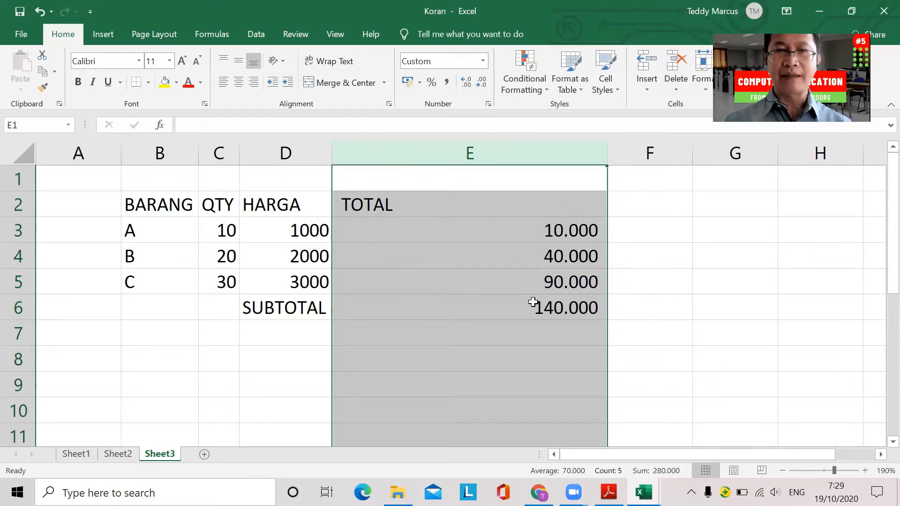
pyautogui.doubleClick(609, 152)
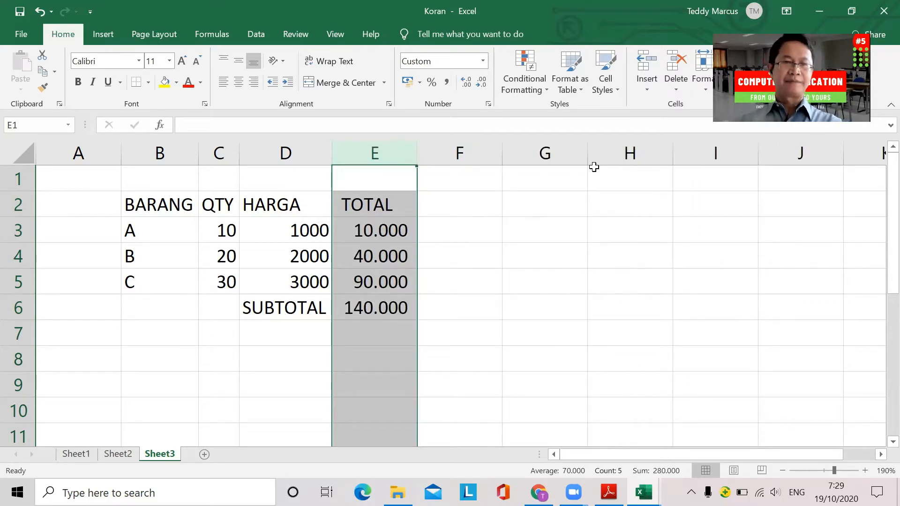
# Enter the label DISKON in cell D7, below SUBTOTAL.
pyautogui.click(291, 333)
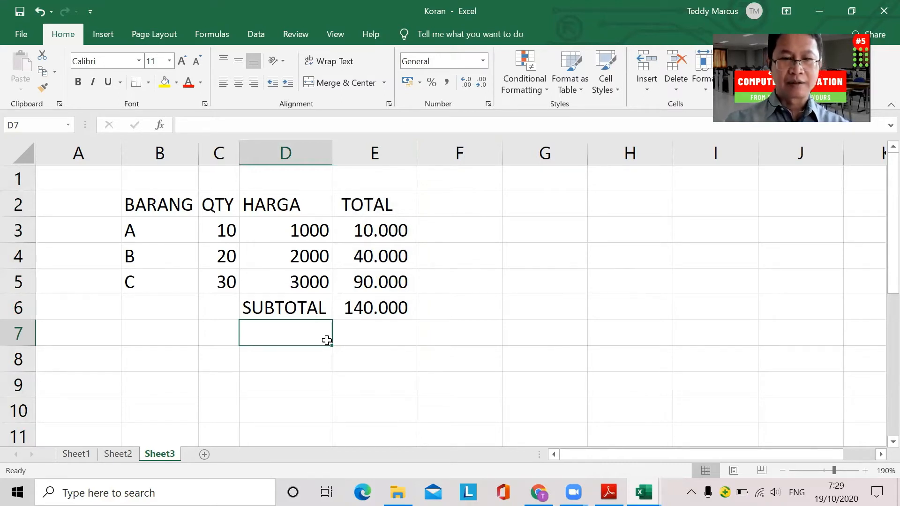
pyautogui.write('DI')
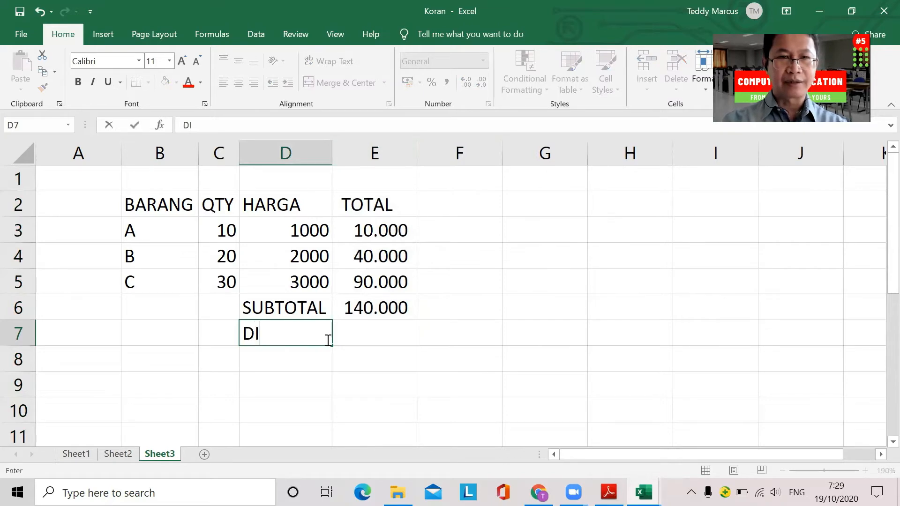
pyautogui.write('SKCON')
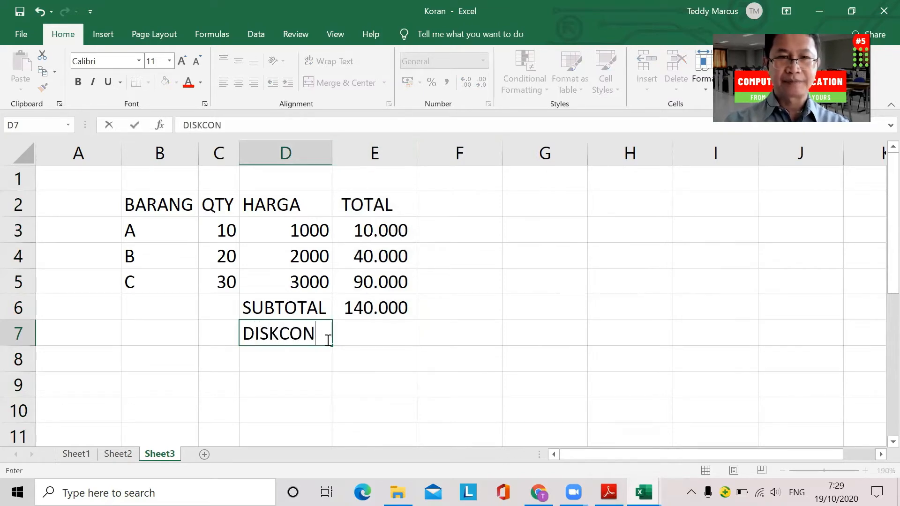
pyautogui.press('BackSpace')
pyautogui.press('BackSpace')
pyautogui.press('BackSpace')
pyautogui.write('O')
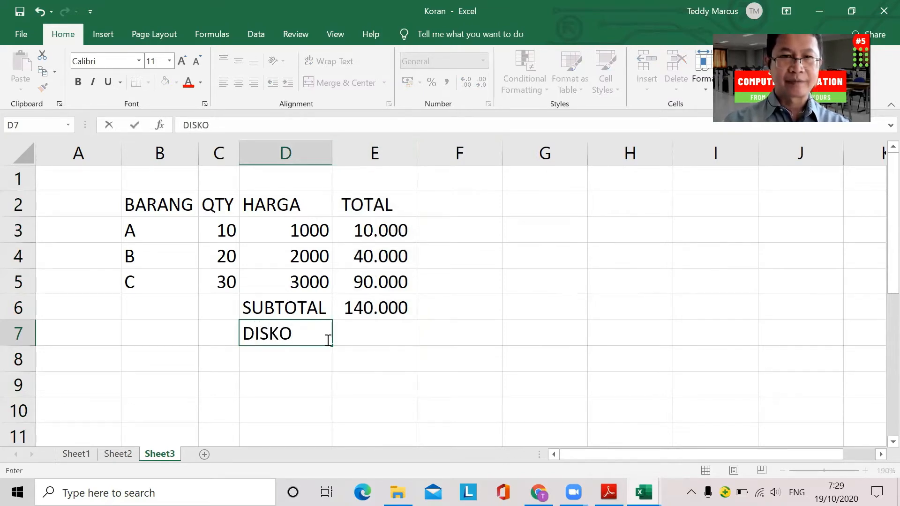
pyautogui.write('N')
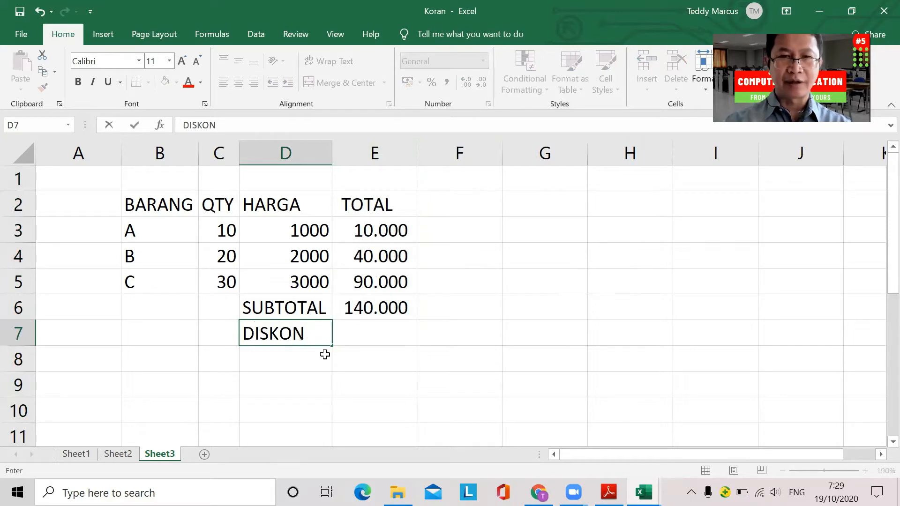
pyautogui.click(361, 333)
pyautogui.click(306, 340)
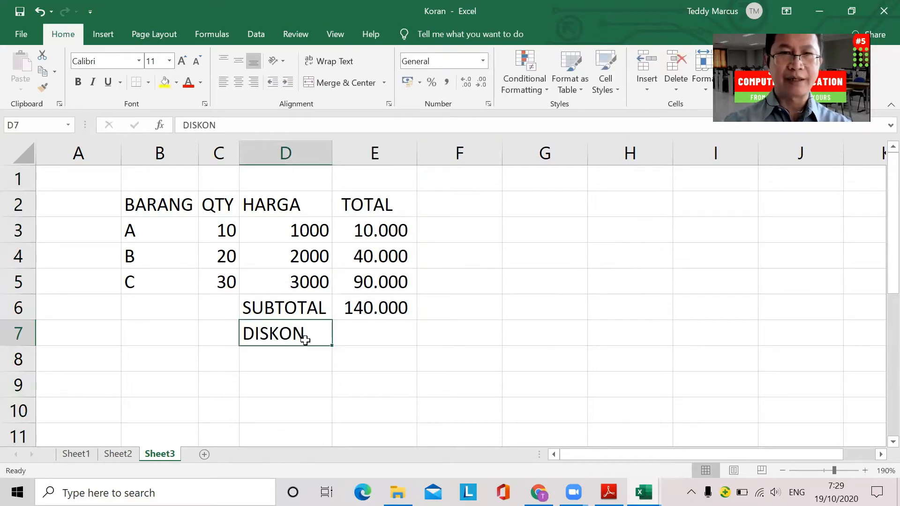
# Enter the discount rate 20% in cell C7, beside the DISKON label.
pyautogui.click(217, 340)
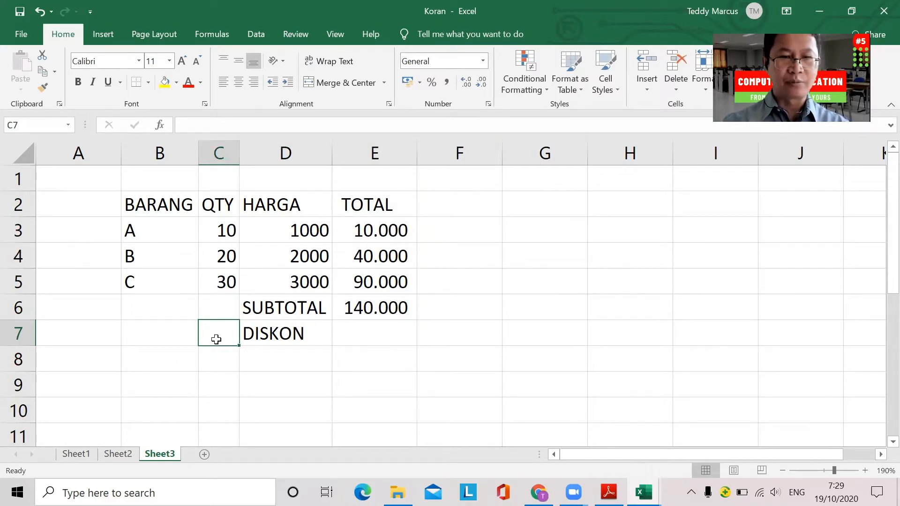
pyautogui.write('20%')
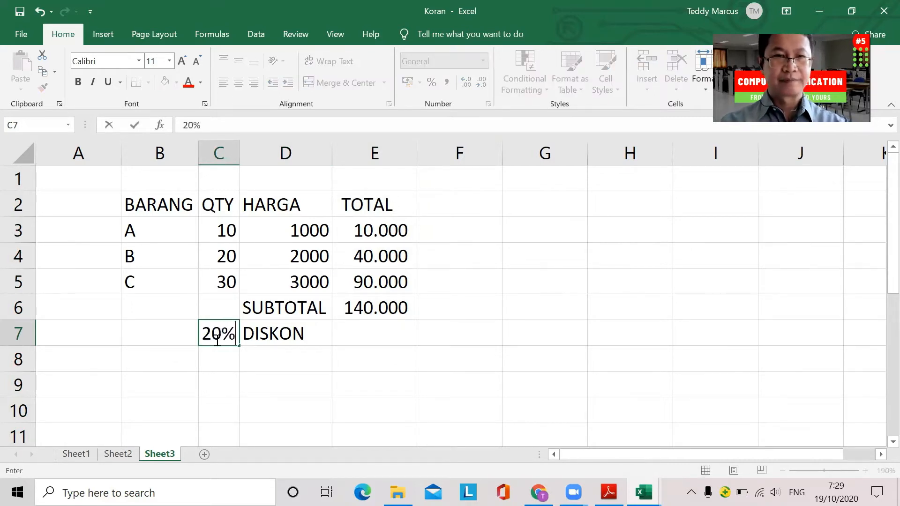
pyautogui.press('Return')
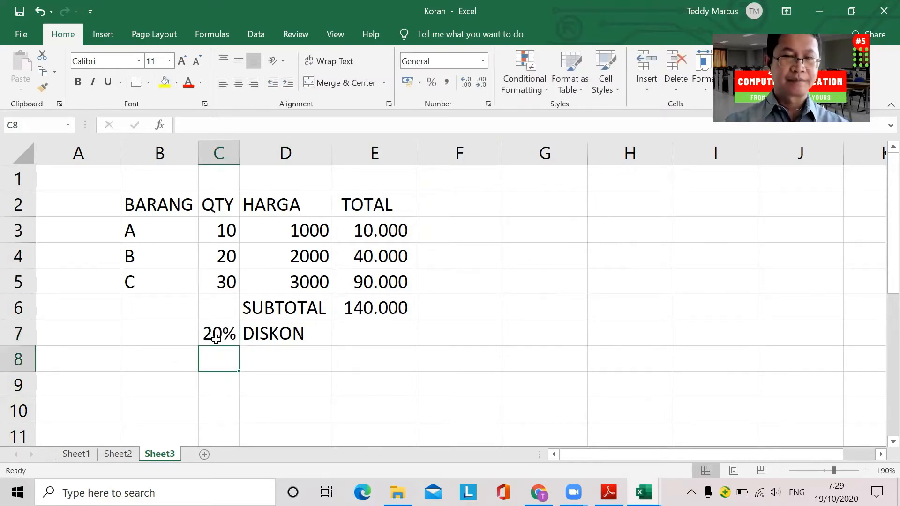
# Calculate the discount amount in cell E7 with the formula =E6*C7.
pyautogui.click(286, 334)
pyautogui.click(362, 336)
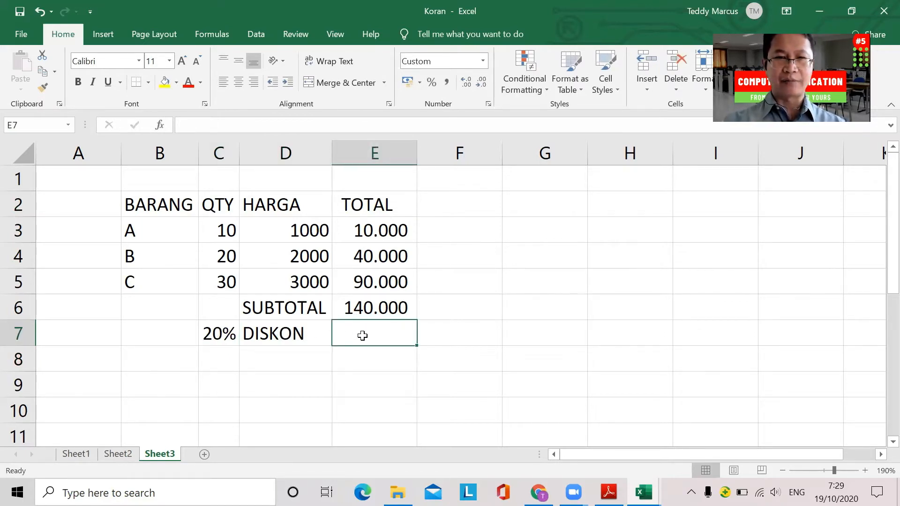
pyautogui.write('=')
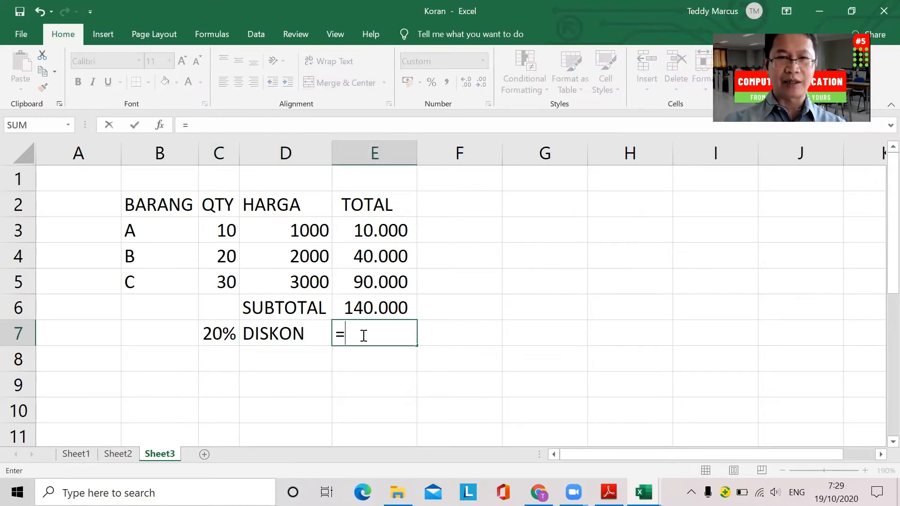
pyautogui.click(369, 309)
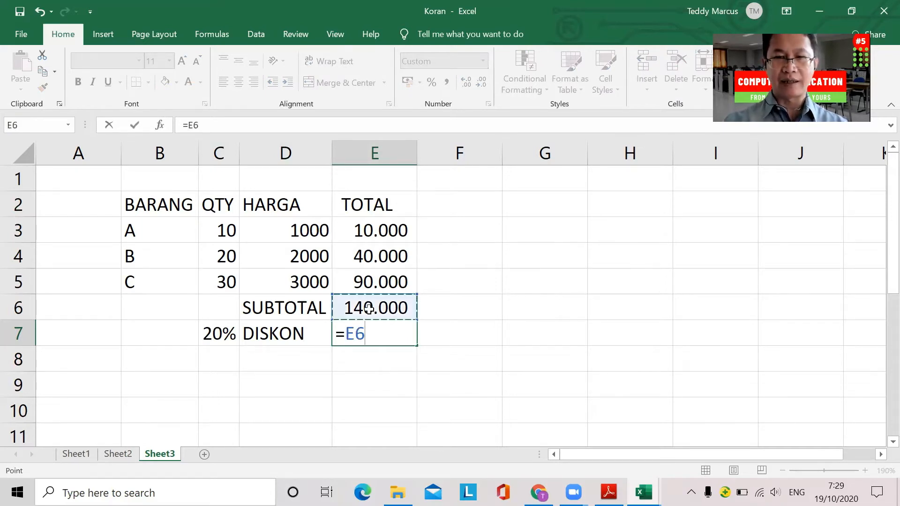
pyautogui.write('*')
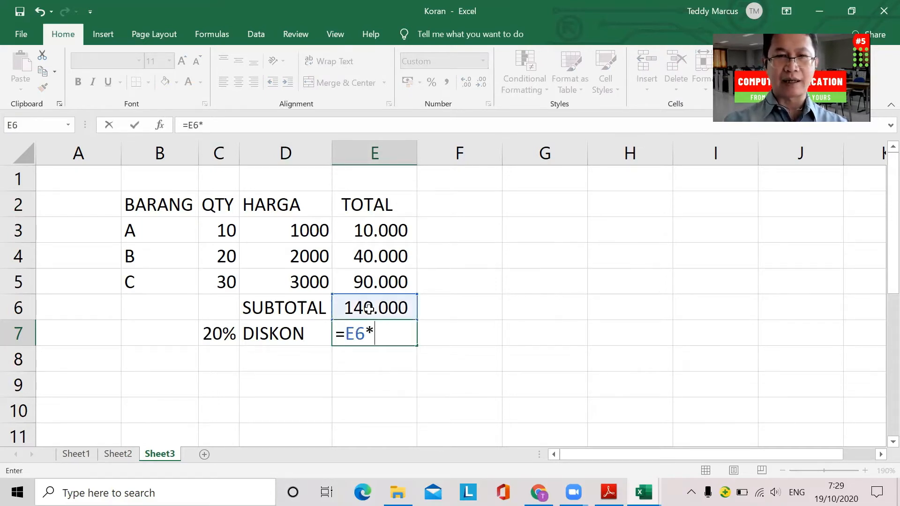
pyautogui.click(218, 333)
pyautogui.press('Return')
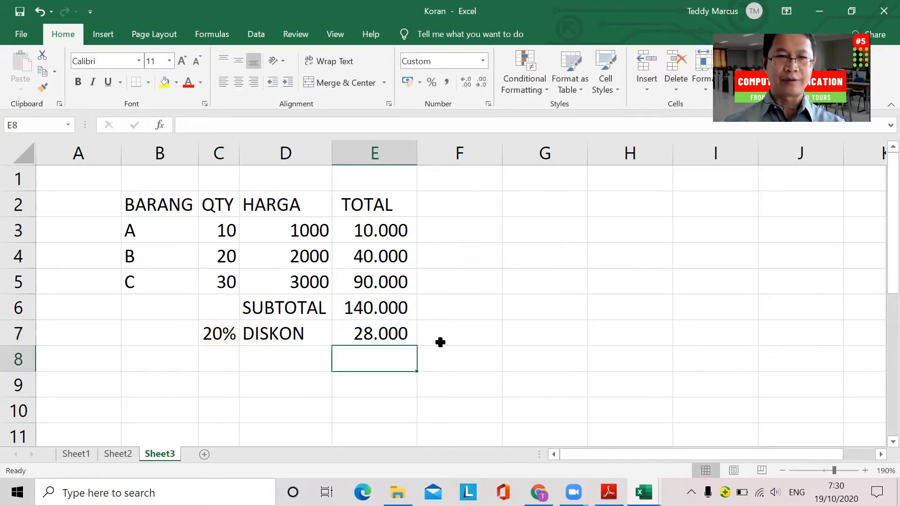
# Enter the label TOTAL in cell D8, below DISKON.
pyautogui.click(278, 355)
pyautogui.write('TOTAL')
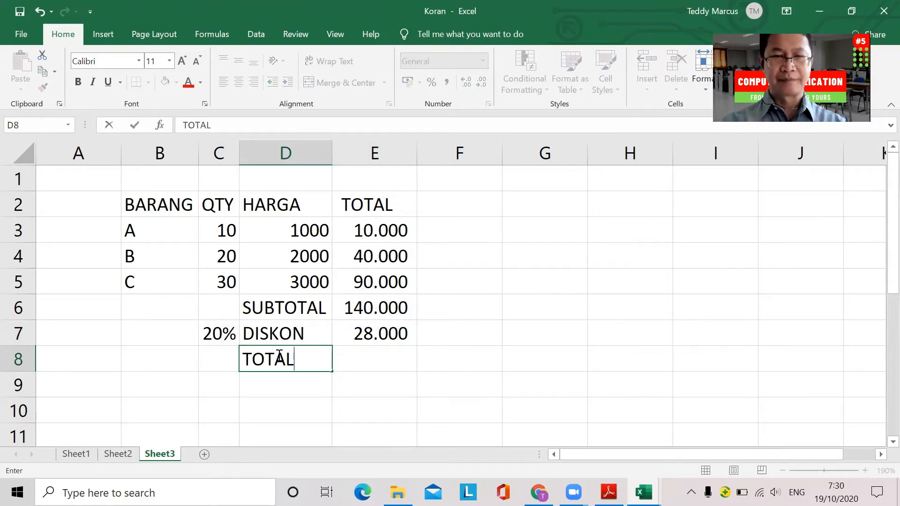
pyautogui.hotkey('ctrl', 'Return')
pyautogui.press('Return')
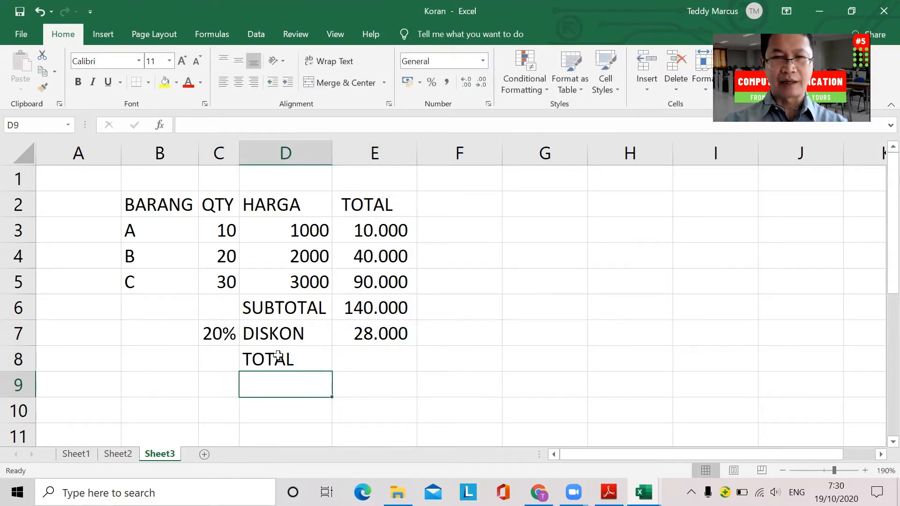
# Calculate the final total in cell E8 by subtracting the discount from the subtotal with =E6-E7.
pyautogui.press('Up')
pyautogui.press('Right')
pyautogui.write('=')
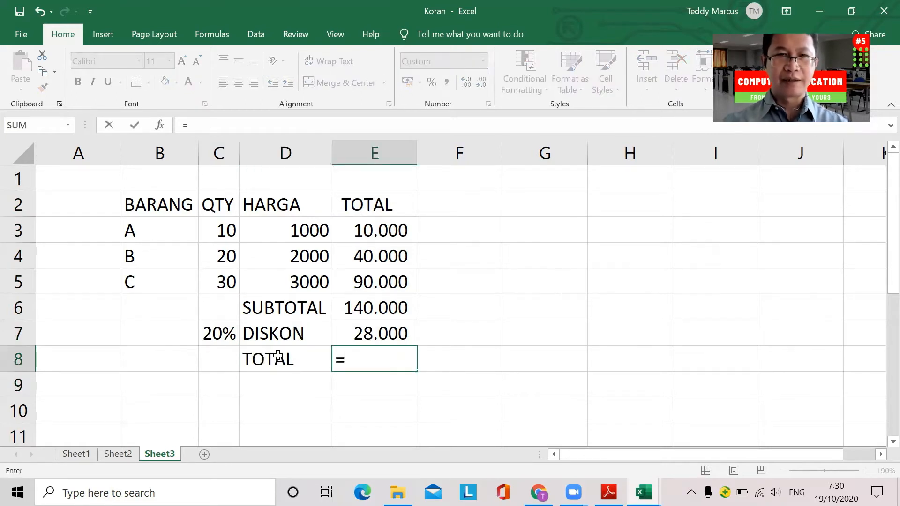
pyautogui.click(368, 308)
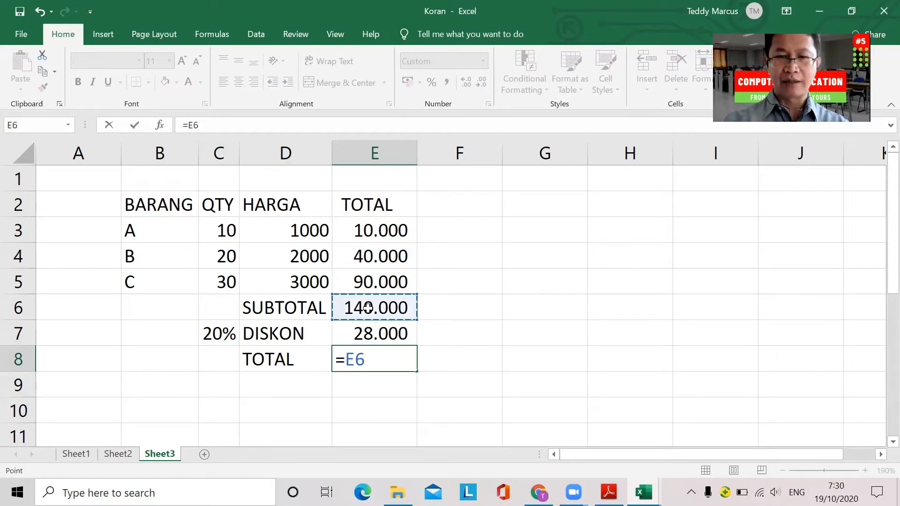
pyautogui.write('-')
pyautogui.click(356, 337)
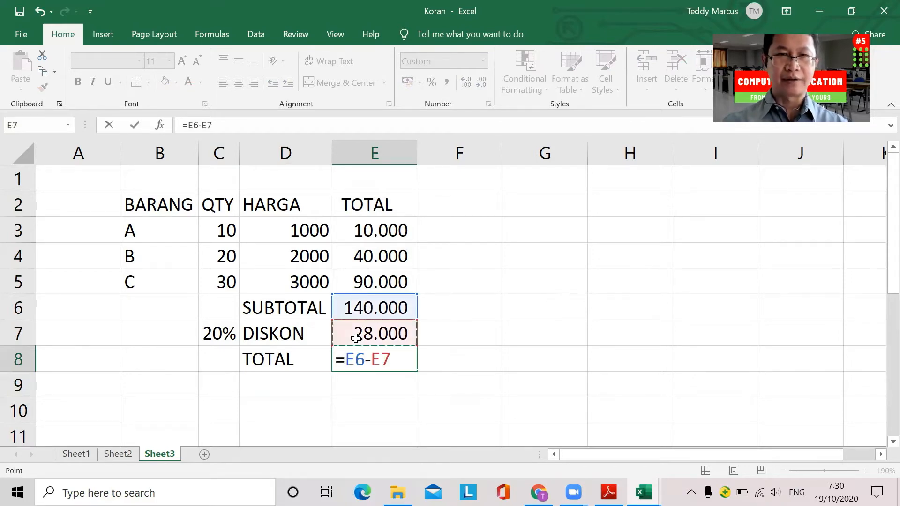
pyautogui.press('Return')
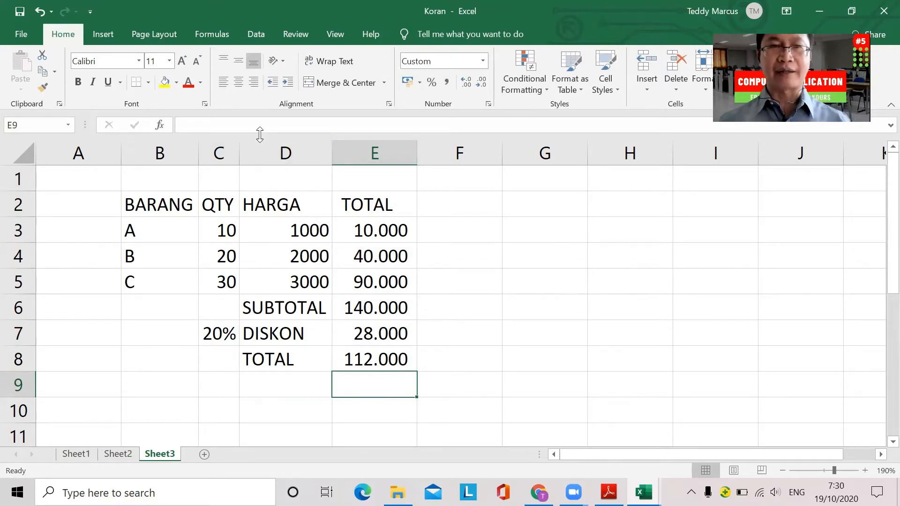
# Review the formulas behind the subtotal, discount and total cells E6 to E8.
pyautogui.click(352, 330)
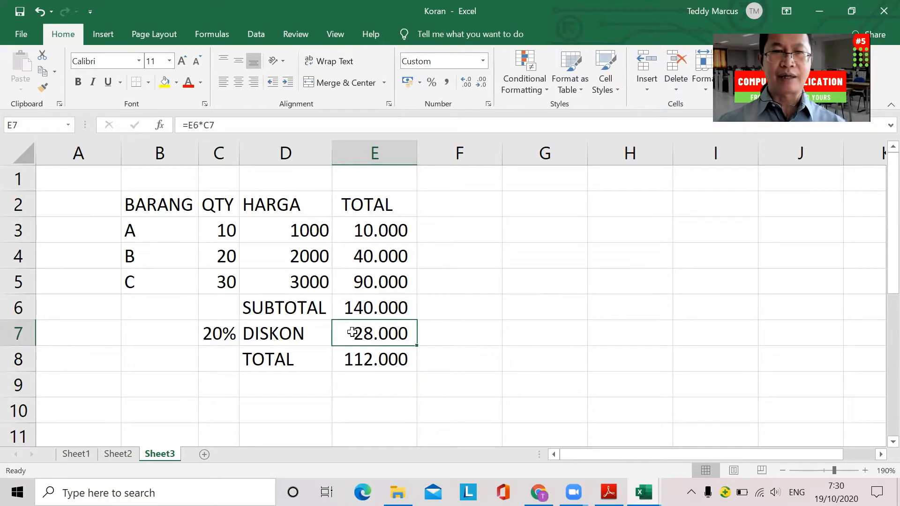
pyautogui.click(356, 311)
pyautogui.click(354, 330)
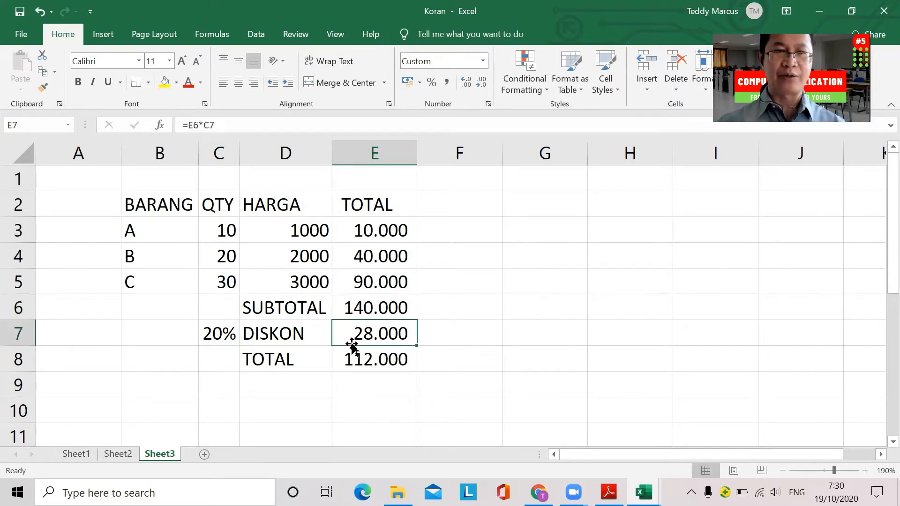
pyautogui.click(351, 359)
pyautogui.click(355, 307)
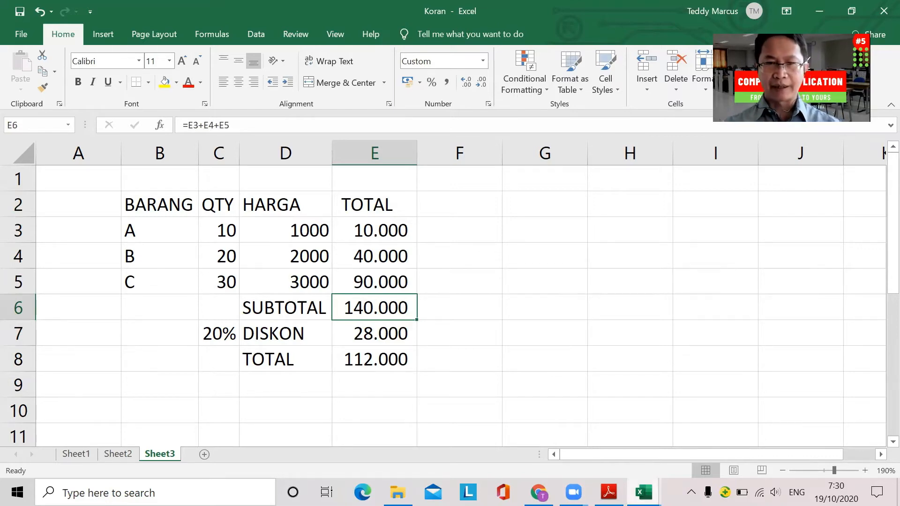
# Switch to the lat BAGIAN-1 workbook and look through its KORAN (jwbn), HOTEL, TOUR, KERETA and GAJI-1 exercise sheets.
pyautogui.moveTo(644, 492)
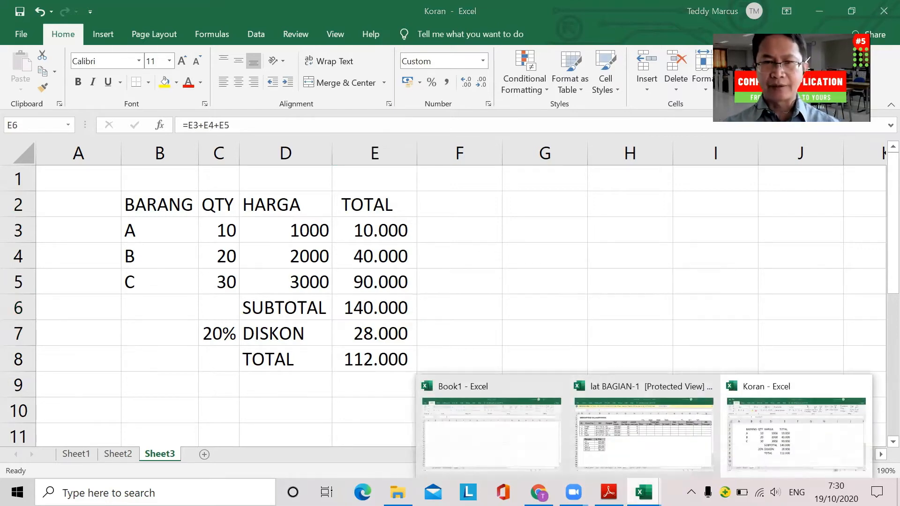
pyautogui.click(657, 446)
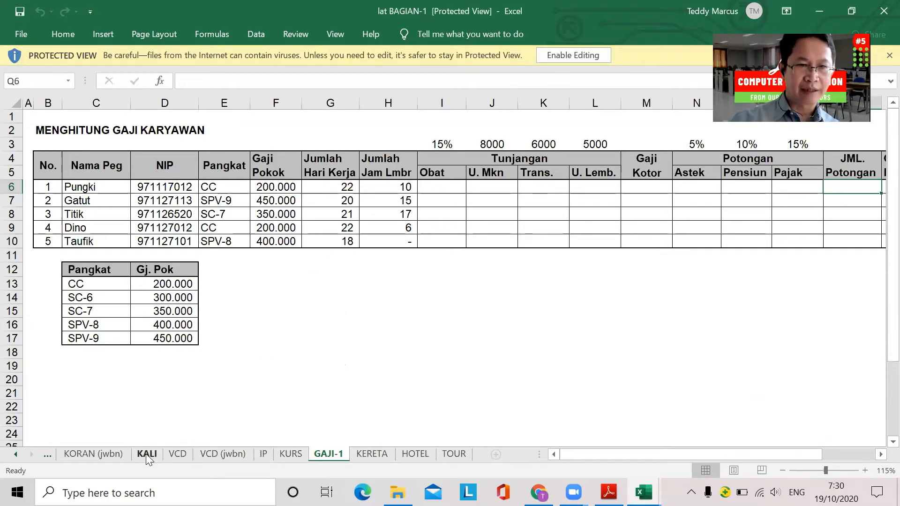
pyautogui.click(103, 455)
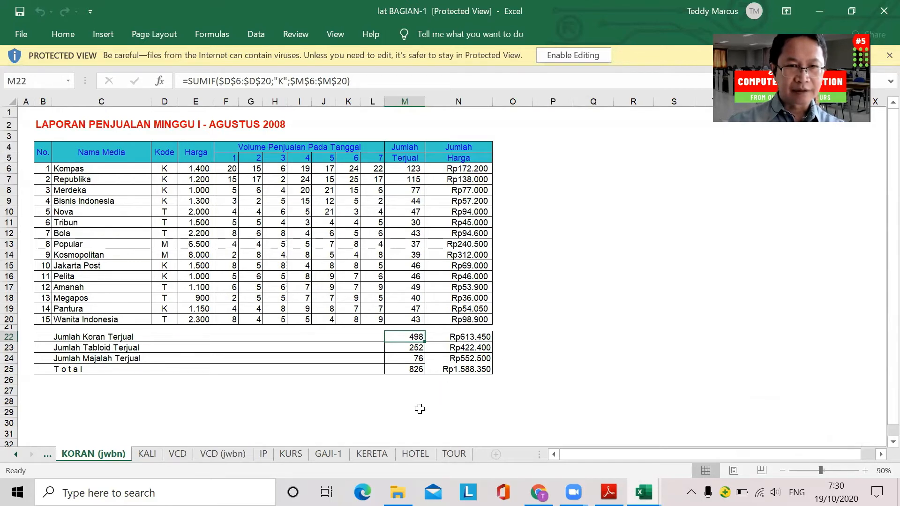
pyautogui.click(416, 453)
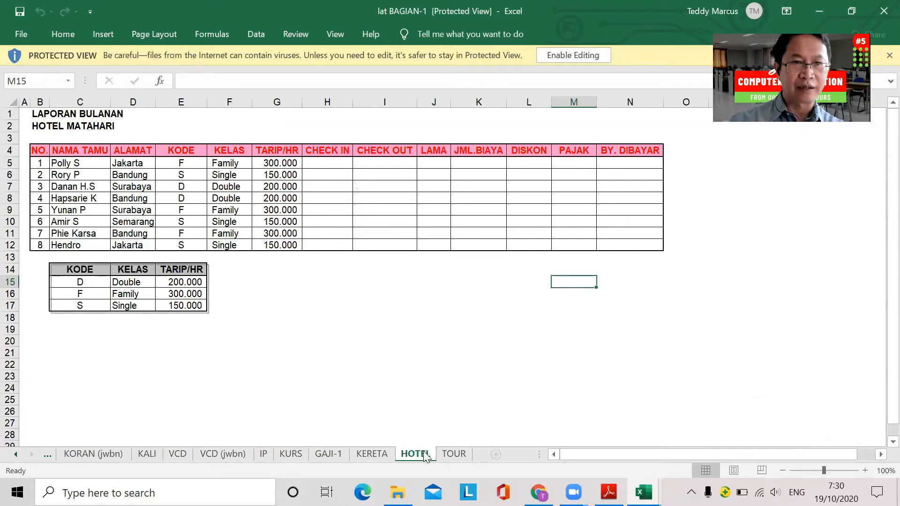
pyautogui.click(457, 455)
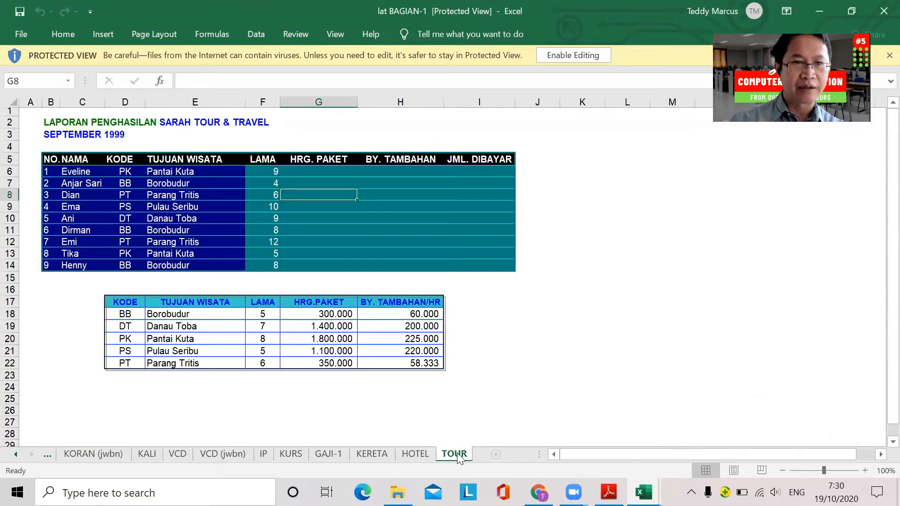
pyautogui.click(415, 454)
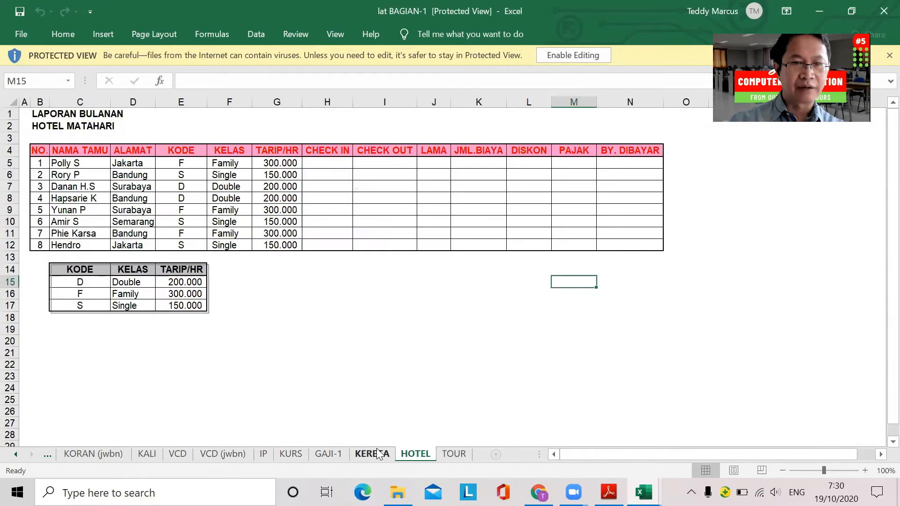
pyautogui.click(373, 454)
pyautogui.click(328, 454)
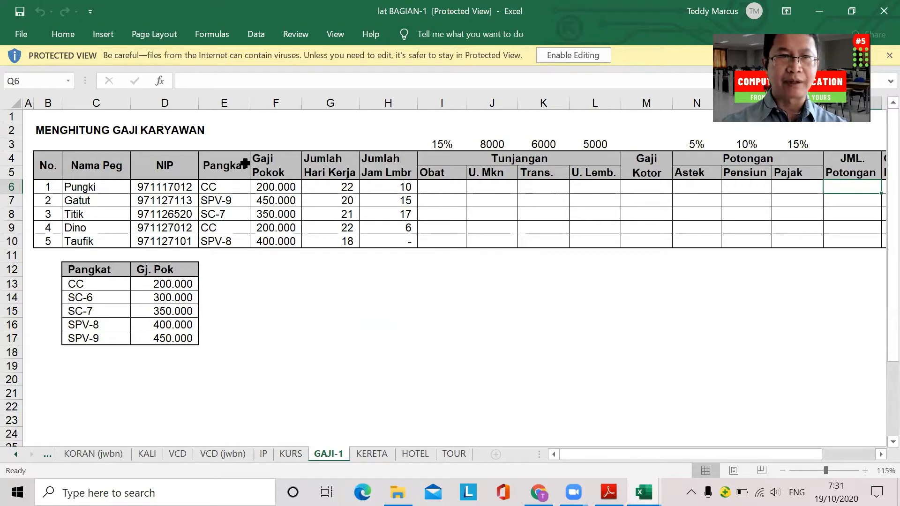
# Enable editing of the protected workbook and review the first employee's base salary, working days and overtime hours on the GAJI-1 sheet.
pyautogui.click(566, 51)
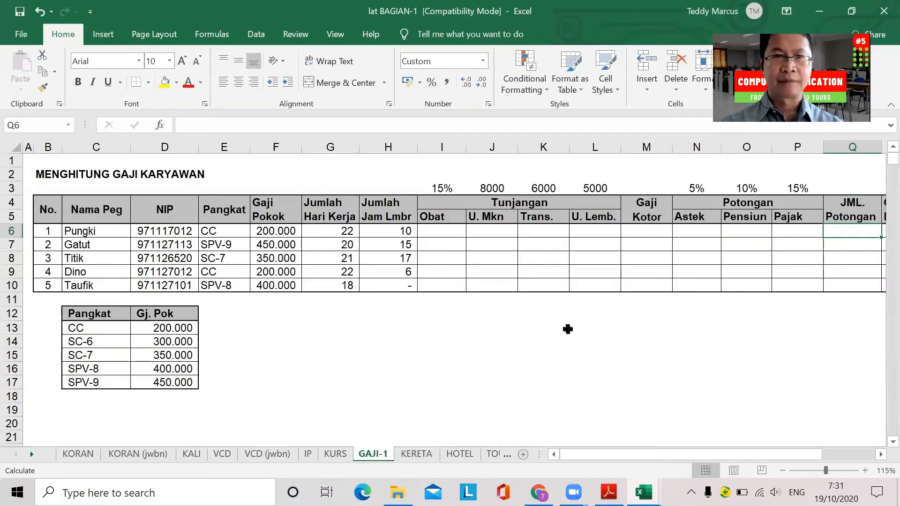
pyautogui.scroll(2, 567, 329)
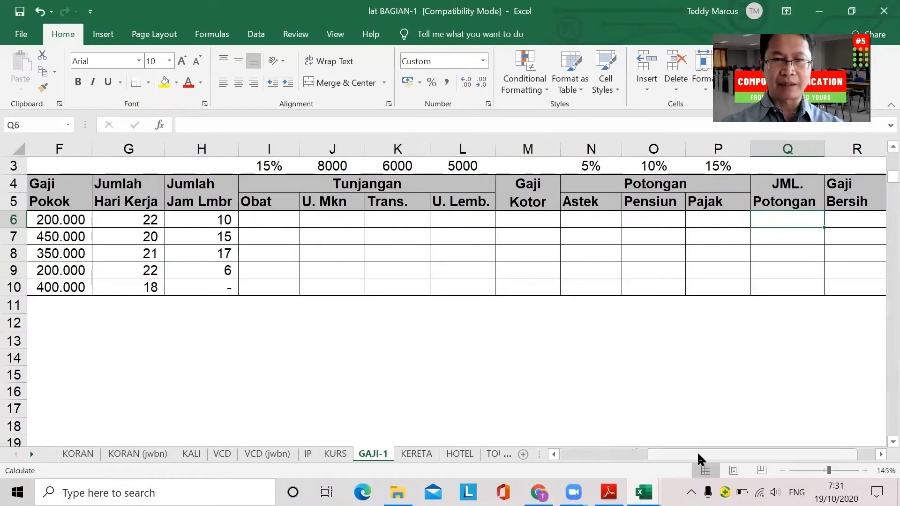
pyautogui.moveTo(697, 453); pyautogui.dragTo(569, 458)
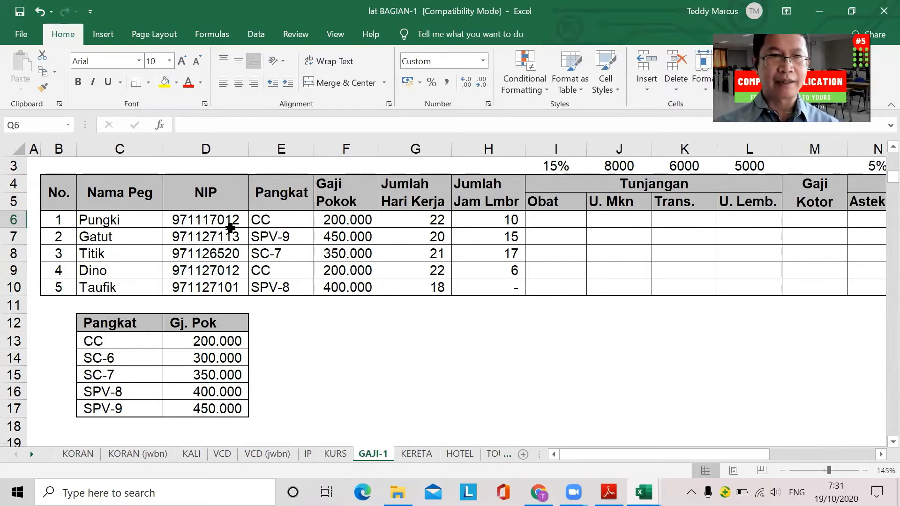
pyautogui.scroll(1, 365, 326)
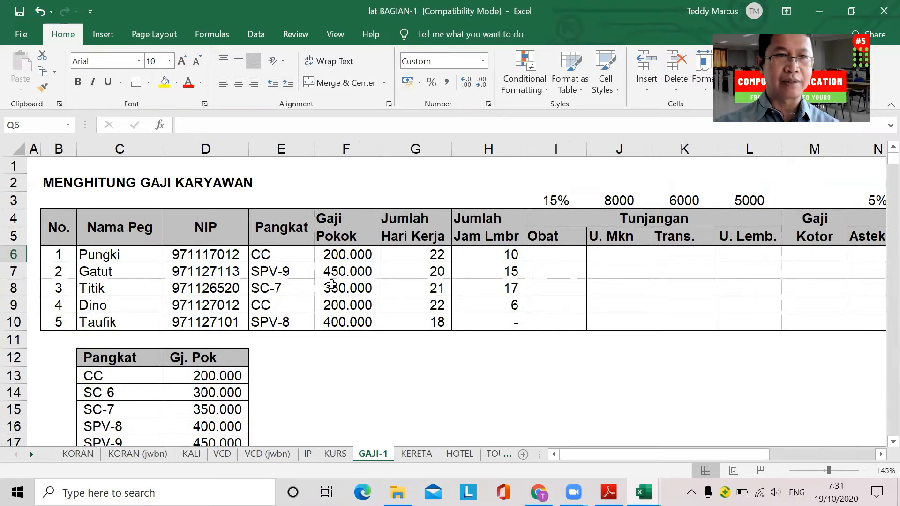
pyautogui.click(349, 256)
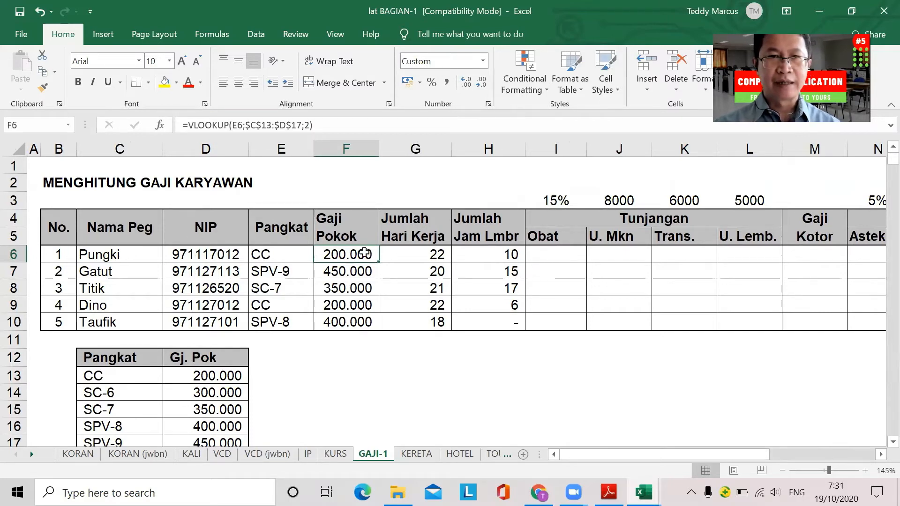
pyautogui.click(417, 258)
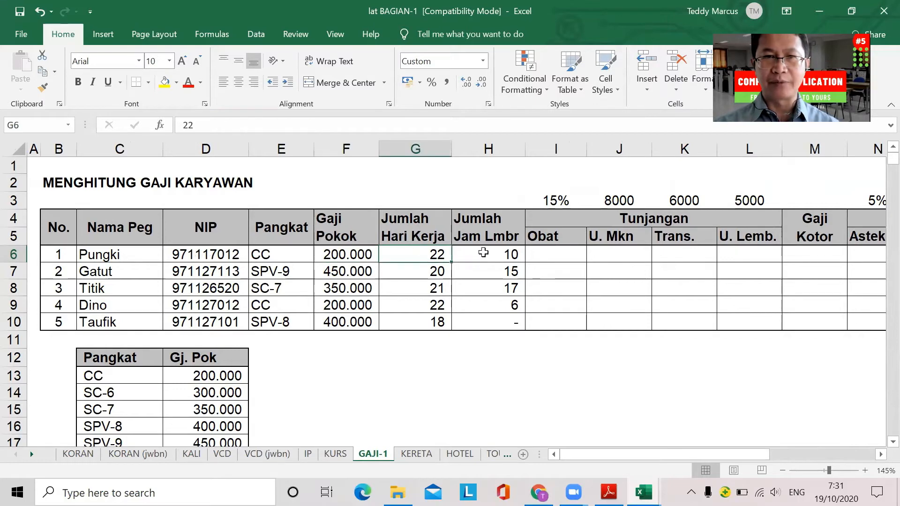
pyautogui.click(486, 255)
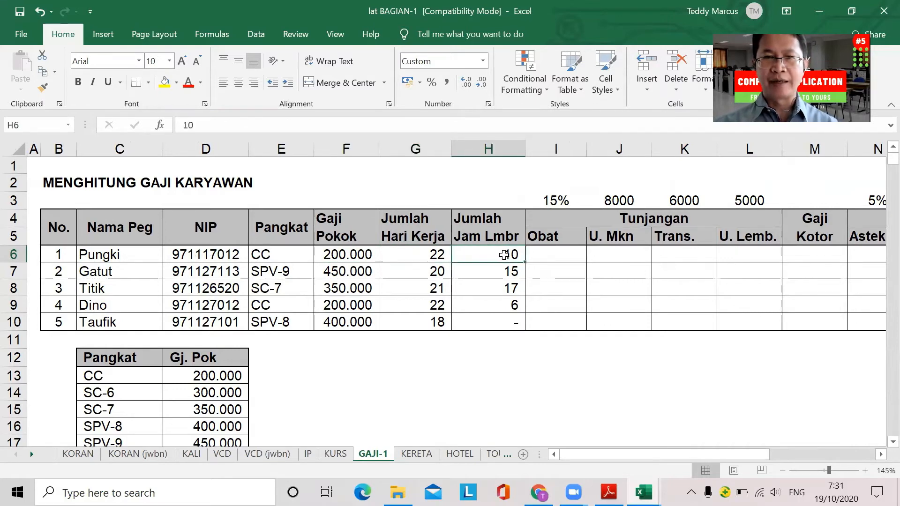
# Calculate the first employee's Obat allowance in I6 with the formula =I3*F6.
pyautogui.click(548, 254)
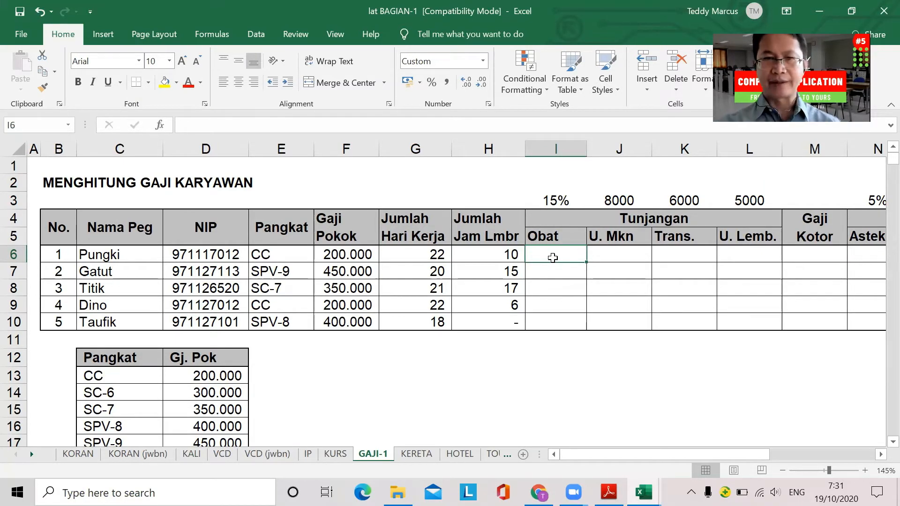
pyautogui.write('=')
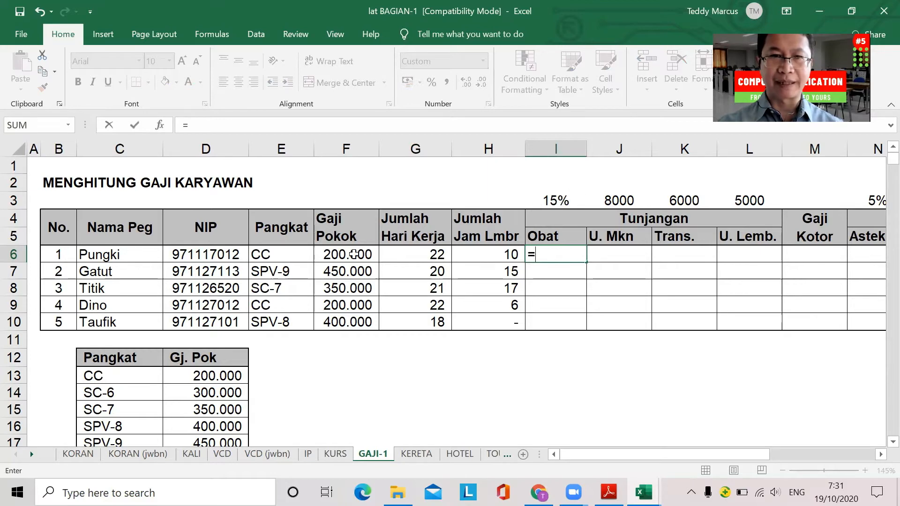
pyautogui.click(556, 201)
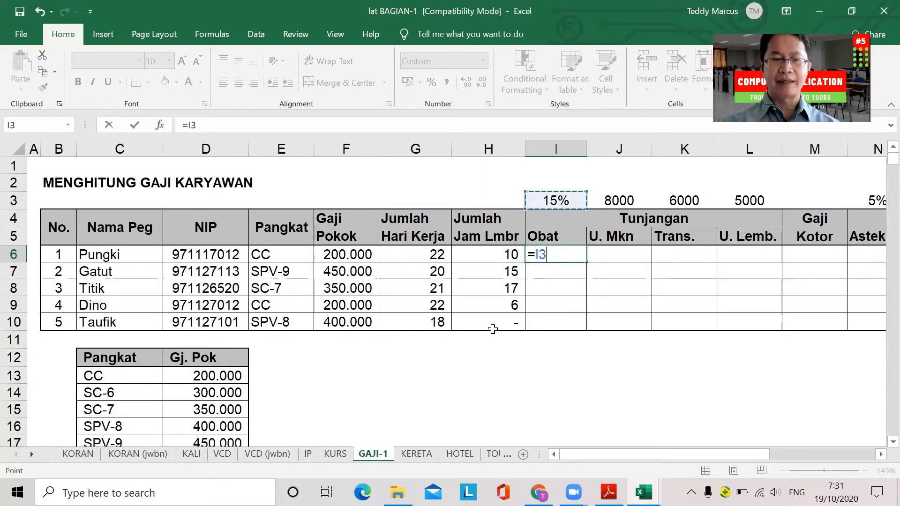
pyautogui.write('*')
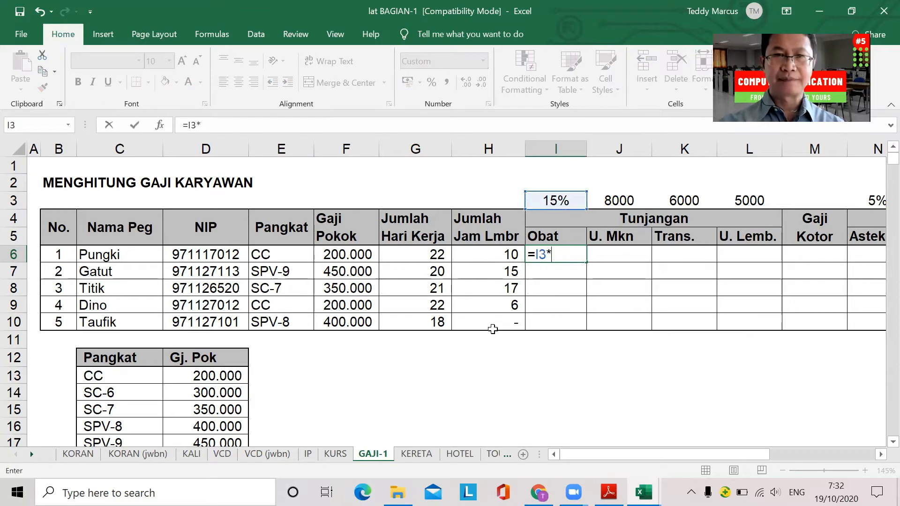
pyautogui.click(346, 255)
pyautogui.press('Return')
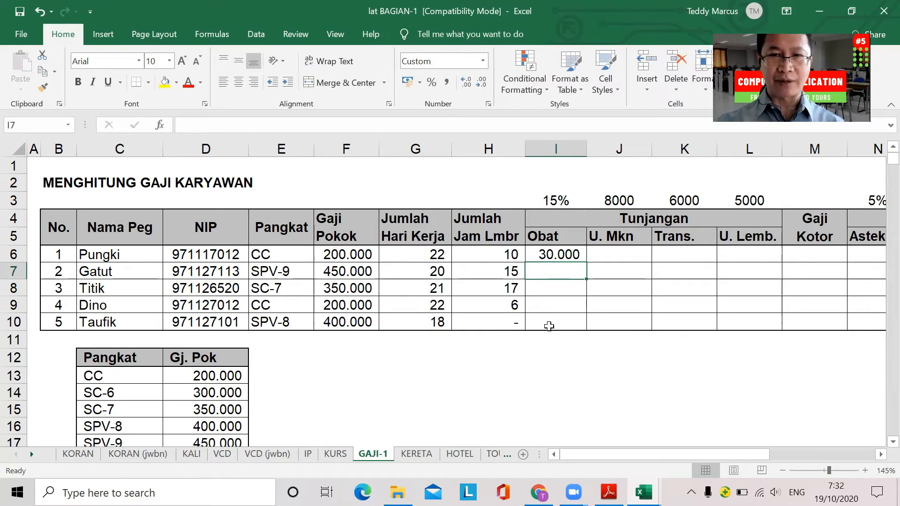
# Copy the Obat formula from I6 to the remaining employees in I7:I10.
pyautogui.click(562, 257)
pyautogui.rightClick(562, 257)
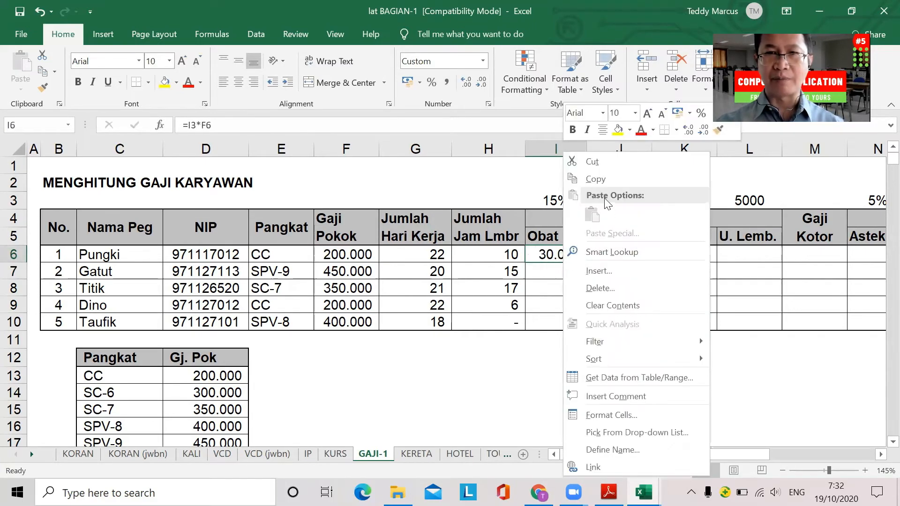
pyautogui.click(606, 181)
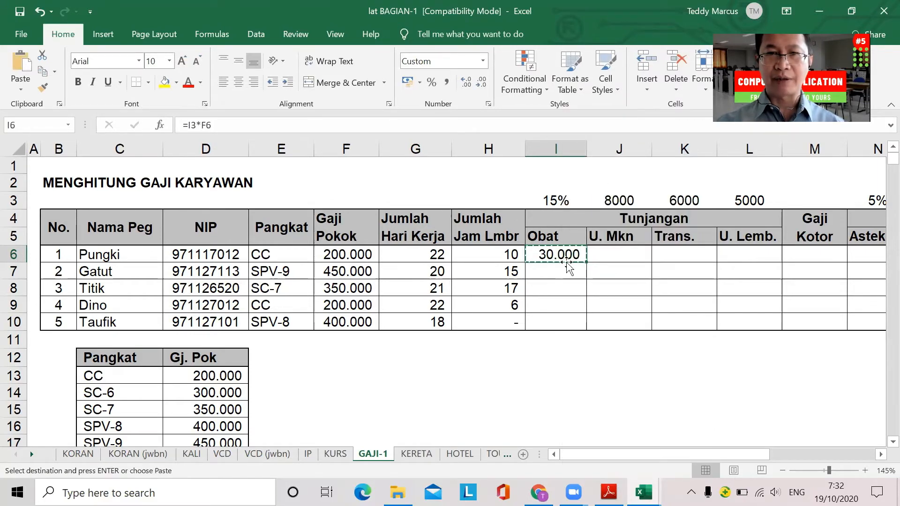
pyautogui.moveTo(564, 271); pyautogui.dragTo(563, 326)
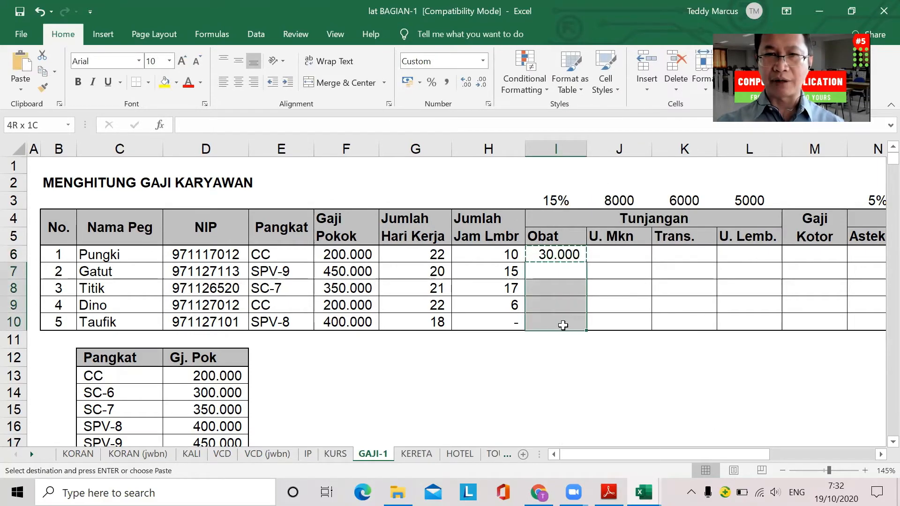
pyautogui.rightClick(557, 278)
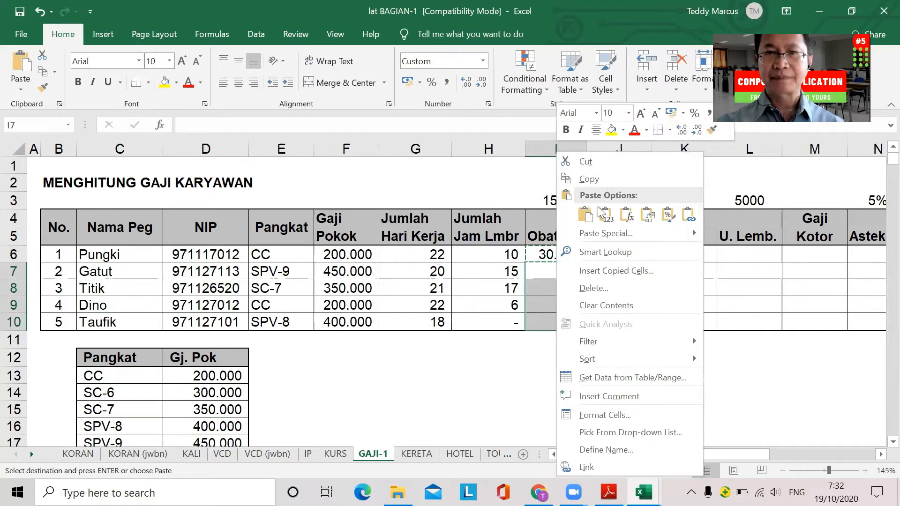
pyautogui.click(585, 215)
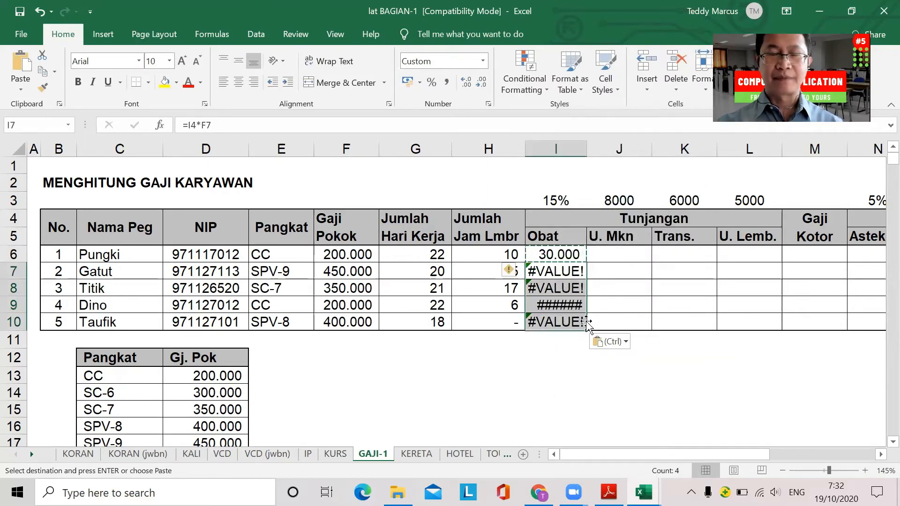
# Examine the Obat formula in I6 together with its referenced base salary in F6 and percentage in I3.
pyautogui.click(563, 254)
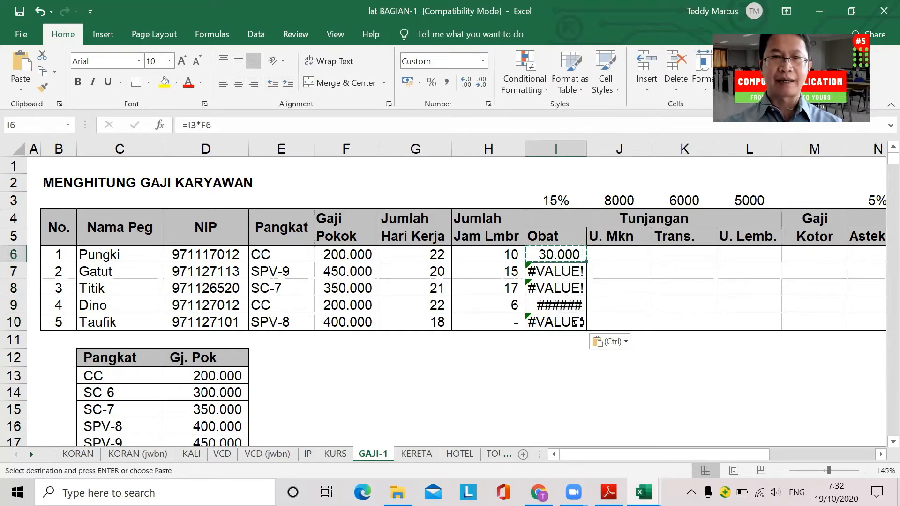
pyautogui.scroll(1, 579, 323)
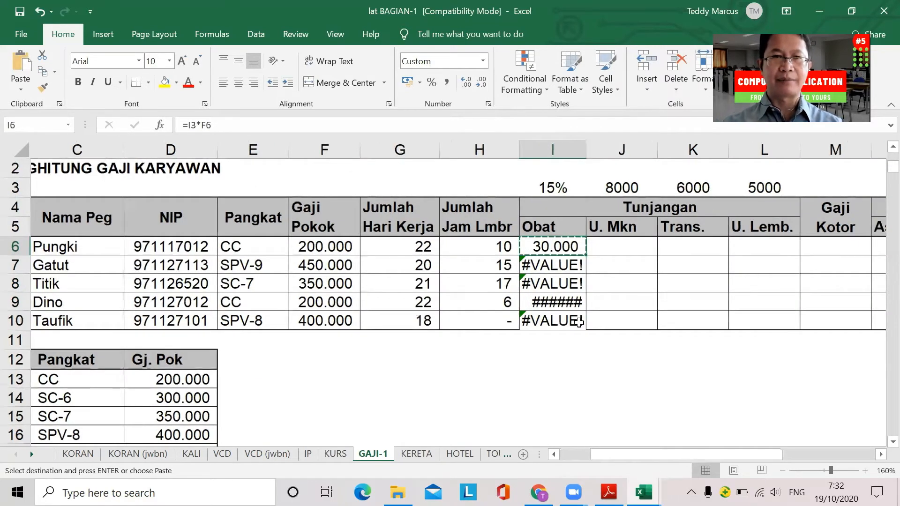
pyautogui.scroll(1, 580, 323)
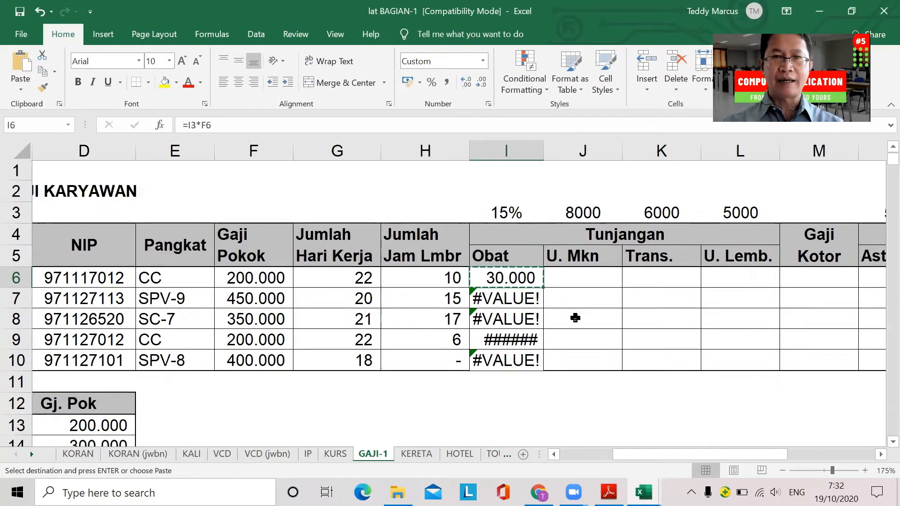
pyautogui.scroll(1, 576, 317)
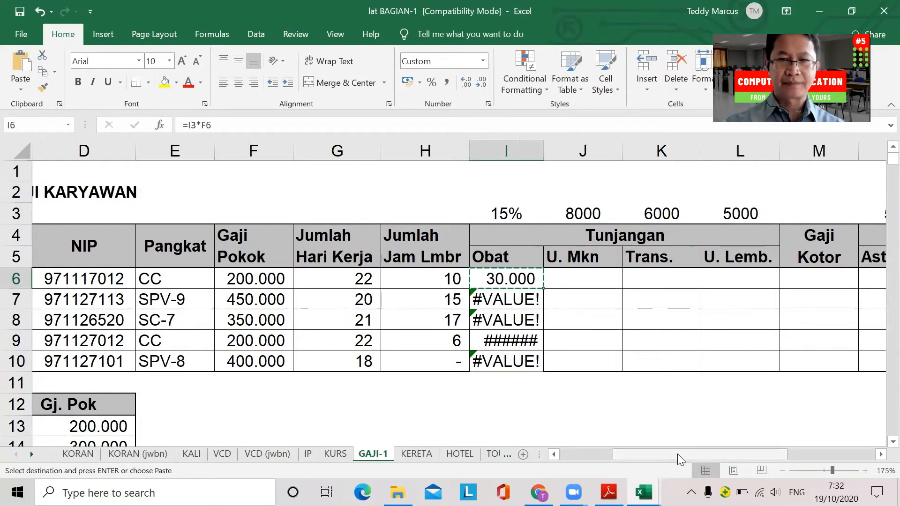
pyautogui.moveTo(676, 460); pyautogui.dragTo(598, 455)
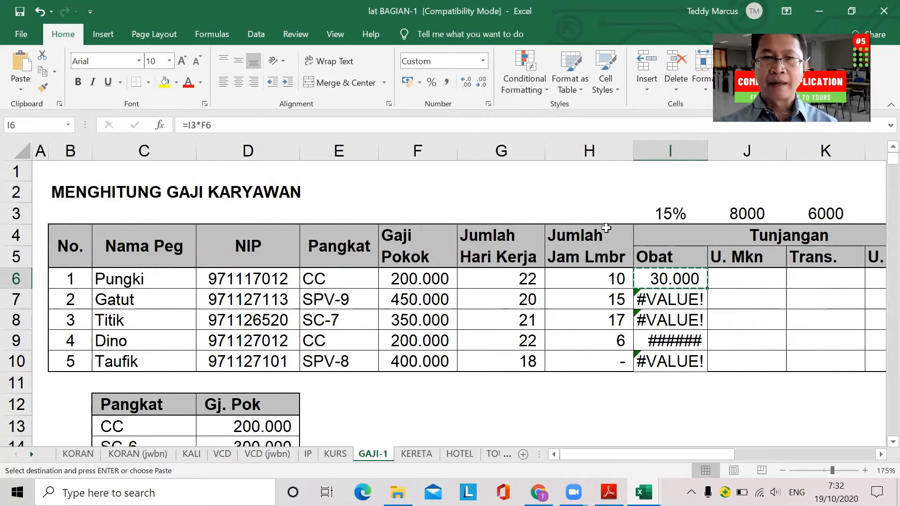
pyautogui.click(428, 280)
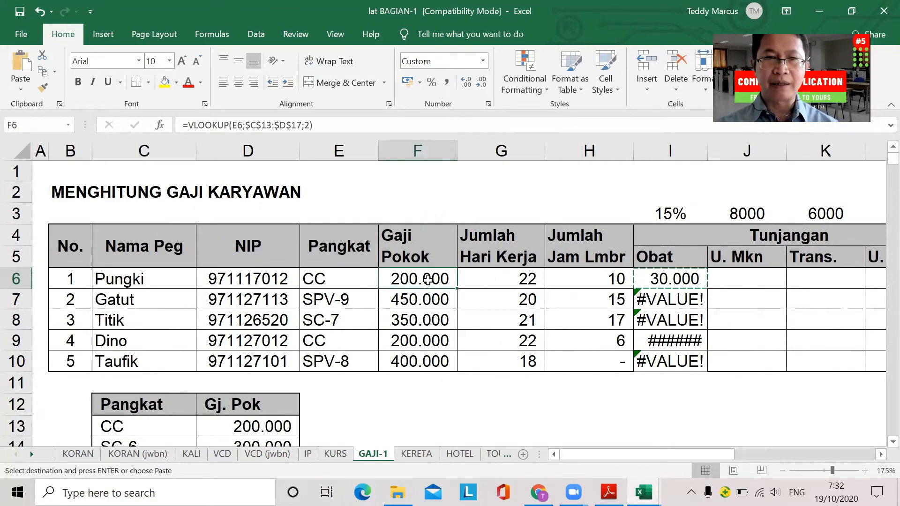
pyautogui.click(680, 212)
pyautogui.click(651, 279)
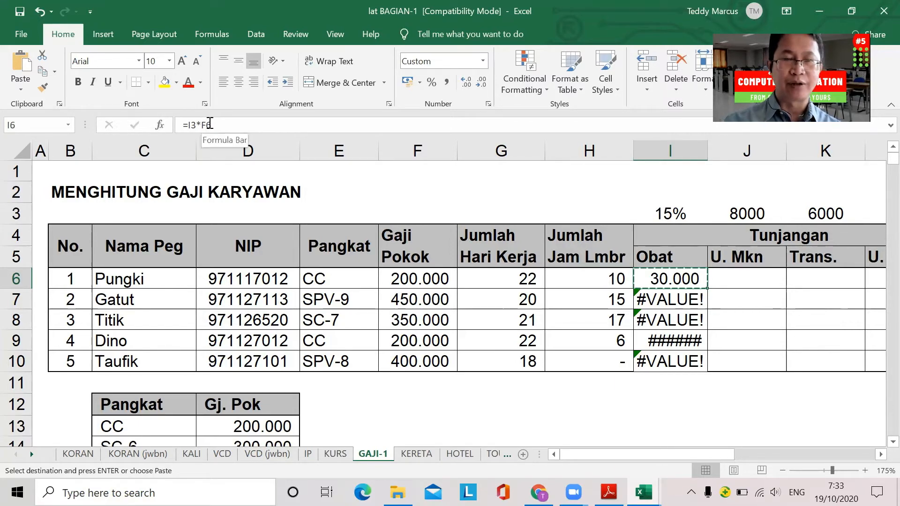
# Highlight the Obat percentage cell I3 with a yellow fill.
pyautogui.click(663, 215)
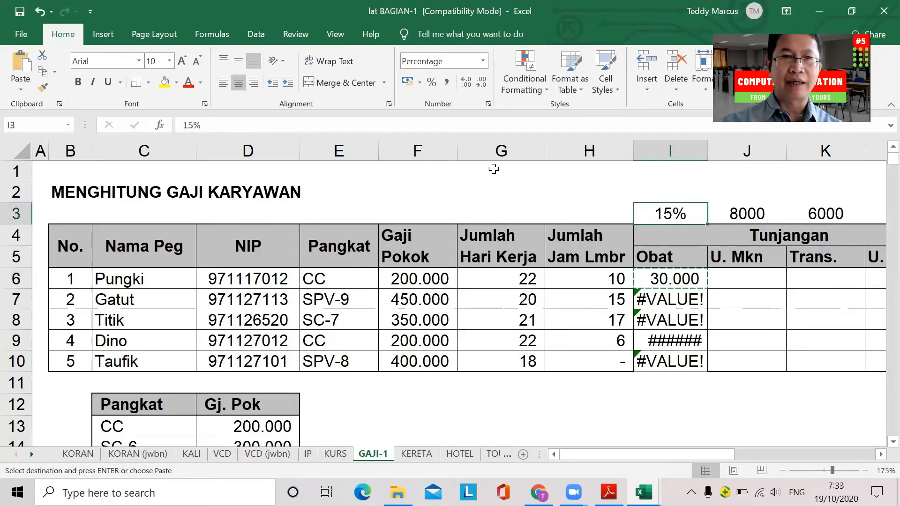
pyautogui.click(164, 82)
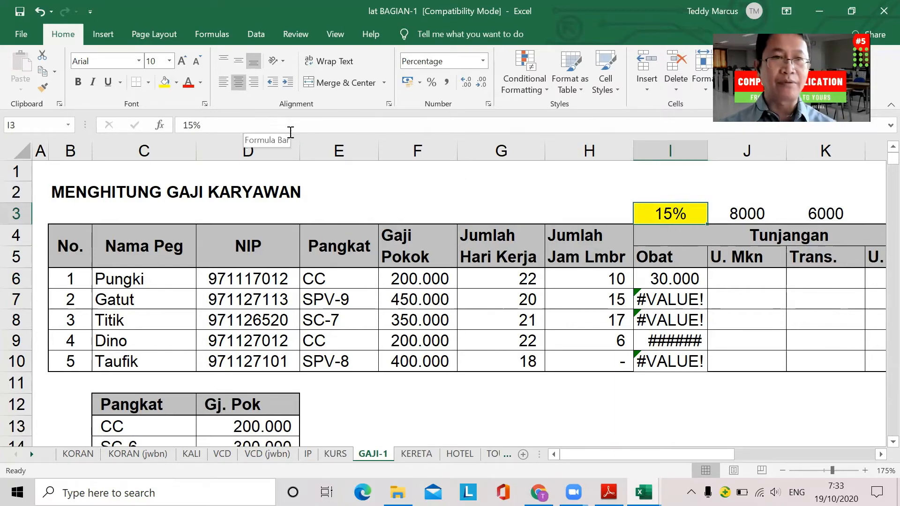
# Compare the copied Obat formulas in I7:I10 with the original in I6 and check which cells they reference.
pyautogui.click(649, 299)
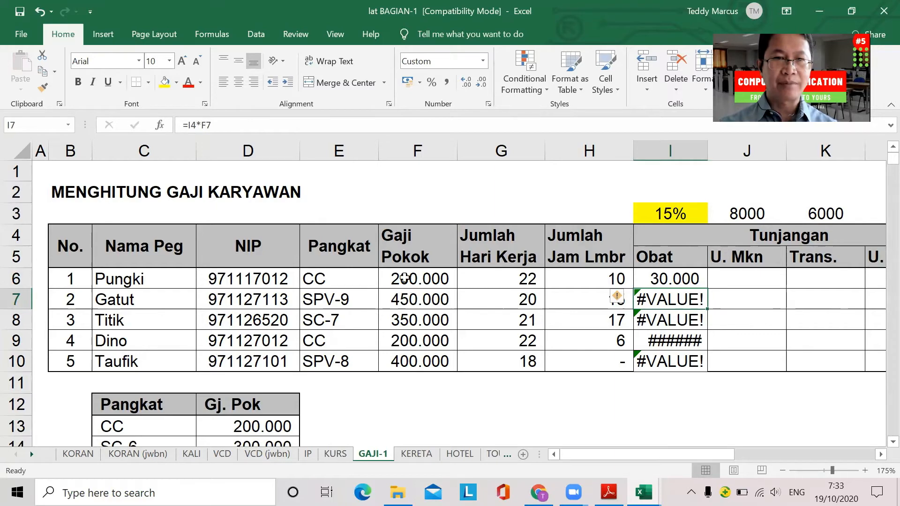
pyautogui.click(412, 303)
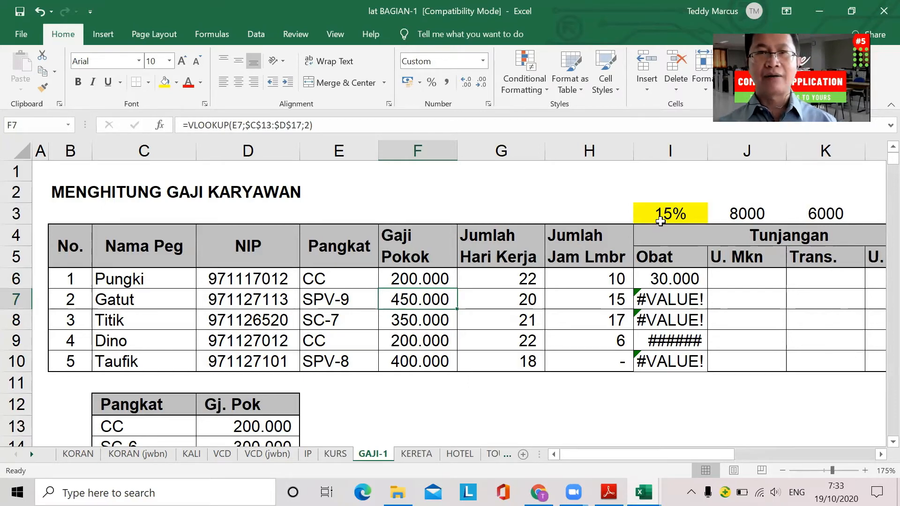
pyautogui.click(673, 278)
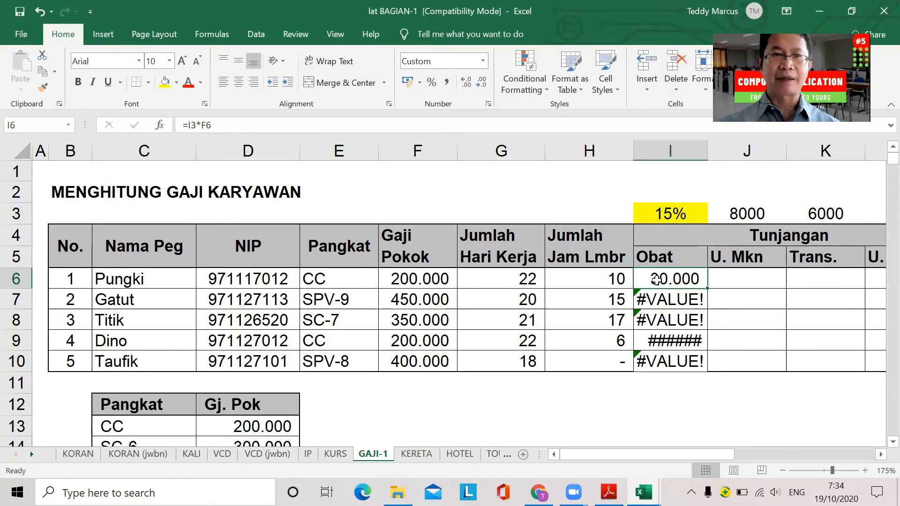
pyautogui.click(670, 301)
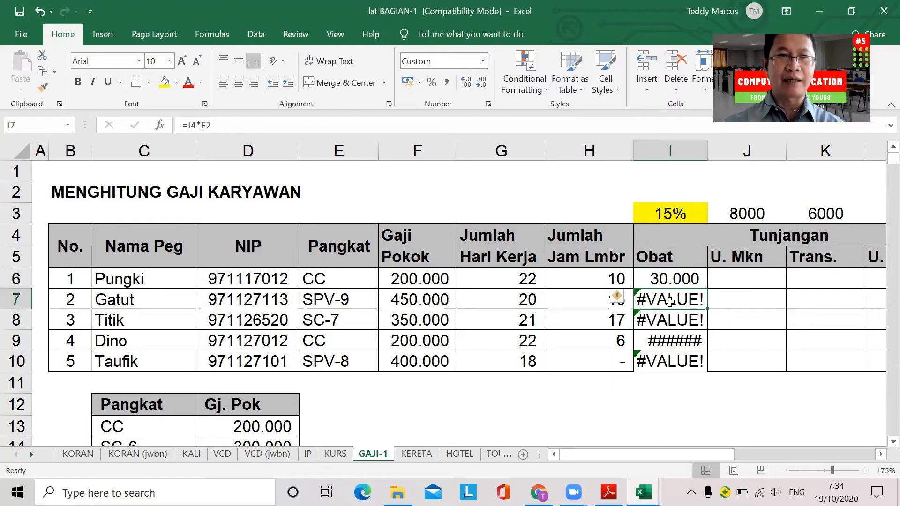
pyautogui.click(671, 240)
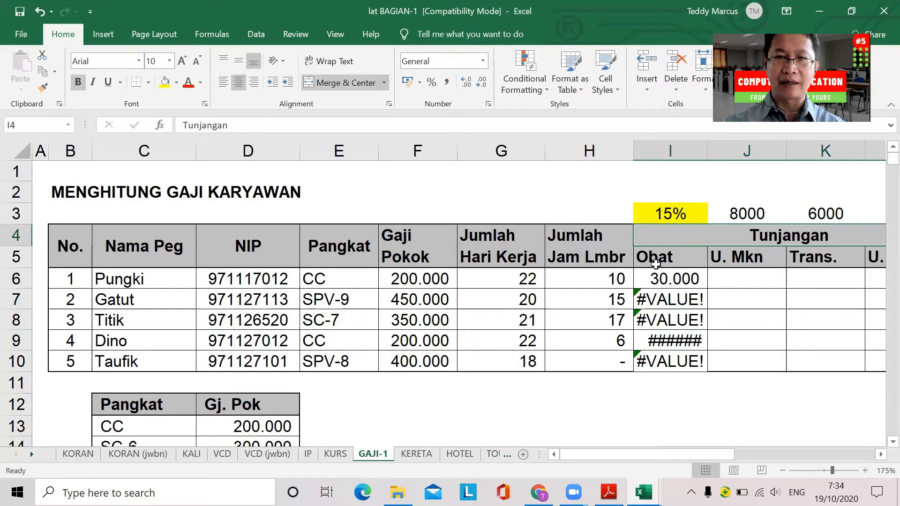
pyautogui.click(662, 320)
pyautogui.click(662, 341)
pyautogui.click(662, 357)
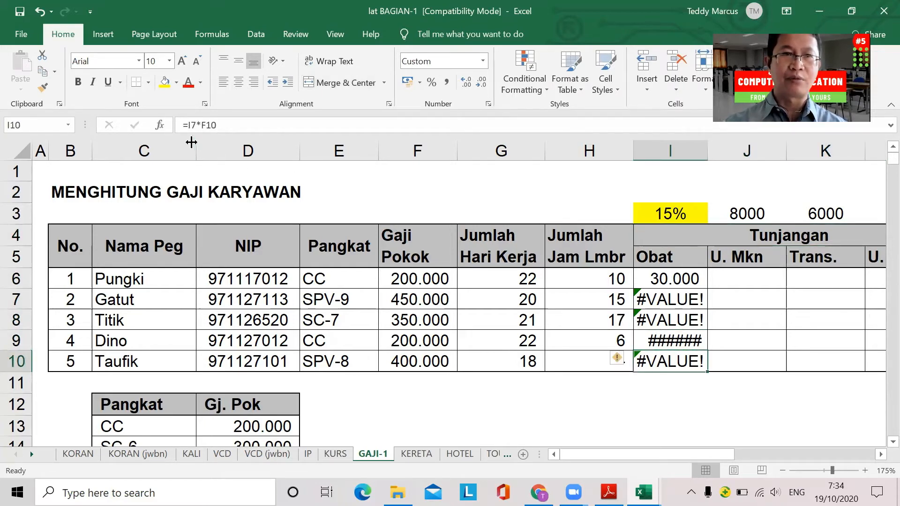
# Make the Obat percentage reference absolute in the I6 formula so that it reads =$I$3*F6.
pyautogui.click(667, 282)
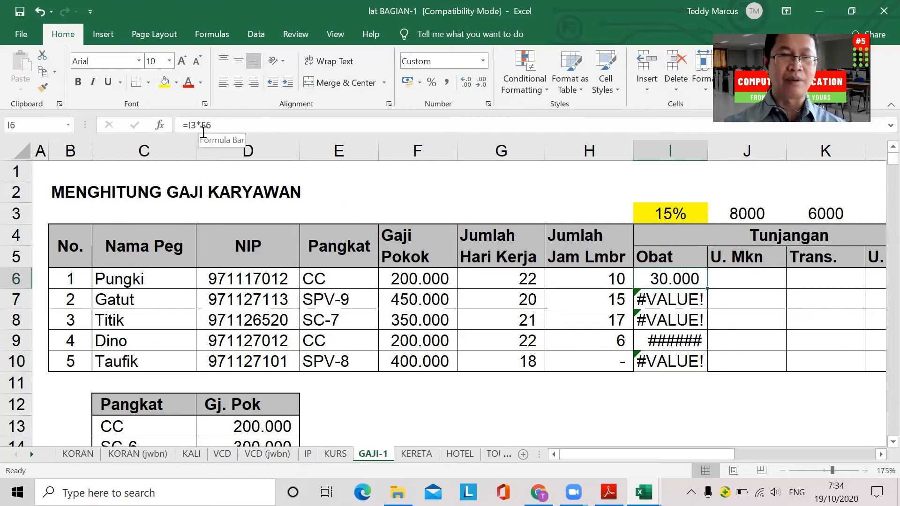
pyautogui.click(190, 124)
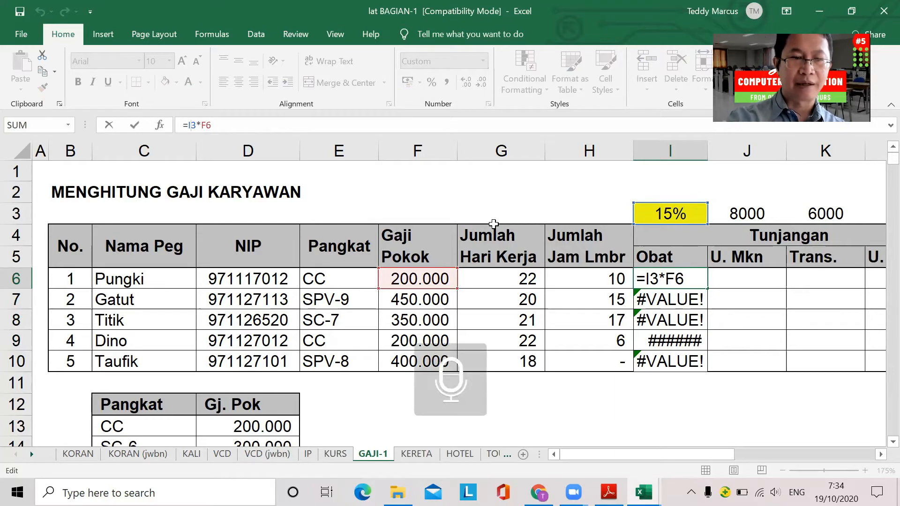
pyautogui.press('F4')
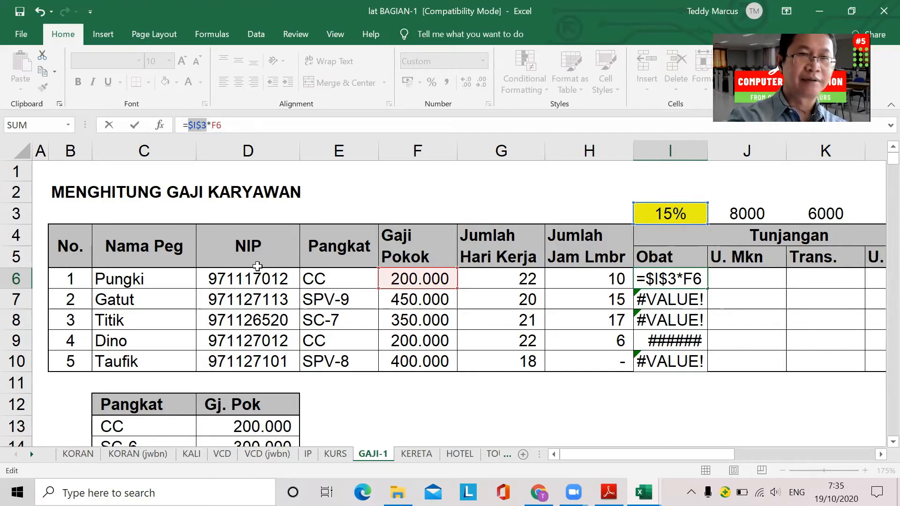
pyautogui.press('F4')
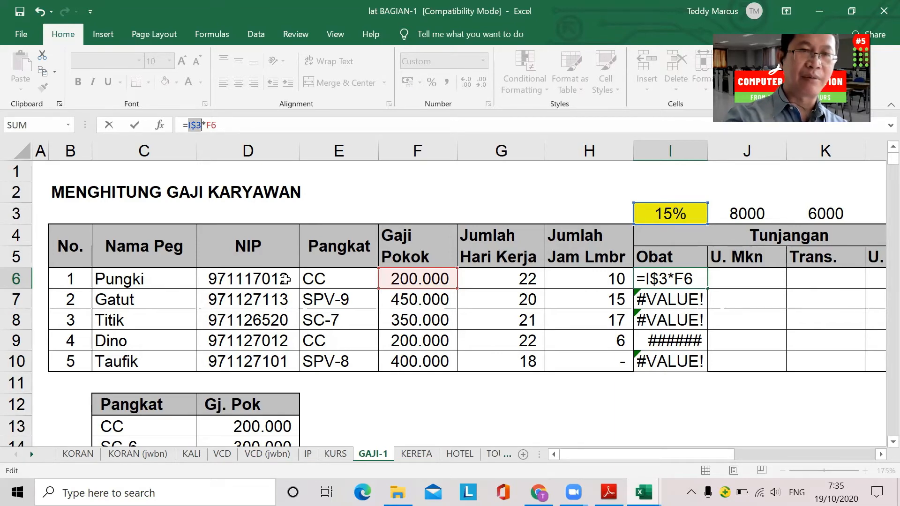
pyautogui.press('F4')
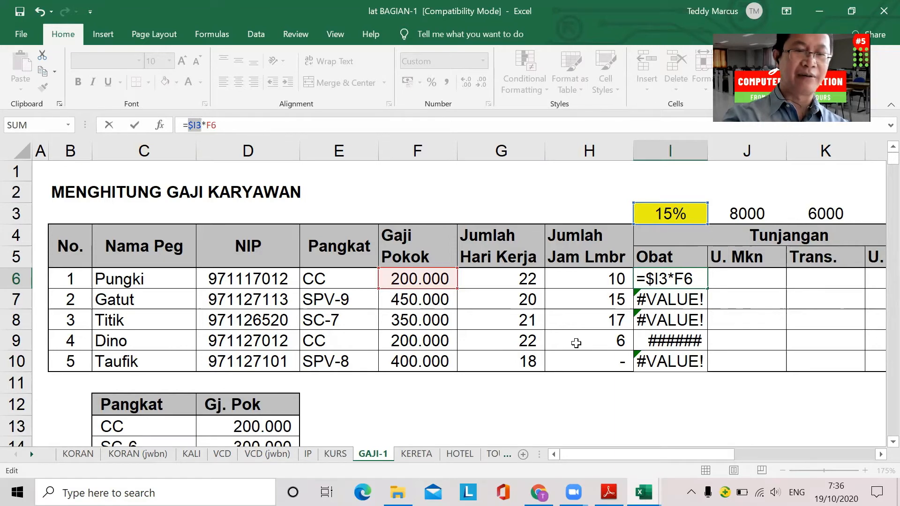
pyautogui.press('F4')
pyautogui.press('F4')
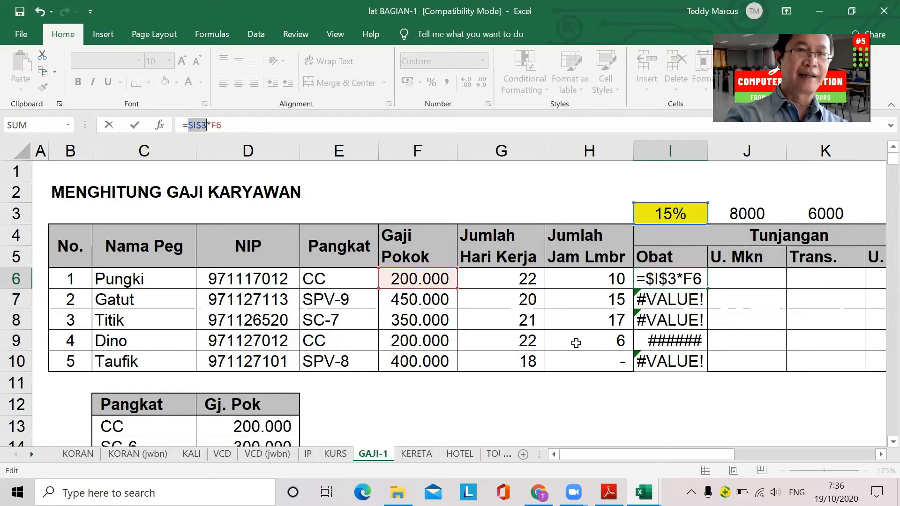
pyautogui.press('Return')
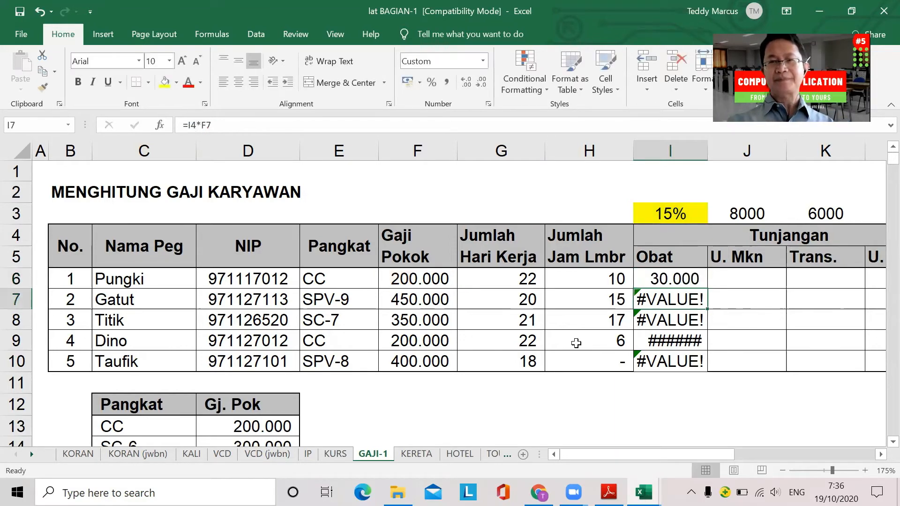
# Copy the corrected Obat formula from I6 and paste it over the formulas in I7:I10.
pyautogui.click(670, 283)
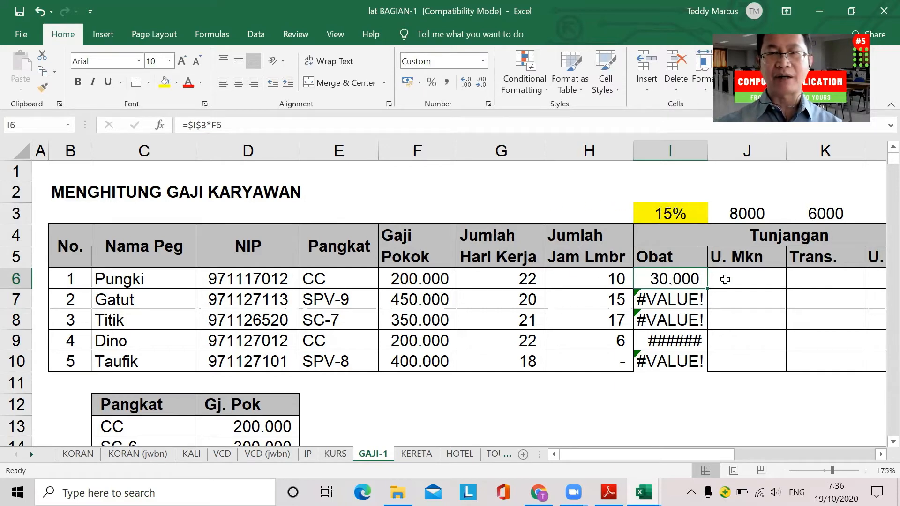
pyautogui.rightClick(685, 280)
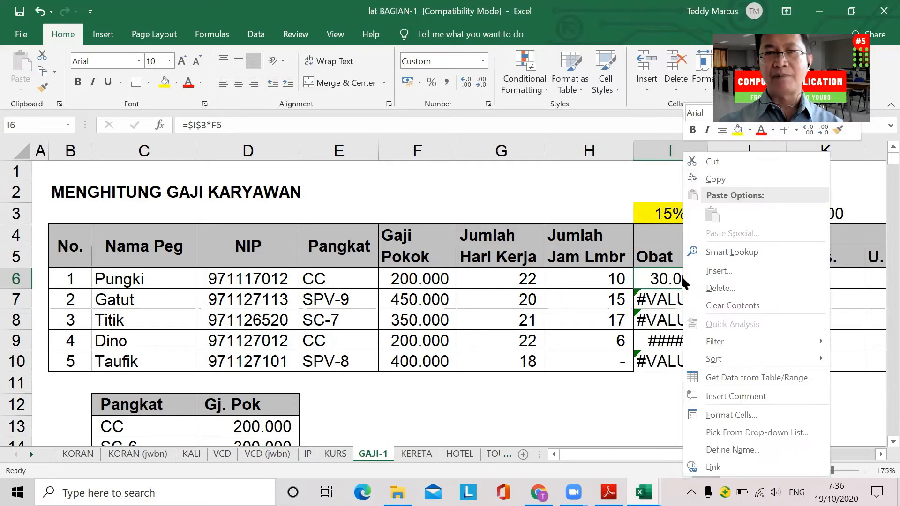
pyautogui.click(717, 179)
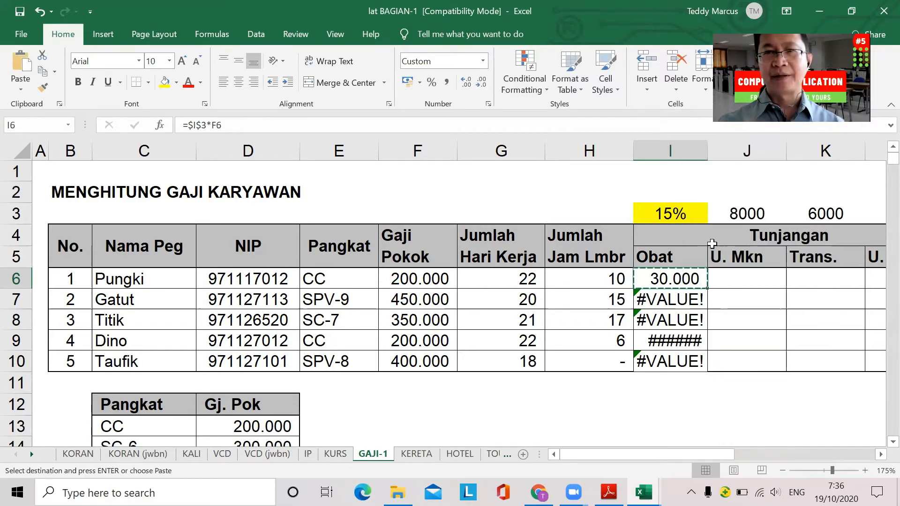
pyautogui.moveTo(670, 299); pyautogui.dragTo(670, 360)
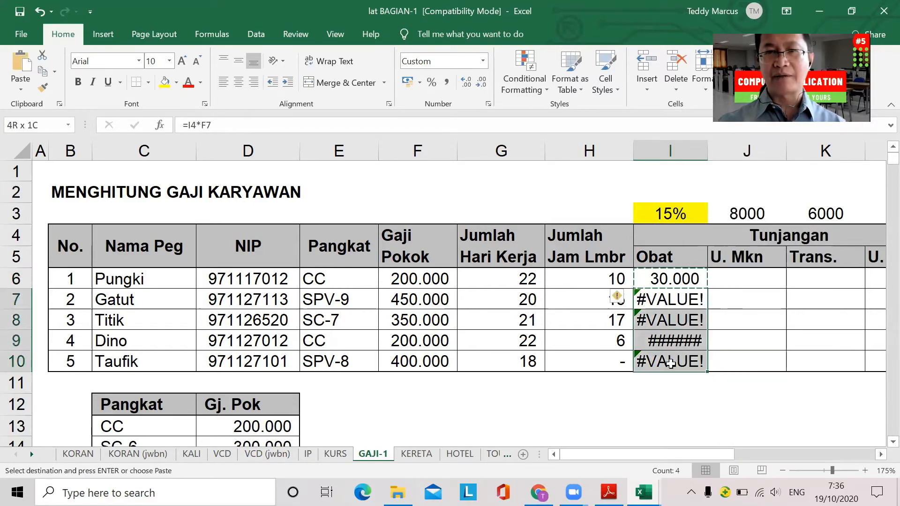
pyautogui.rightClick(677, 299)
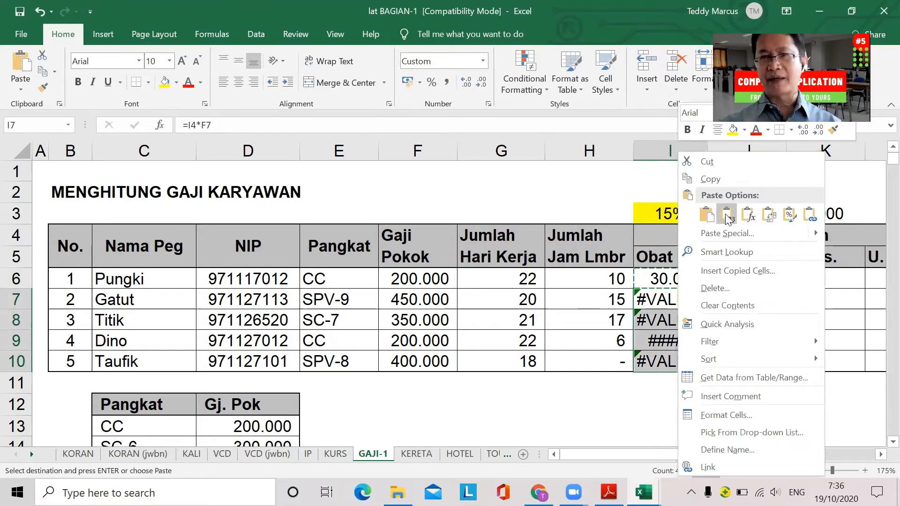
pyautogui.click(708, 216)
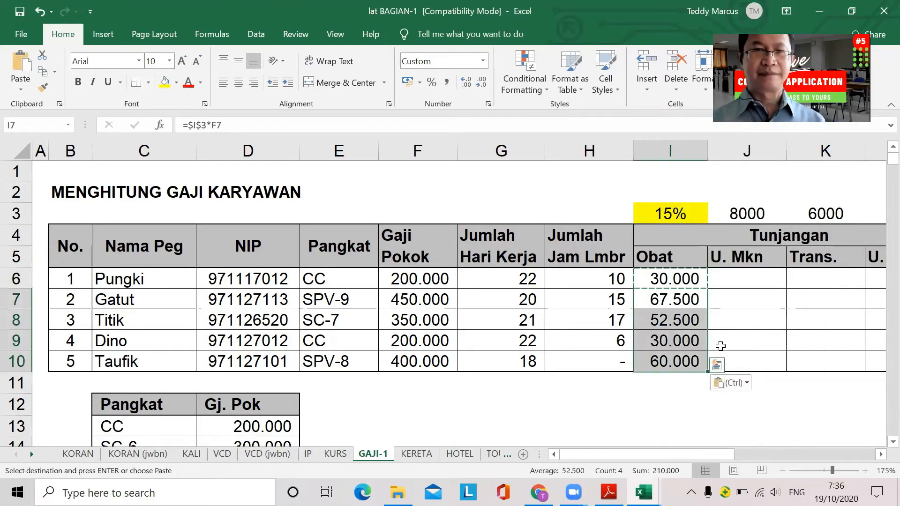
# Check the cell references in each pasted Obat formula from I7 through I10.
pyautogui.click(652, 299)
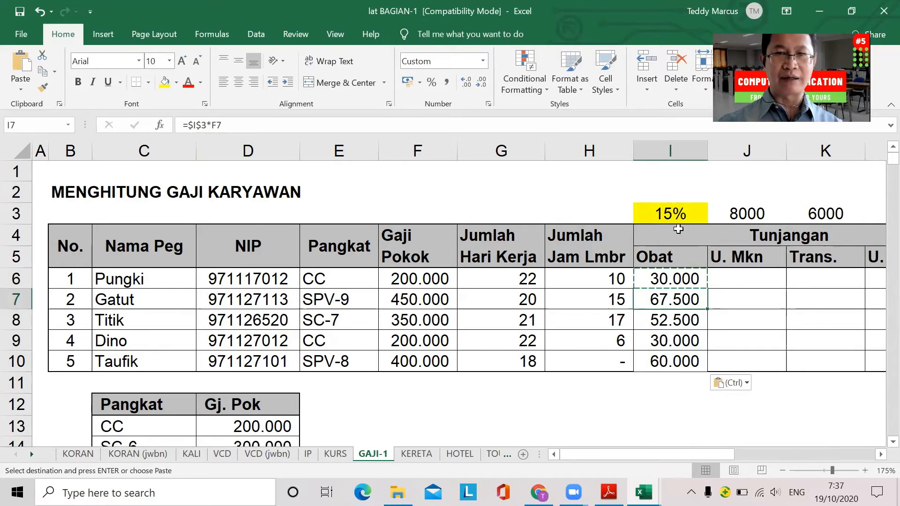
pyautogui.click(645, 327)
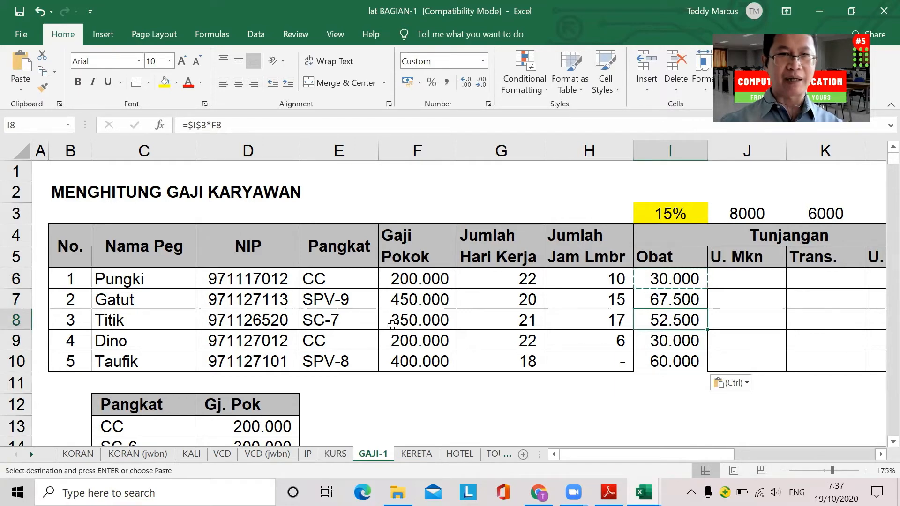
pyautogui.click(685, 340)
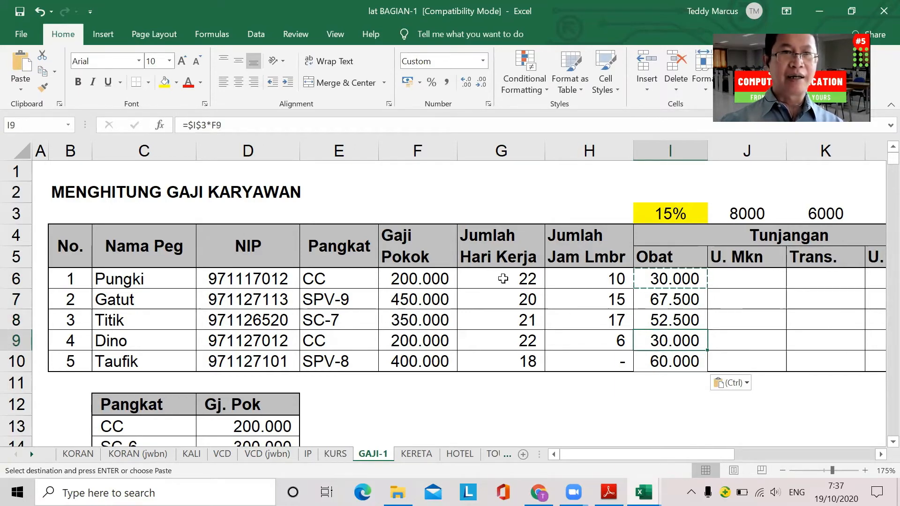
pyautogui.click(654, 361)
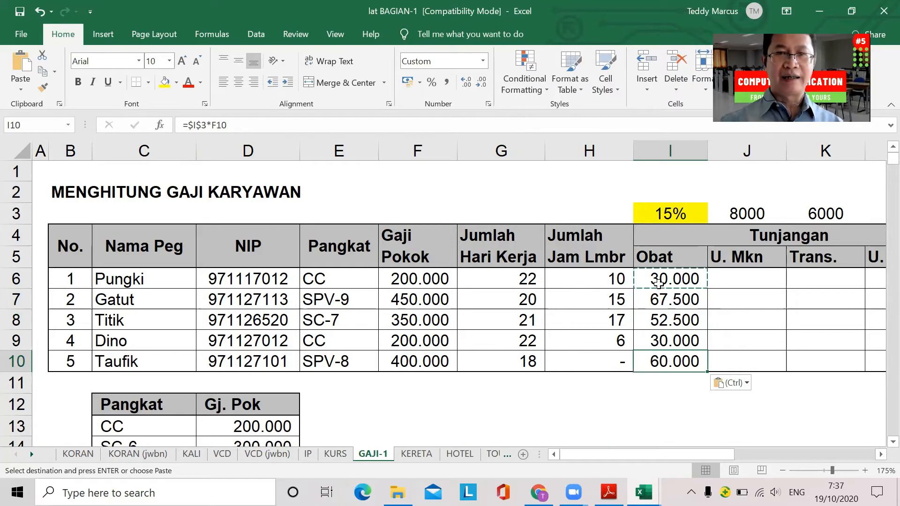
# Enter the U. Mkn allowance formula =$J$3*G6 in J6, using an absolute reference to the rate in J3.
pyautogui.click(738, 283)
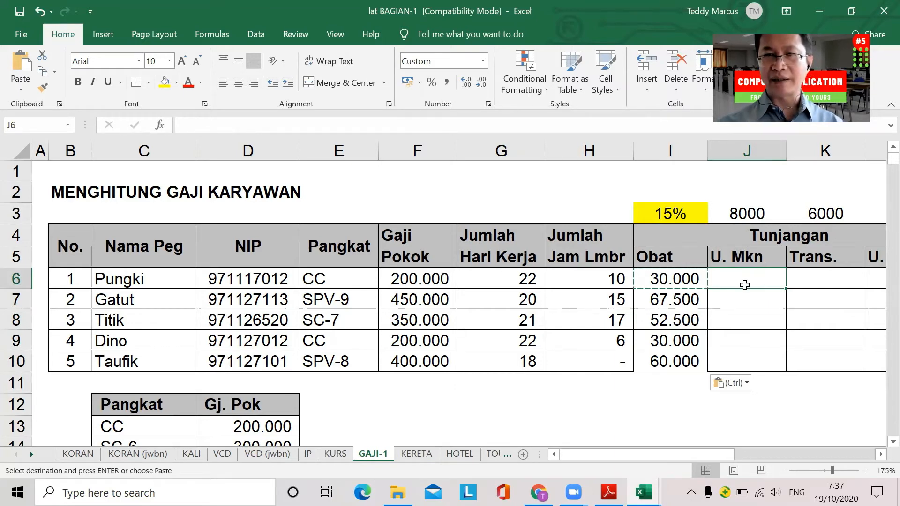
pyautogui.write('=')
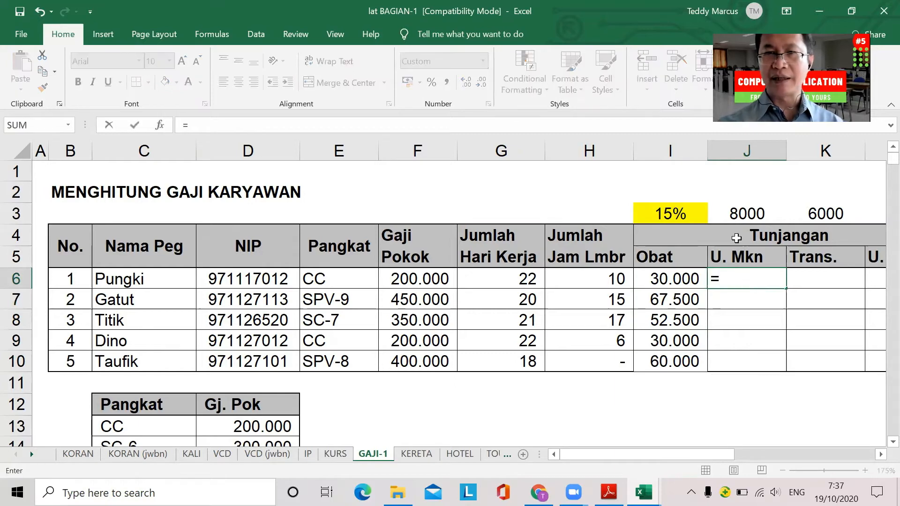
pyautogui.click(739, 215)
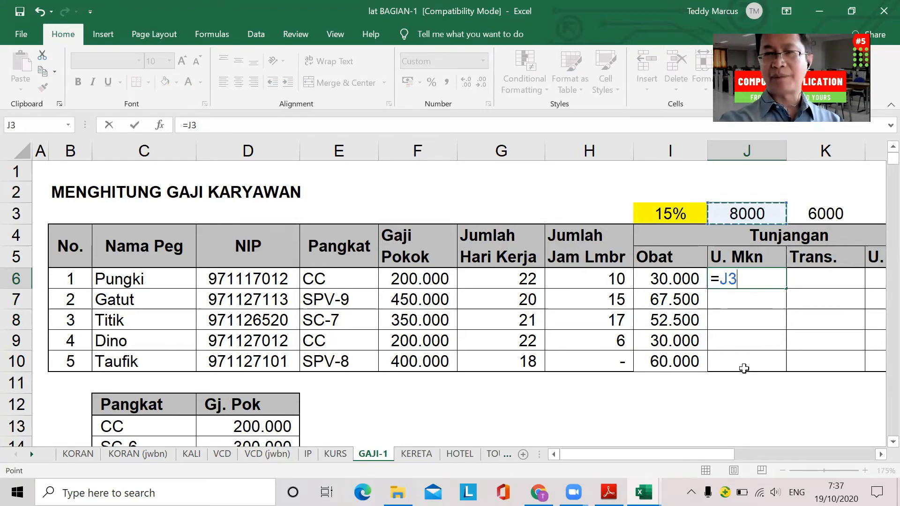
pyautogui.press('F4')
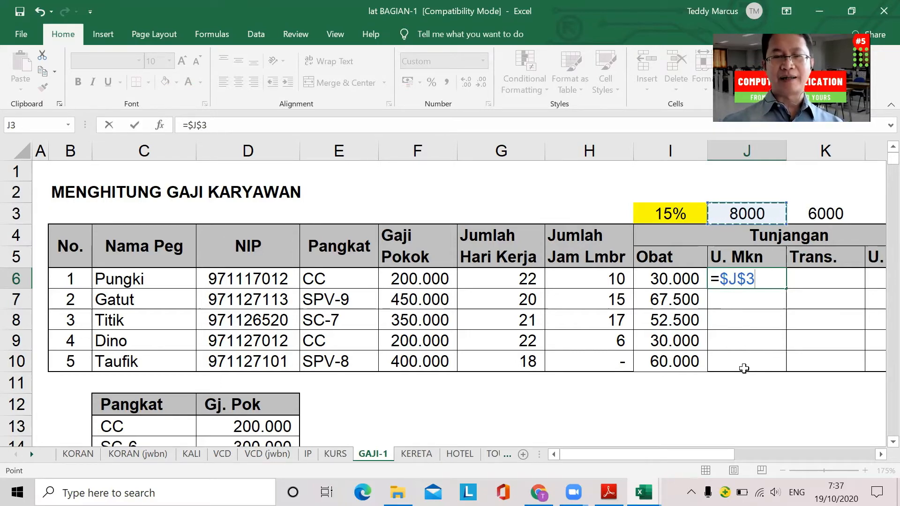
pyautogui.write('*')
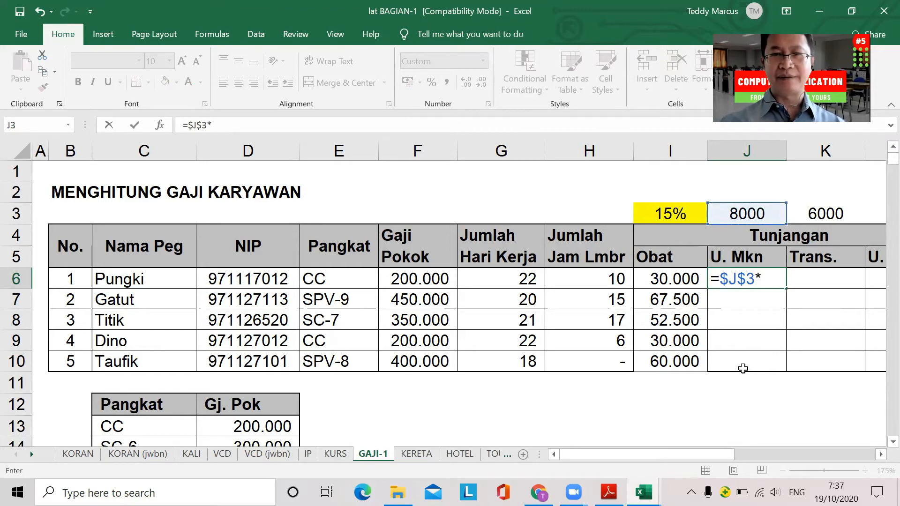
pyautogui.click(491, 279)
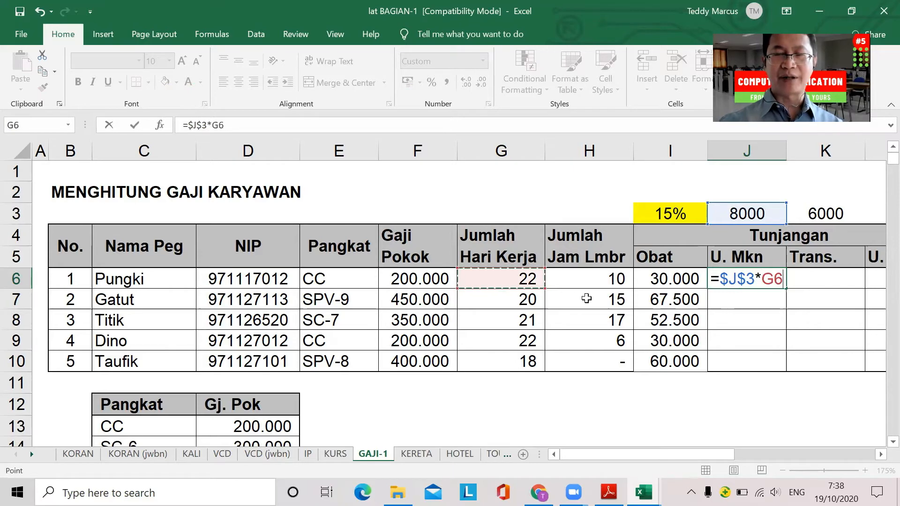
pyautogui.press('Return')
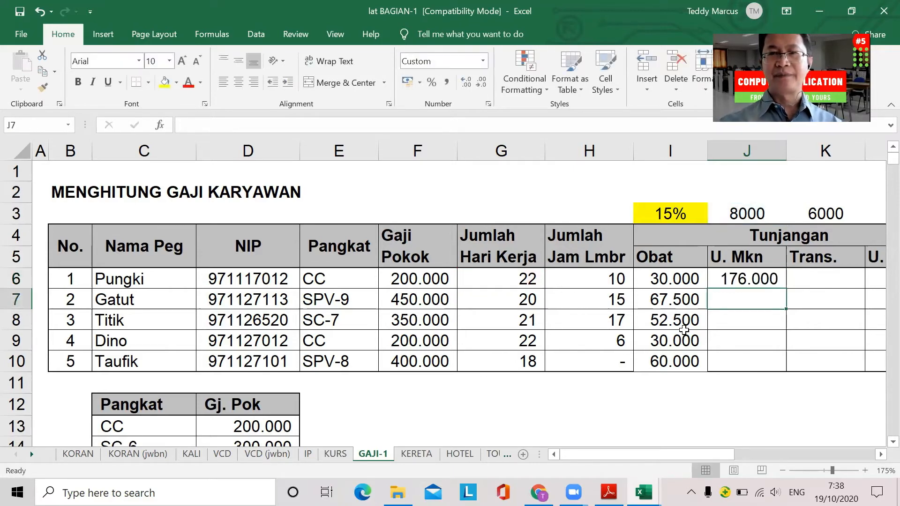
# Fill the U. Mkn formula from J6 down through J10, undoing the first fill and repeating it.
pyautogui.click(759, 278)
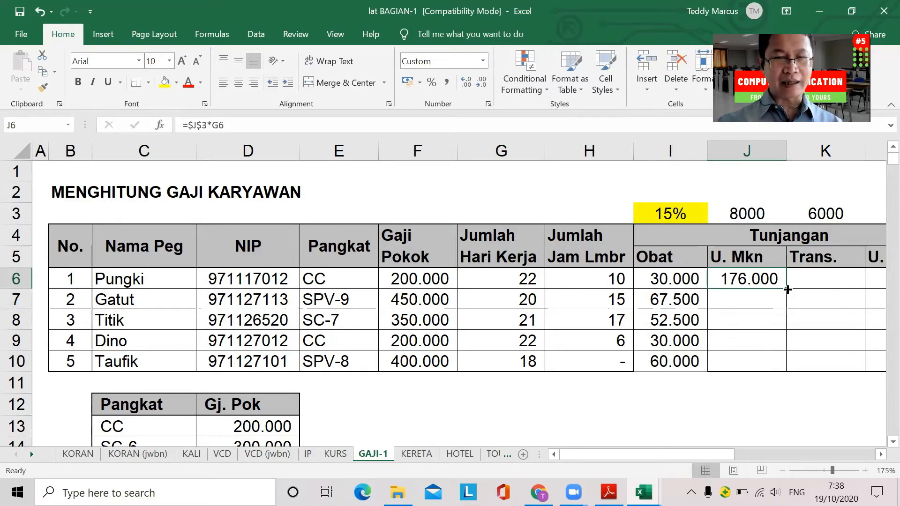
pyautogui.moveTo(787, 290); pyautogui.dragTo(792, 372)
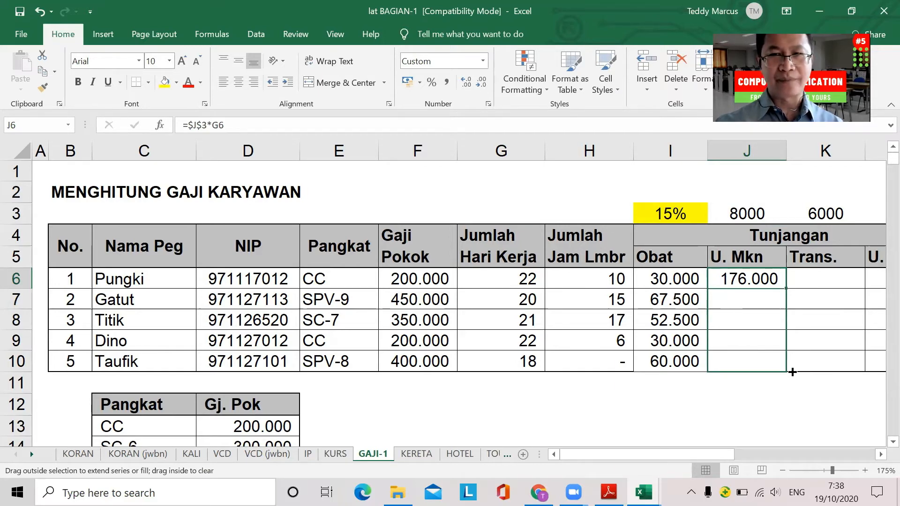
pyautogui.moveTo(792, 371); pyautogui.dragTo(791, 371)
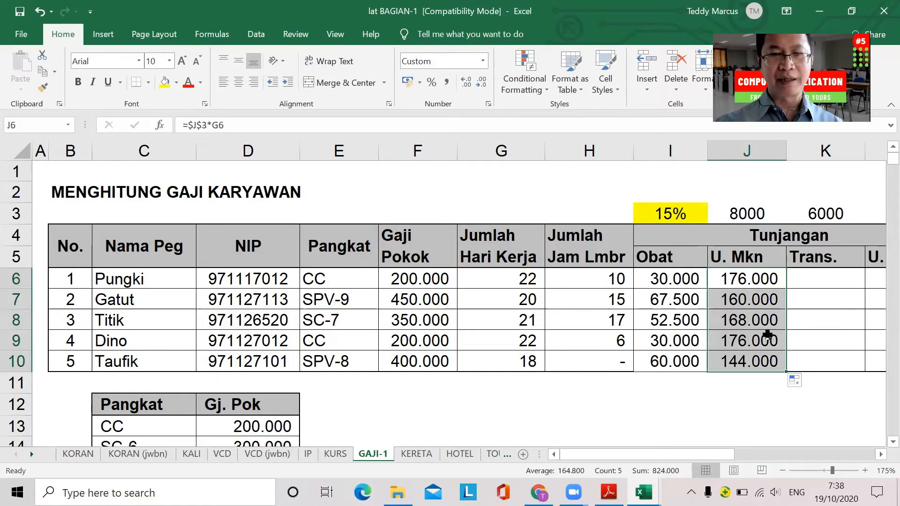
pyautogui.hotkey('ctrl', 'z')
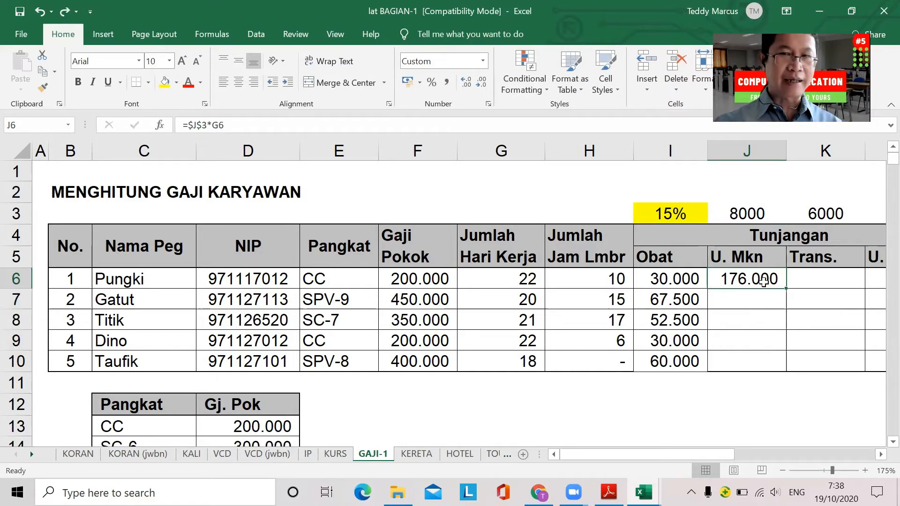
pyautogui.doubleClick(786, 289)
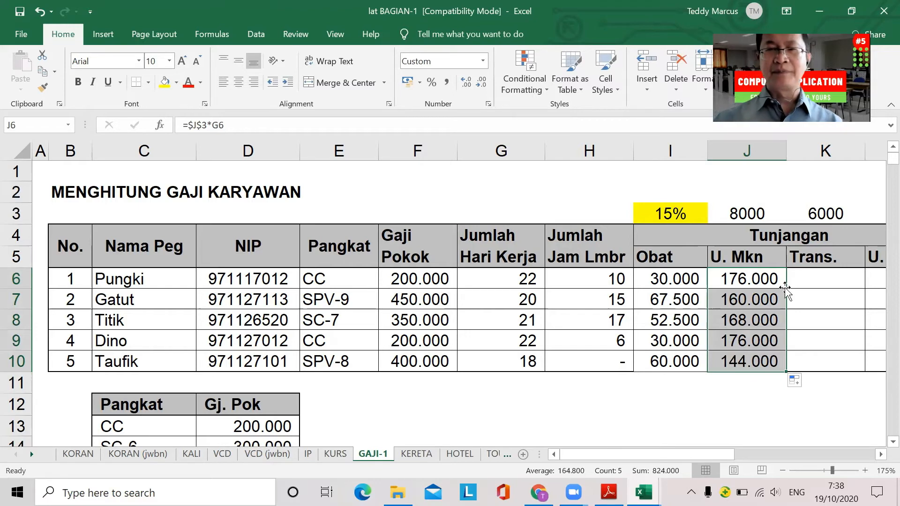
# Copy the Obat formula in I6 again and paste it into I7:I10.
pyautogui.click(675, 280)
pyautogui.rightClick(675, 280)
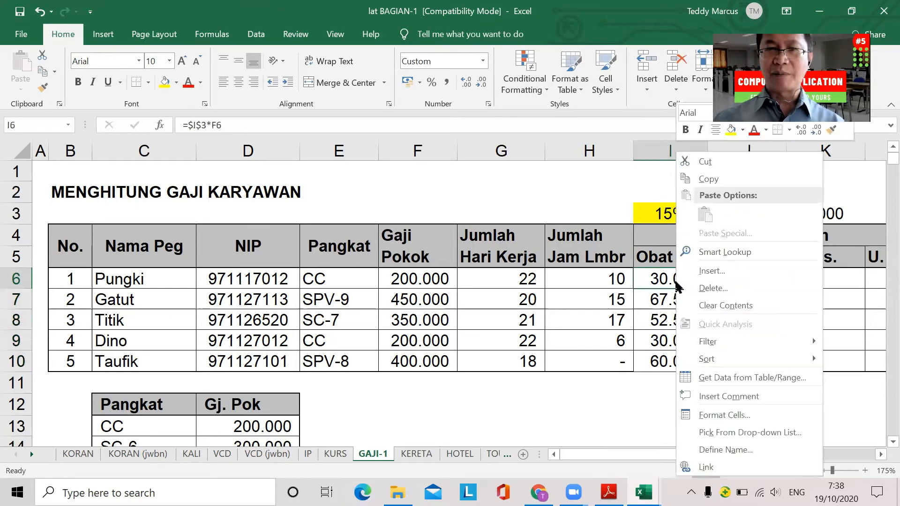
pyautogui.click(708, 178)
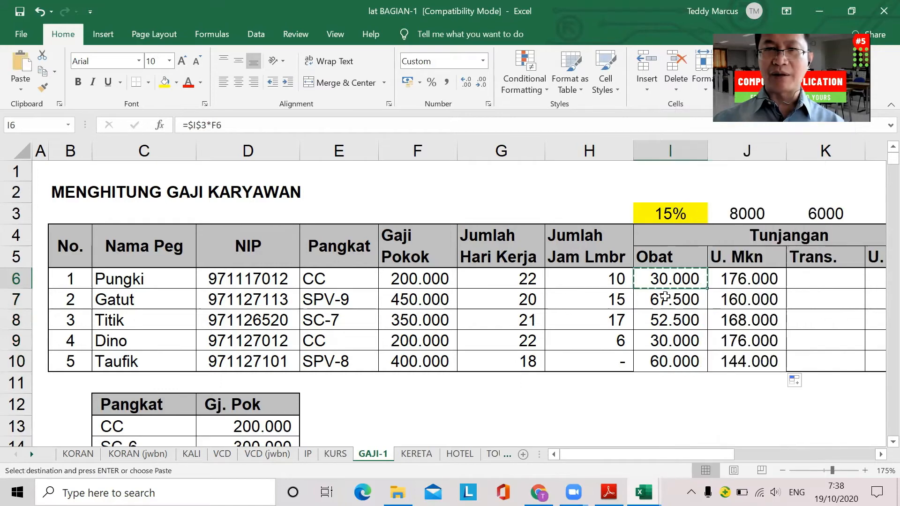
pyautogui.moveTo(663, 300); pyautogui.dragTo(661, 373)
pyautogui.rightClick(675, 363)
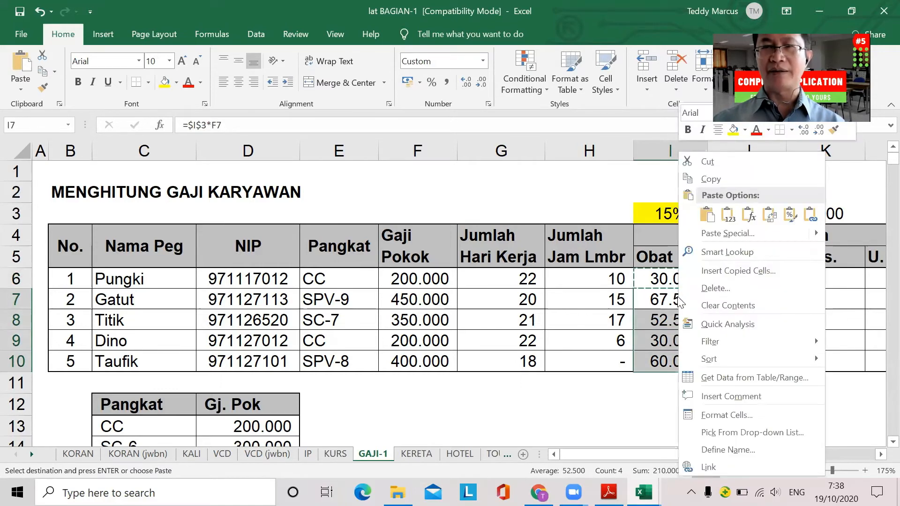
pyautogui.click(710, 219)
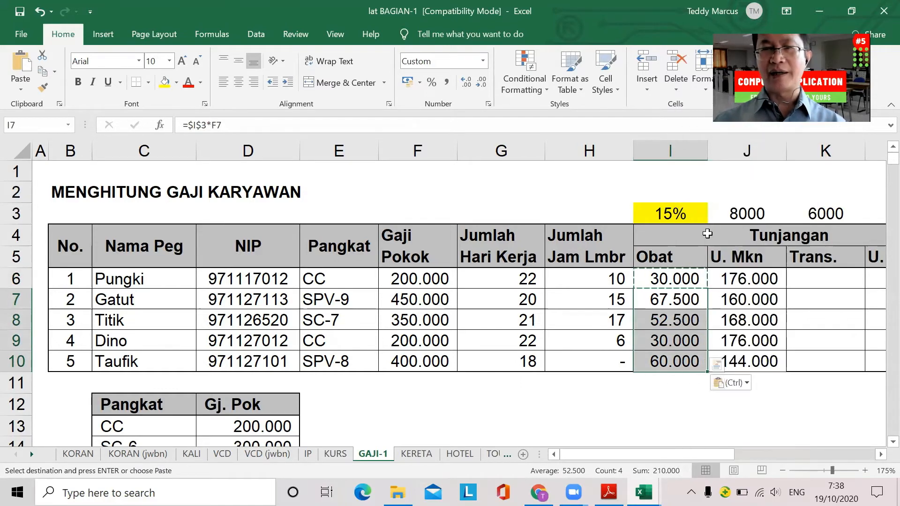
# Fill the Obat formula from I6 down through I10.
pyautogui.click(672, 278)
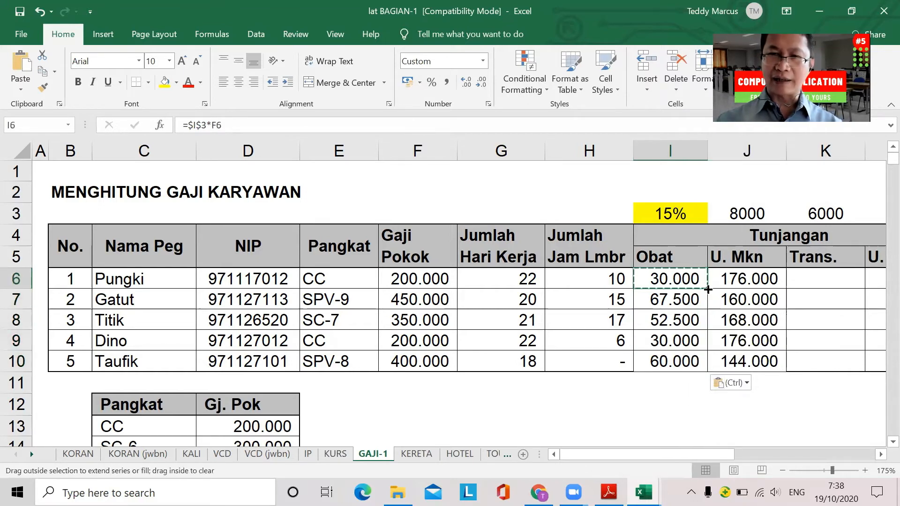
pyautogui.moveTo(707, 289); pyautogui.dragTo(707, 371)
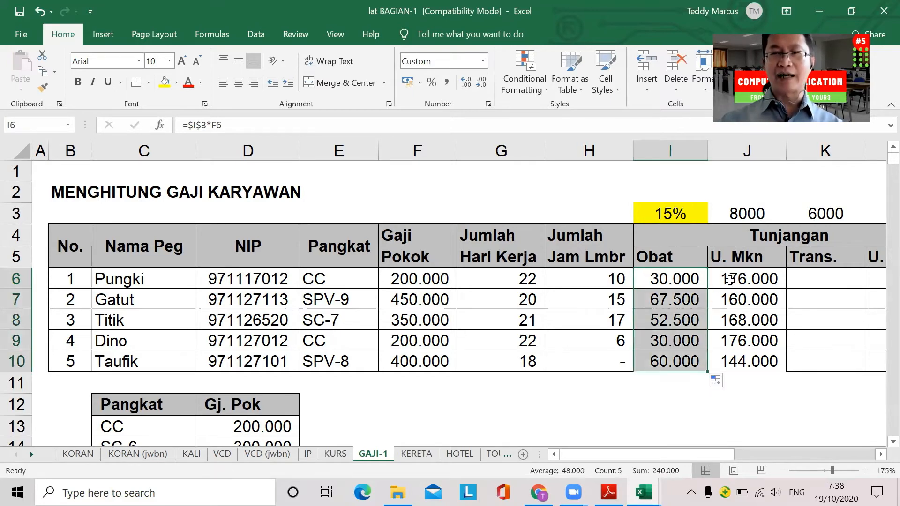
# Clear the U. Mkn values in J7:J10 and refill them from the formula in J6.
pyautogui.moveTo(734, 300); pyautogui.dragTo(733, 363)
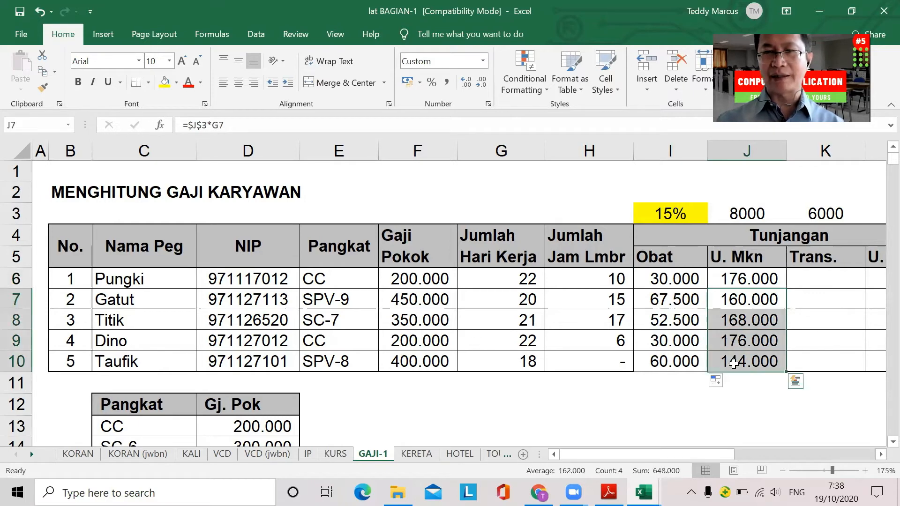
pyautogui.press('Delete')
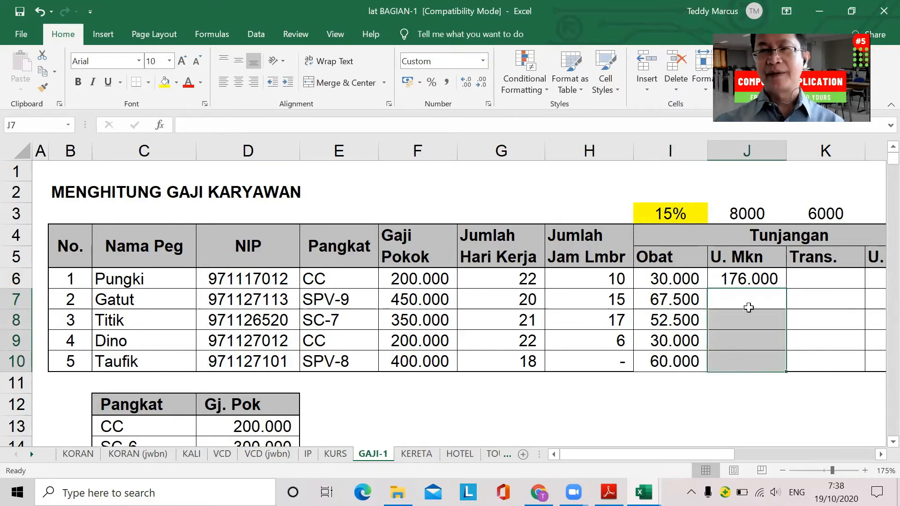
pyautogui.click(767, 282)
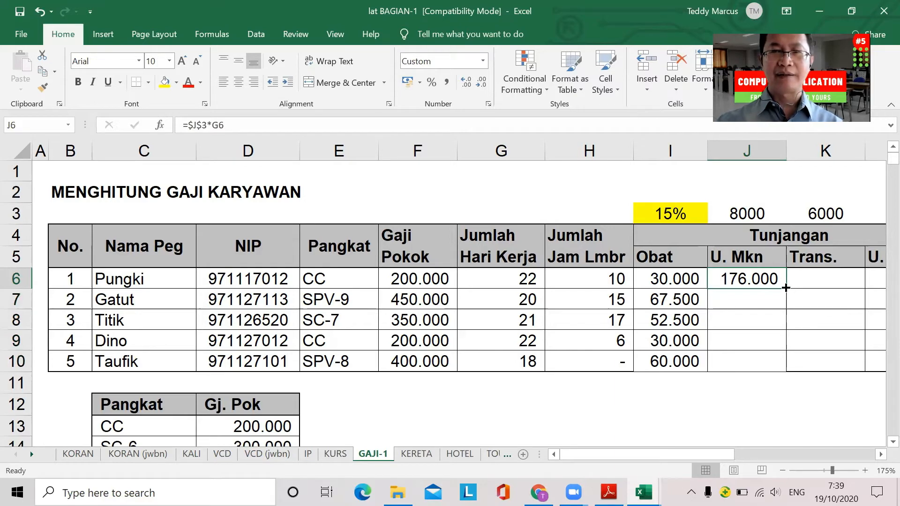
pyautogui.doubleClick(786, 287)
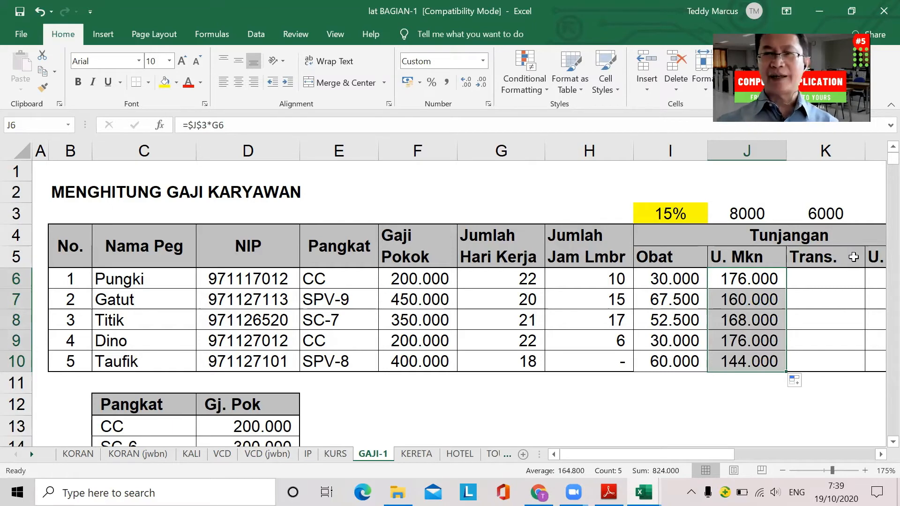
# Examine the allowance rates in J3 and K3, the empty Trans. column and the Pangkat base-salary table.
pyautogui.click(817, 214)
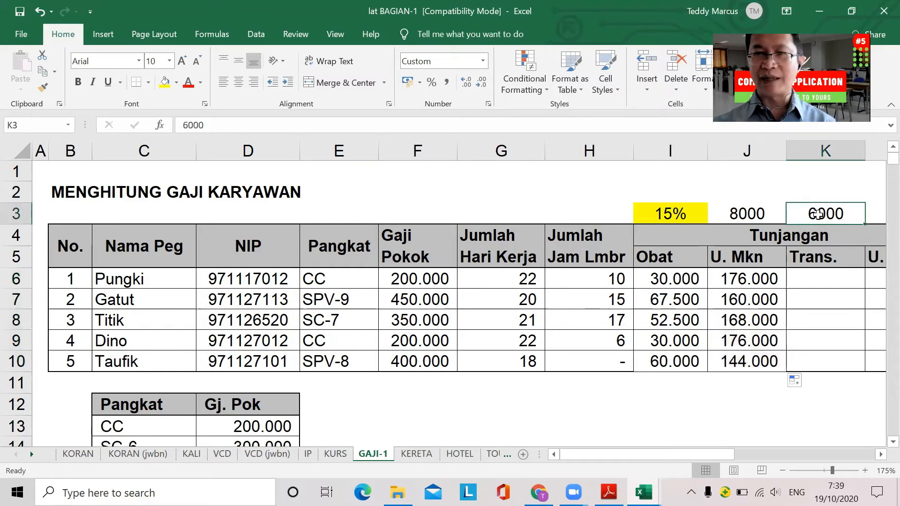
pyautogui.click(821, 279)
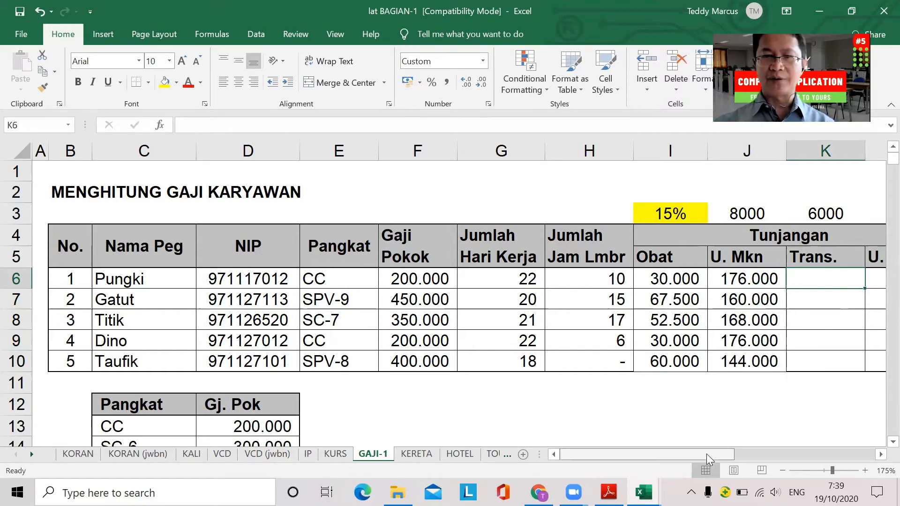
pyautogui.scroll(-2, 699, 386)
pyautogui.scroll(-1, 699, 386)
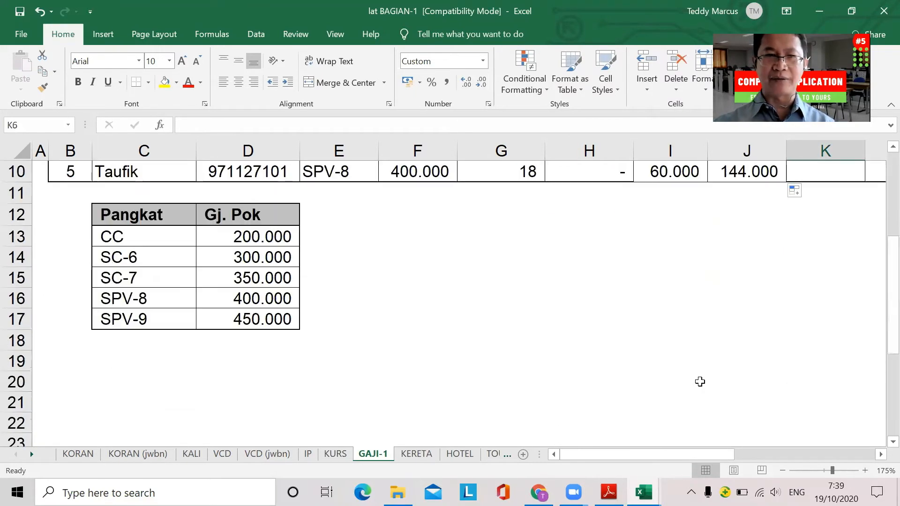
pyautogui.scroll(2, 699, 383)
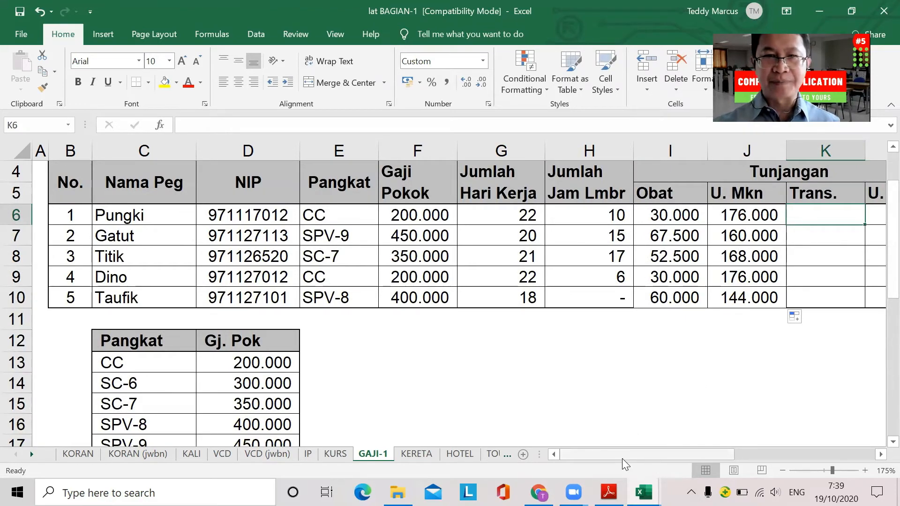
pyautogui.moveTo(623, 458); pyautogui.dragTo(514, 471)
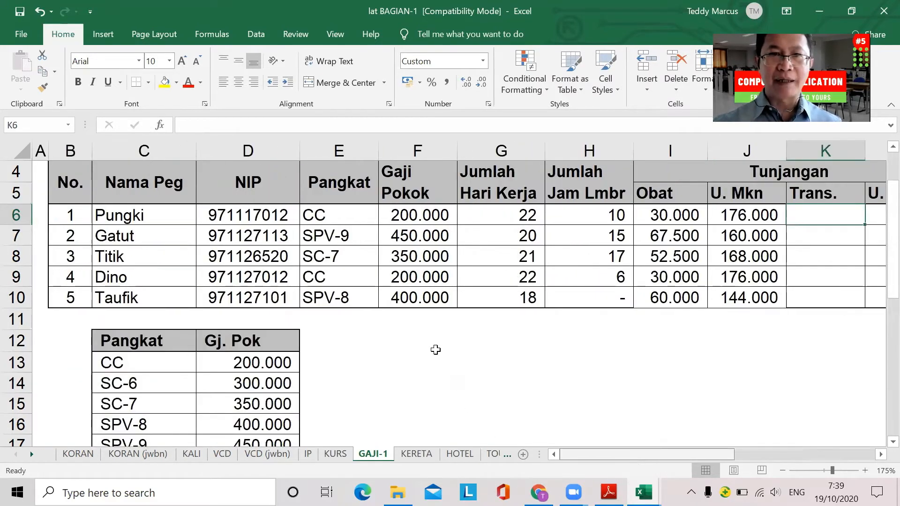
pyautogui.scroll(1, 755, 221)
pyautogui.click(749, 213)
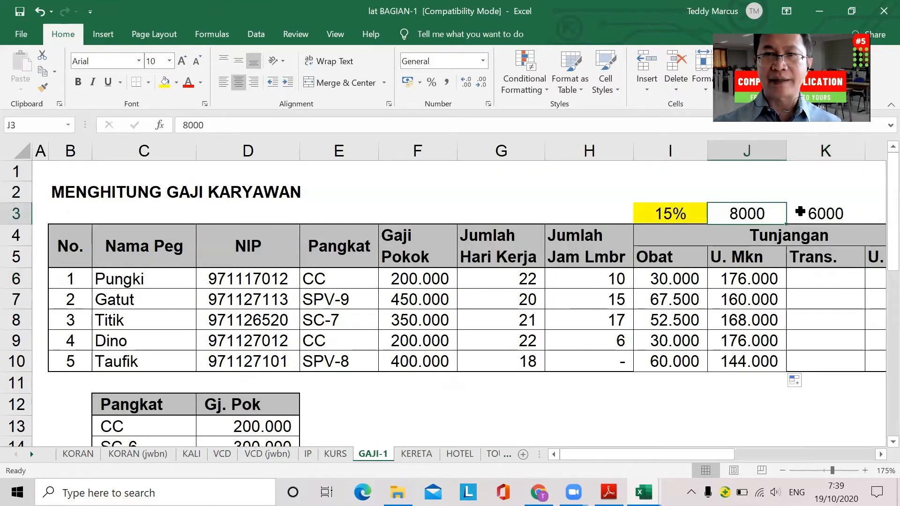
pyautogui.click(800, 211)
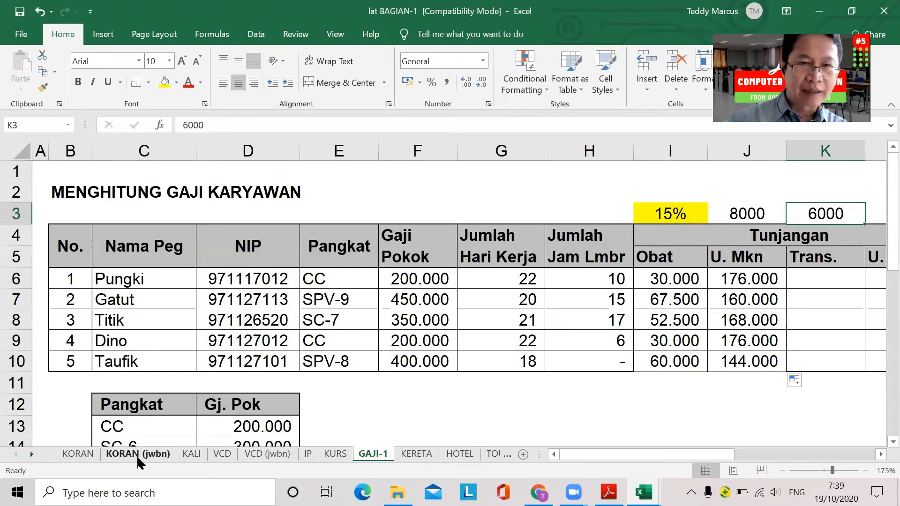
# Switch to the KORAN sheet, enlarge the sales report and inspect the Jumlah Terjual formula in M6.
pyautogui.click(76, 453)
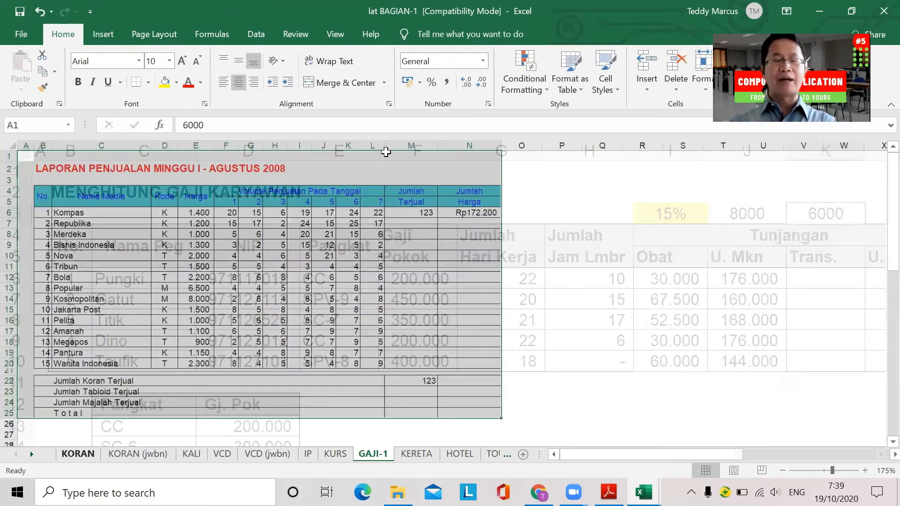
pyautogui.scroll(2, 376, 316)
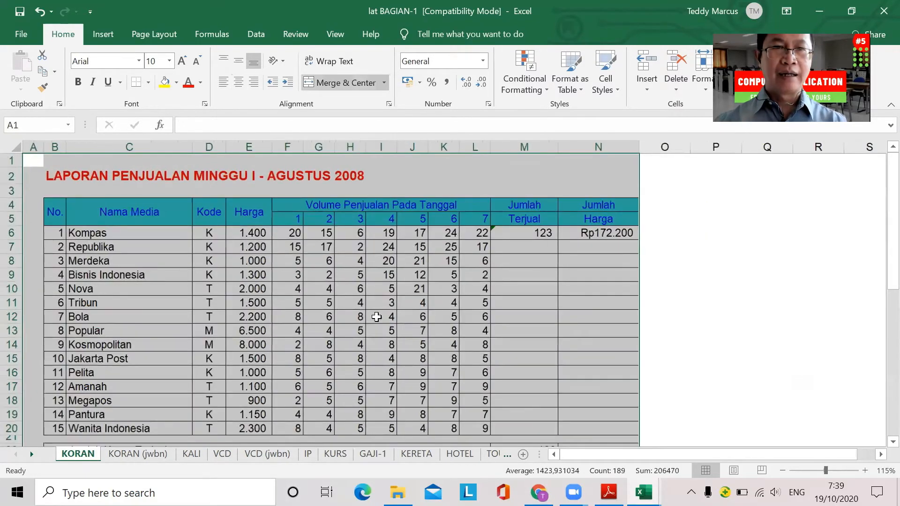
pyautogui.scroll(2, 377, 317)
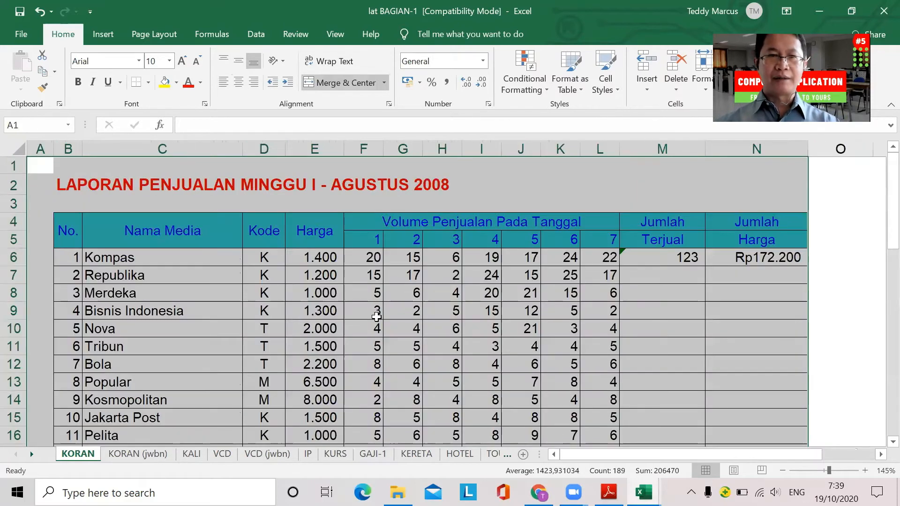
pyautogui.scroll(1, 377, 317)
pyautogui.scroll(1, 376, 317)
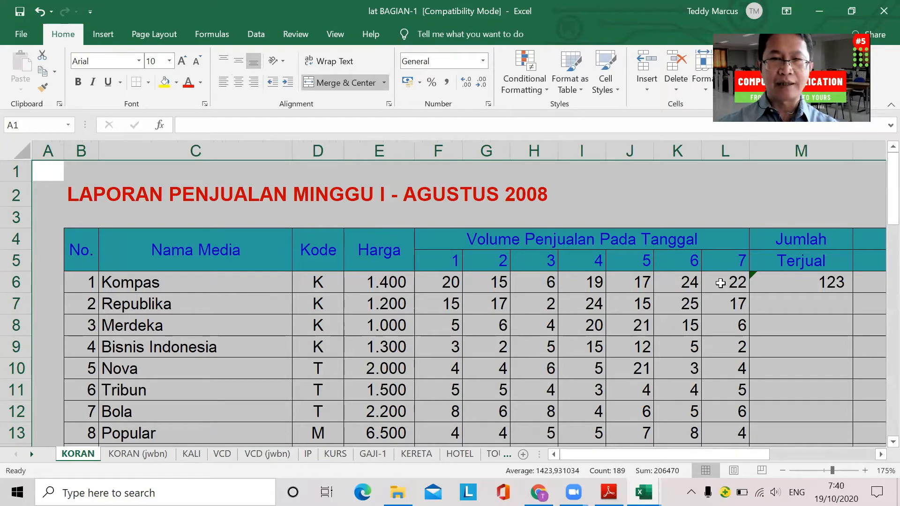
pyautogui.click(797, 283)
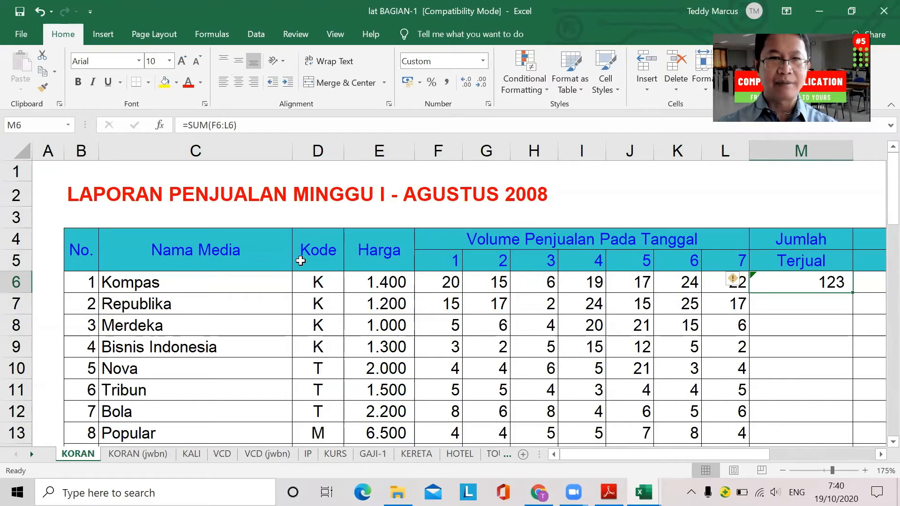
# Examine the summary rows below the KORAN table and the K, T and M codes in the Kode column.
pyautogui.scroll(-4, 329, 287)
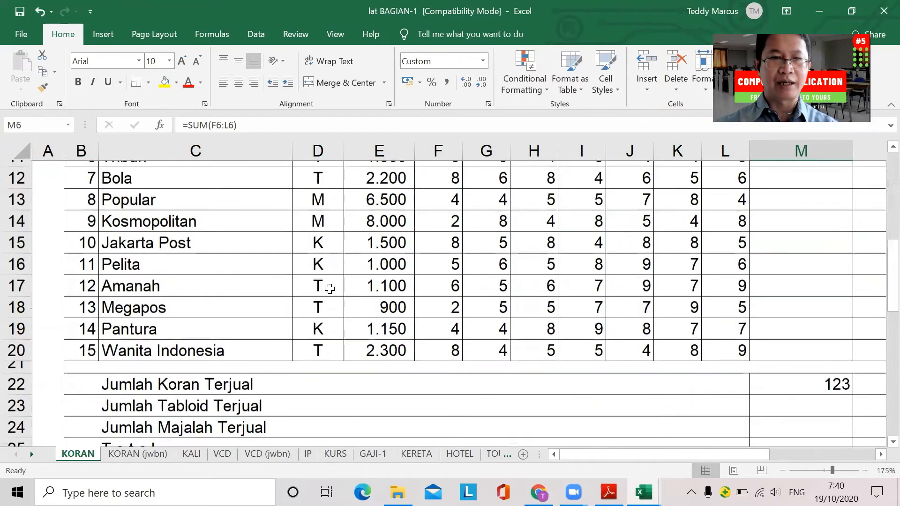
pyautogui.scroll(-1, 180, 300)
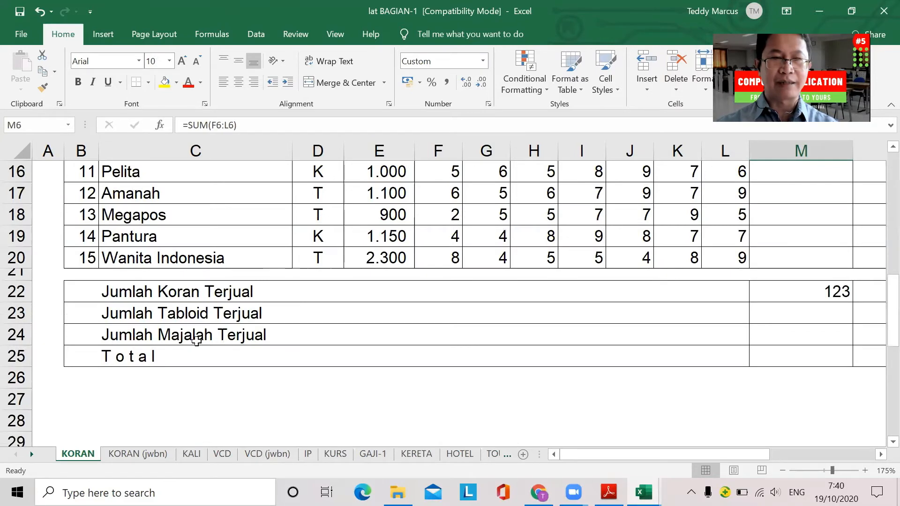
pyautogui.scroll(5, 516, 255)
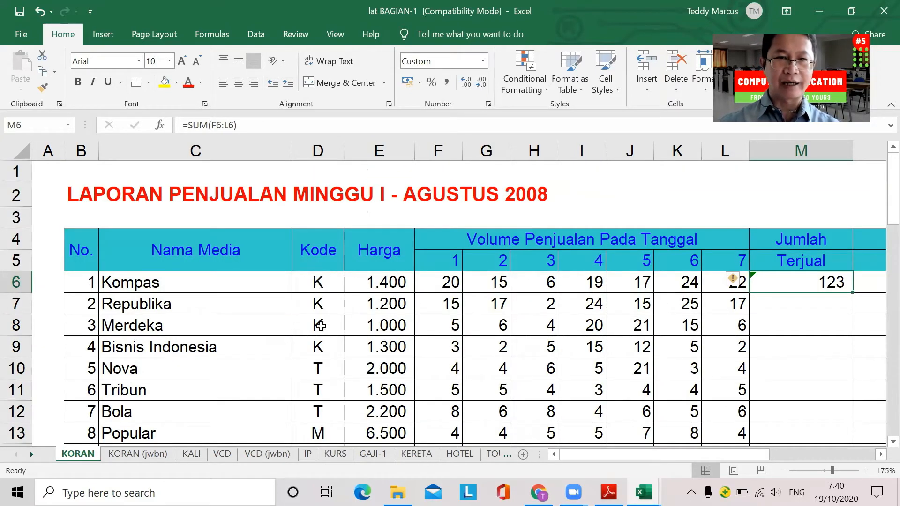
pyautogui.click(317, 368)
pyautogui.scroll(-1, 319, 372)
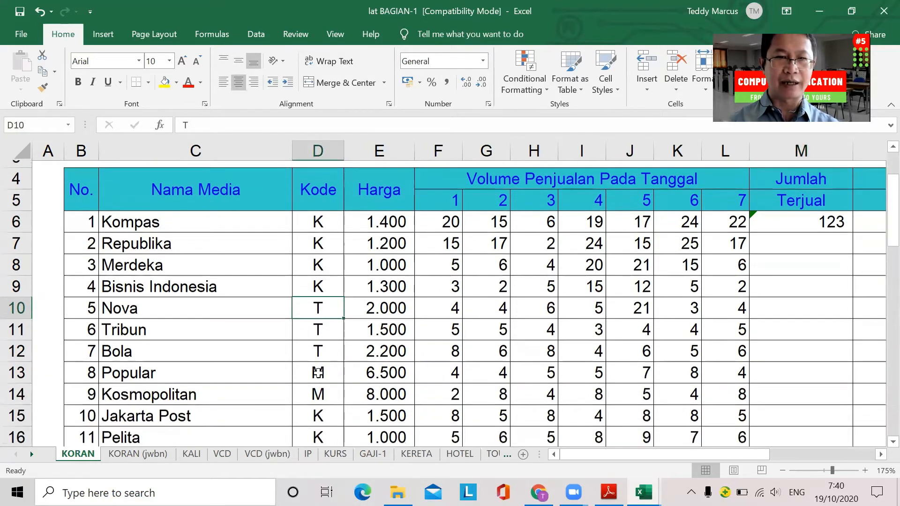
pyautogui.scroll(-1, 318, 373)
pyautogui.click(321, 375)
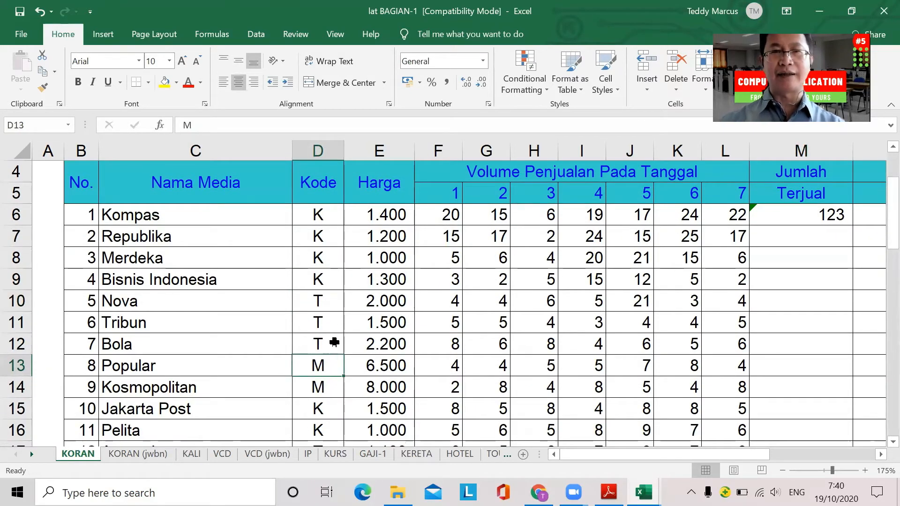
pyautogui.scroll(1, 385, 291)
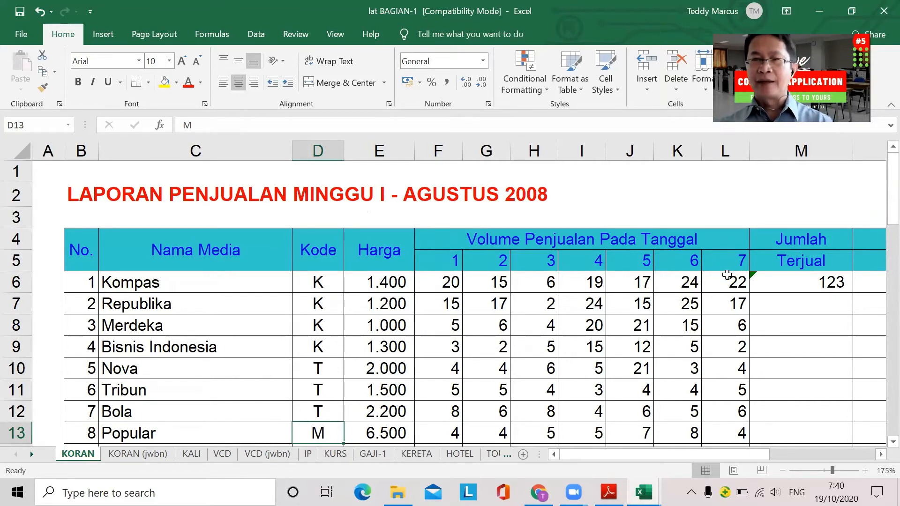
# Replace the Jumlah Terjual formula for Kompas in M6 with the cell-by-cell addition =F6+G6+H6+I6+J6+K6+L6.
pyautogui.click(796, 287)
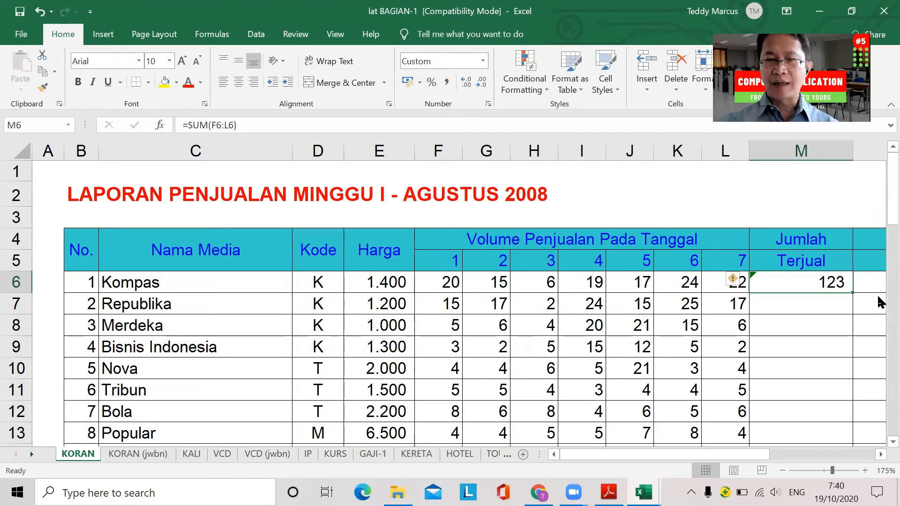
pyautogui.press('Delete')
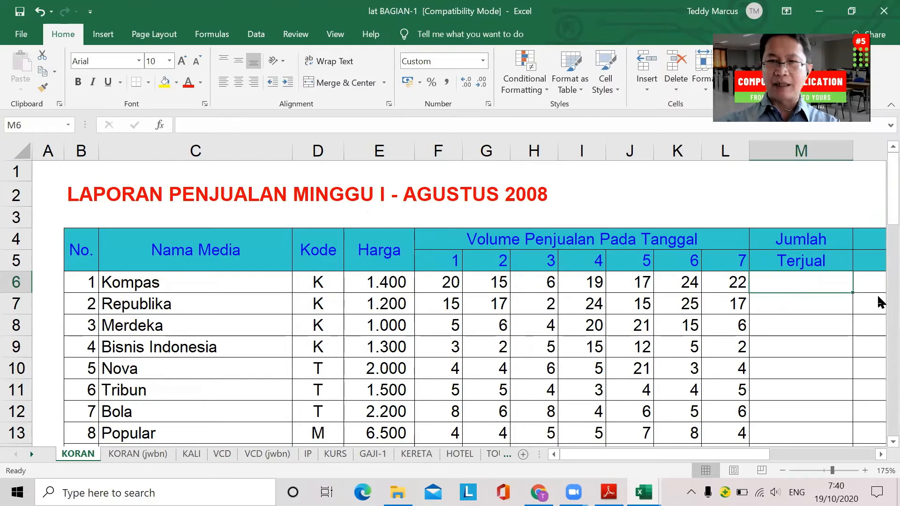
pyautogui.write('=')
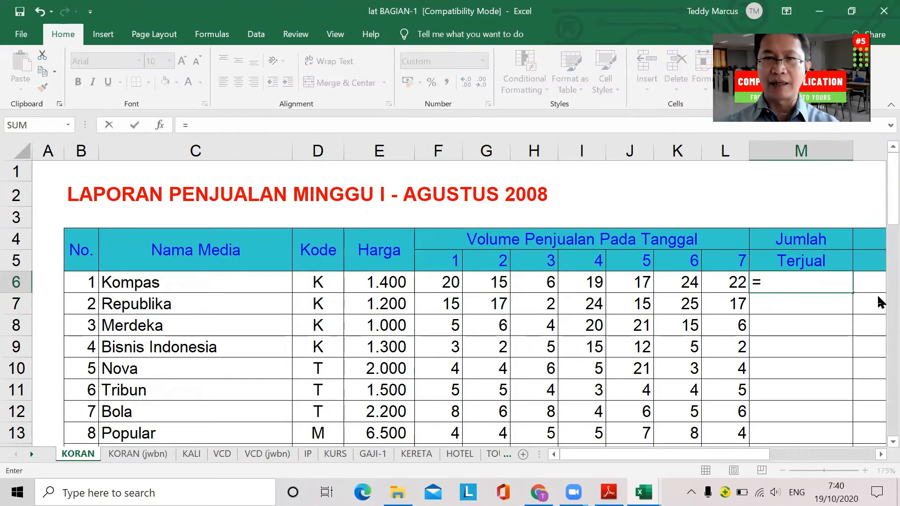
pyautogui.click(451, 284)
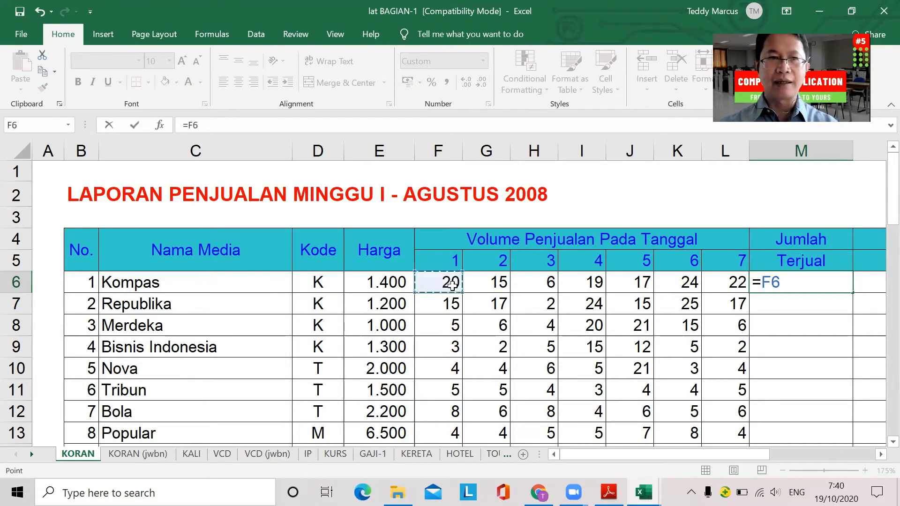
pyautogui.write('+')
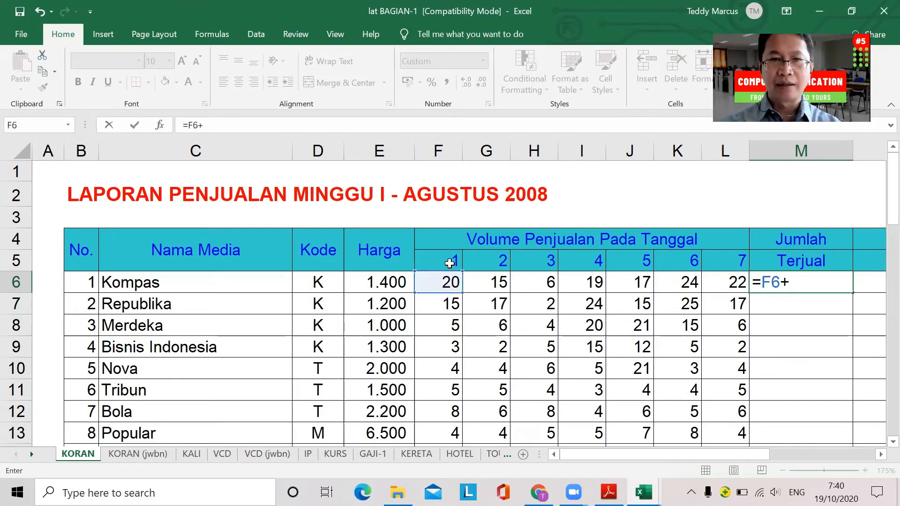
pyautogui.click(493, 286)
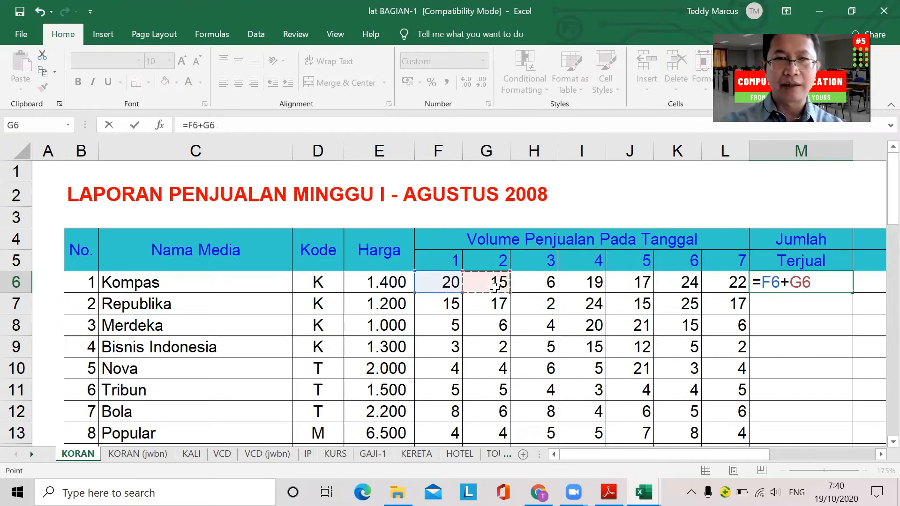
pyautogui.write('+')
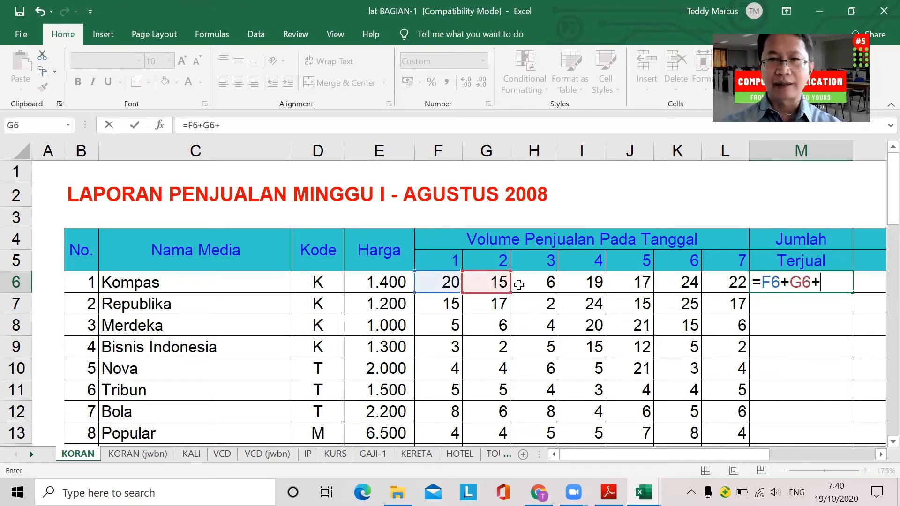
pyautogui.click(538, 285)
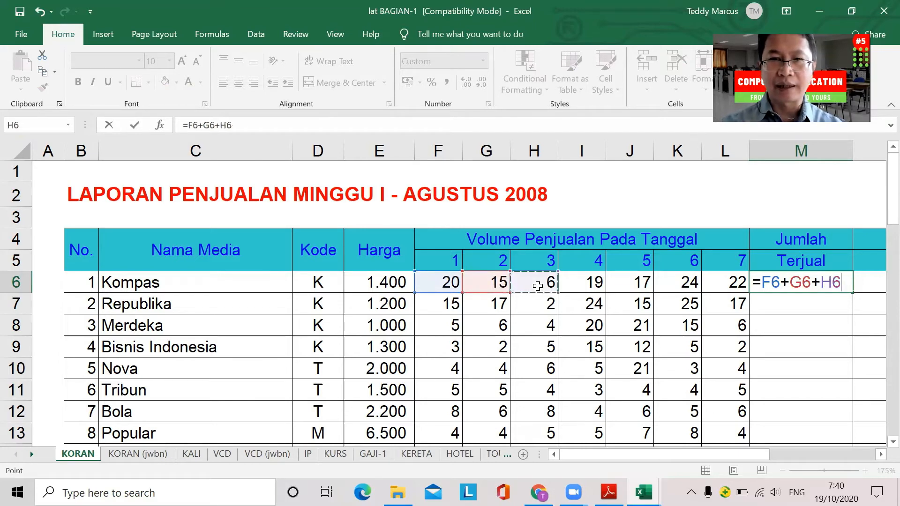
pyautogui.write('+')
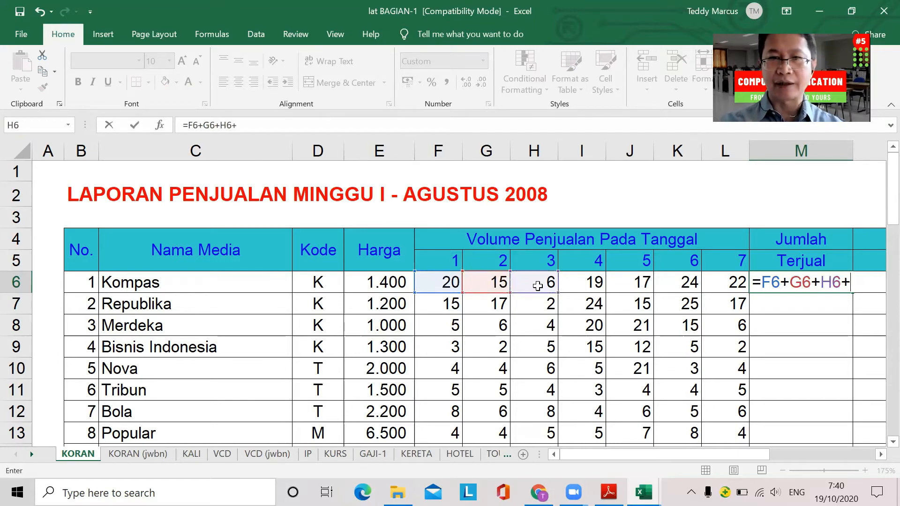
pyautogui.click(586, 281)
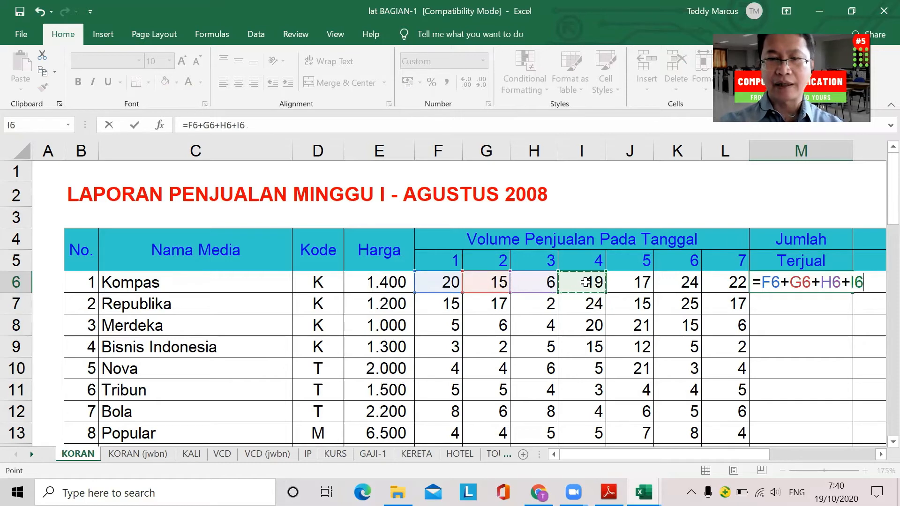
pyautogui.write('+')
pyautogui.click(638, 284)
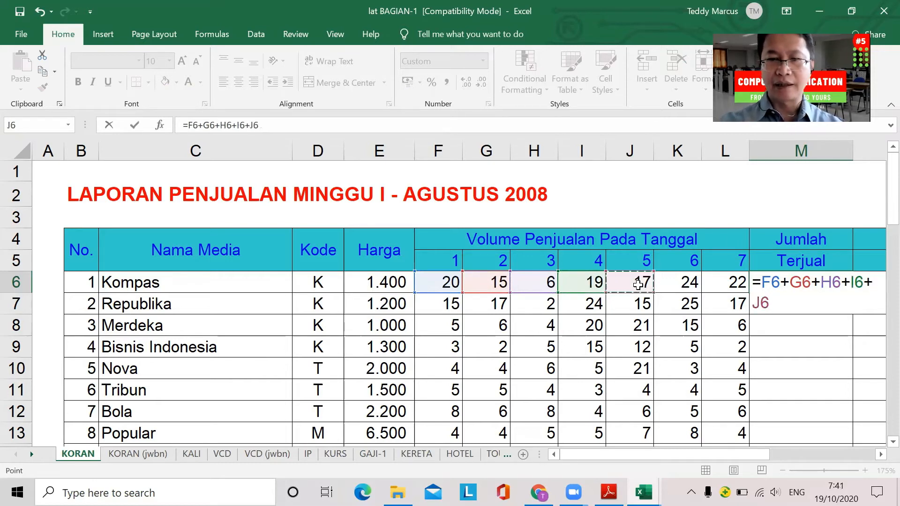
pyautogui.write('+')
pyautogui.click(678, 286)
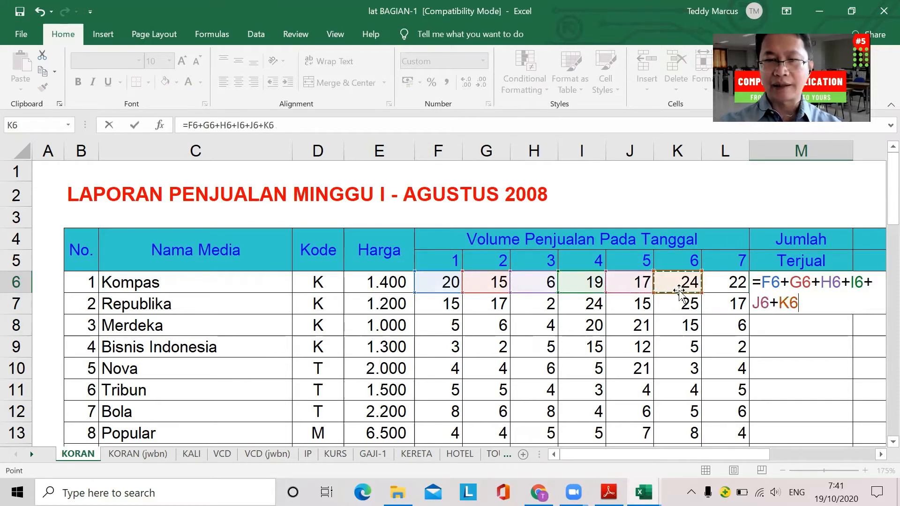
pyautogui.write('+')
pyautogui.click(716, 287)
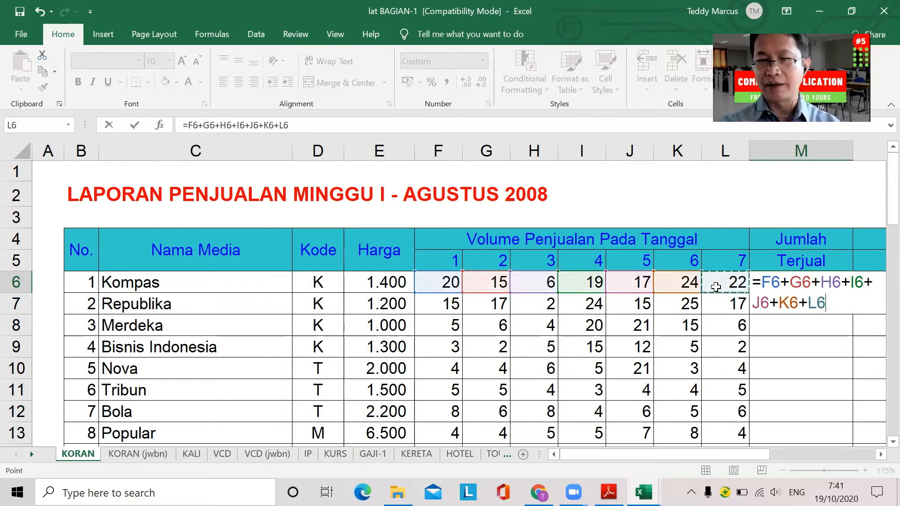
pyautogui.press('Return')
# Review the cell-by-cell addition formula in M6, then erase it completely, including the equals sign.
pyautogui.click(784, 281)
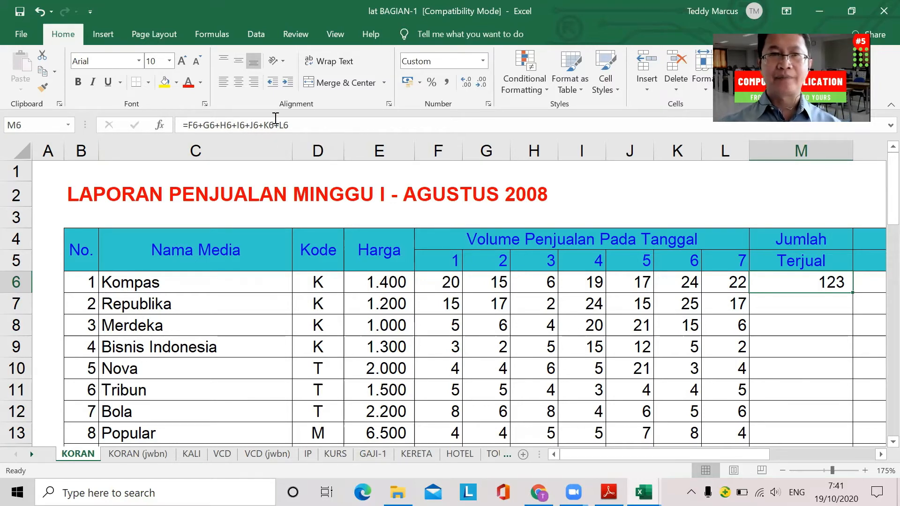
pyautogui.moveTo(287, 121); pyautogui.dragTo(188, 123)
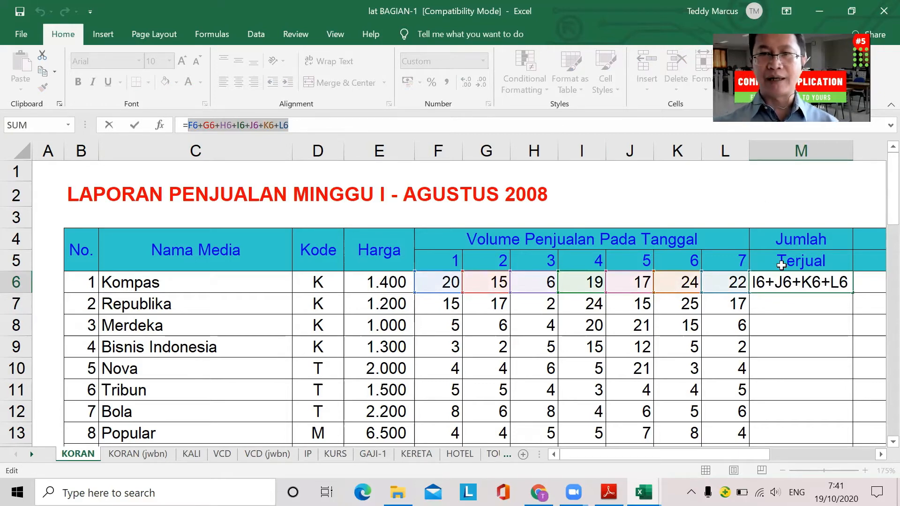
pyautogui.click(781, 282)
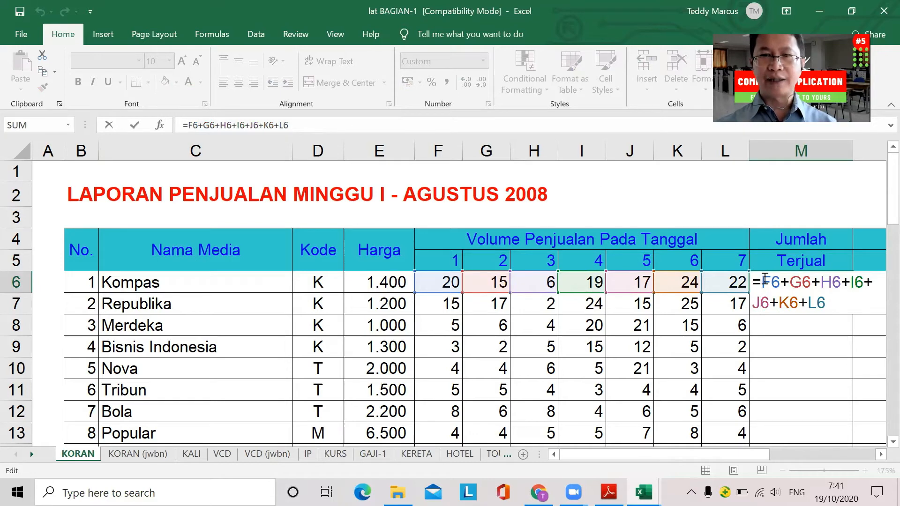
pyautogui.moveTo(762, 279); pyautogui.dragTo(848, 312)
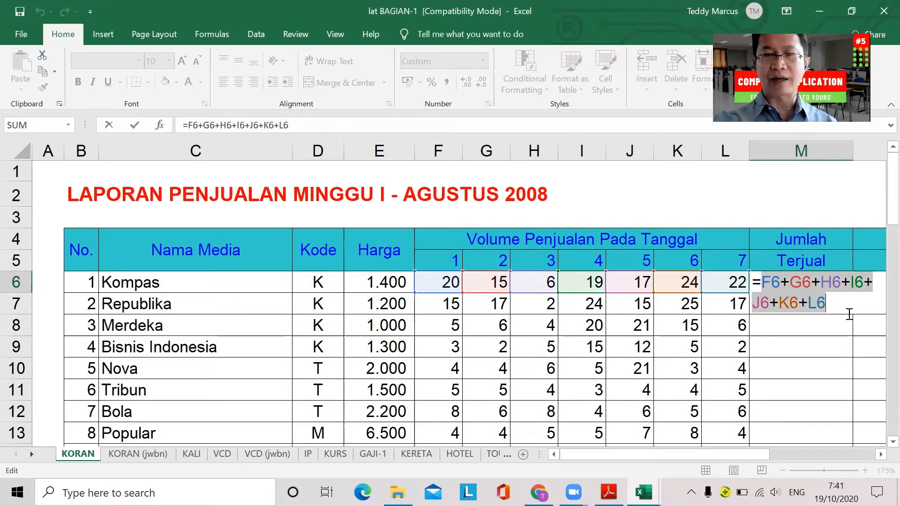
pyautogui.press('BackSpace')
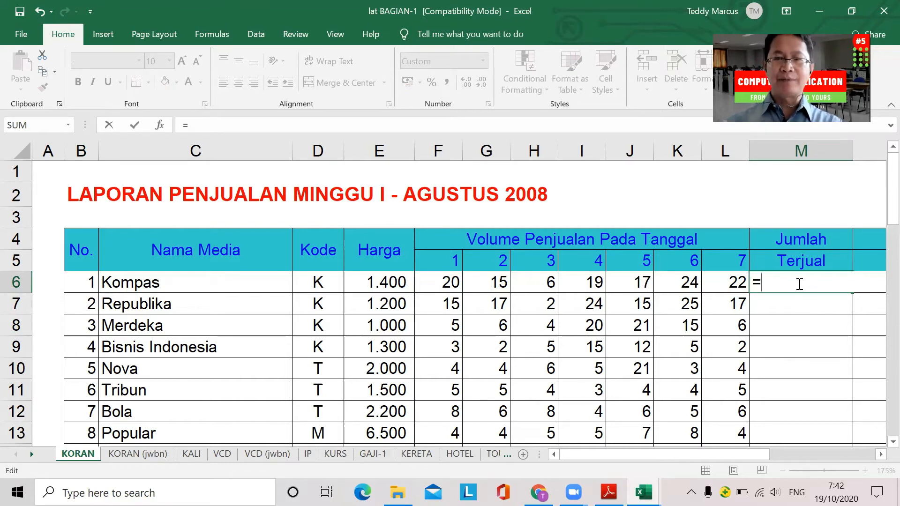
pyautogui.press('BackSpace')
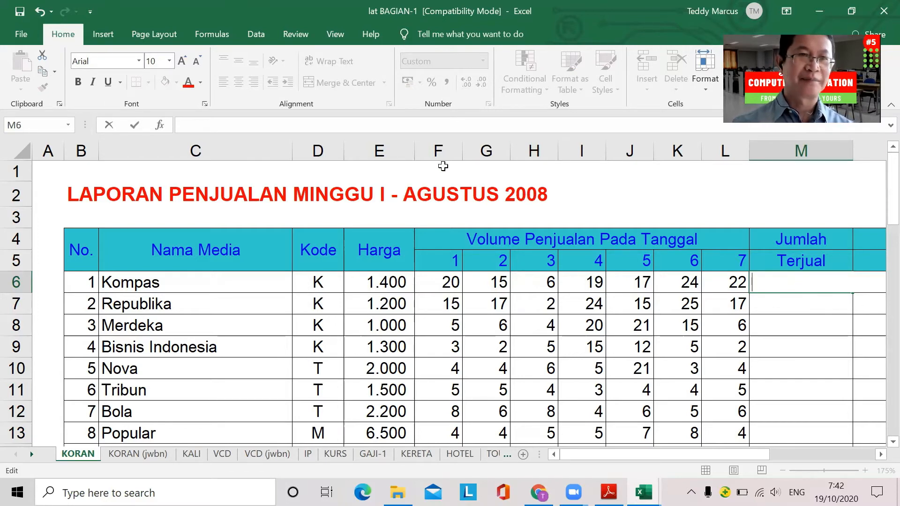
# Open Insert Function for M6 and browse the full function list in the All category.
pyautogui.click(161, 125)
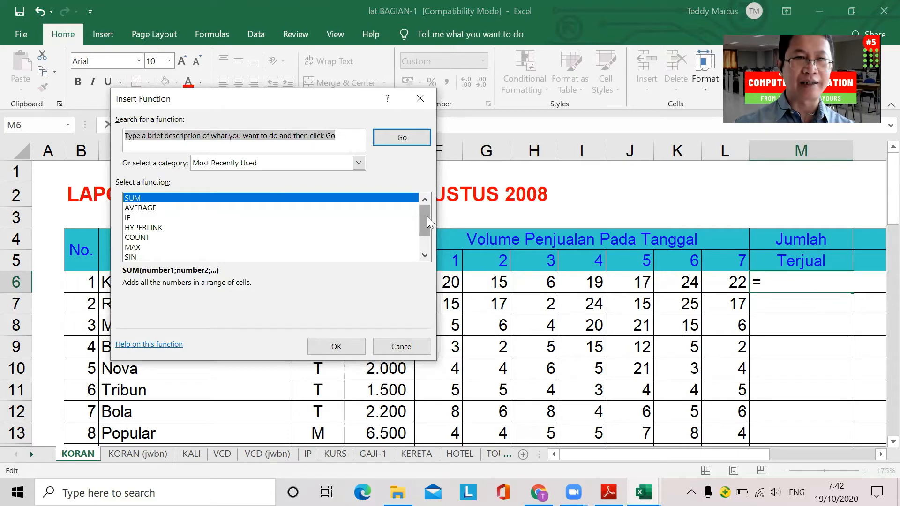
pyautogui.scroll(-1, 426, 234)
pyautogui.moveTo(426, 230); pyautogui.dragTo(426, 215)
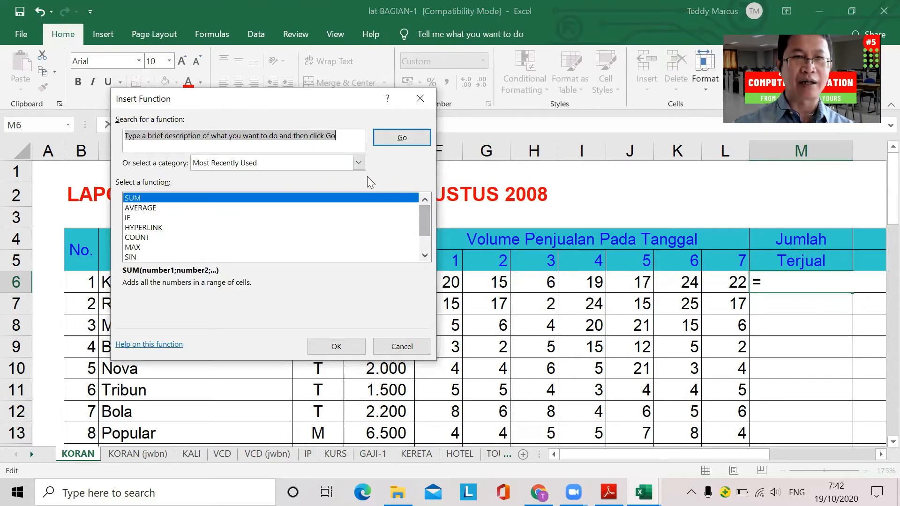
pyautogui.click(358, 164)
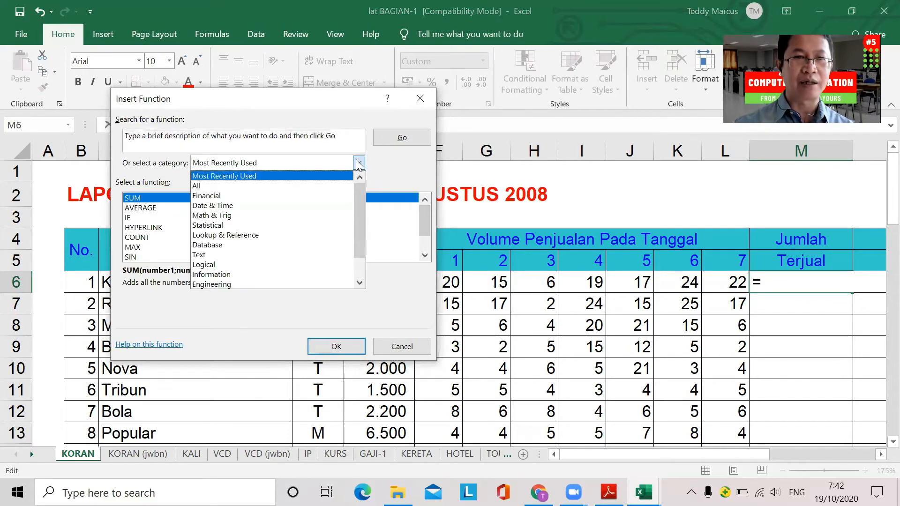
pyautogui.click(279, 186)
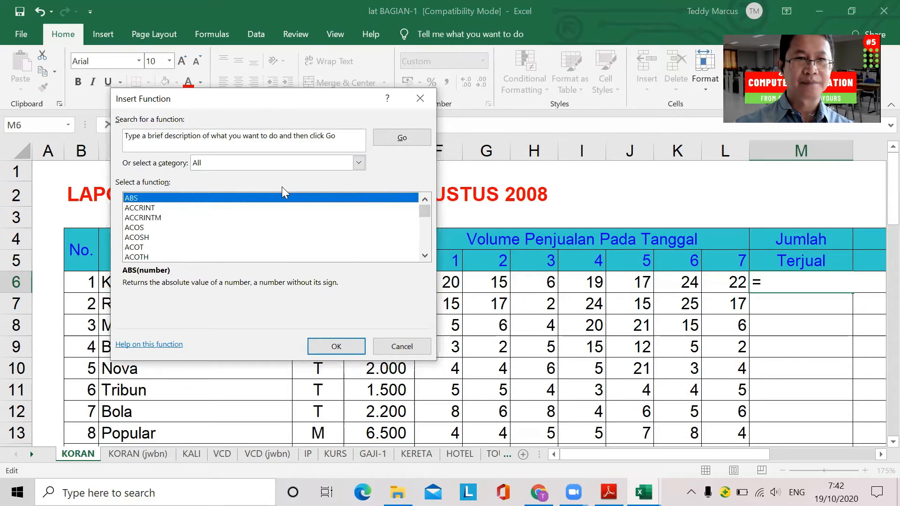
pyautogui.click(425, 256)
pyautogui.moveTo(426, 257); pyautogui.dragTo(426, 257)
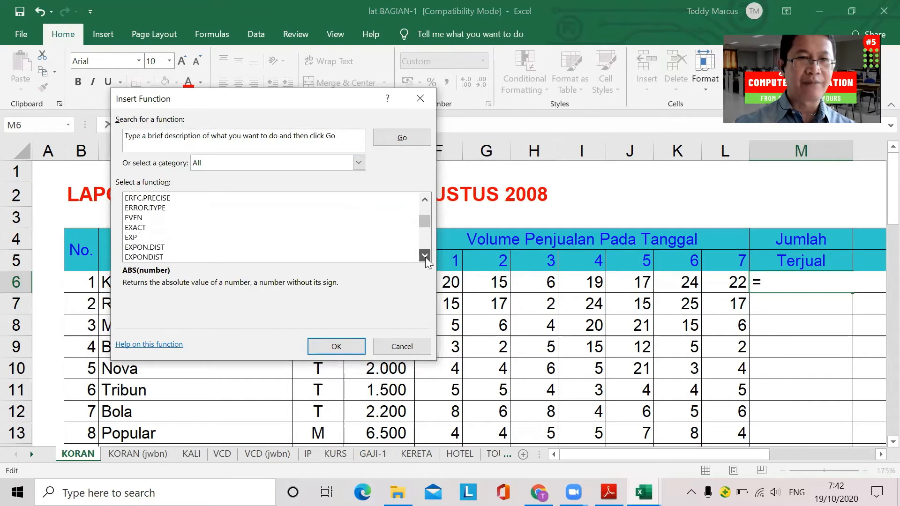
pyautogui.moveTo(425, 257); pyautogui.dragTo(426, 257)
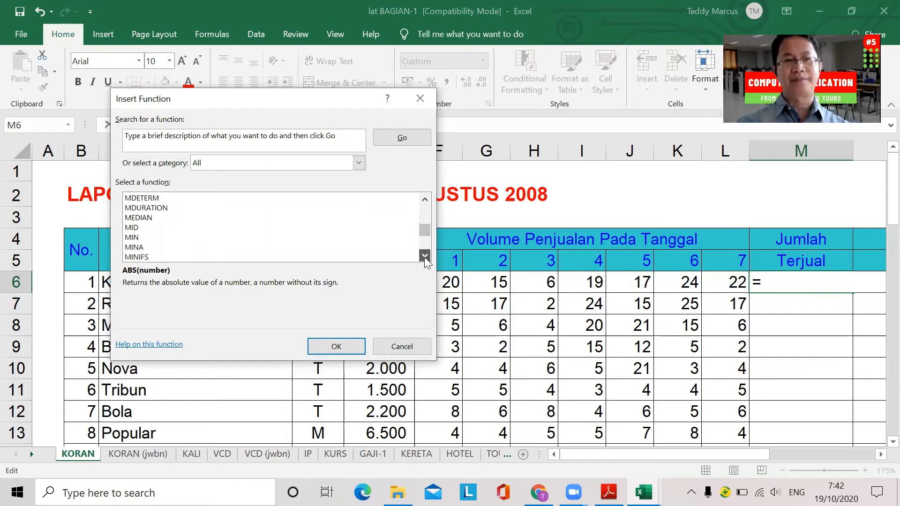
pyautogui.moveTo(424, 257); pyautogui.dragTo(425, 257)
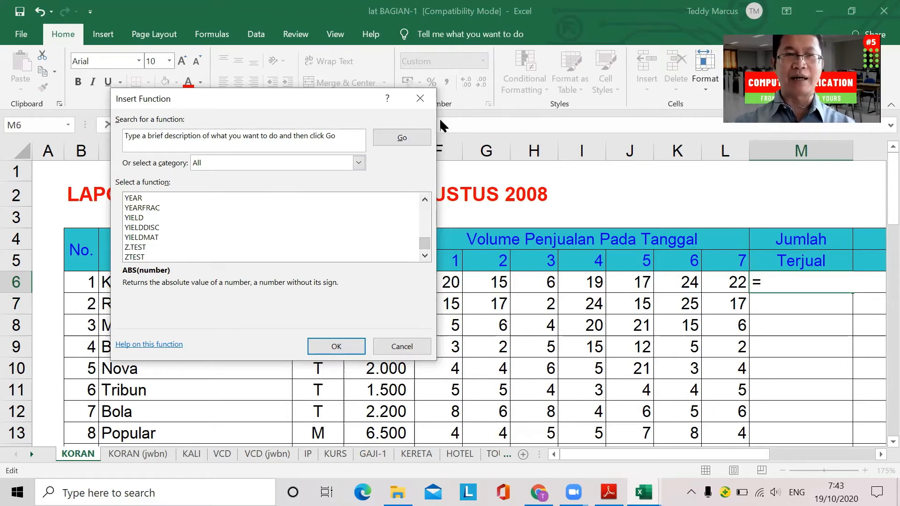
# Search the function list for SUM and insert the SUM function in M6.
pyautogui.click(330, 145)
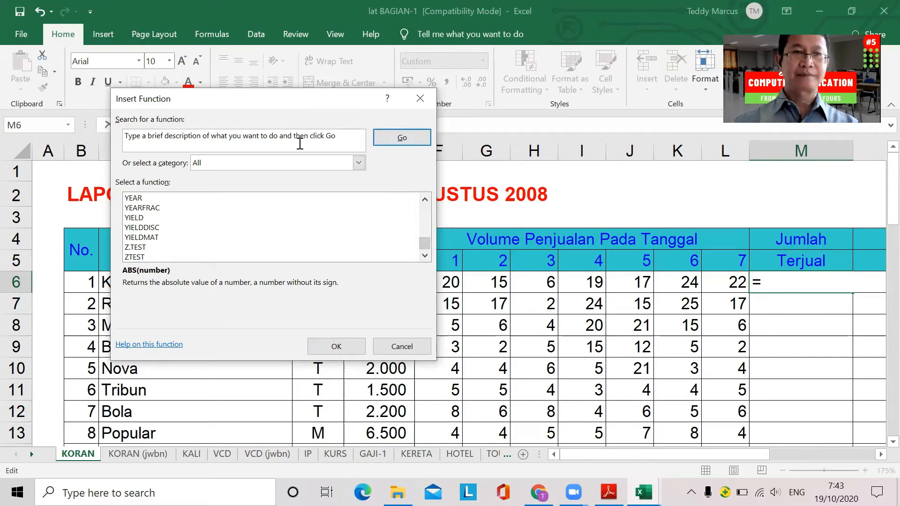
pyautogui.click(233, 135)
pyautogui.write('S')
pyautogui.moveTo(351, 134); pyautogui.dragTo(29, 148)
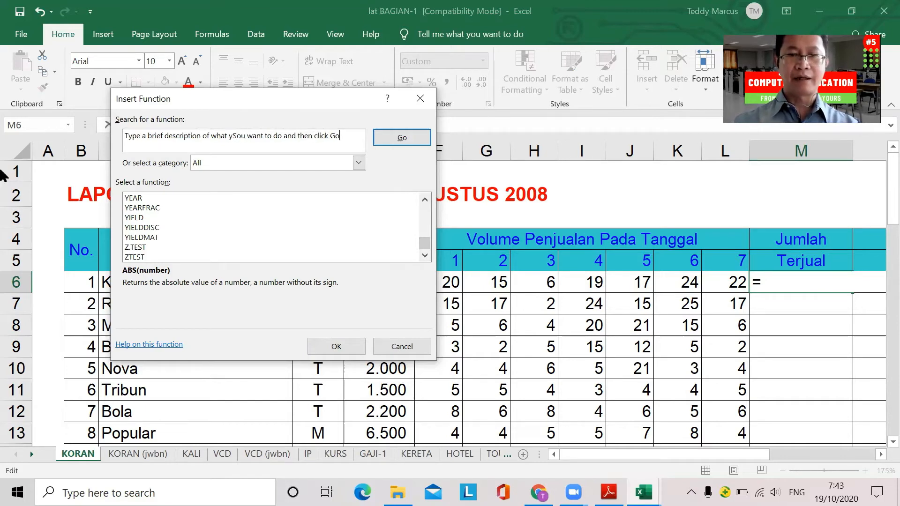
pyautogui.moveTo(345, 135); pyautogui.dragTo(115, 139)
pyautogui.press('BackSpace')
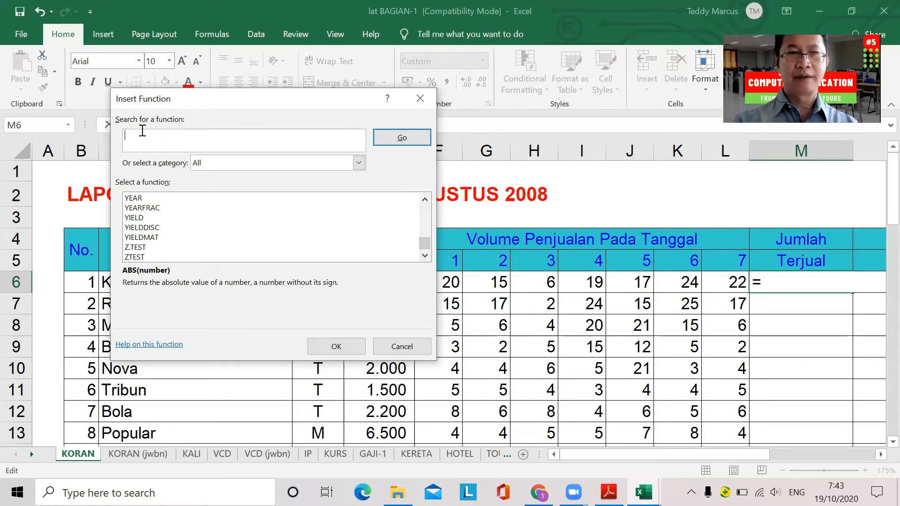
pyautogui.write('SUM')
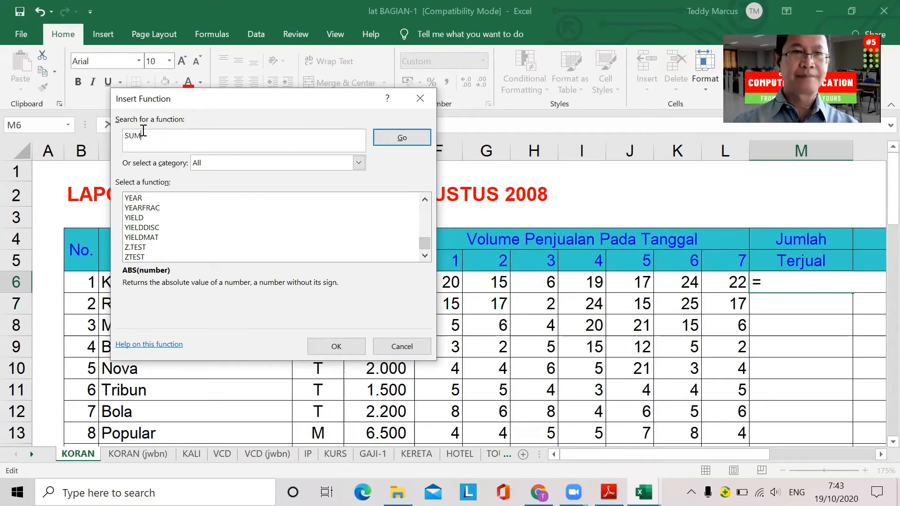
pyautogui.click(410, 138)
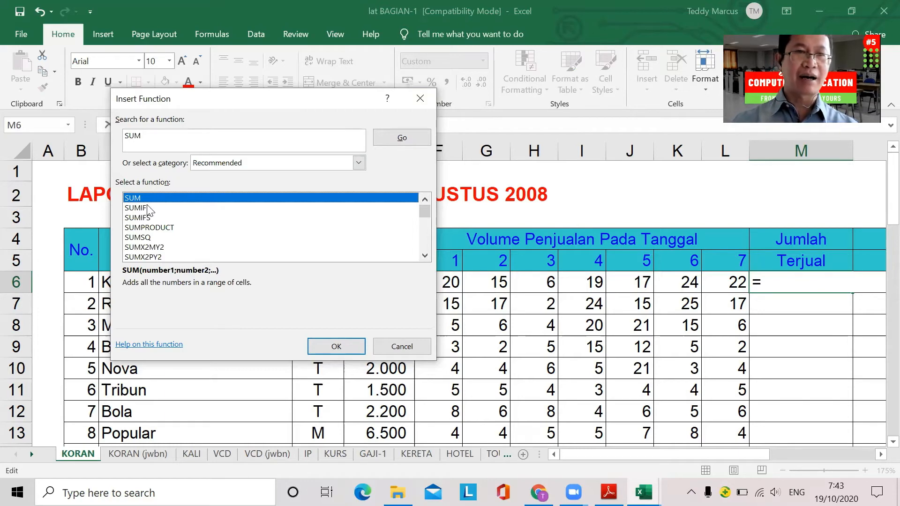
pyautogui.click(336, 351)
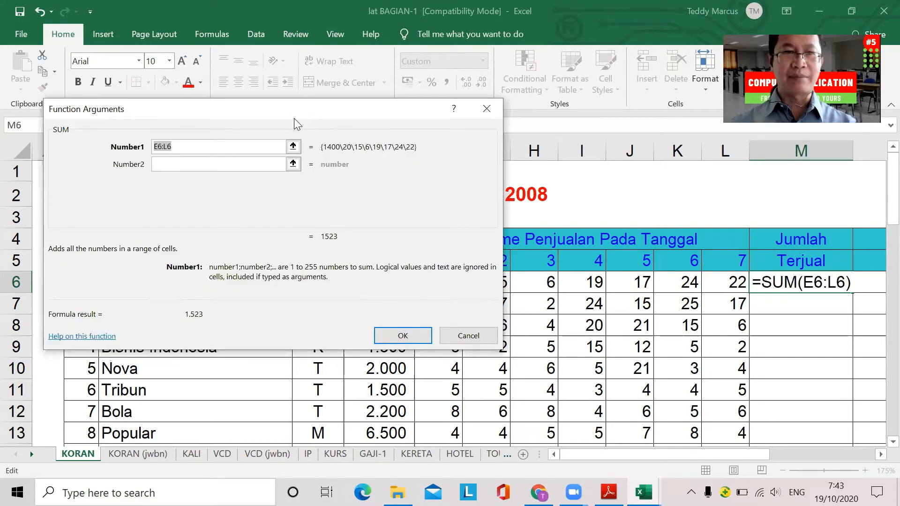
# Set the SUM function's range for M6 to the Kompas daily sales F6:L6 and confirm the formula.
pyautogui.moveTo(294, 114); pyautogui.dragTo(268, 290)
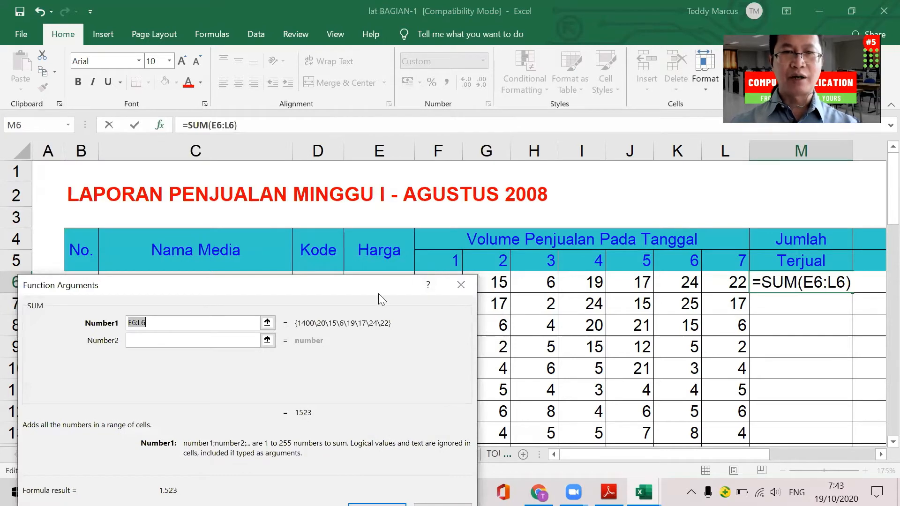
pyautogui.moveTo(358, 298); pyautogui.dragTo(333, 334)
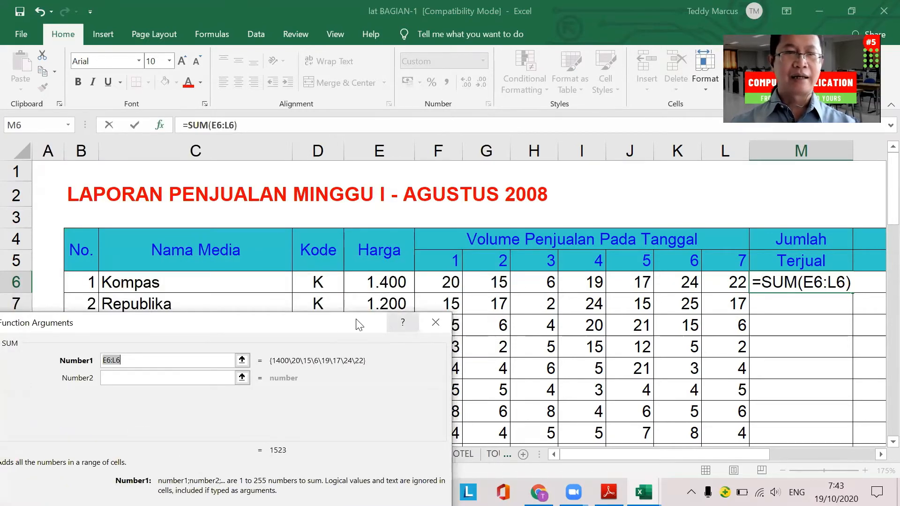
pyautogui.moveTo(302, 324); pyautogui.dragTo(300, 319)
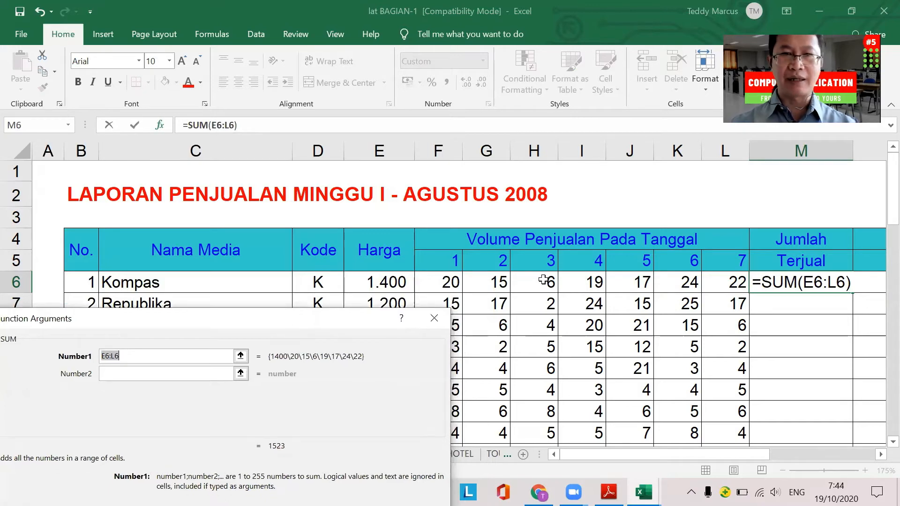
pyautogui.click(450, 284)
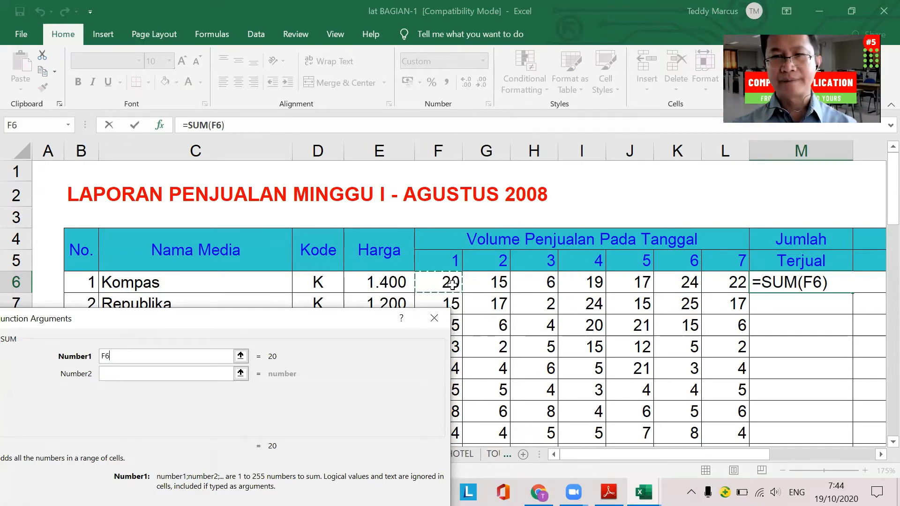
pyautogui.moveTo(451, 284); pyautogui.dragTo(527, 285)
pyautogui.moveTo(590, 285); pyautogui.dragTo(724, 292)
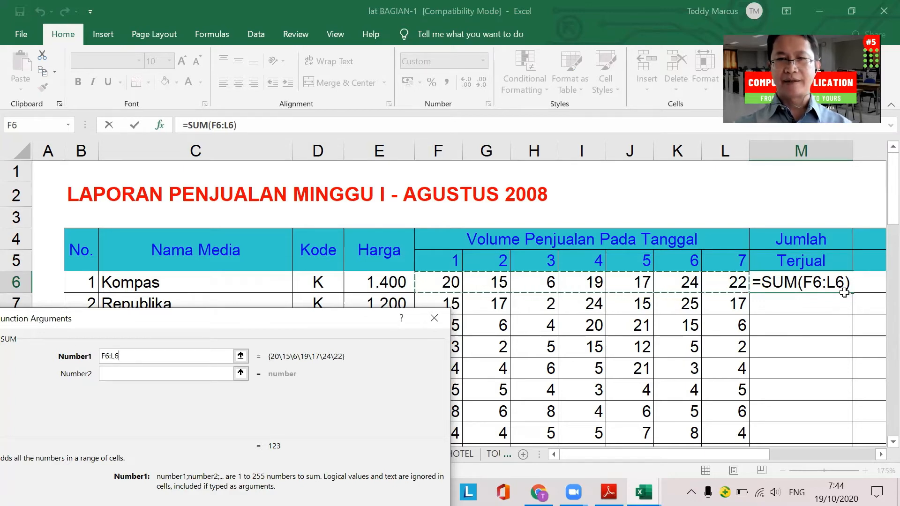
pyautogui.press('Return')
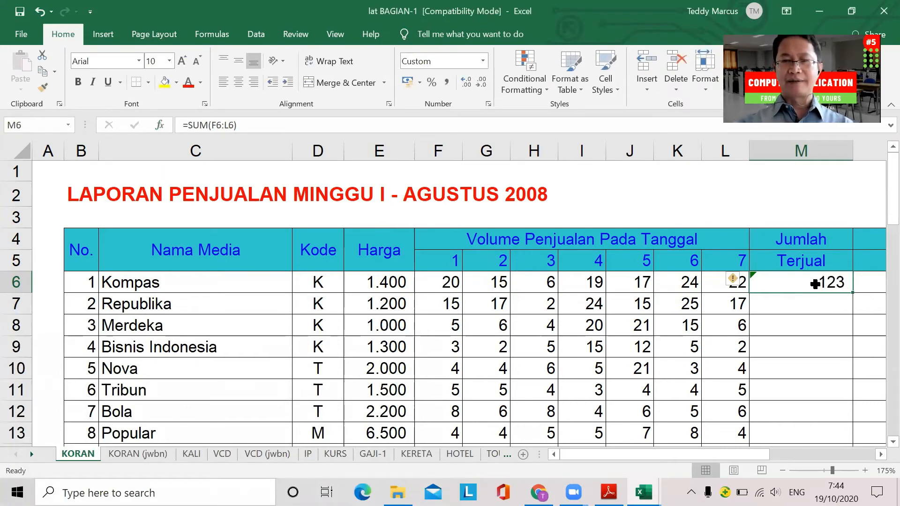
# Clear M6 and build the SUM formula again through Insert Function, using F6:L6 as its range.
pyautogui.press('Delete')
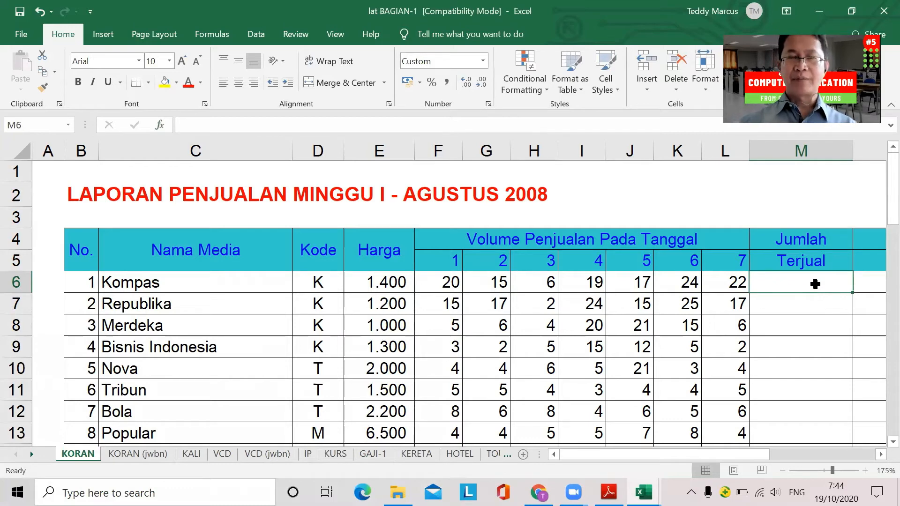
pyautogui.click(159, 126)
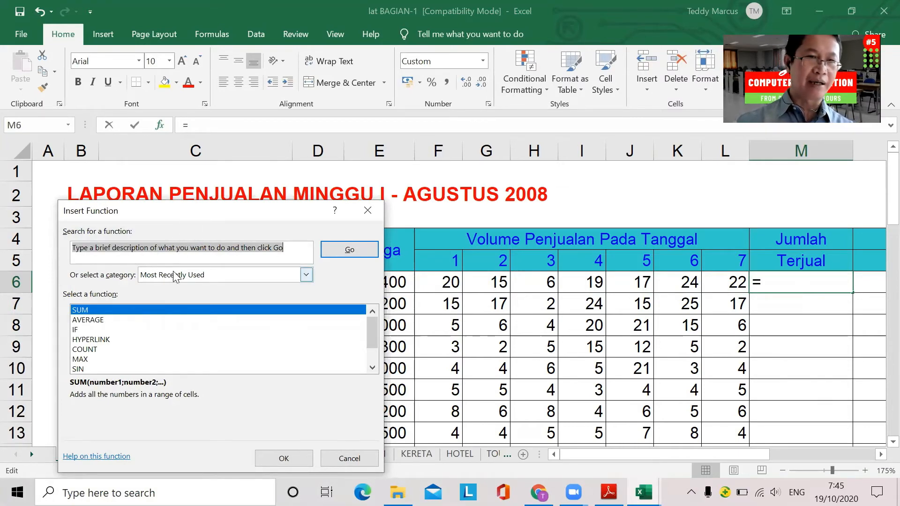
pyautogui.doubleClick(99, 312)
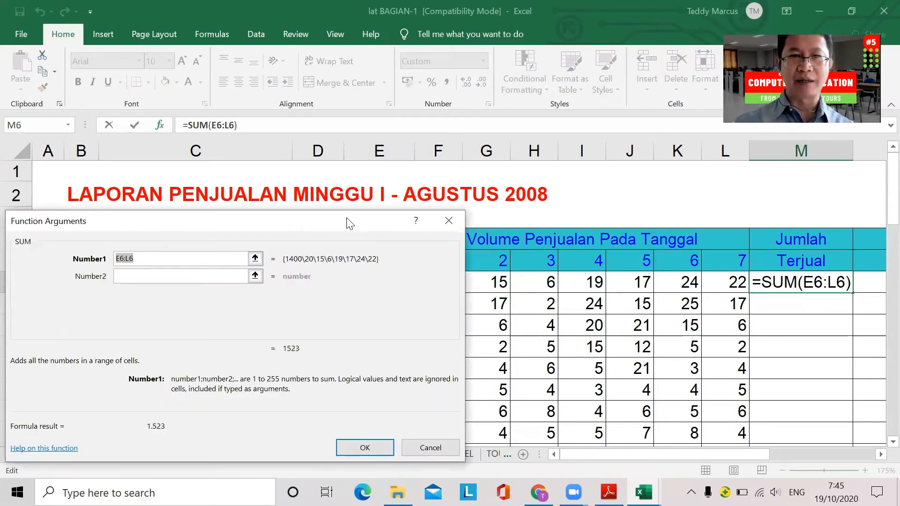
pyautogui.moveTo(376, 228); pyautogui.dragTo(320, 226)
pyautogui.moveTo(448, 283); pyautogui.dragTo(737, 287)
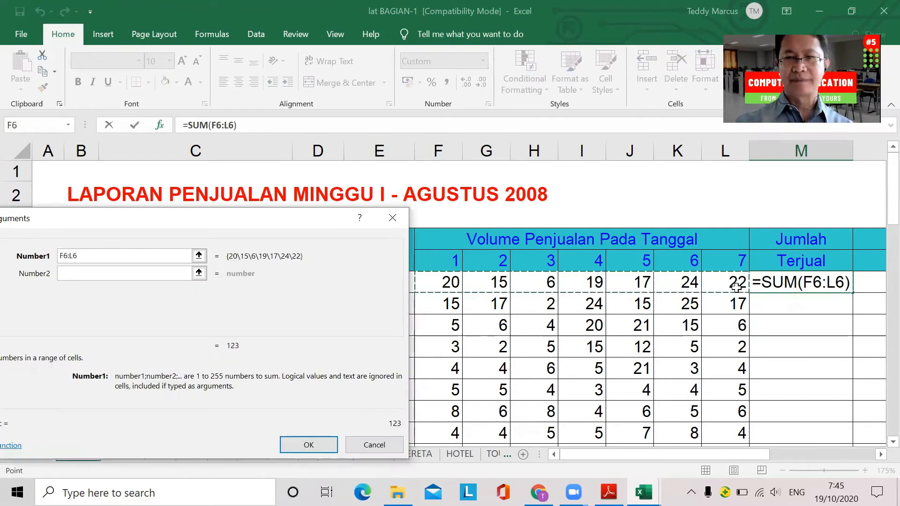
pyautogui.press('Return')
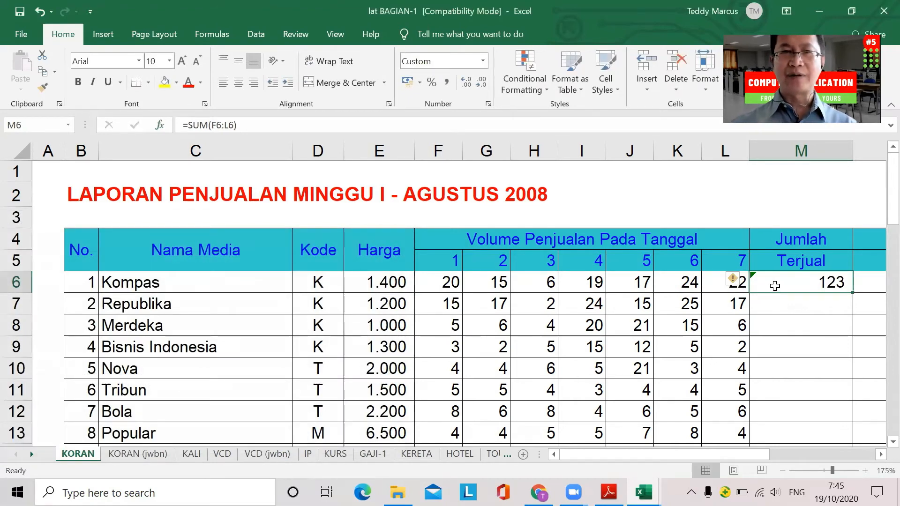
# Clear M6 again and write the formula =SUM(F6:L6) directly in the cell.
pyautogui.press('Delete')
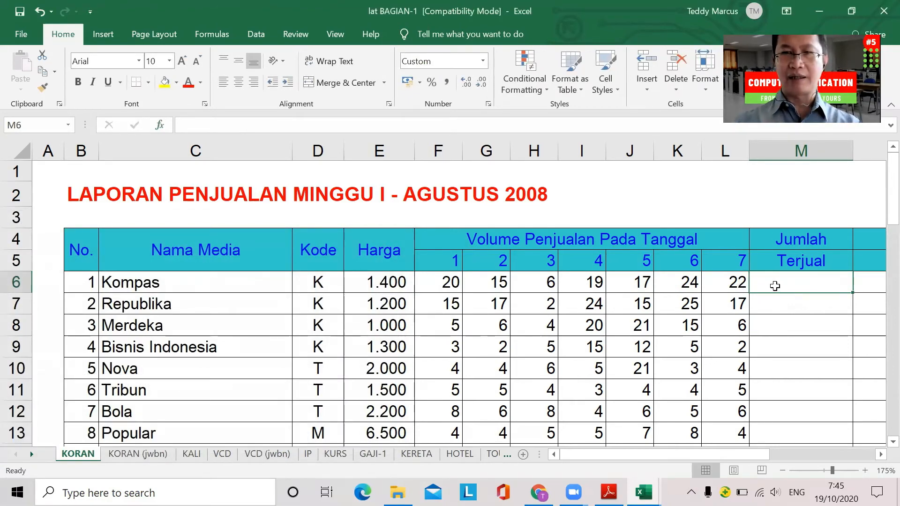
pyautogui.write('=')
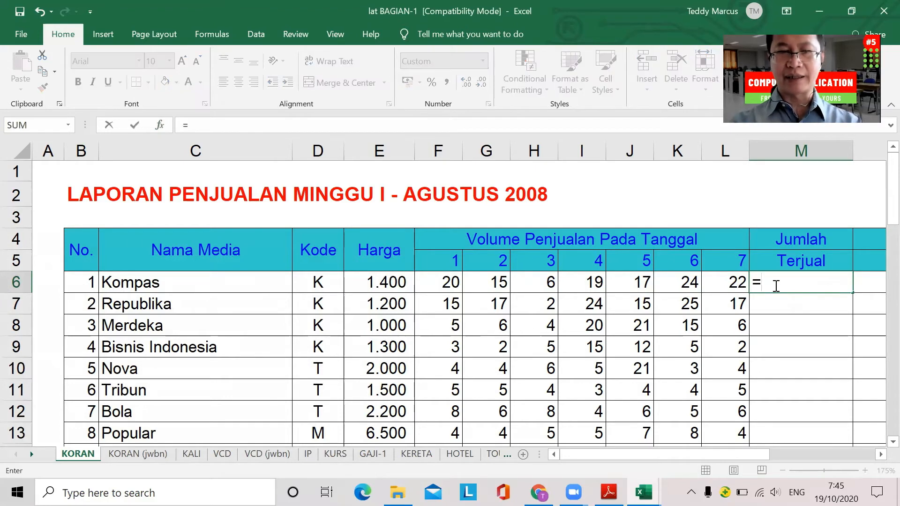
pyautogui.write('SUM')
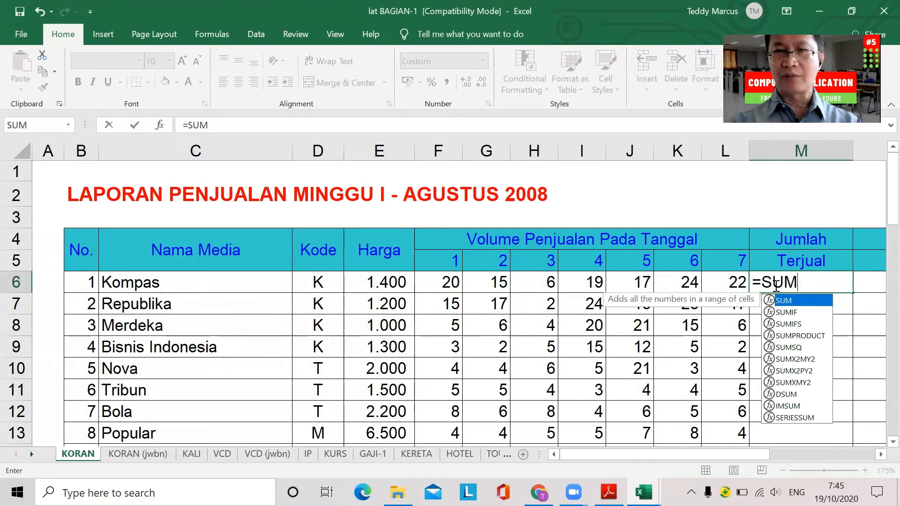
pyautogui.write('(')
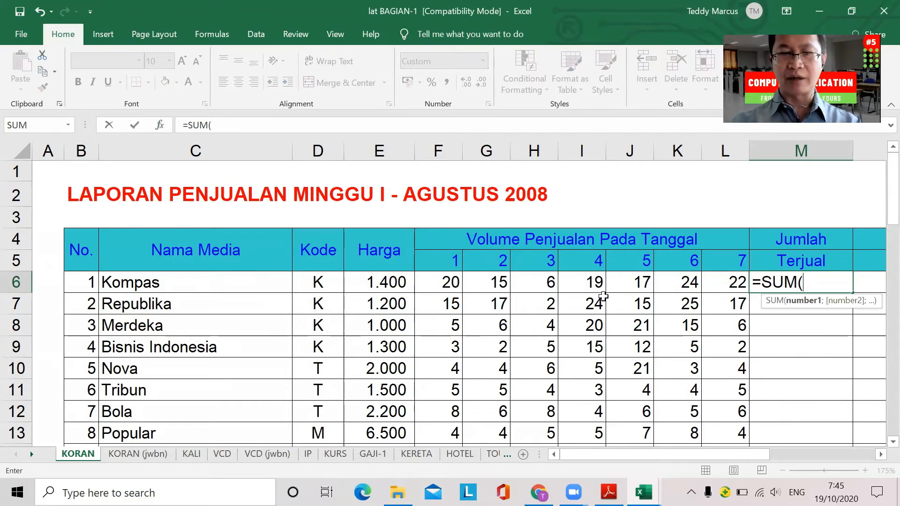
pyautogui.write('F6')
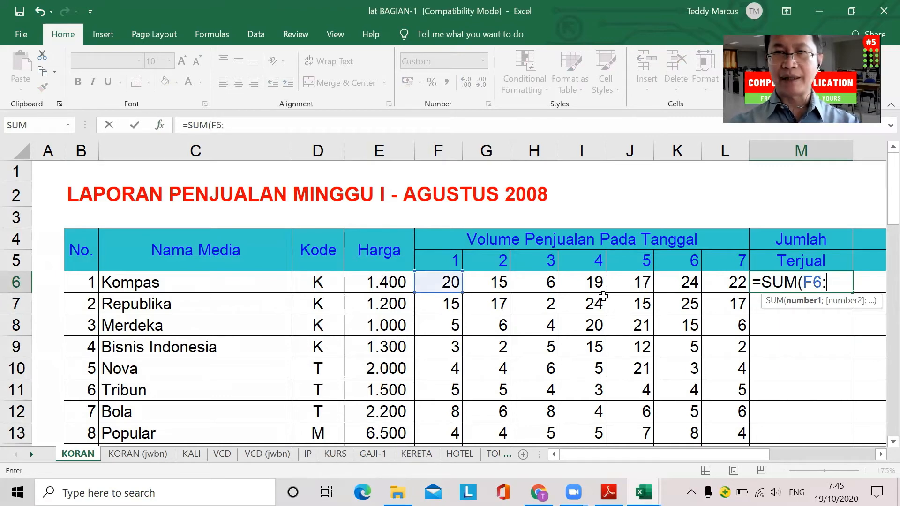
pyautogui.write(':')
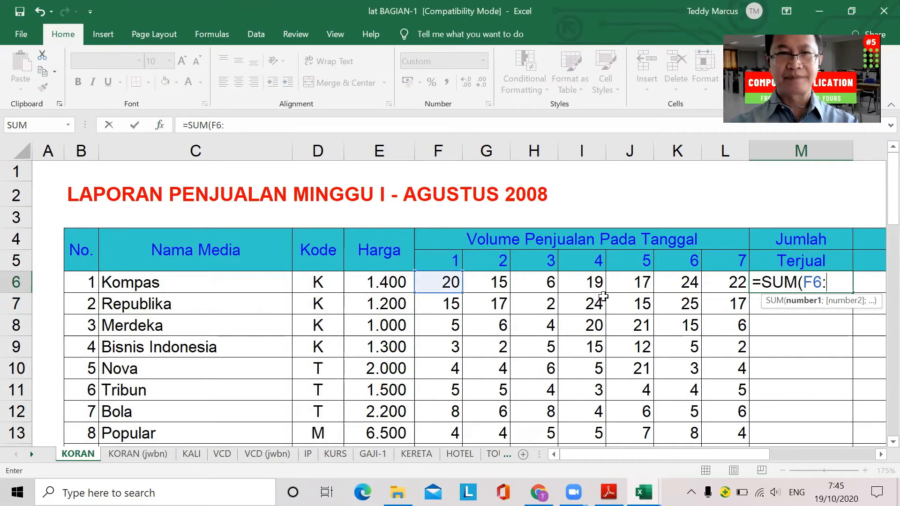
pyautogui.write('L')
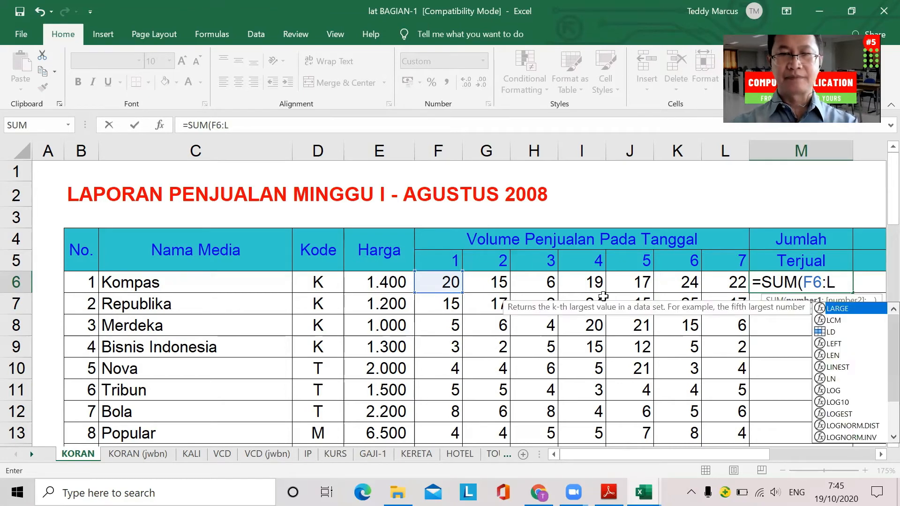
pyautogui.write('6)')
pyautogui.press('Return')
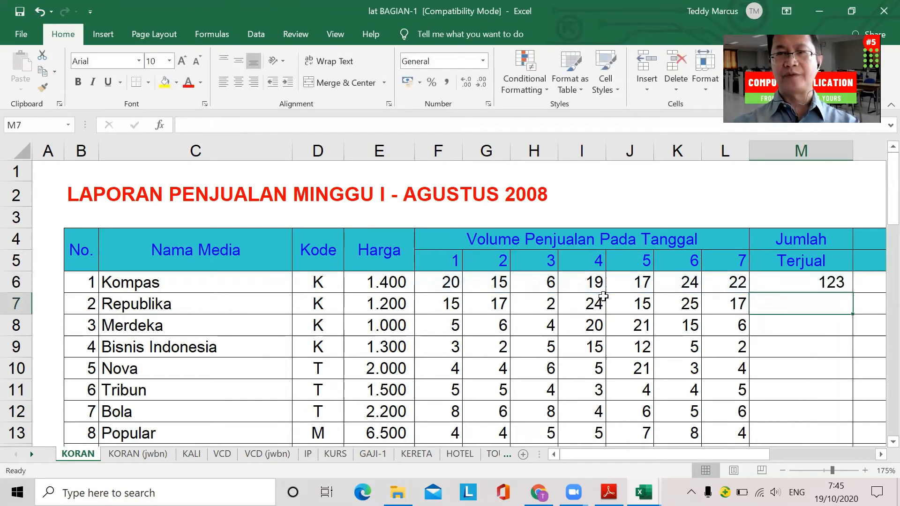
# Copy the Jumlah Terjual formula from M6 down to M20 for all the listed media.
pyautogui.click(819, 287)
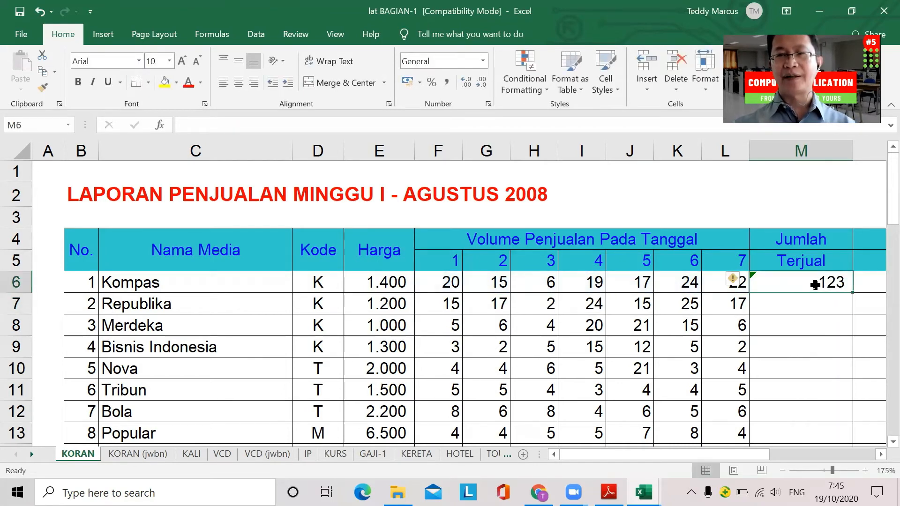
pyautogui.doubleClick(853, 294)
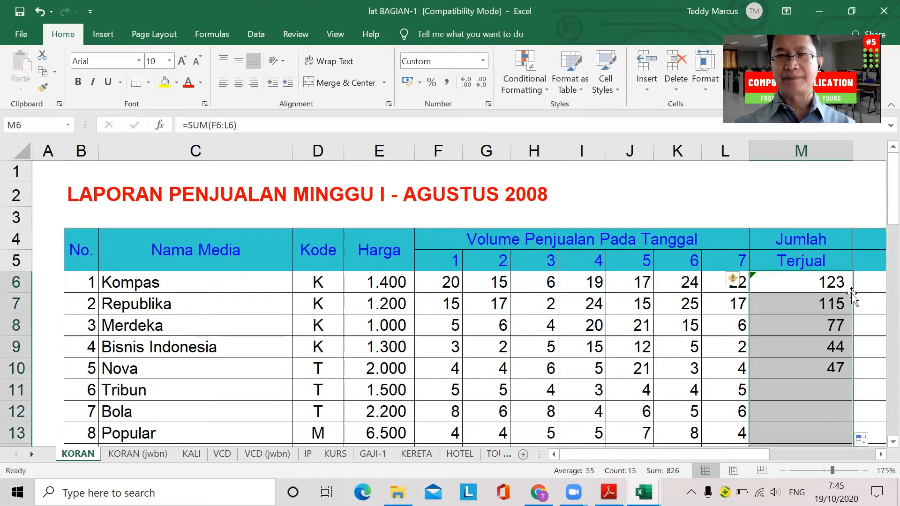
pyautogui.scroll(-3, 826, 334)
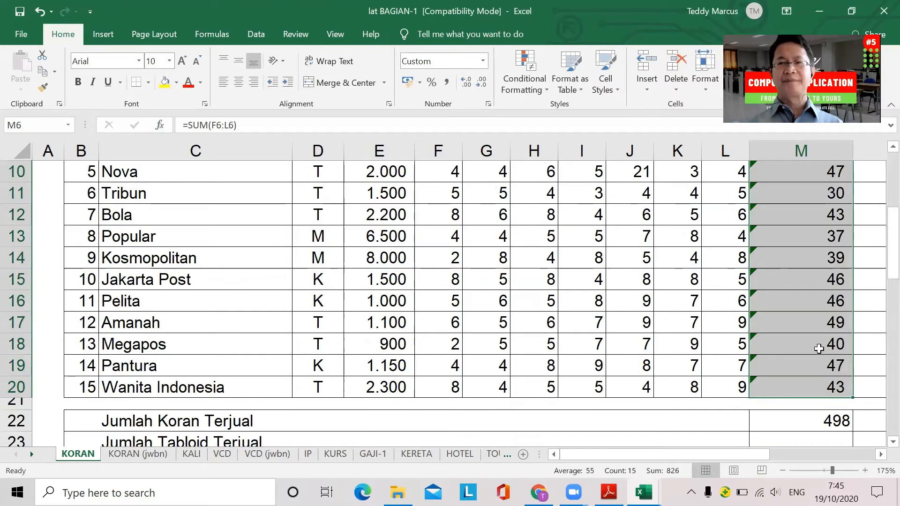
pyautogui.scroll(2, 819, 348)
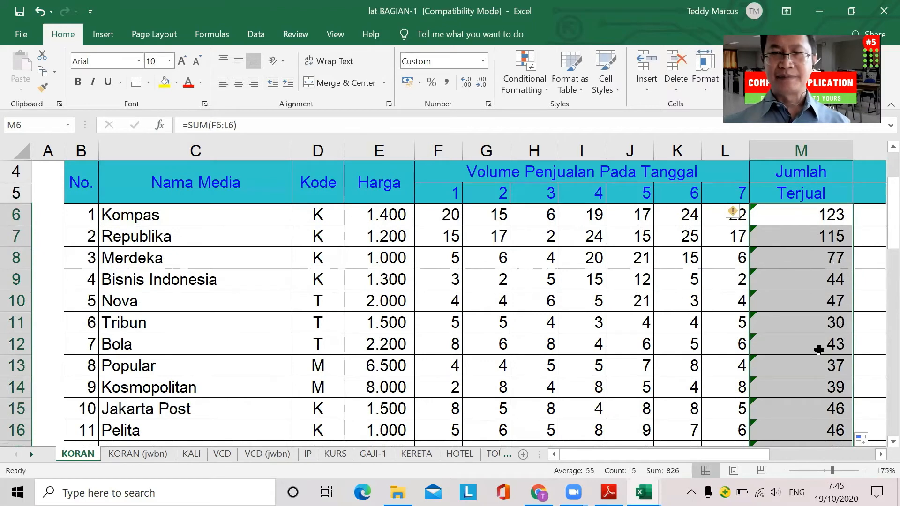
pyautogui.scroll(-2, 818, 349)
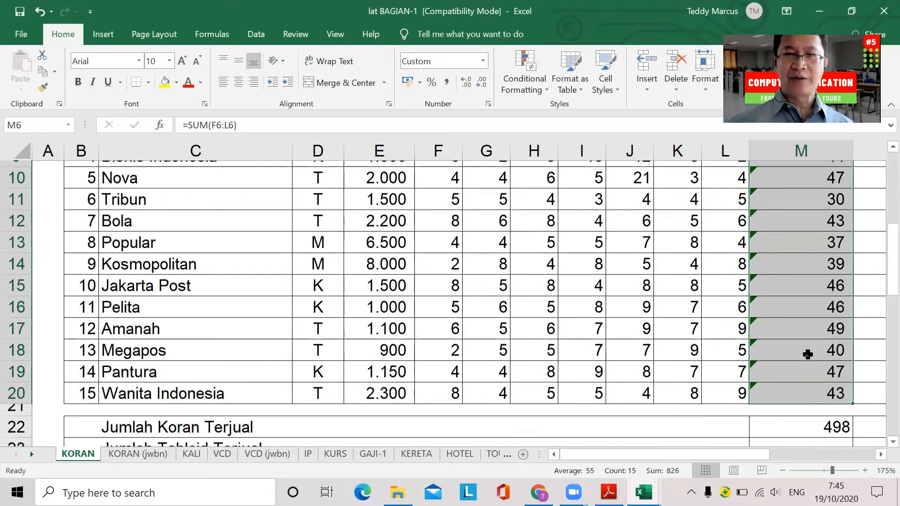
pyautogui.scroll(-1, 807, 354)
# Delete the existing Jumlah Koran Terjual formula from M22.
pyautogui.click(806, 355)
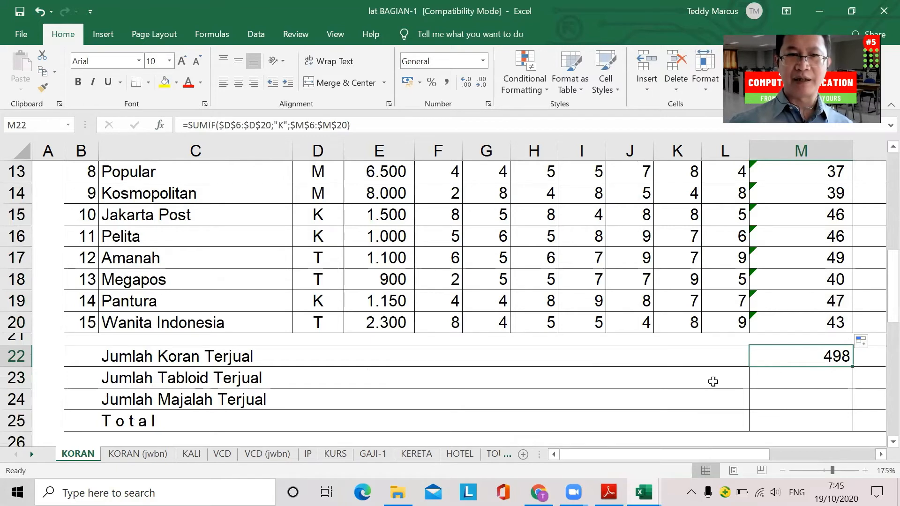
pyautogui.scroll(1, 813, 290)
pyautogui.scroll(3, 812, 284)
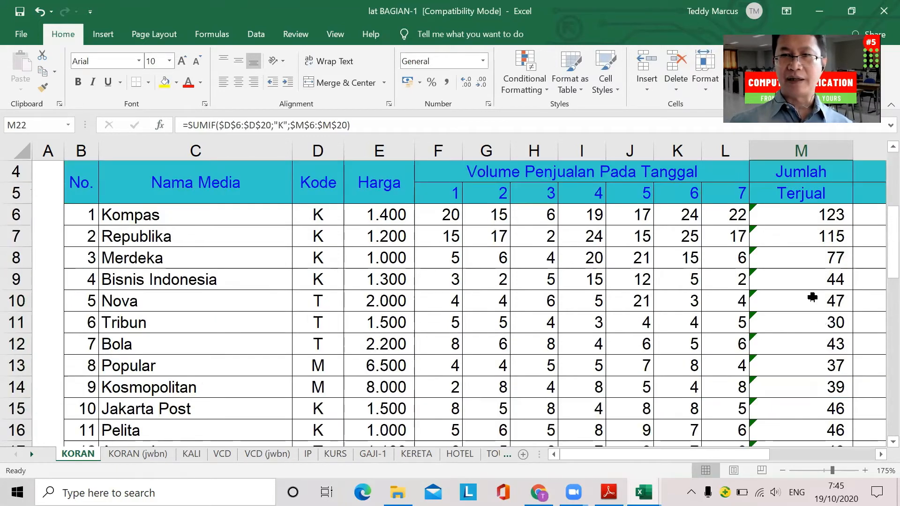
pyautogui.scroll(-3, 813, 386)
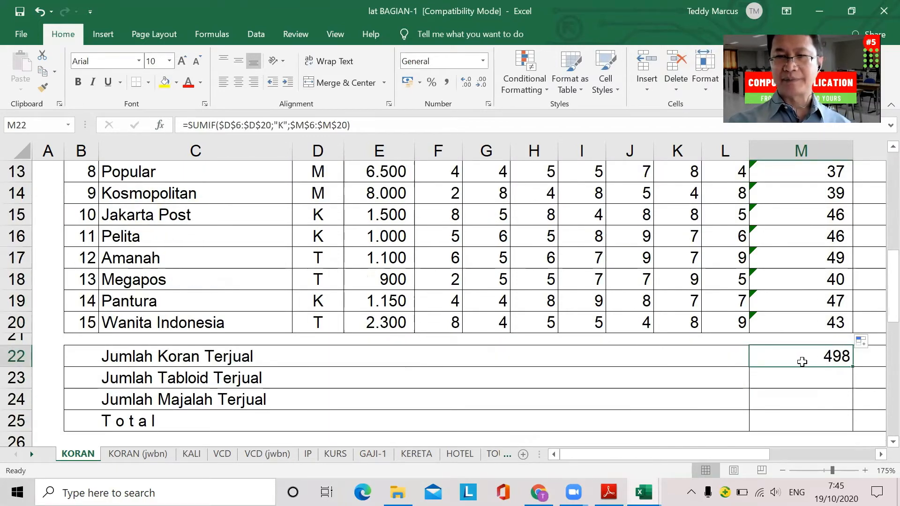
pyautogui.press('Delete')
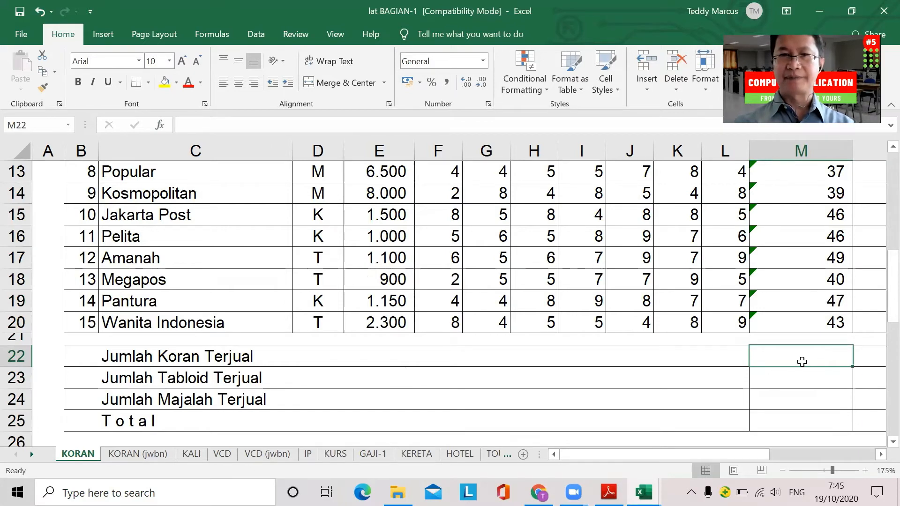
# Review the completed Jumlah Terjual column, the Jumlah Harga formula in N6 and the summary rows beneath the table.
pyautogui.scroll(1, 802, 361)
pyautogui.scroll(2, 801, 360)
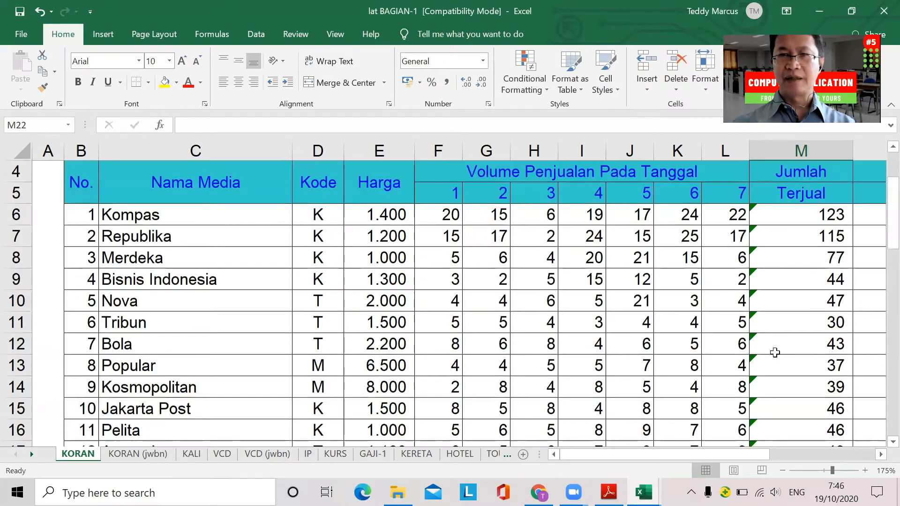
pyautogui.keyDown('ctrl'); pyautogui.scroll(-1, 722, 360); pyautogui.keyUp('ctrl')
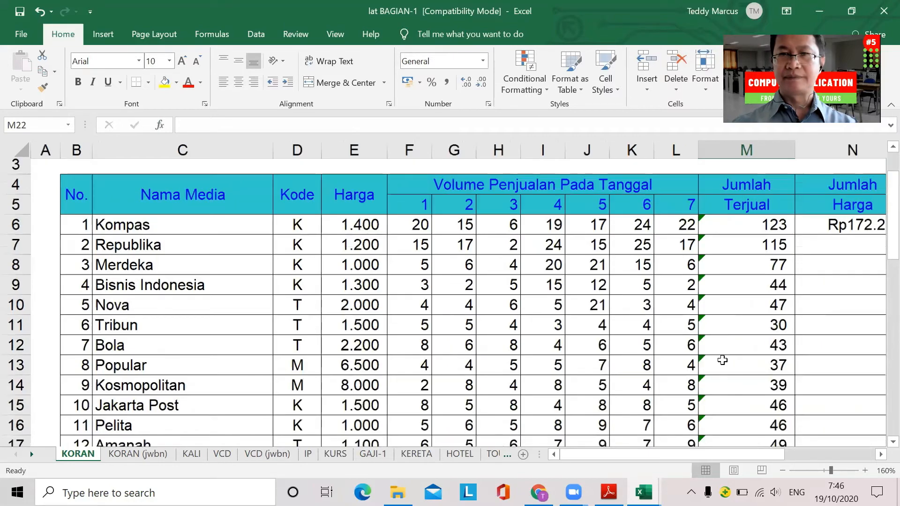
pyautogui.keyDown('ctrl'); pyautogui.scroll(-1, 722, 359); pyautogui.keyUp('ctrl')
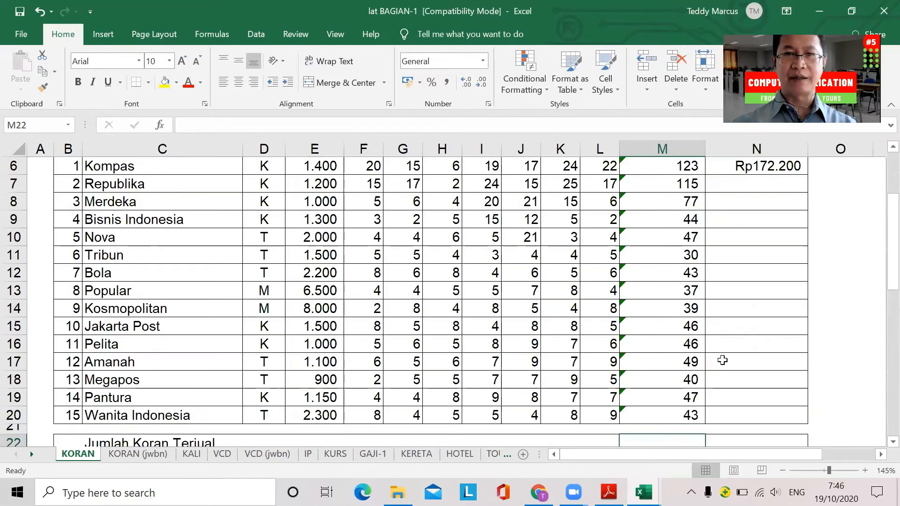
pyautogui.keyDown('ctrl'); pyautogui.scroll(-1, 722, 360); pyautogui.keyUp('ctrl')
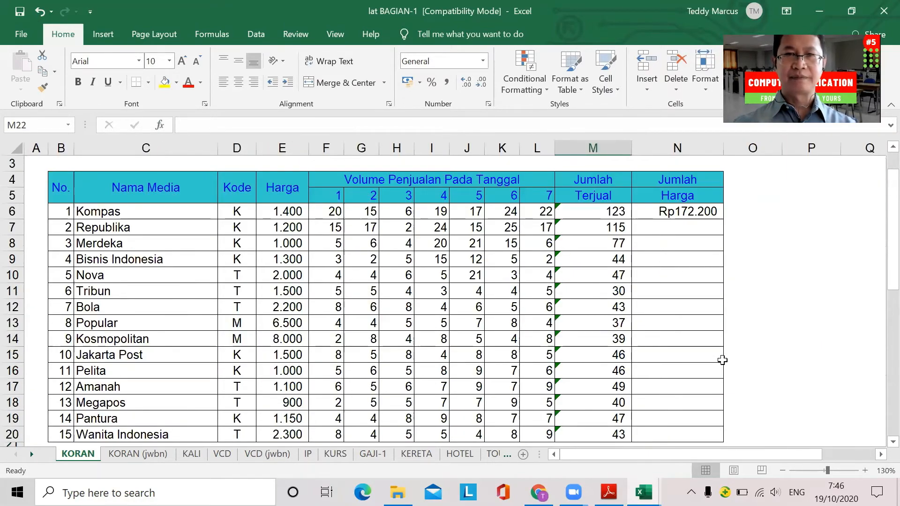
pyautogui.keyDown('ctrl'); pyautogui.scroll(-1, 722, 360); pyautogui.keyUp('ctrl')
pyautogui.scroll(1, 508, 433)
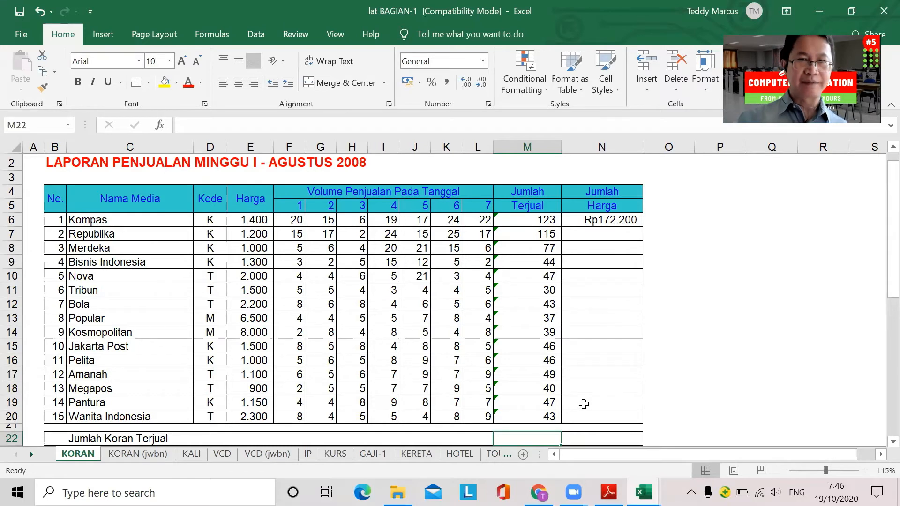
pyautogui.click(593, 223)
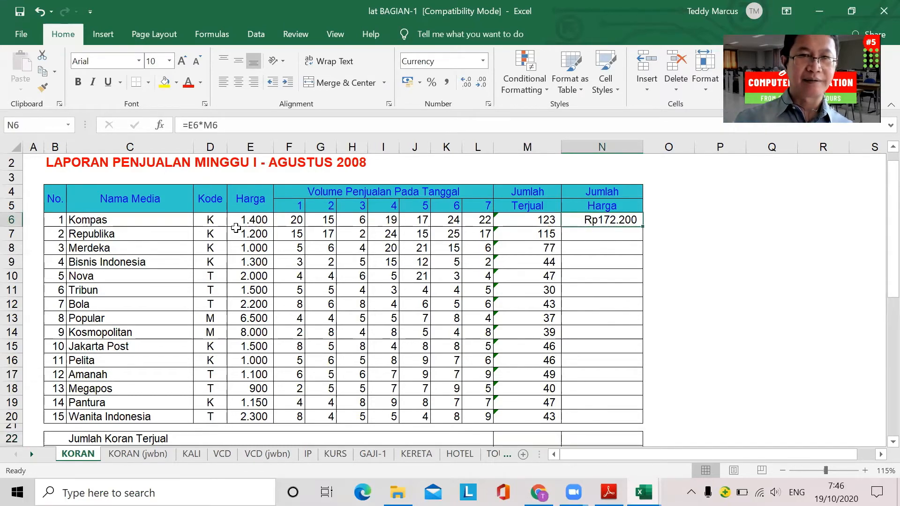
pyautogui.scroll(-2, 511, 279)
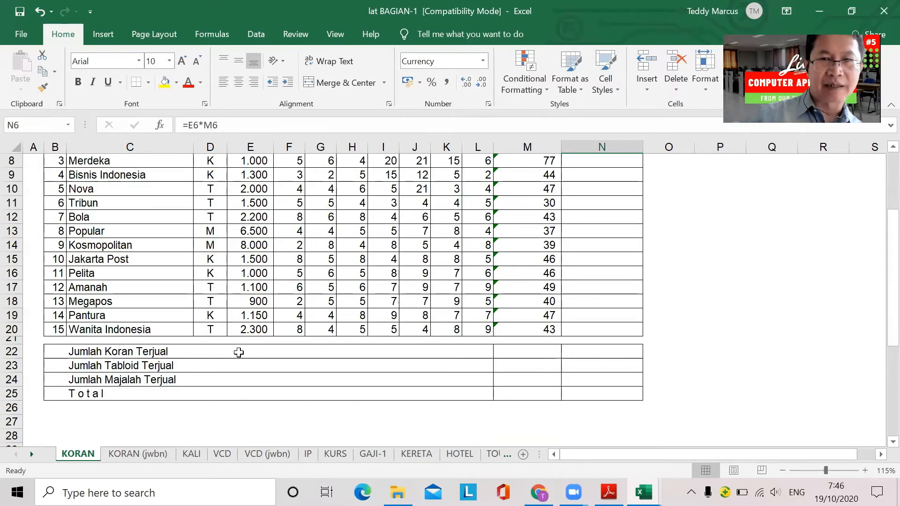
# Examine the Koran, Tabloid and Majalah summary rows against the Kode and Jumlah Terjual columns of the table.
pyautogui.click(239, 352)
pyautogui.click(210, 363)
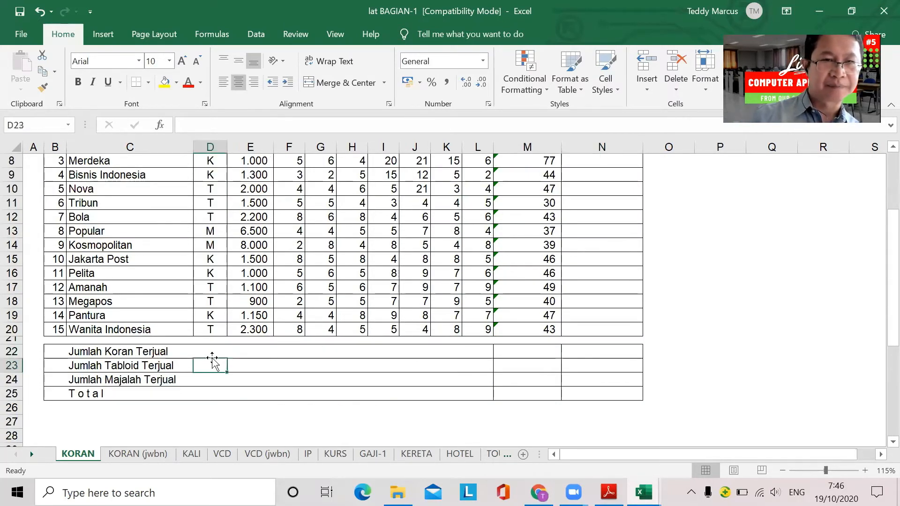
pyautogui.click(214, 350)
pyautogui.scroll(2, 214, 350)
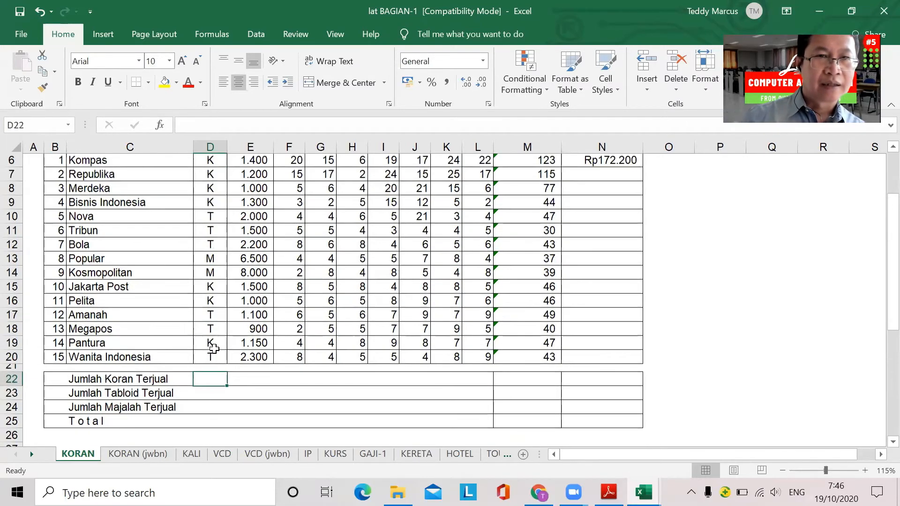
pyautogui.scroll(-1, 221, 350)
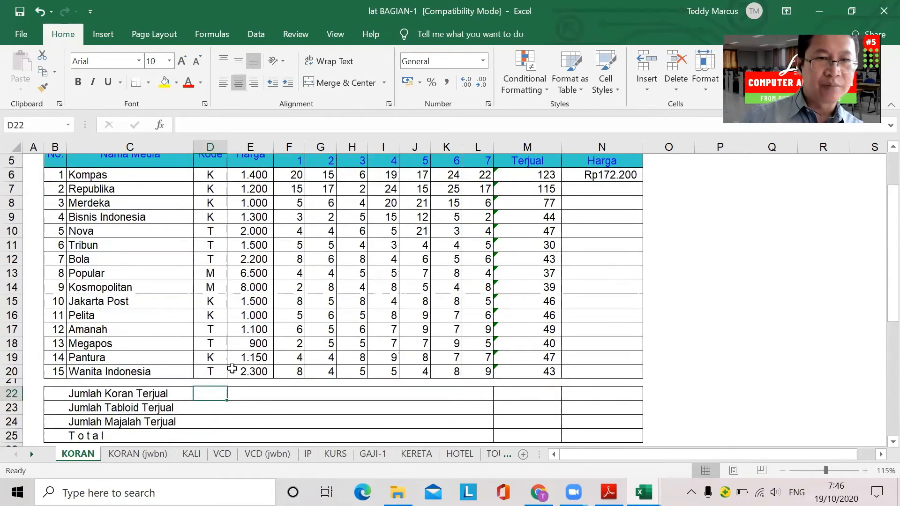
pyautogui.scroll(-1, 236, 367)
pyautogui.click(252, 351)
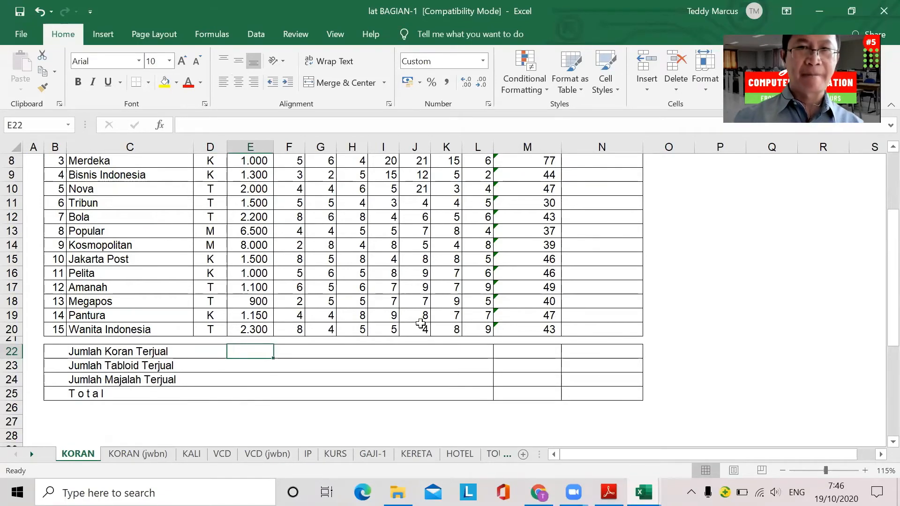
pyautogui.scroll(1, 281, 280)
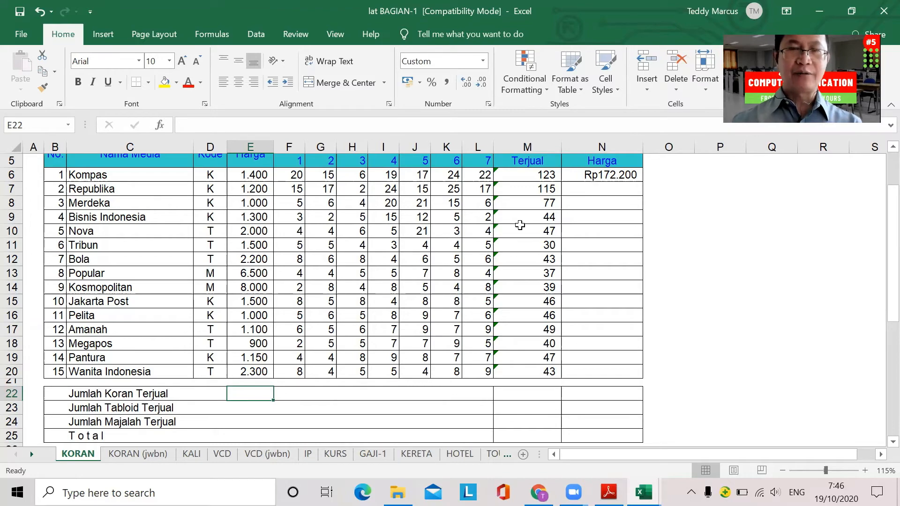
pyautogui.scroll(1, 519, 225)
pyautogui.scroll(-1, 493, 276)
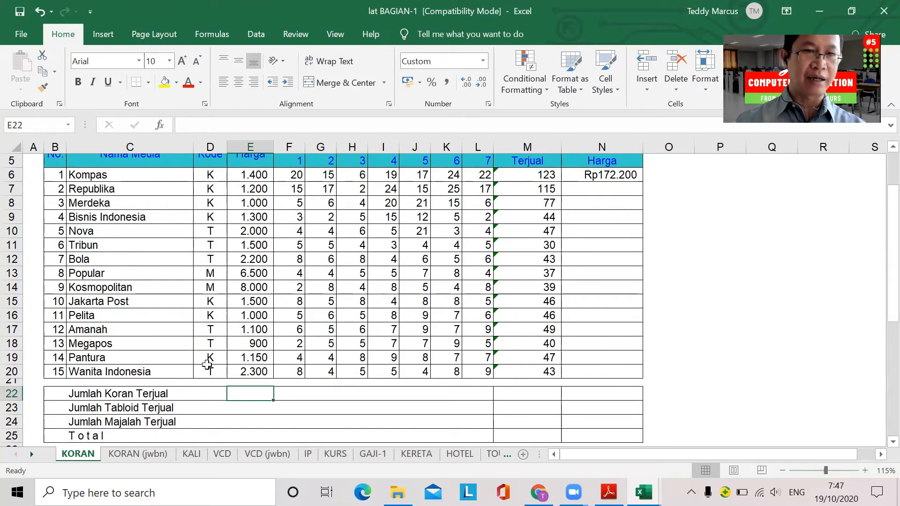
# Enter the codes K, T and M in D22, D23 and D24 beside the Koran, Tabloid and Majalah summary labels.
pyautogui.click(200, 393)
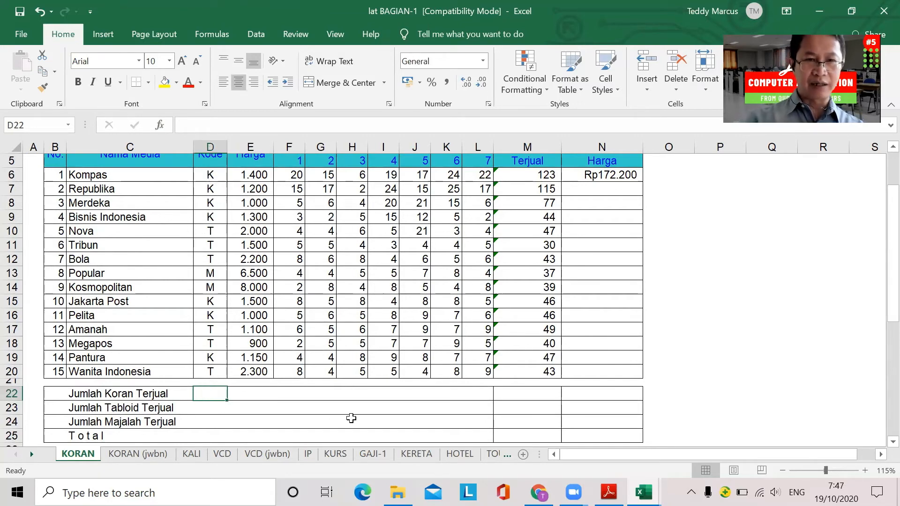
pyautogui.write('K')
pyautogui.press('Return')
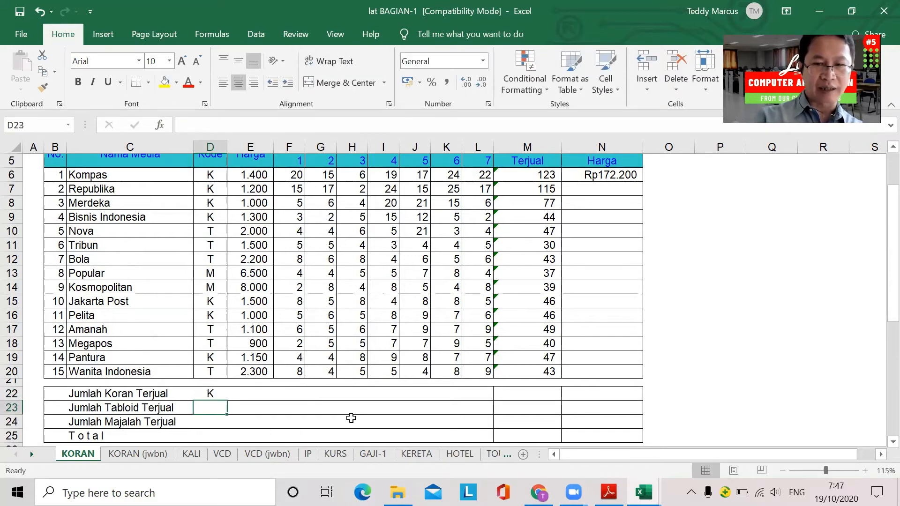
pyautogui.write('T')
pyautogui.press('Escape')
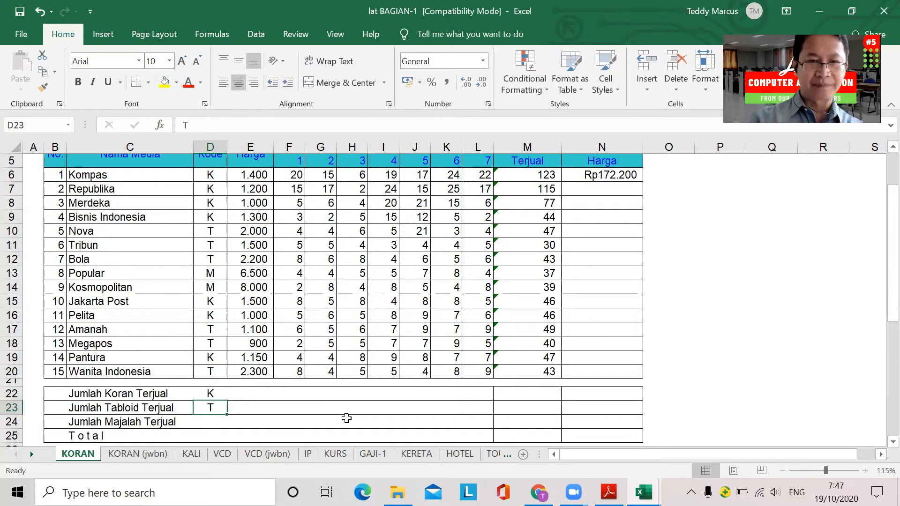
pyautogui.write('MT')
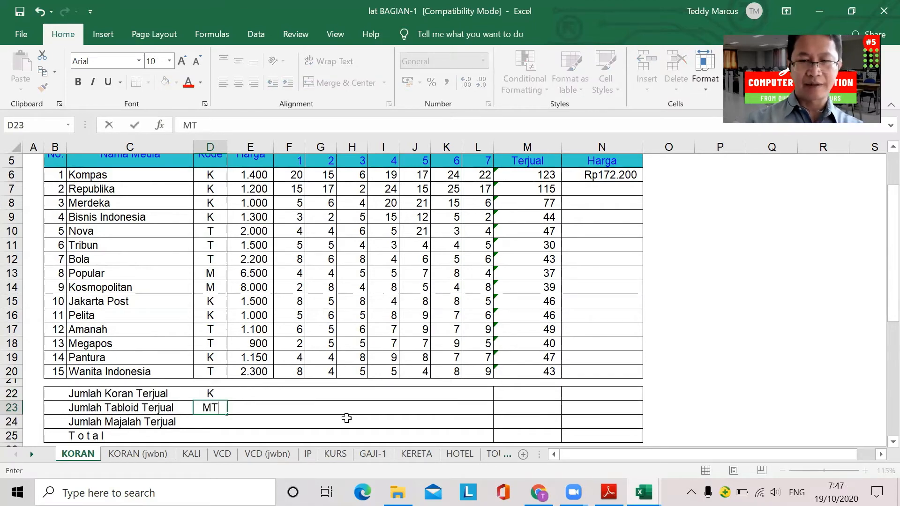
pyautogui.press('Return')
pyautogui.press('Up')
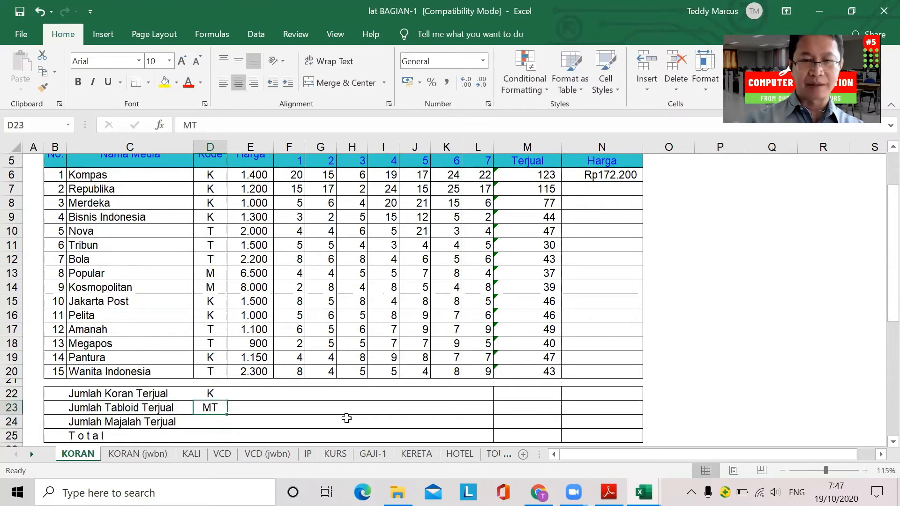
pyautogui.write('T')
pyautogui.press('Return')
pyautogui.write('M')
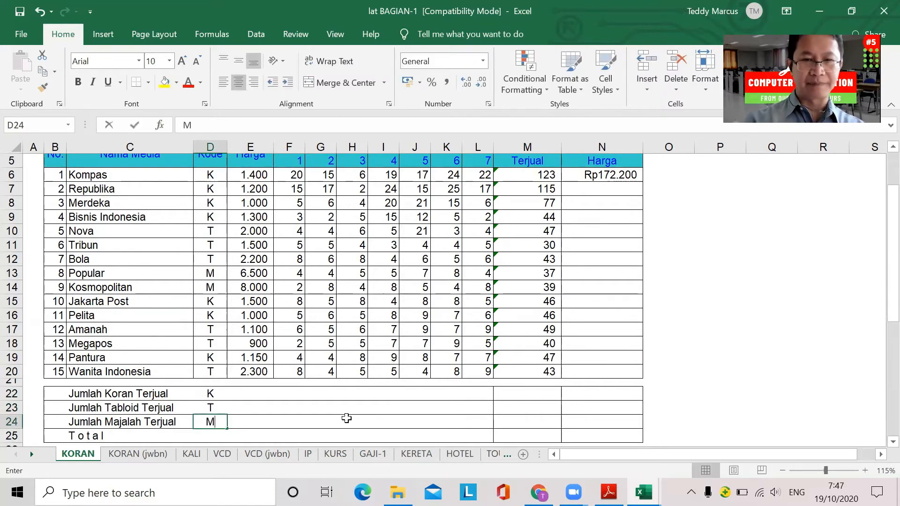
pyautogui.press('Return')
pyautogui.press('Up')
pyautogui.press('Up')
pyautogui.press('Up')
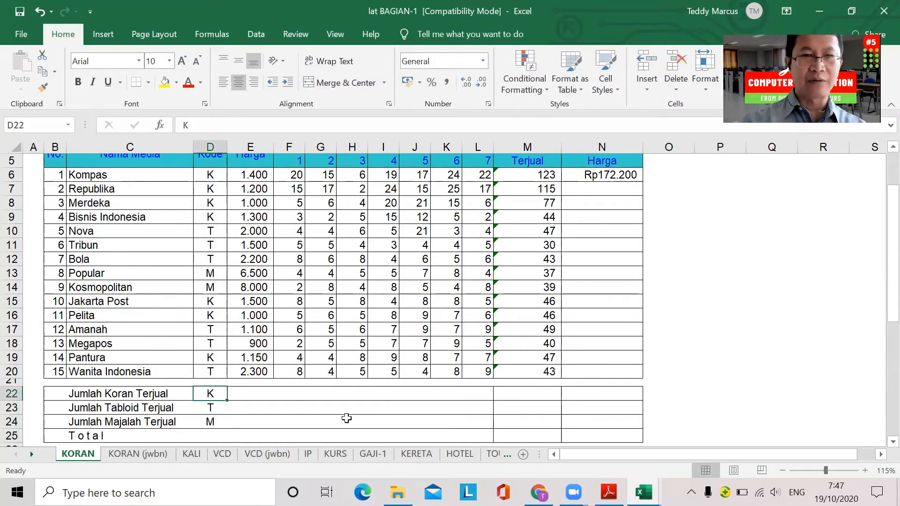
# Compare the codes with the table's Kode column and delete them from D22:D24.
pyautogui.press('Right')
pyautogui.scroll(2, 347, 418)
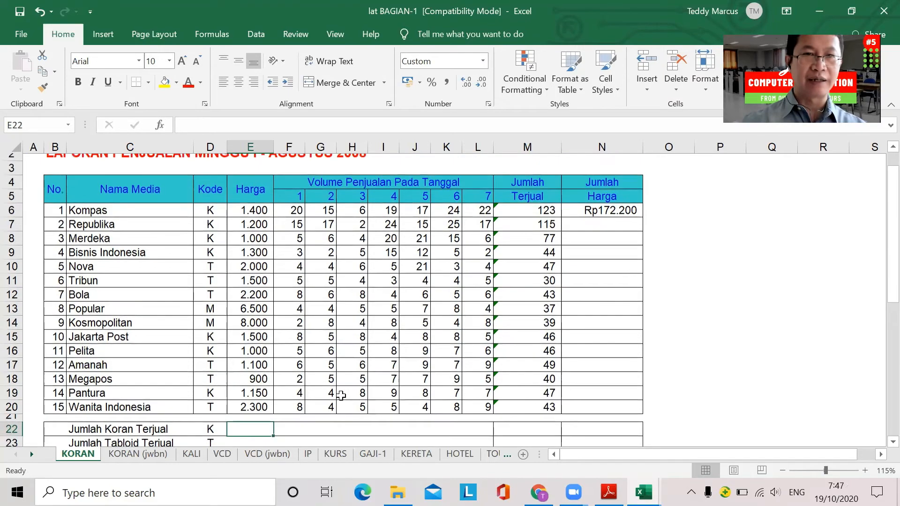
pyautogui.scroll(-1, 278, 261)
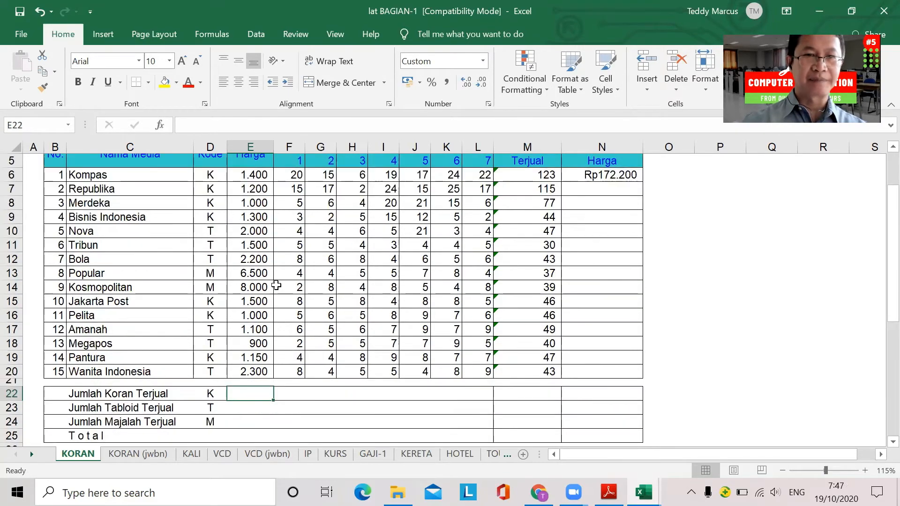
pyautogui.scroll(1, 272, 282)
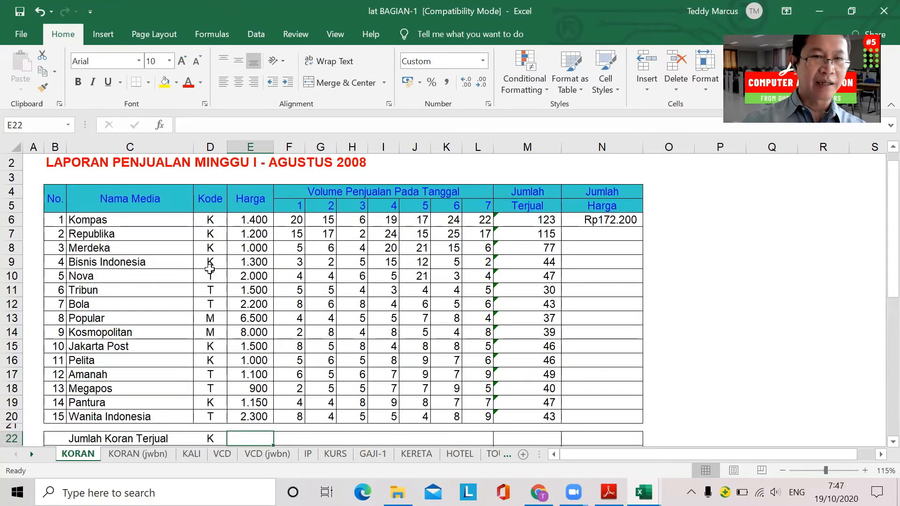
pyautogui.scroll(-1, 209, 253)
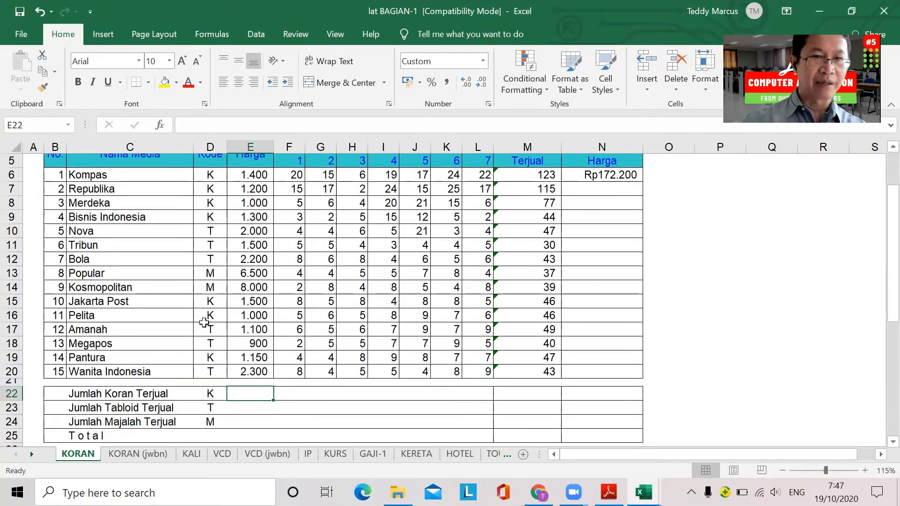
pyautogui.click(212, 395)
pyautogui.moveTo(212, 409); pyautogui.dragTo(208, 417)
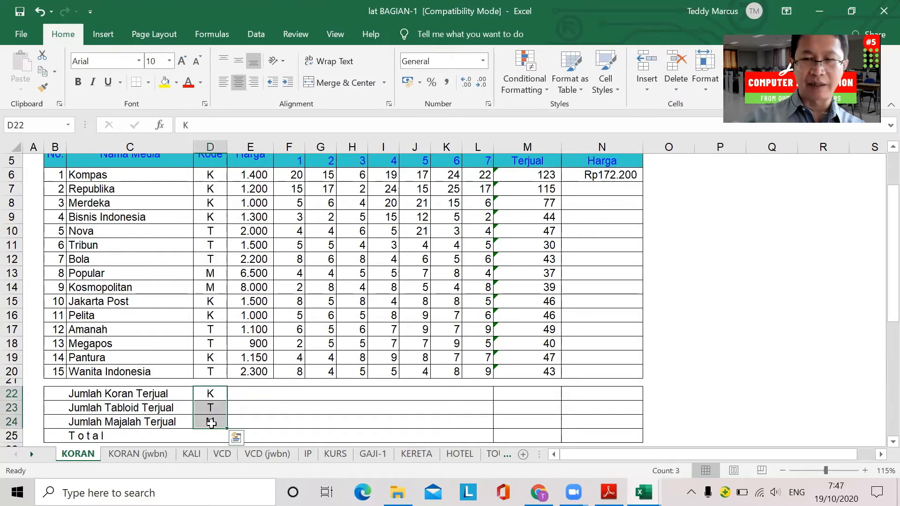
pyautogui.press('Delete')
# Search for the COUNTIF function and insert it in D22 of the Jumlah Koran Terjual row.
pyautogui.click(202, 394)
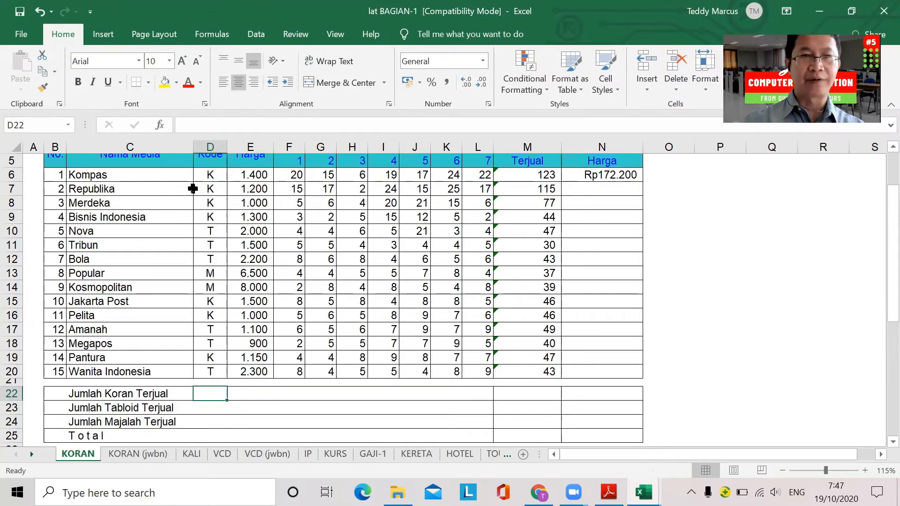
pyautogui.click(160, 124)
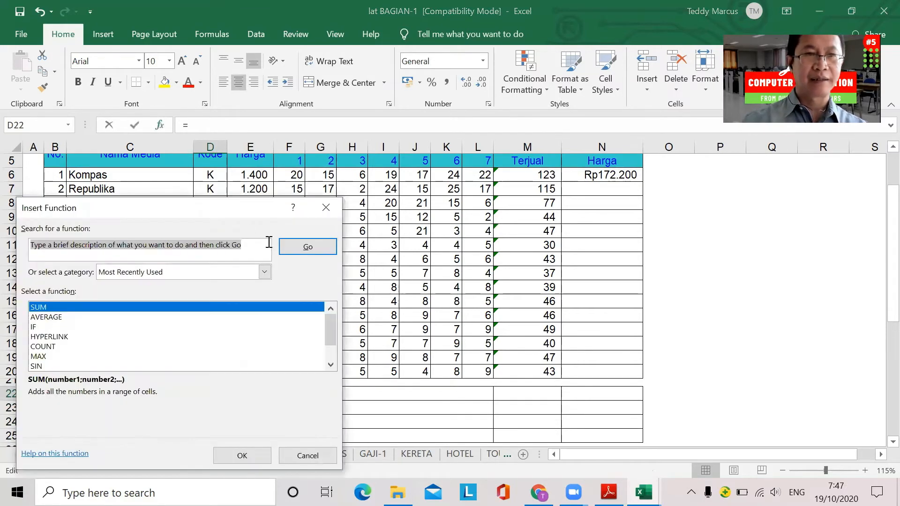
pyautogui.write('COUN')
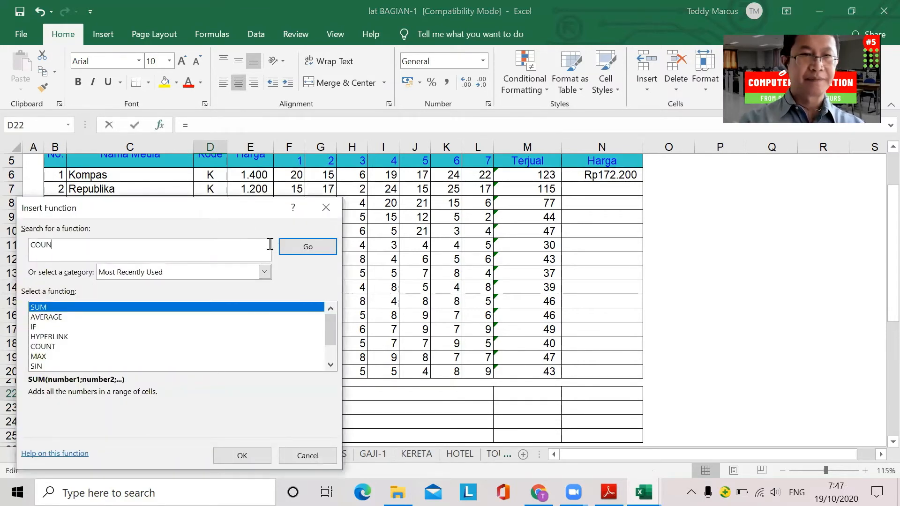
pyautogui.write('T')
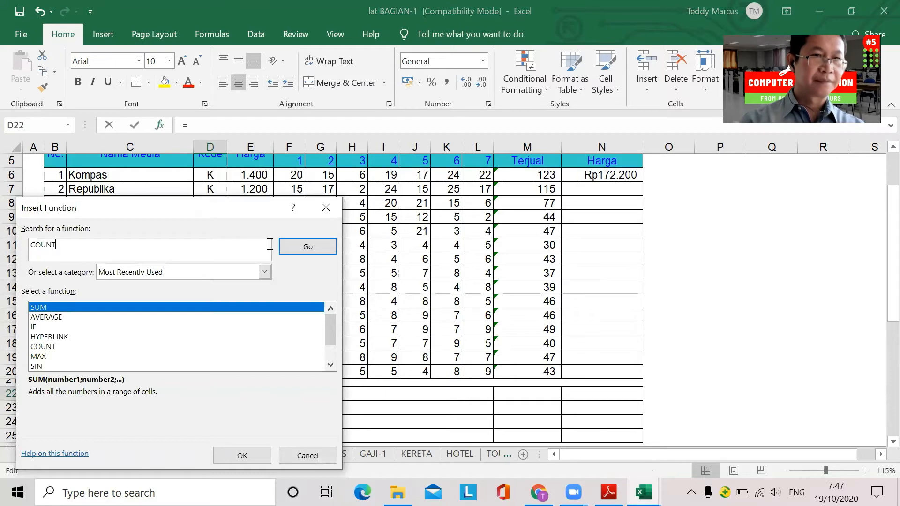
pyautogui.write('IF')
pyautogui.press('Return')
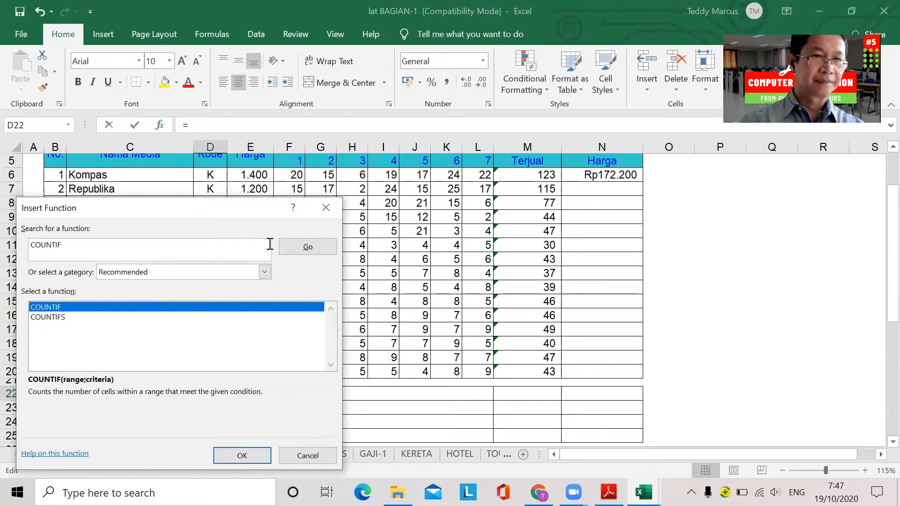
pyautogui.click(242, 456)
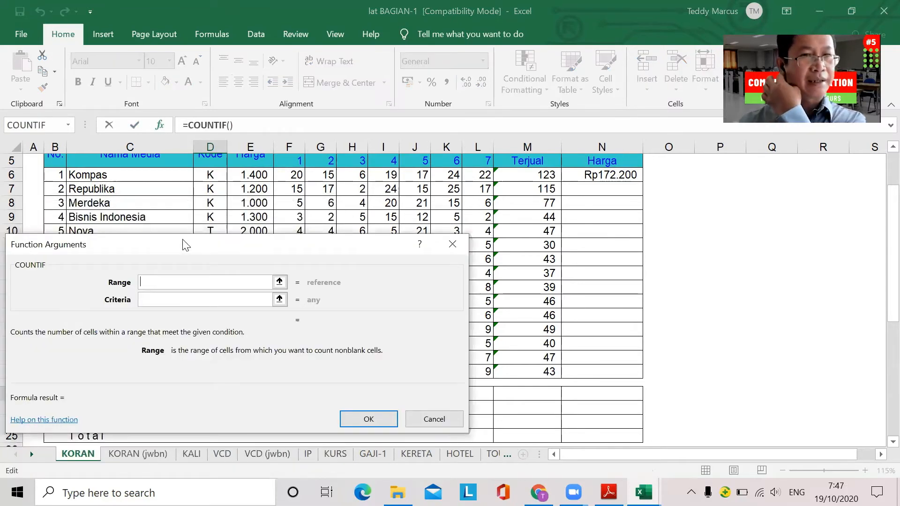
# Complete the COUNTIF in D22 with the Kode range D6:D20 and the criteria "K".
pyautogui.moveTo(186, 244); pyautogui.dragTo(511, 184)
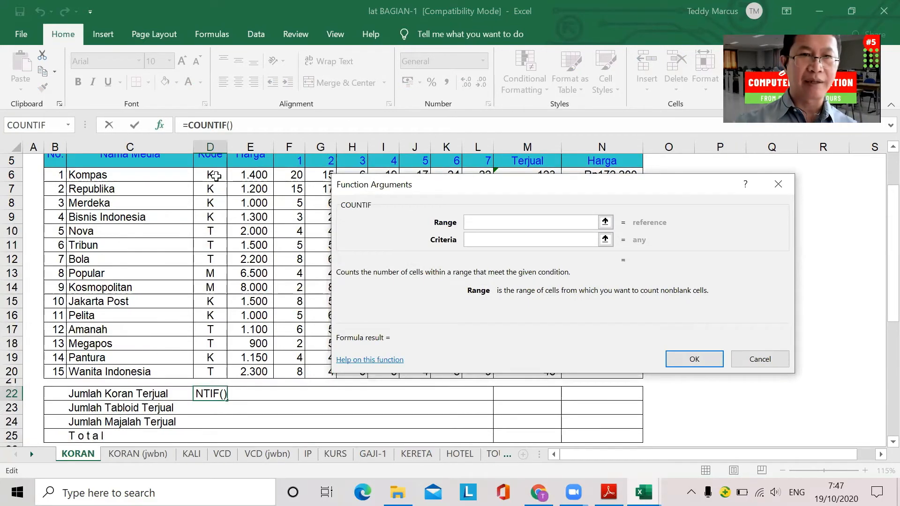
pyautogui.moveTo(211, 174); pyautogui.dragTo(210, 372)
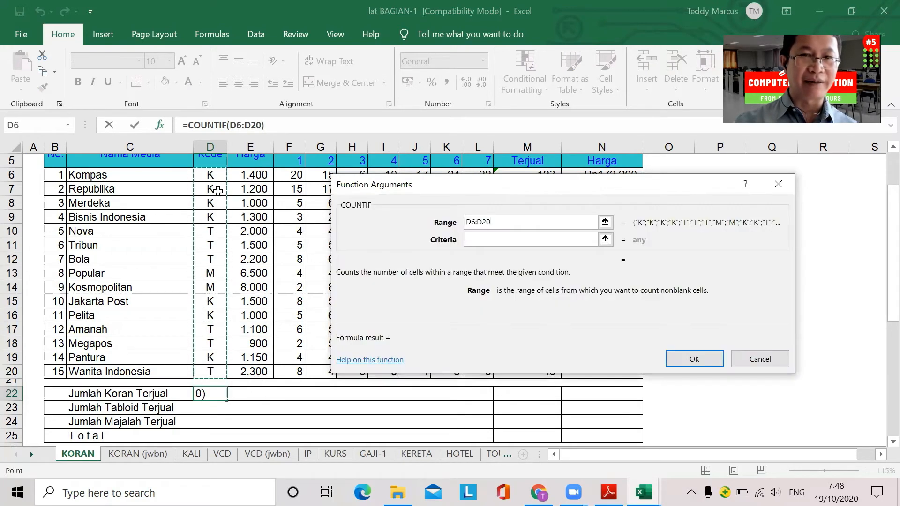
pyautogui.click(480, 237)
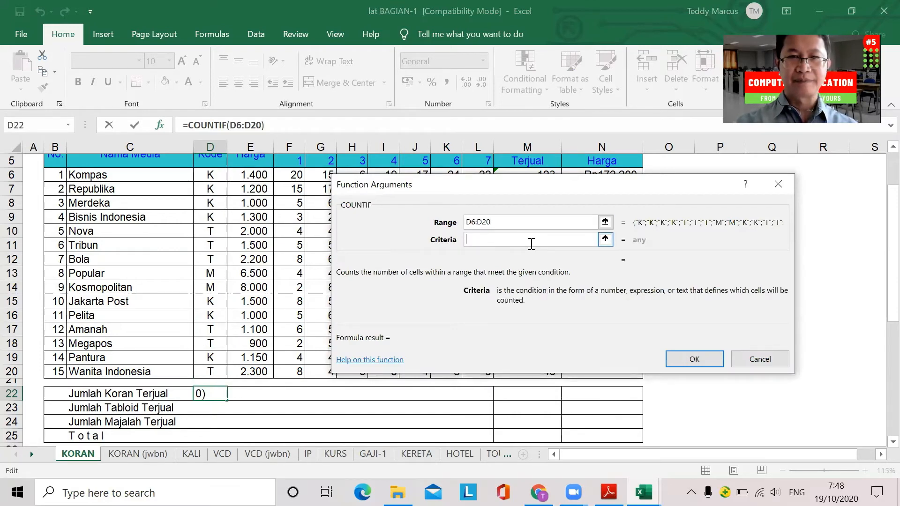
pyautogui.write('k')
pyautogui.press('BackSpace')
pyautogui.write('K')
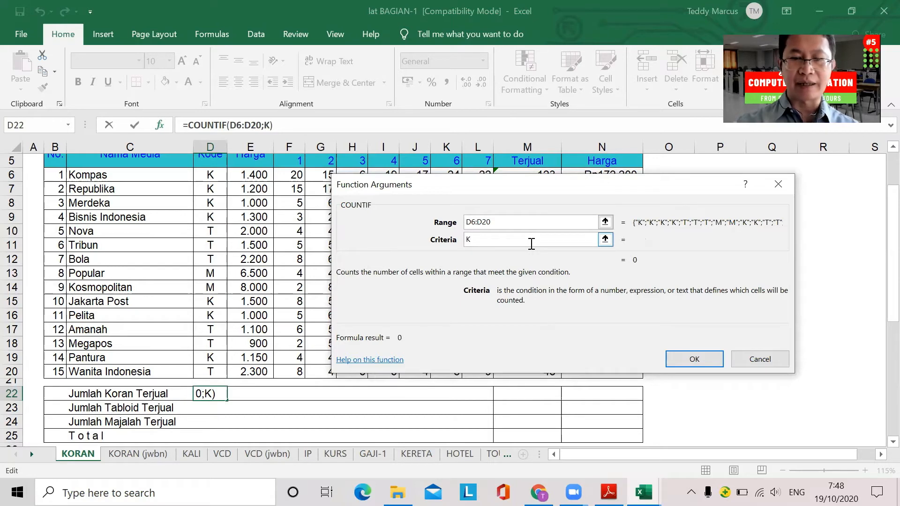
pyautogui.press('Home')
pyautogui.write('"K')
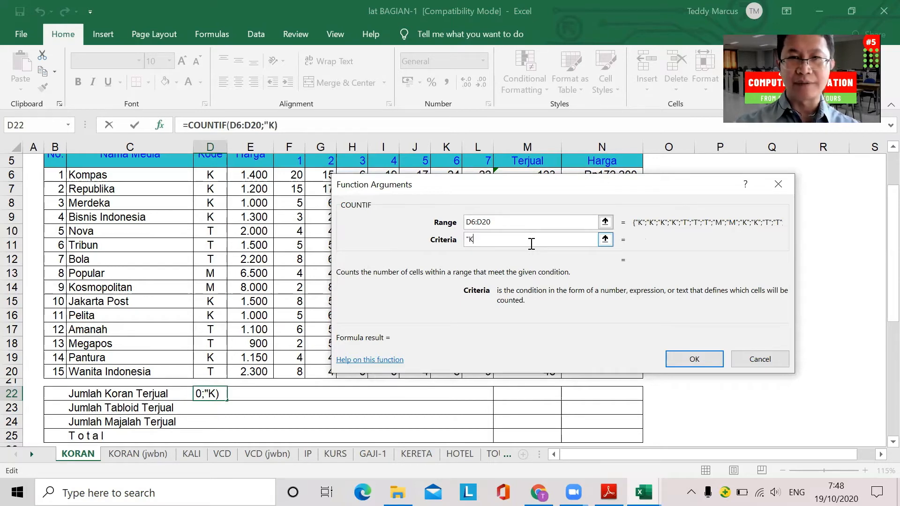
pyautogui.write('"')
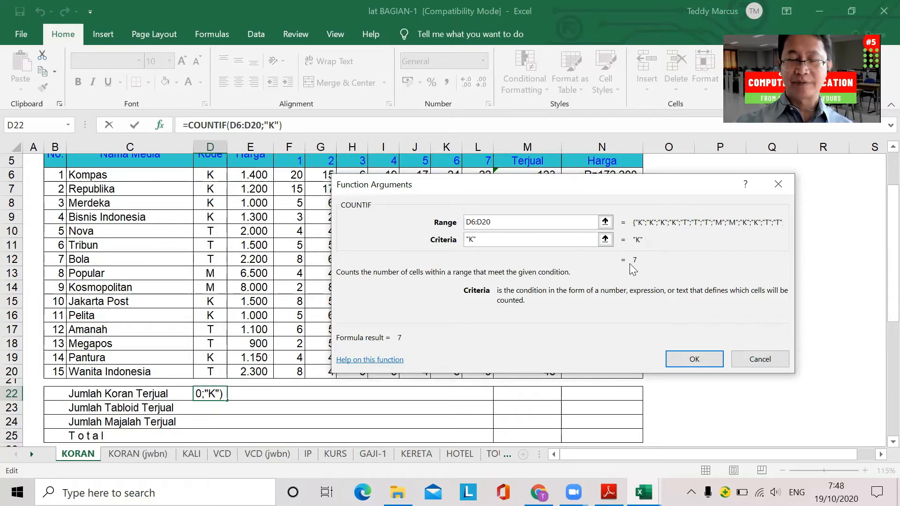
pyautogui.press('Return')
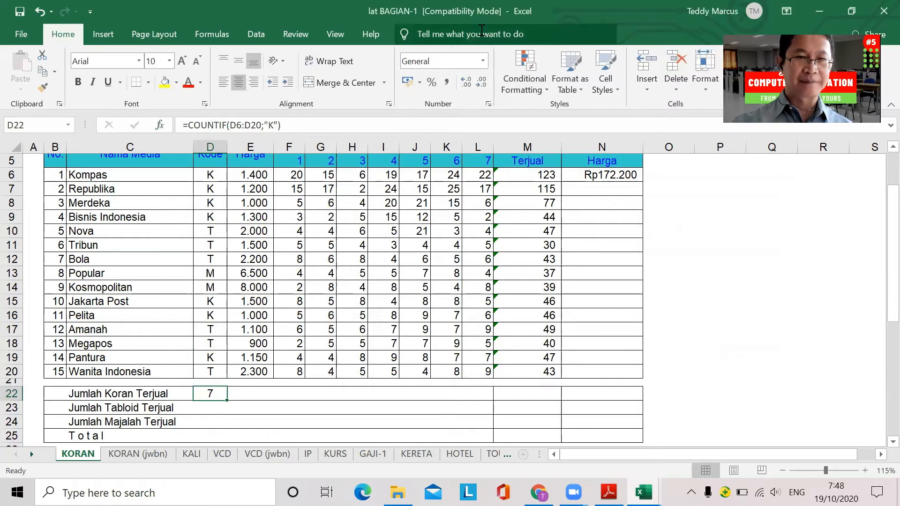
# Count the tabloids in D23 with COUNTIF on the Kode range D6:D20 and the criteria "T".
pyautogui.click(206, 408)
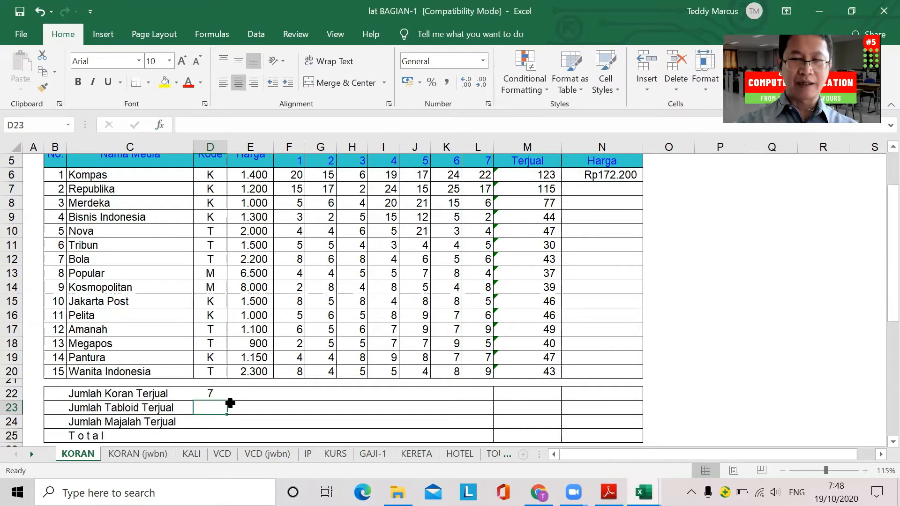
pyautogui.write('=COUNT')
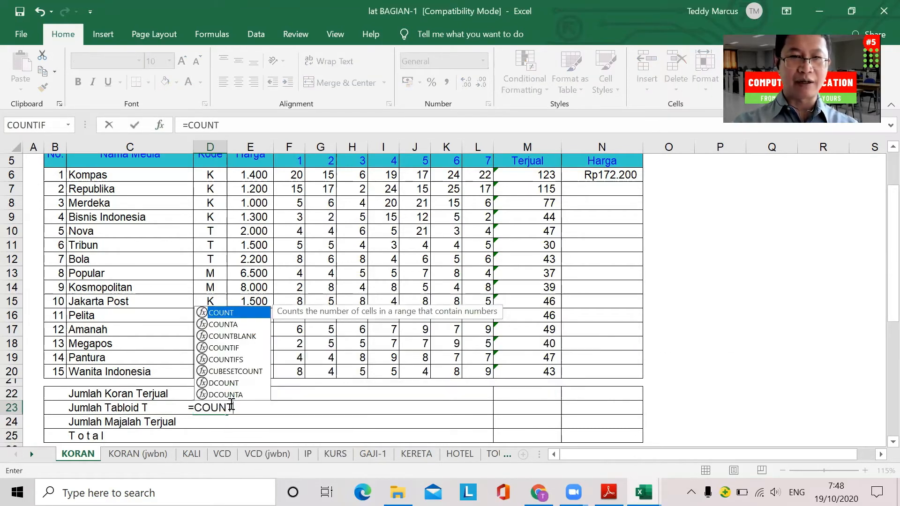
pyautogui.write('IF(')
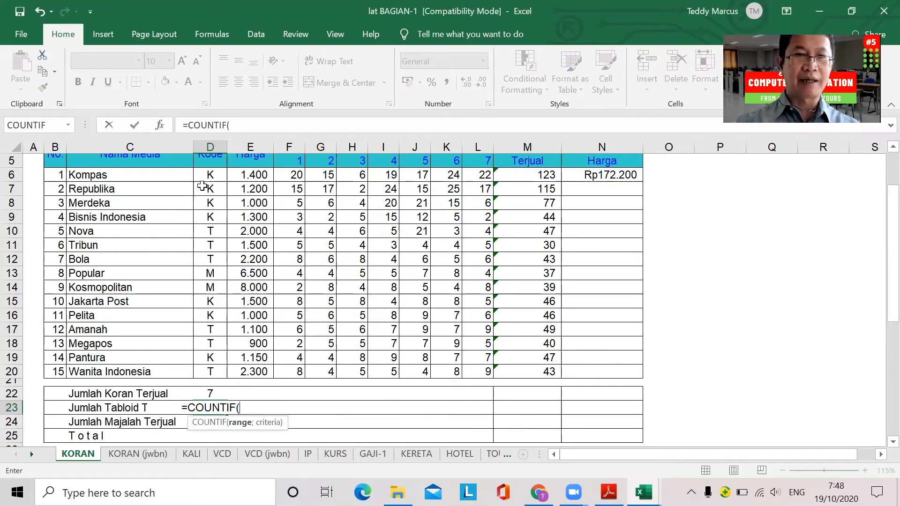
pyautogui.moveTo(209, 177); pyautogui.dragTo(208, 372)
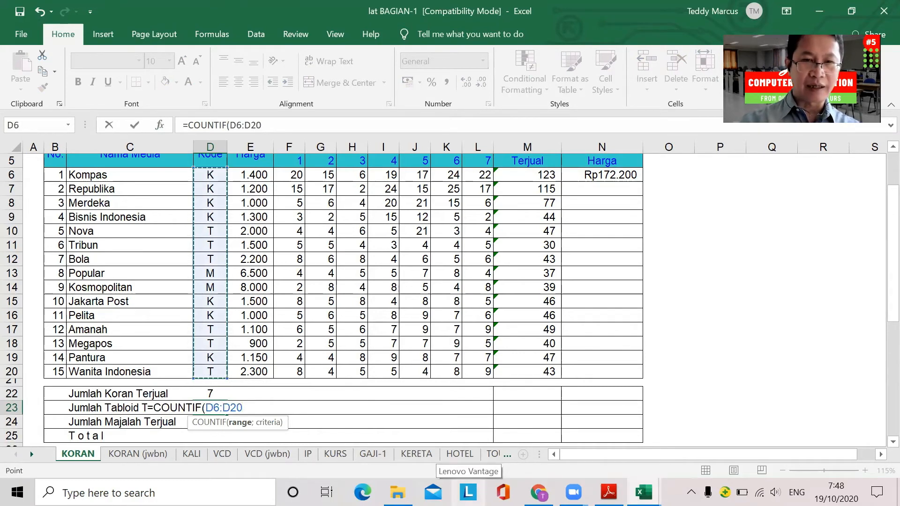
pyautogui.write(';')
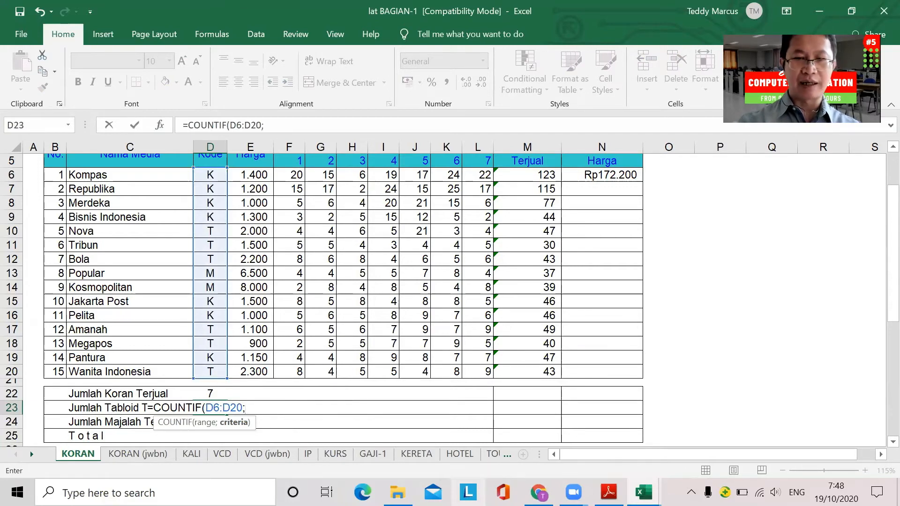
pyautogui.write('"t')
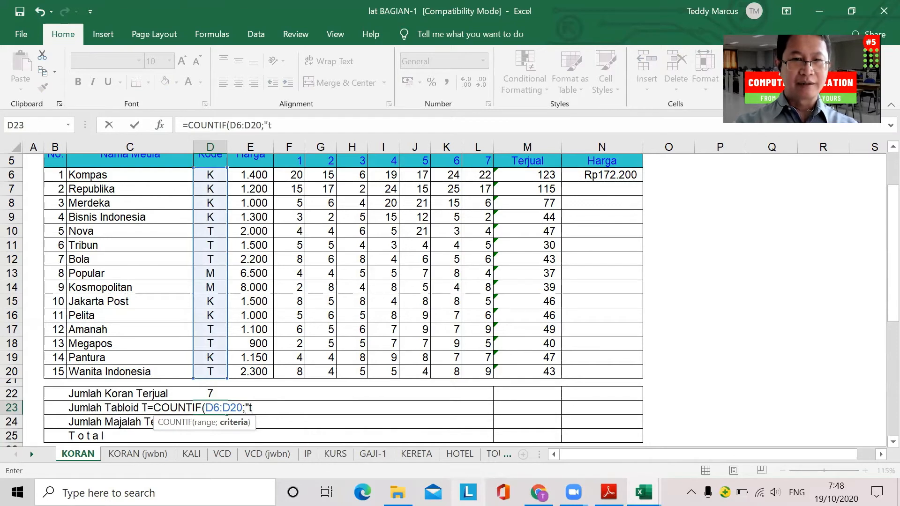
pyautogui.press('BackSpace')
pyautogui.write('T')
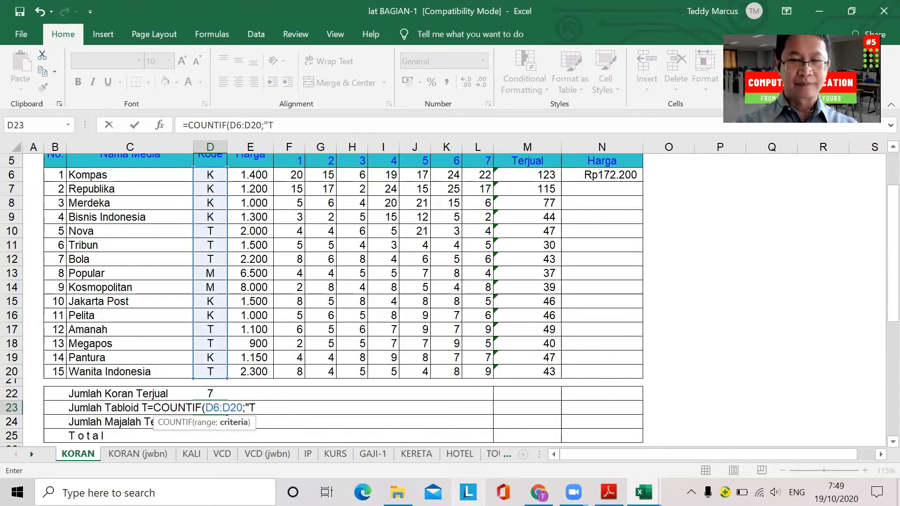
pyautogui.write('")')
pyautogui.press('Return')
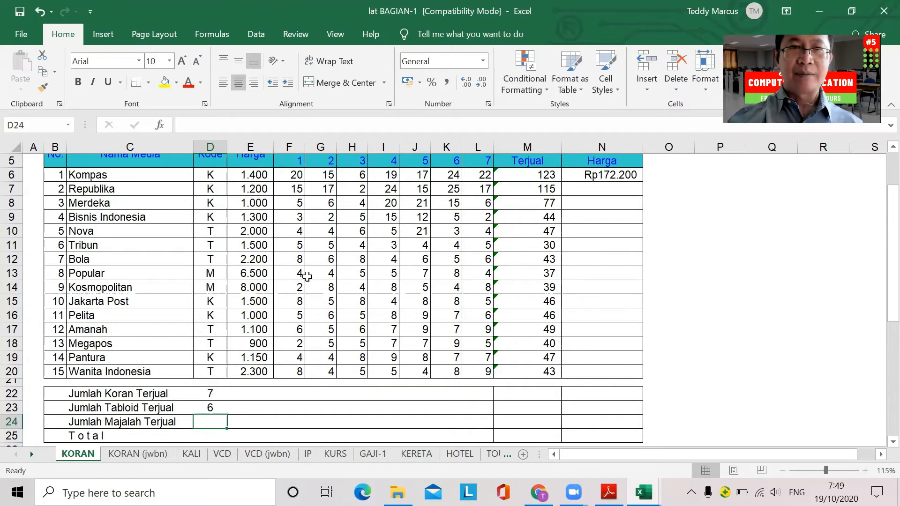
# Look through the available number formats and close the list without choosing one.
pyautogui.scroll(1, 307, 276)
pyautogui.scroll(1, 303, 275)
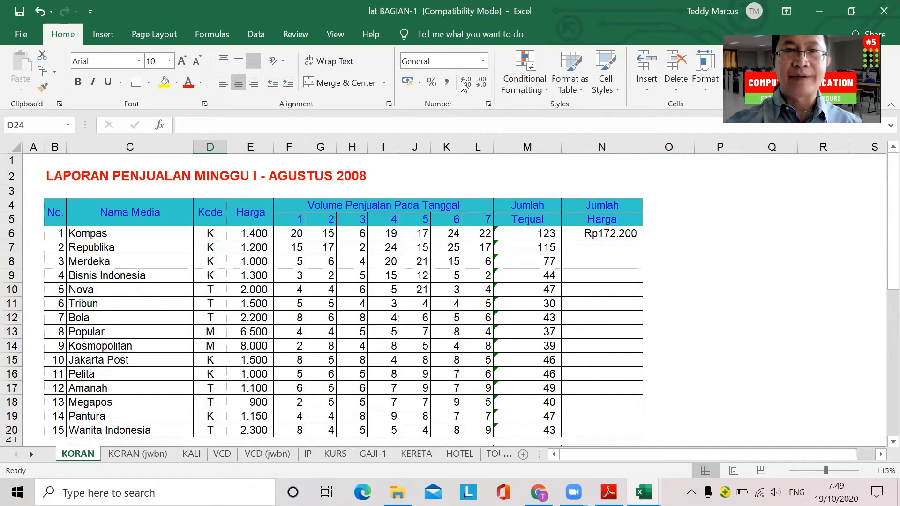
pyautogui.click(483, 60)
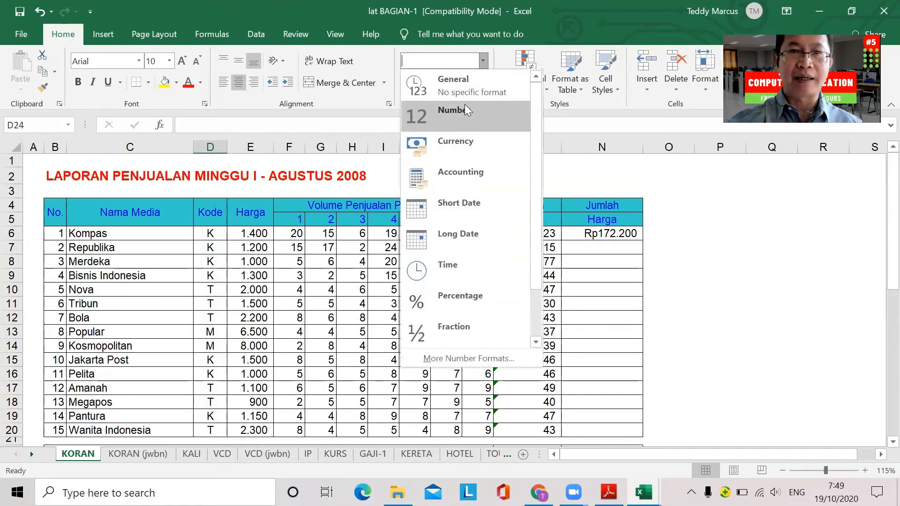
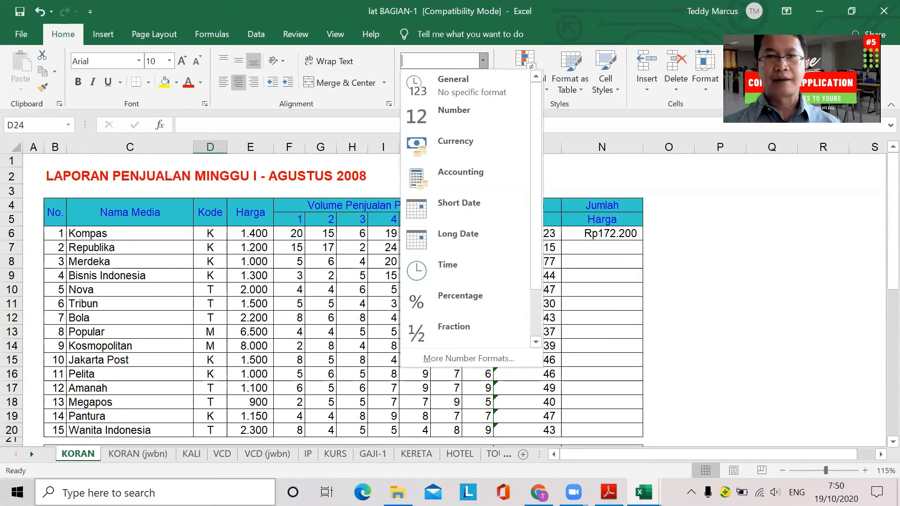
pyautogui.click(740, 287)
pyautogui.click(689, 238)
pyautogui.click(728, 233)
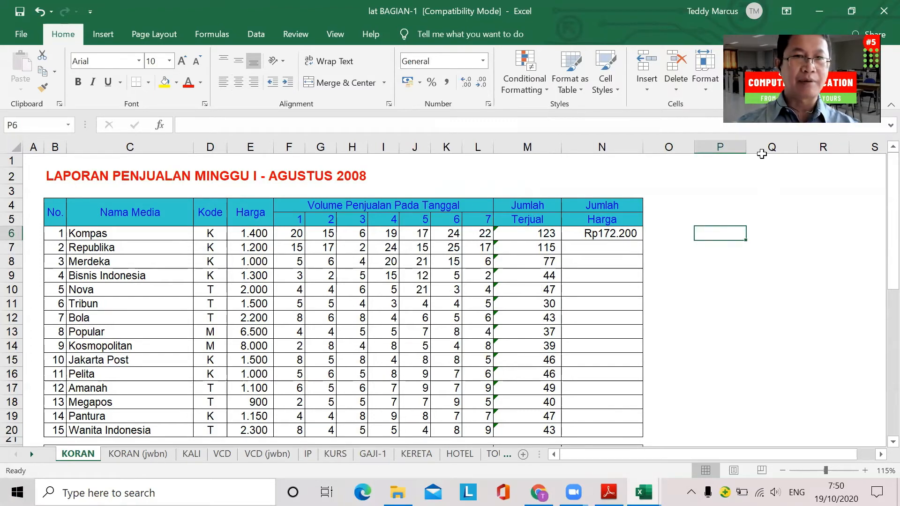
# Enter the label "Dibuat tgl :" in B3 below the report title.
pyautogui.click(389, 176)
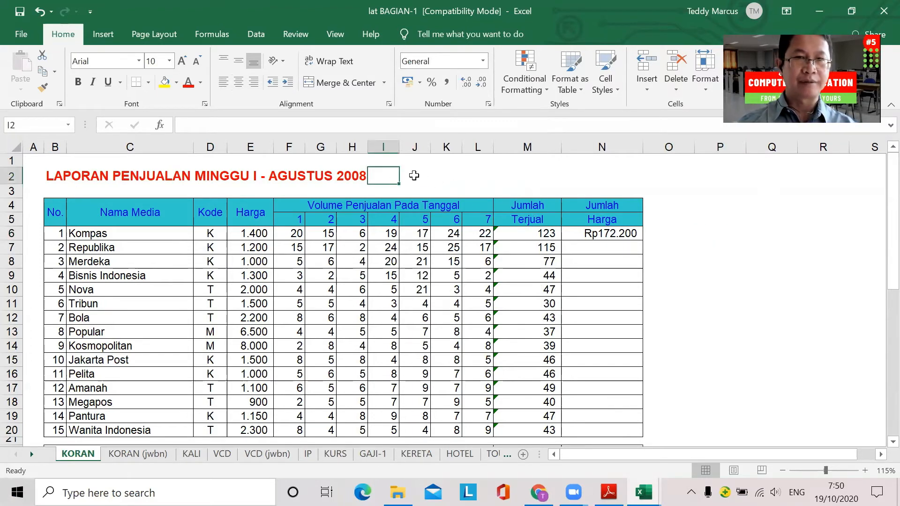
pyautogui.click(414, 177)
pyautogui.click(51, 191)
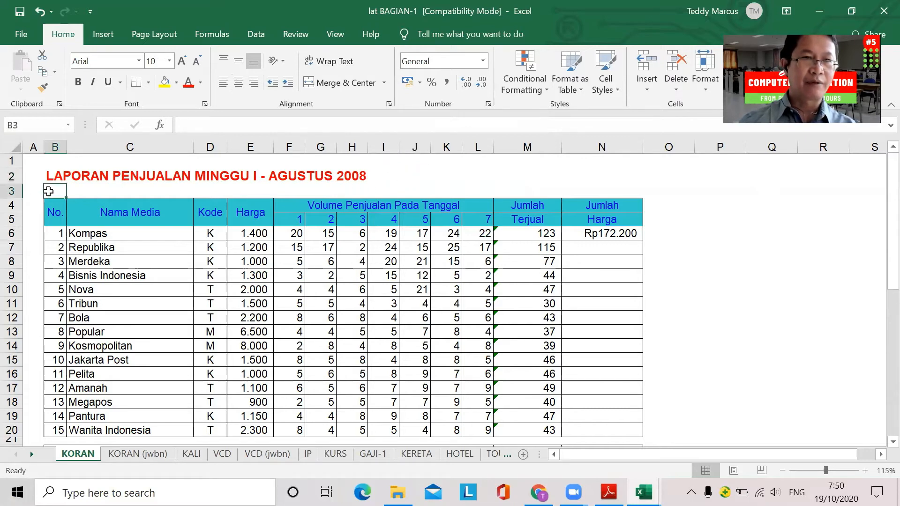
pyautogui.write('d')
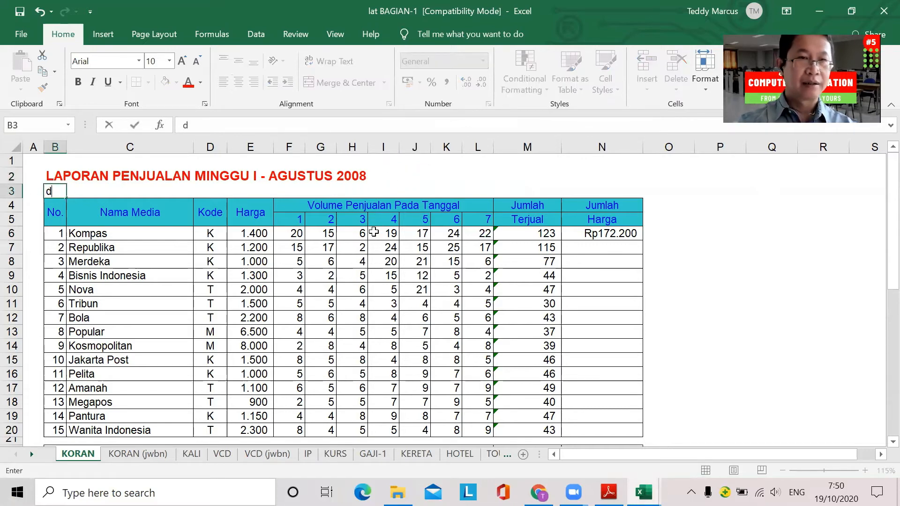
pyautogui.press('BackSpace')
pyautogui.press('capslock')
pyautogui.write('dib')
pyautogui.press('BackSpace')
pyautogui.press('BackSpace')
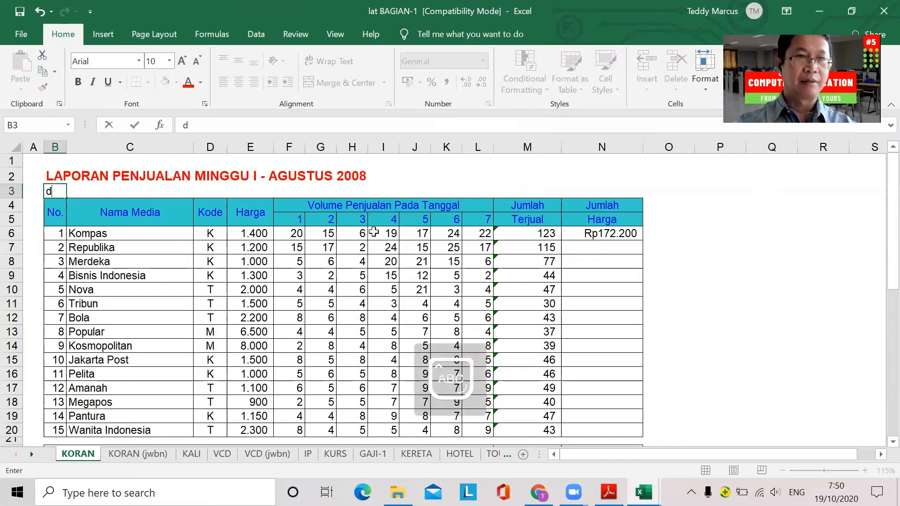
pyautogui.write('d')
pyautogui.press('BackSpace')
pyautogui.press('BackSpace')
pyautogui.write('di')
pyautogui.press('capslock')
pyautogui.press('BackSpace')
pyautogui.press('BackSpace')
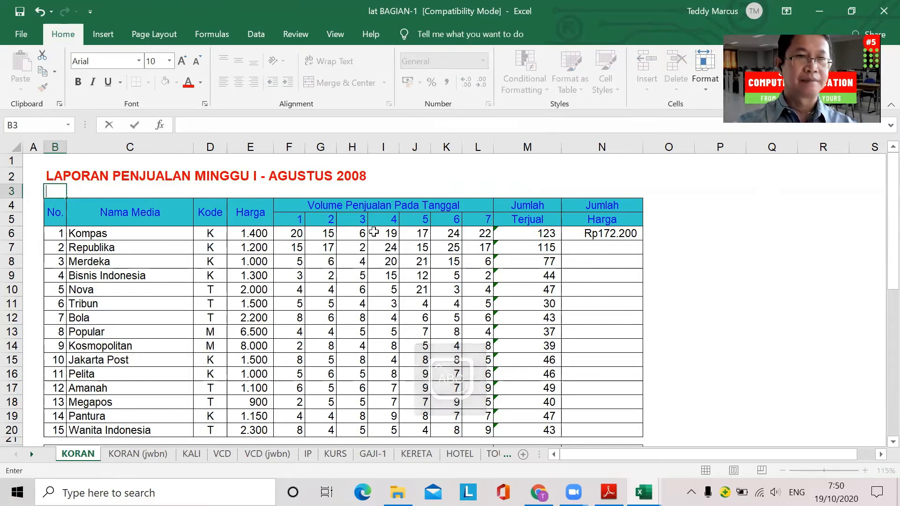
pyautogui.write('Dibuat tga')
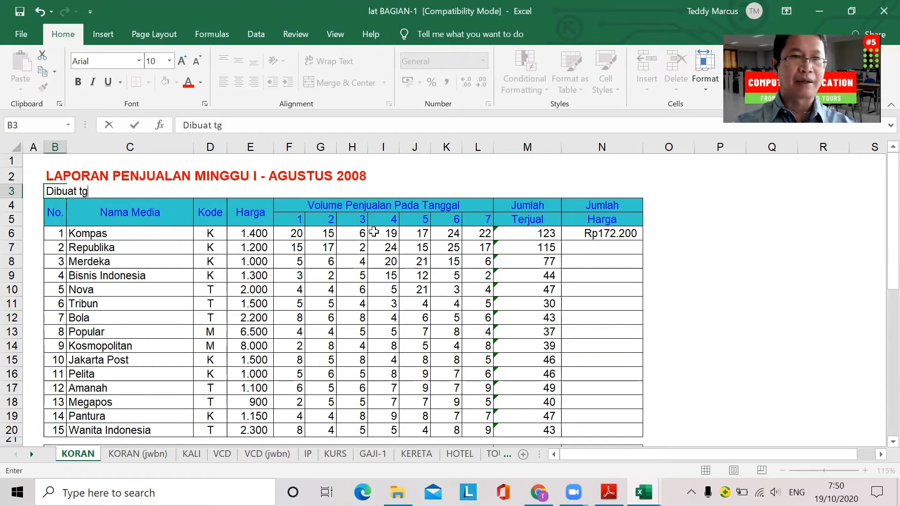
pyautogui.press('Return')
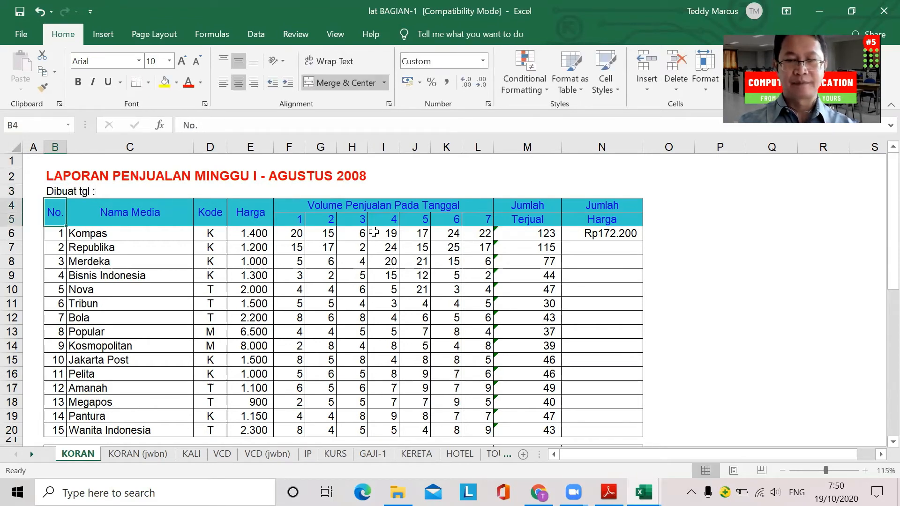
pyautogui.press('Right')
pyautogui.press('Left')
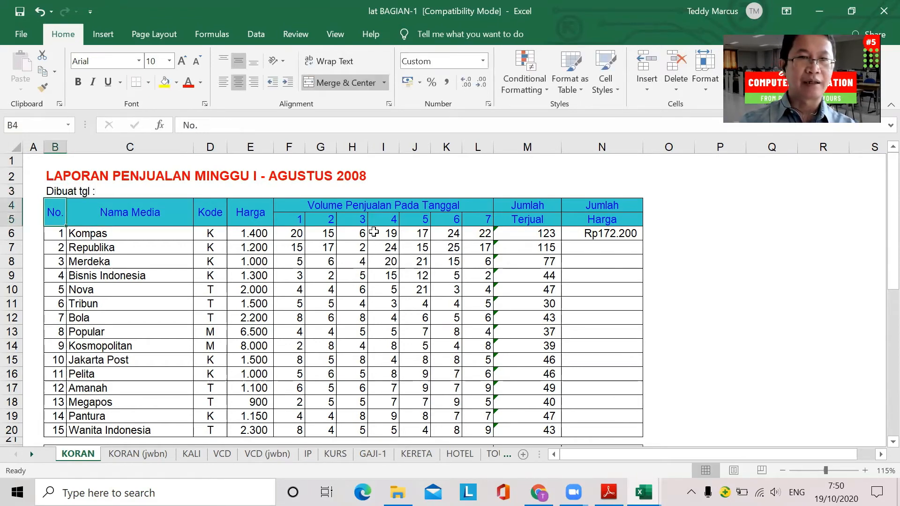
# Enter the date in D3 with a written month and capitalize it as "19 Okt 2020".
pyautogui.click(207, 193)
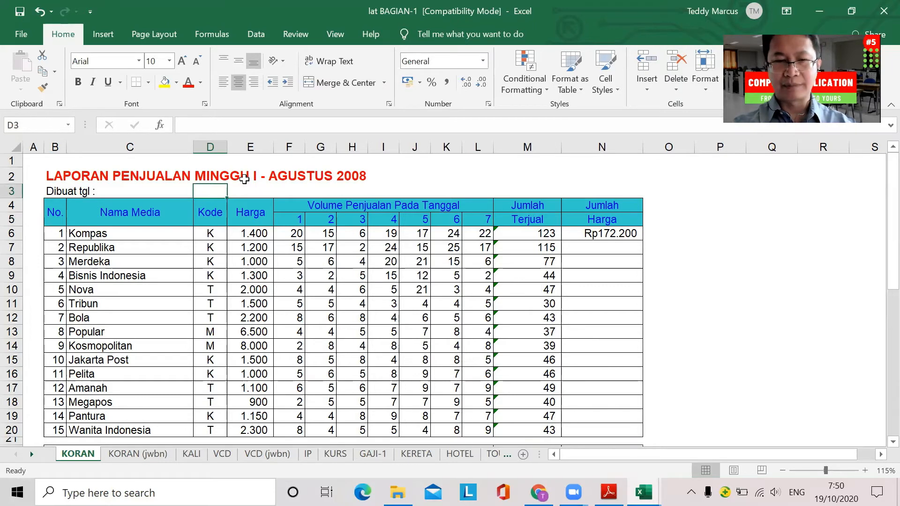
pyautogui.write('19')
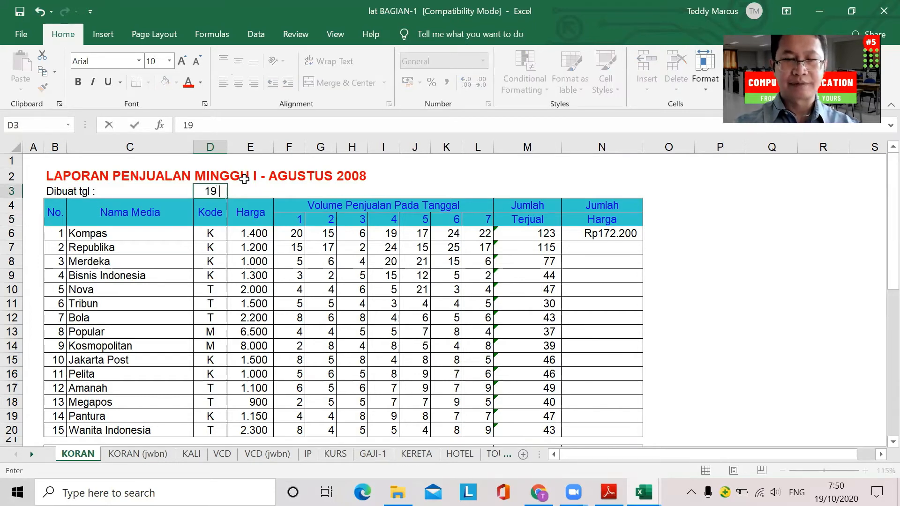
pyautogui.write(' okt 2020')
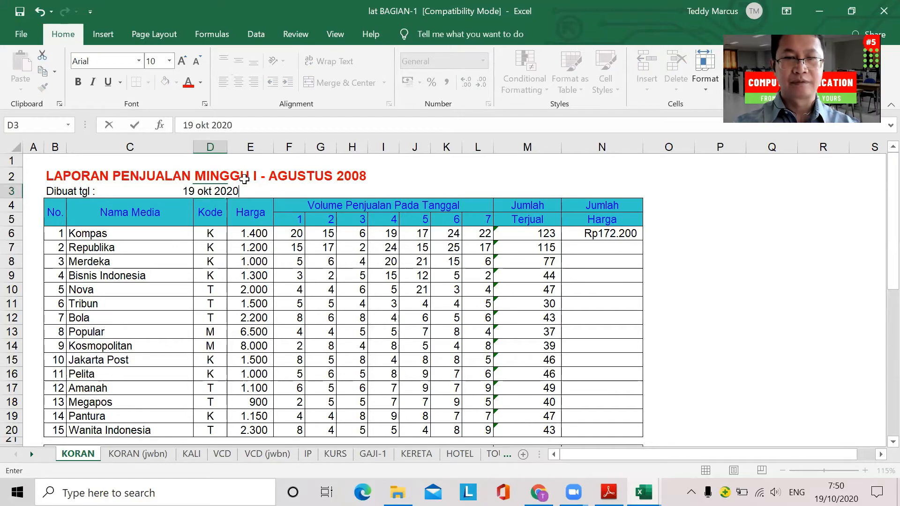
pyautogui.press('Return')
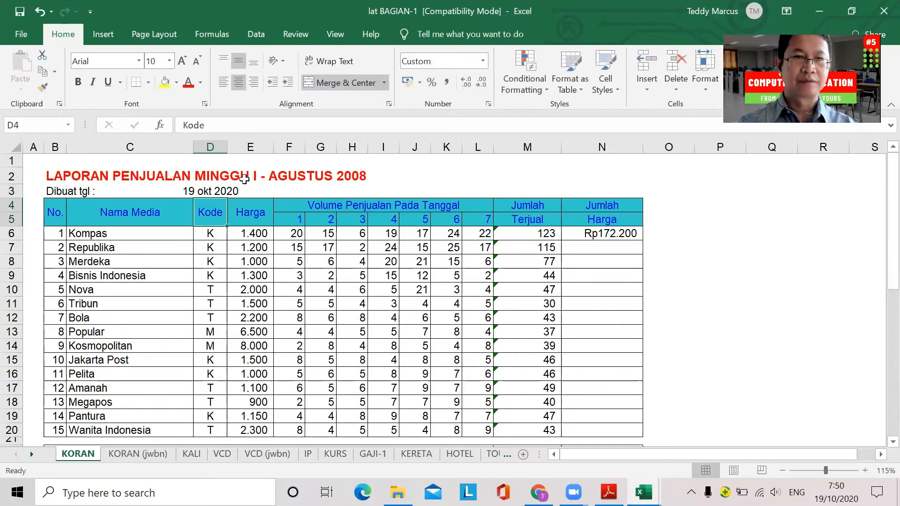
pyautogui.click(220, 192)
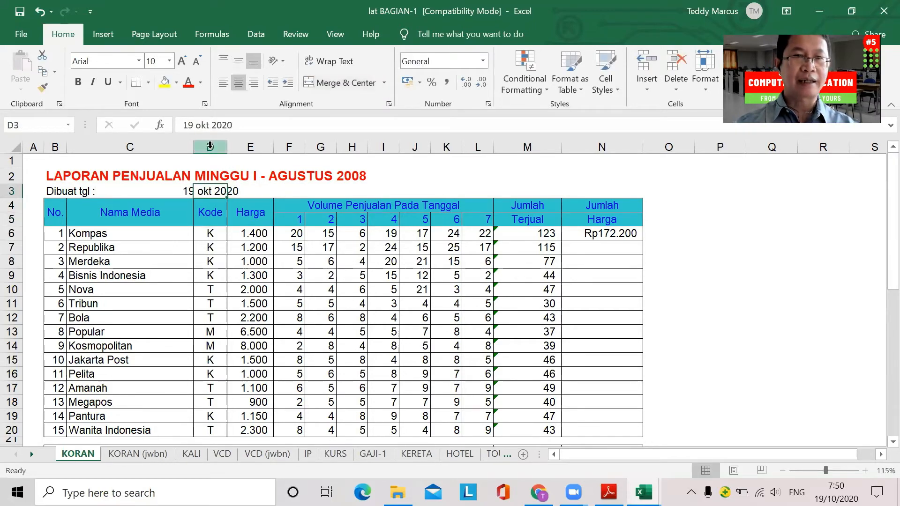
pyautogui.click(196, 125)
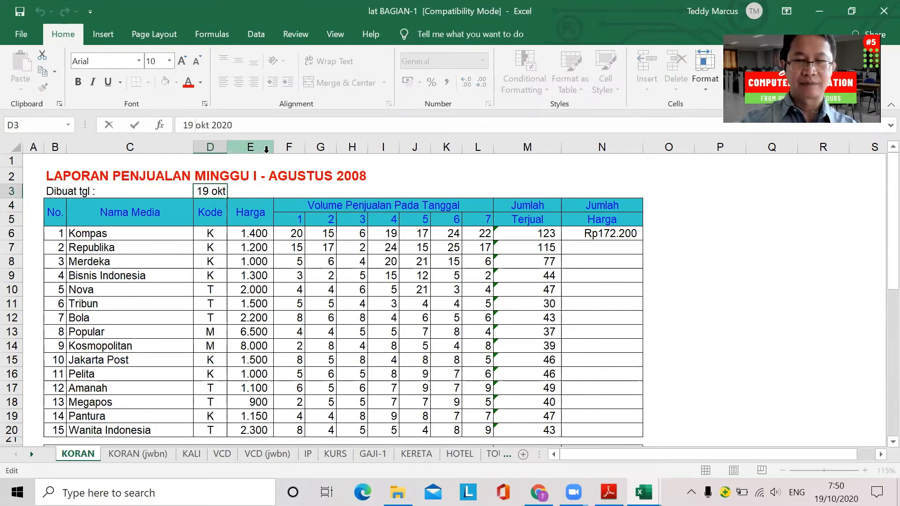
pyautogui.write('O')
pyautogui.press('Delete')
pyautogui.press('Return')
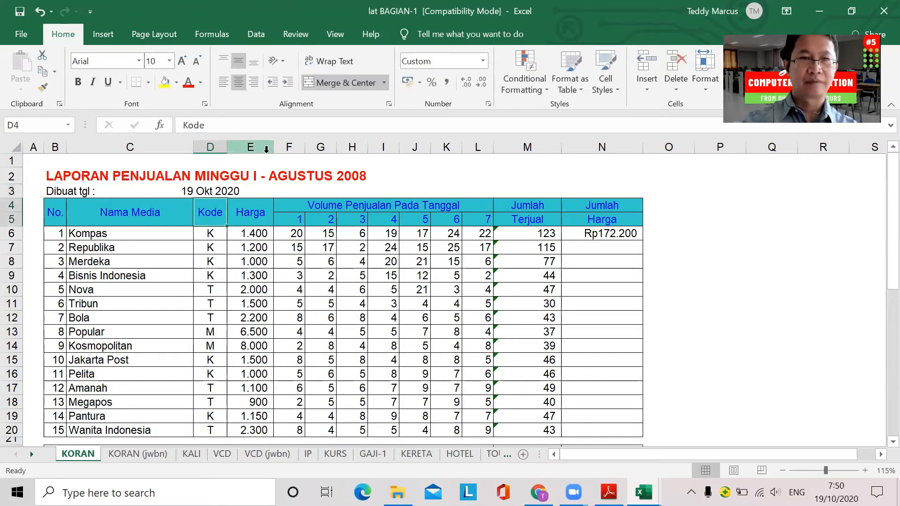
# Replace the content of D3 with the date 19/10/2020.
pyautogui.click(202, 192)
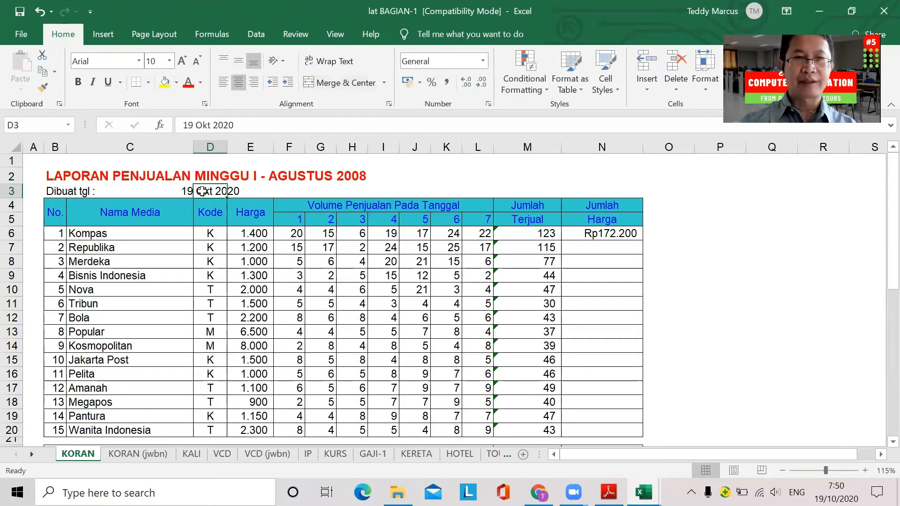
pyautogui.write('19/')
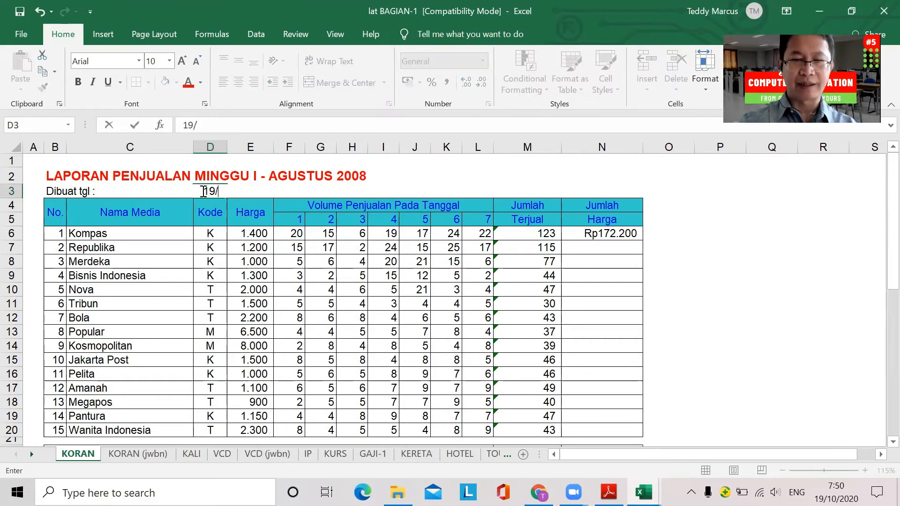
pyautogui.write('10/2020')
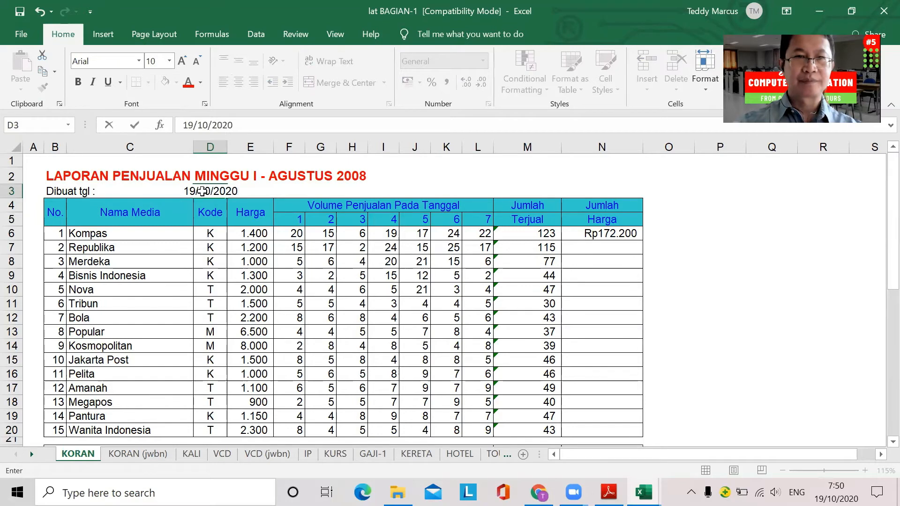
pyautogui.press('Return')
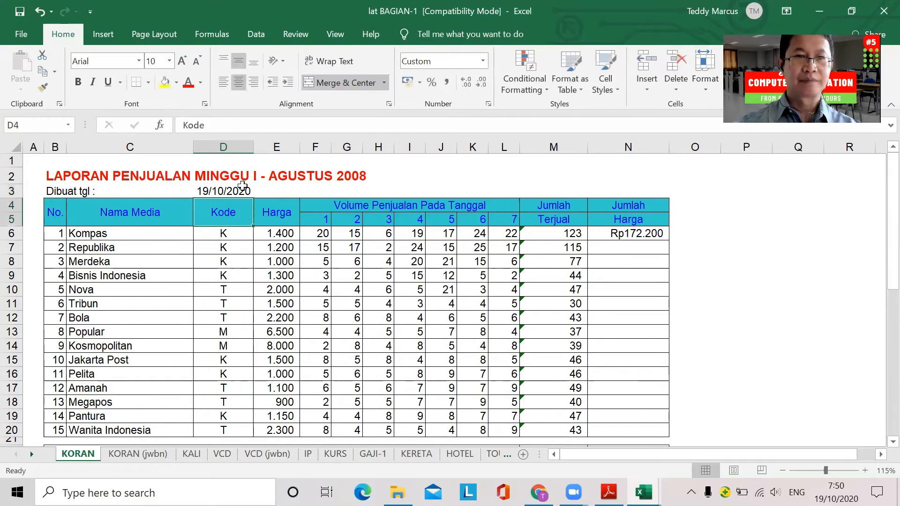
# Format the date in D3 as a Long Date.
pyautogui.click(227, 192)
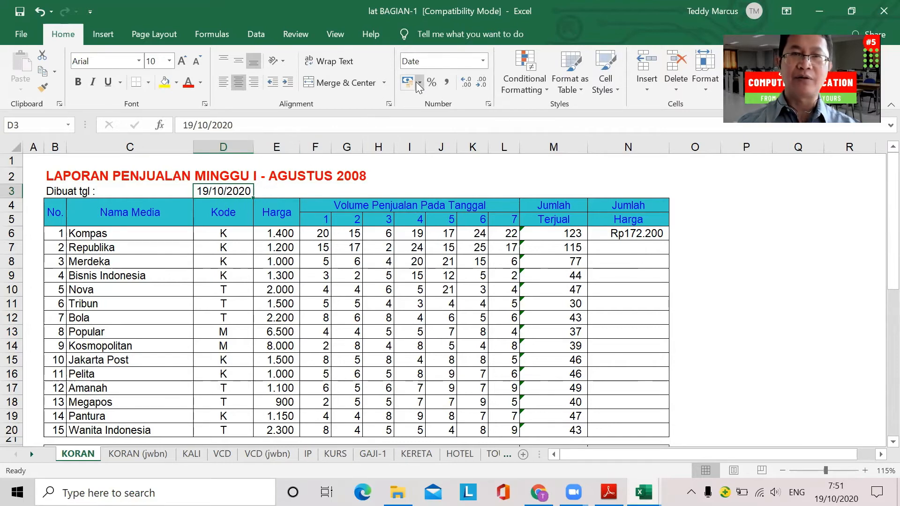
pyautogui.click(483, 61)
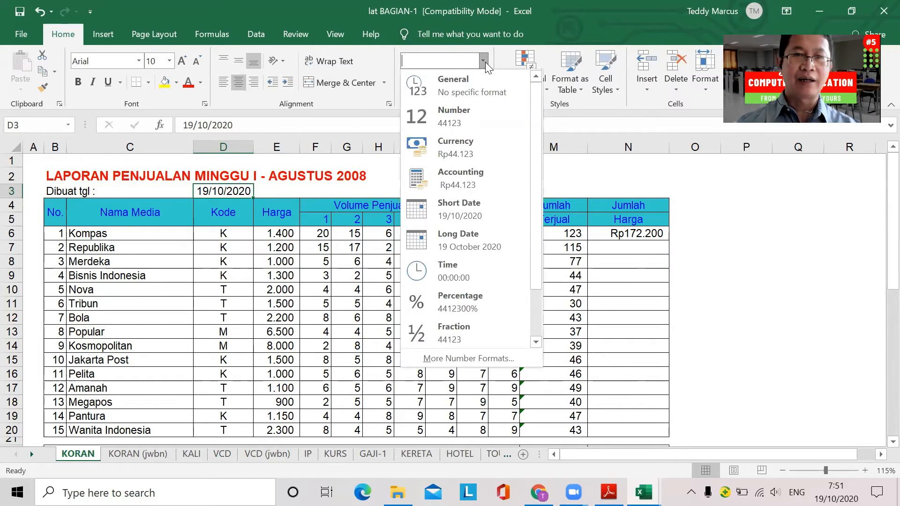
pyautogui.click(454, 237)
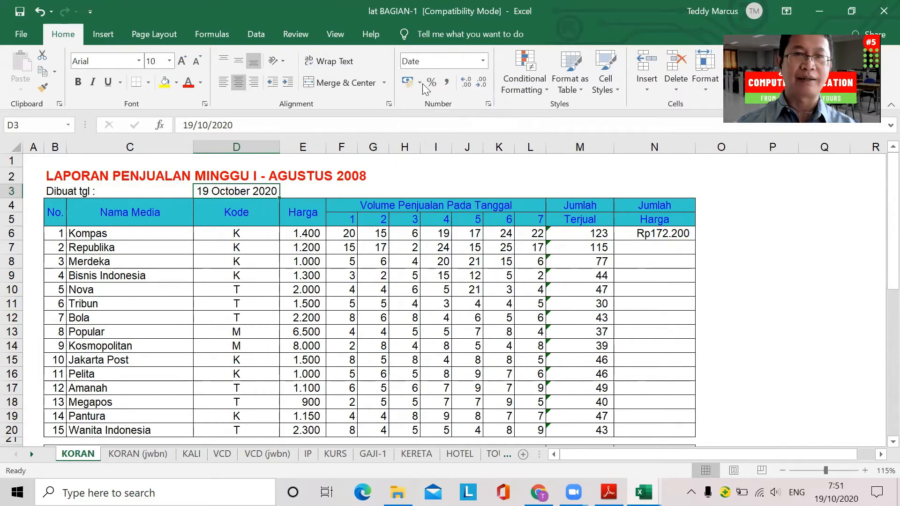
# Switch the date in D3 to the Short Date format and back to Long Date.
pyautogui.click(483, 62)
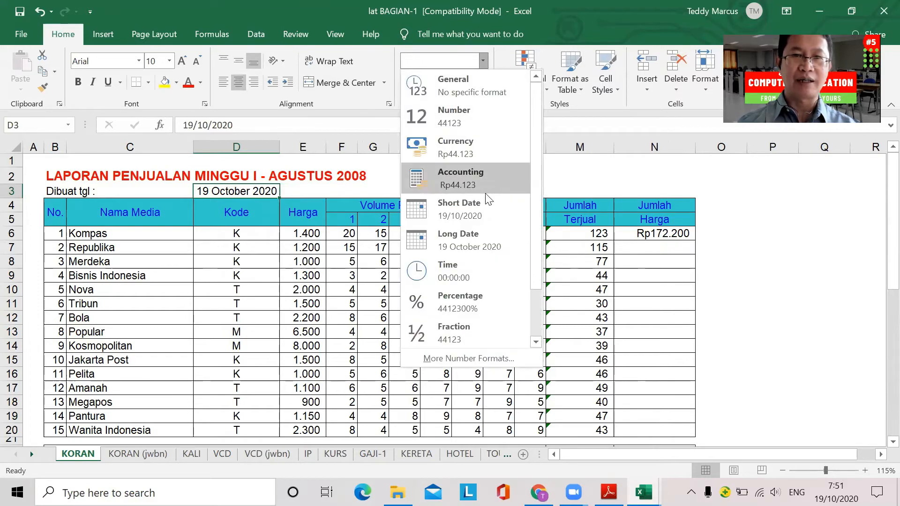
pyautogui.click(479, 209)
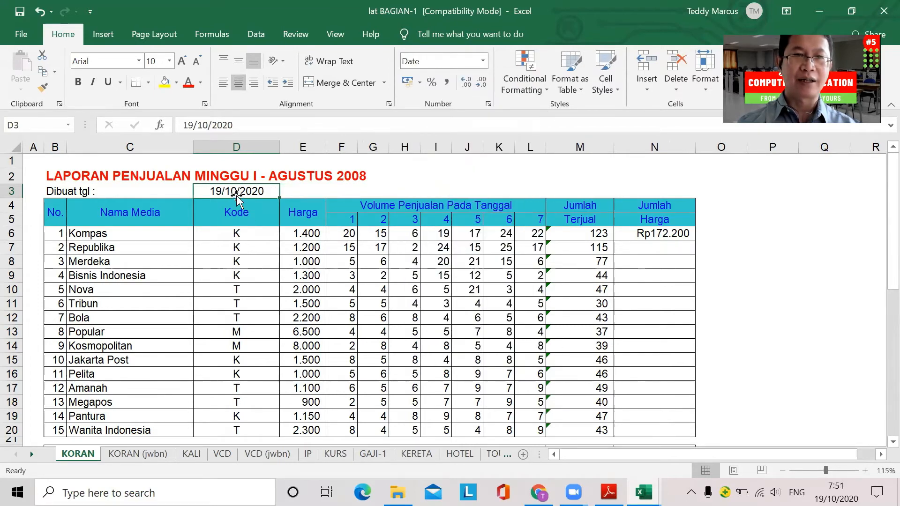
pyautogui.click(483, 62)
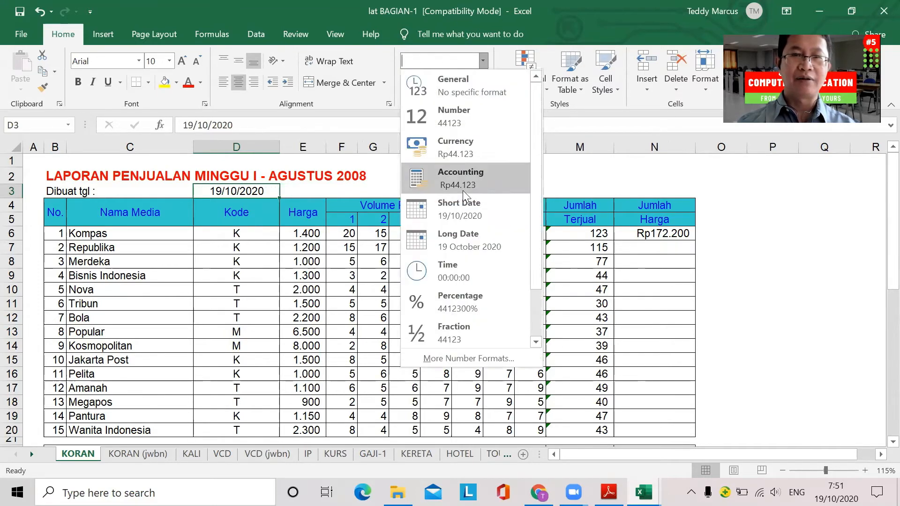
pyautogui.click(459, 234)
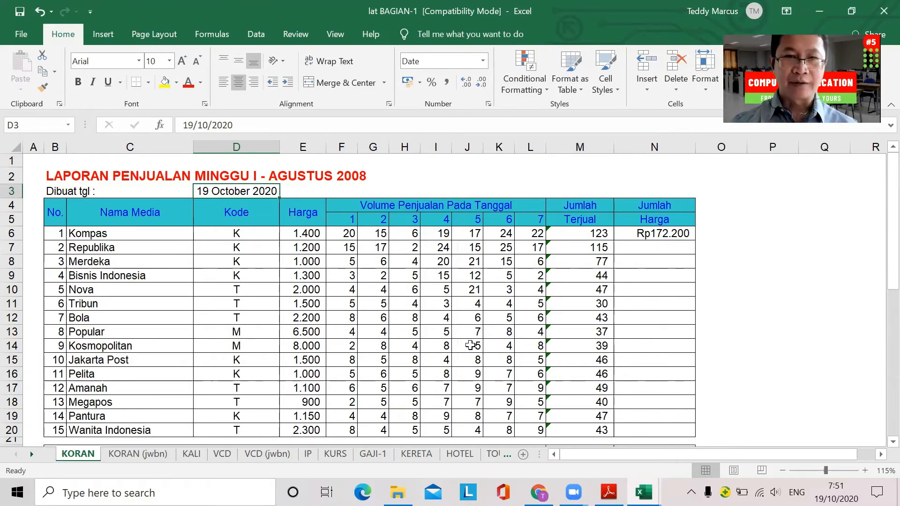
# Open the KALI worksheet containing the empty PERKALIAN multiplication table.
pyautogui.scroll(-1, 470, 345)
pyautogui.scroll(-1, 469, 345)
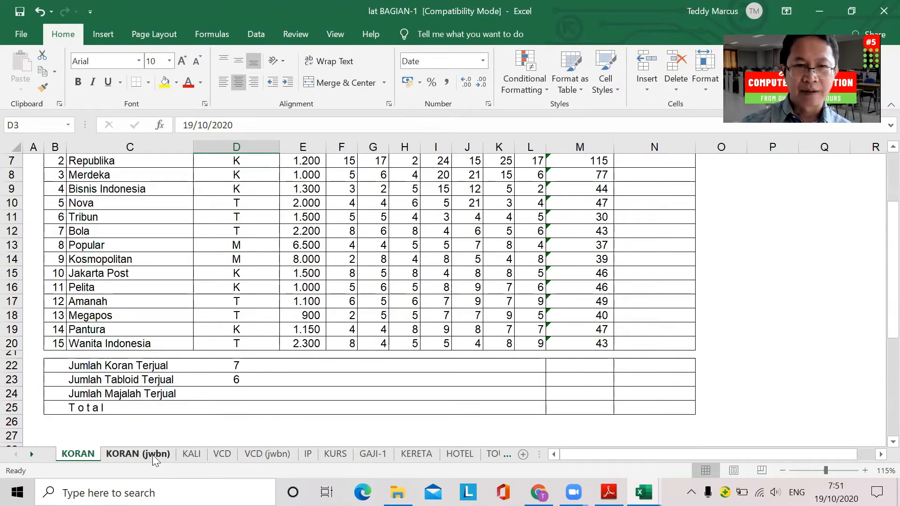
pyautogui.click(200, 459)
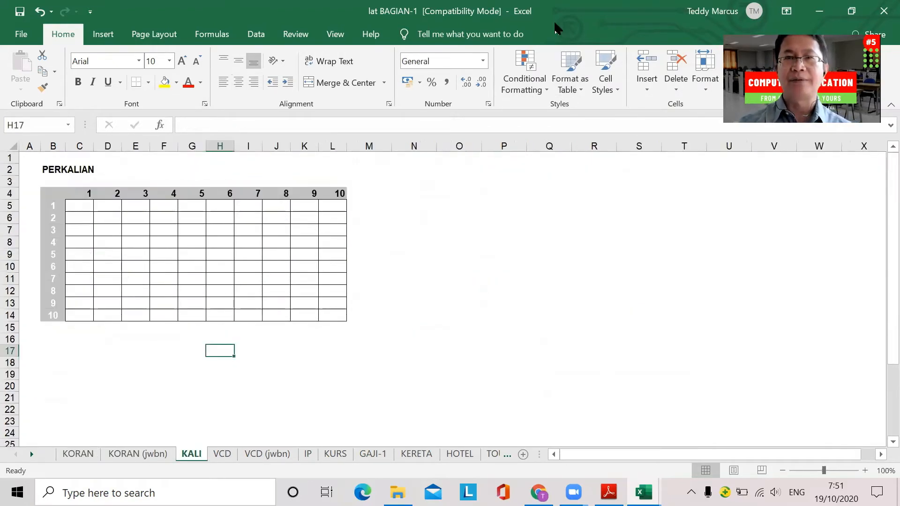
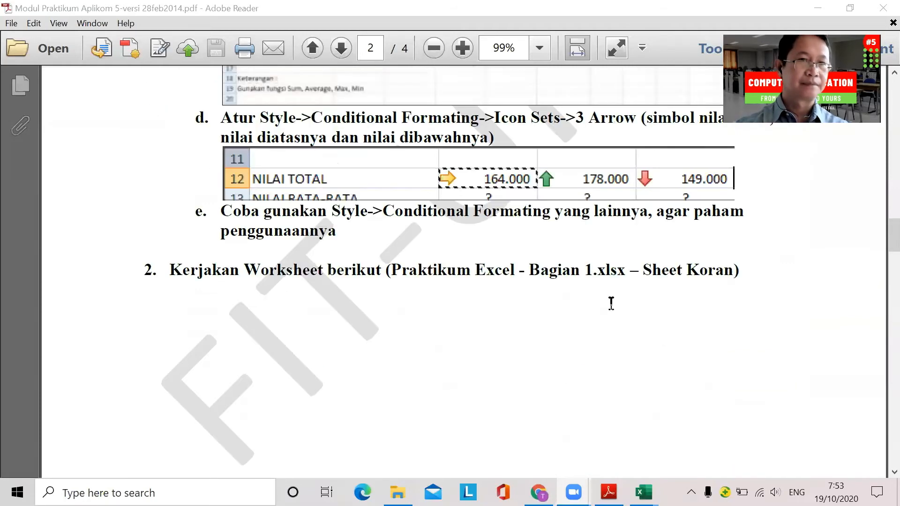
# Review the exercise instructions in the practicum module PDF in Adobe Reader, from page 2 to the multiplication table on page 4.
pyautogui.scroll(4, 611, 304)
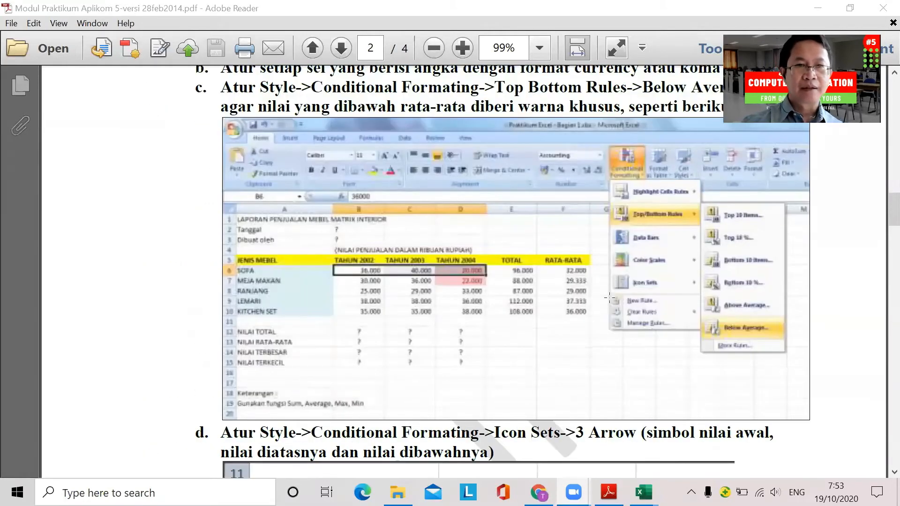
pyautogui.scroll(7, 609, 298)
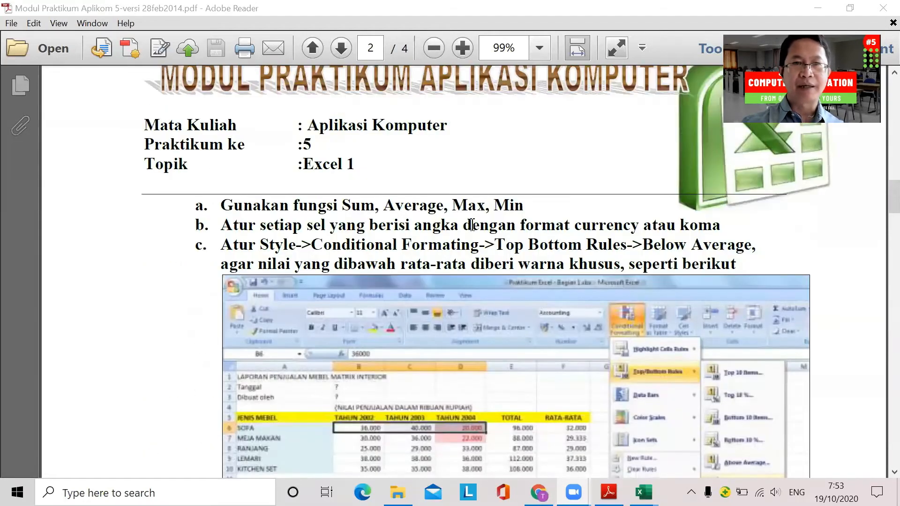
pyautogui.scroll(-20, 418, 240)
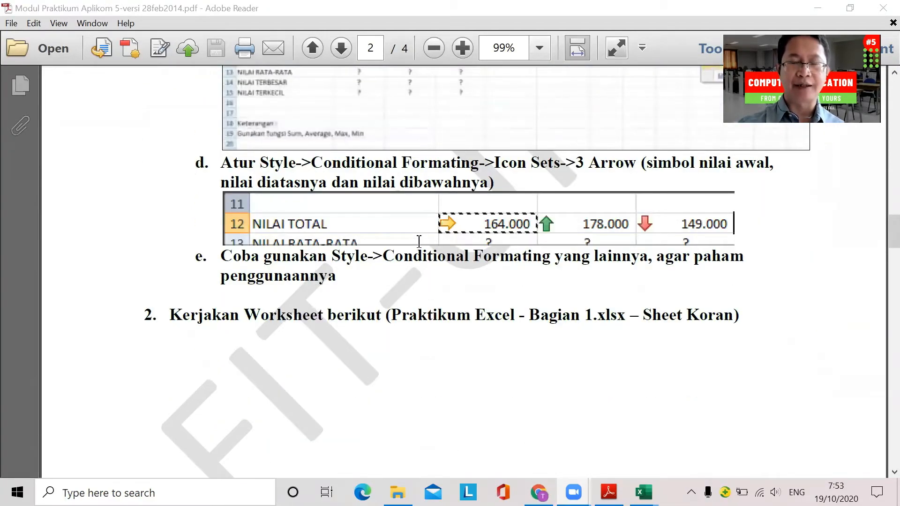
pyautogui.scroll(-20, 419, 241)
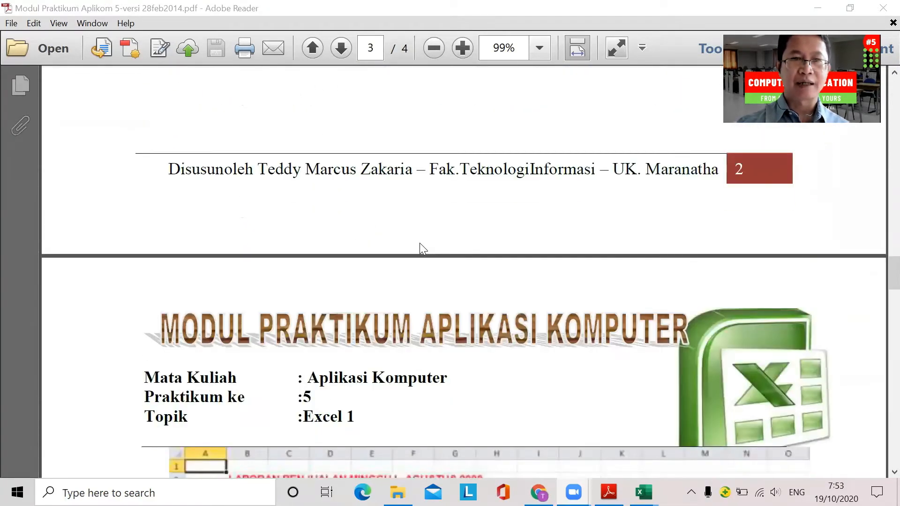
pyautogui.scroll(-20, 420, 242)
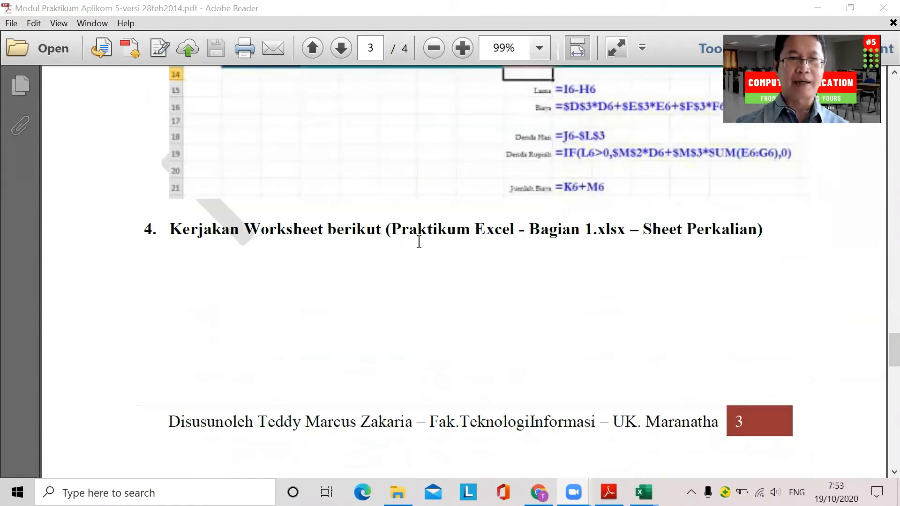
pyautogui.scroll(-20, 419, 242)
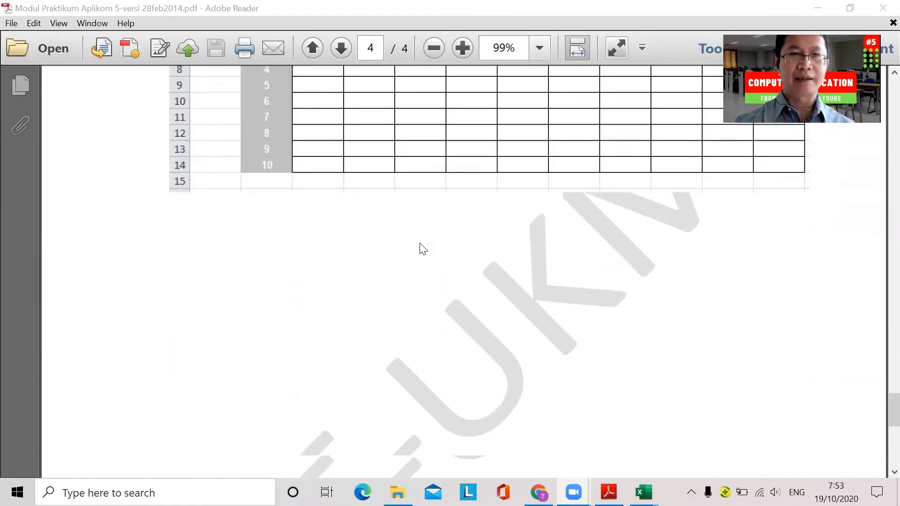
pyautogui.scroll(-7, 422, 249)
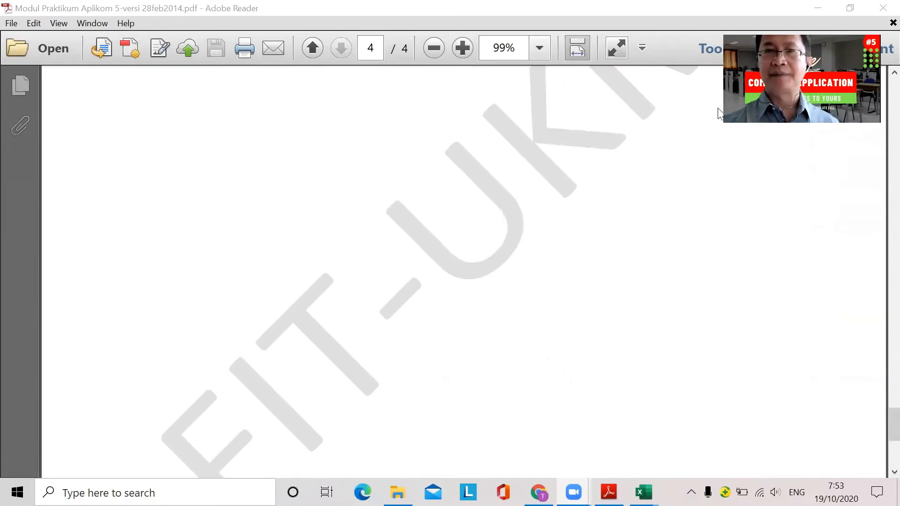
pyautogui.scroll(4, 720, 113)
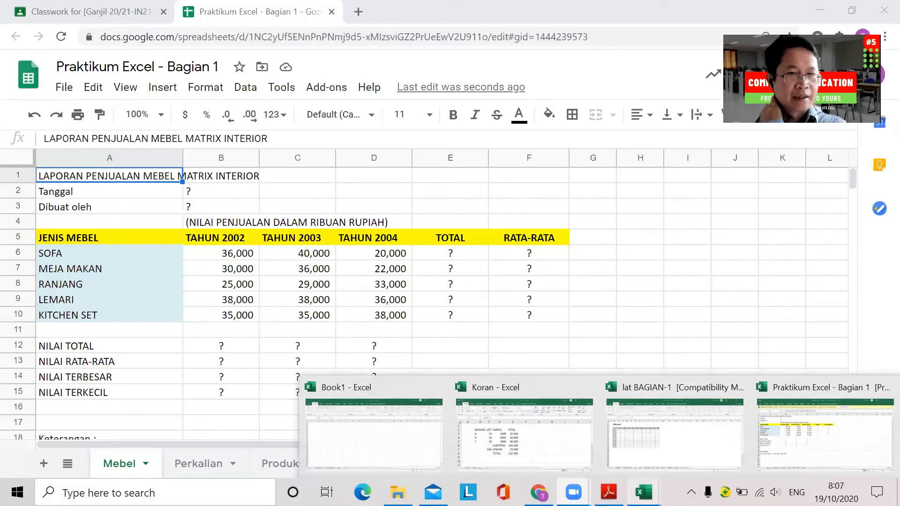
# Check the Perkalian sheet of the Google Sheets workbook and return to the lat BAGIAN-1 workbook in Excel.
pyautogui.click(222, 471)
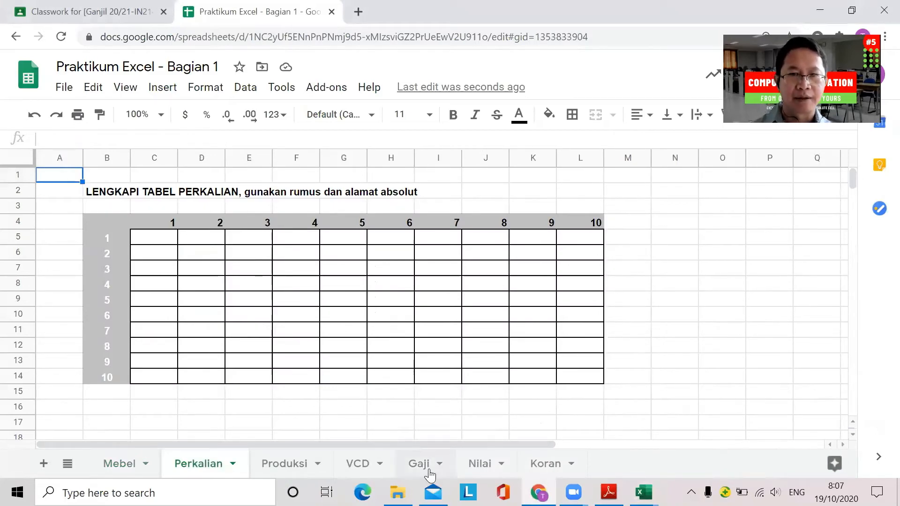
pyautogui.click(644, 492)
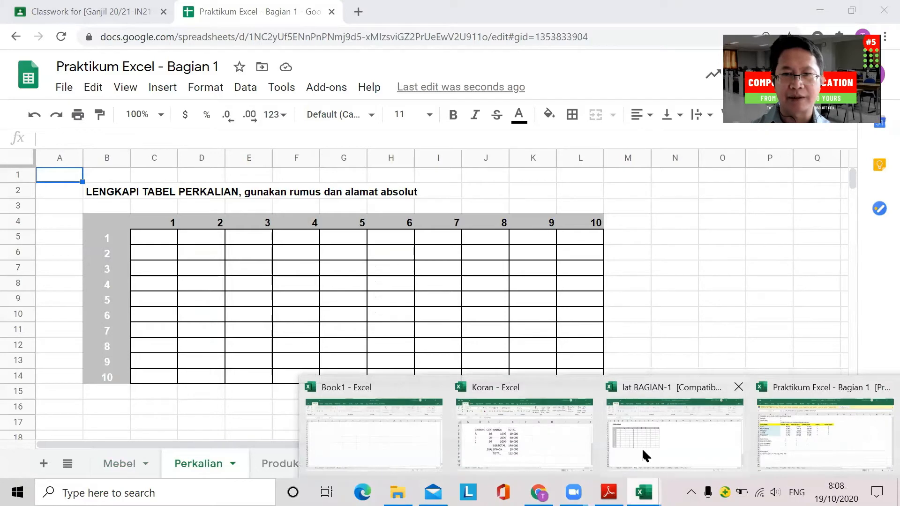
pyautogui.click(650, 435)
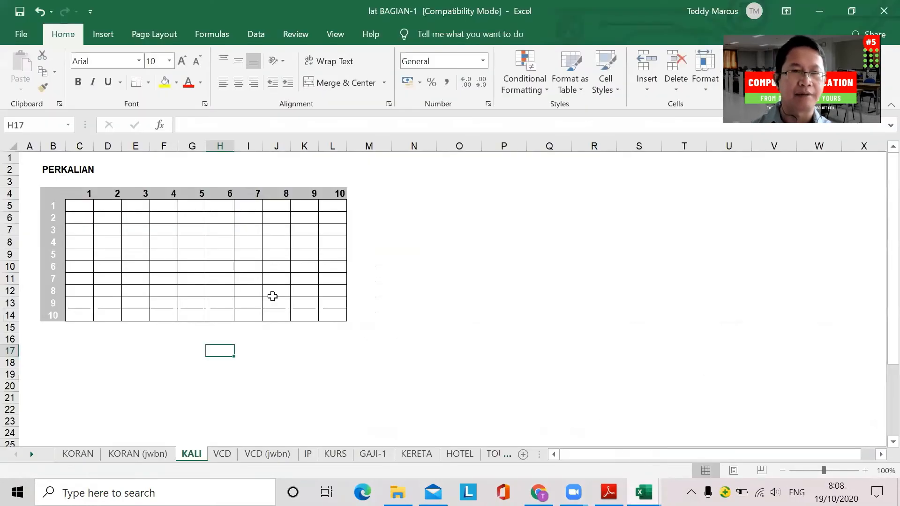
# Enter the formula =C4*B5 in C5, the first cell of the multiplication table.
pyautogui.keyDown('ctrl'); pyautogui.scroll(4, 272, 297); pyautogui.keyUp('ctrl')
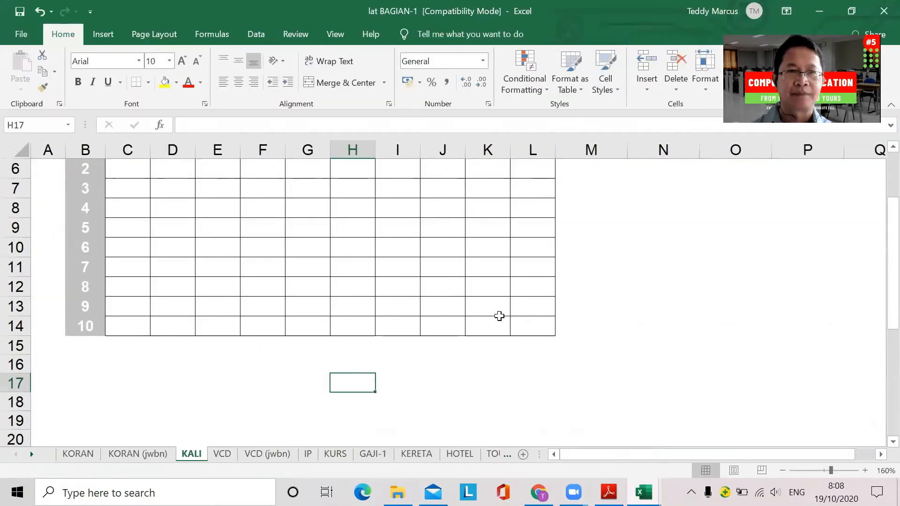
pyautogui.scroll(2, 500, 315)
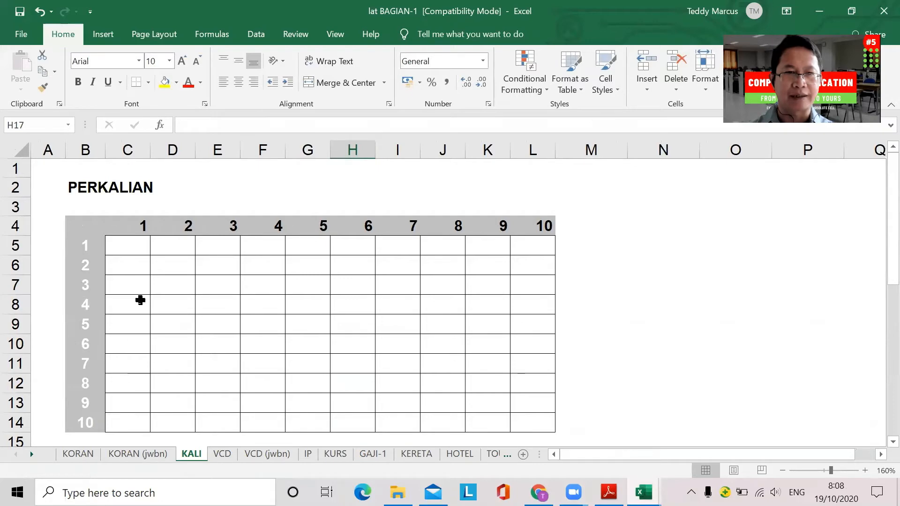
pyautogui.click(130, 247)
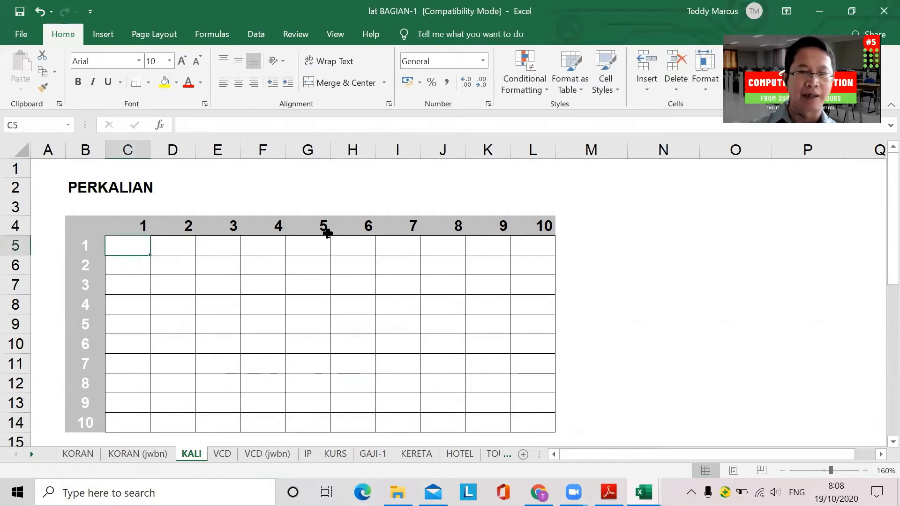
pyautogui.write('=')
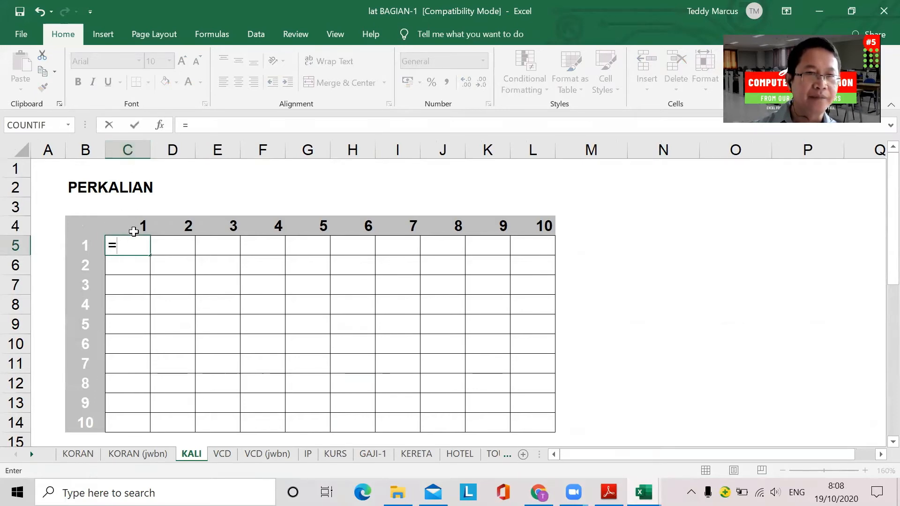
pyautogui.click(134, 232)
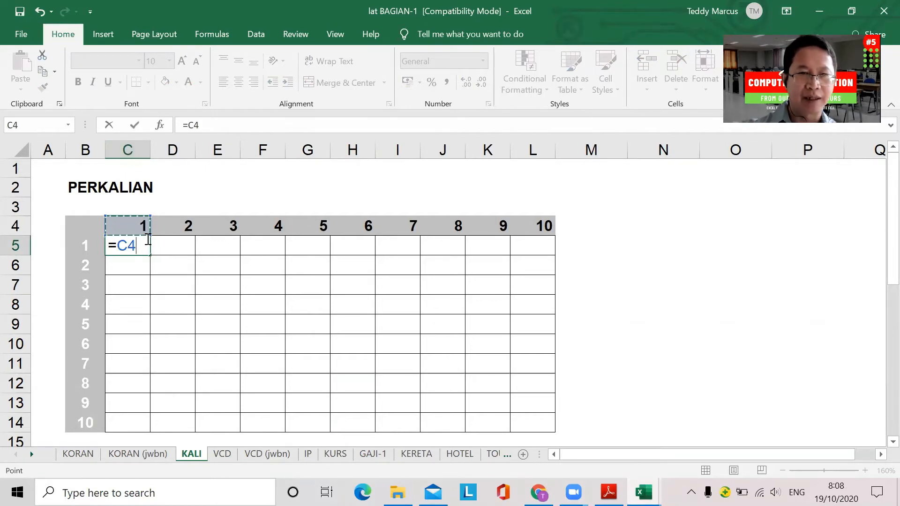
pyautogui.write('*')
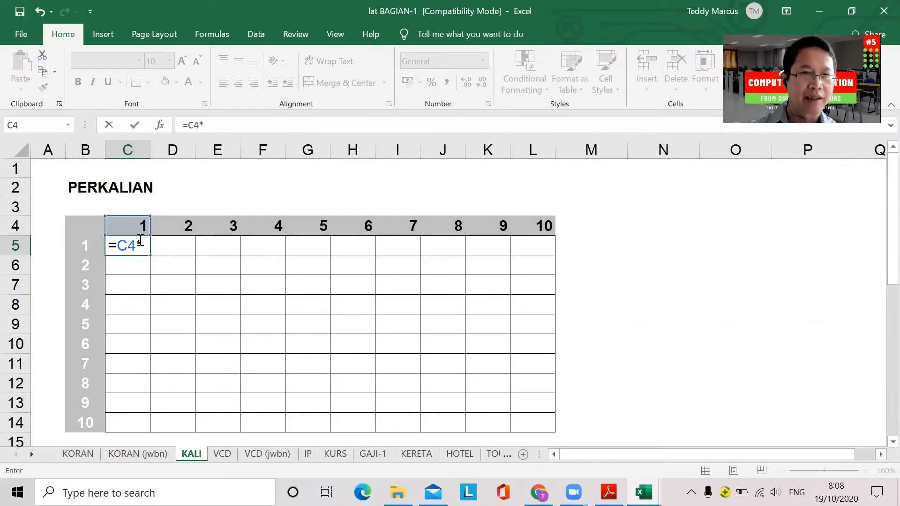
pyautogui.click(82, 247)
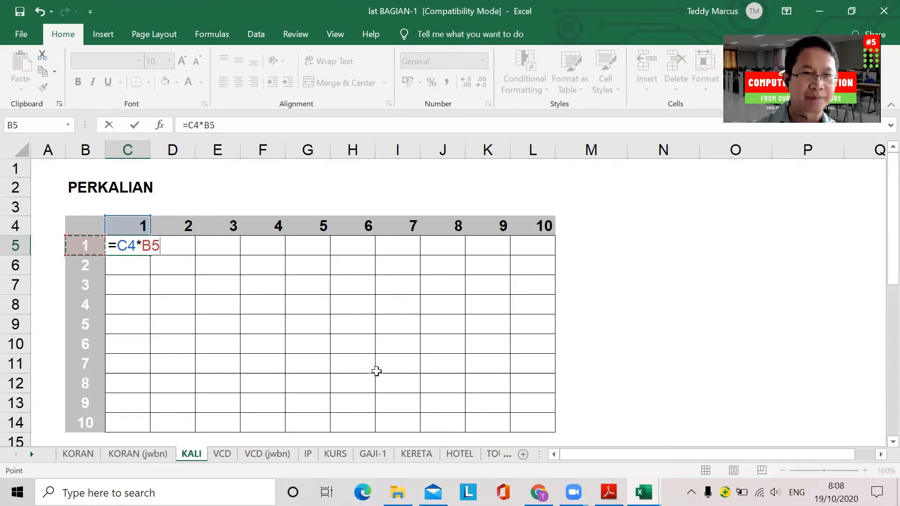
pyautogui.press('Return')
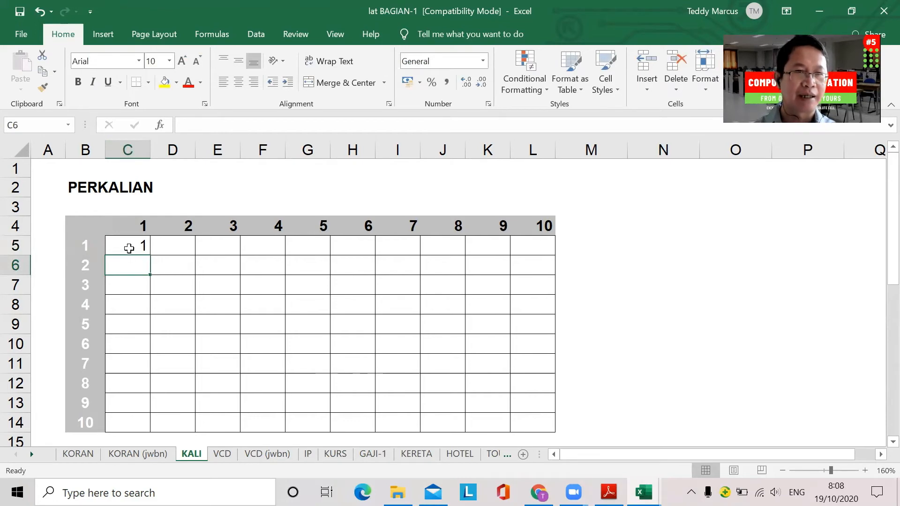
# Fill the C5 formula across row 5 to L5 and down column C to C14.
pyautogui.click(128, 247)
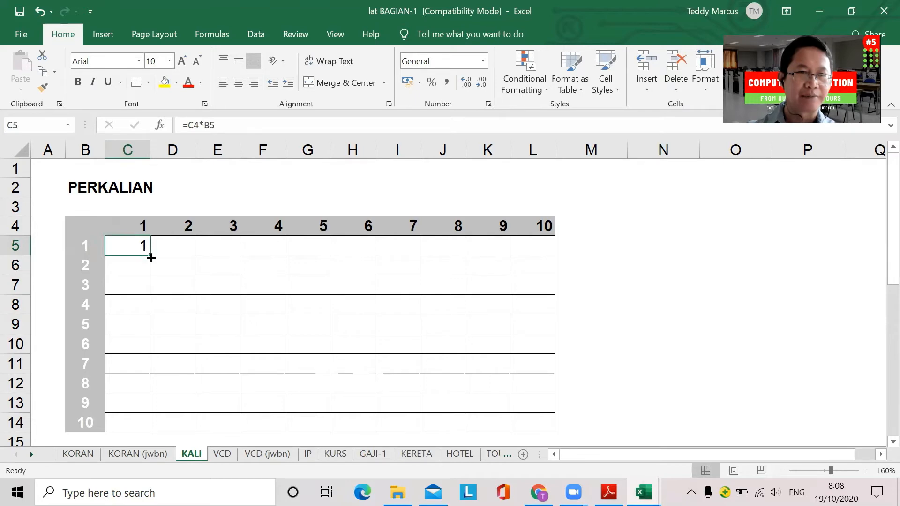
pyautogui.moveTo(151, 257); pyautogui.dragTo(536, 266)
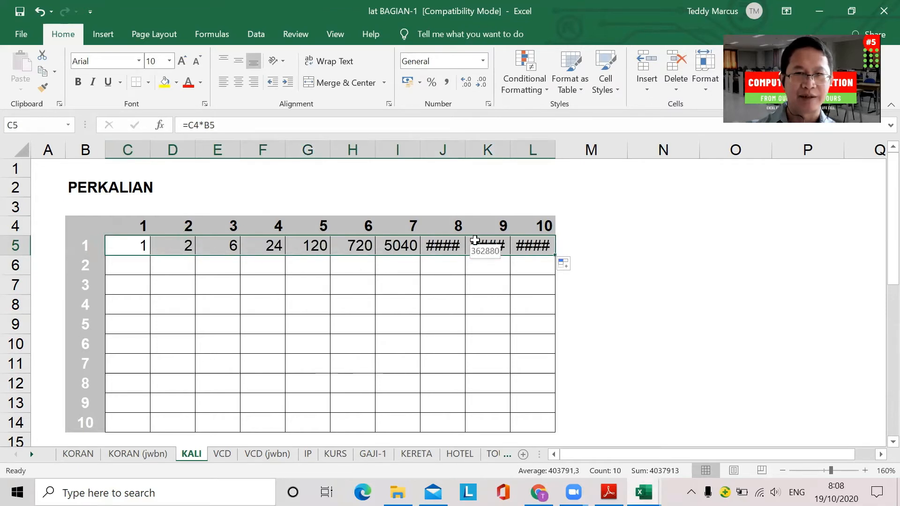
pyautogui.click(144, 249)
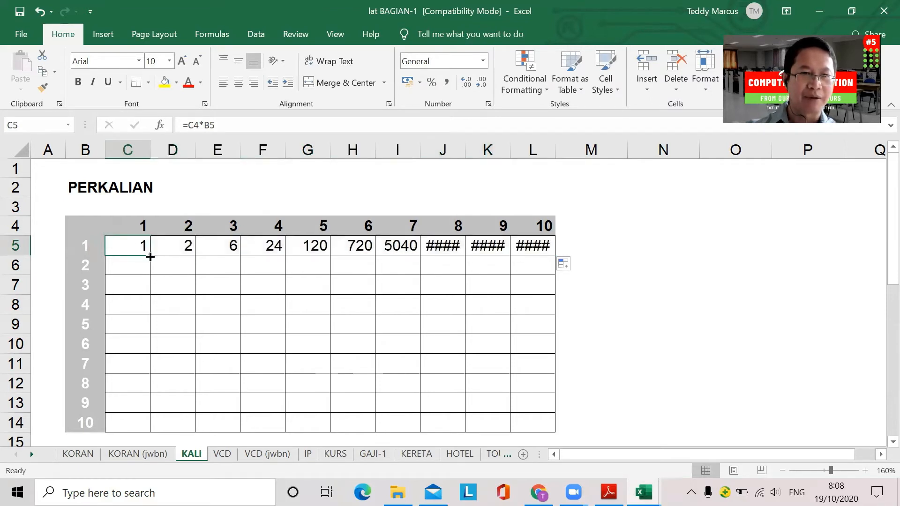
pyautogui.moveTo(150, 256); pyautogui.dragTo(149, 428)
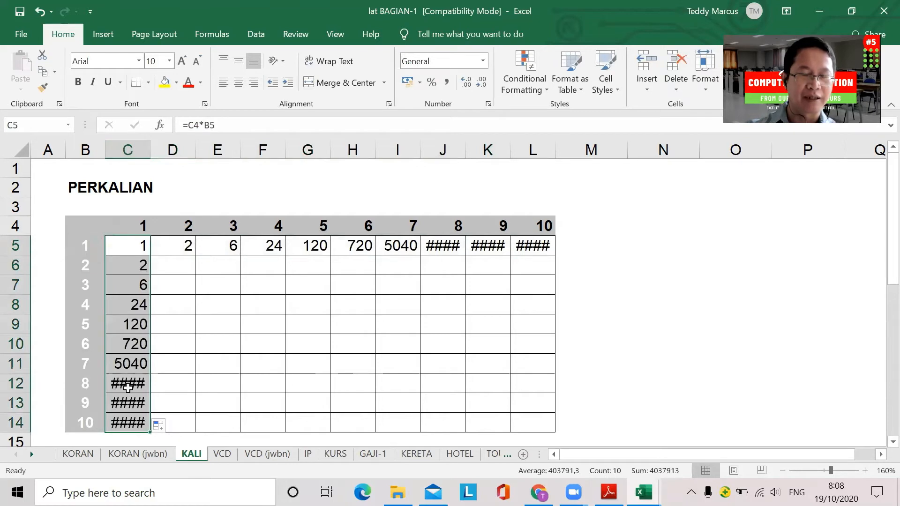
# Replace the formula in C5, the first cell of the multiplication table, with =B5*C4.
pyautogui.click(130, 240)
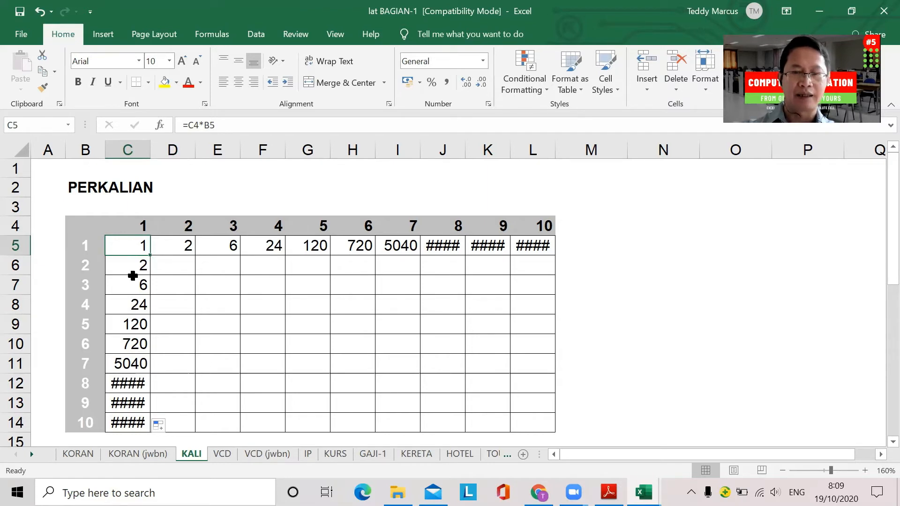
pyautogui.write('=')
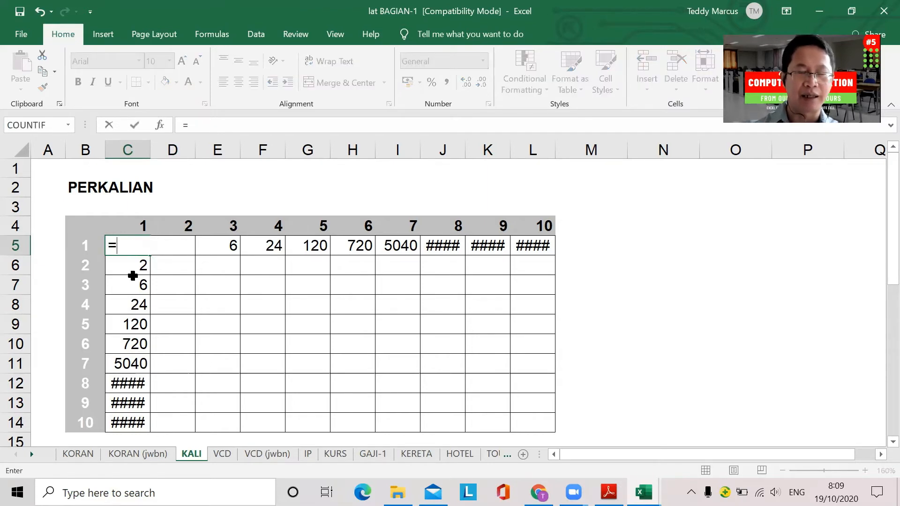
pyautogui.click(83, 249)
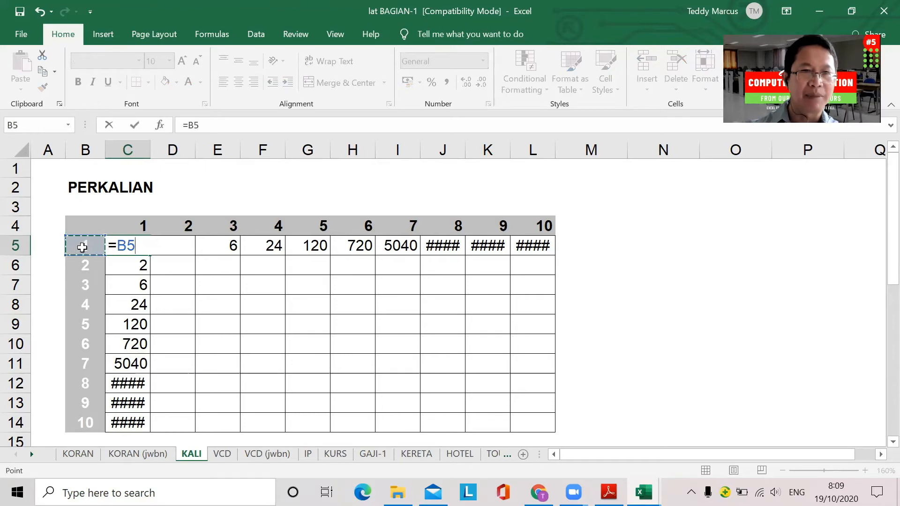
pyautogui.write('*')
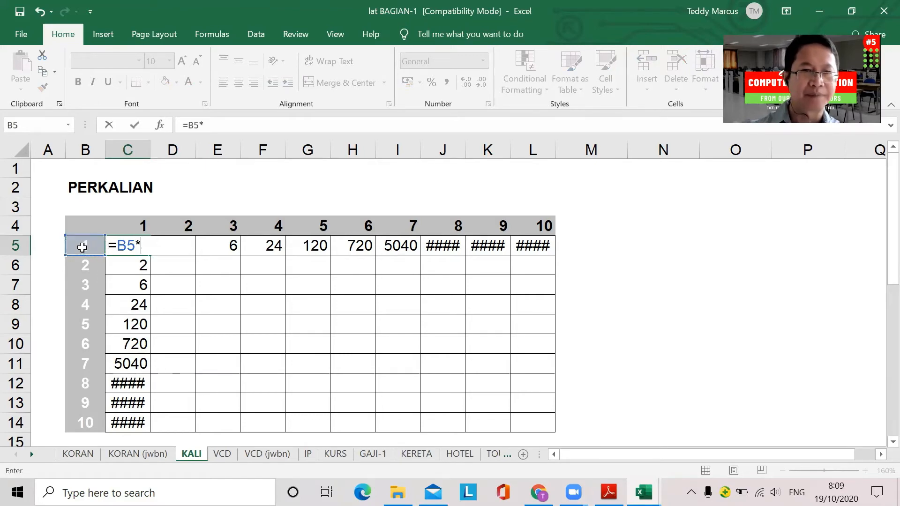
pyautogui.click(126, 227)
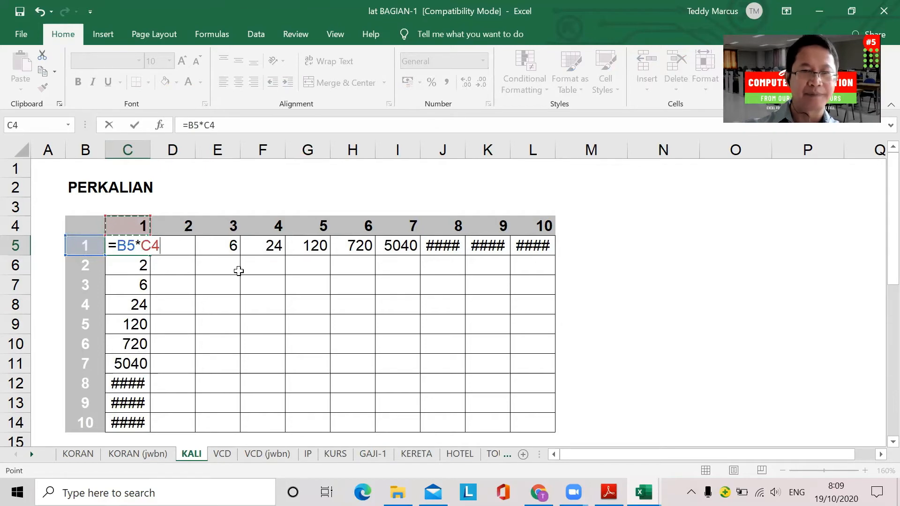
pyautogui.press('Return')
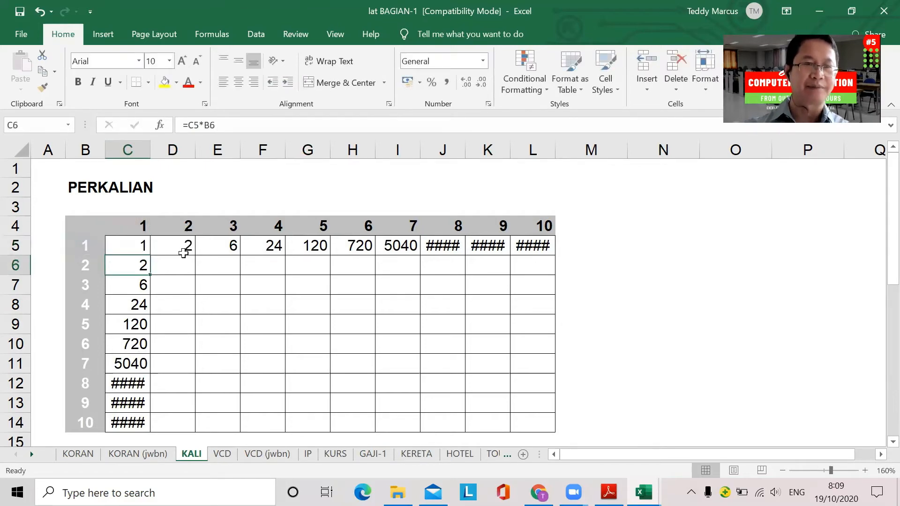
# Try filling the relative formula =B5*C4 from C5 down column C to C14 and across row 5 to L5.
pyautogui.click(141, 248)
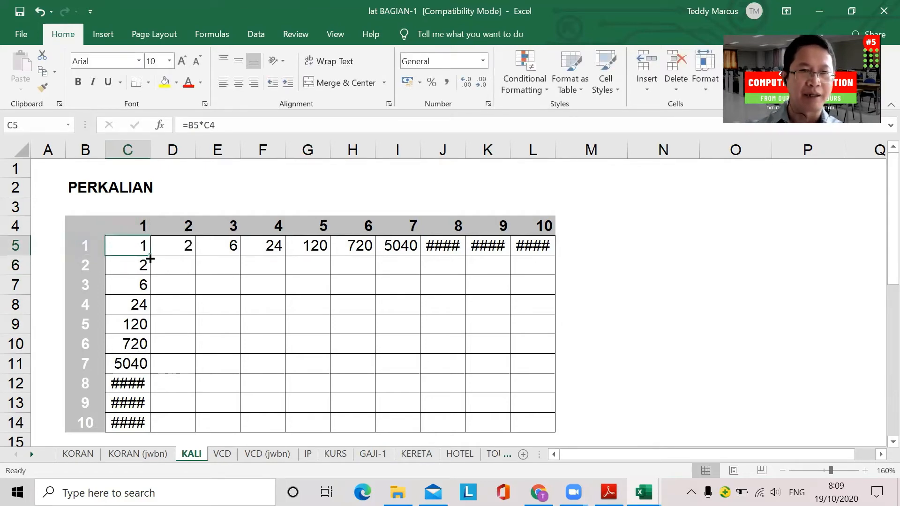
pyautogui.doubleClick(150, 259)
pyautogui.click(140, 245)
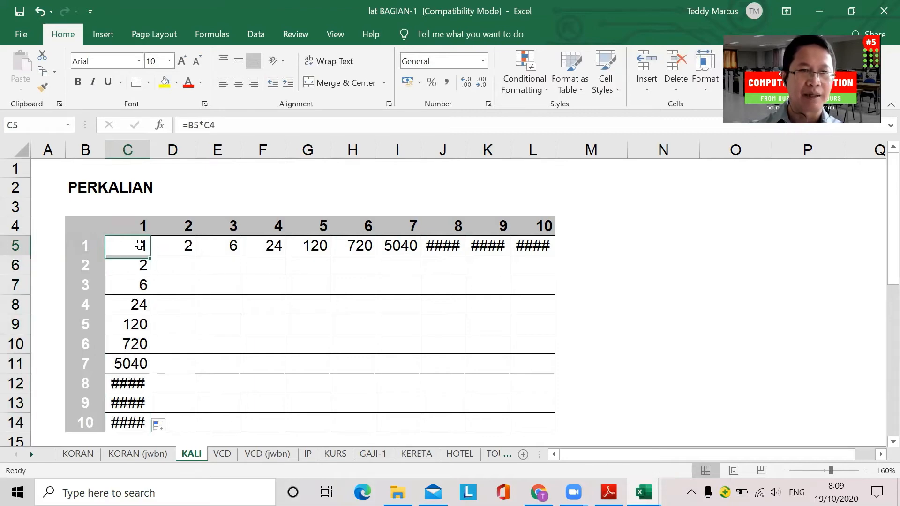
pyautogui.moveTo(151, 255); pyautogui.dragTo(573, 263)
# Change the C5 formula to mixed references, locking row 4 and column B, so it reads =$B5*C$4.
pyautogui.click(124, 248)
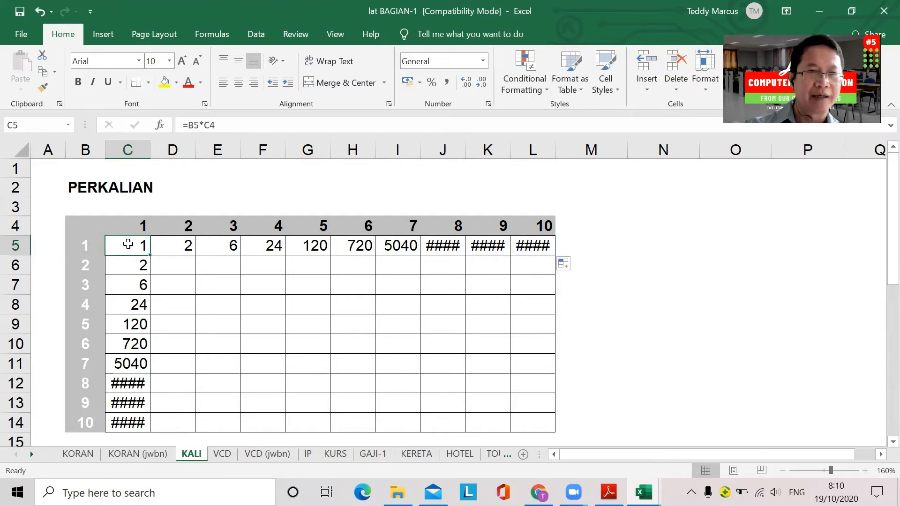
pyautogui.click(208, 125)
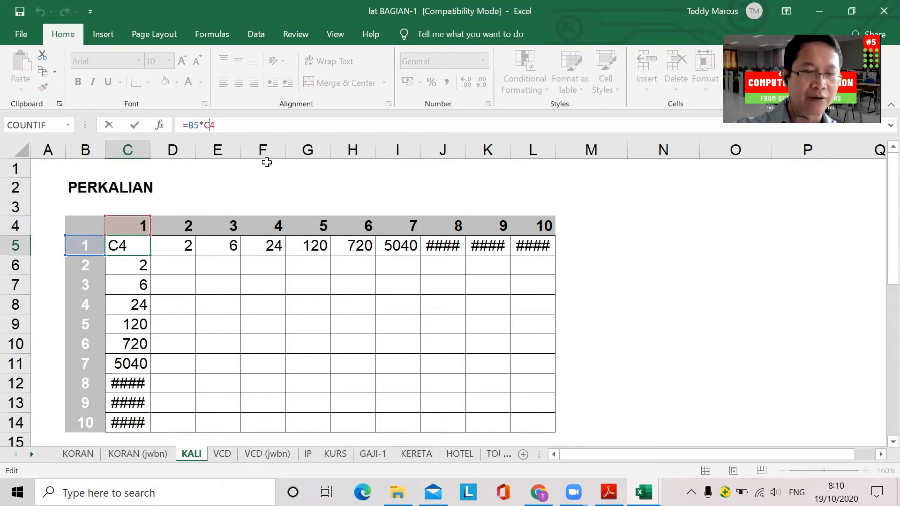
pyautogui.press('F4')
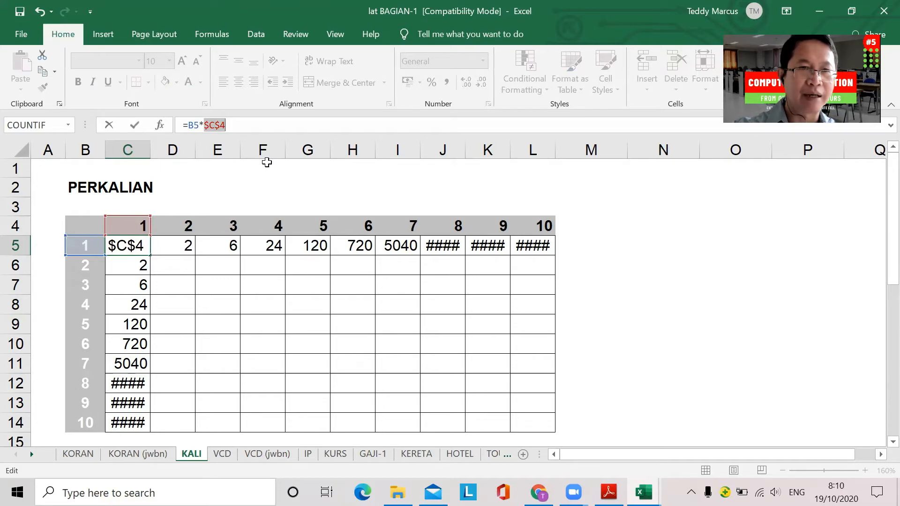
pyautogui.press('F4')
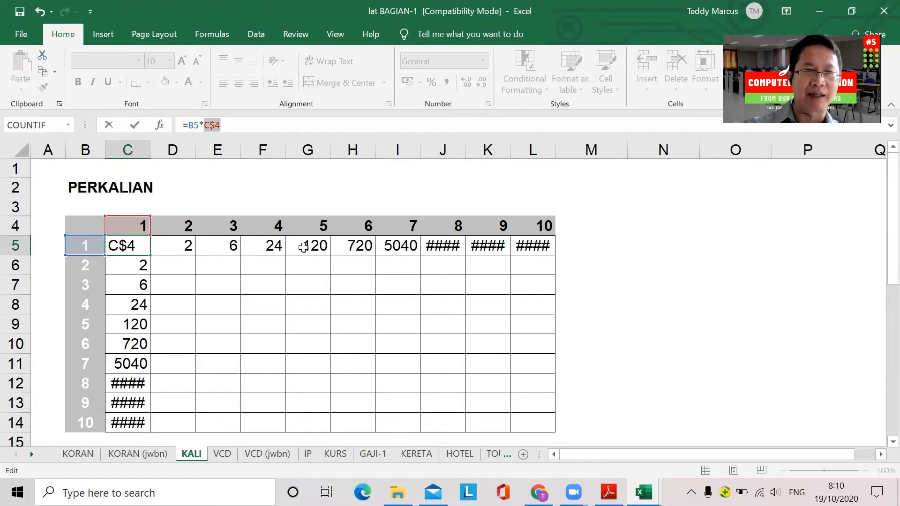
pyautogui.click(189, 125)
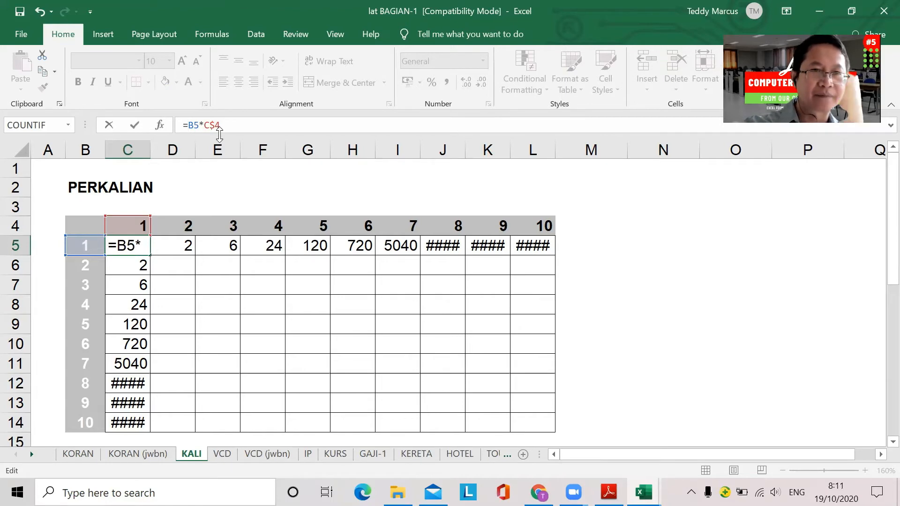
pyautogui.press('F4')
pyautogui.press('F4')
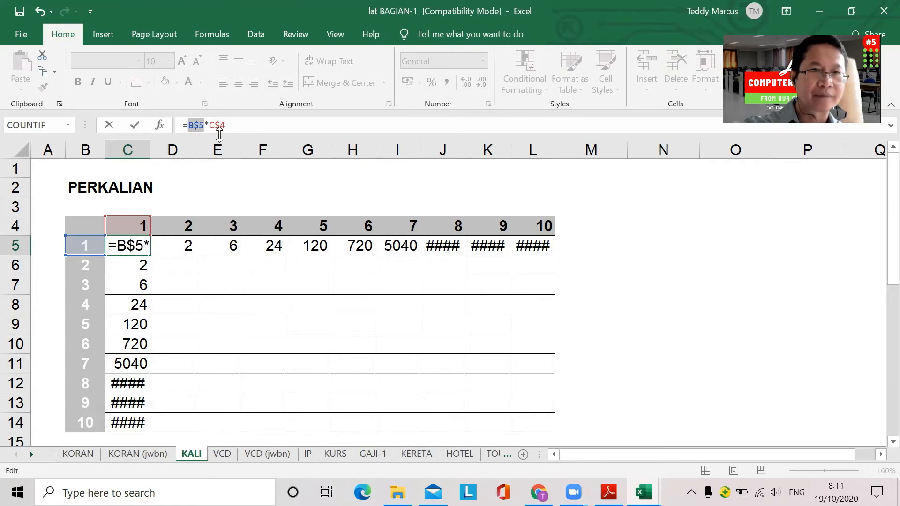
pyautogui.press('F4')
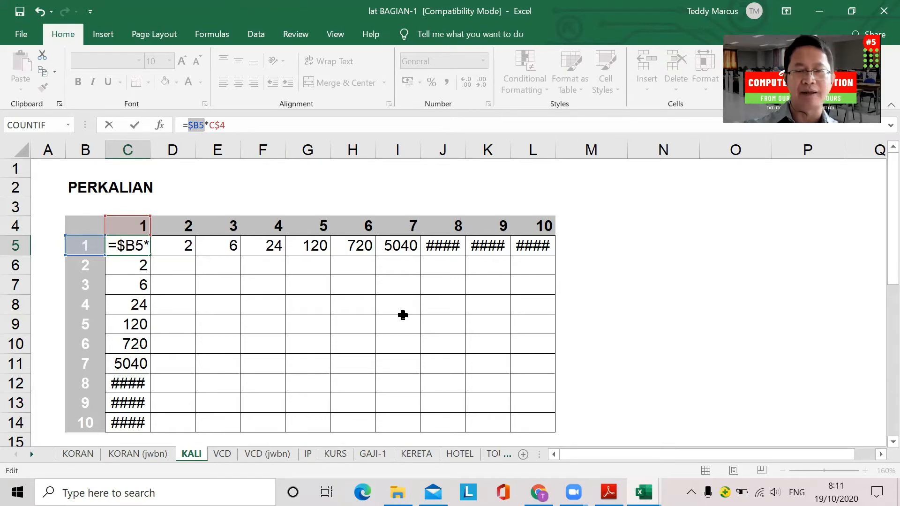
pyautogui.press('Return')
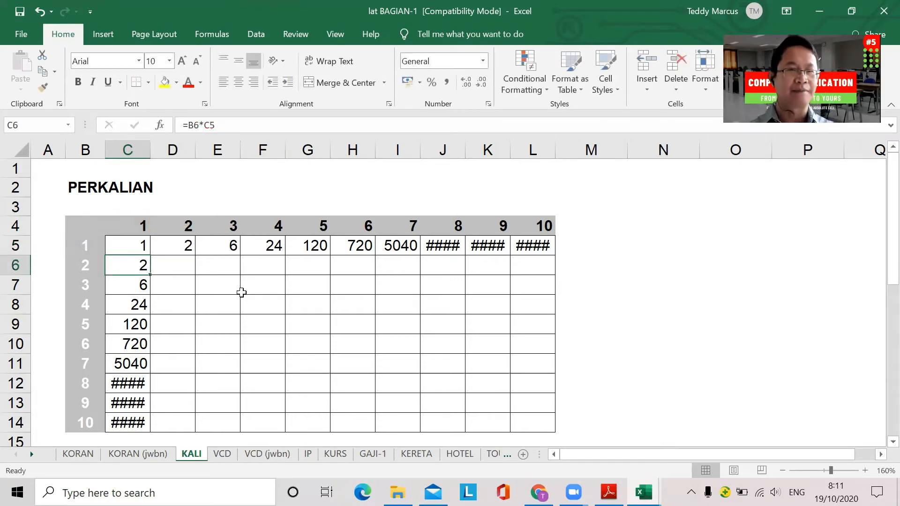
# Fill the mixed-reference formula in C5 across row 5 to L5 and down column C to C14.
pyautogui.click(130, 245)
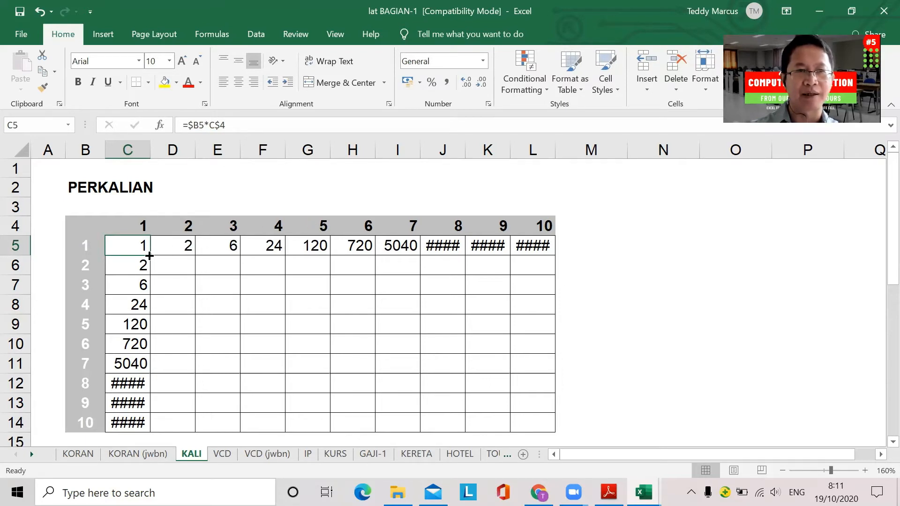
pyautogui.moveTo(150, 255); pyautogui.dragTo(538, 261)
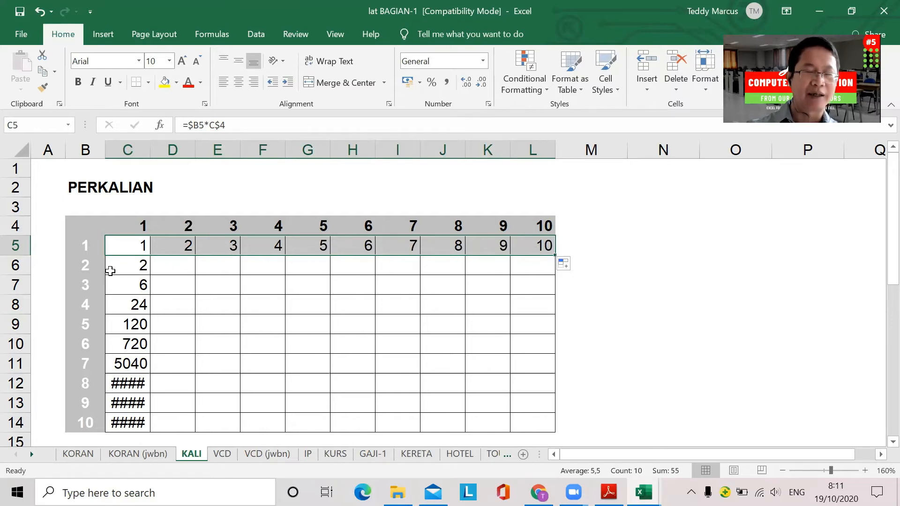
pyautogui.click(127, 246)
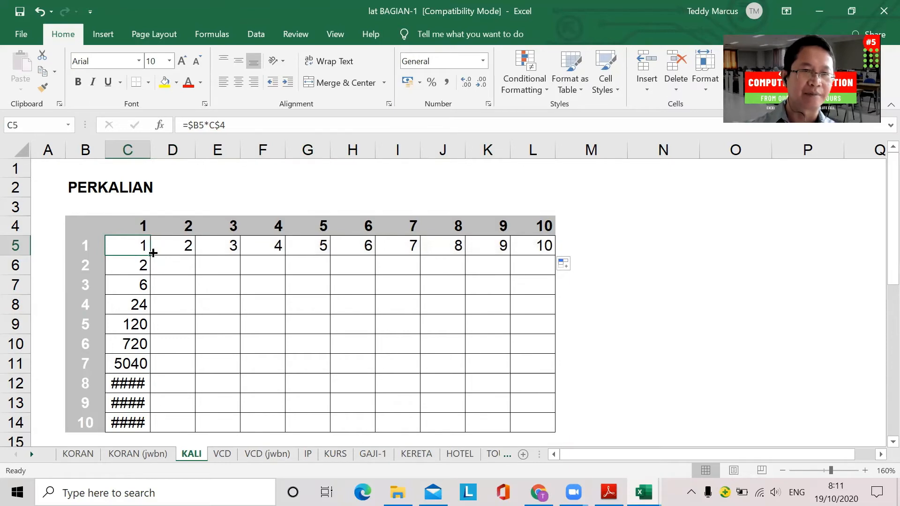
pyautogui.doubleClick(151, 257)
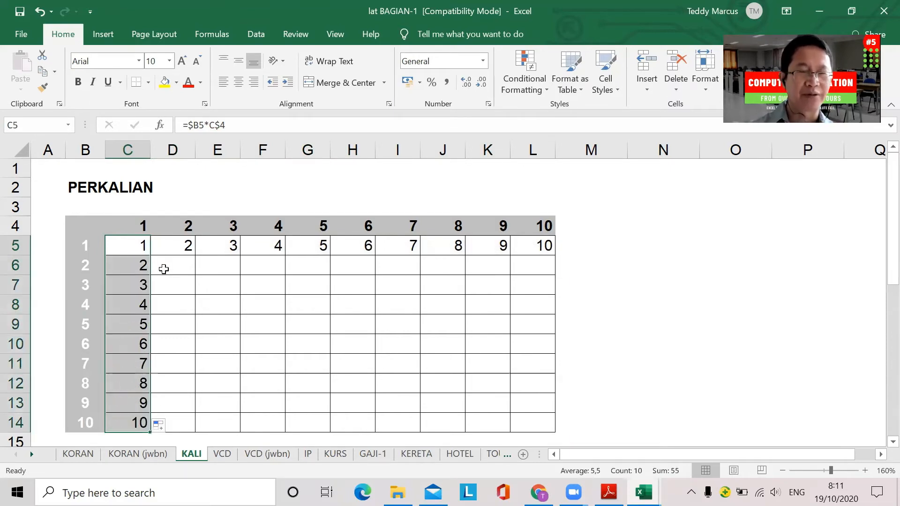
# Fill the rest of the multiplication table with the C5 formula so it covers C5:L14.
pyautogui.scroll(-1, 164, 269)
pyautogui.scroll(1, 160, 266)
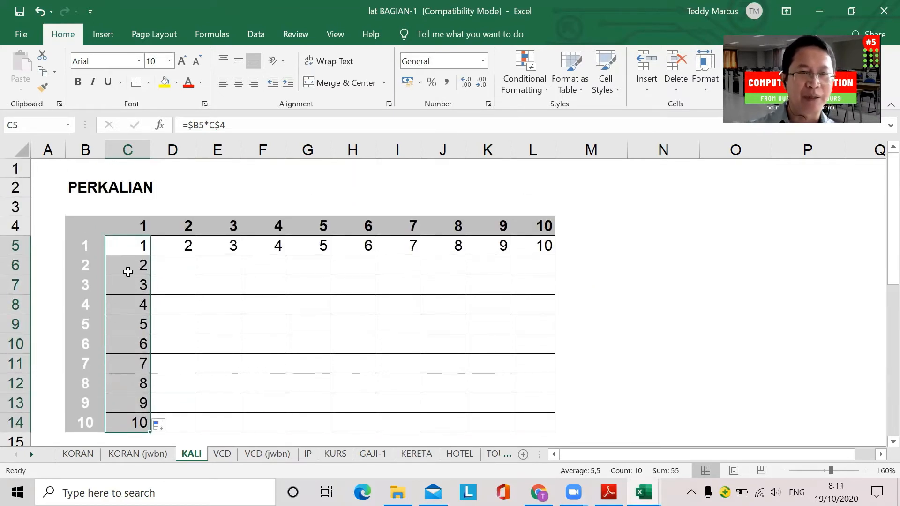
pyautogui.click(133, 245)
pyautogui.moveTo(132, 245); pyautogui.dragTo(539, 432)
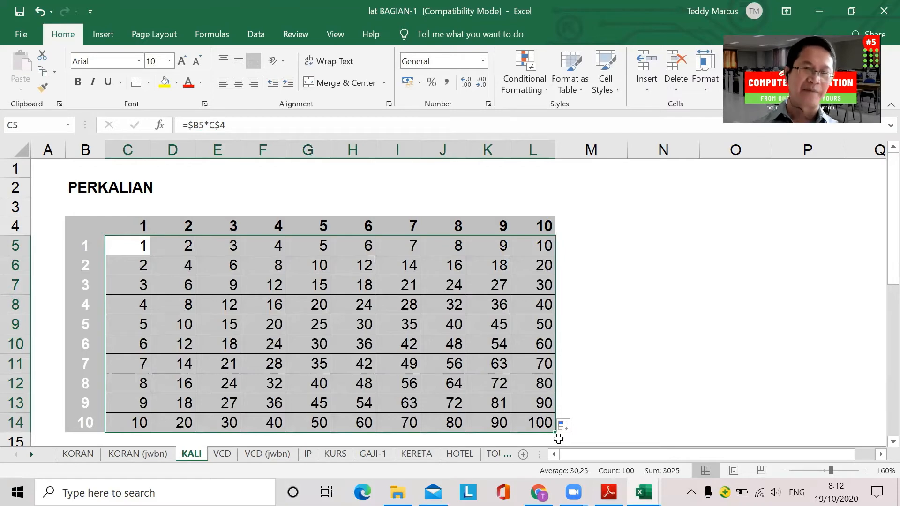
# Retype the dollar signs of the B5 reference in C5 by hand, trying B$5 and $B$5, and enter =$B5*C$4.
pyautogui.click(127, 243)
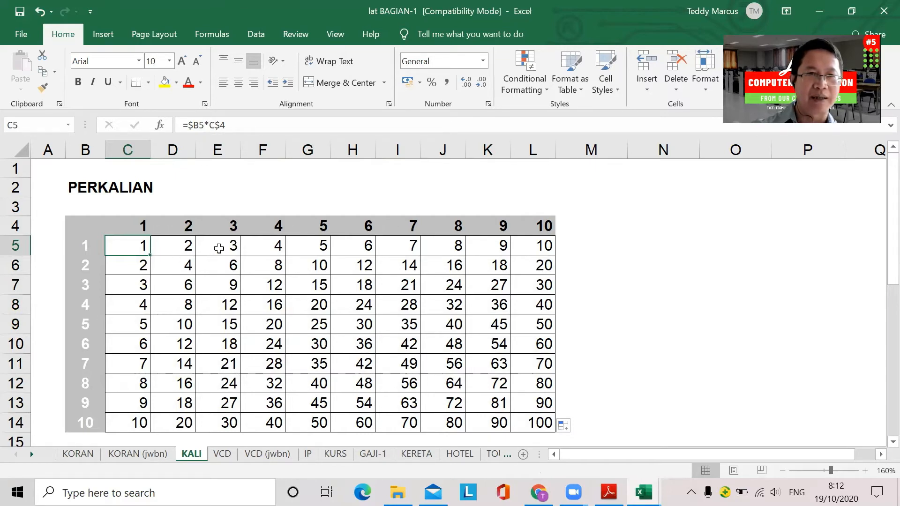
pyautogui.moveTo(209, 125); pyautogui.dragTo(228, 125)
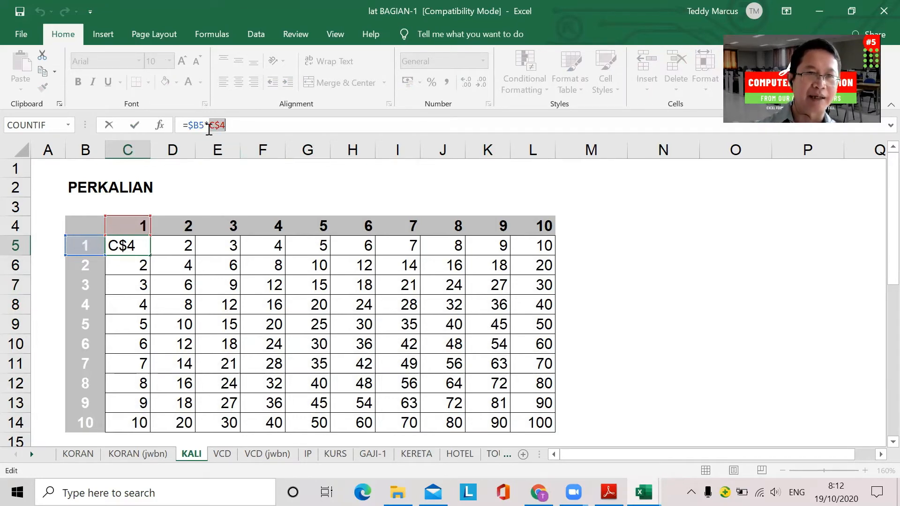
pyautogui.moveTo(202, 125); pyautogui.dragTo(194, 124)
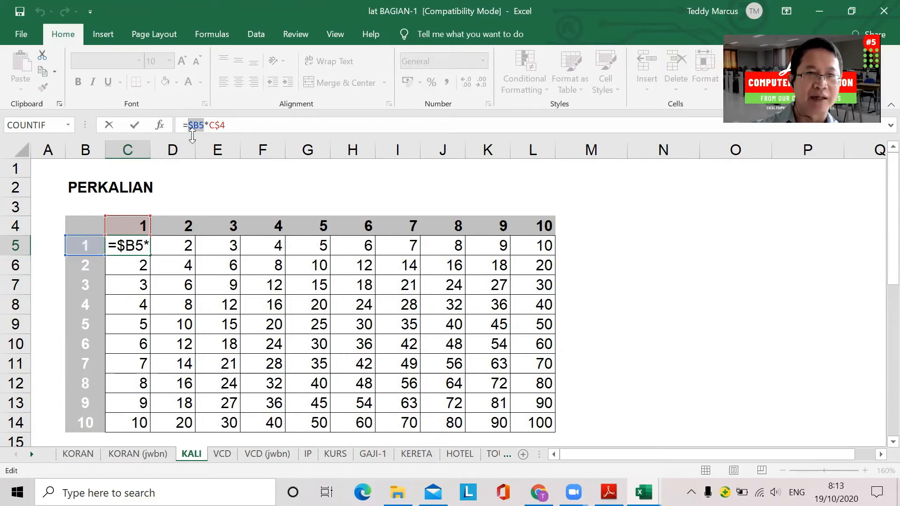
pyautogui.press('BackSpace')
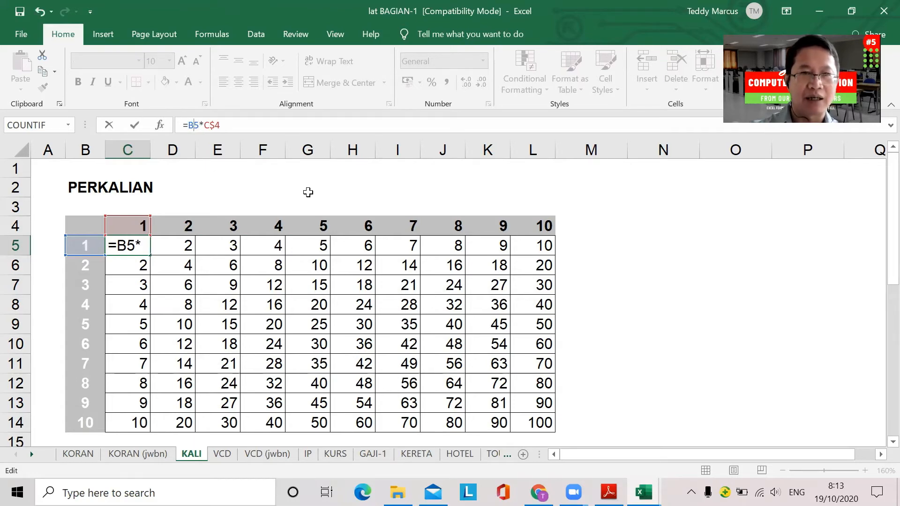
pyautogui.write('%')
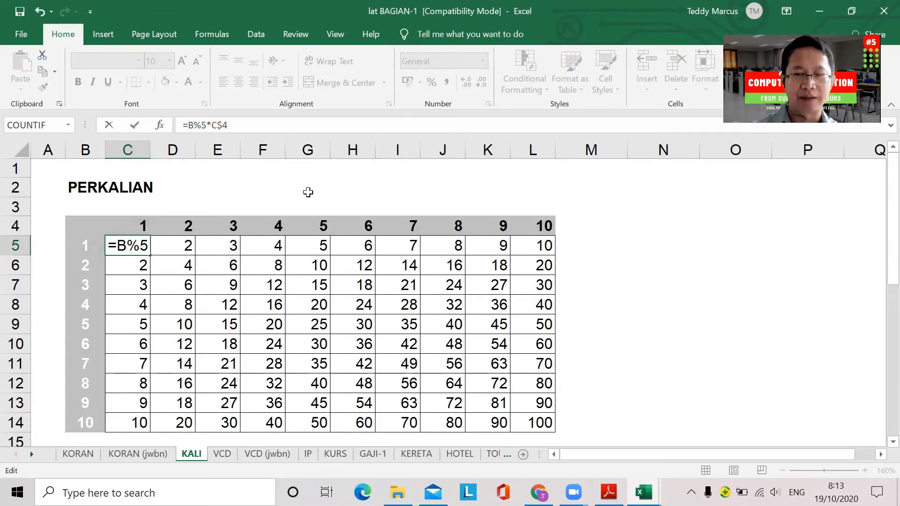
pyautogui.press('BackSpace')
pyautogui.write('$')
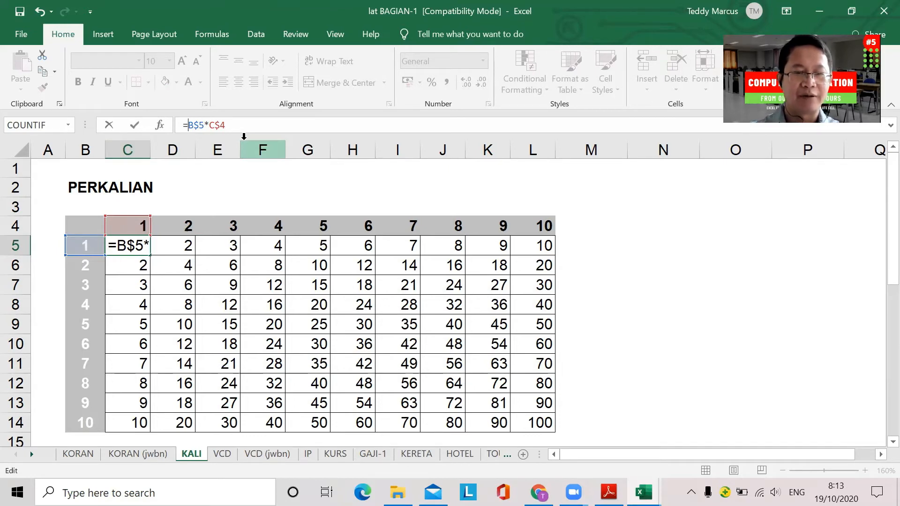
pyautogui.write('$')
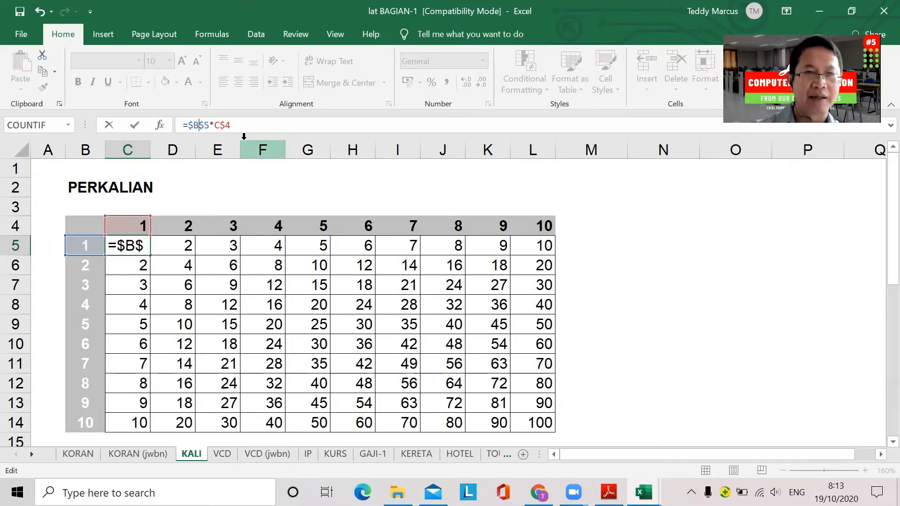
pyautogui.press('Delete')
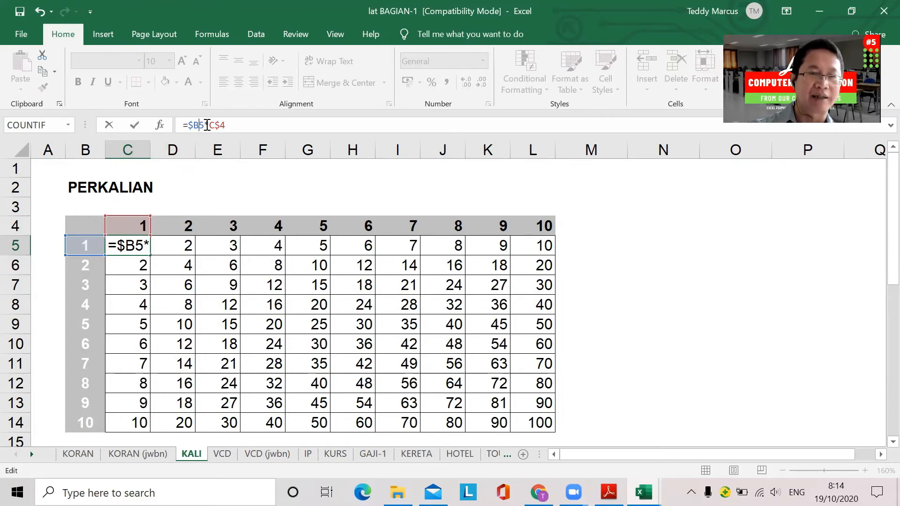
pyautogui.press('Return')
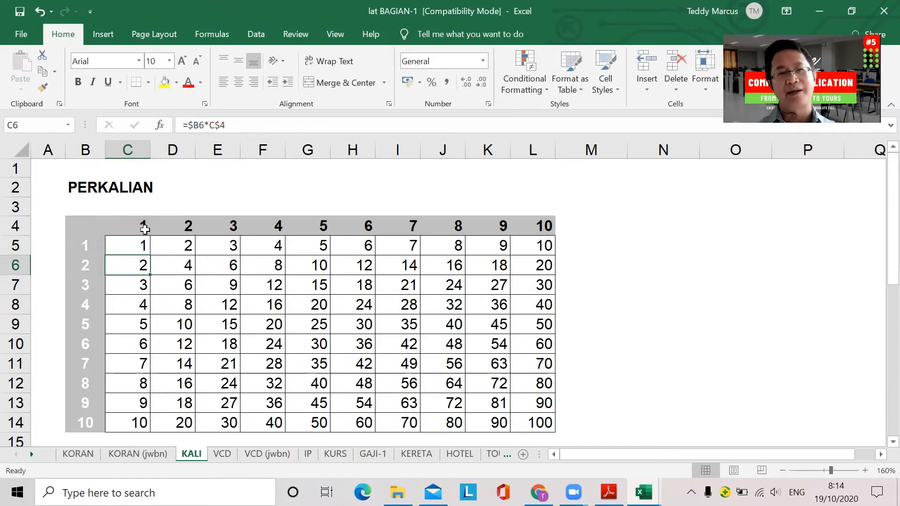
# Refill the C5 formula down column C to C14 and across to L14, and deselect the table.
pyautogui.click(128, 239)
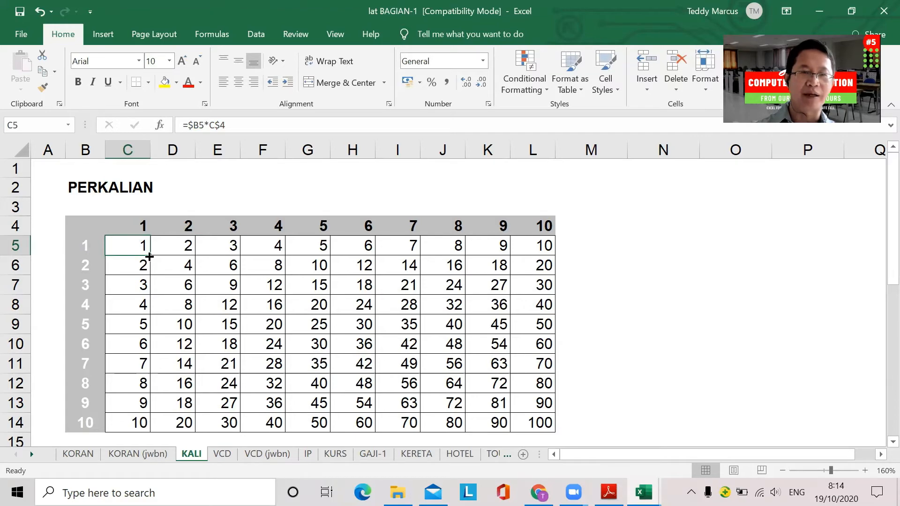
pyautogui.doubleClick(149, 256)
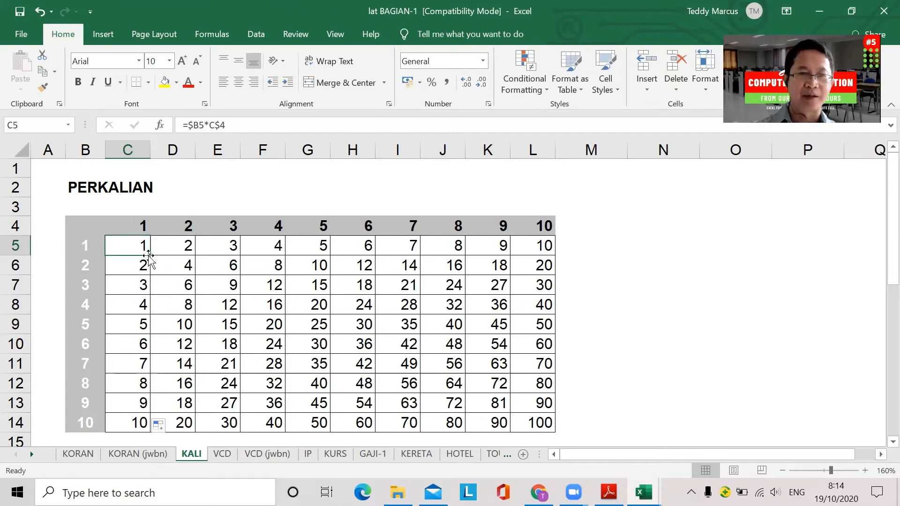
pyautogui.moveTo(149, 431); pyautogui.dragTo(553, 433)
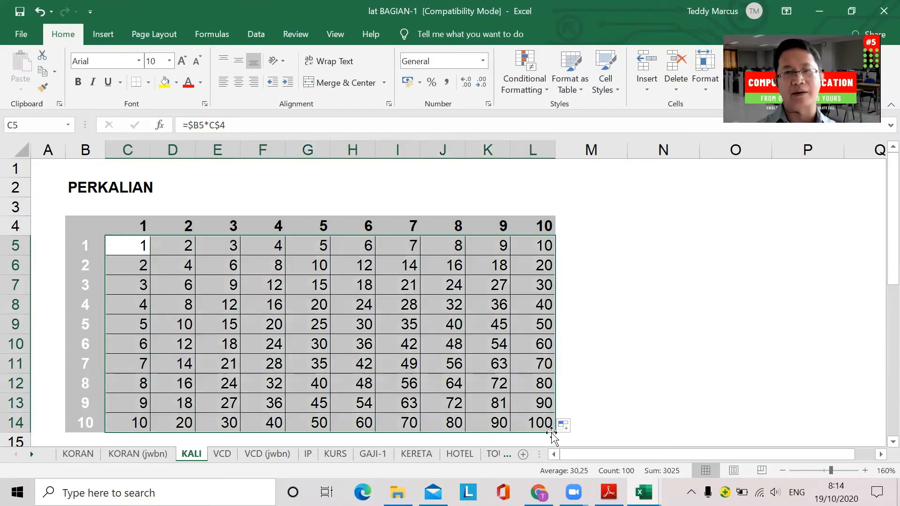
pyautogui.click(679, 330)
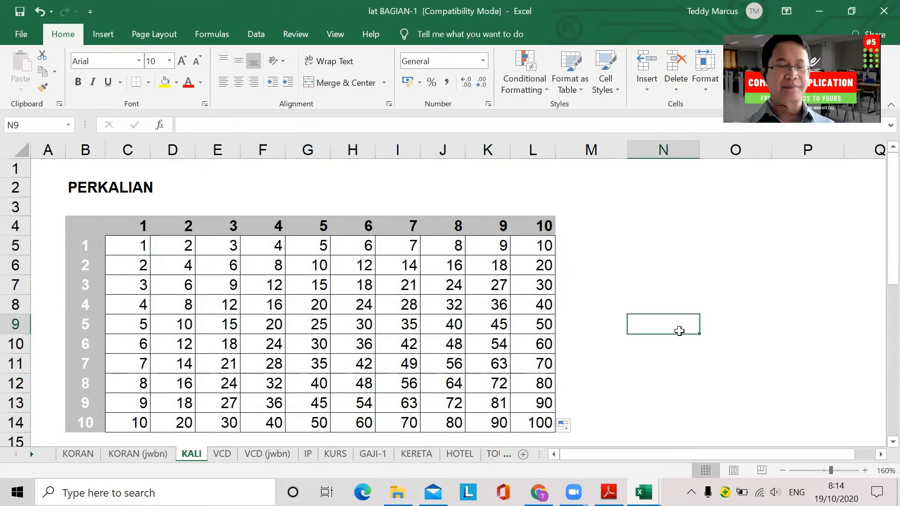
# Examine the formulas in L14 and C5 against their fixed references, column B and row 4.
pyautogui.click(538, 420)
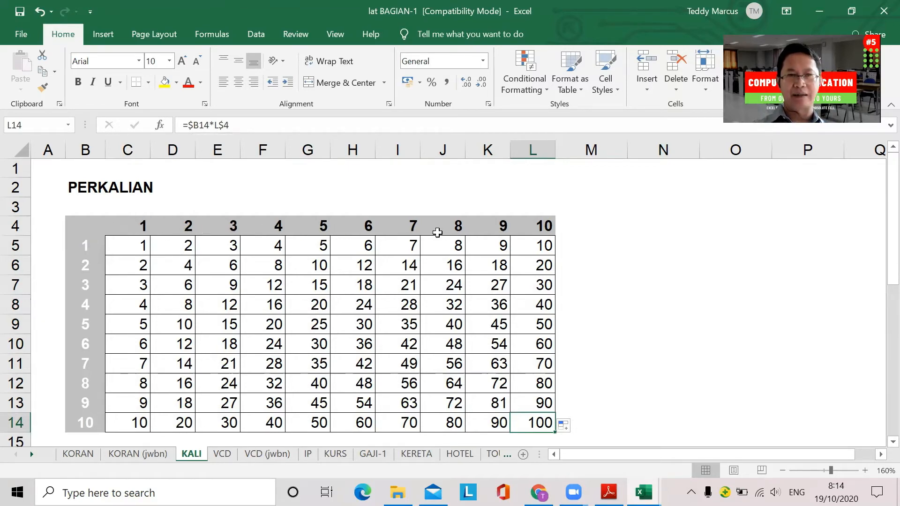
pyautogui.click(86, 150)
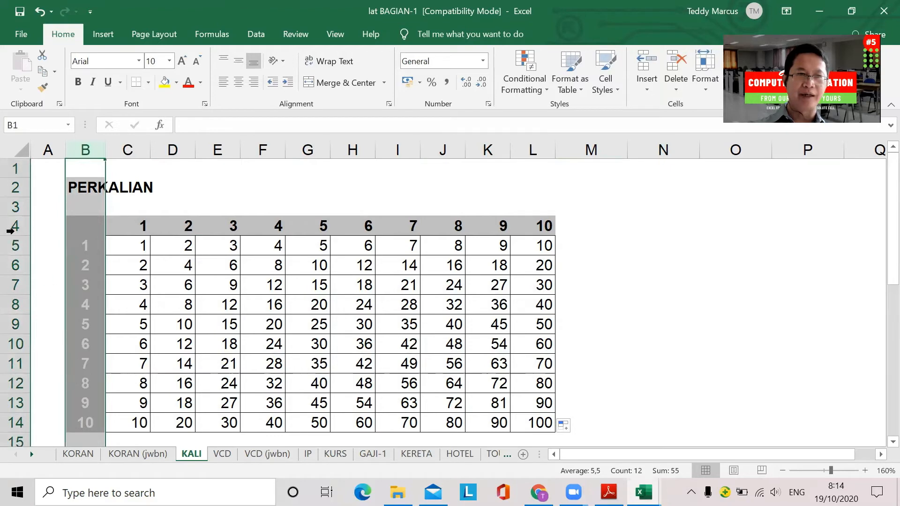
pyautogui.click(11, 226)
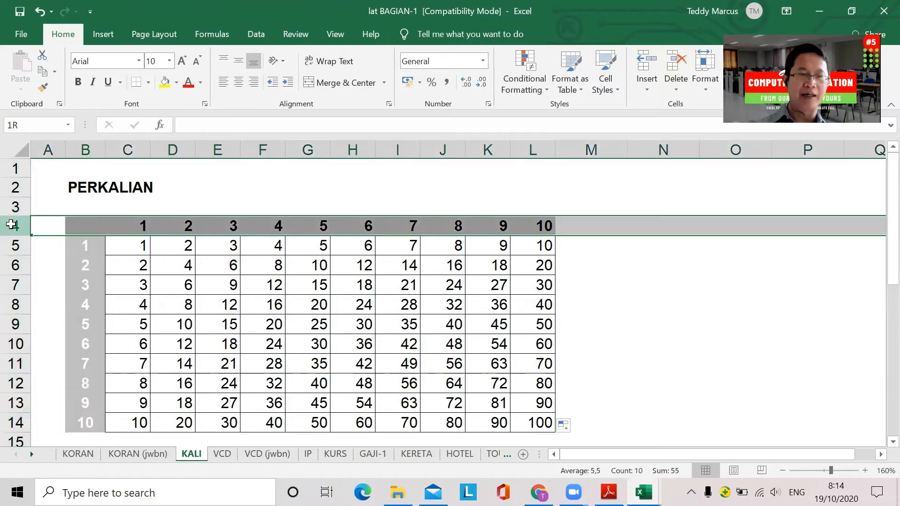
pyautogui.click(122, 244)
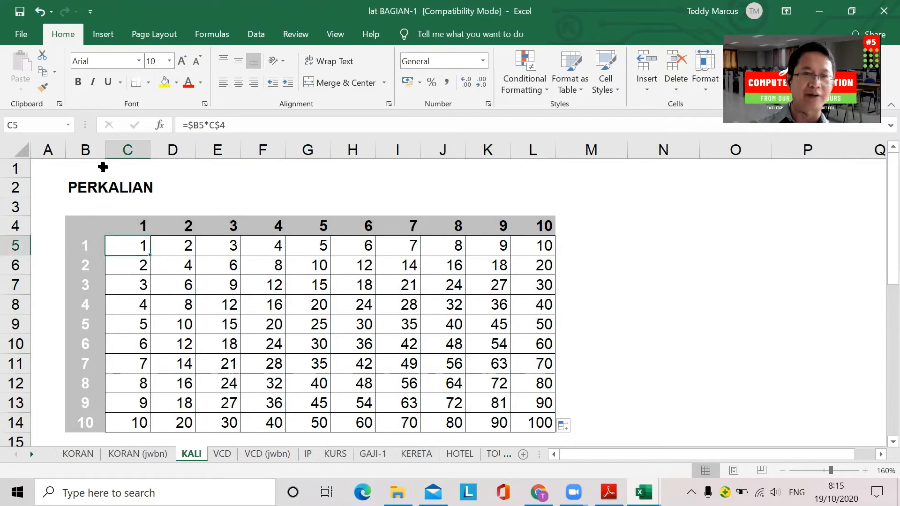
pyautogui.click(16, 227)
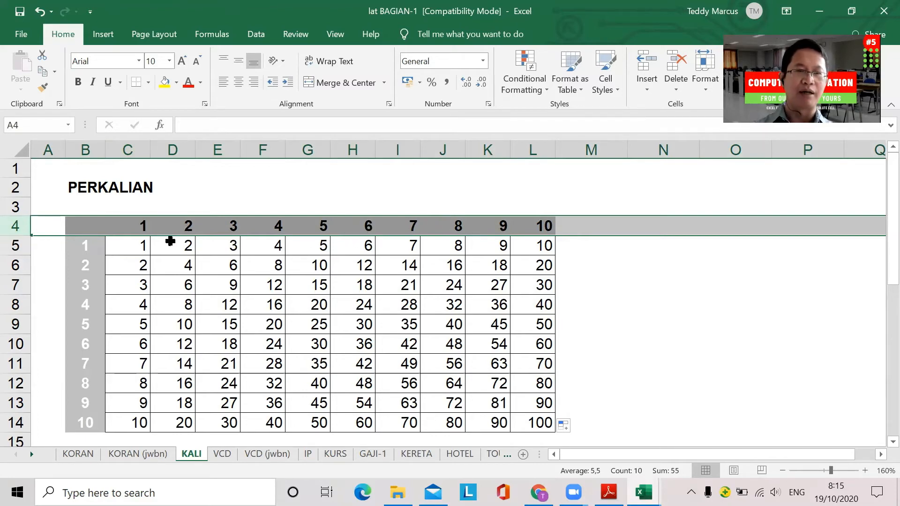
pyautogui.click(135, 249)
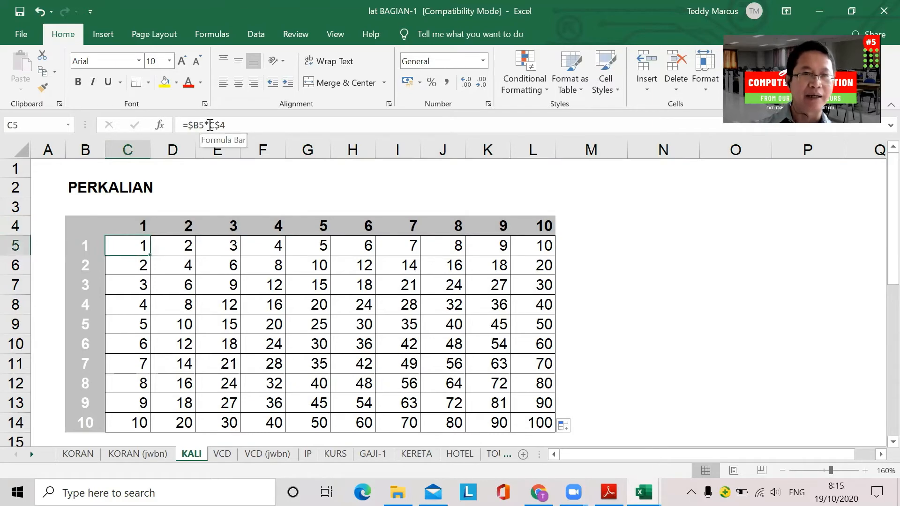
pyautogui.click(86, 149)
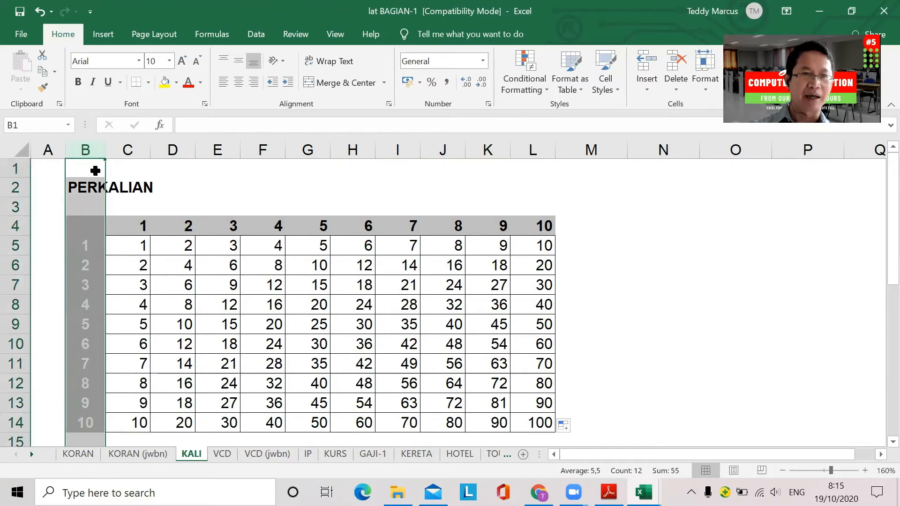
pyautogui.click(136, 242)
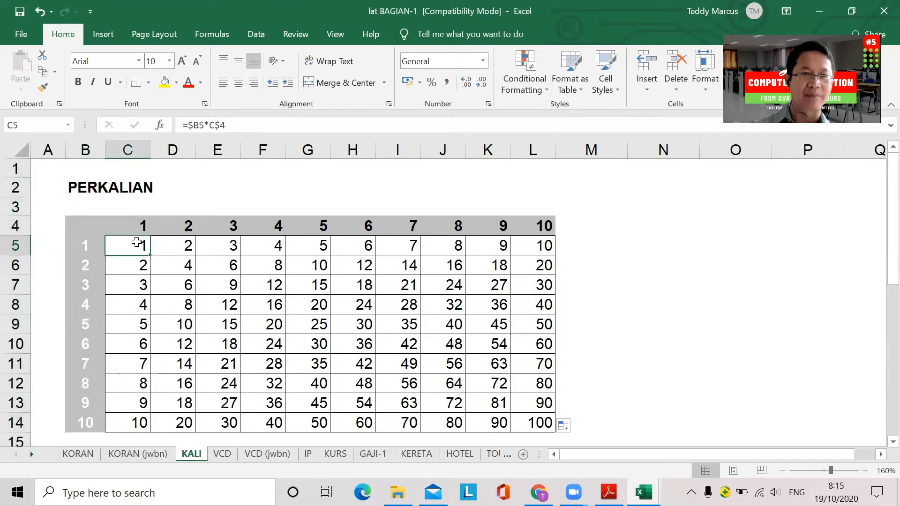
pyautogui.click(196, 126)
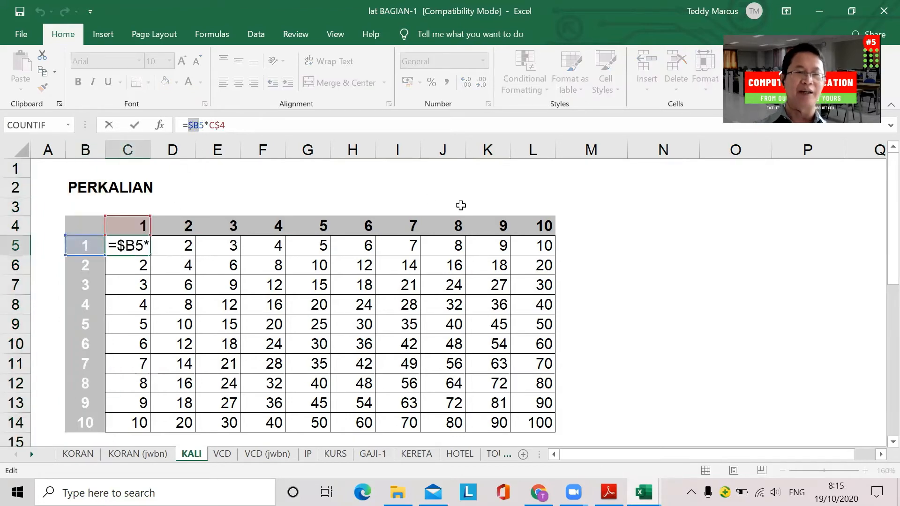
pyautogui.click(732, 280)
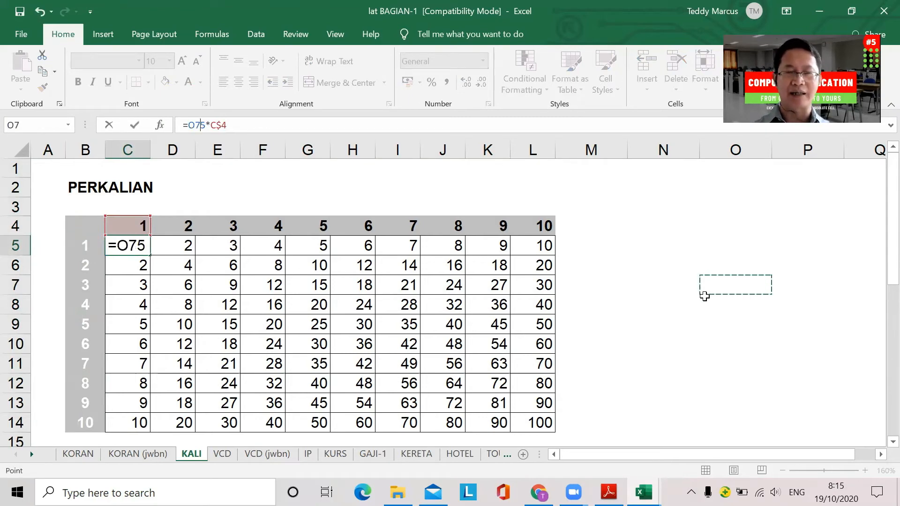
pyautogui.press('Escape')
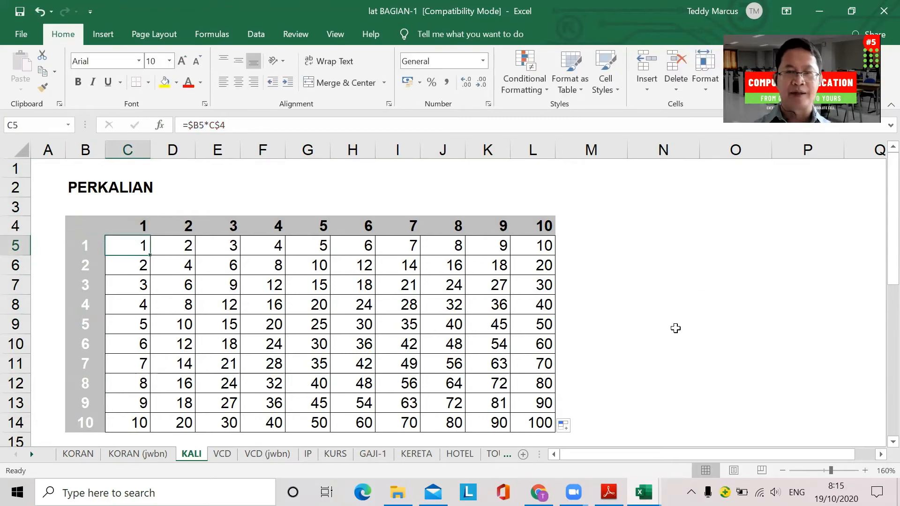
# Enter 5, 7 and 15 in O6:Q6 as the column headers of a second multiplication table.
pyautogui.click(693, 272)
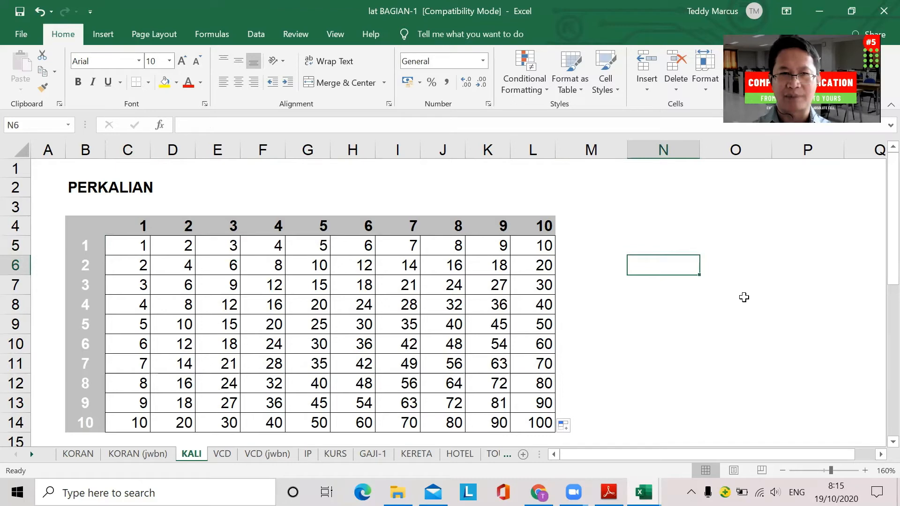
pyautogui.press('Right')
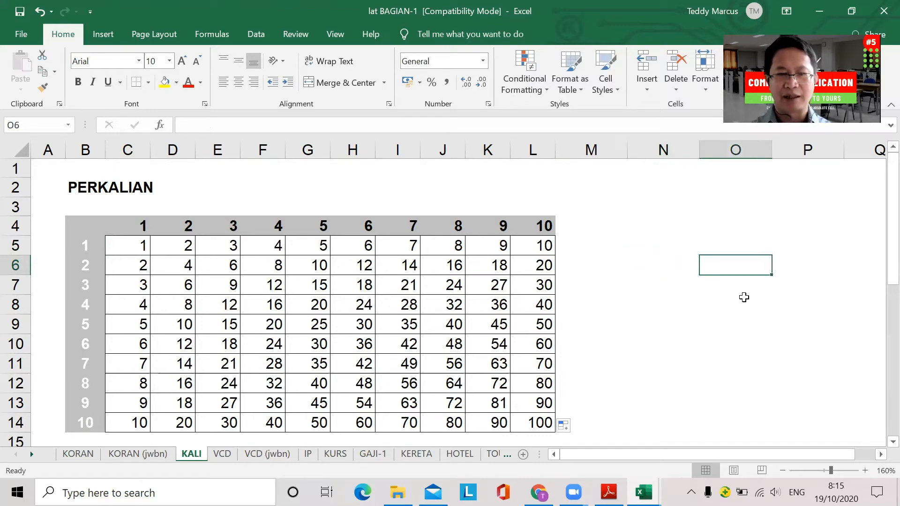
pyautogui.write('5')
pyautogui.press('Tab')
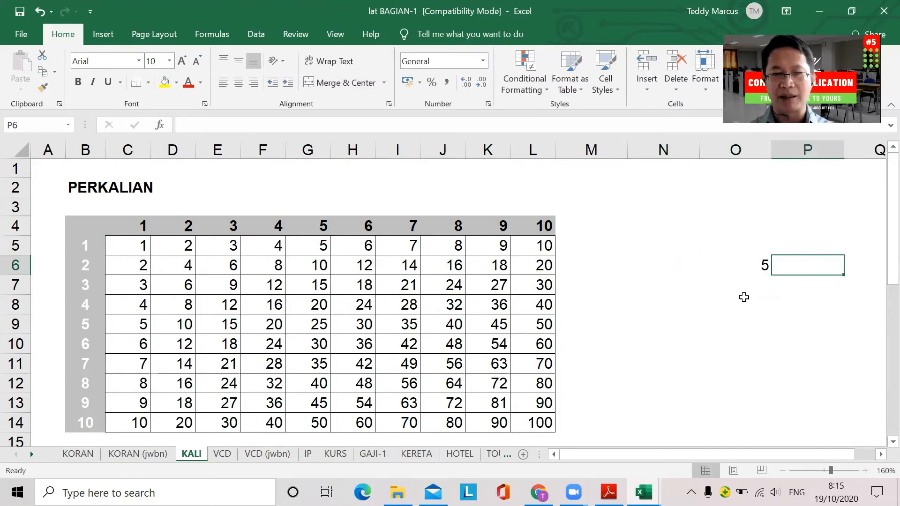
pyautogui.write('7')
pyautogui.press('Tab')
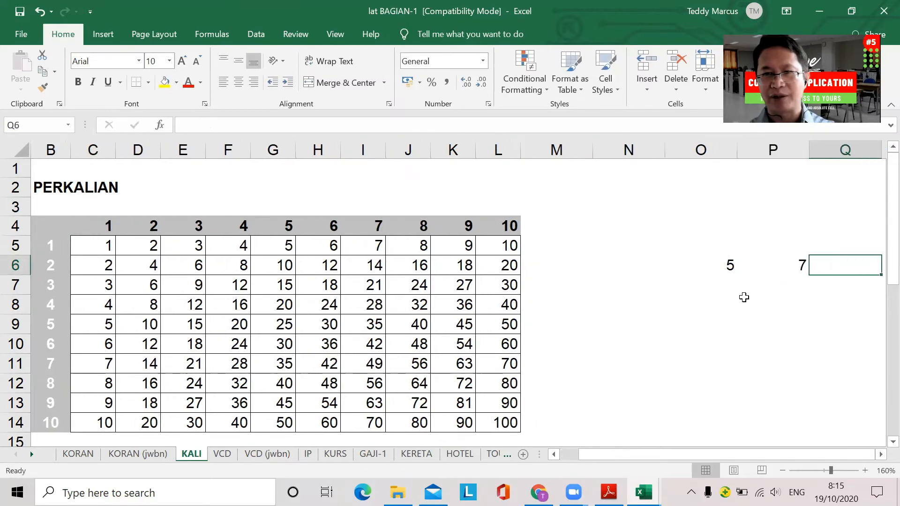
pyautogui.write('8')
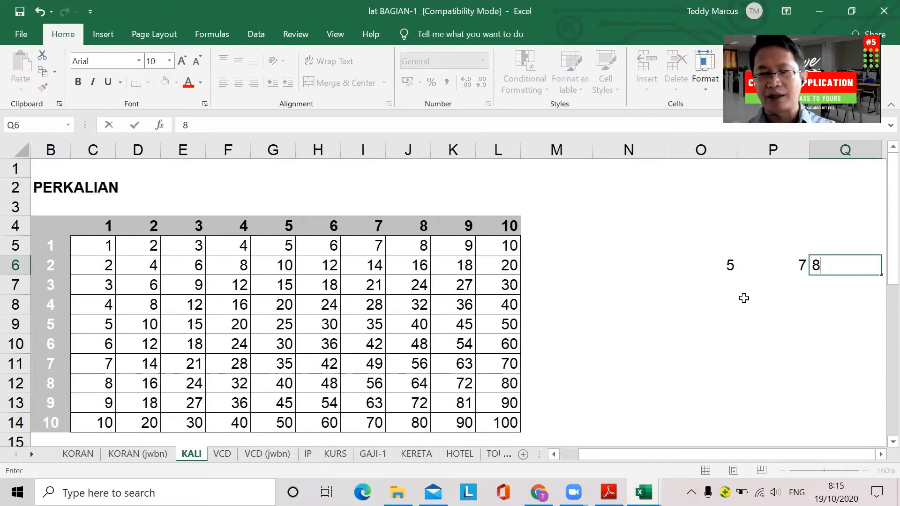
pyautogui.press('BackSpace')
pyautogui.write('15')
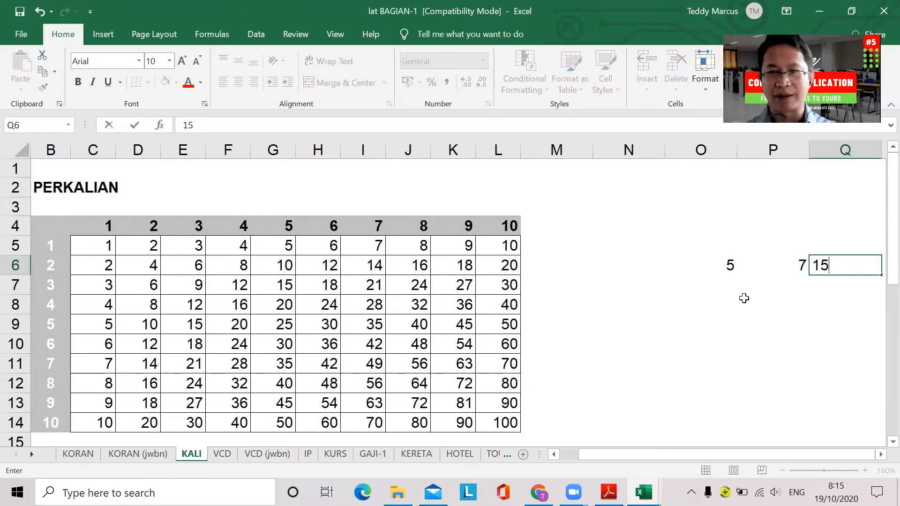
pyautogui.press('Tab')
pyautogui.press('Return')
pyautogui.press('Left')
pyautogui.press('Left')
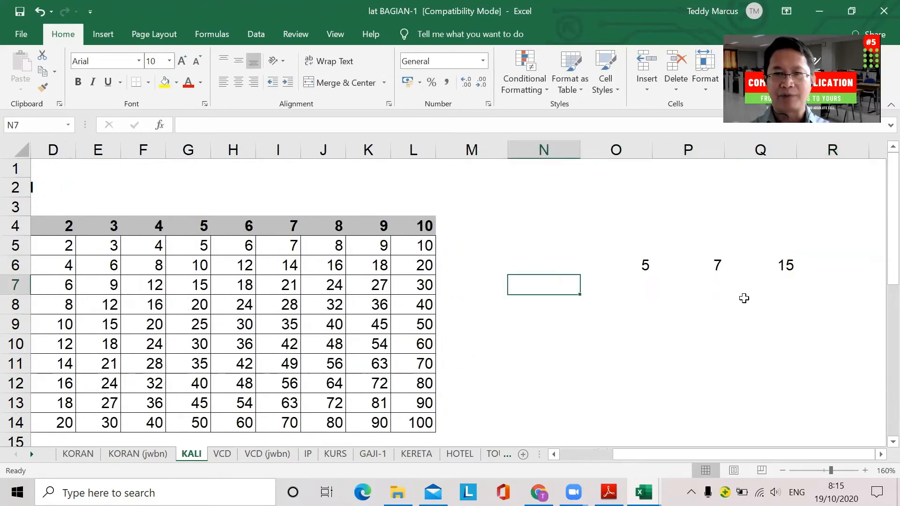
pyautogui.press('Up')
pyautogui.press('Right')
pyautogui.press('Down')
pyautogui.press('Down')
pyautogui.press('Left')
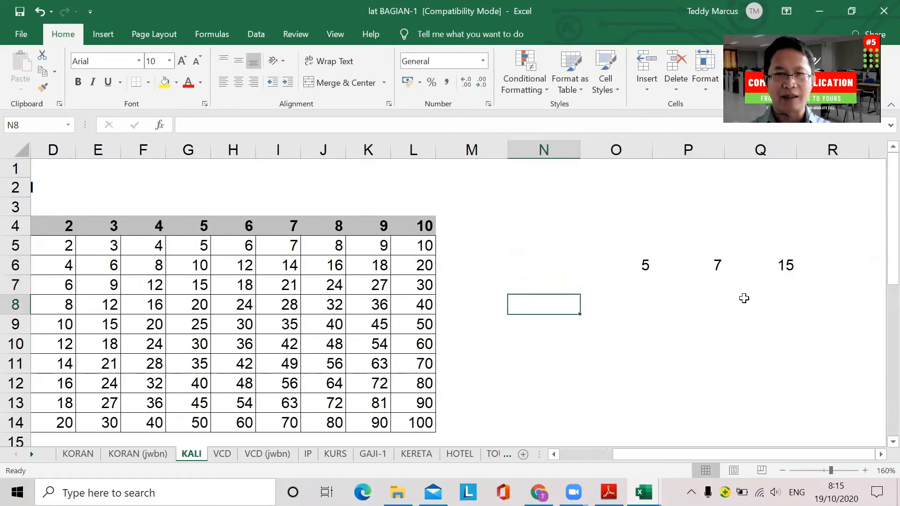
pyautogui.press('Right')
pyautogui.press('Up')
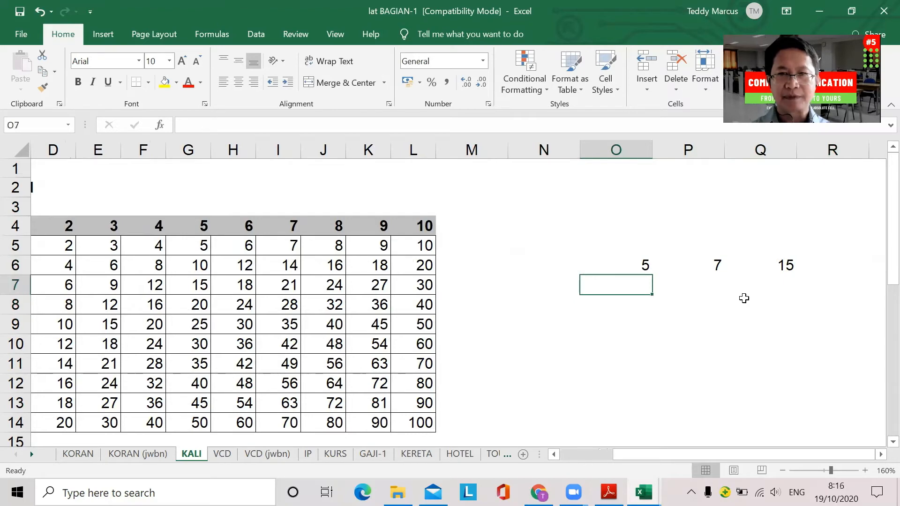
# Apply All Borders to N6:Q11 to frame the second multiplication table.
pyautogui.moveTo(628, 264); pyautogui.dragTo(736, 285)
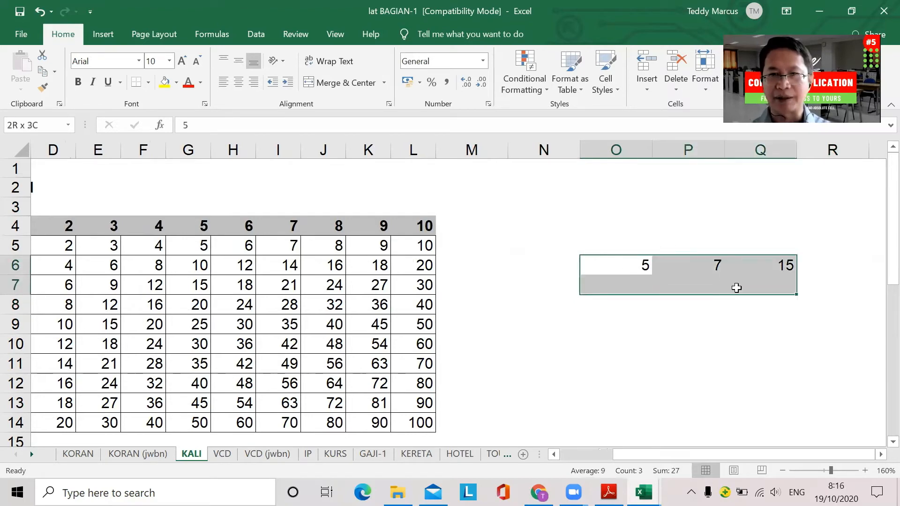
pyautogui.click(570, 263)
pyautogui.moveTo(556, 265); pyautogui.dragTo(769, 367)
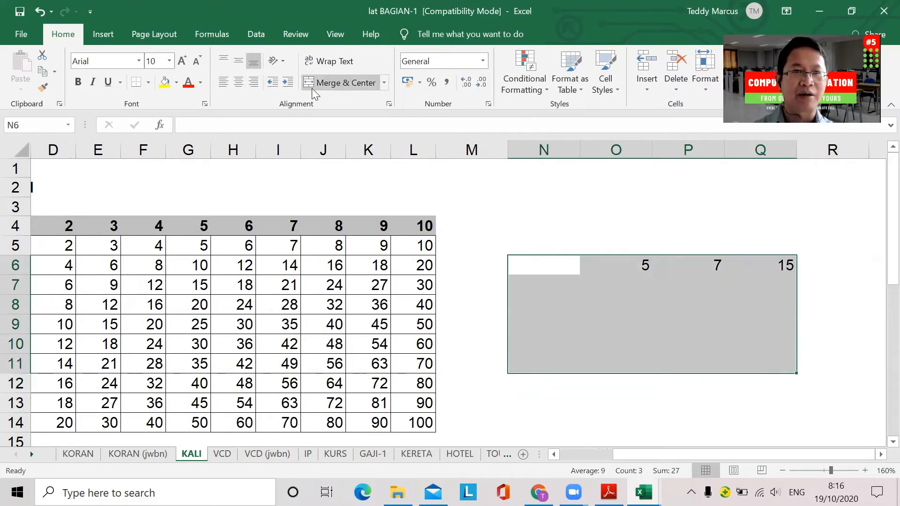
pyautogui.click(148, 84)
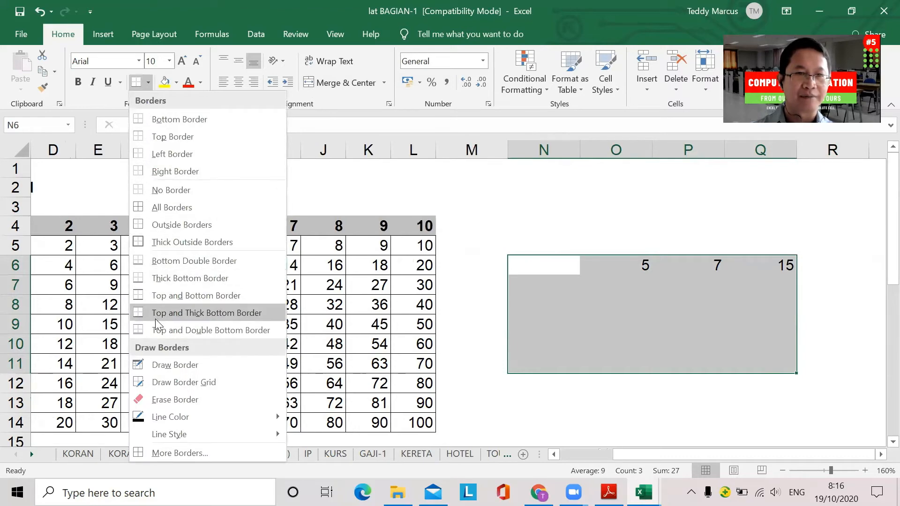
pyautogui.click(156, 206)
pyautogui.click(670, 298)
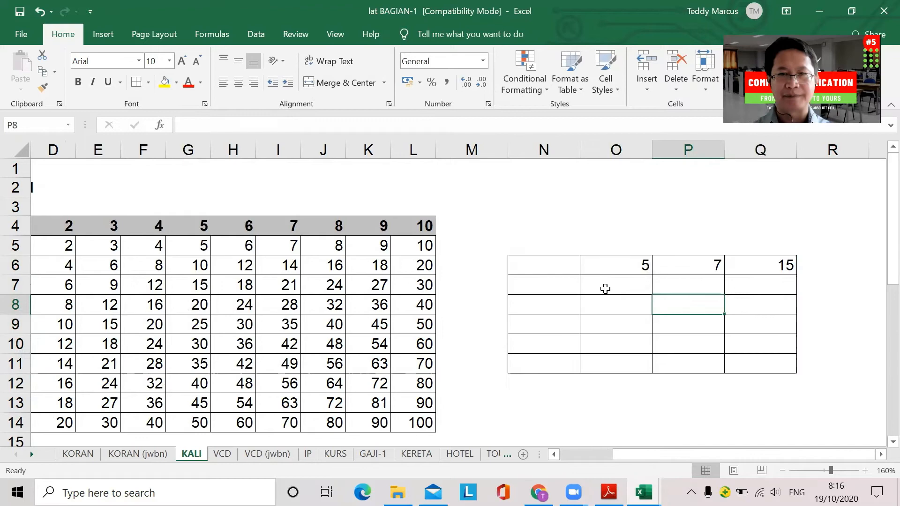
# Enter 45, 23, 56, 12 and 3 down N7:N11 as the row headers of the second table.
pyautogui.click(548, 291)
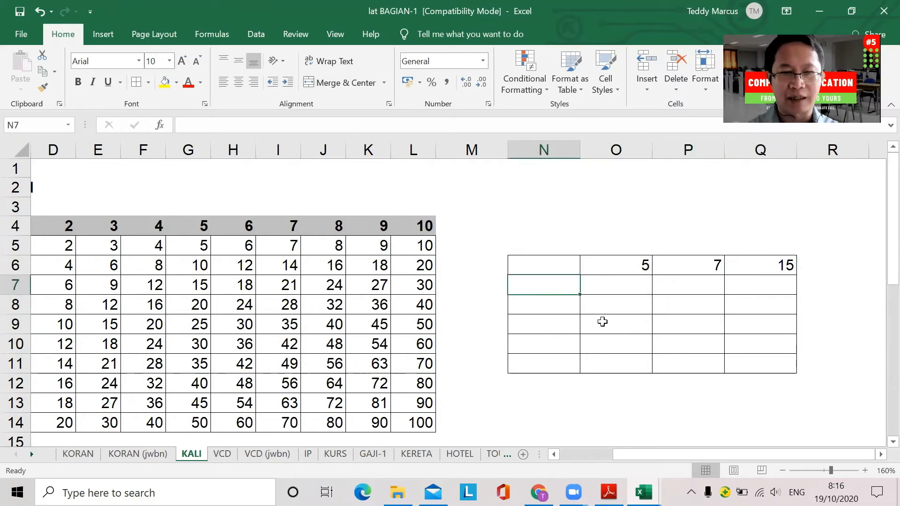
pyautogui.write('45')
pyautogui.press('Return')
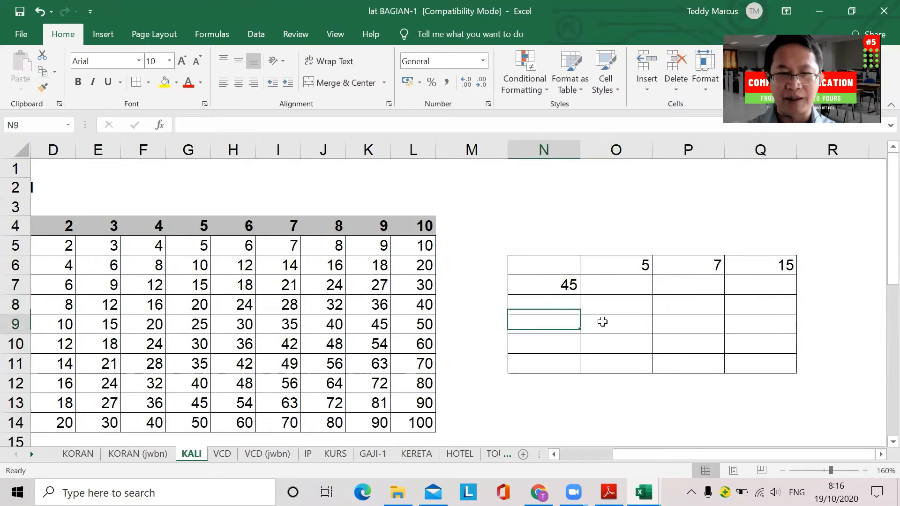
pyautogui.press('Return')
pyautogui.write('56')
pyautogui.press('Return')
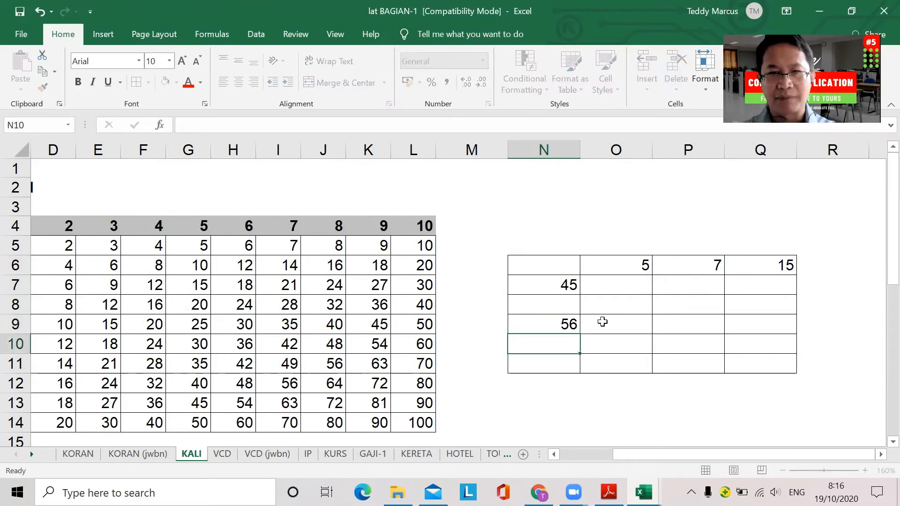
pyautogui.press('Up')
pyautogui.press('Up')
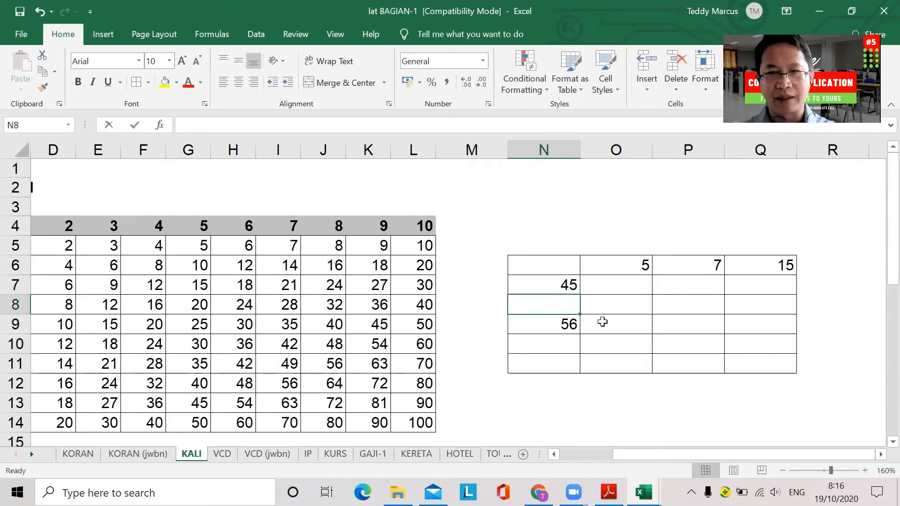
pyautogui.write('23')
pyautogui.press('Return')
pyautogui.press('Return')
pyautogui.write('12')
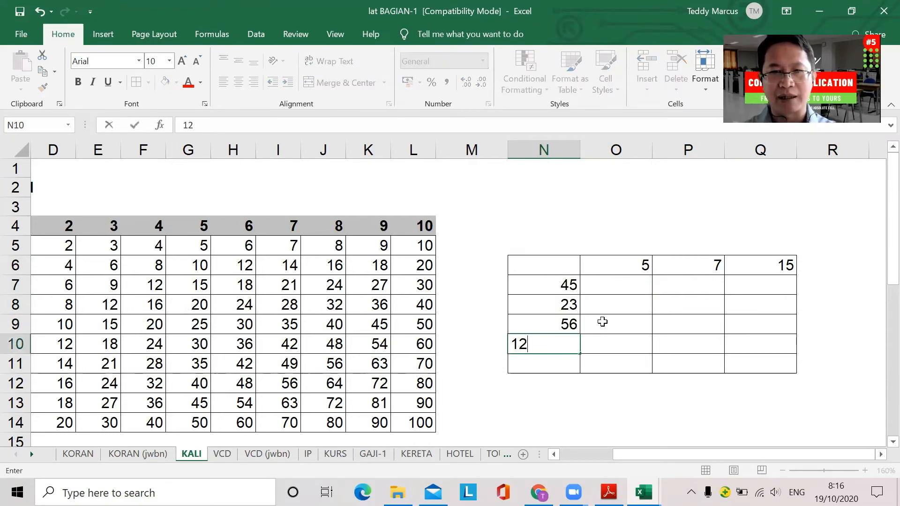
pyautogui.press('Return')
pyautogui.write('3')
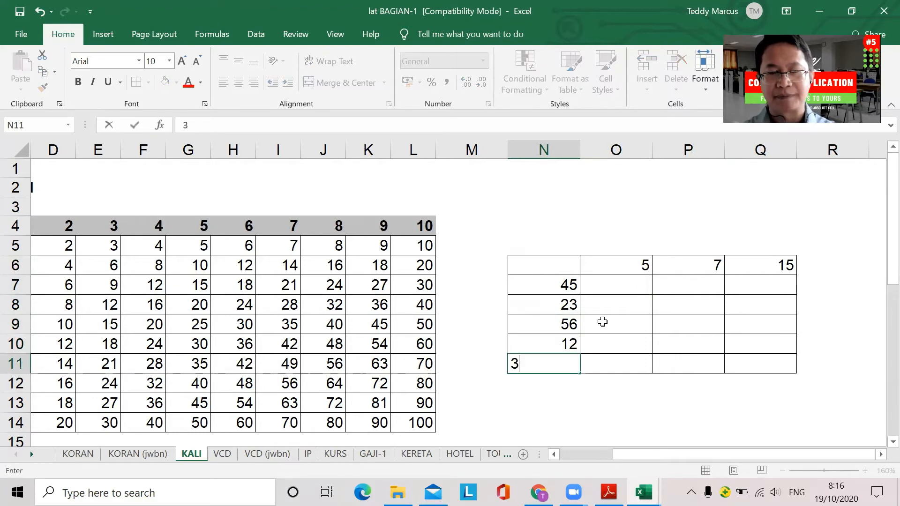
pyautogui.press('Return')
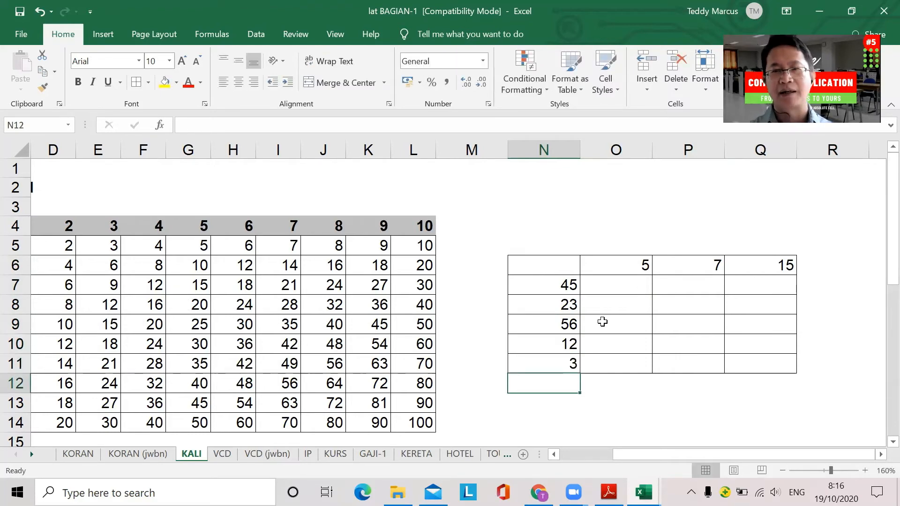
# Examine how the row headers in N7:N11 pair with the column headers in O6:Q6, ending on O7.
pyautogui.click(615, 281)
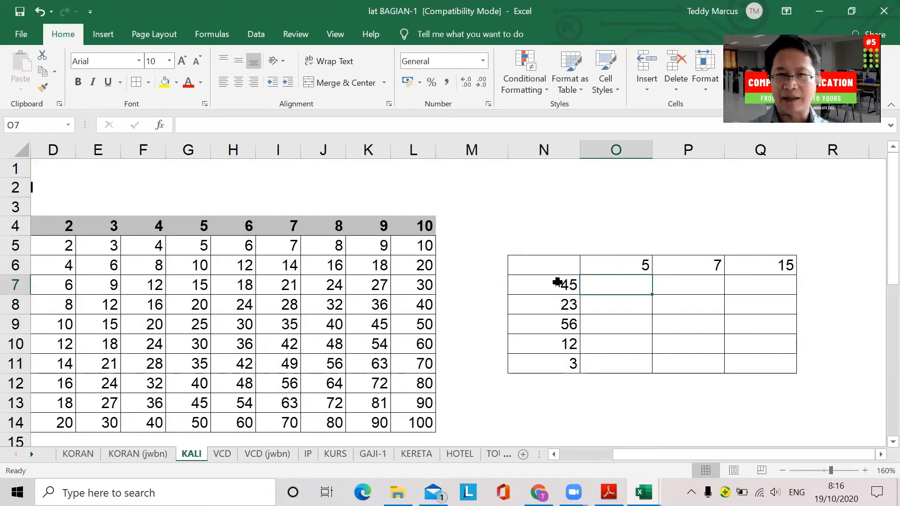
pyautogui.click(560, 282)
pyautogui.click(624, 262)
pyautogui.click(543, 287)
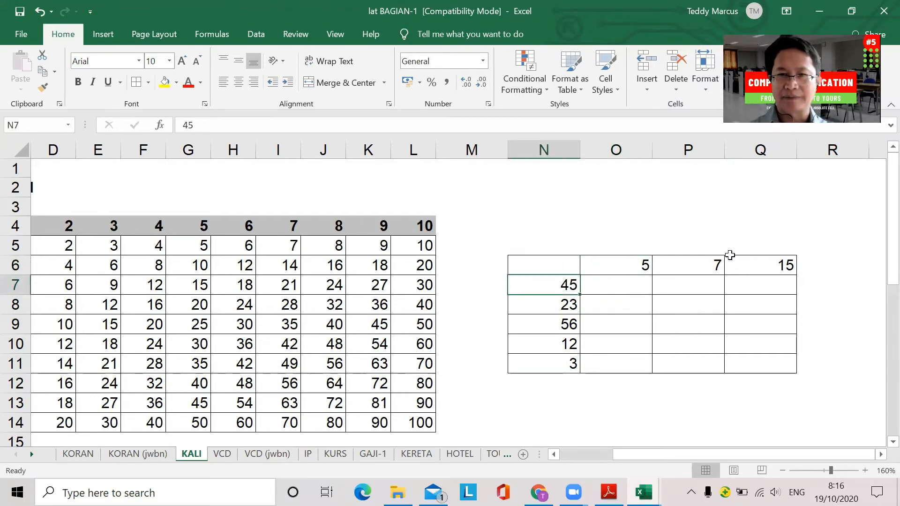
pyautogui.click(699, 269)
pyautogui.click(751, 263)
pyautogui.click(564, 304)
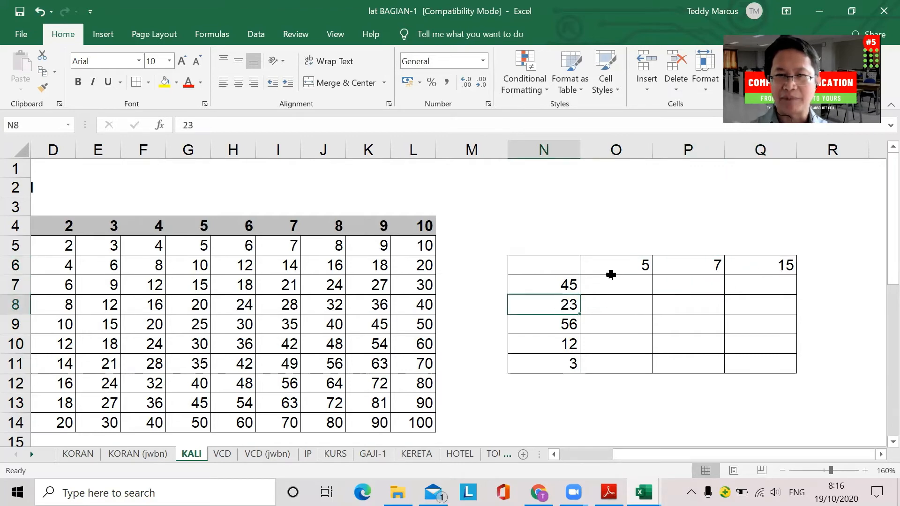
pyautogui.click(569, 286)
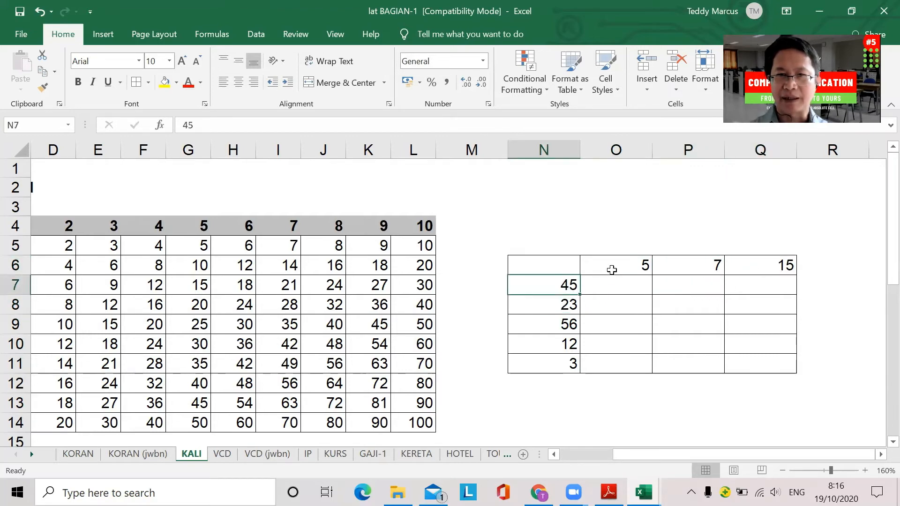
pyautogui.click(565, 303)
pyautogui.click(636, 266)
pyautogui.click(568, 323)
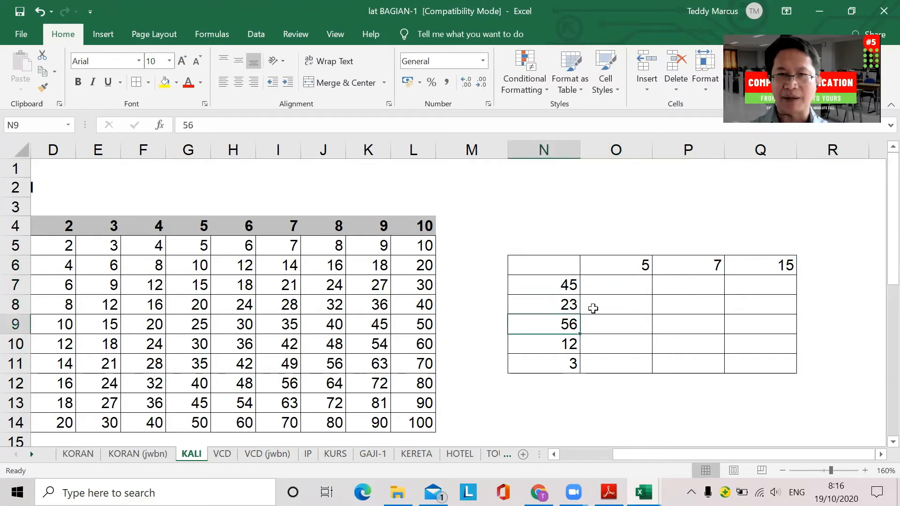
pyautogui.click(630, 267)
pyautogui.click(570, 334)
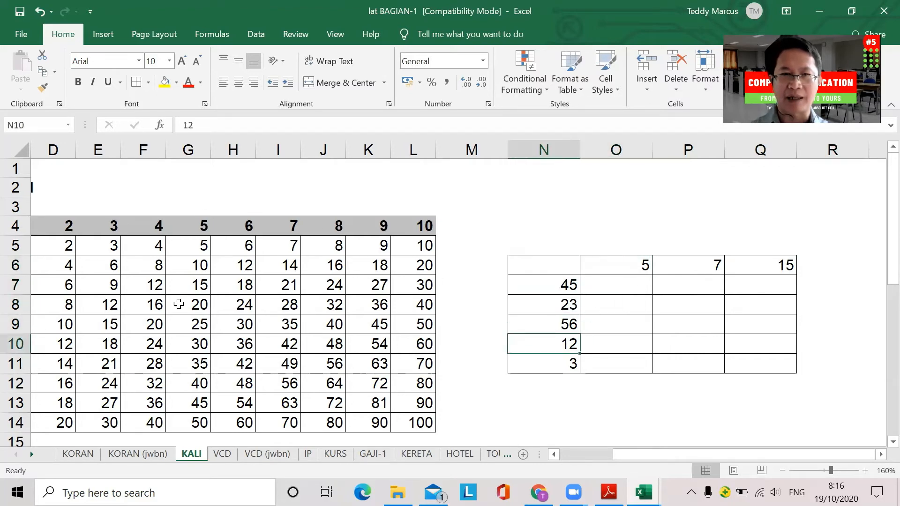
pyautogui.click(615, 289)
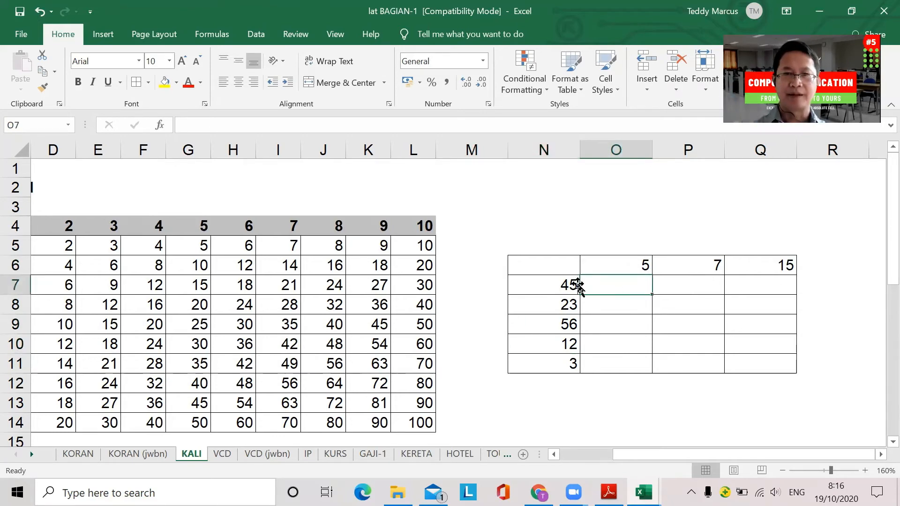
# Fill the header cells O6:Q6 with yellow and the row labels N7:N11 with light green.
pyautogui.click(15, 266)
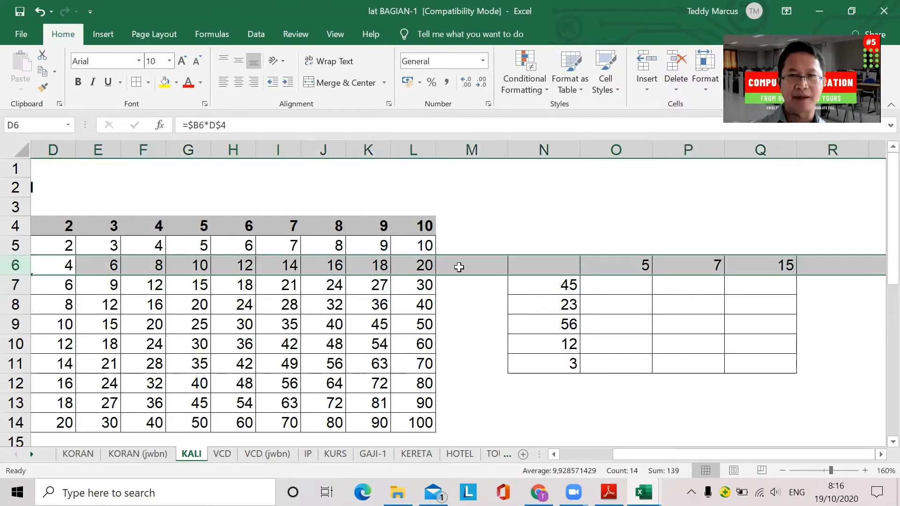
pyautogui.click(620, 266)
pyautogui.moveTo(620, 266); pyautogui.dragTo(757, 265)
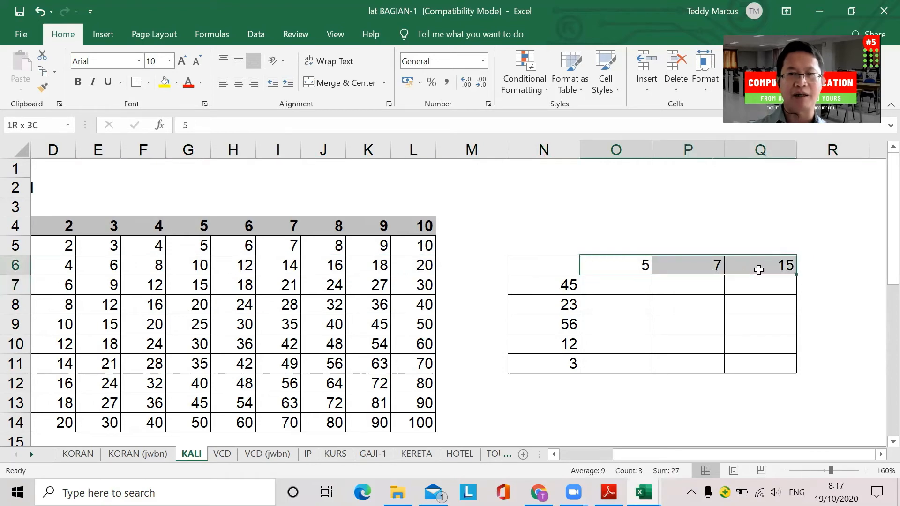
pyautogui.click(164, 82)
pyautogui.moveTo(538, 286); pyautogui.dragTo(538, 364)
pyautogui.click(176, 84)
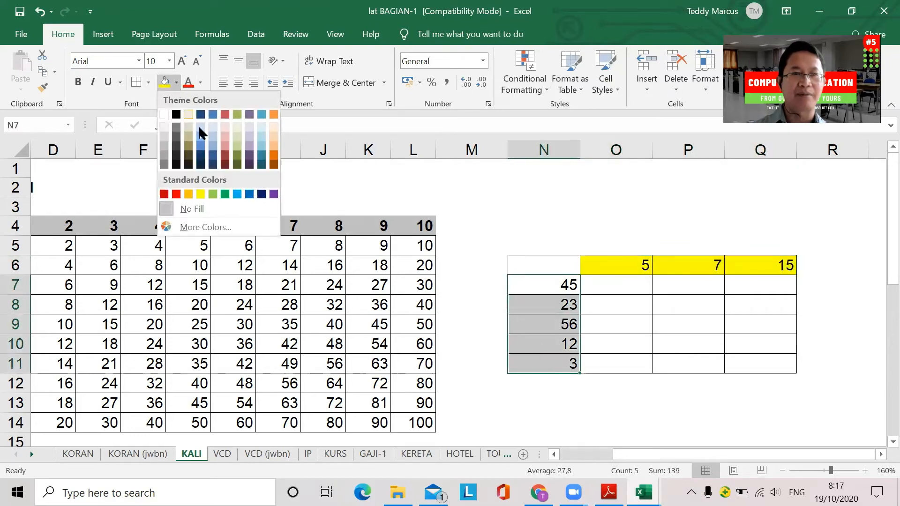
pyautogui.click(214, 194)
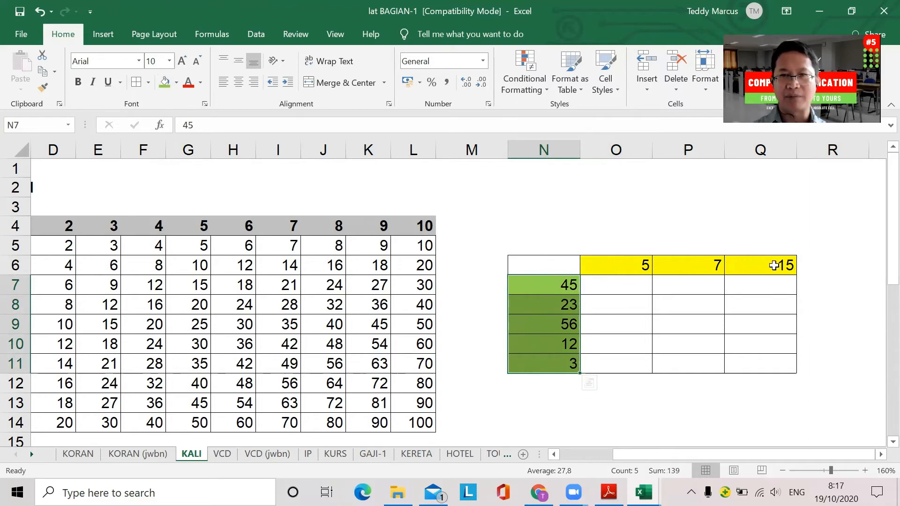
# Enter the mixed-reference multiplication formula =$N7*O$6 in cell O7.
pyautogui.click(613, 285)
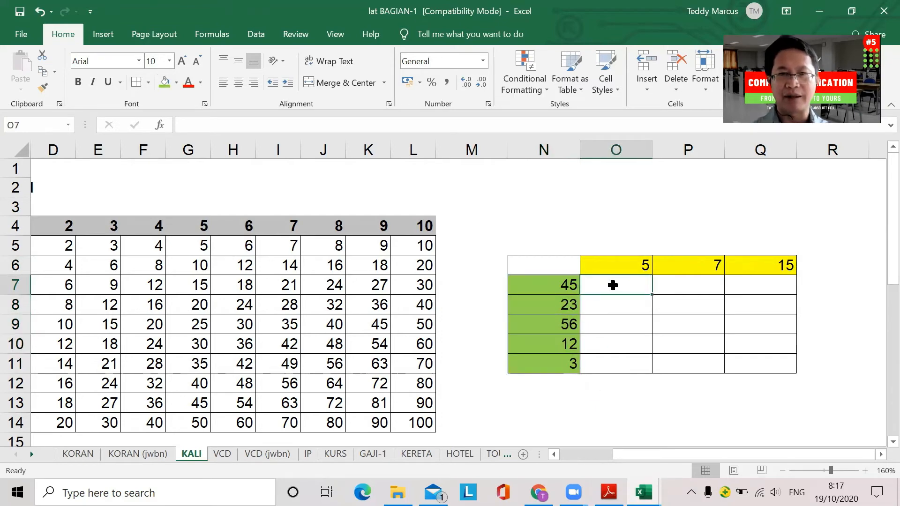
pyautogui.write('=')
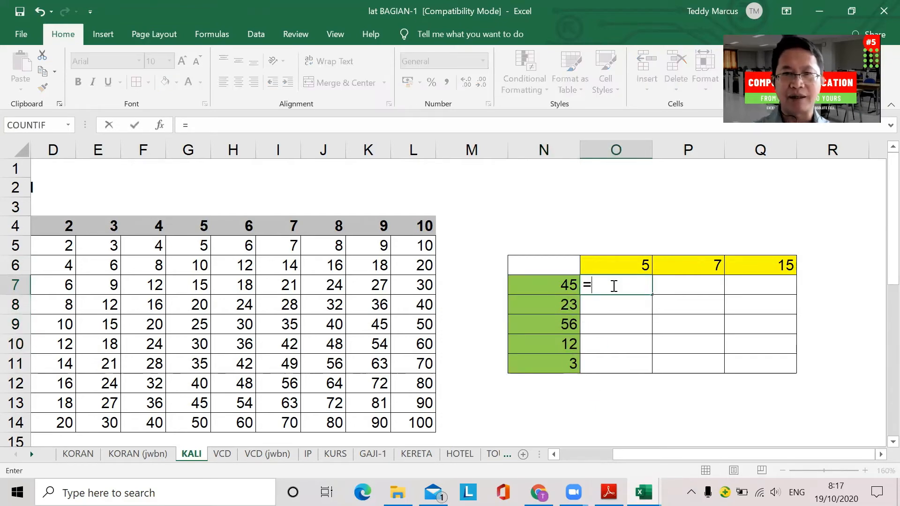
pyautogui.click(558, 289)
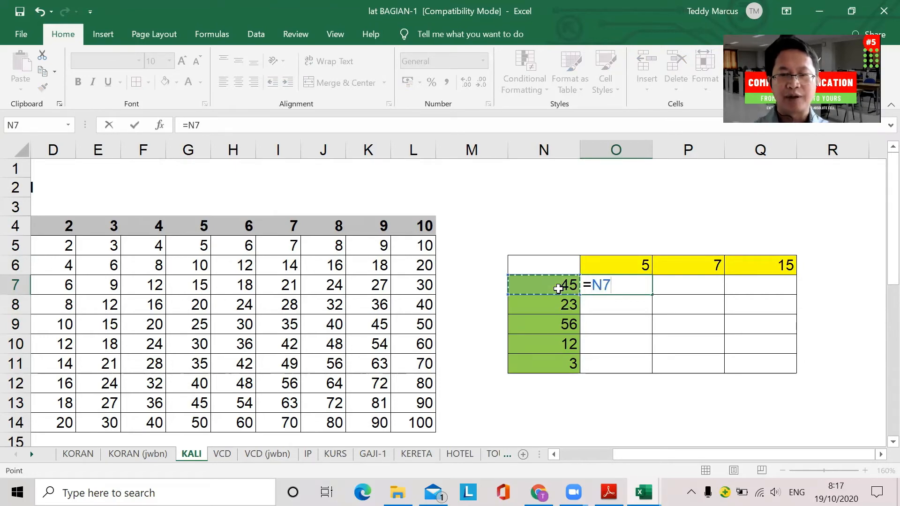
pyautogui.write('*')
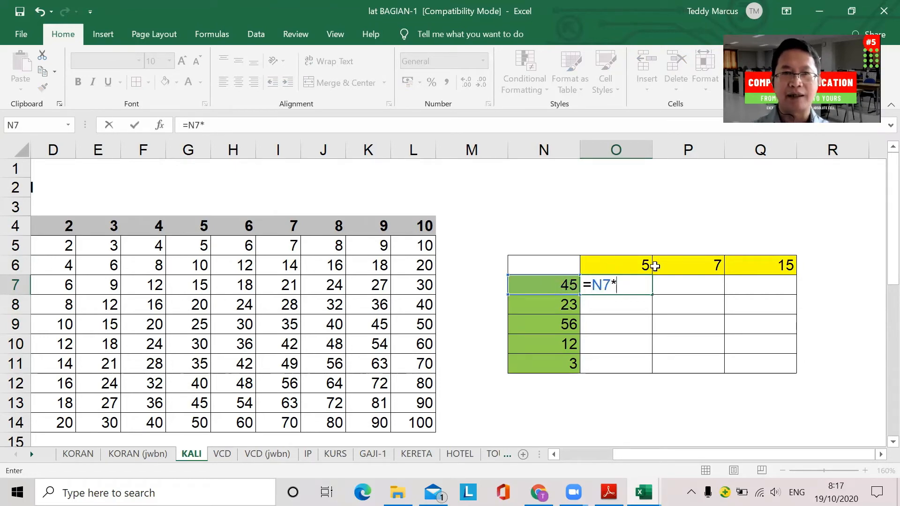
pyautogui.click(624, 265)
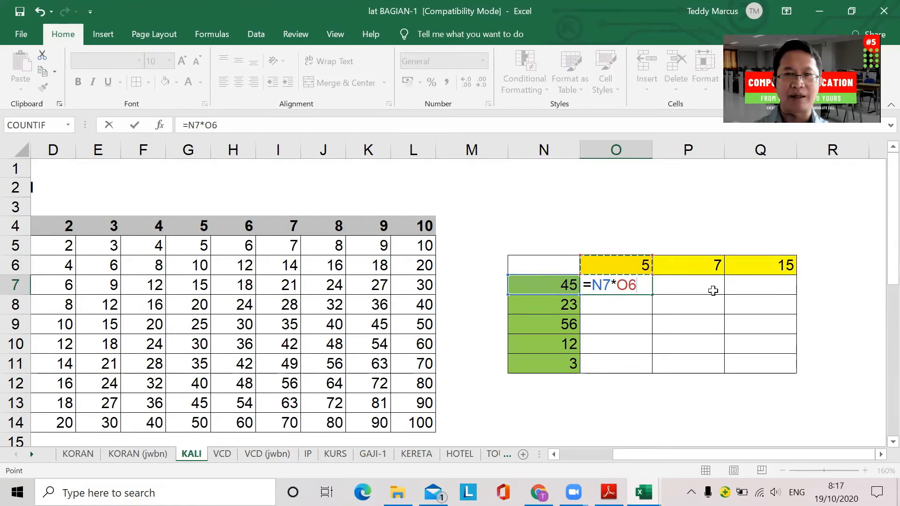
pyautogui.click(629, 285)
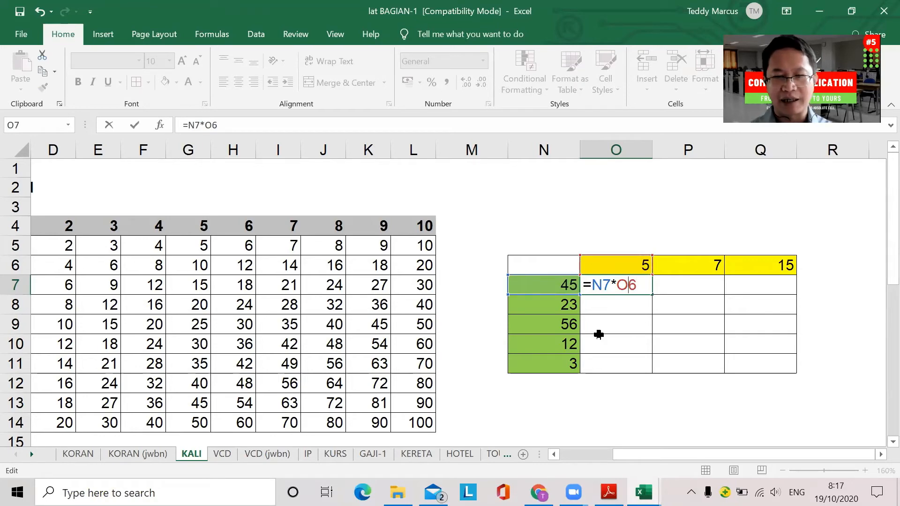
pyautogui.write('$')
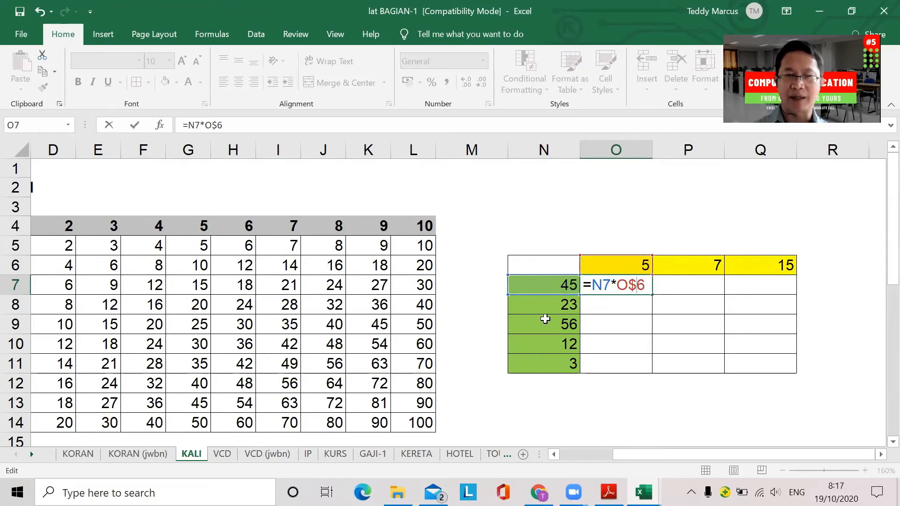
pyautogui.click(592, 284)
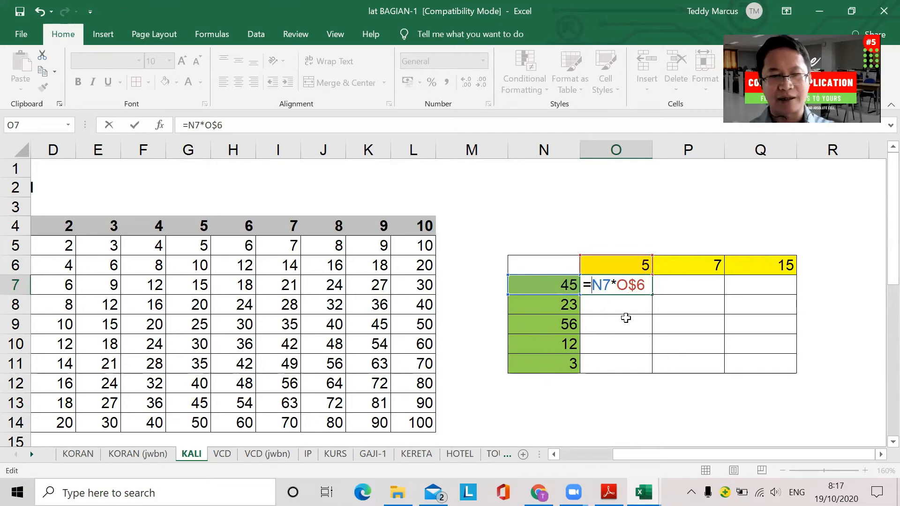
pyautogui.write('$')
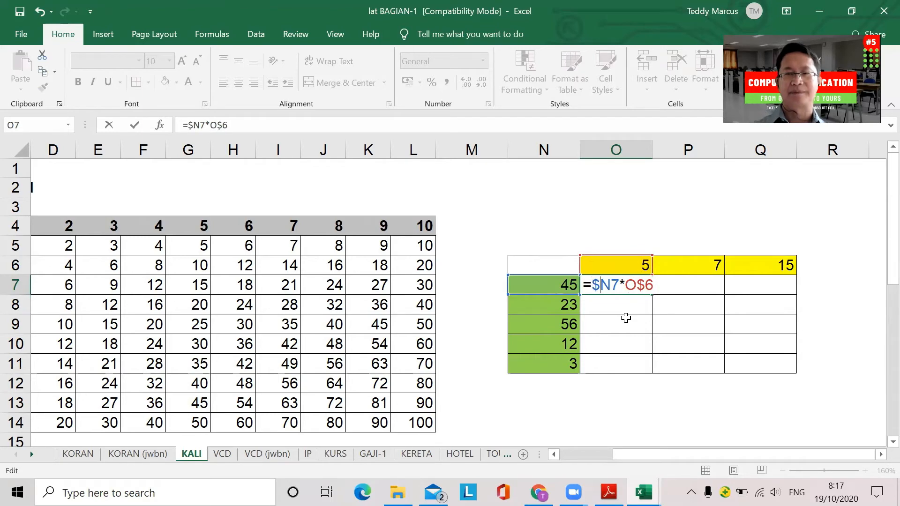
pyautogui.press('Return')
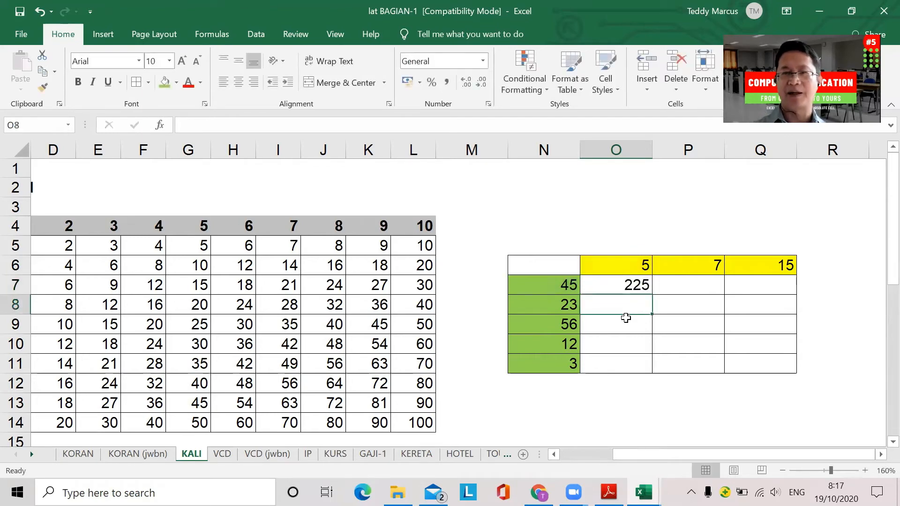
# Copy the O7 formula across to Q7 and down through row 11 to fill O7:Q11.
pyautogui.click(624, 285)
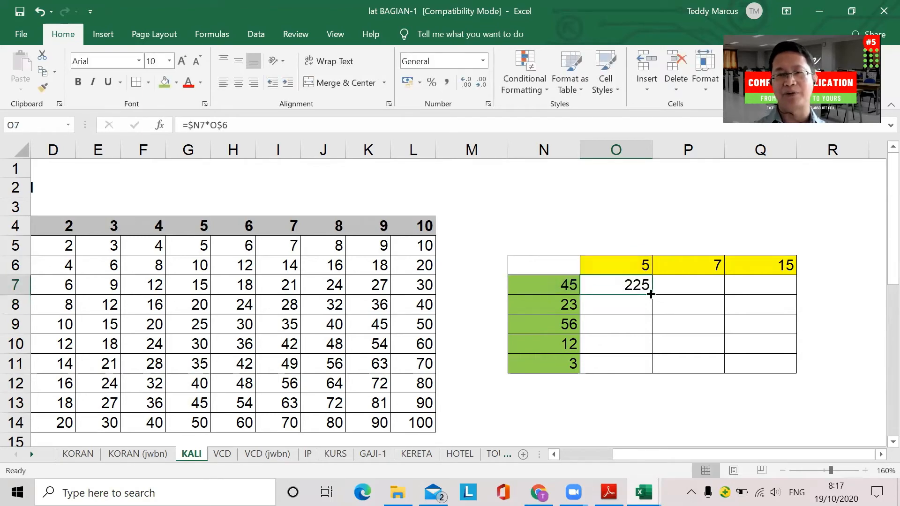
pyautogui.moveTo(651, 294); pyautogui.dragTo(797, 296)
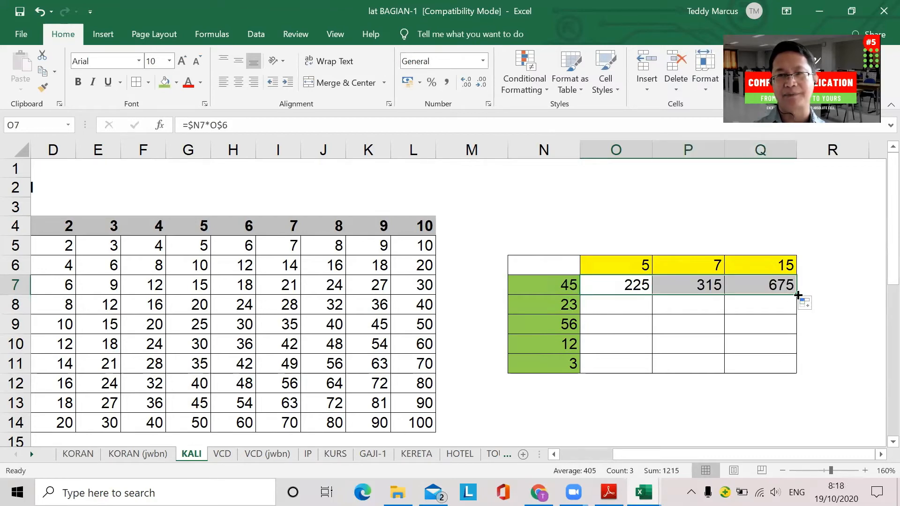
pyautogui.moveTo(798, 296); pyautogui.dragTo(797, 371)
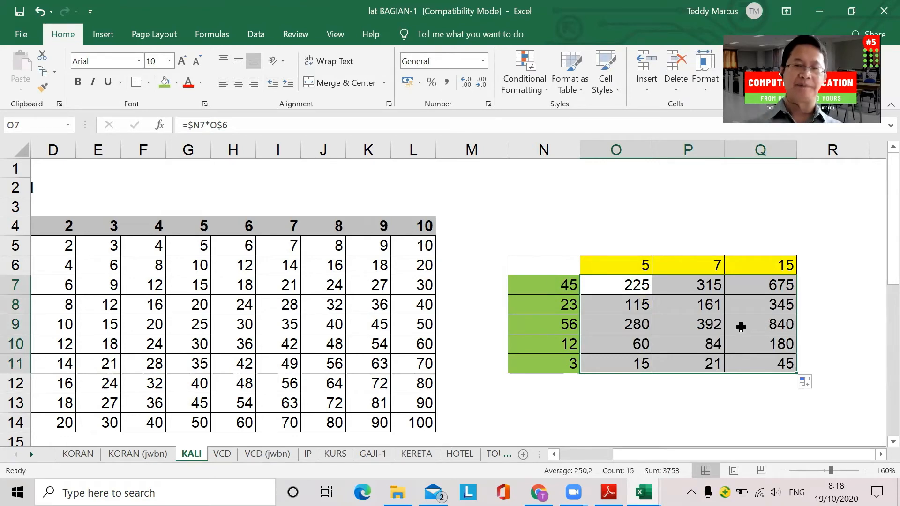
pyautogui.click(618, 284)
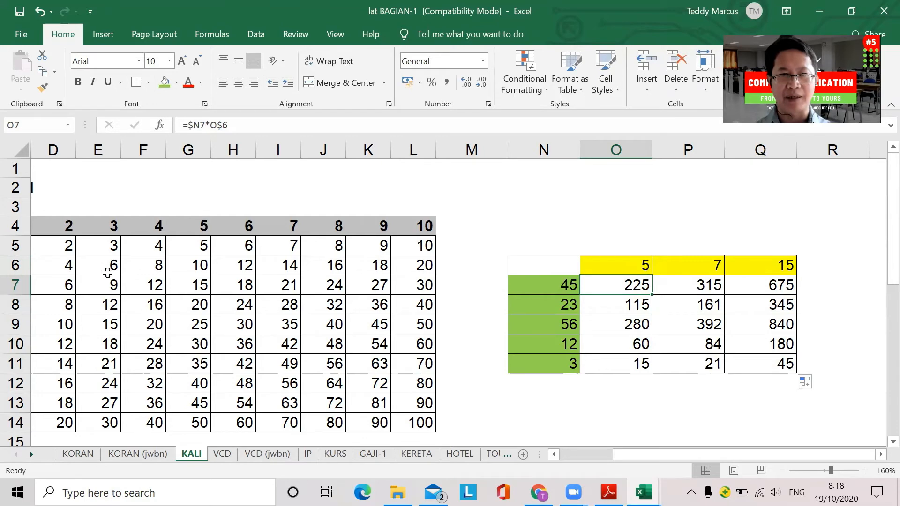
pyautogui.click(21, 264)
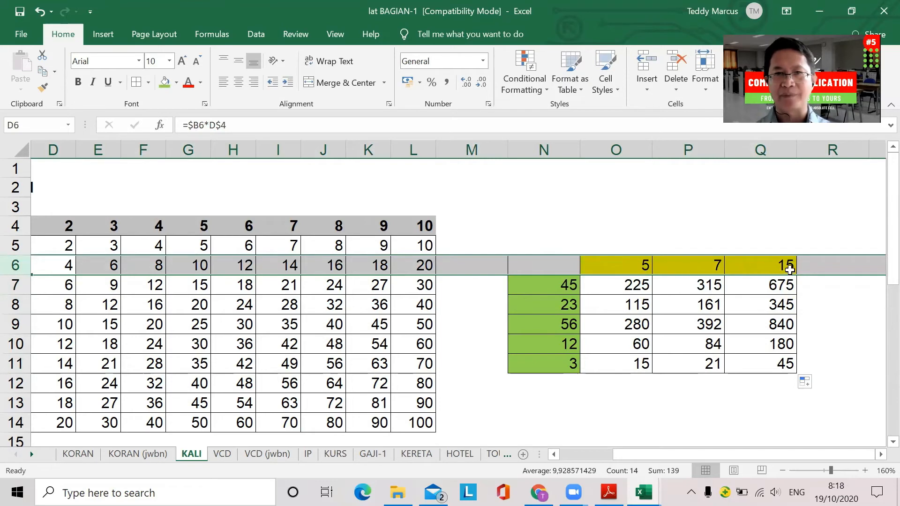
pyautogui.click(539, 147)
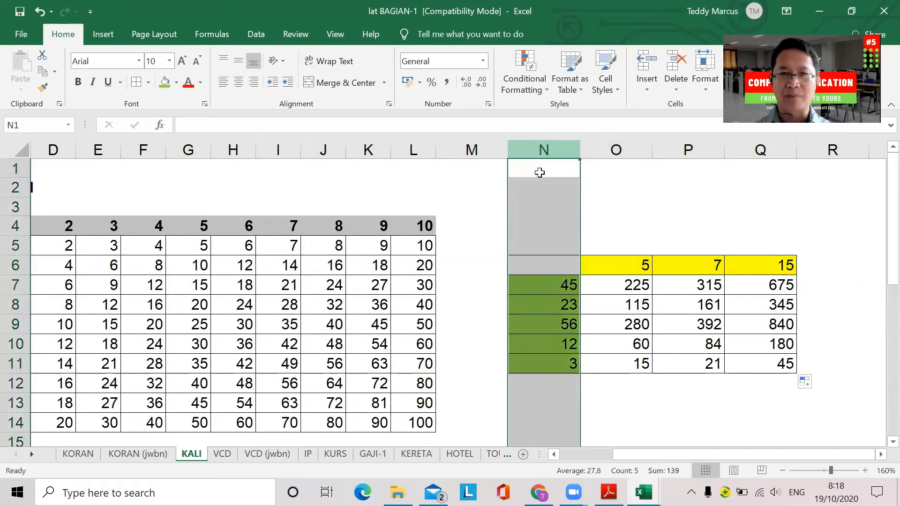
pyautogui.click(598, 286)
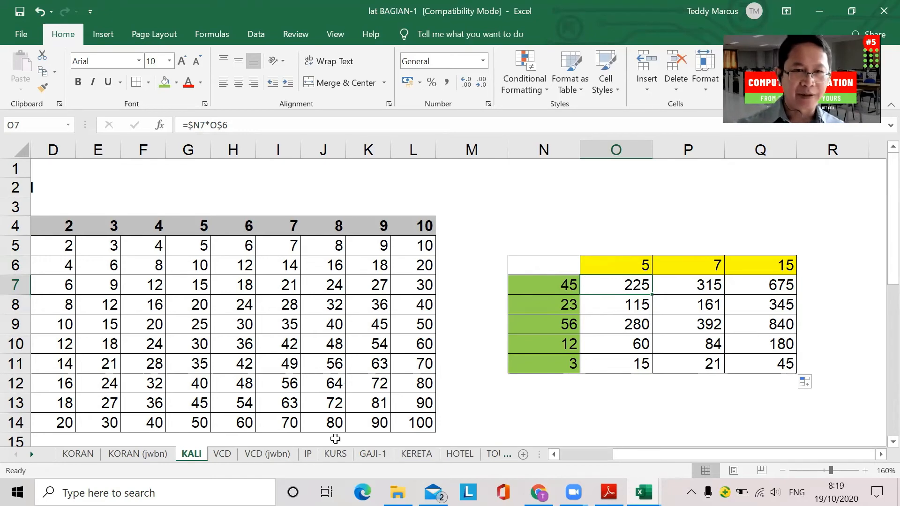
# Switch to the Praktikum Excel - Bagian 1 workbook and enable editing for it.
pyautogui.click(643, 492)
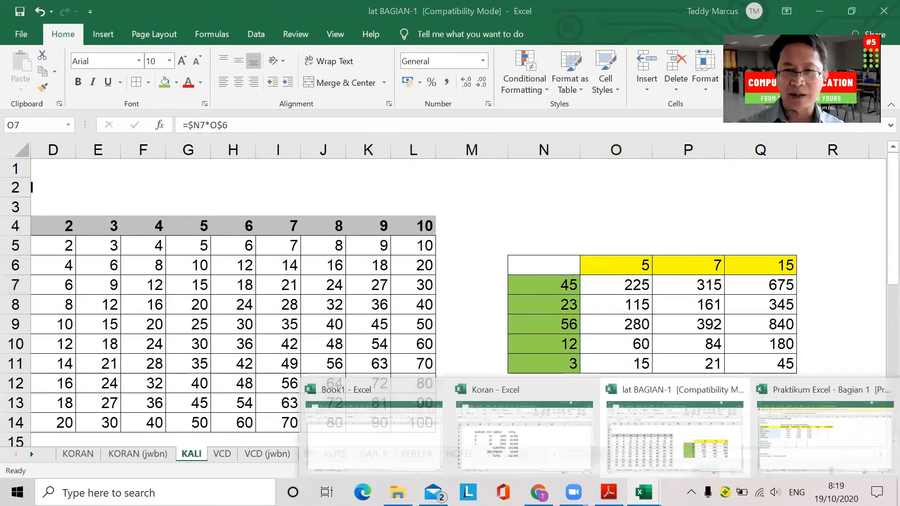
pyautogui.click(789, 446)
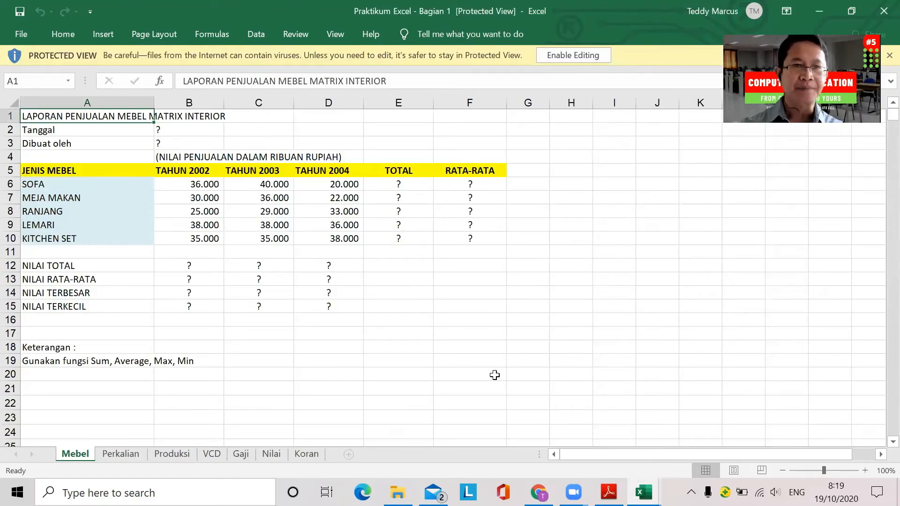
pyautogui.click(581, 57)
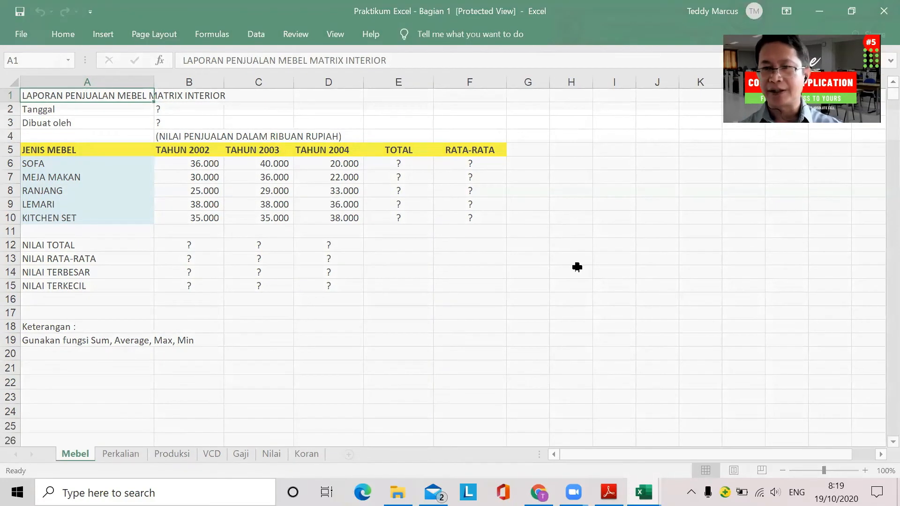
pyautogui.scroll(2, 577, 267)
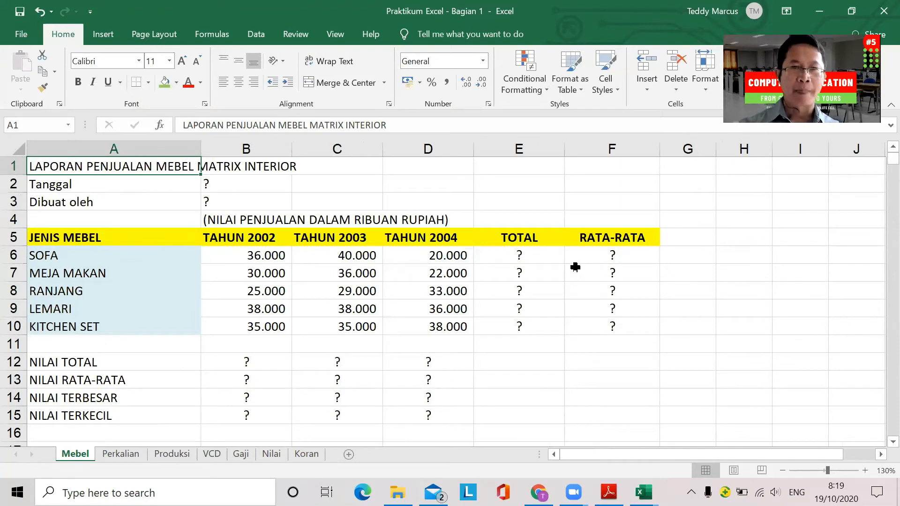
pyautogui.scroll(-1, 575, 267)
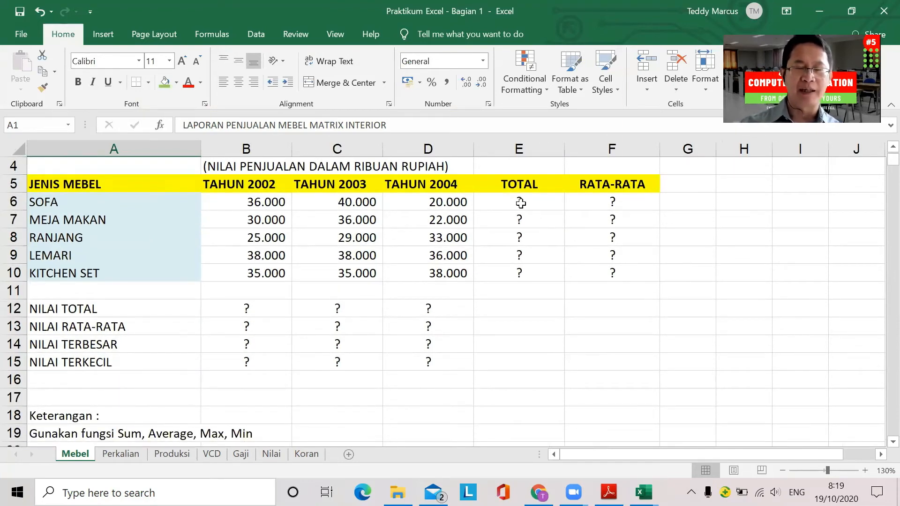
pyautogui.scroll(1, 673, 332)
pyautogui.scroll(1, 674, 332)
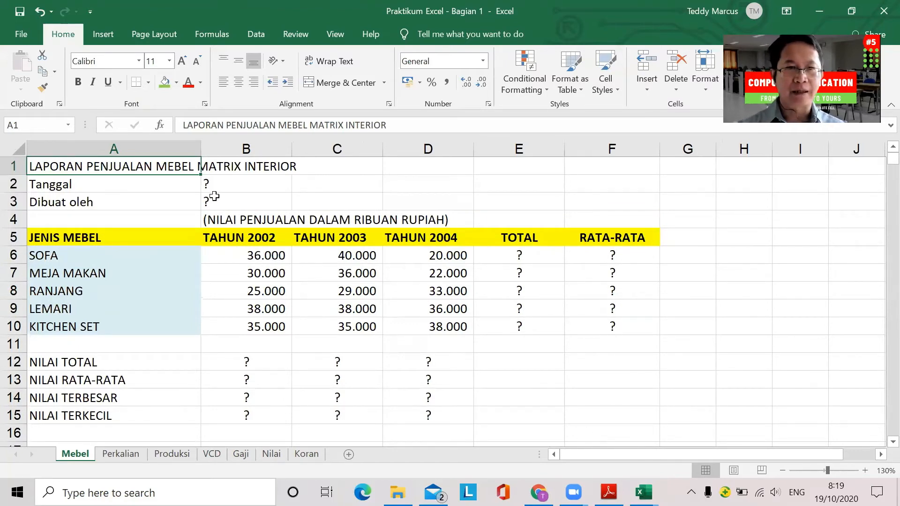
pyautogui.moveTo(249, 260); pyautogui.dragTo(242, 325)
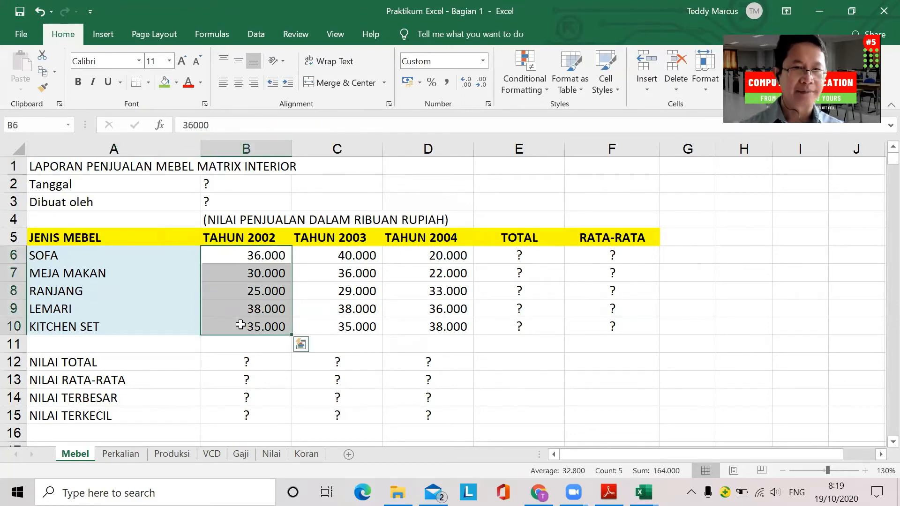
pyautogui.click(276, 277)
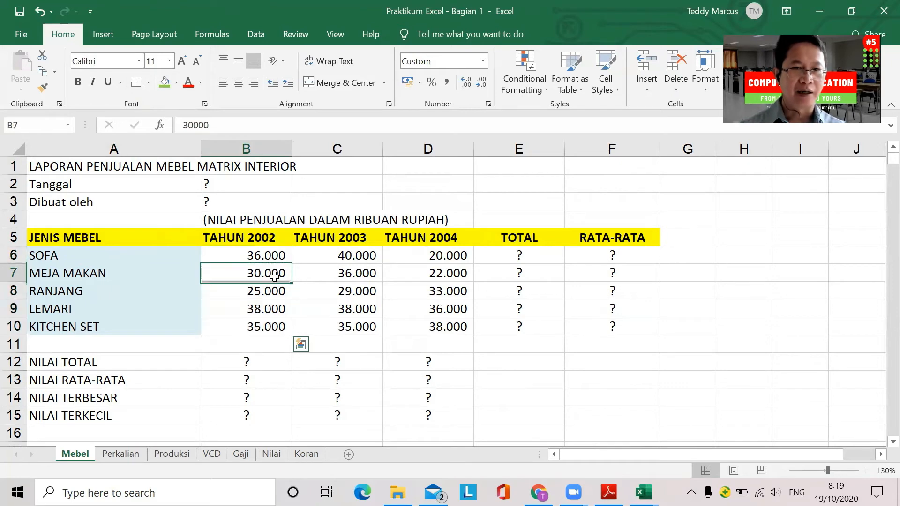
pyautogui.click(269, 255)
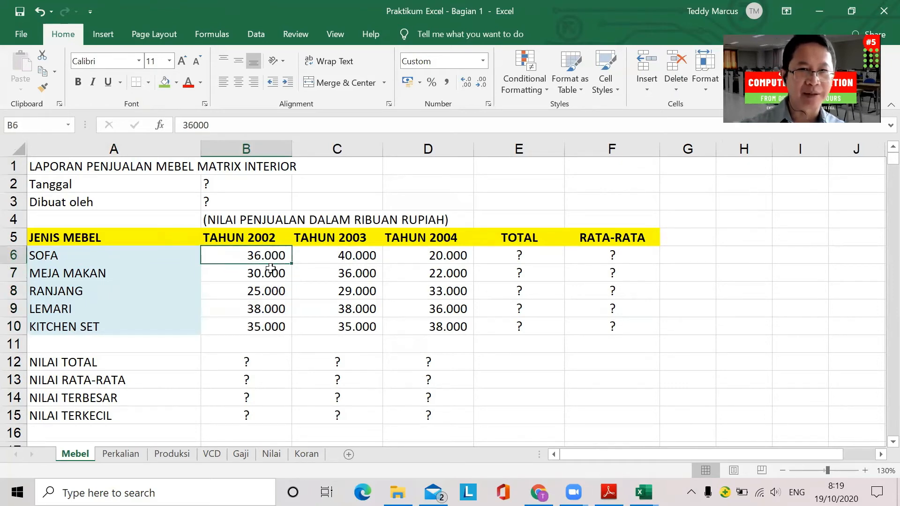
pyautogui.click(270, 273)
pyautogui.click(267, 307)
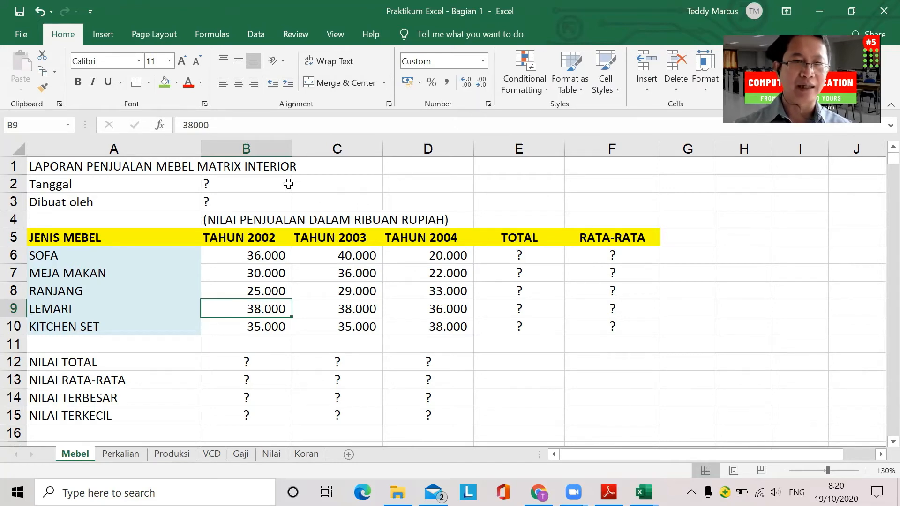
# Highlight the 2002 sales in B6:B10 that are greater than 30000 using Green Fill with Dark Green Text.
pyautogui.click(223, 255)
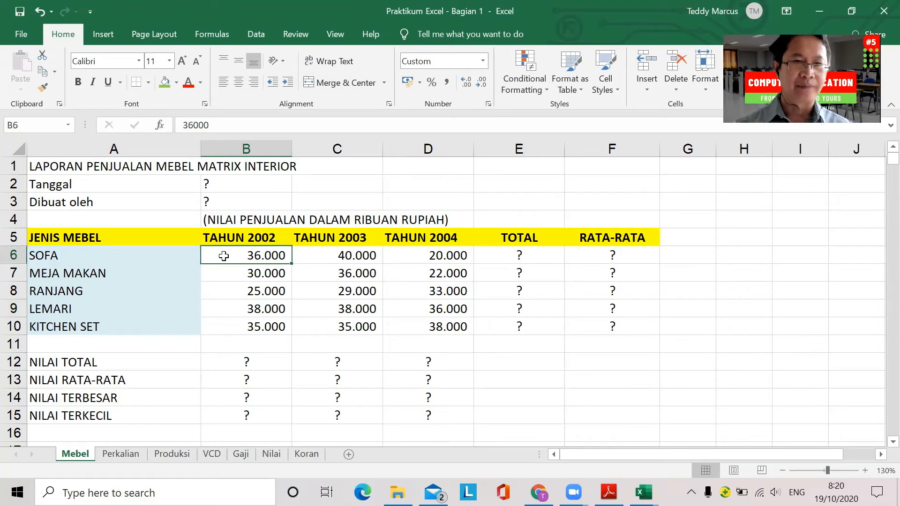
pyautogui.moveTo(224, 255); pyautogui.dragTo(224, 326)
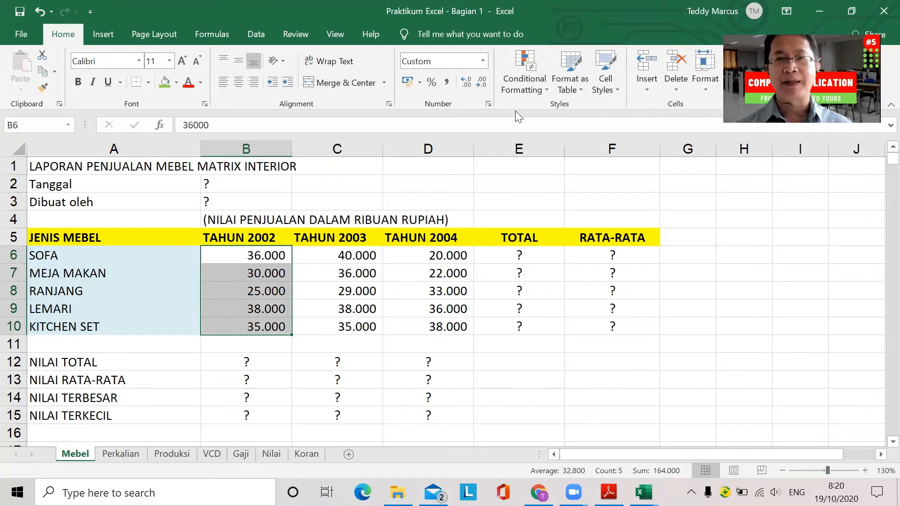
pyautogui.click(547, 91)
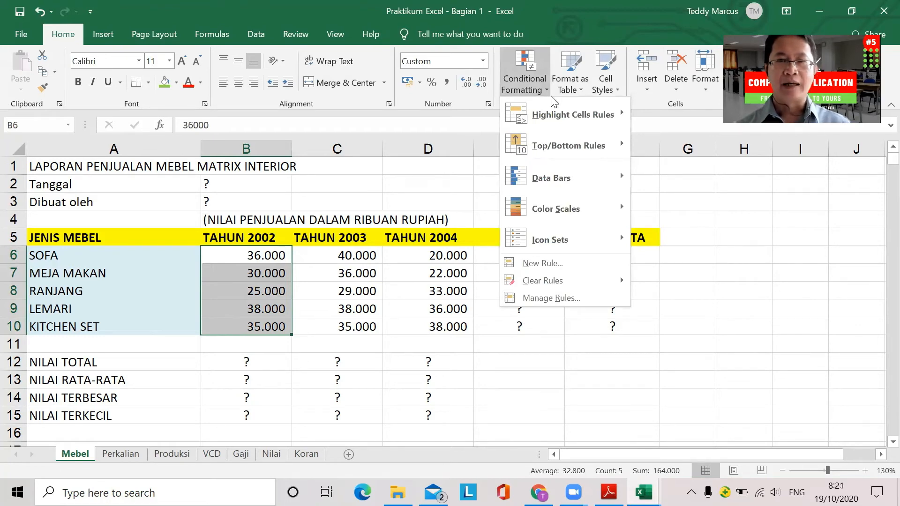
pyautogui.moveTo(614, 110)
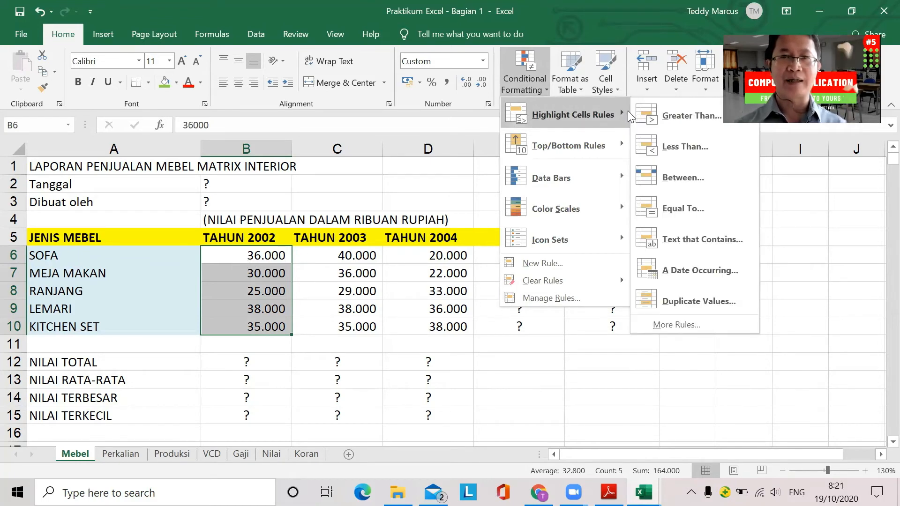
pyautogui.click(731, 123)
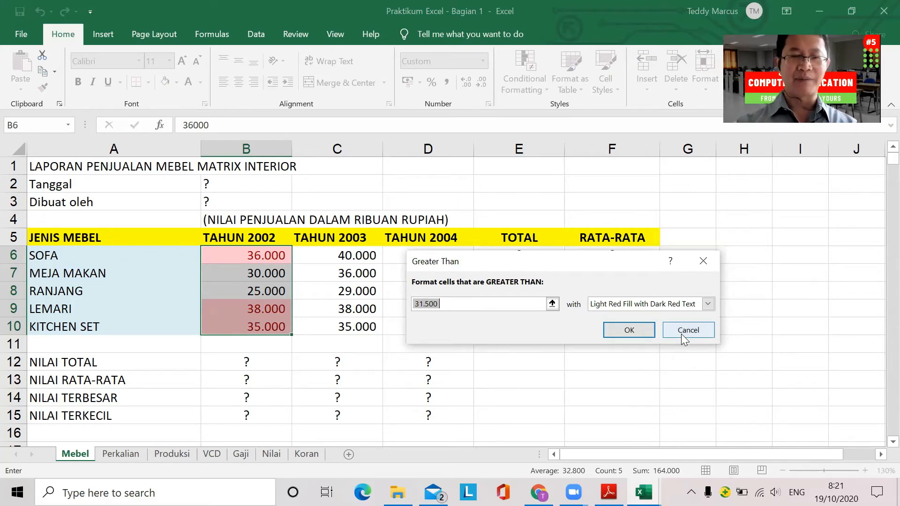
pyautogui.write('30')
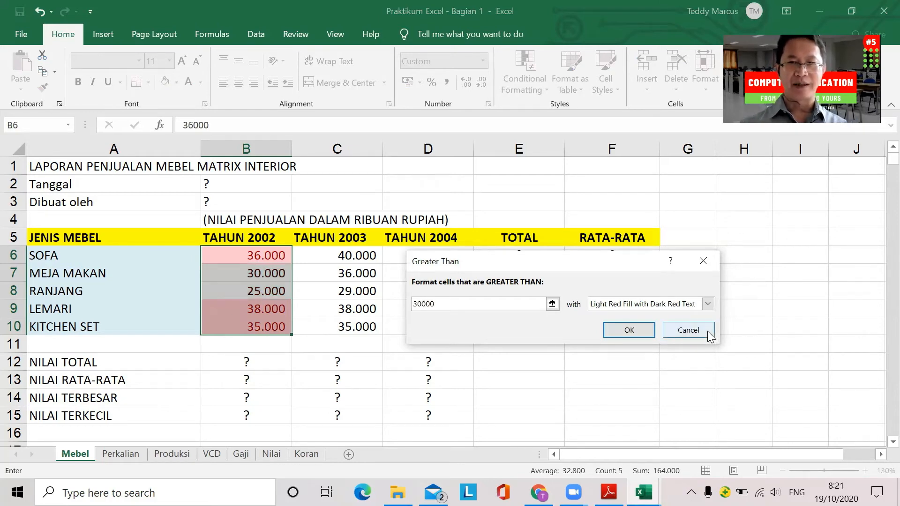
pyautogui.click(709, 304)
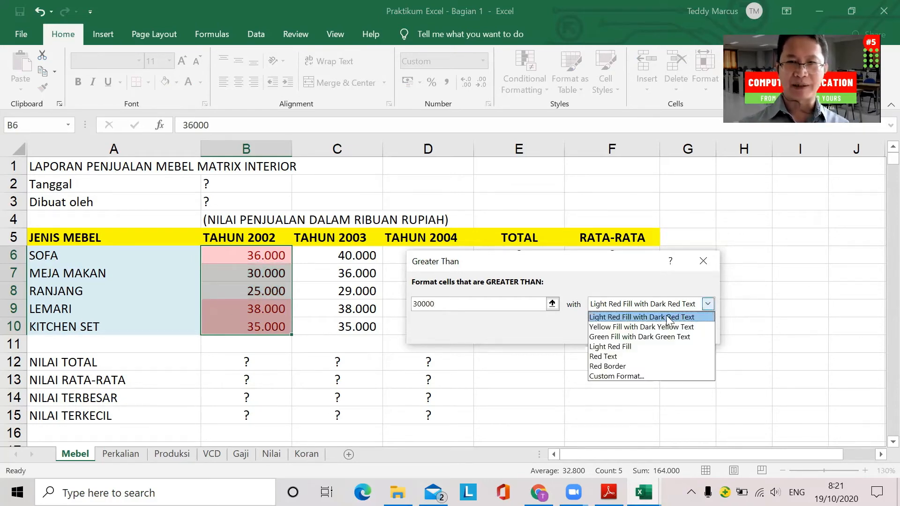
pyautogui.click(664, 327)
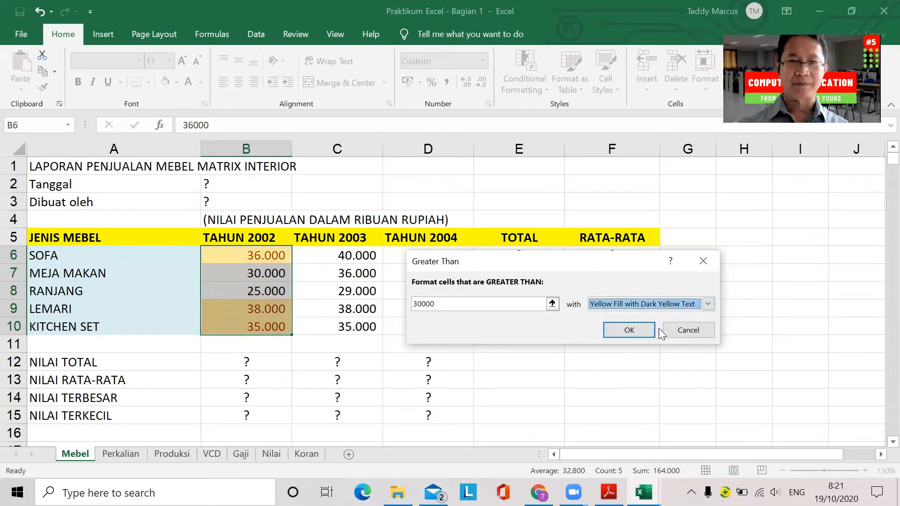
pyautogui.click(700, 305)
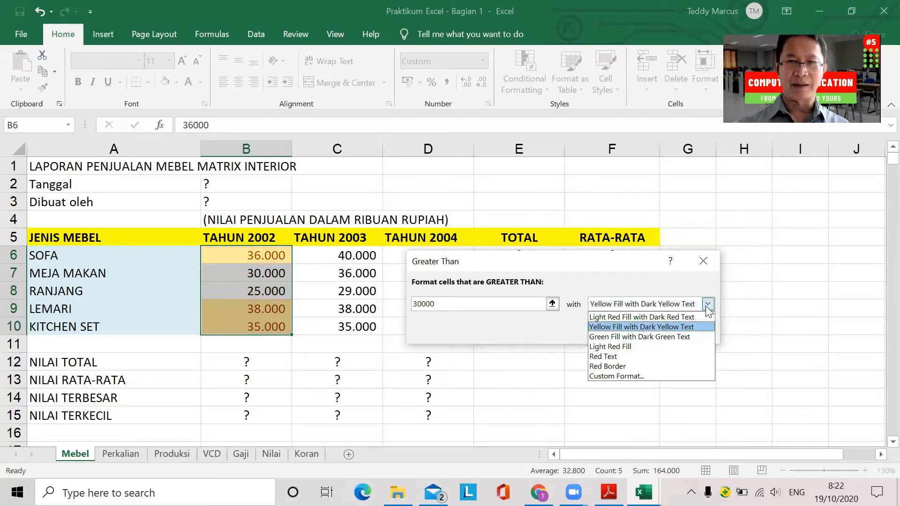
pyautogui.click(629, 337)
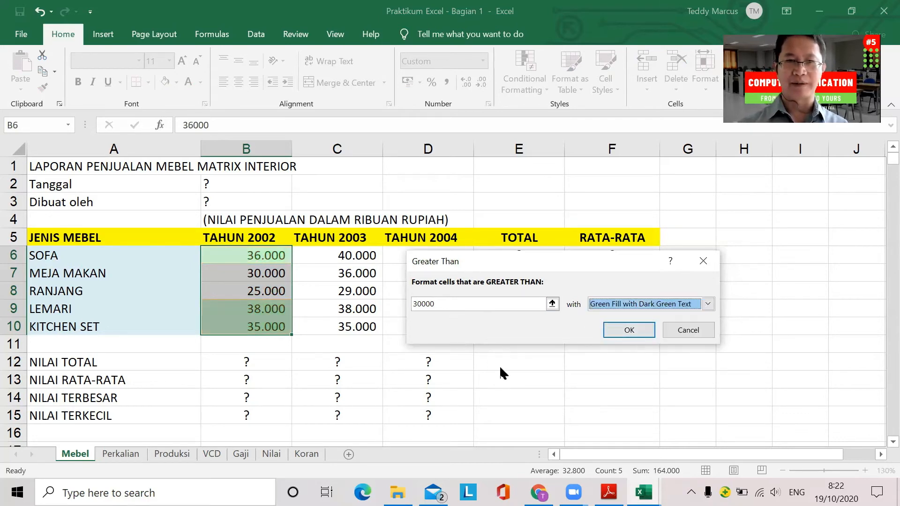
pyautogui.click(630, 330)
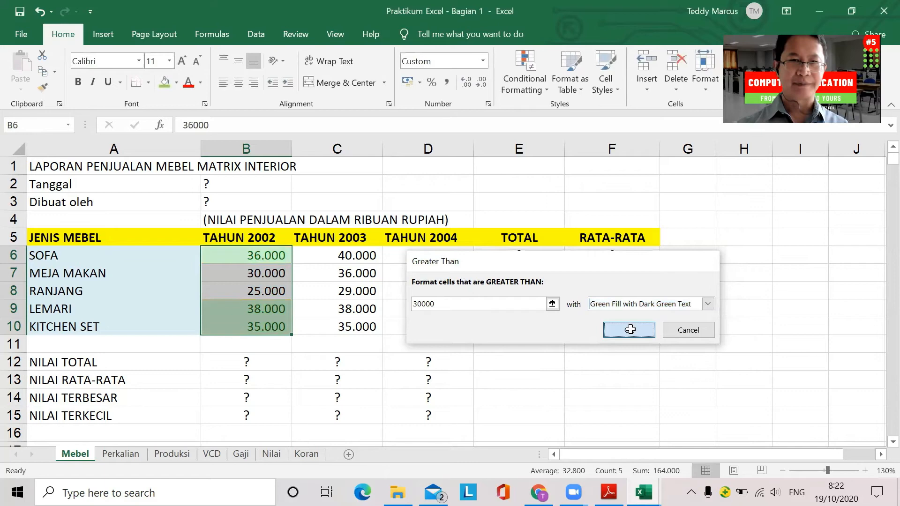
pyautogui.click(617, 377)
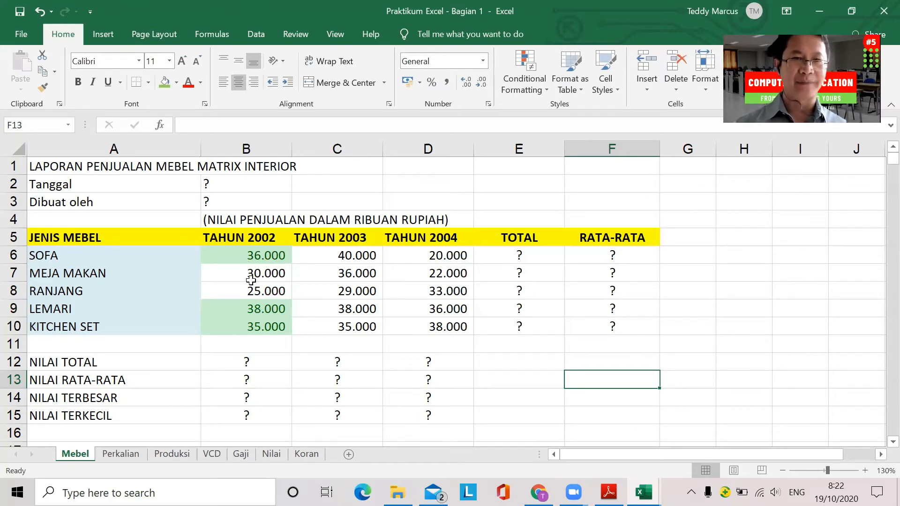
# Highlight the 2002 sales in B6:B10 that are less than 31.500 using Light Red Fill with Dark Red Text.
pyautogui.moveTo(249, 255); pyautogui.dragTo(250, 330)
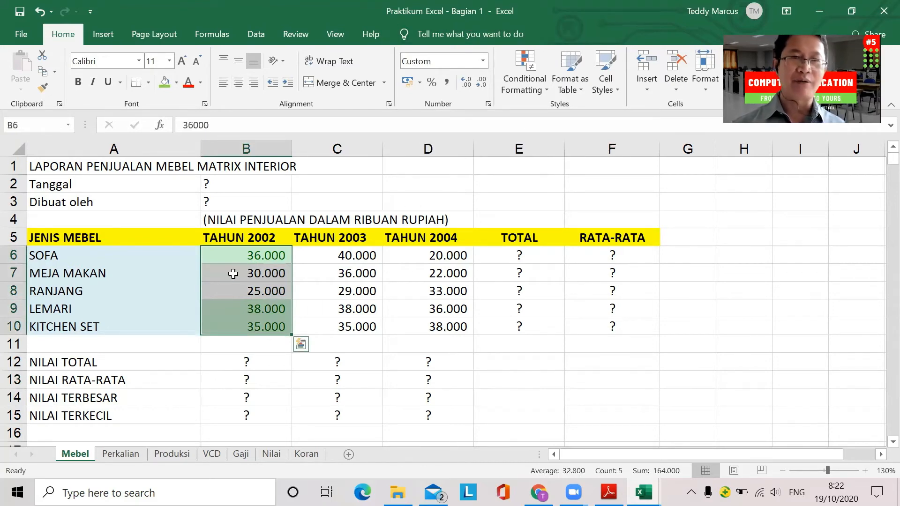
pyautogui.click(544, 88)
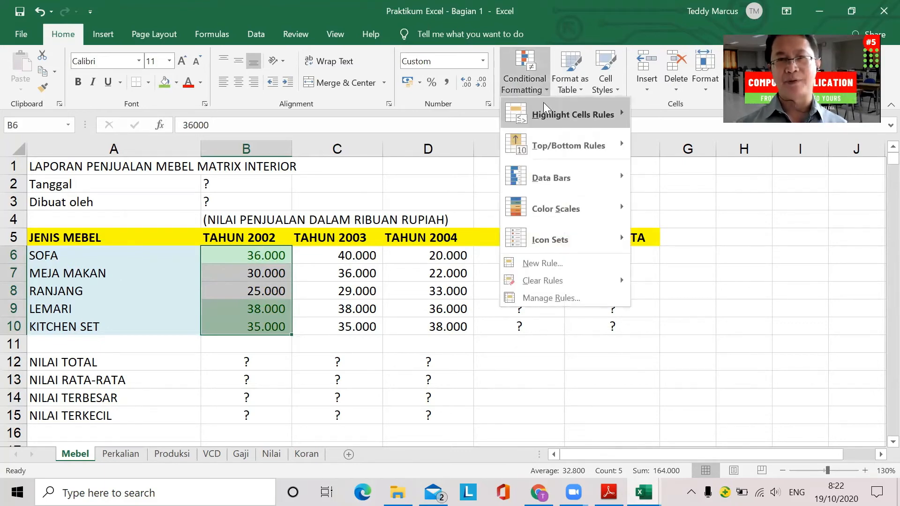
pyautogui.moveTo(529, 121)
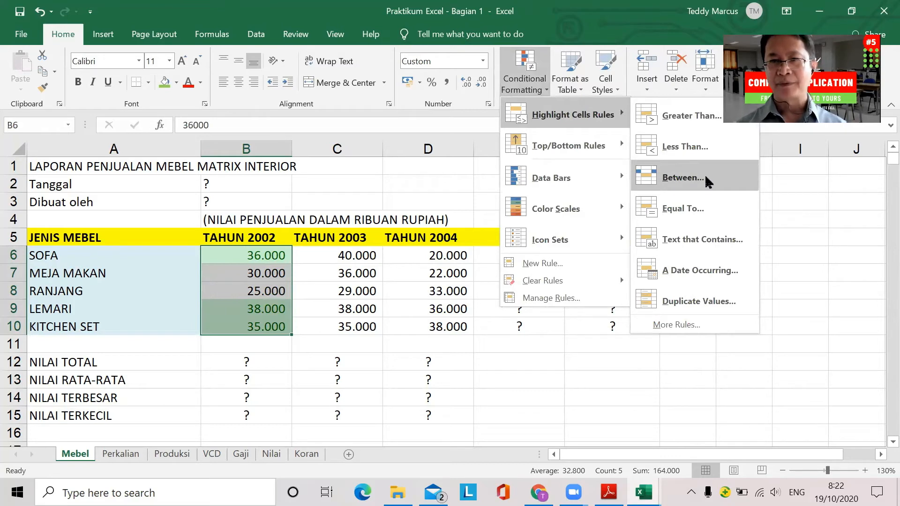
pyautogui.click(698, 149)
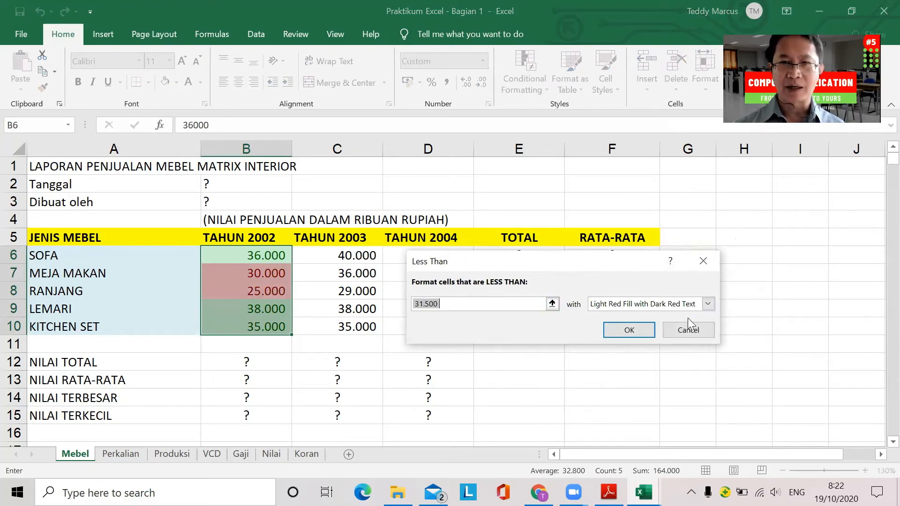
pyautogui.click(629, 329)
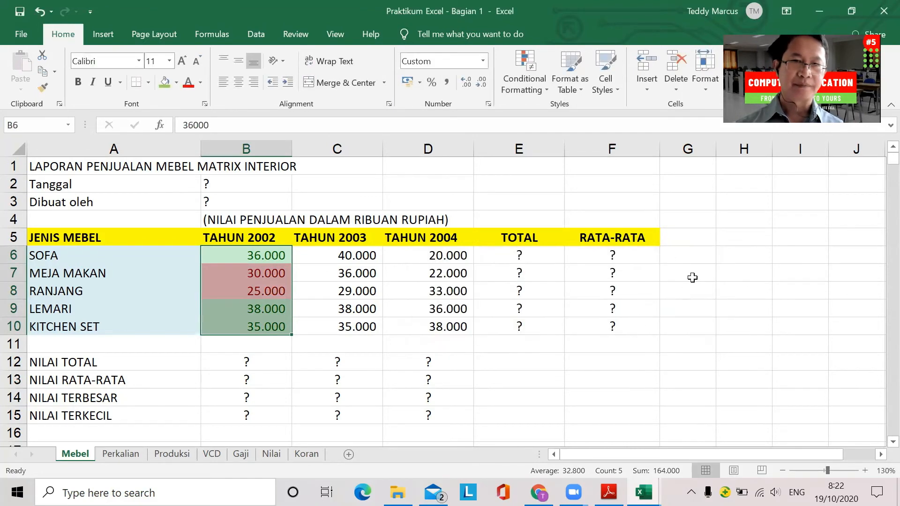
pyautogui.click(719, 270)
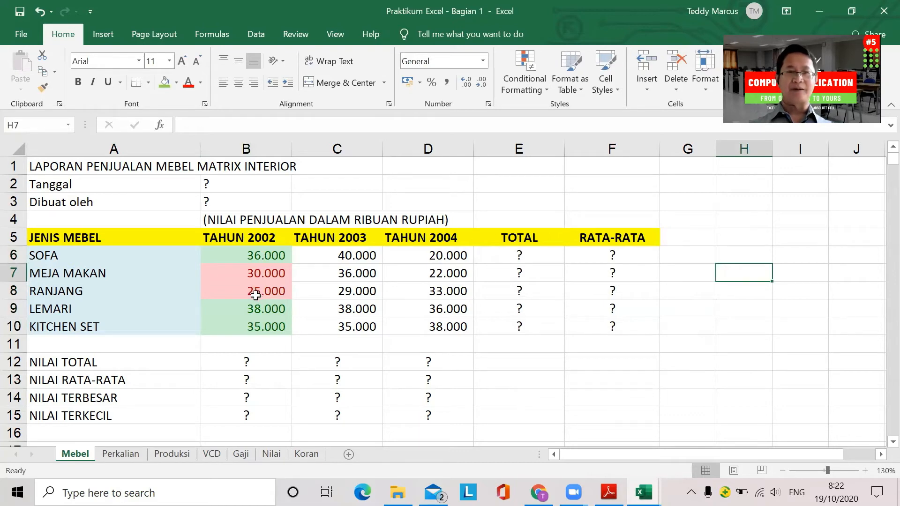
# Change the 2002 sales value for RANJANG in B8 to 55000 to test the conditional formatting.
pyautogui.click(253, 256)
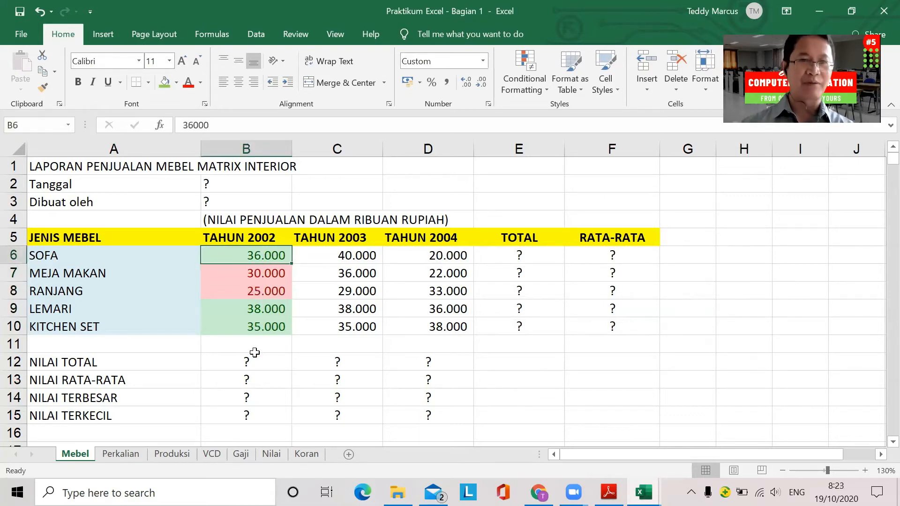
pyautogui.click(237, 292)
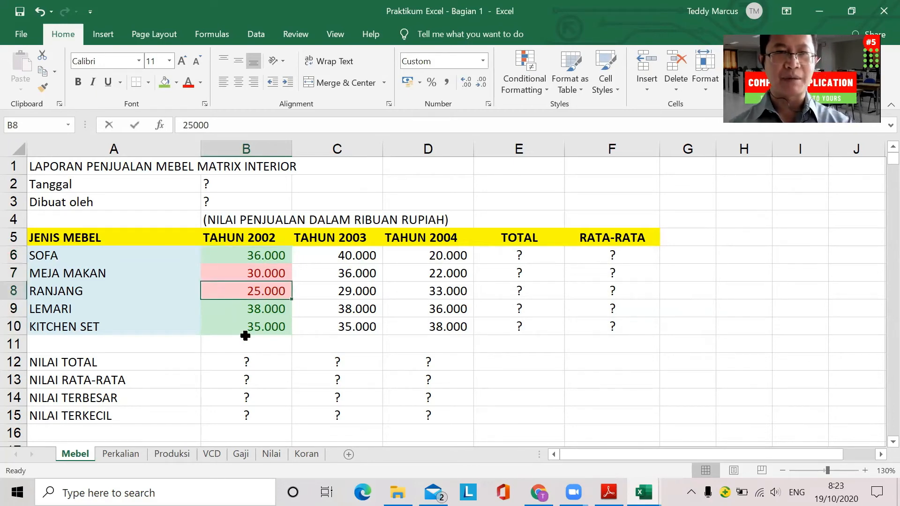
pyautogui.write('55000')
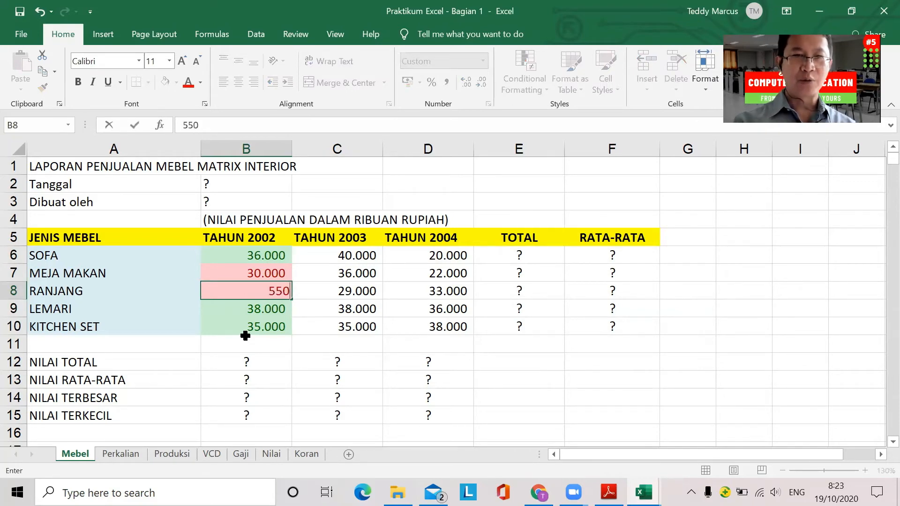
pyautogui.press('Return')
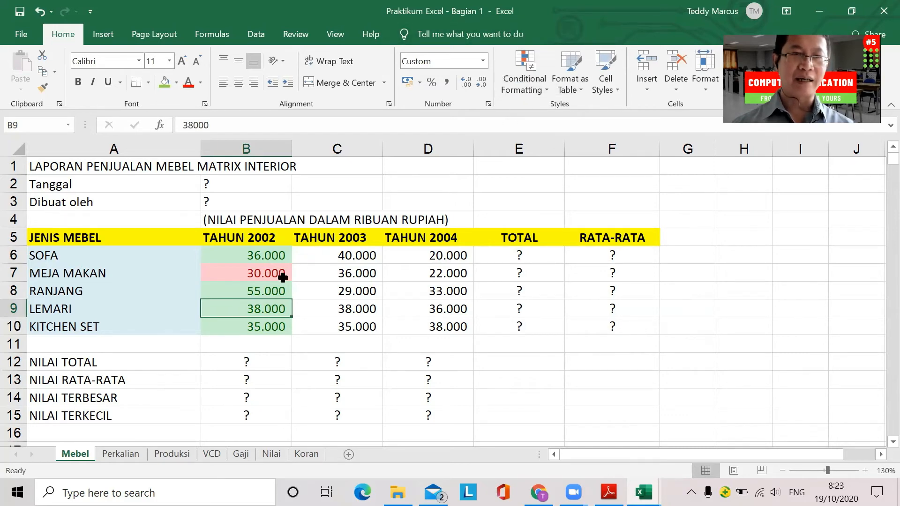
# Set the 2002 sales value for RANJANG in B8 back to 25000.
pyautogui.click(263, 294)
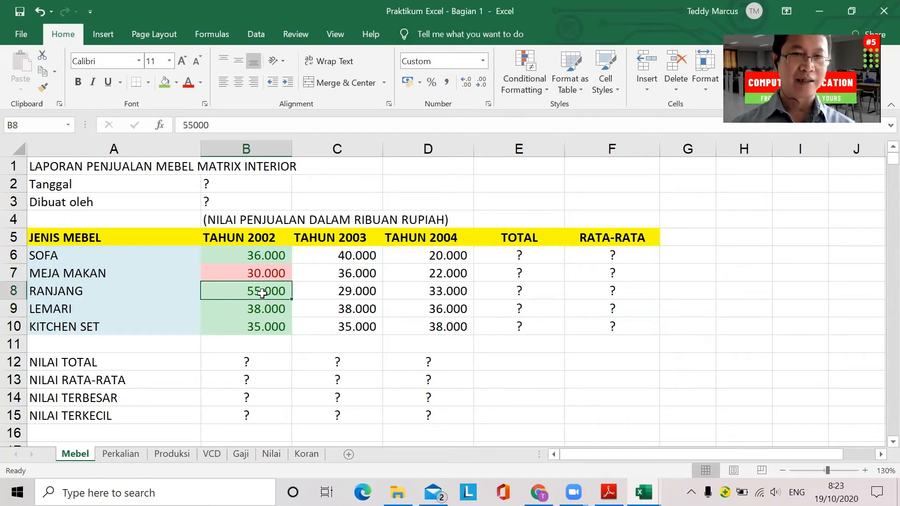
pyautogui.write('25')
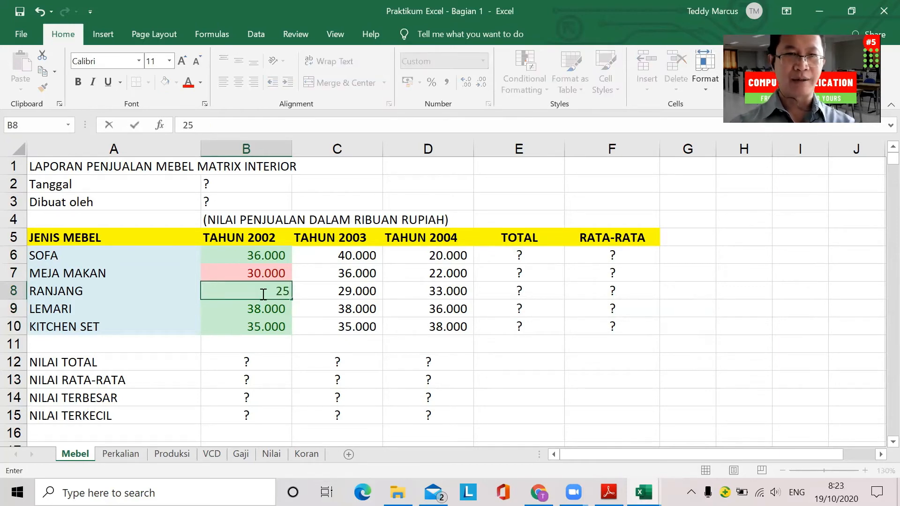
pyautogui.write('000')
pyautogui.press('Return')
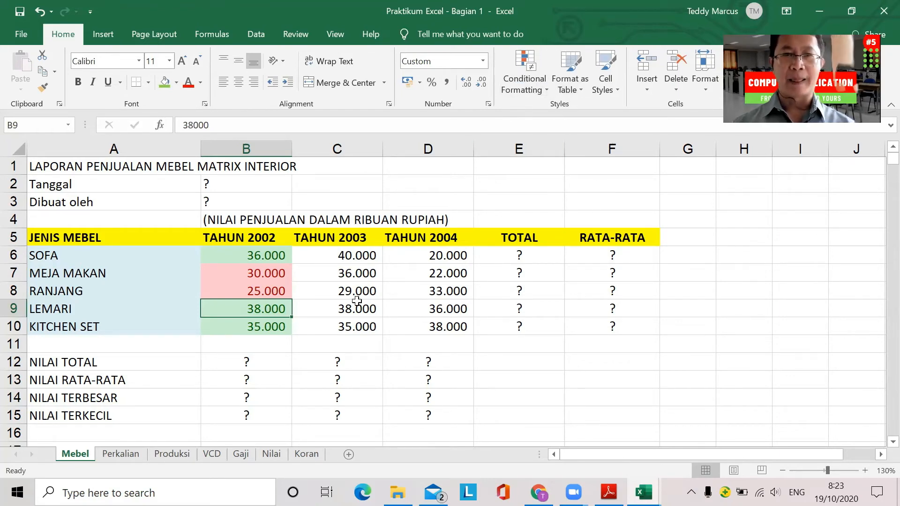
# View the conditional formatting rules that apply to B6:B10, then close the rules manager.
pyautogui.click(253, 260)
pyautogui.moveTo(253, 260); pyautogui.dragTo(254, 325)
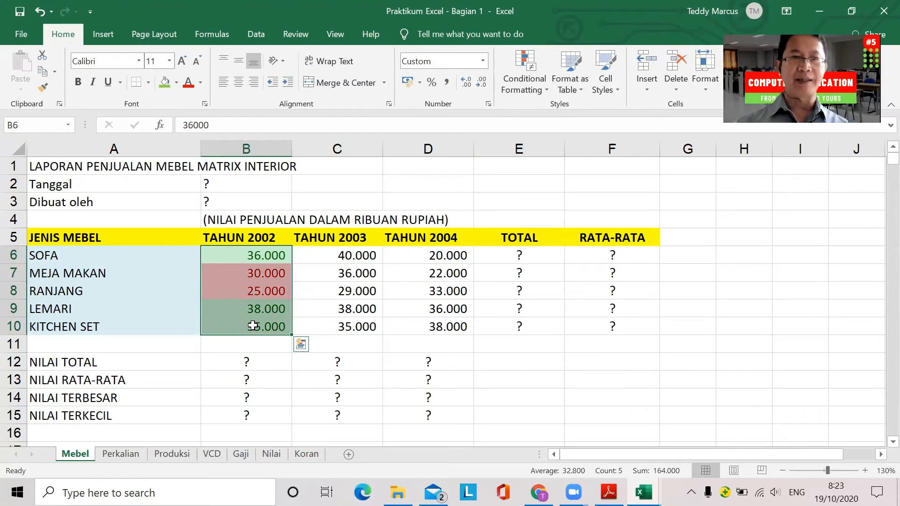
pyautogui.click(548, 91)
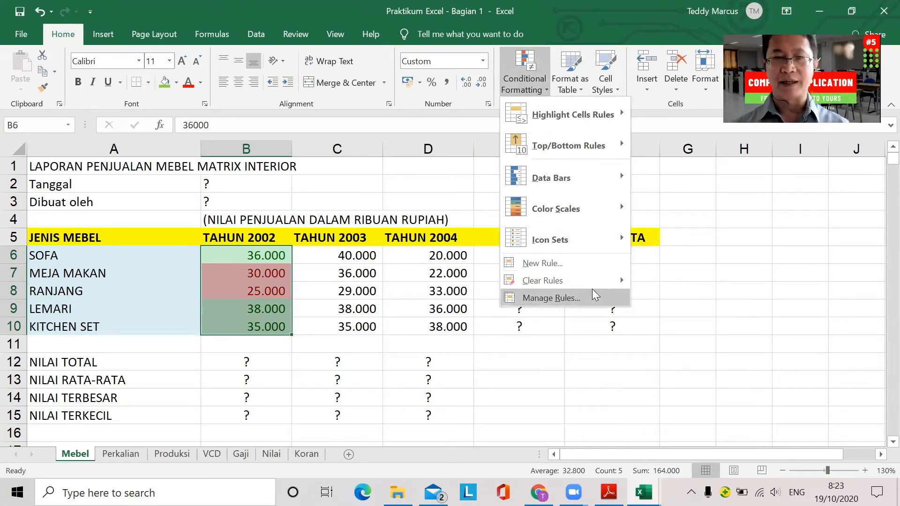
pyautogui.click(568, 297)
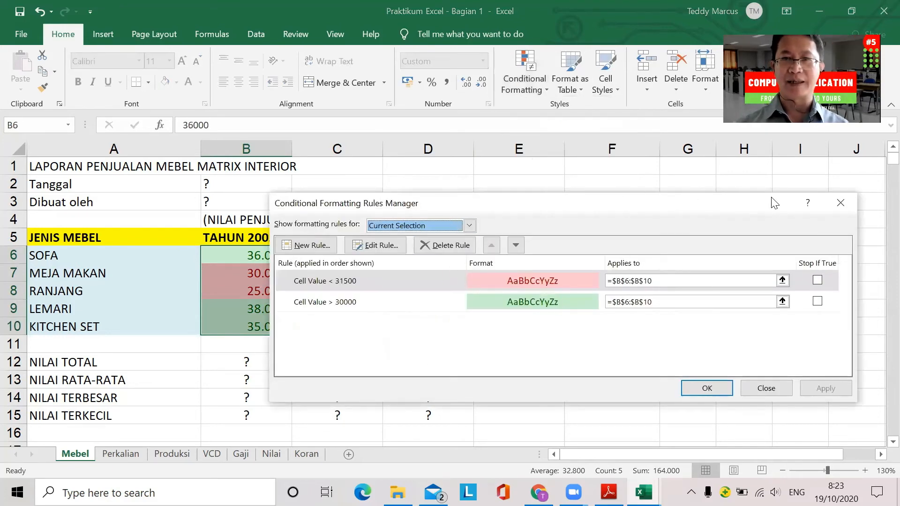
pyautogui.click(840, 206)
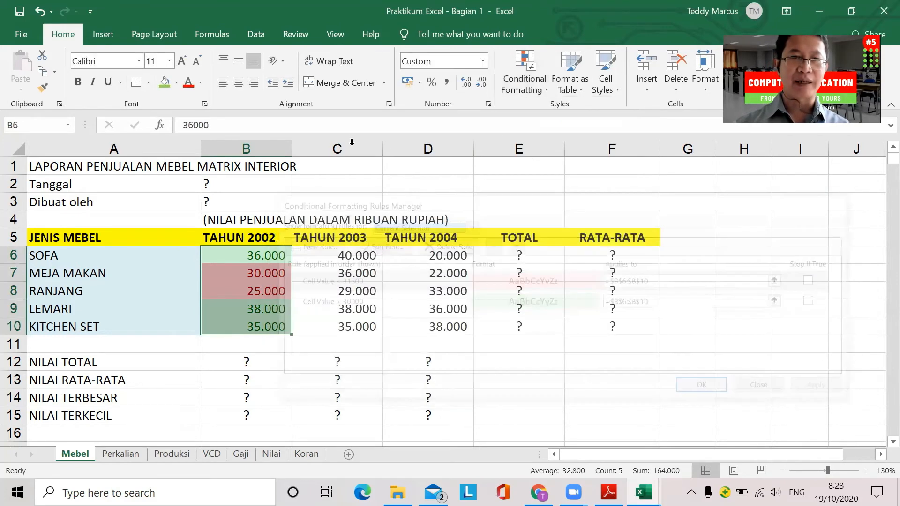
# Open the conditional formatting rules manager for B6:B10 and place it clear of the sales figures.
pyautogui.moveTo(258, 255); pyautogui.dragTo(254, 328)
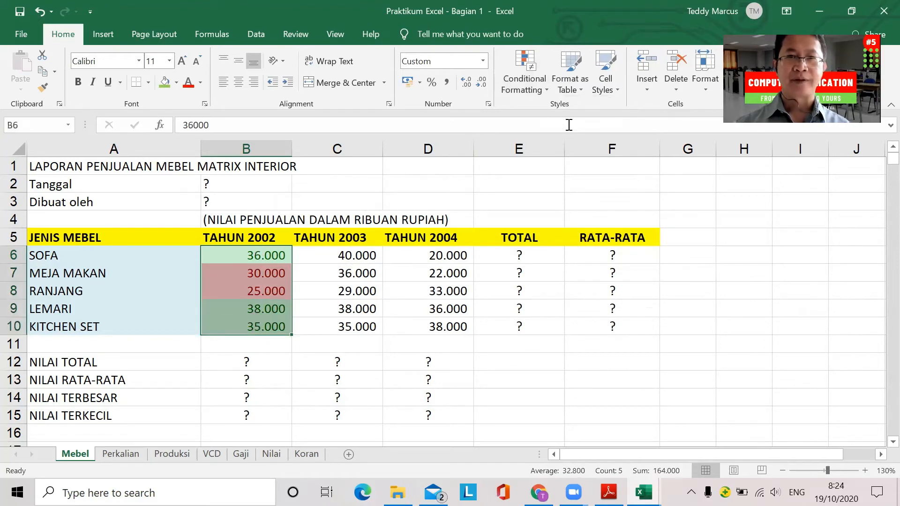
pyautogui.click(547, 93)
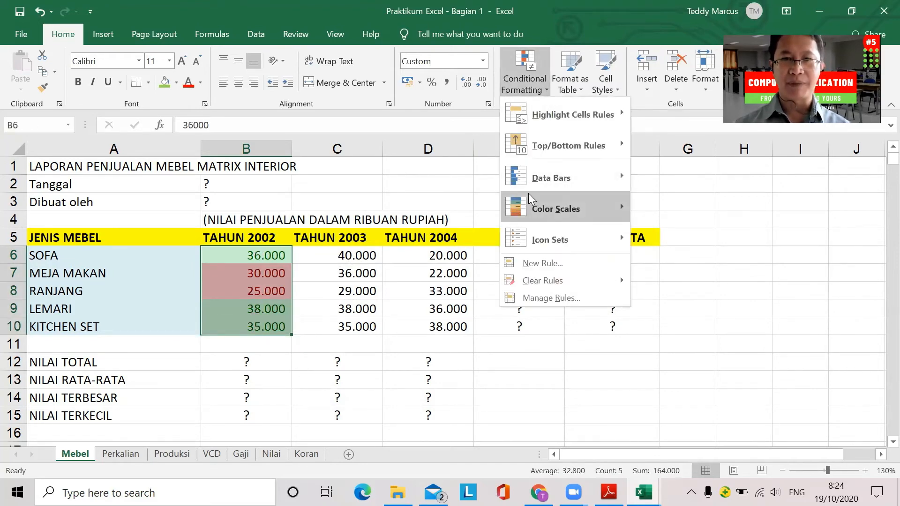
pyautogui.moveTo(549, 241)
pyautogui.click(561, 299)
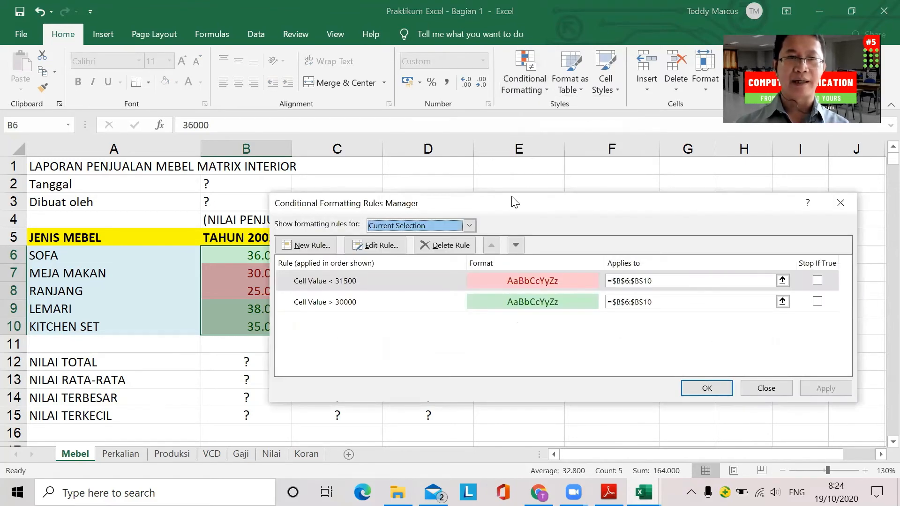
pyautogui.moveTo(515, 203); pyautogui.dragTo(575, 38)
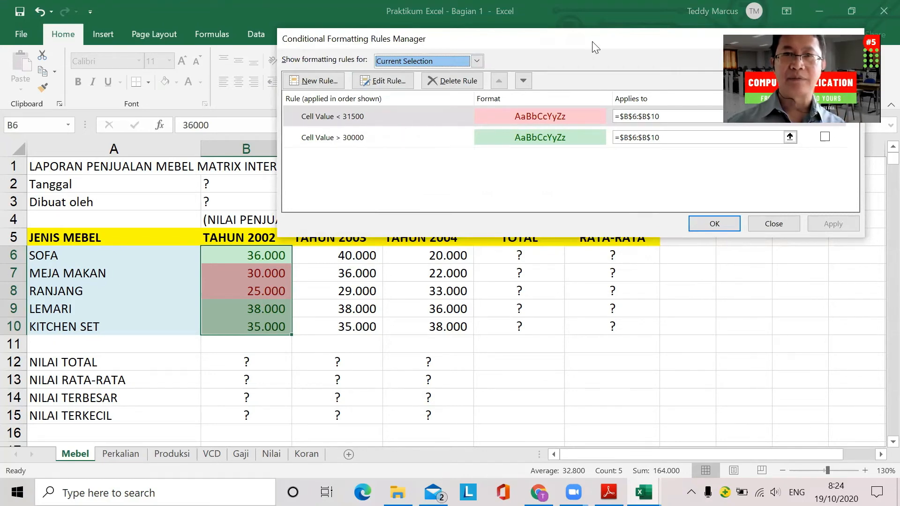
pyautogui.moveTo(581, 40); pyautogui.dragTo(512, 40)
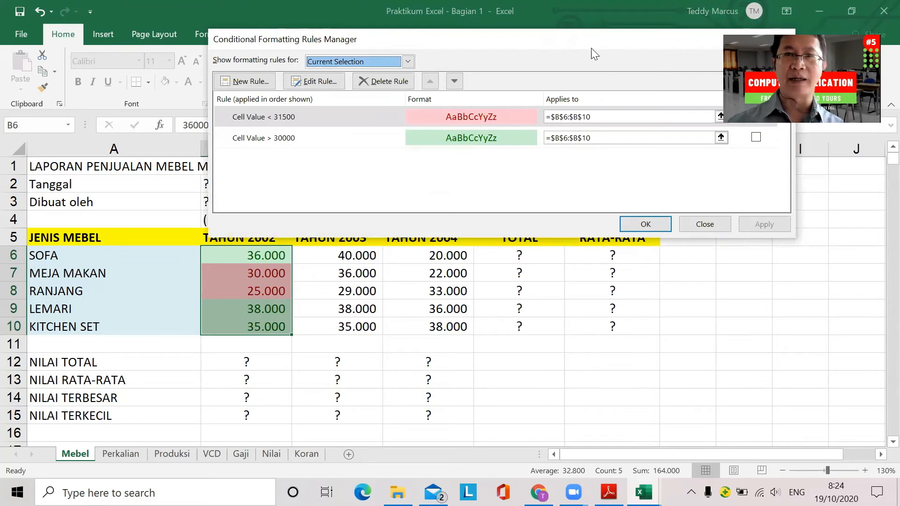
pyautogui.moveTo(587, 47); pyautogui.dragTo(474, 46)
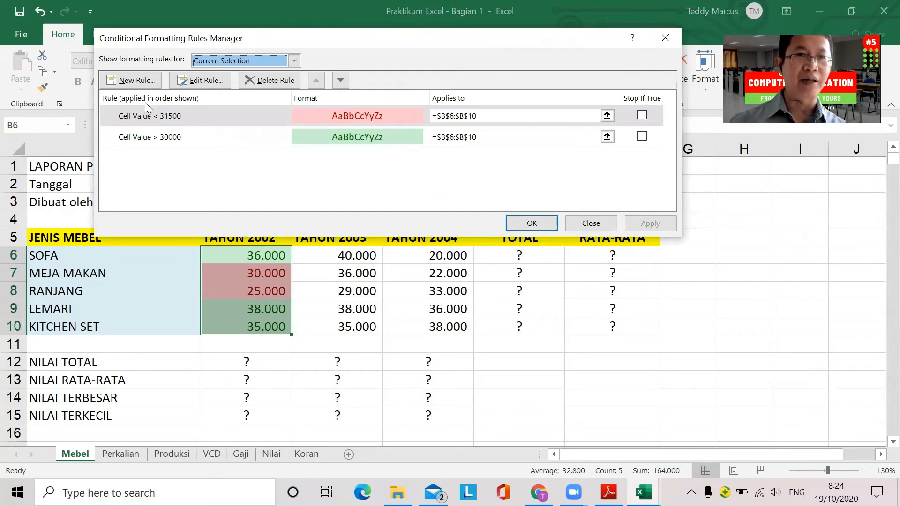
# Edit the red "less than" rule for B6:B10 to format values less than or equal to 30000, and apply it.
pyautogui.click(138, 115)
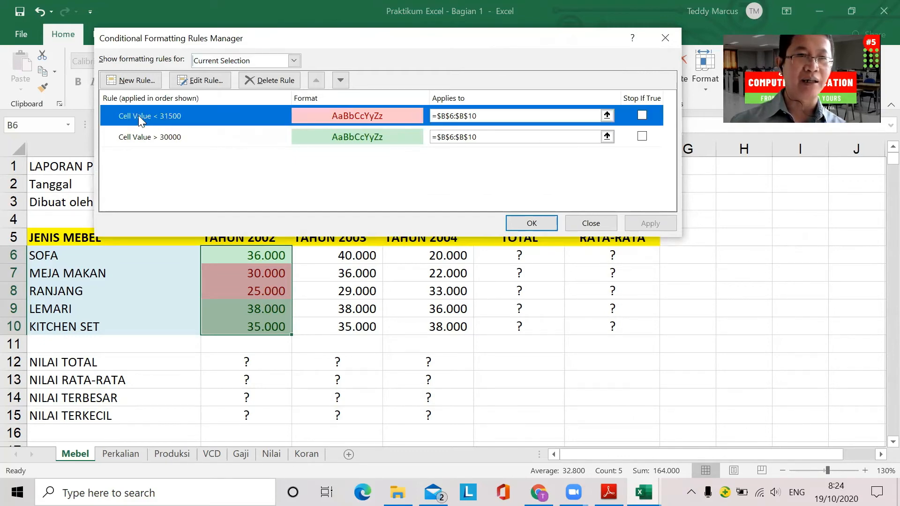
pyautogui.click(207, 80)
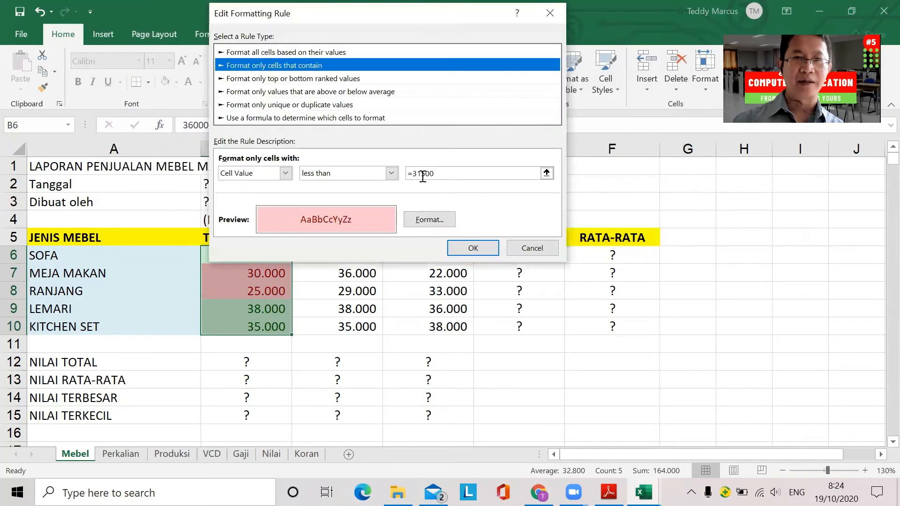
pyautogui.click(441, 174)
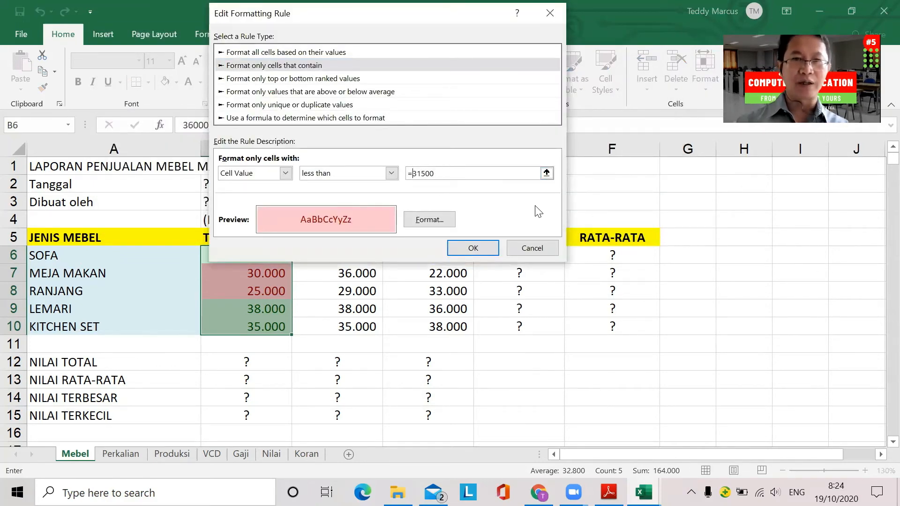
pyautogui.click(391, 173)
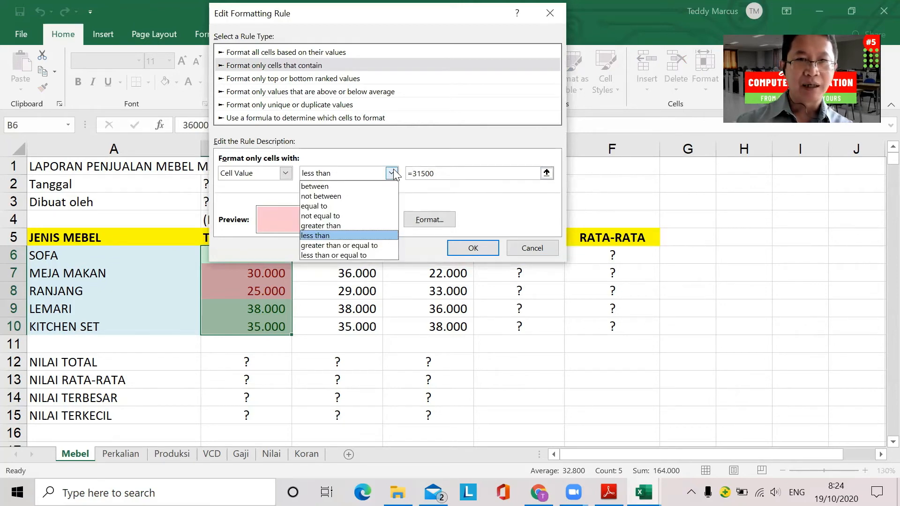
pyautogui.click(370, 256)
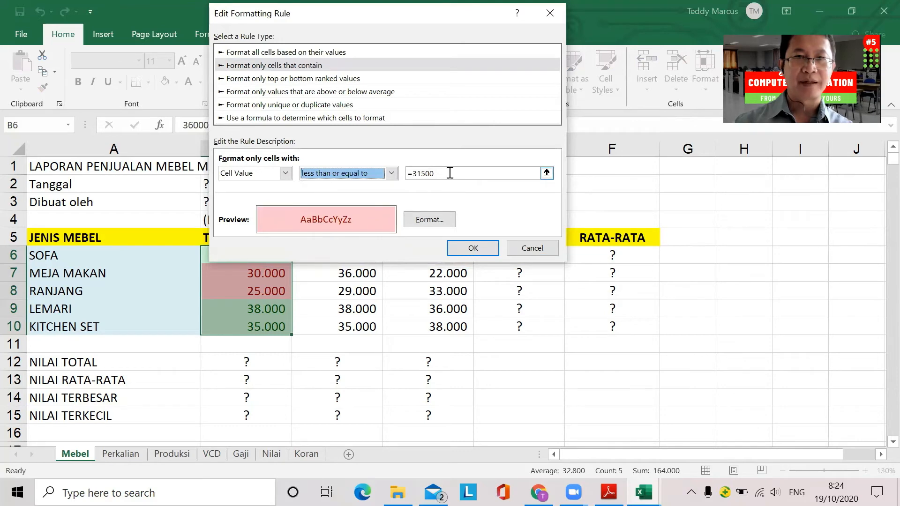
pyautogui.click(449, 173)
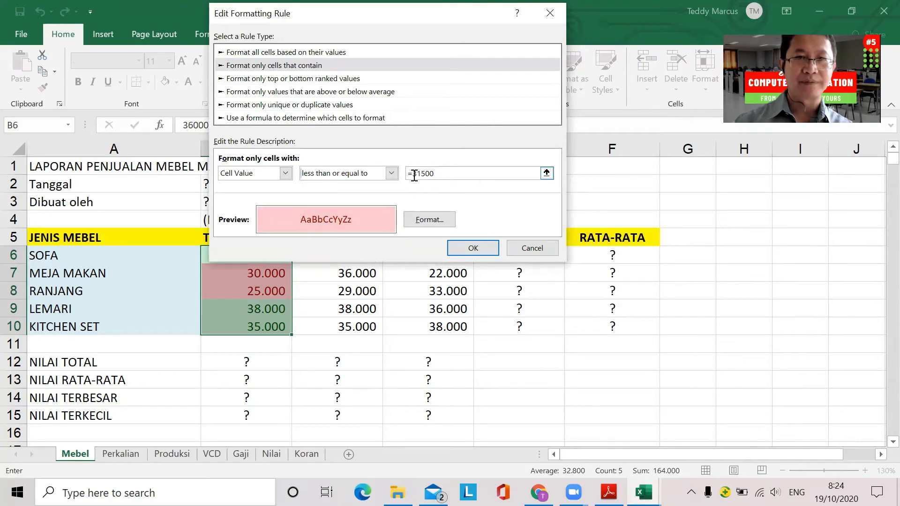
pyautogui.moveTo(413, 174); pyautogui.dragTo(459, 183)
pyautogui.write('30000')
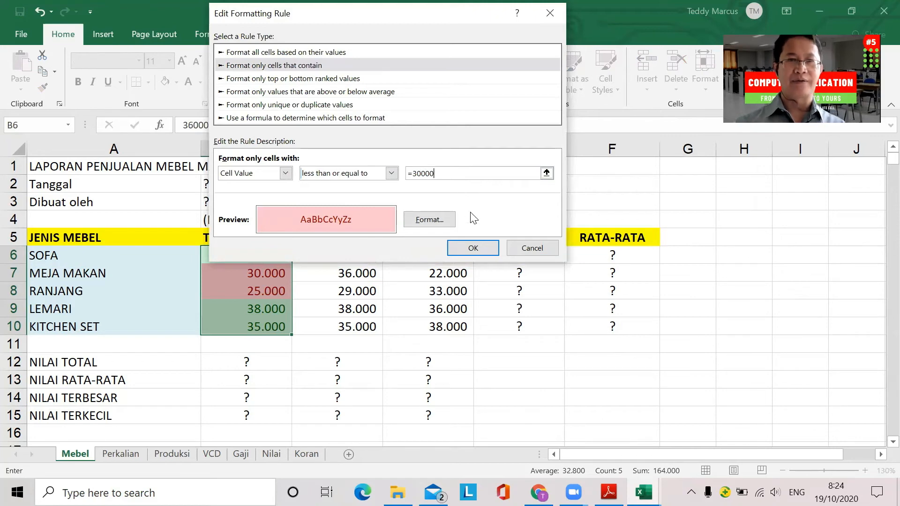
pyautogui.click(465, 250)
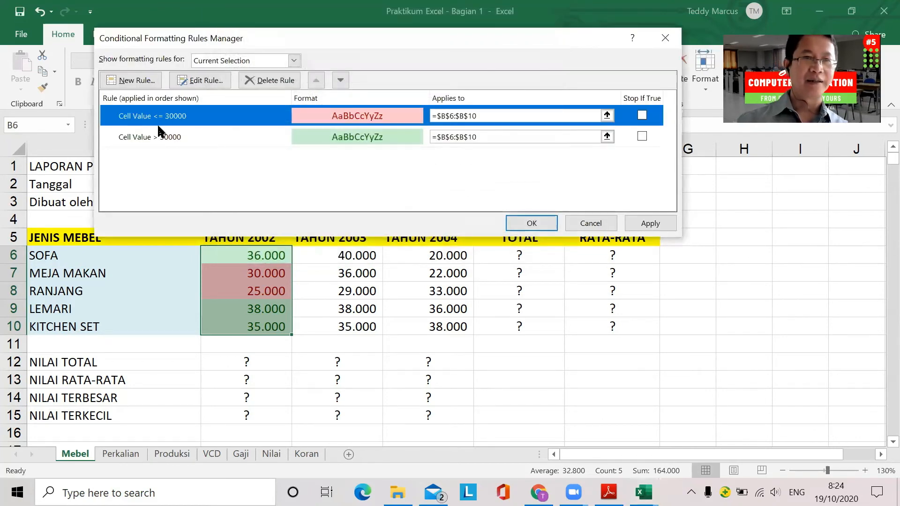
pyautogui.click(546, 225)
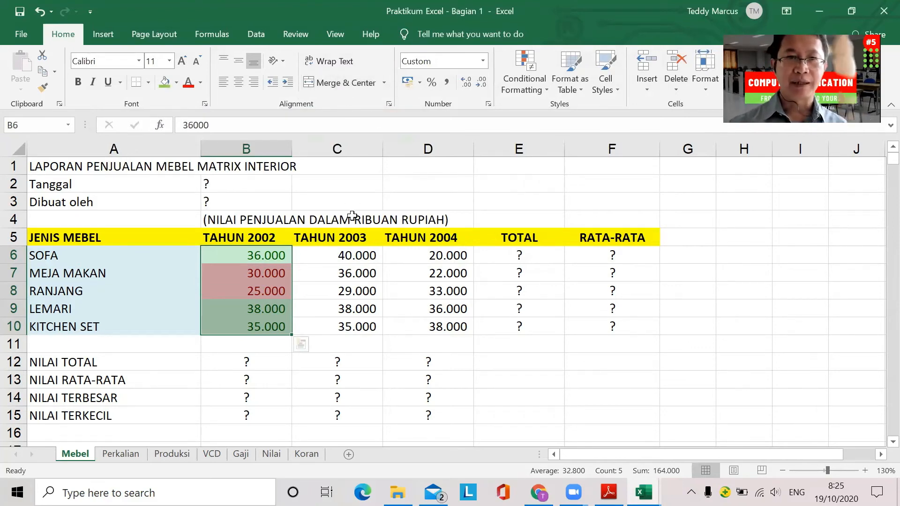
pyautogui.moveTo(348, 258); pyautogui.dragTo(346, 328)
pyautogui.click(543, 89)
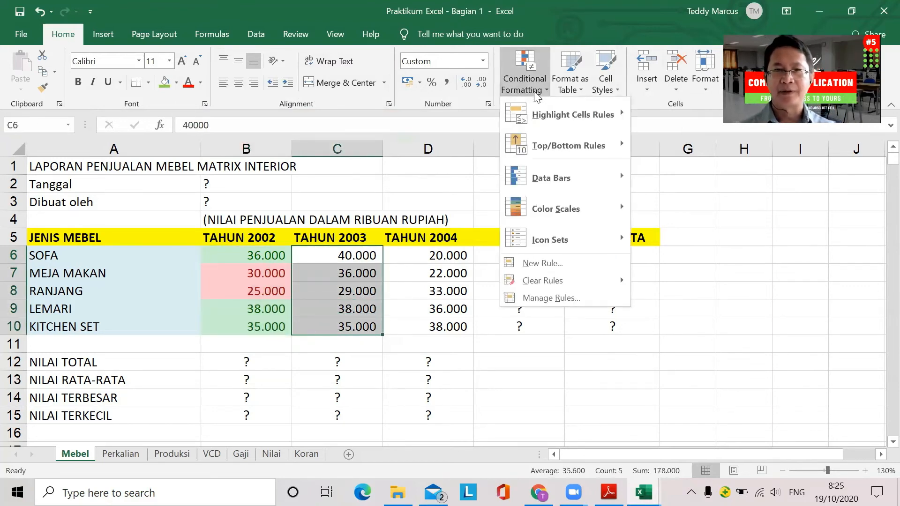
pyautogui.moveTo(591, 156)
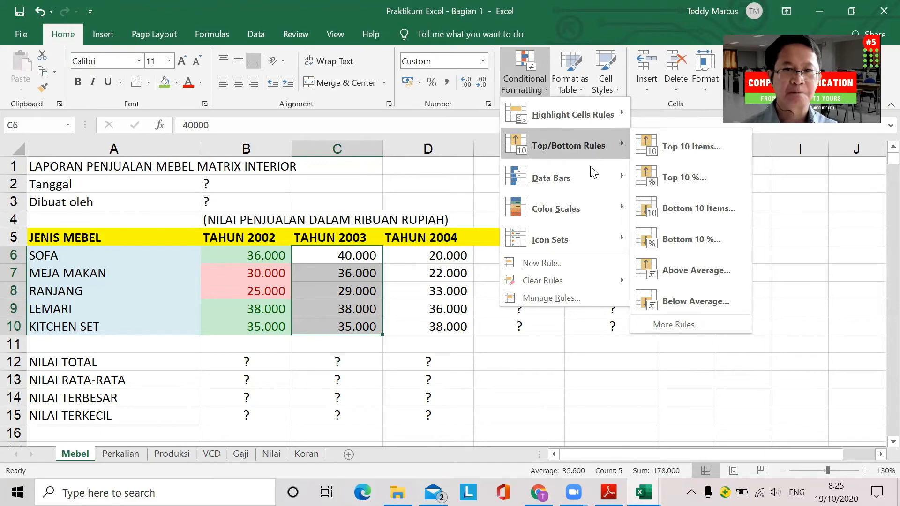
pyautogui.click(602, 386)
# Calculate the total sales for SOFA in E6 with the formula =SUM(B6:D6).
pyautogui.click(511, 255)
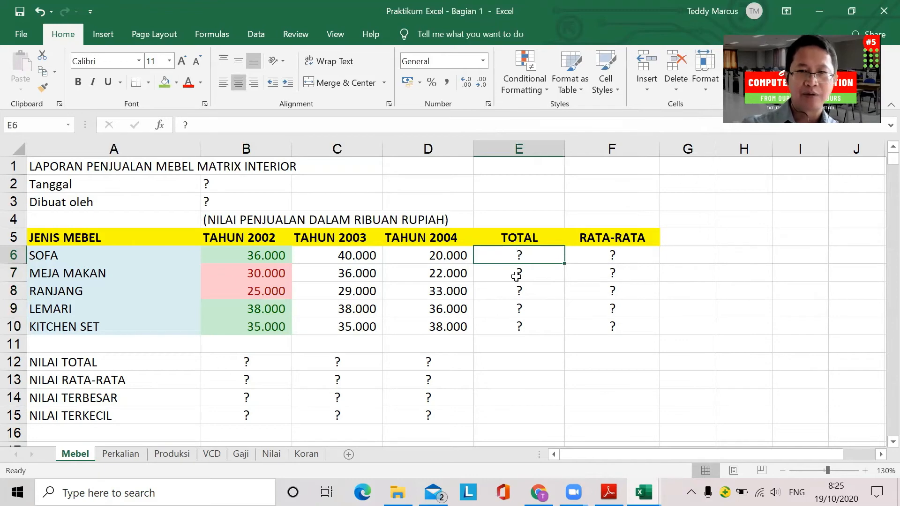
pyautogui.write('=')
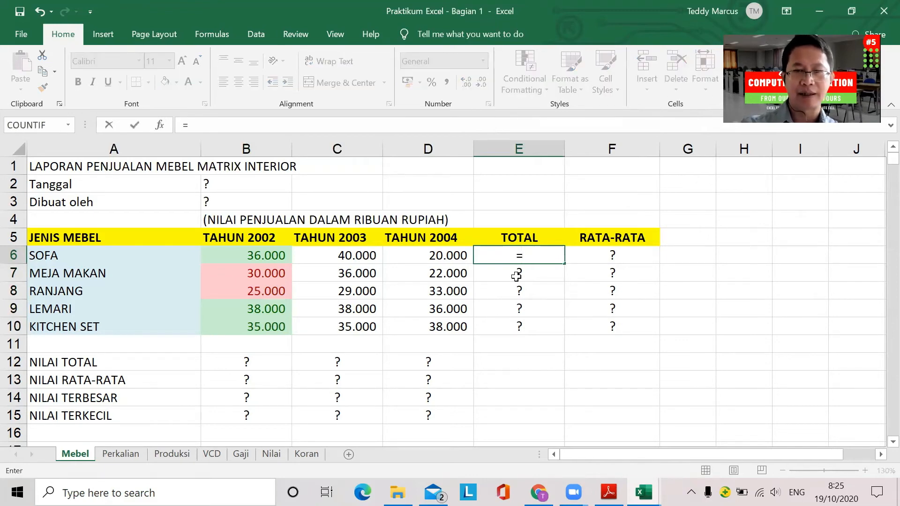
pyautogui.write('sum(')
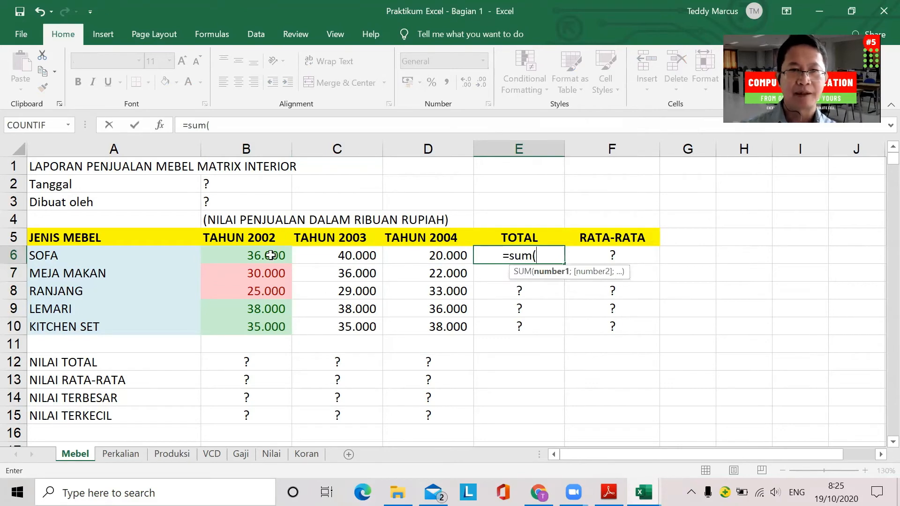
pyautogui.moveTo(267, 255); pyautogui.dragTo(425, 259)
pyautogui.write(')')
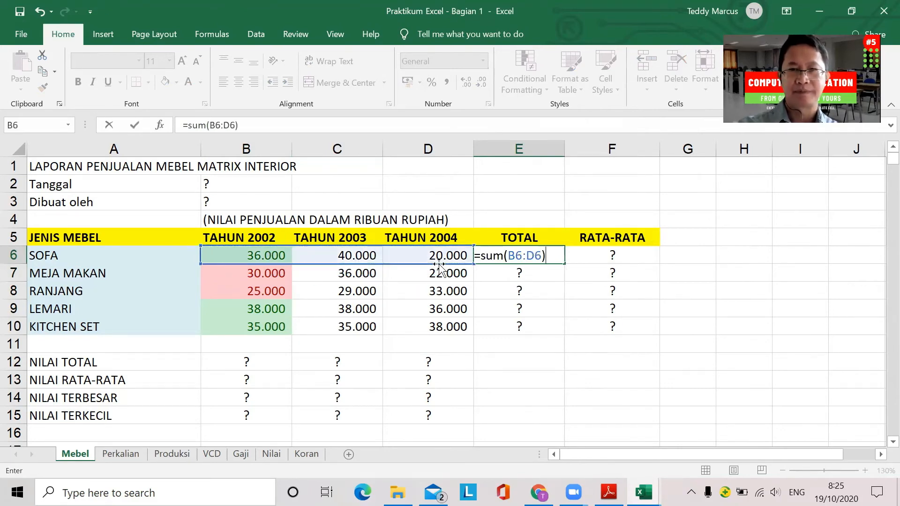
pyautogui.press('Return')
# Fill the SUM formula from E6 down through E10 to total the remaining furniture types.
pyautogui.click(548, 255)
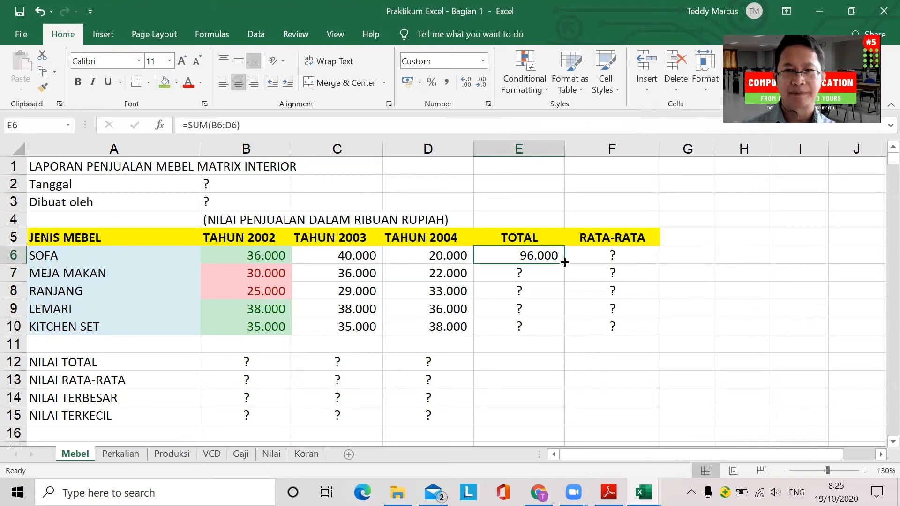
pyautogui.moveTo(564, 264); pyautogui.dragTo(563, 334)
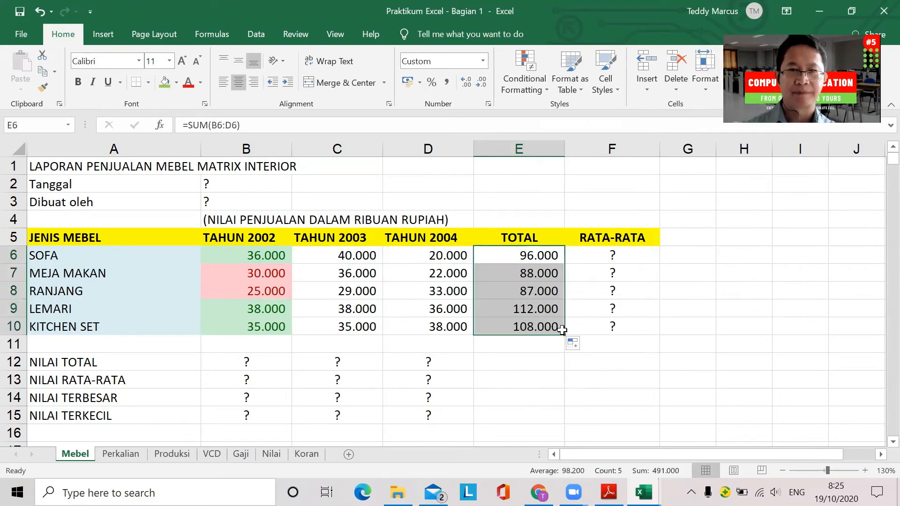
pyautogui.click(497, 261)
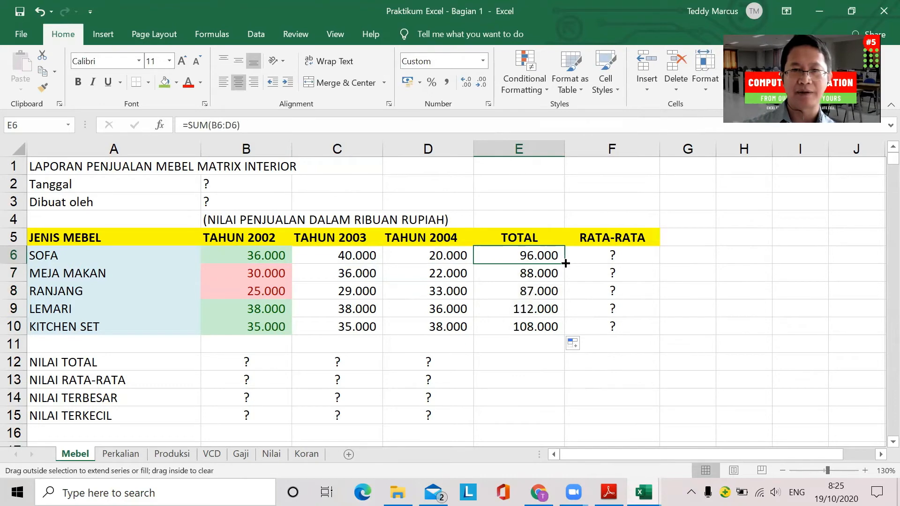
pyautogui.doubleClick(566, 264)
pyautogui.click(542, 274)
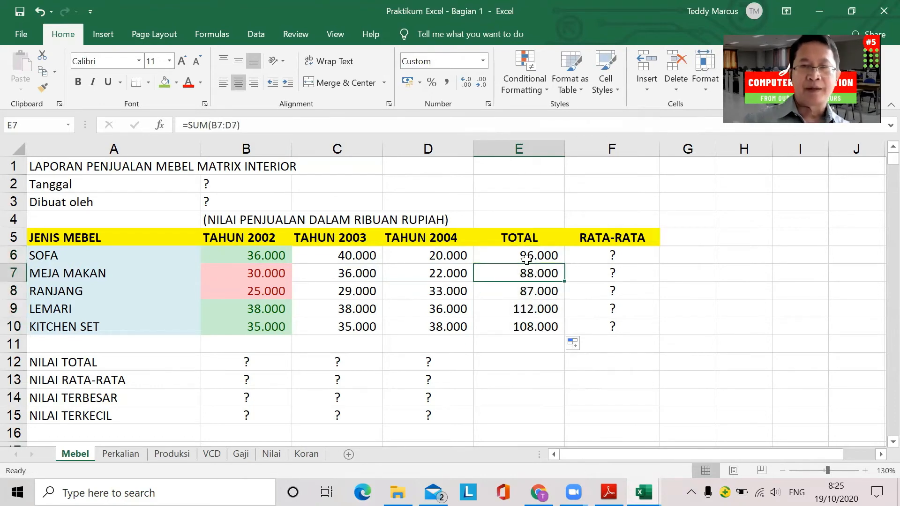
# Highlight the above-average totals in E6:E10 using Light Red Fill with Dark Red Text.
pyautogui.moveTo(526, 257); pyautogui.dragTo(523, 320)
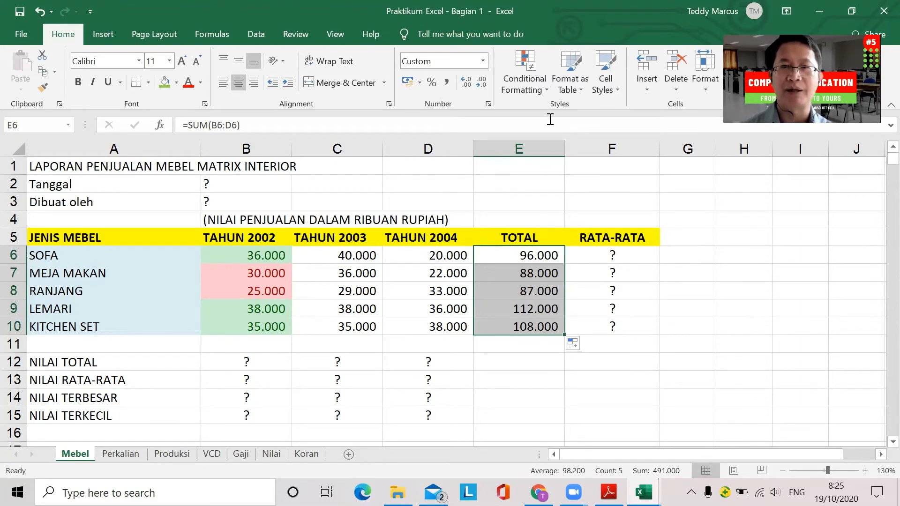
pyautogui.click(545, 86)
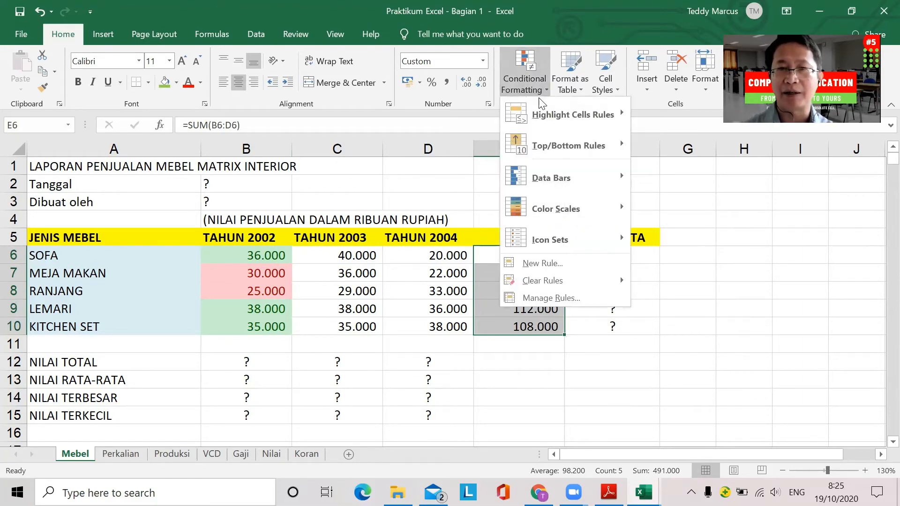
pyautogui.moveTo(614, 113)
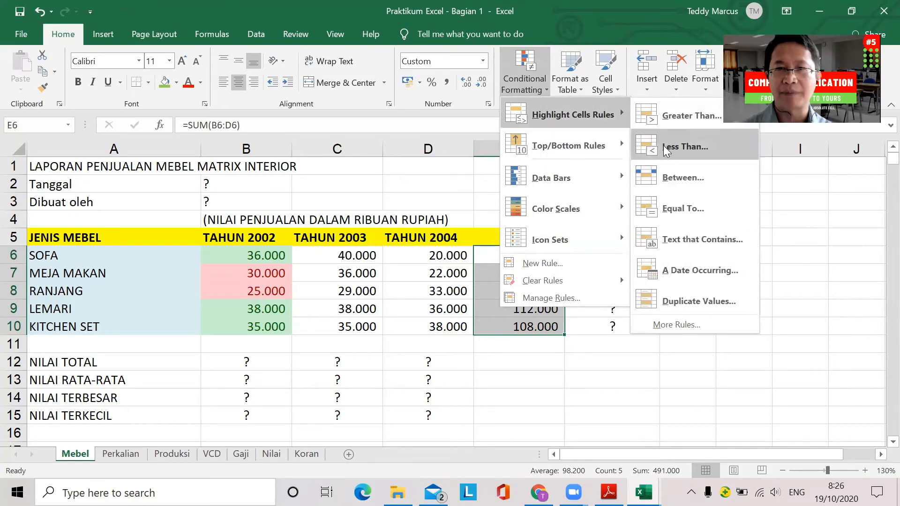
pyautogui.moveTo(591, 146)
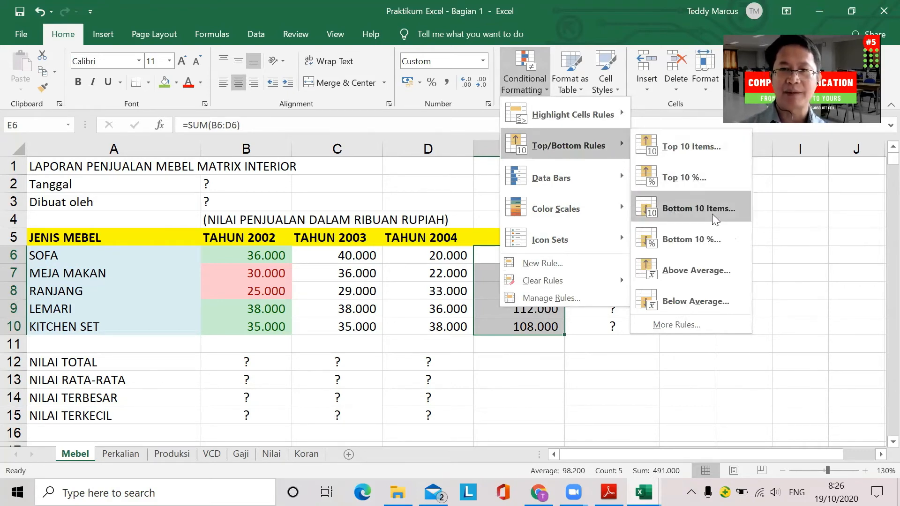
pyautogui.click(713, 271)
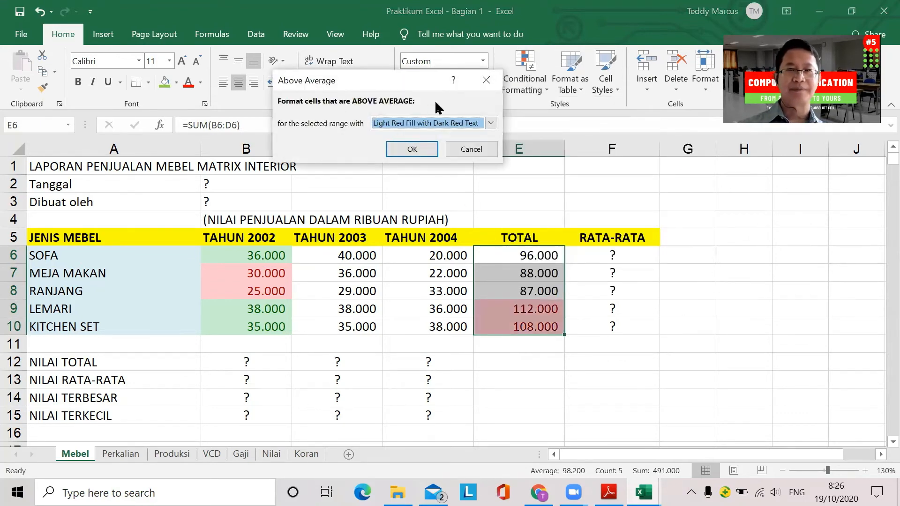
pyautogui.click(404, 148)
pyautogui.click(688, 255)
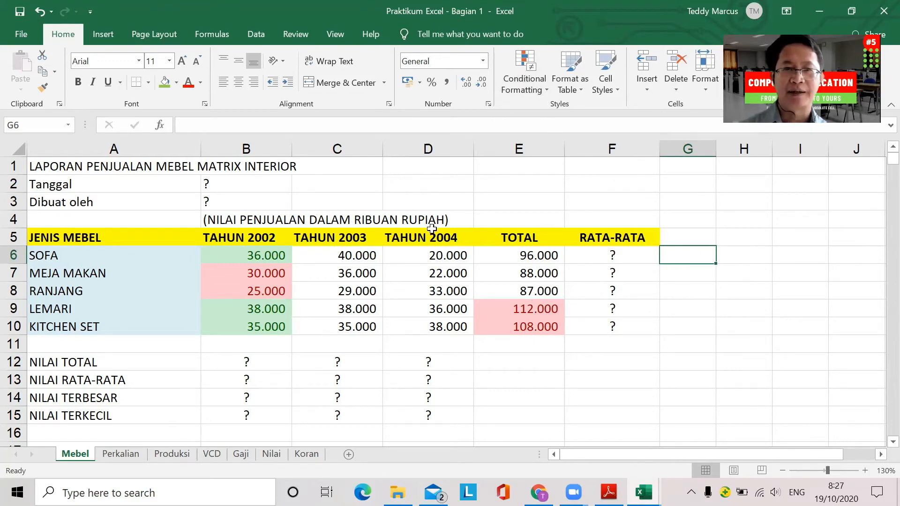
# Add light blue gradient-fill data bars to the 2004 sales in D6:D10.
pyautogui.moveTo(426, 256); pyautogui.dragTo(425, 291)
pyautogui.moveTo(425, 323); pyautogui.dragTo(424, 325)
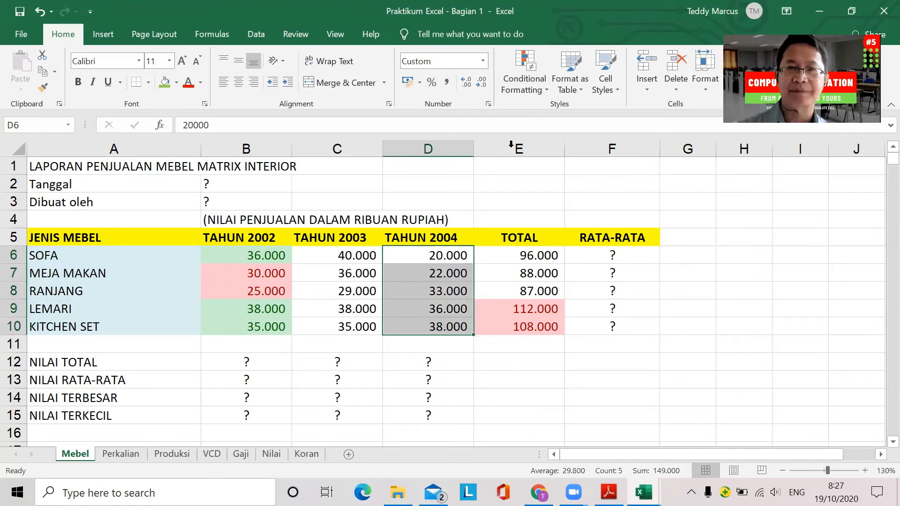
pyautogui.click(539, 87)
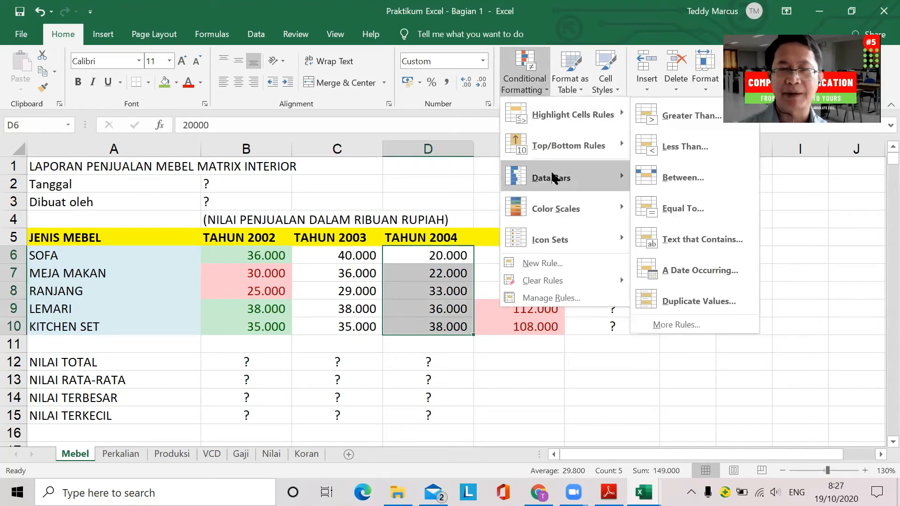
pyautogui.moveTo(554, 180)
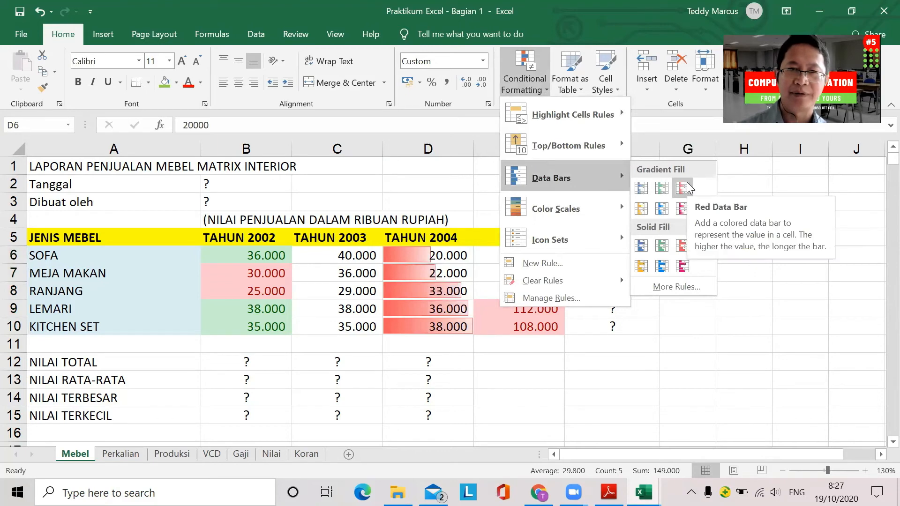
pyautogui.click(663, 211)
pyautogui.click(458, 319)
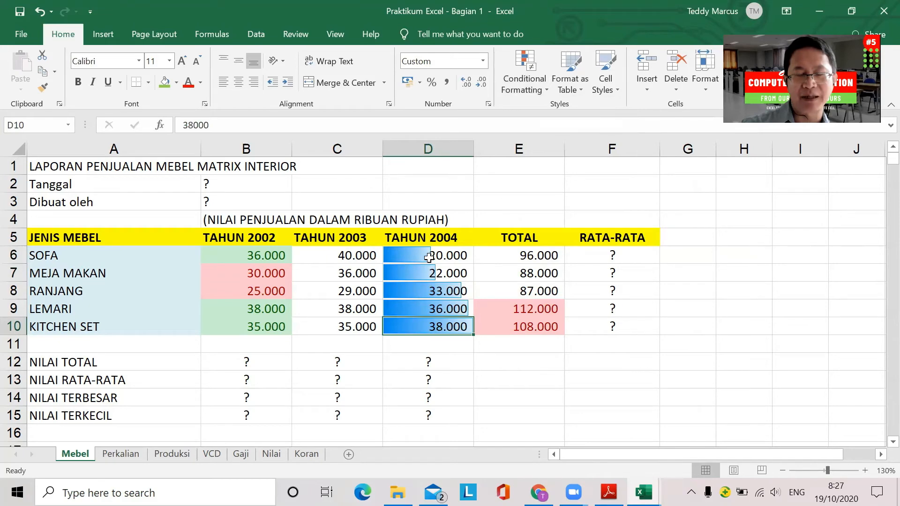
# Set the 2004 SOFA sales in D6 to 10000 to test how its data bar responds.
pyautogui.click(411, 254)
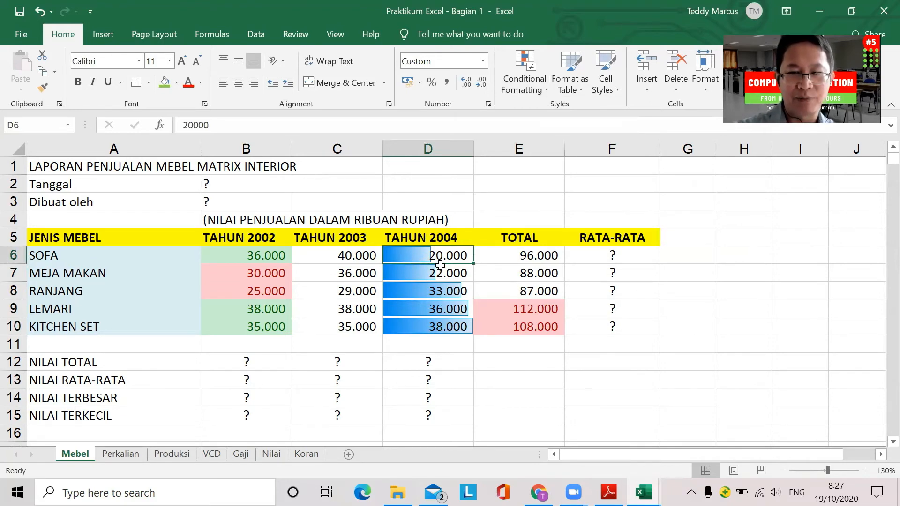
pyautogui.write('10000')
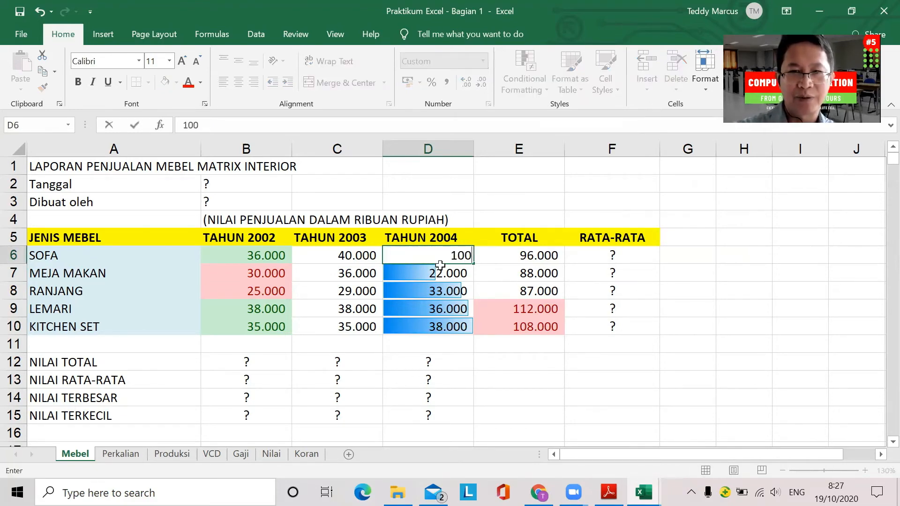
pyautogui.press('Return')
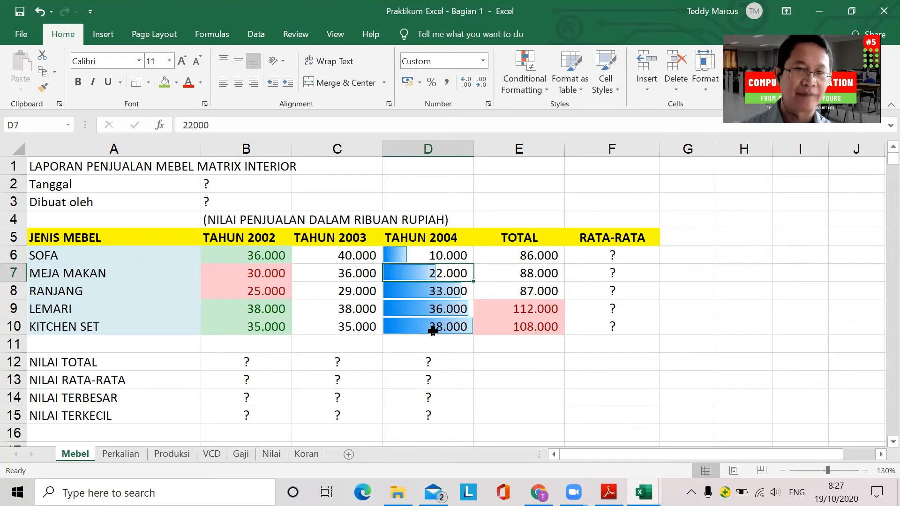
# Test the data bar in D6 with very small SOFA sales, entering 1 and 100 in turn.
pyautogui.click(412, 257)
pyautogui.write('1')
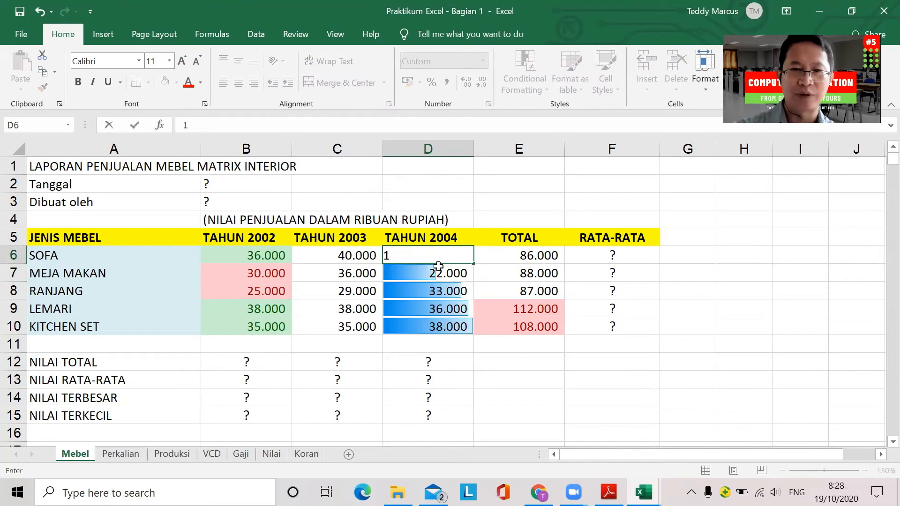
pyautogui.press('Return')
pyautogui.click(430, 256)
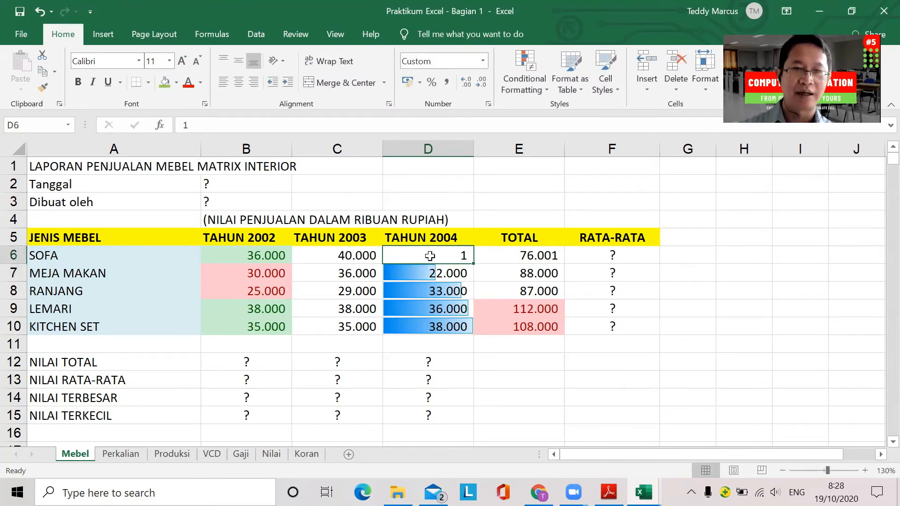
pyautogui.write('100')
pyautogui.press('Return')
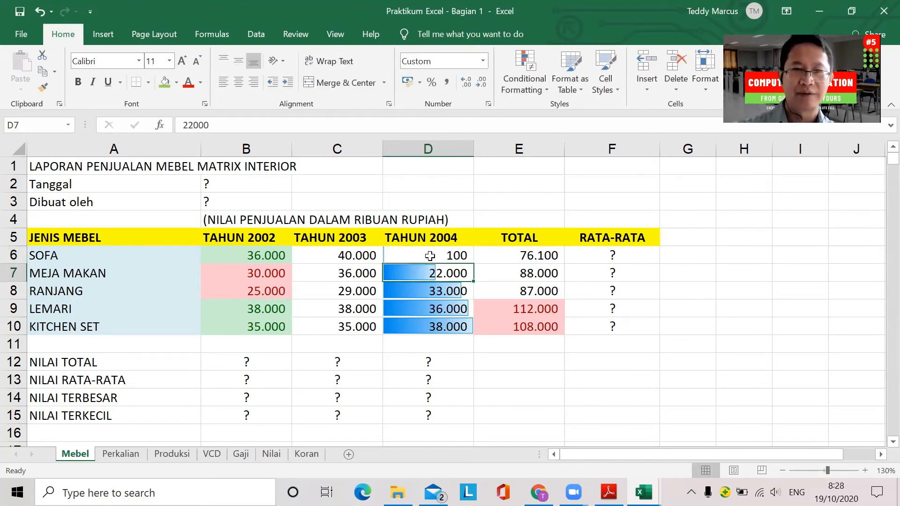
# Test the data bar in D6 with SOFA sales of 1000 and 2000 in turn.
pyautogui.click(406, 256)
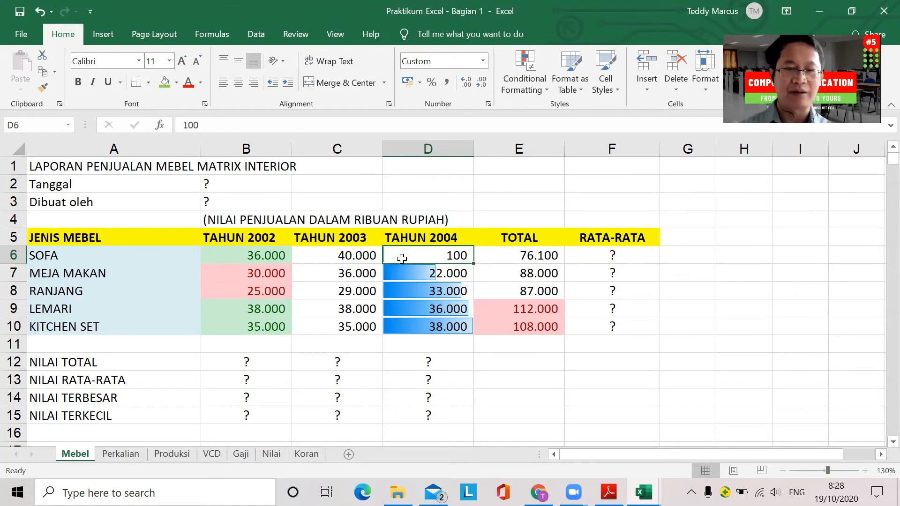
pyautogui.write('1000')
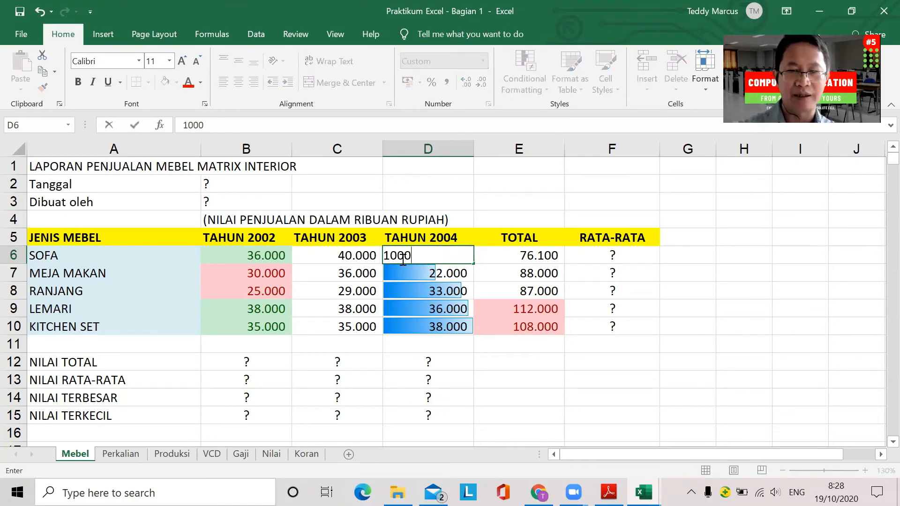
pyautogui.press('Return')
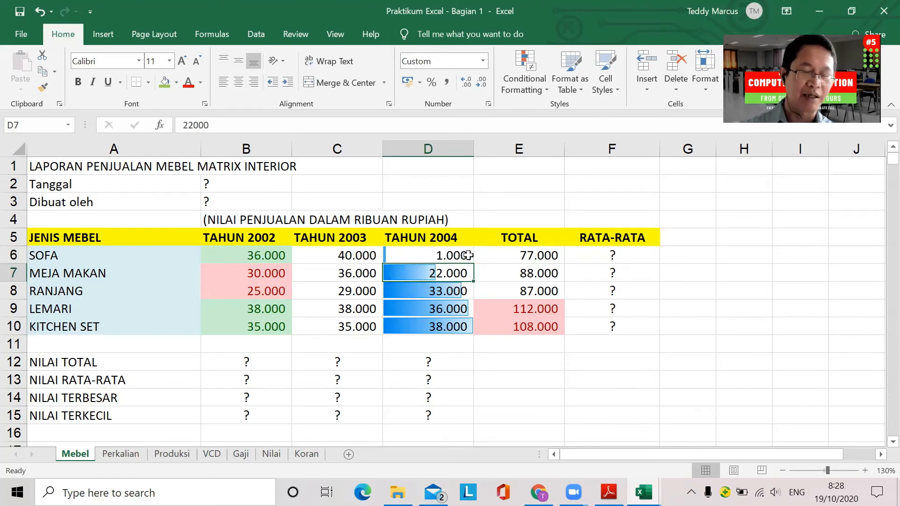
pyautogui.click(427, 256)
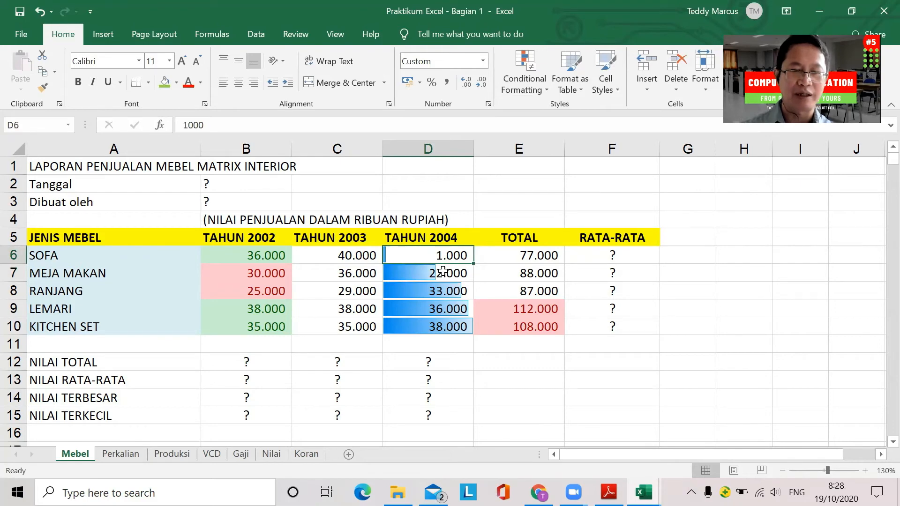
pyautogui.write('2.00')
pyautogui.write('0')
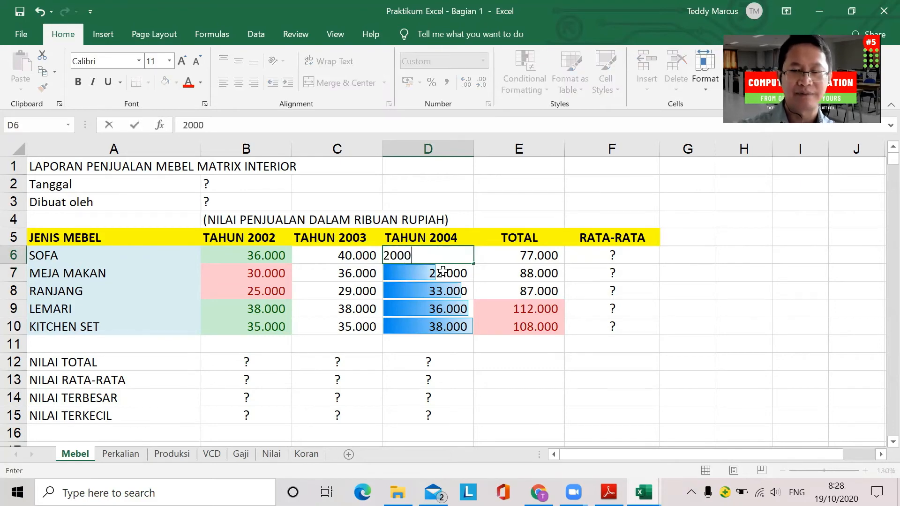
pyautogui.press('Return')
# Set the 2004 SOFA sales in D6 to 10000.
pyautogui.click(417, 254)
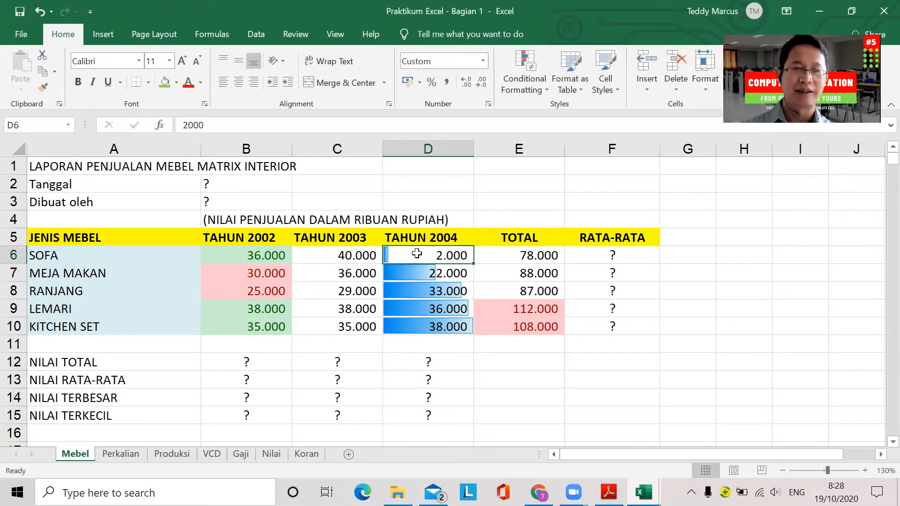
pyautogui.write('100')
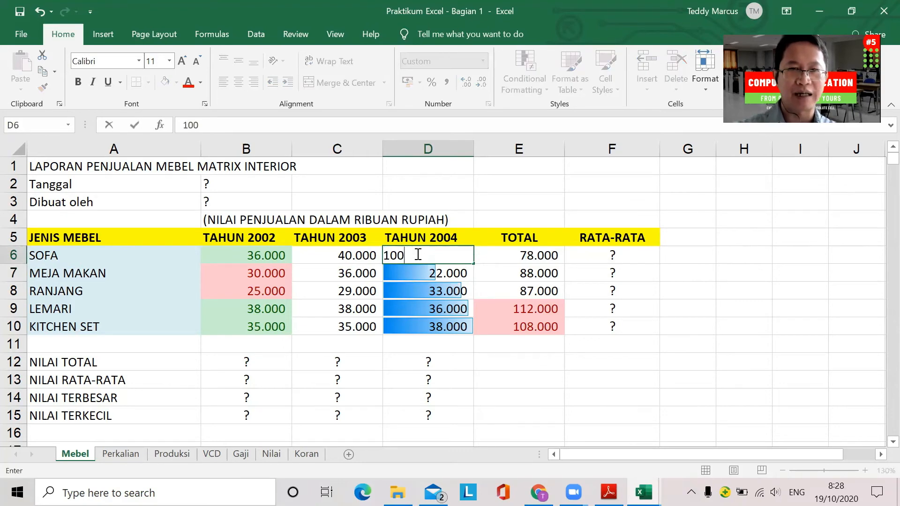
pyautogui.write('00')
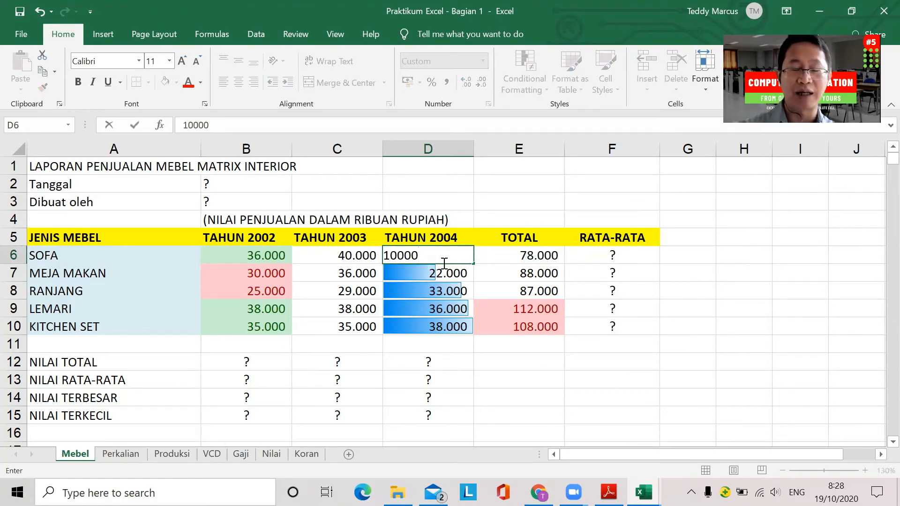
pyautogui.press('Return')
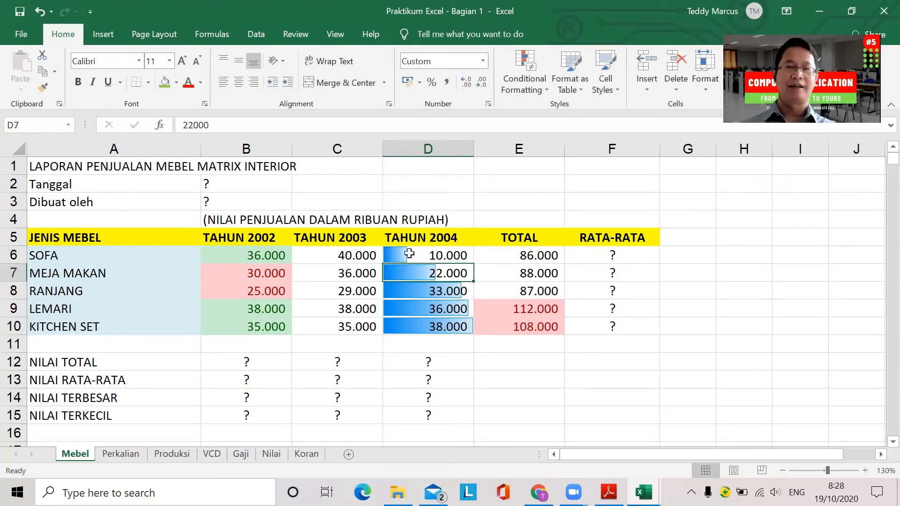
pyautogui.click(414, 255)
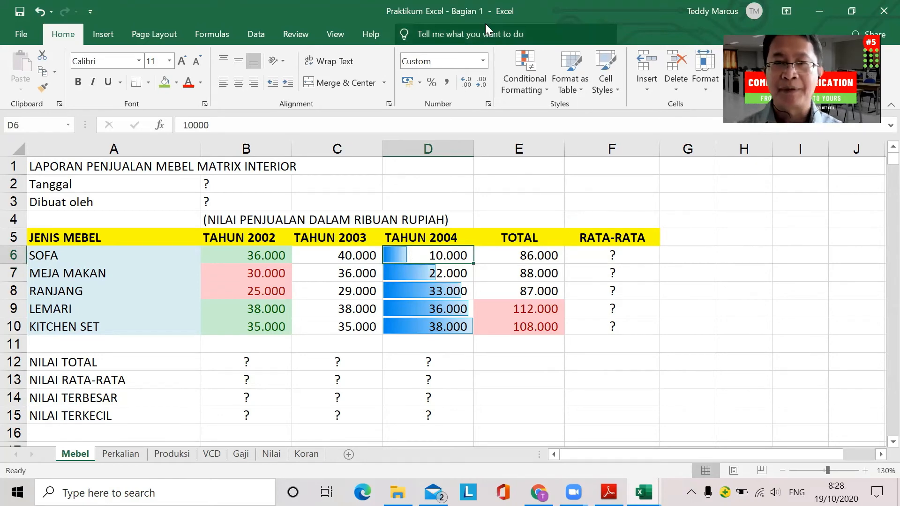
pyautogui.click(531, 75)
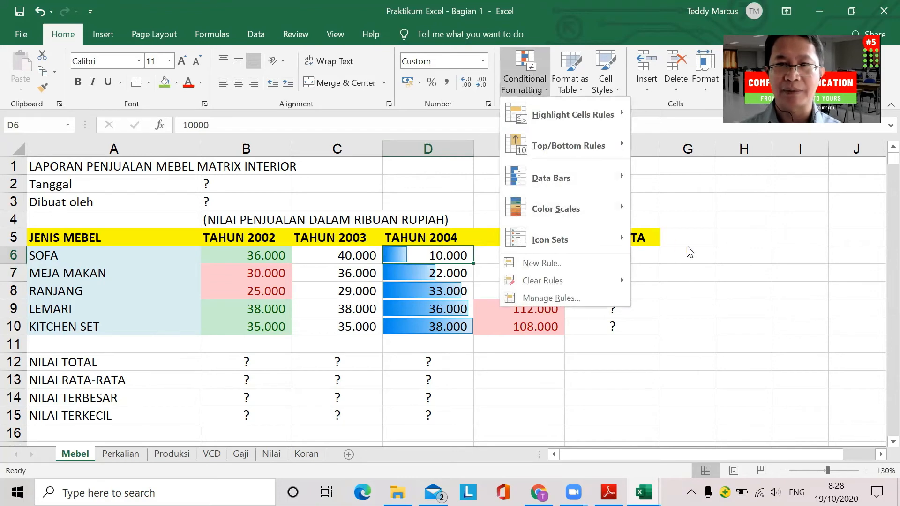
pyautogui.click(705, 285)
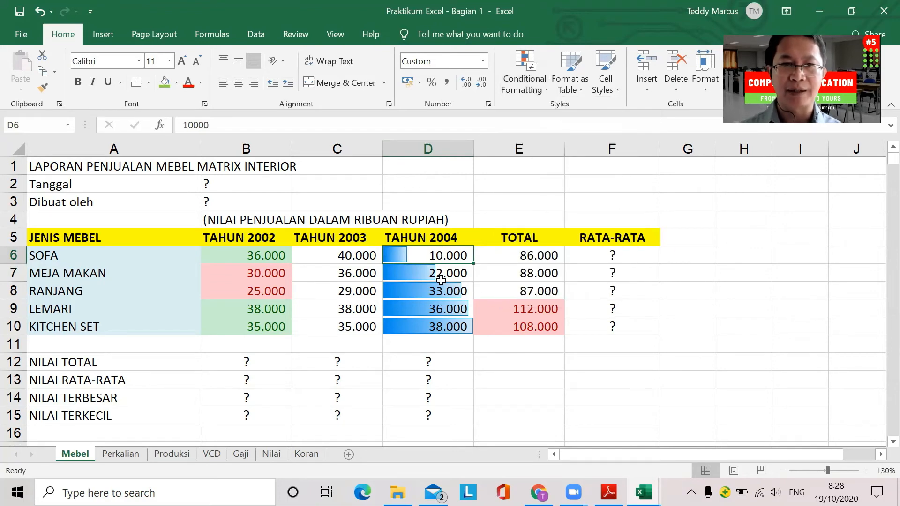
# Apply the directional icon set with three coloured arrows to the 2003 sales in C6:C10.
pyautogui.moveTo(337, 255); pyautogui.dragTo(337, 326)
pyautogui.click(547, 92)
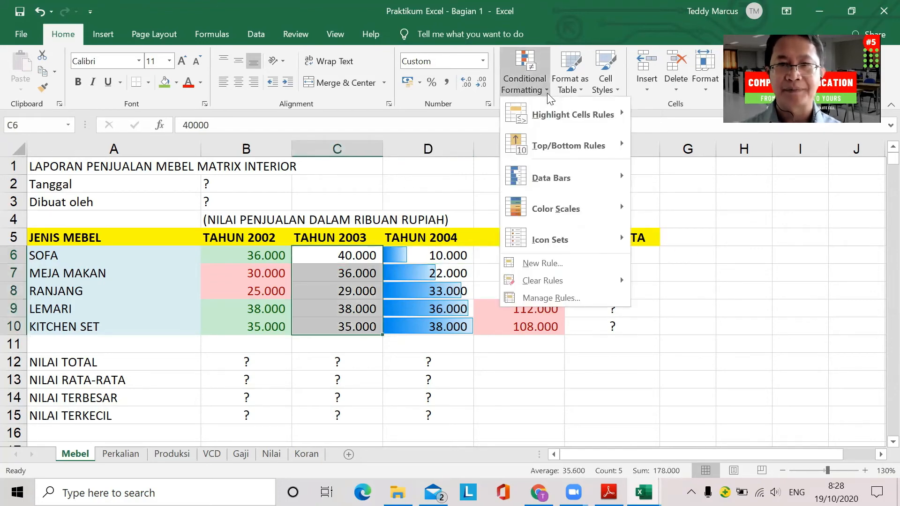
pyautogui.moveTo(580, 207)
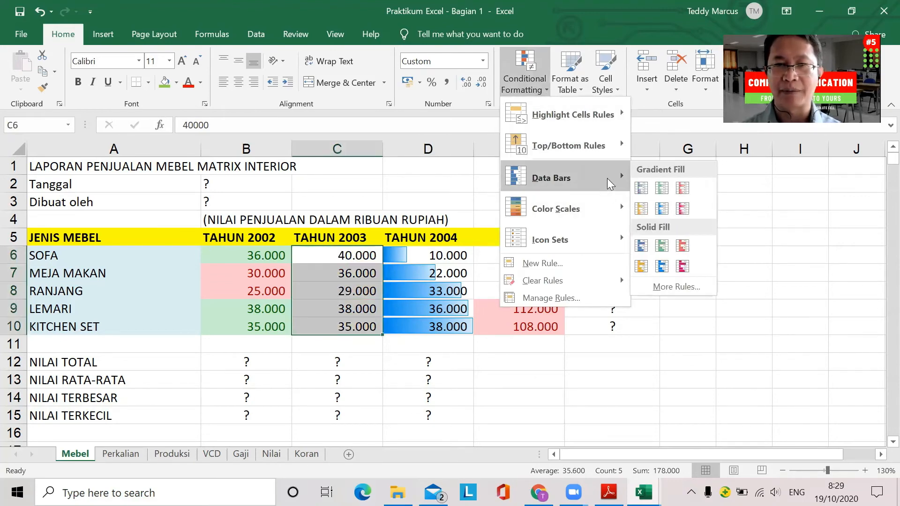
pyautogui.moveTo(609, 202)
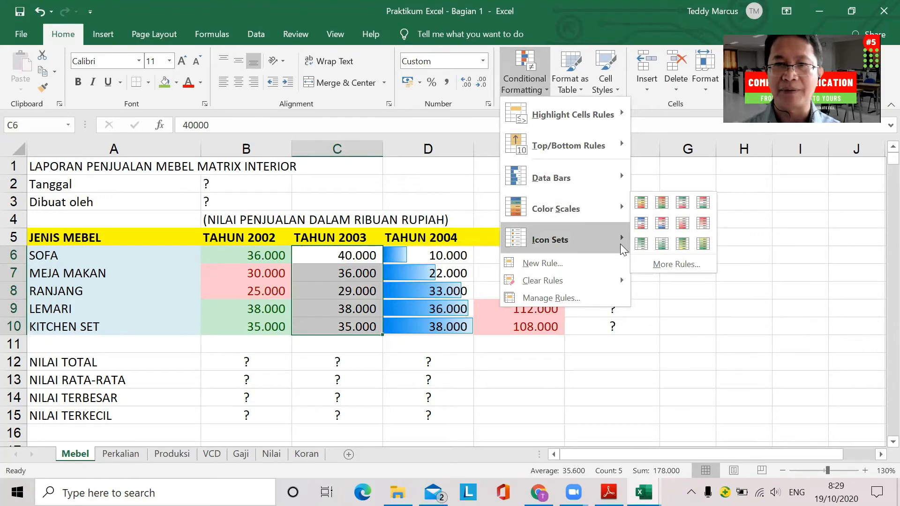
pyautogui.moveTo(620, 244)
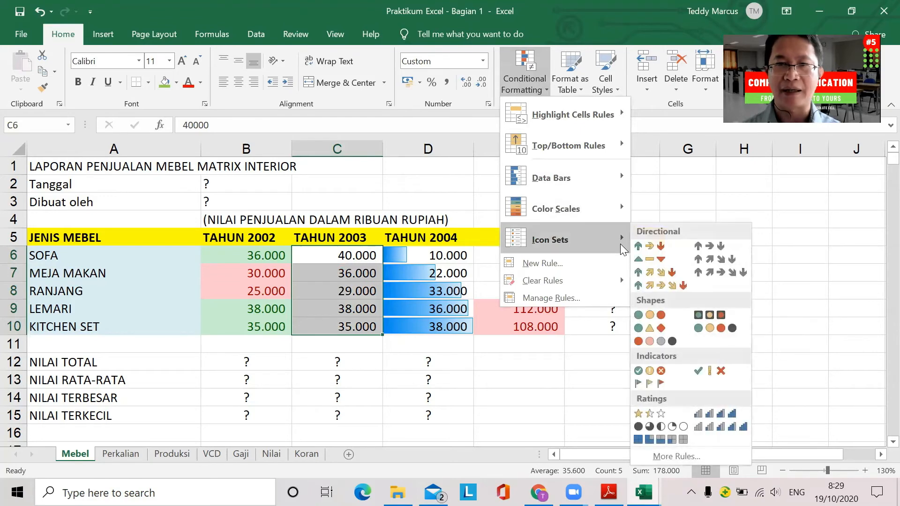
pyautogui.click(653, 247)
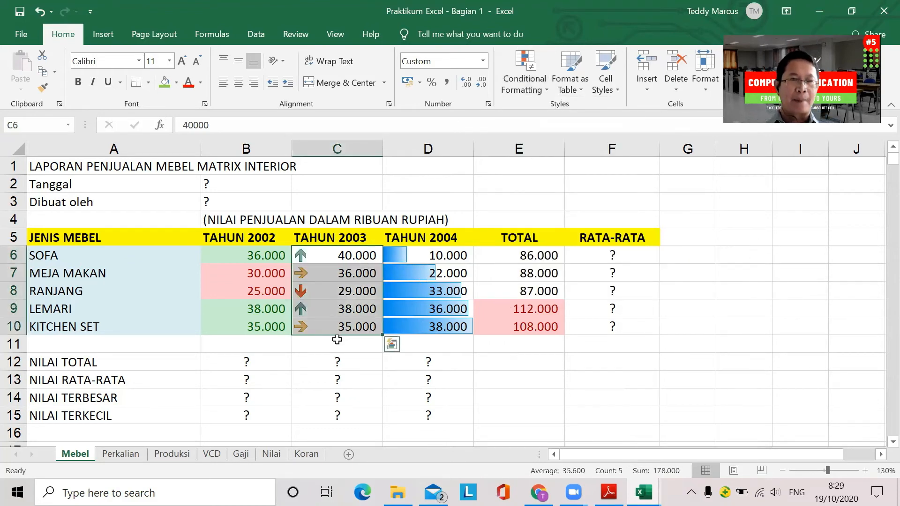
pyautogui.click(337, 342)
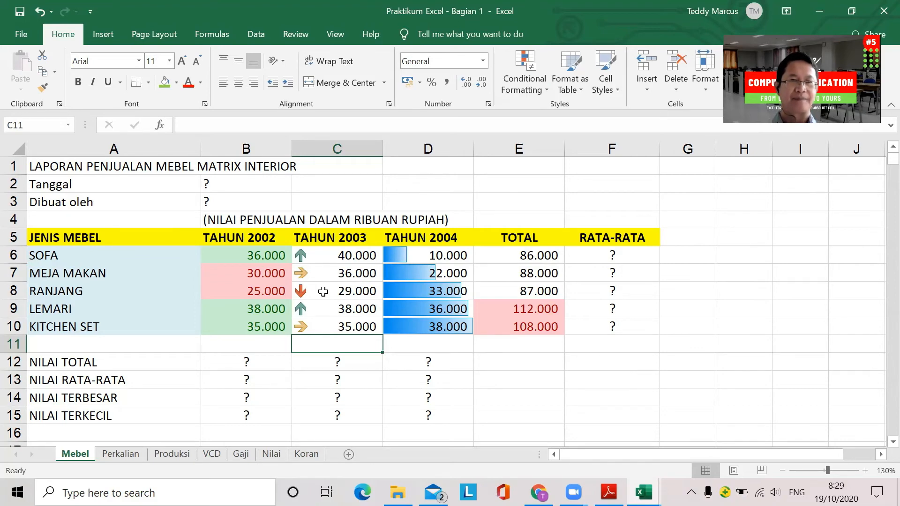
pyautogui.moveTo(337, 256); pyautogui.dragTo(333, 328)
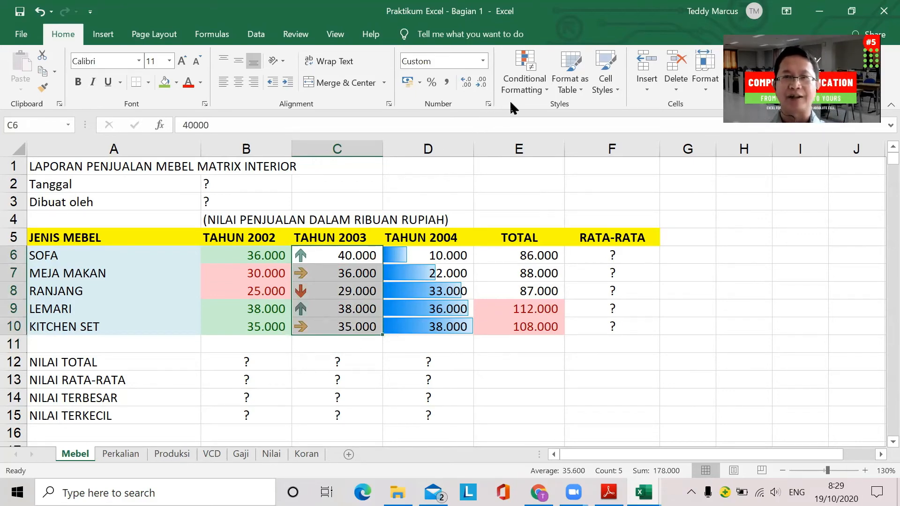
pyautogui.click(544, 88)
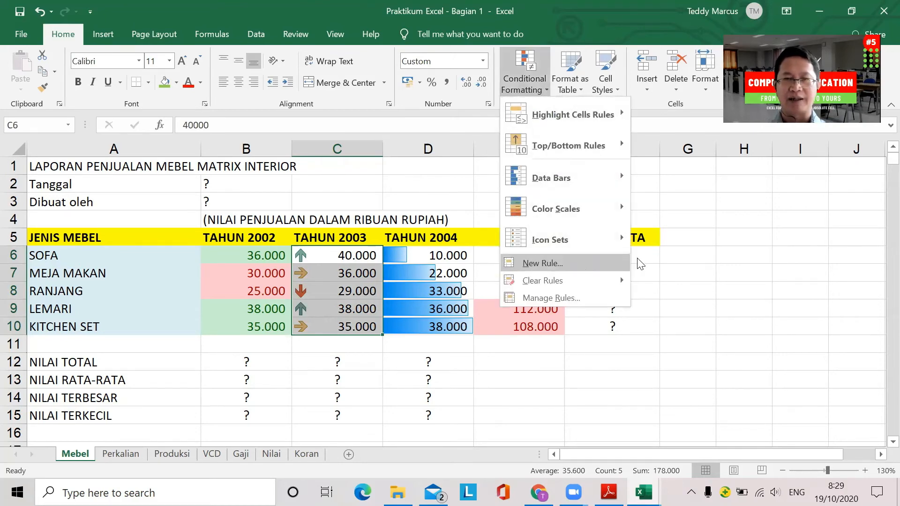
pyautogui.click(334, 263)
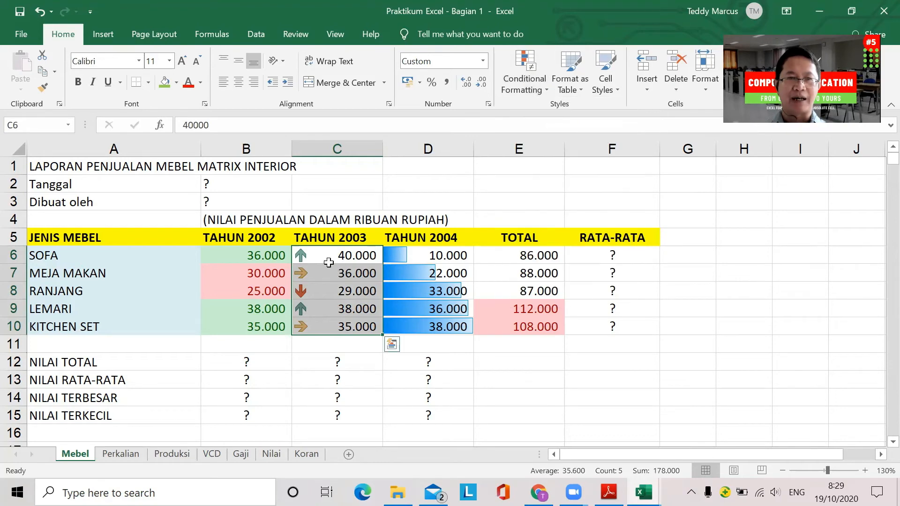
# Examine the icon set rule on C6:C10 and its threshold settings in the Conditional Formatting Rules Manager, without changing it.
pyautogui.moveTo(326, 260); pyautogui.dragTo(322, 328)
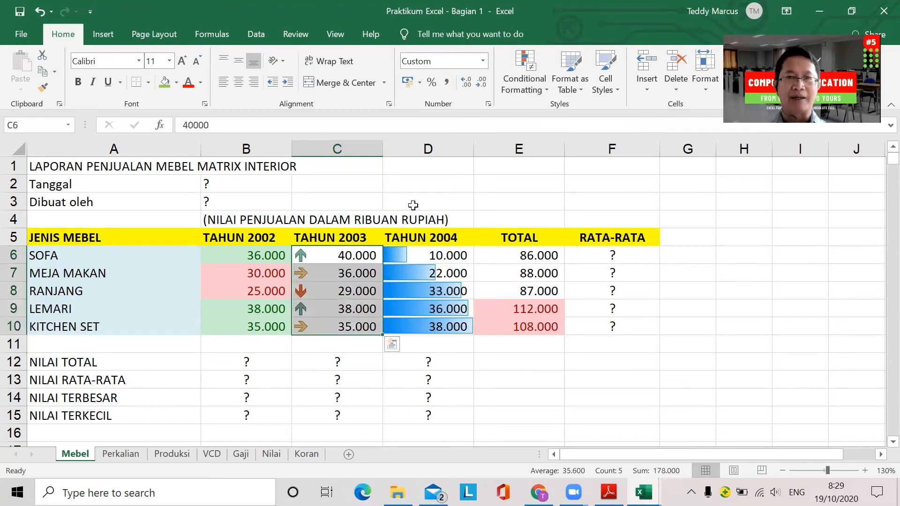
pyautogui.click(542, 92)
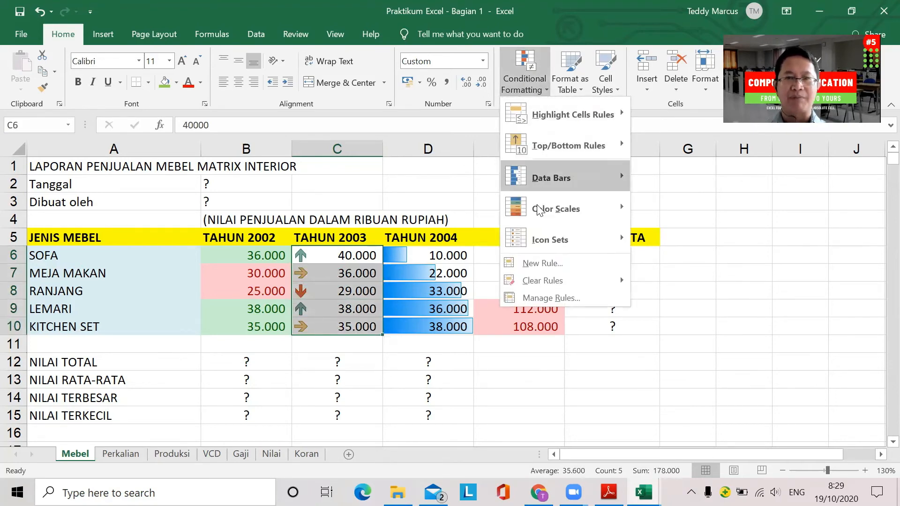
pyautogui.click(555, 297)
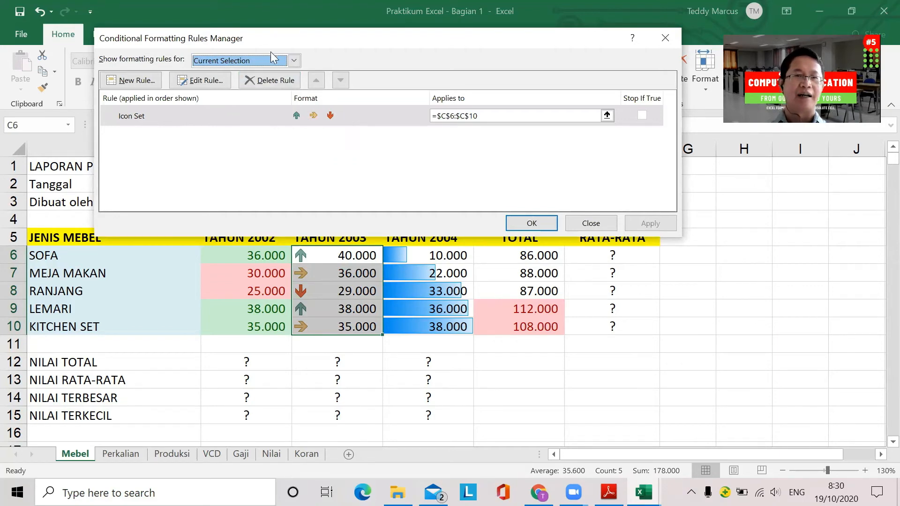
pyautogui.click(213, 82)
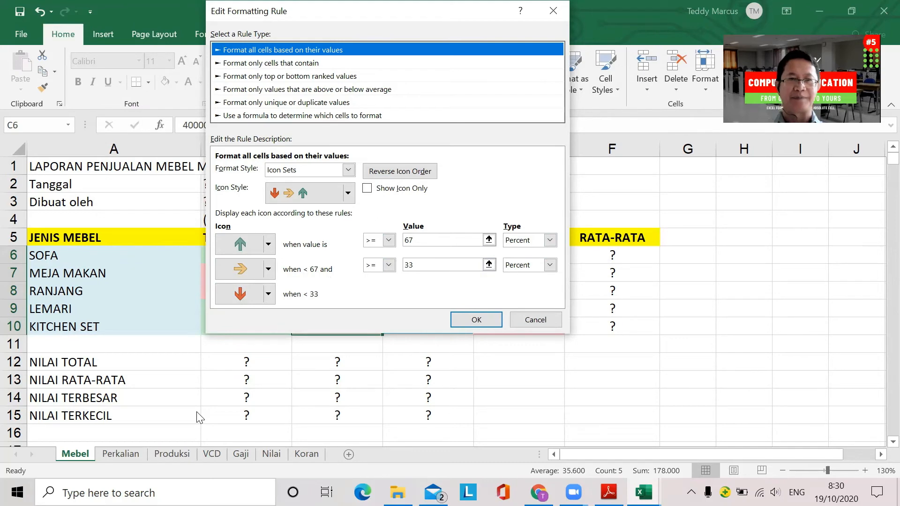
pyautogui.click(533, 320)
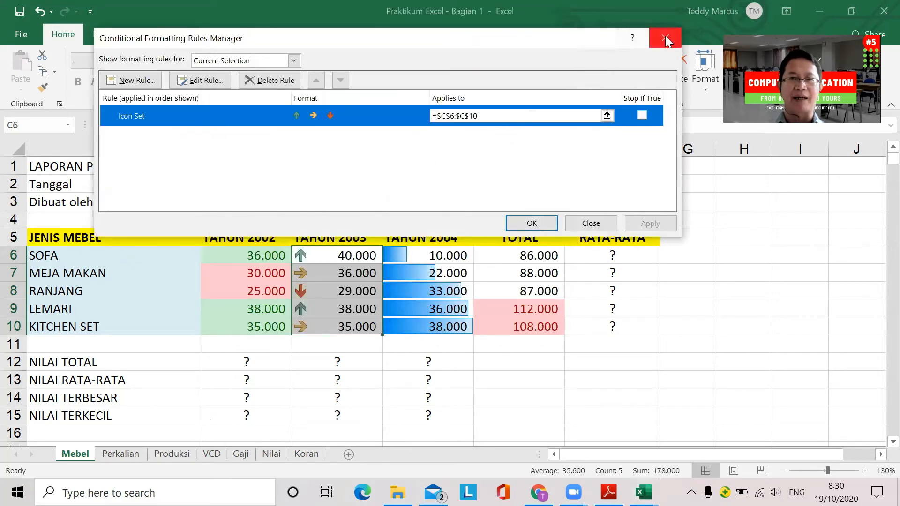
pyautogui.click(666, 40)
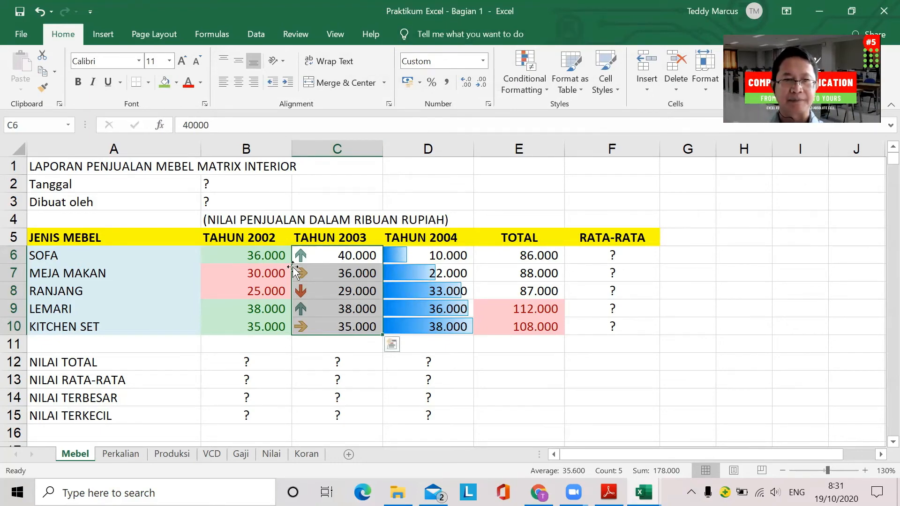
# View the exercise tables on the Perkalian and Produksi sheets.
pyautogui.click(122, 455)
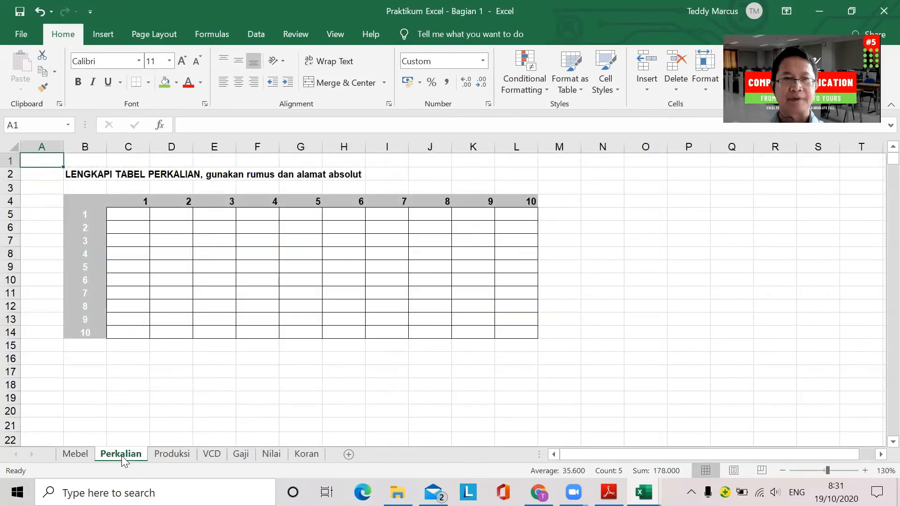
pyautogui.click(172, 455)
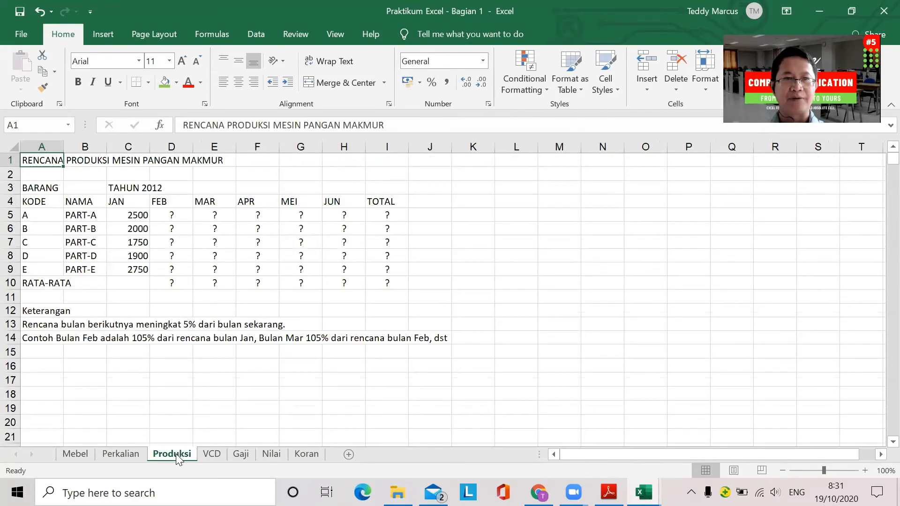
# View the exercise tables on the VCD, Gaji, Nilai and Koran sheets, then return to the VCD sheet.
pyautogui.click(220, 458)
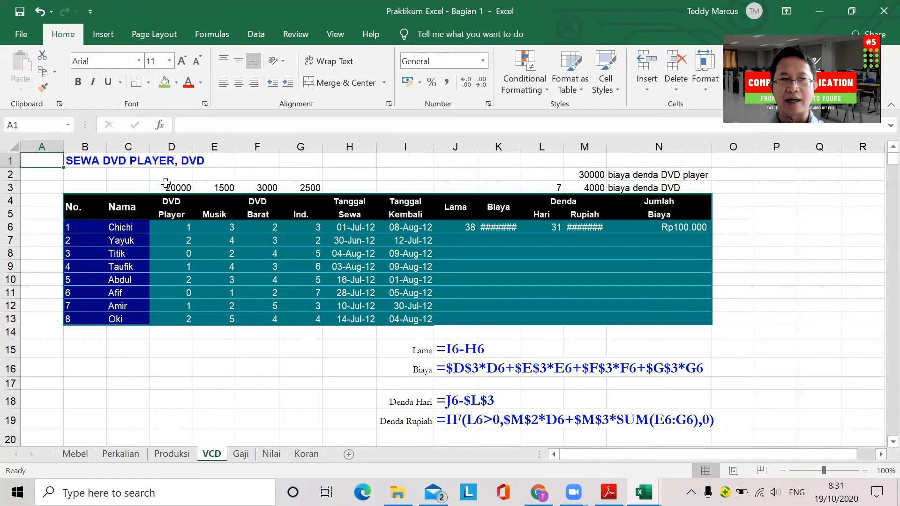
pyautogui.click(244, 459)
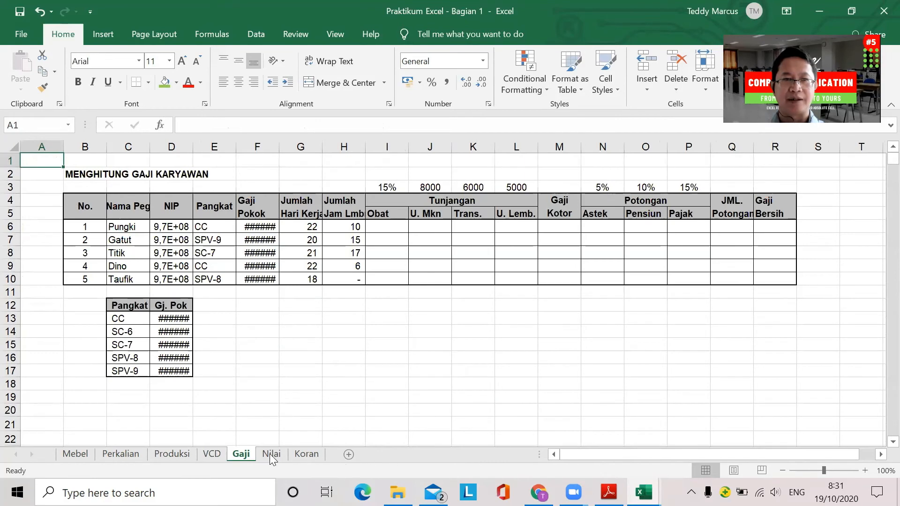
pyautogui.click(287, 458)
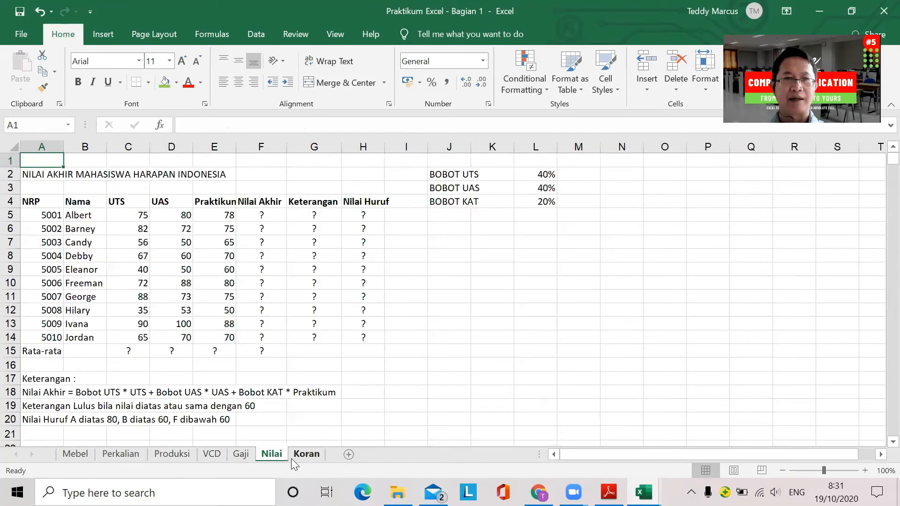
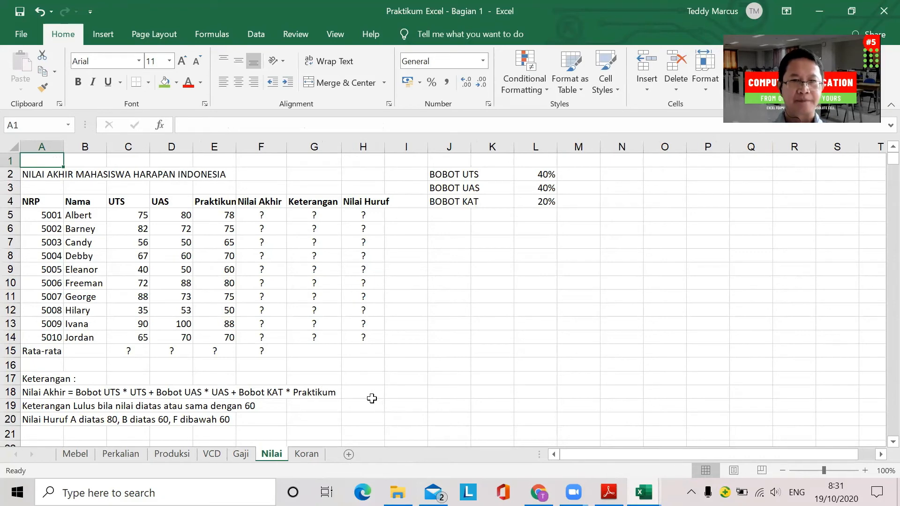
pyautogui.click(307, 454)
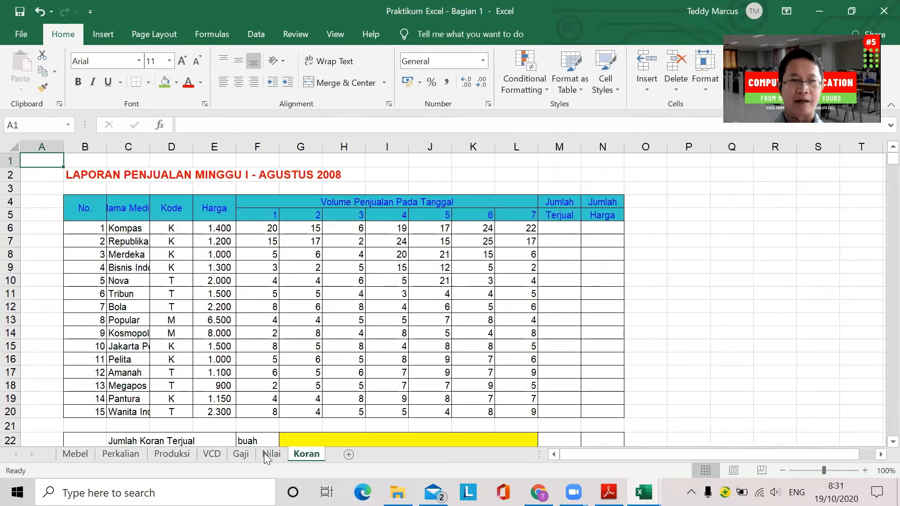
pyautogui.click(239, 455)
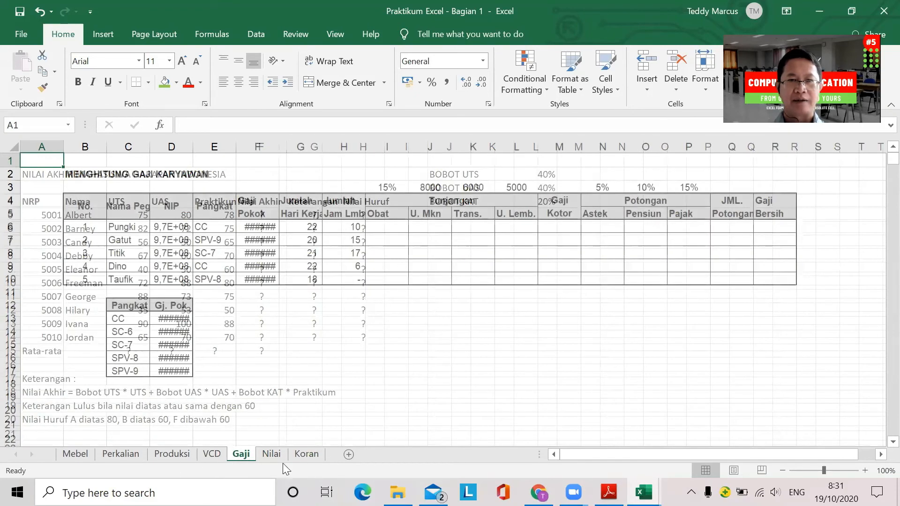
pyautogui.hotkey('ctrl', 'pageup')
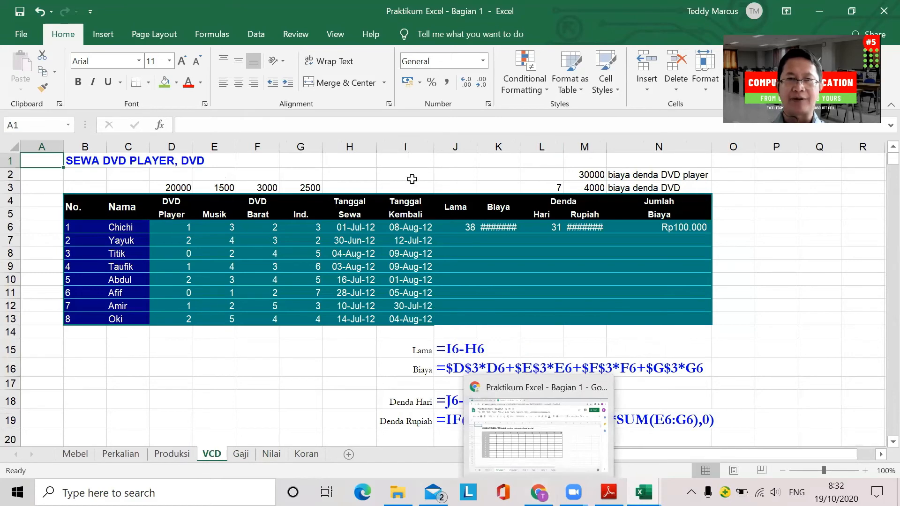
# Switch to the lab module PDF in Adobe Reader and examine exercise 1's Mebel worksheet on page 1.
pyautogui.moveTo(539, 492)
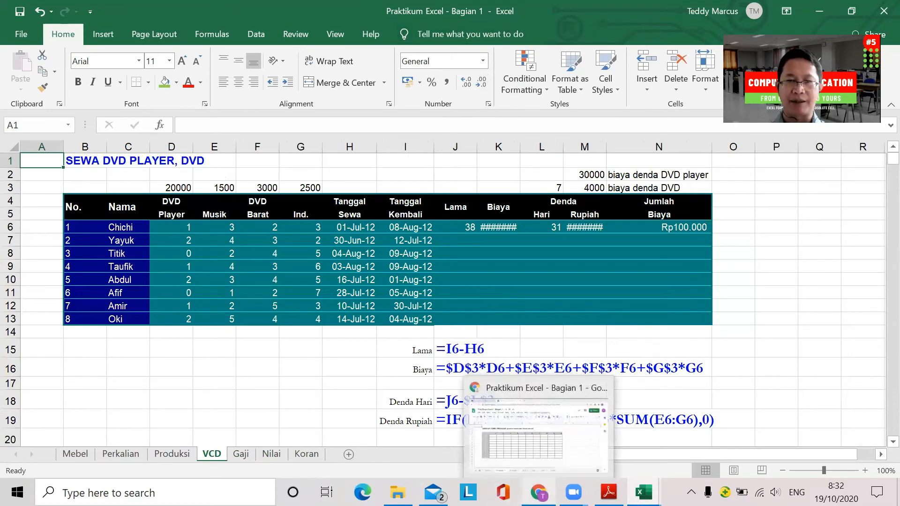
pyautogui.click(608, 492)
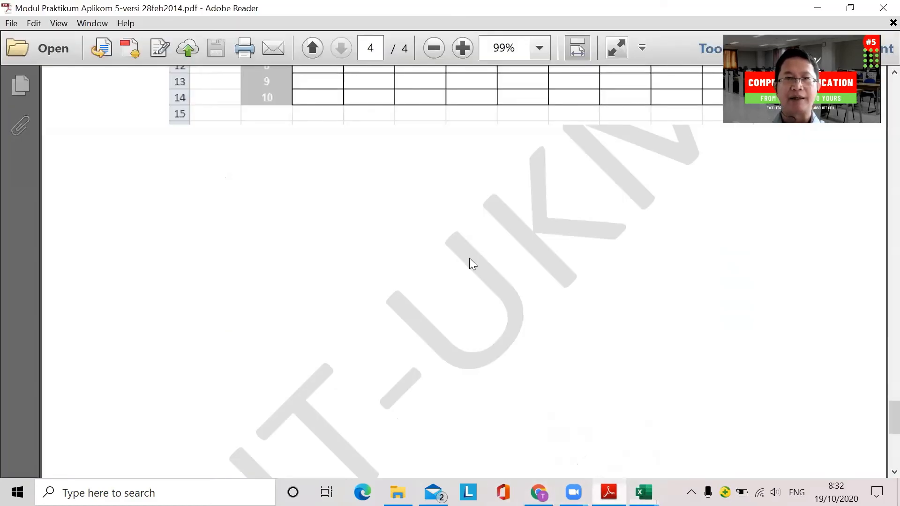
pyautogui.scroll(1, 878, 389)
pyautogui.moveTo(892, 408); pyautogui.dragTo(892, 96)
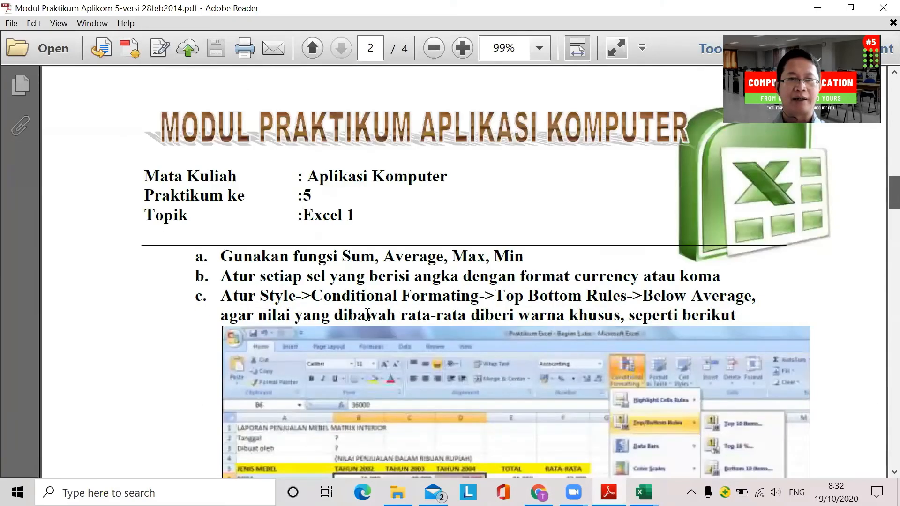
pyautogui.scroll(3, 368, 315)
pyautogui.scroll(-3, 368, 315)
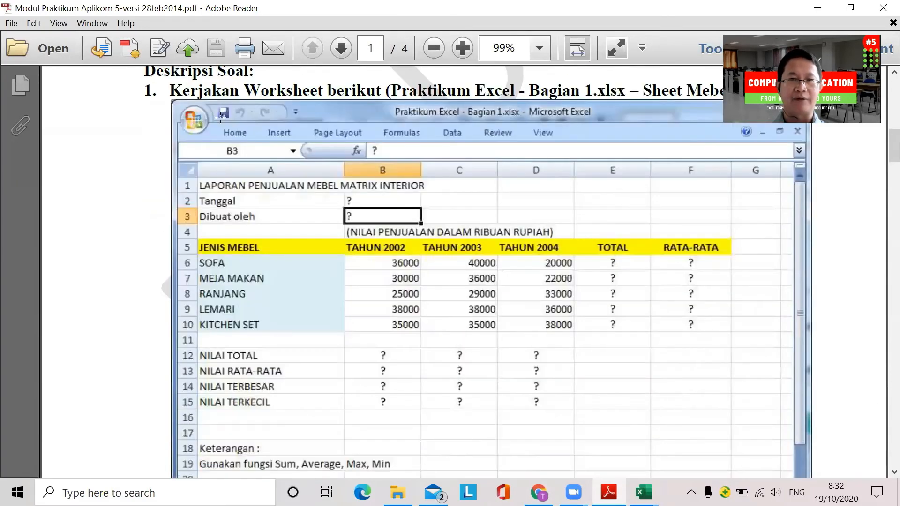
pyautogui.scroll(-2, 252, 214)
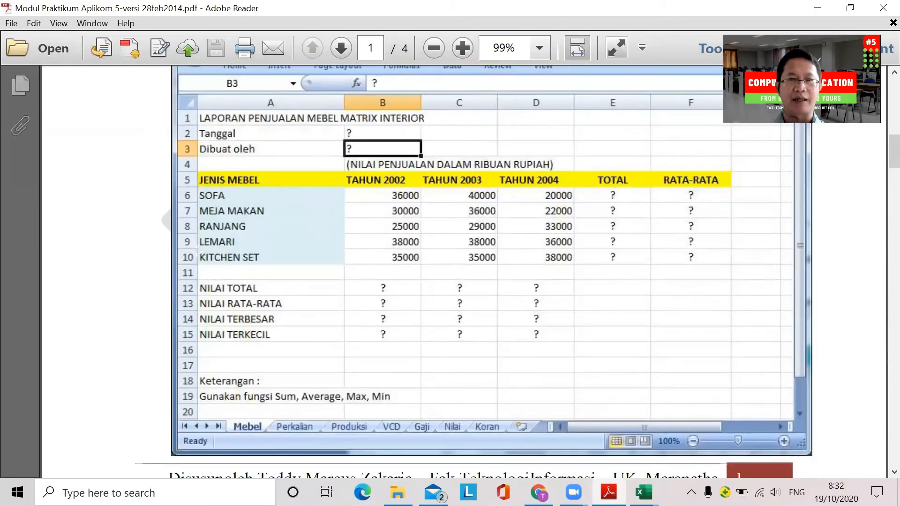
# Examine exercise 1's instructions a to e on page 2, covering functions, number formats and conditional formatting.
pyautogui.scroll(-13, 198, 250)
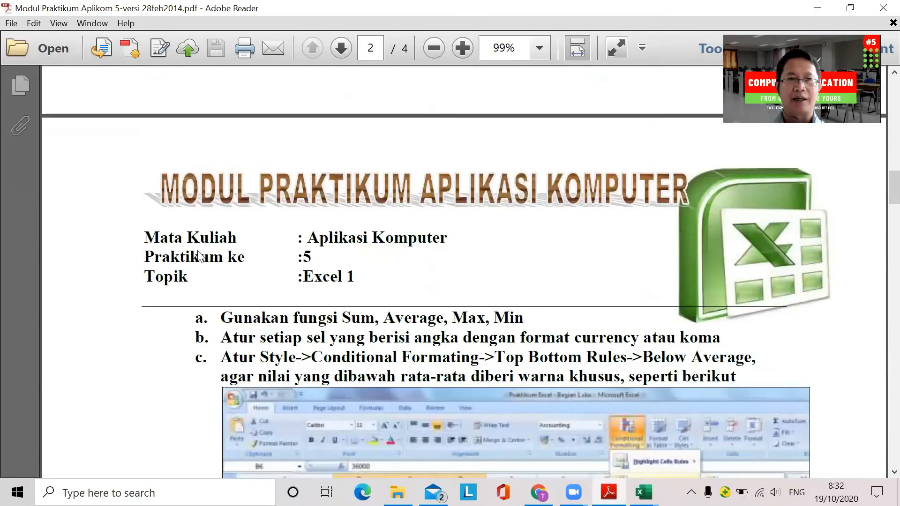
pyautogui.scroll(-3, 198, 251)
pyautogui.scroll(-2, 344, 337)
pyautogui.scroll(-1, 344, 338)
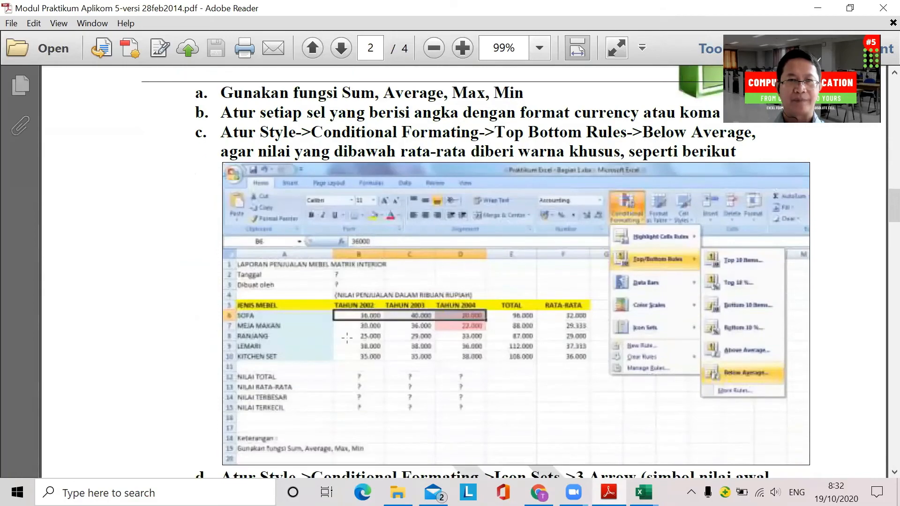
pyautogui.scroll(15, 501, 354)
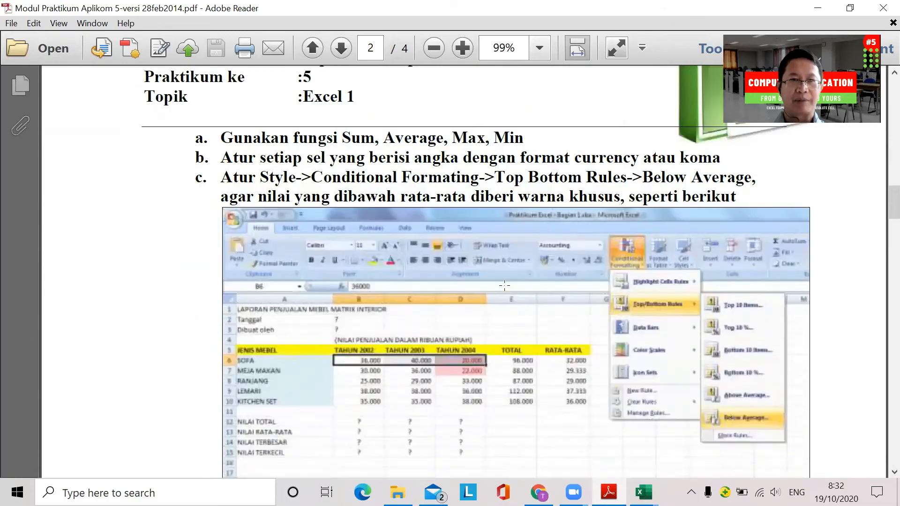
pyautogui.scroll(10, 483, 218)
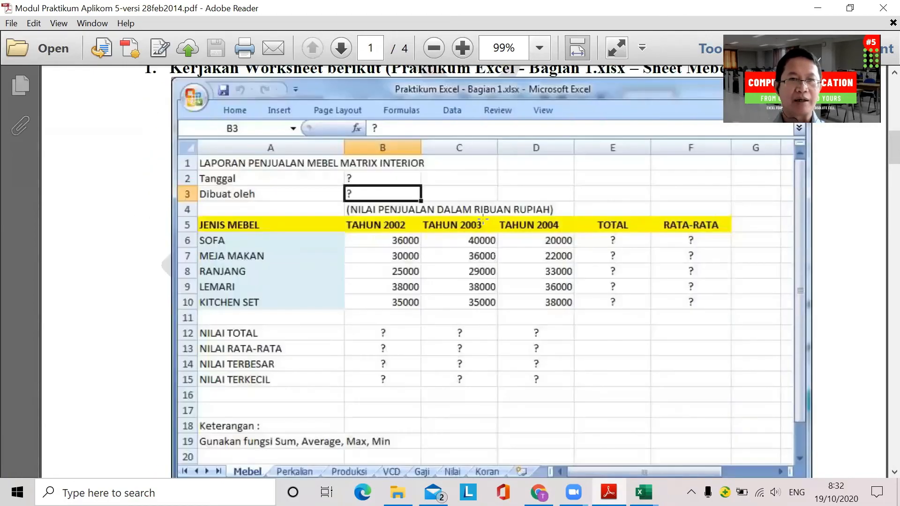
pyautogui.scroll(-20, 483, 218)
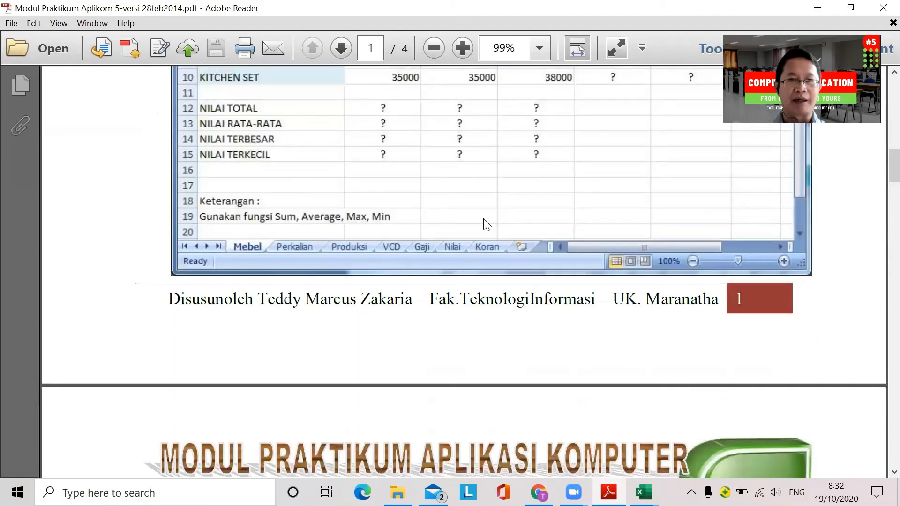
pyautogui.scroll(-12, 483, 218)
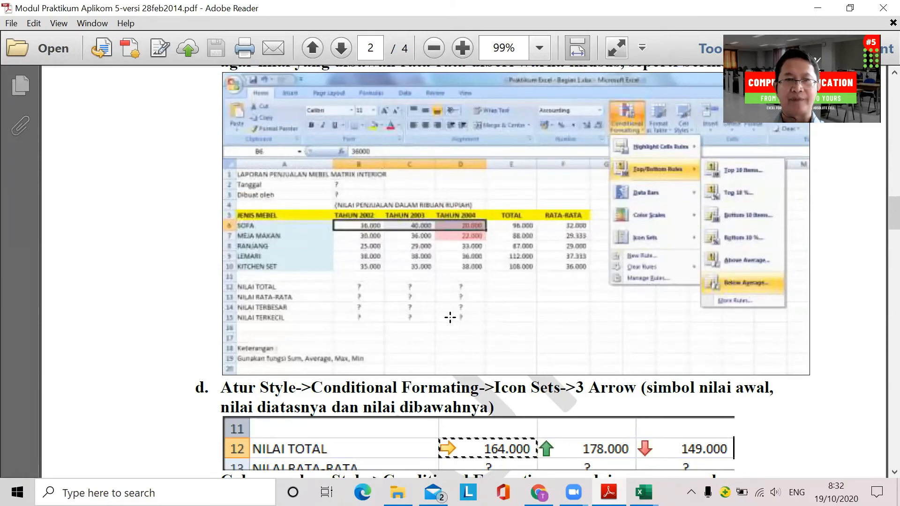
pyautogui.scroll(-4, 451, 319)
pyautogui.scroll(-1, 452, 323)
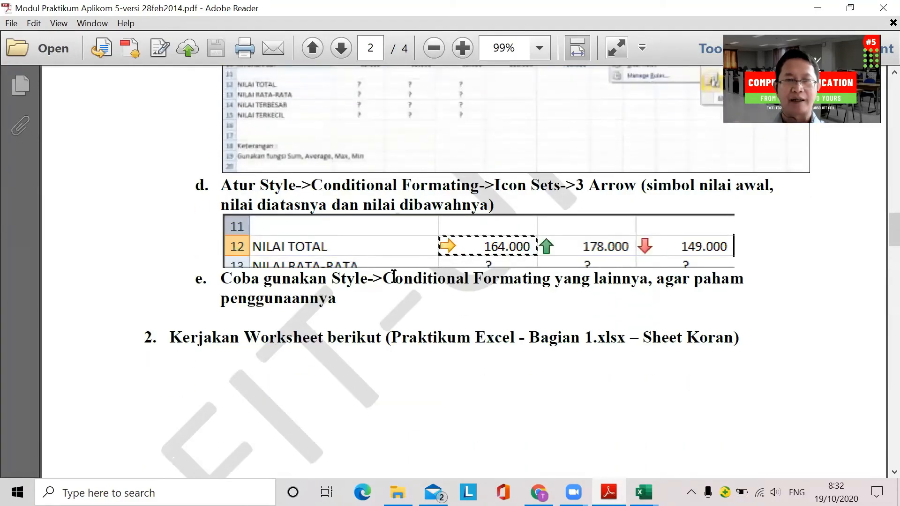
# Examine exercise 2 for the Koran sheet and exercise 3 for the VCD sheet in the module.
pyautogui.scroll(-4, 378, 275)
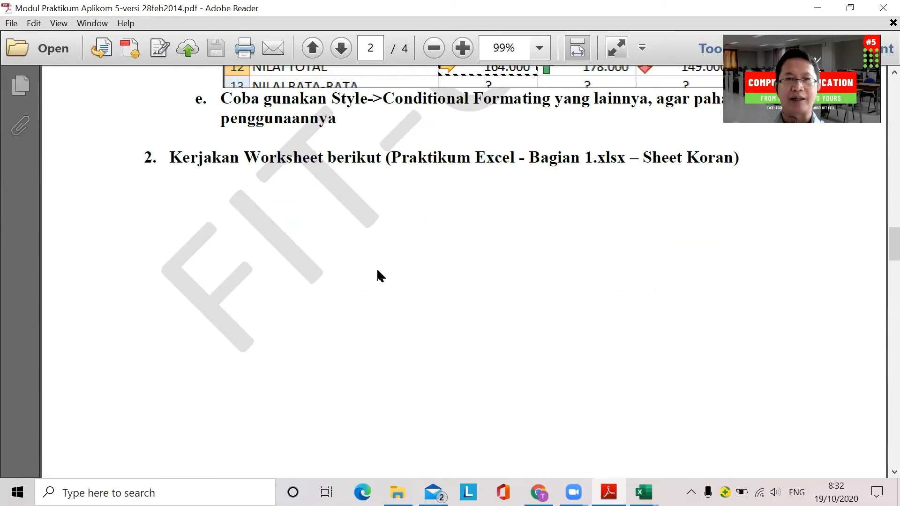
pyautogui.scroll(-4, 379, 274)
pyautogui.scroll(-8, 378, 274)
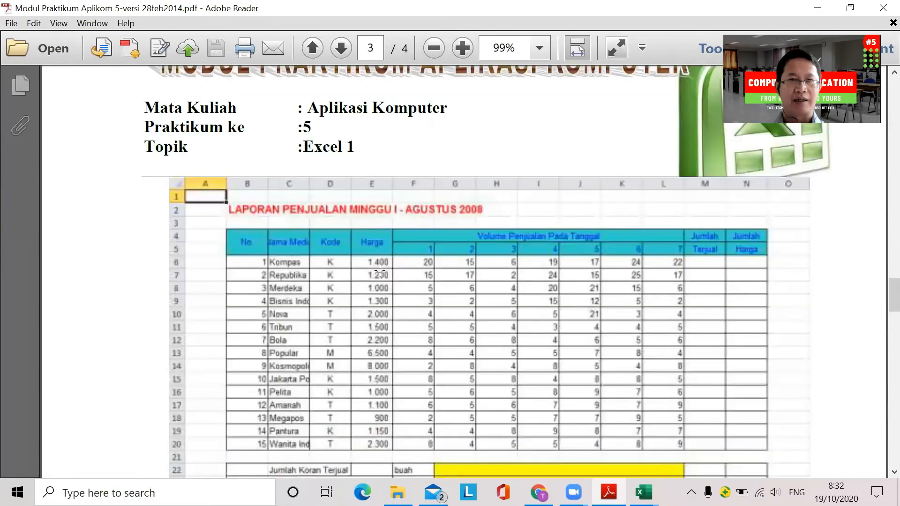
pyautogui.scroll(-2, 383, 272)
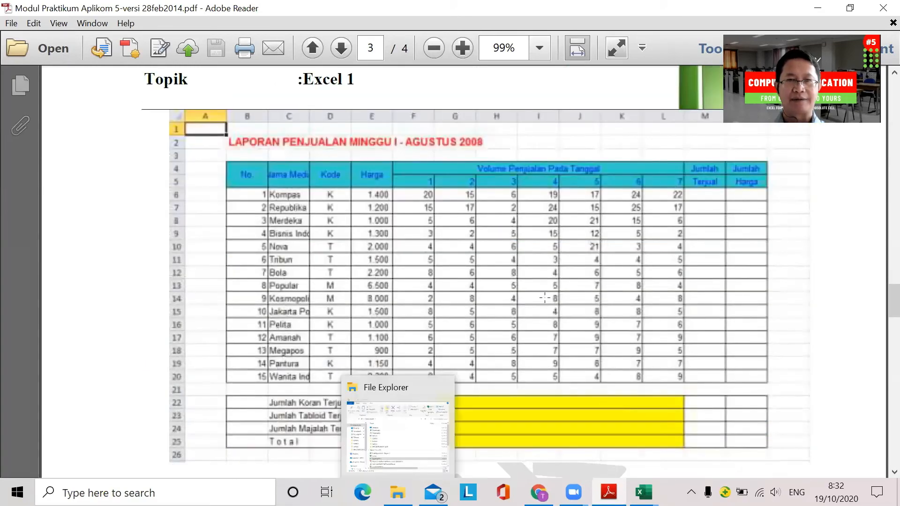
pyautogui.scroll(-3, 532, 332)
pyautogui.scroll(-8, 533, 332)
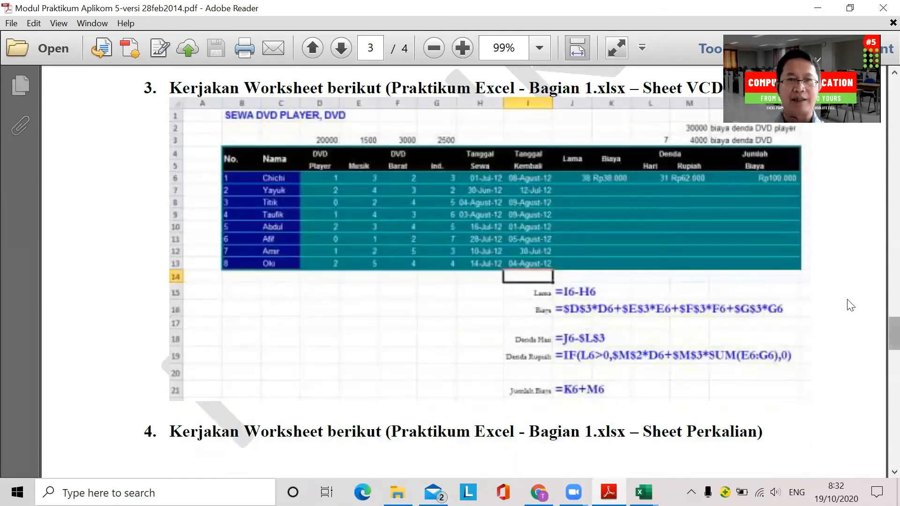
# Examine exercise 4, the Perkalian multiplication table using absolute addresses, through the end of the module.
pyautogui.scroll(-10, 678, 383)
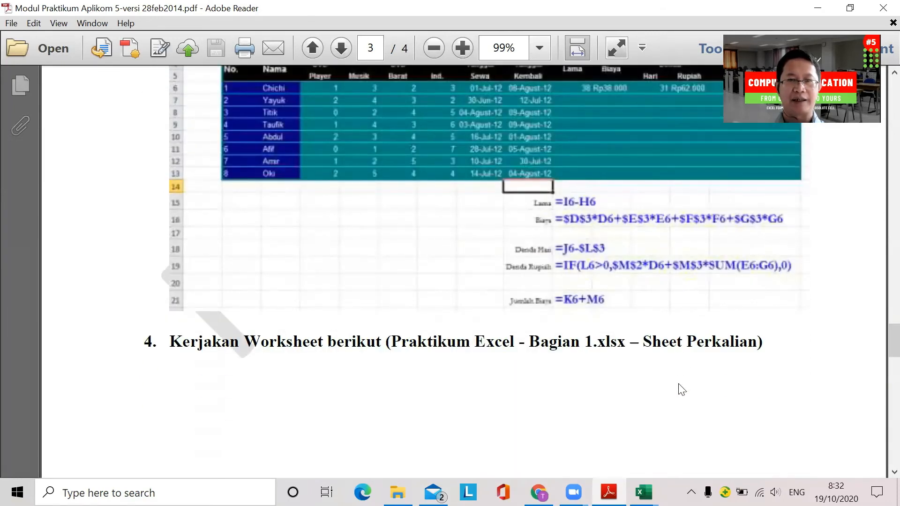
pyautogui.scroll(-5, 679, 384)
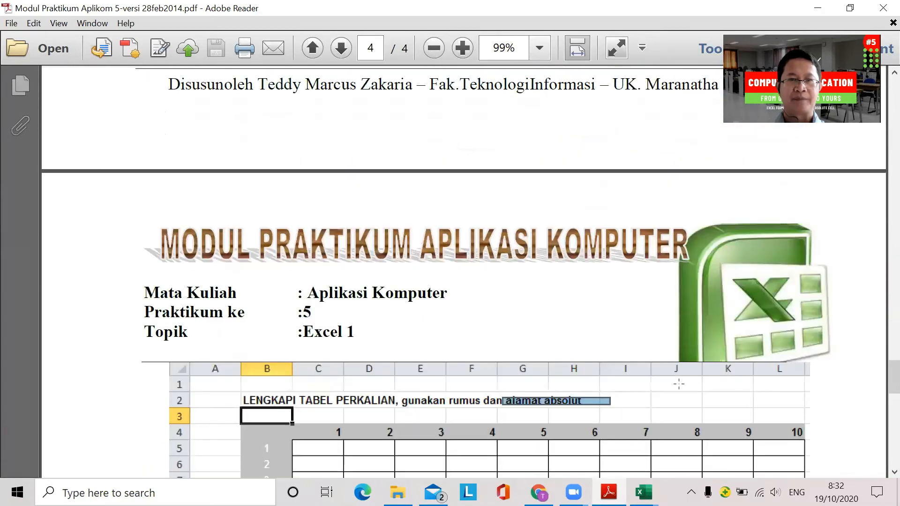
pyautogui.scroll(-5, 679, 383)
pyautogui.scroll(-1, 679, 384)
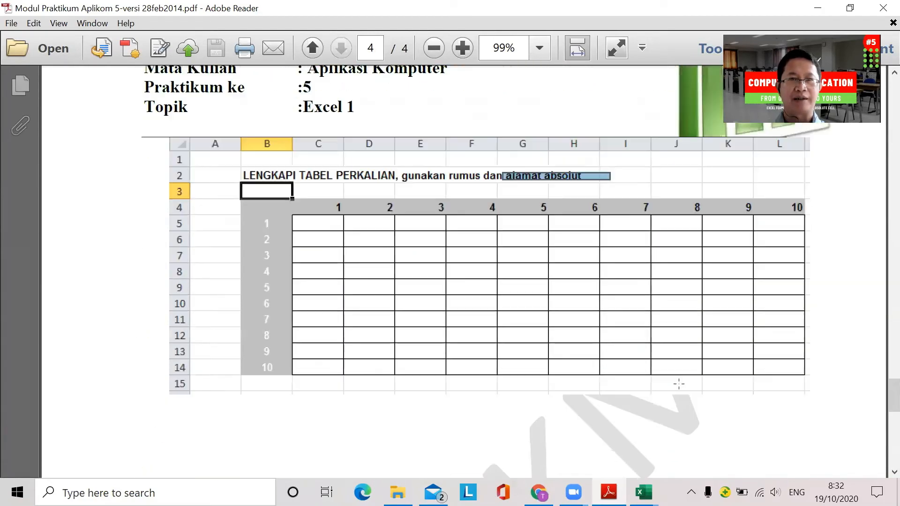
pyautogui.scroll(-3, 679, 383)
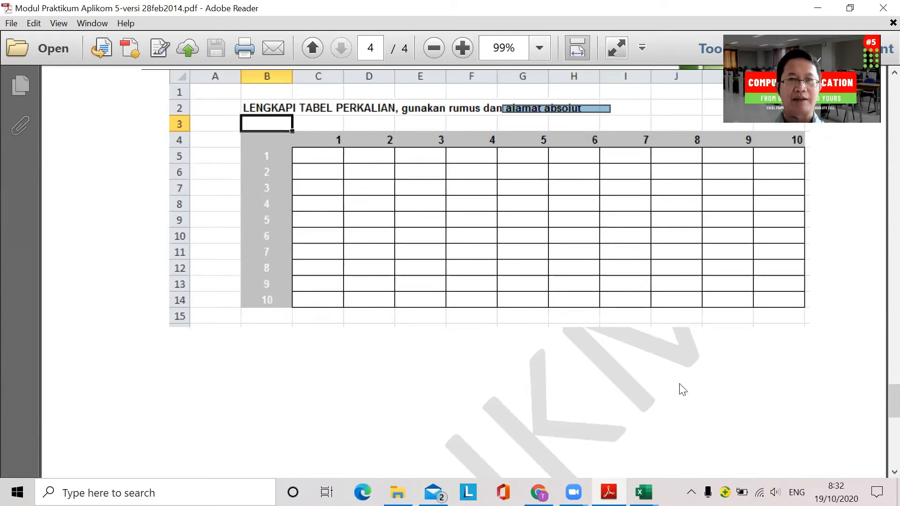
pyautogui.scroll(2, 678, 384)
pyautogui.scroll(-10, 610, 368)
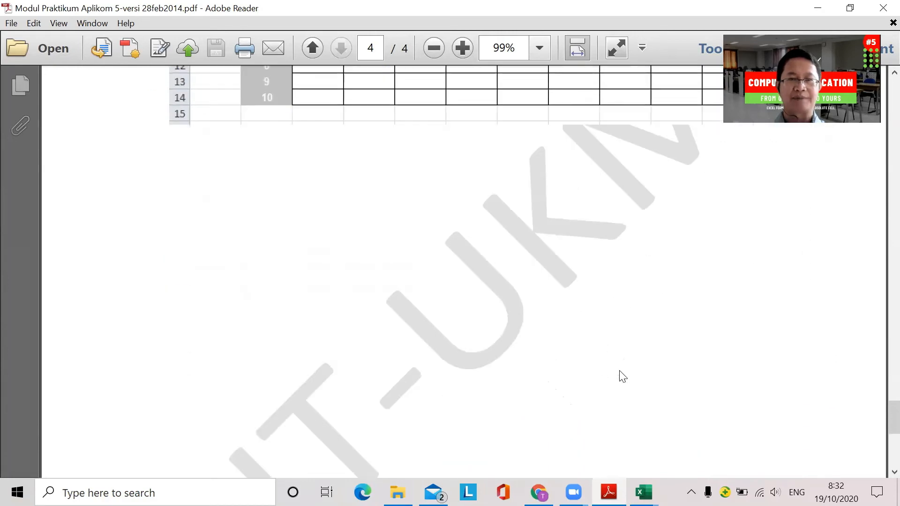
# Go back to page 3 and review the Koran sales table and the VCD rental formulas.
pyautogui.scroll(15, 627, 366)
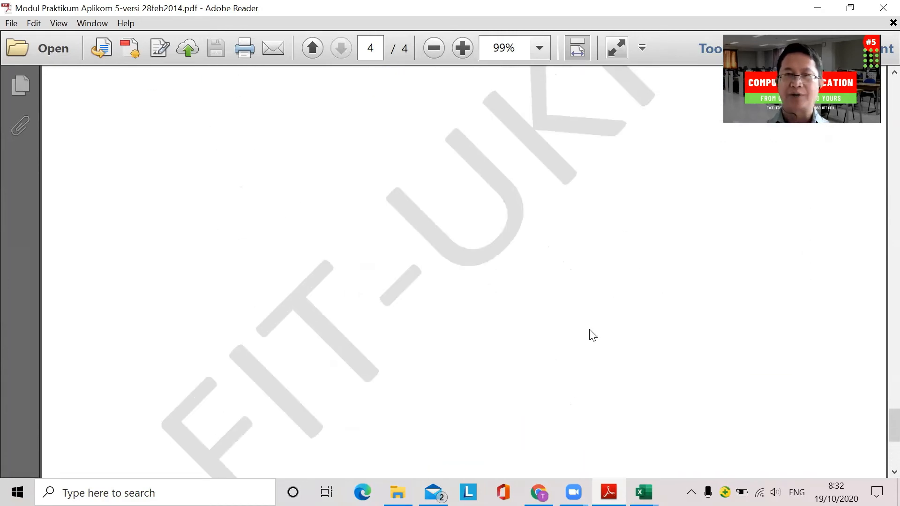
pyautogui.scroll(10, 586, 318)
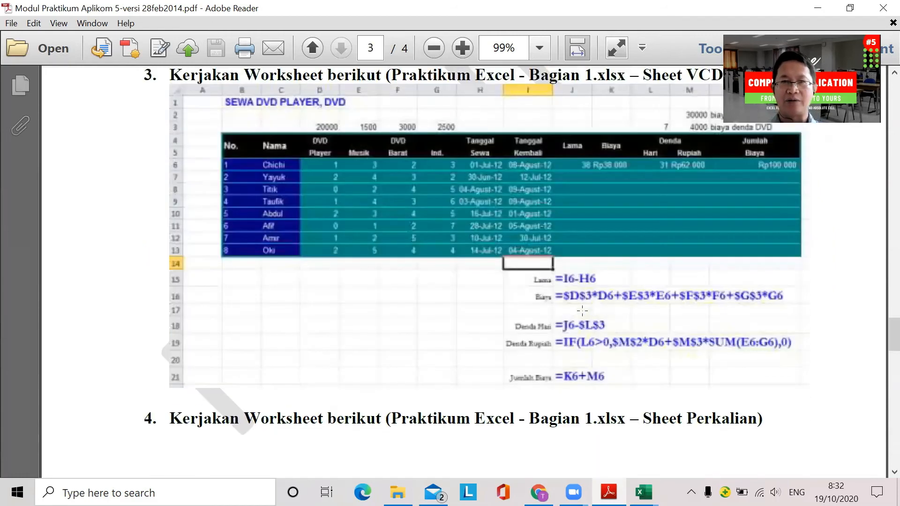
pyautogui.scroll(8, 582, 310)
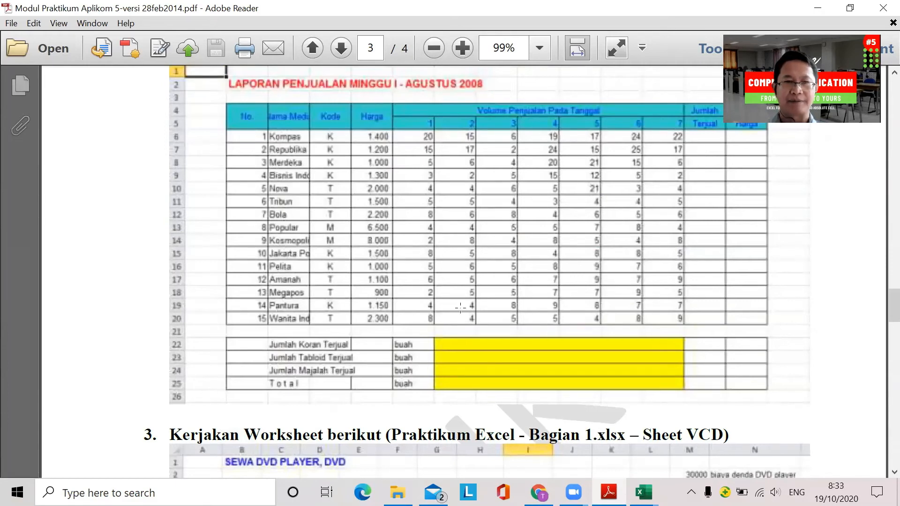
pyautogui.scroll(-2, 460, 308)
pyautogui.scroll(-1, 461, 332)
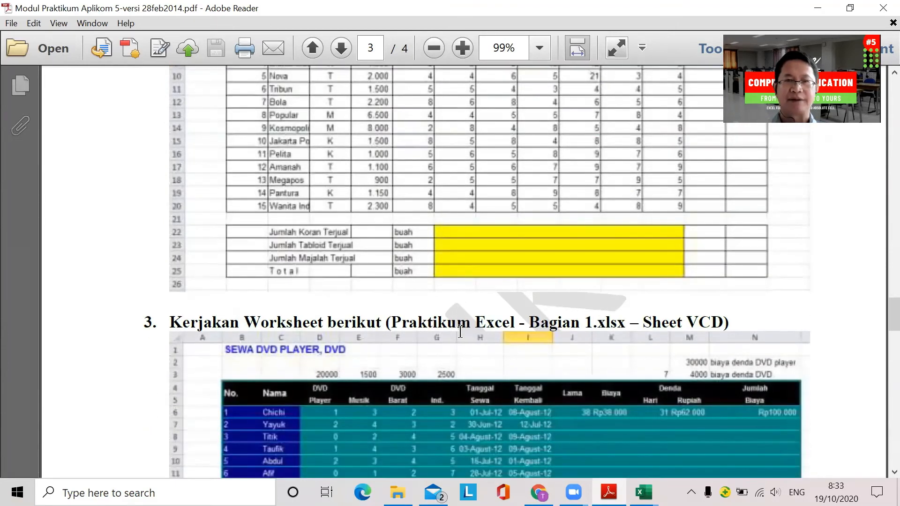
pyautogui.scroll(-4, 461, 332)
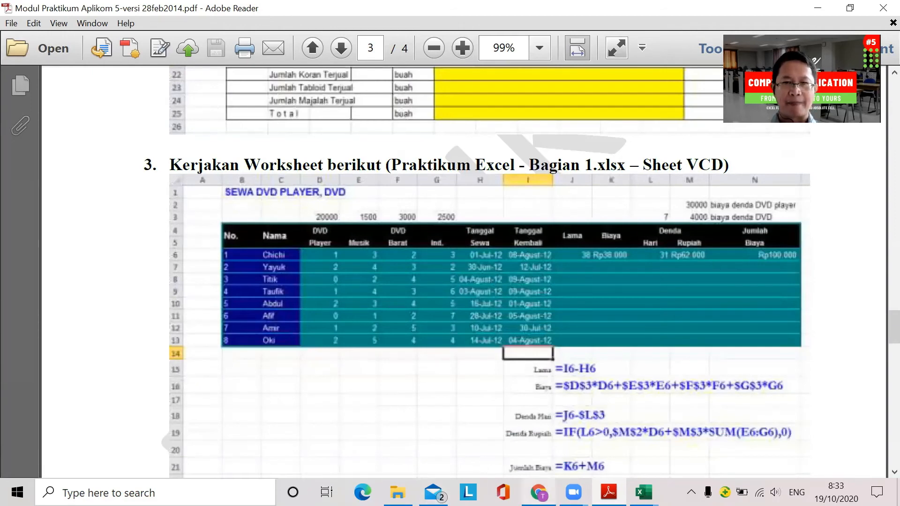
# Switch to the Praktikum Excel - Bagian 1 spreadsheet in Google Sheets.
pyautogui.moveTo(538, 492)
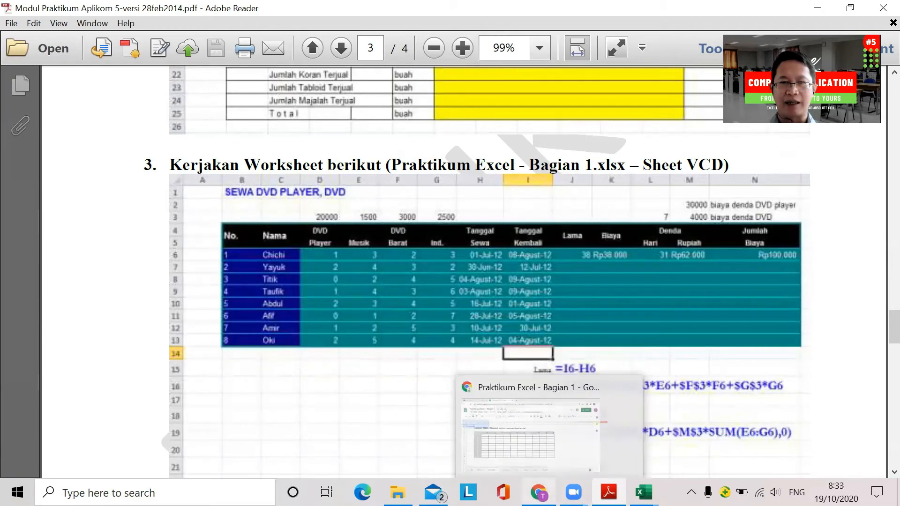
pyautogui.click(539, 426)
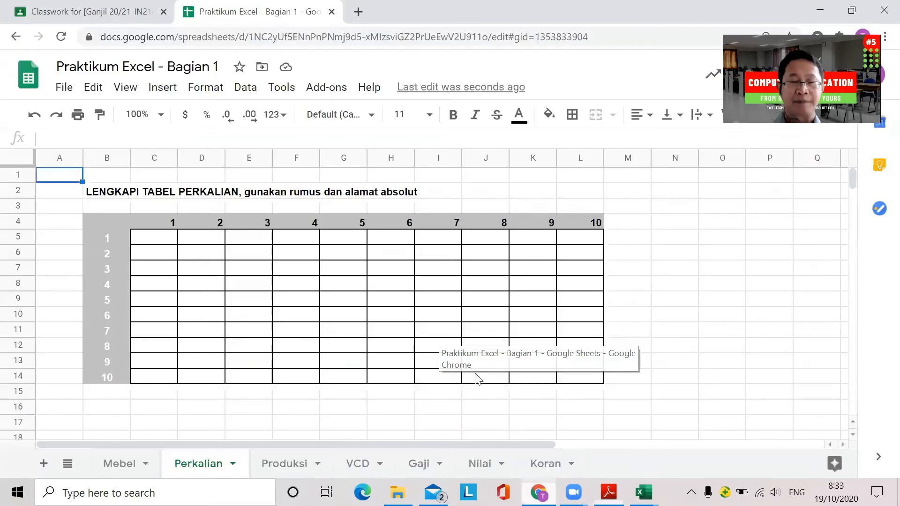
# Open the Nilai sheet and review the notes below the table on Nilai Akhir, Keterangan and Nilai Huruf.
pyautogui.click(477, 462)
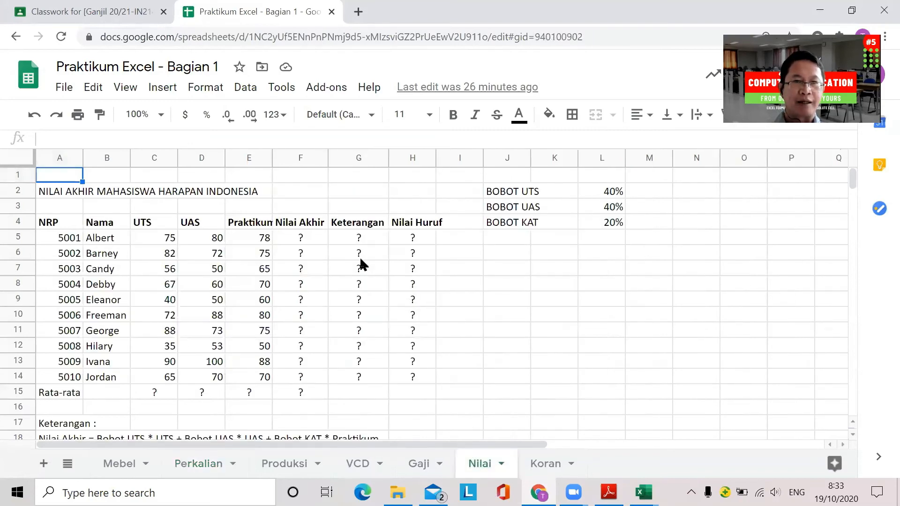
pyautogui.click(295, 240)
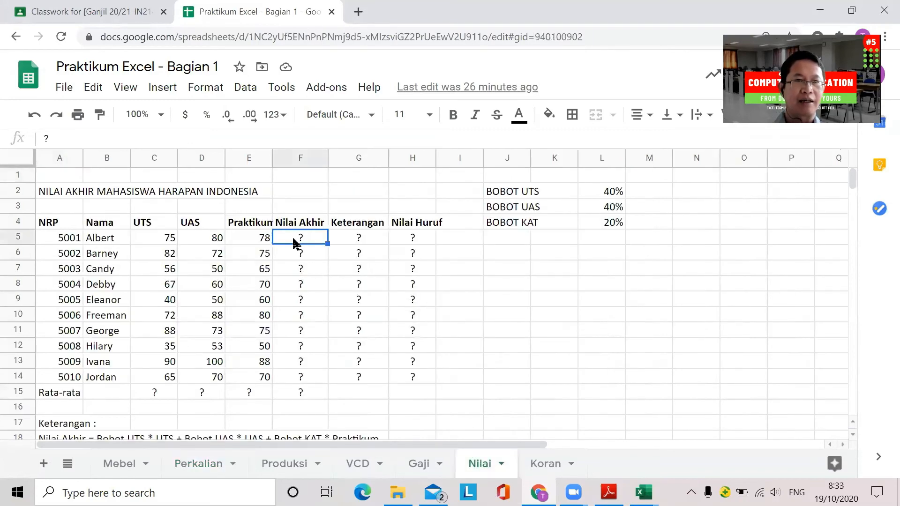
pyautogui.scroll(-3, 288, 296)
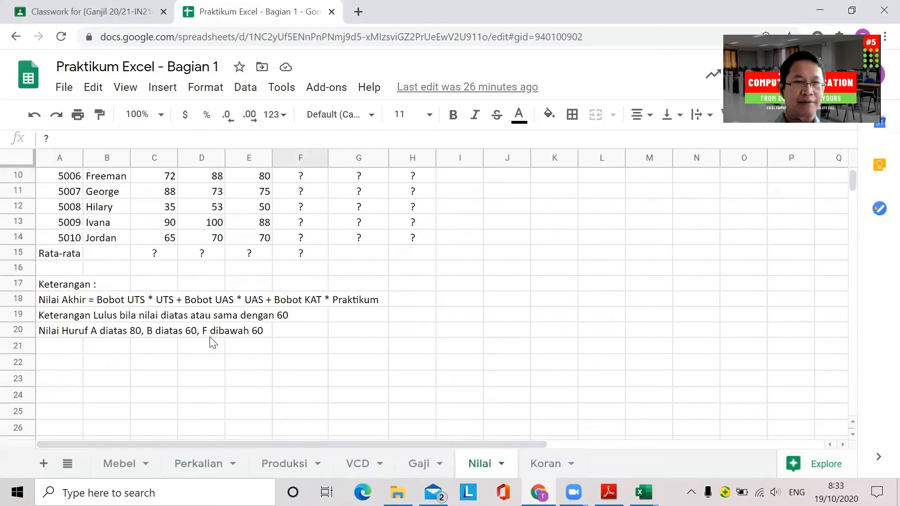
pyautogui.scroll(2, 213, 354)
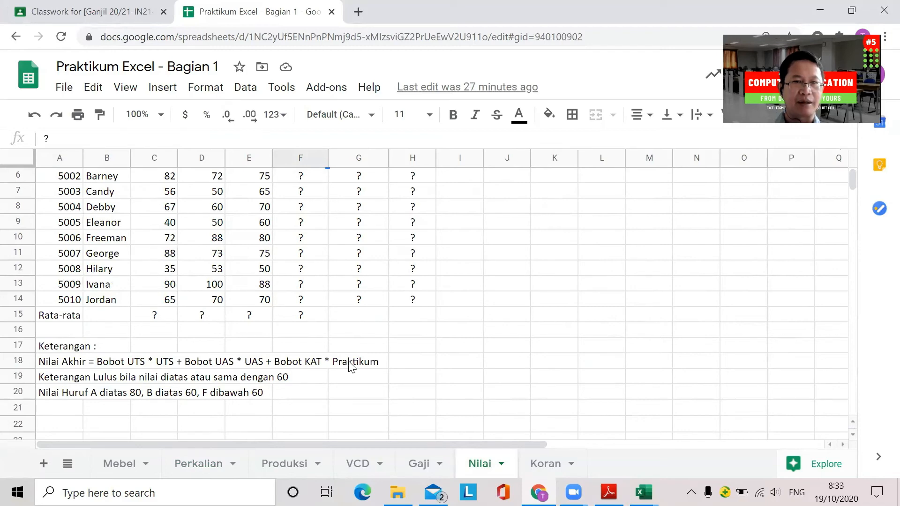
pyautogui.scroll(2, 352, 368)
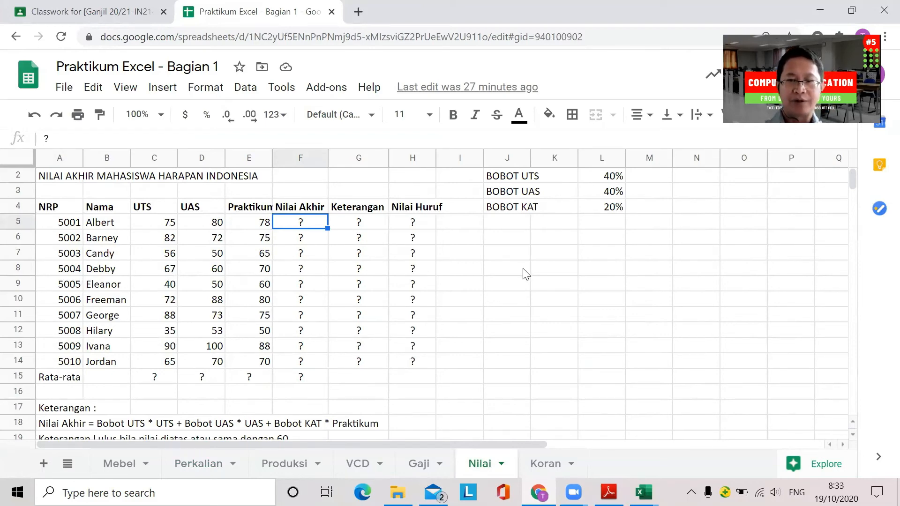
# Start the Nilai Akhir formula in F5 with the UTS score times its absolute weight, =C5*$L$2.
pyautogui.write('=')
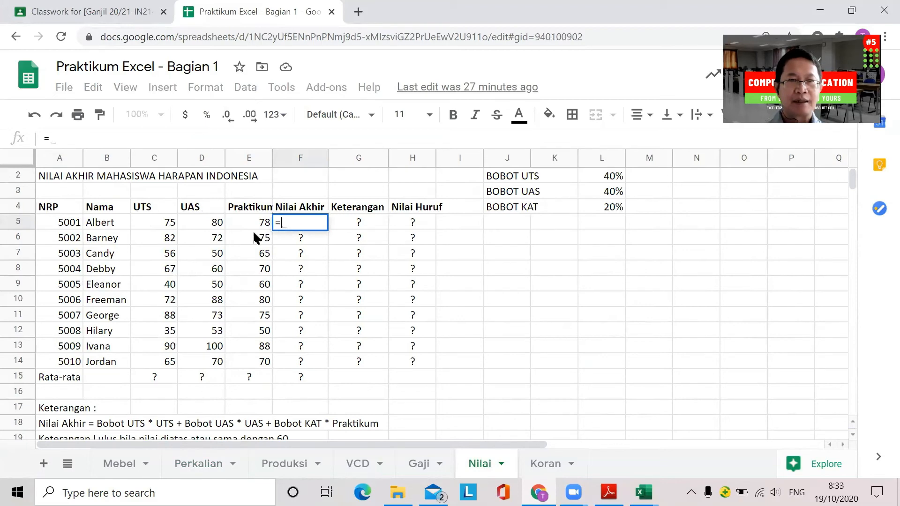
pyautogui.click(161, 224)
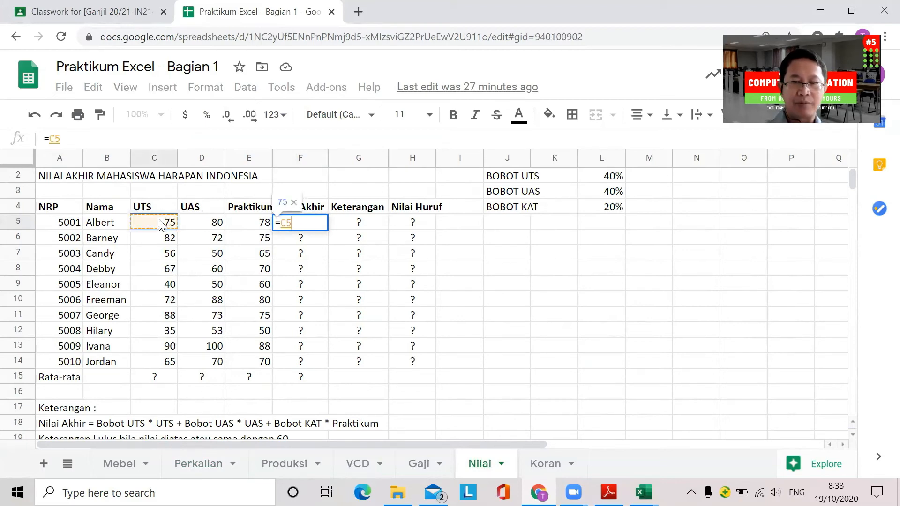
pyautogui.write('*')
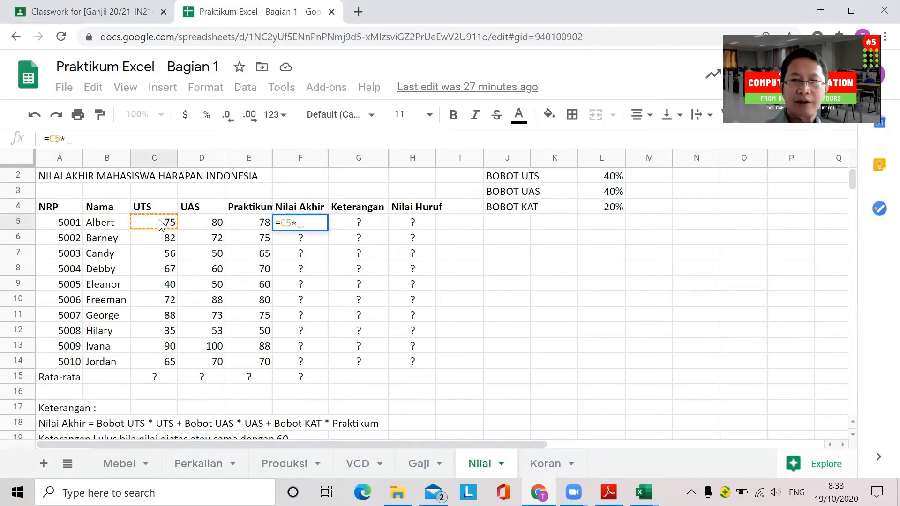
pyautogui.click(612, 179)
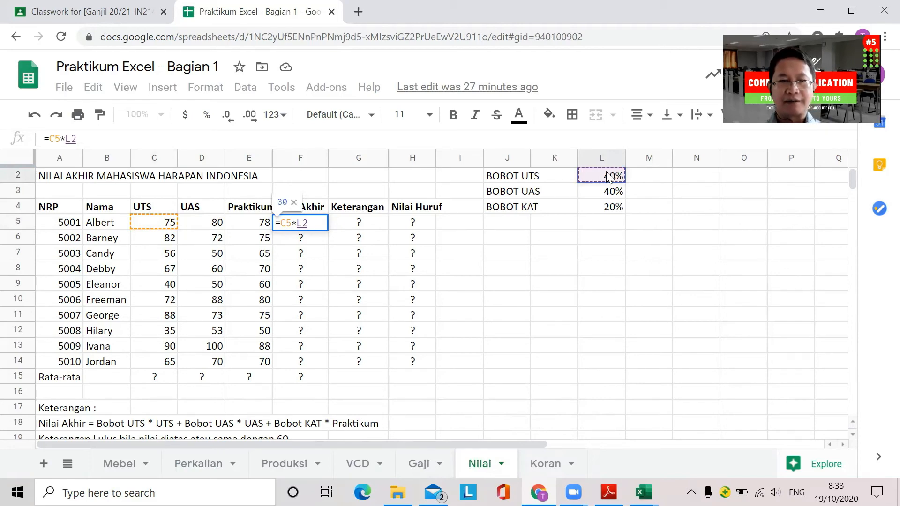
pyautogui.press('F4')
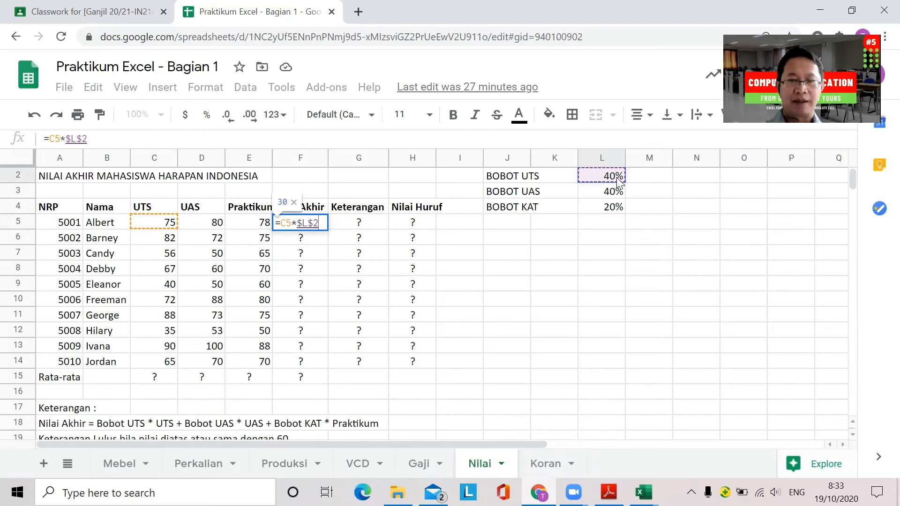
# Extend the F5 formula by adding the UAS score times its absolute weight, D5*$L$3.
pyautogui.write('+')
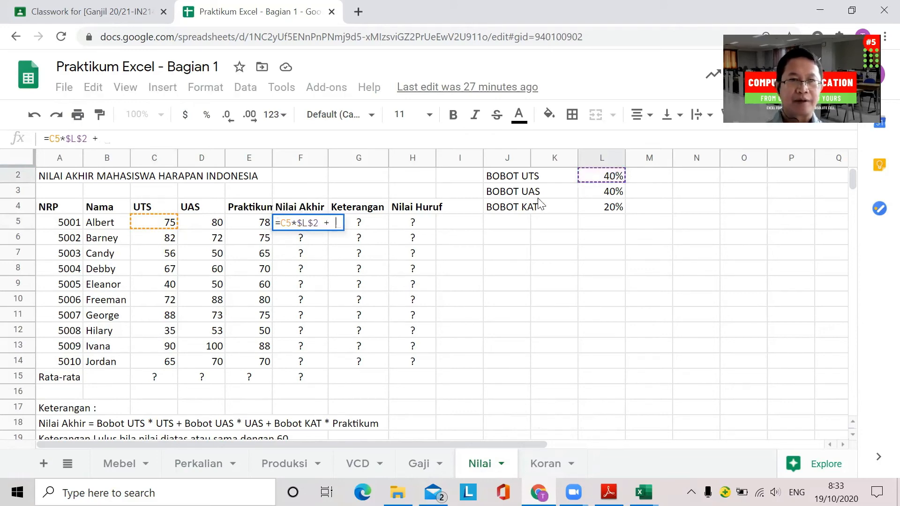
pyautogui.click(211, 226)
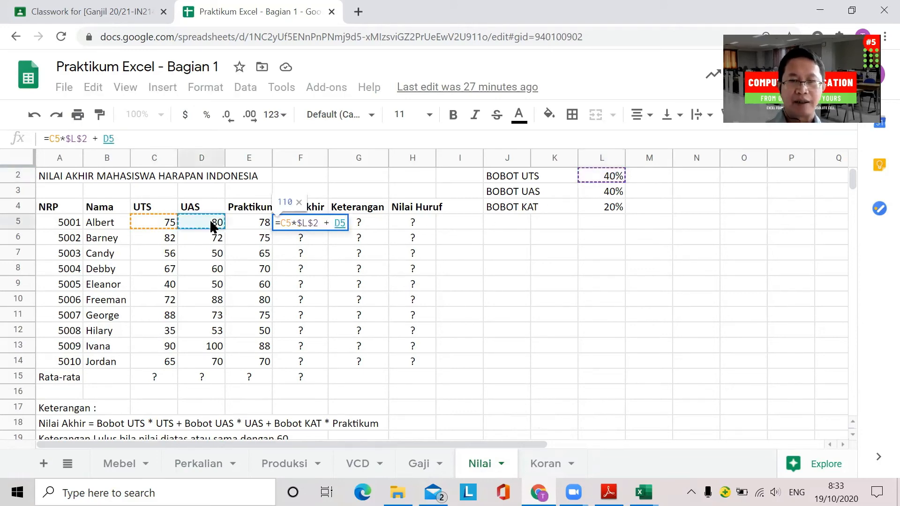
pyautogui.write('*')
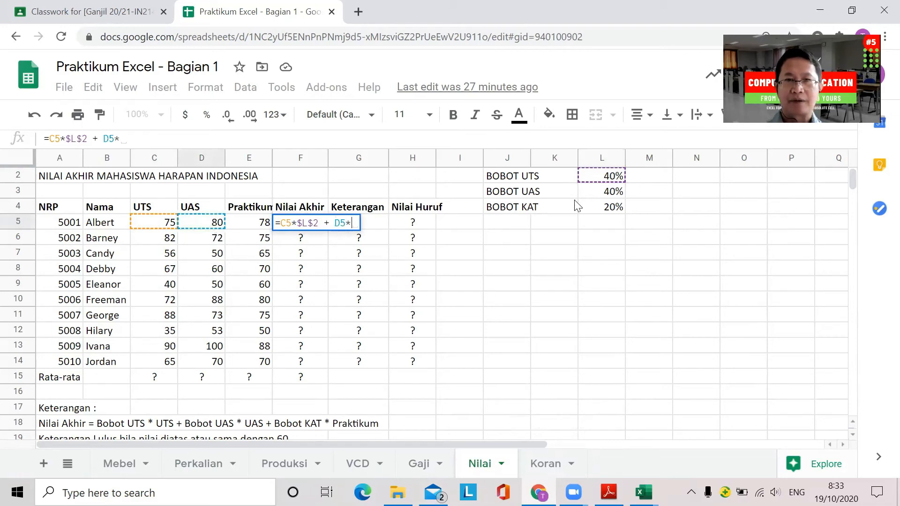
pyautogui.click(608, 196)
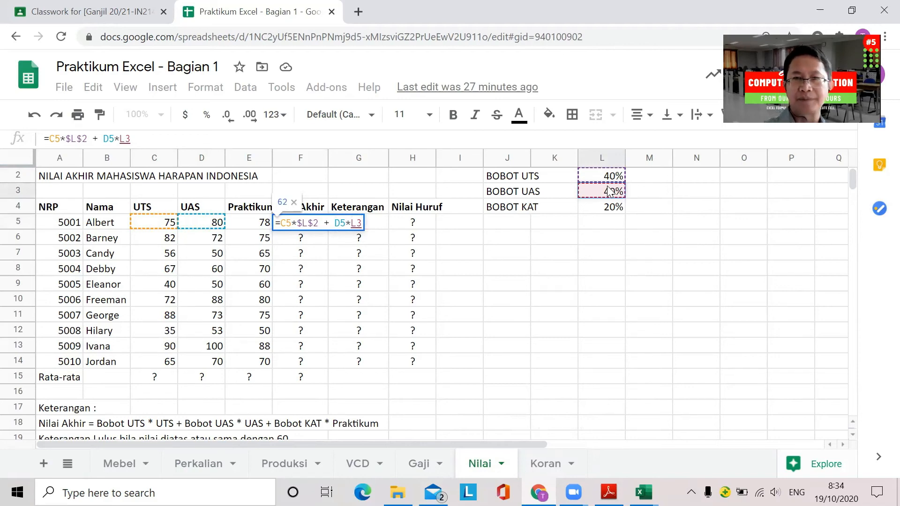
pyautogui.press('F4')
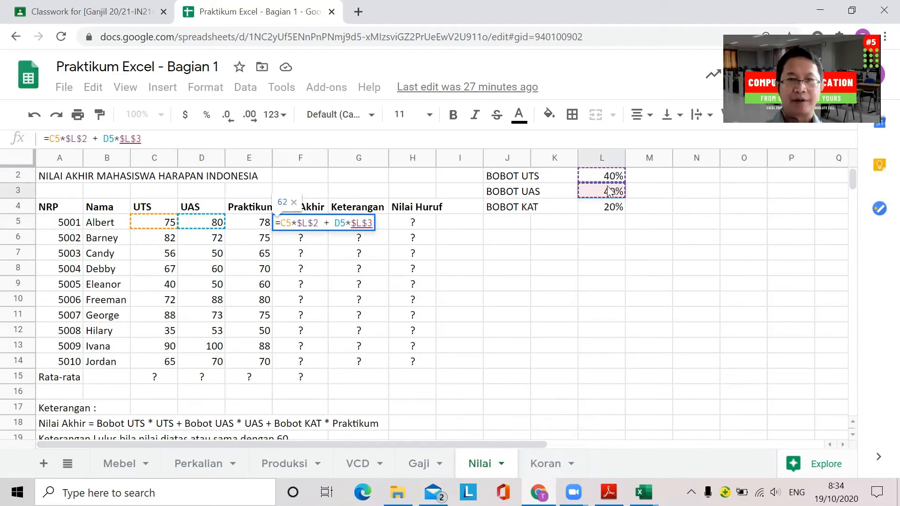
# Complete the F5 formula by adding the Praktikum score times the absolute KAT weight, E5*$L$4.
pyautogui.write('+')
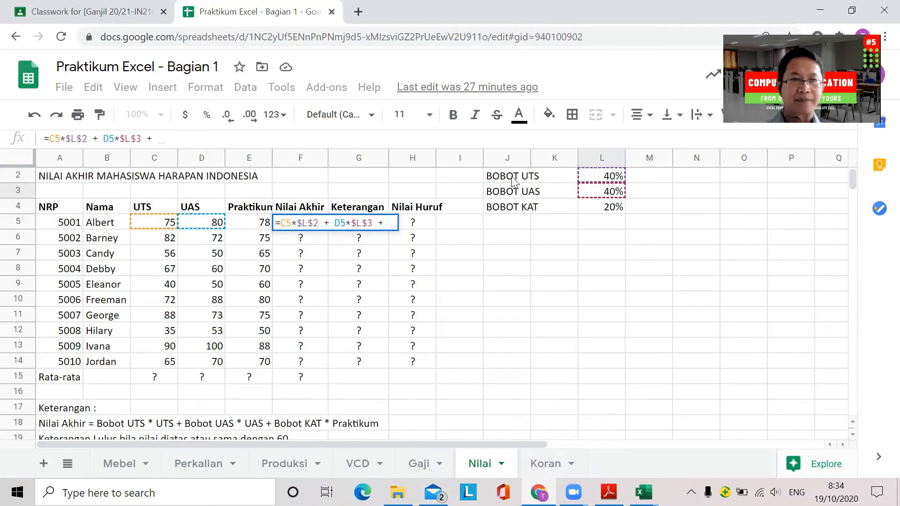
pyautogui.click(257, 222)
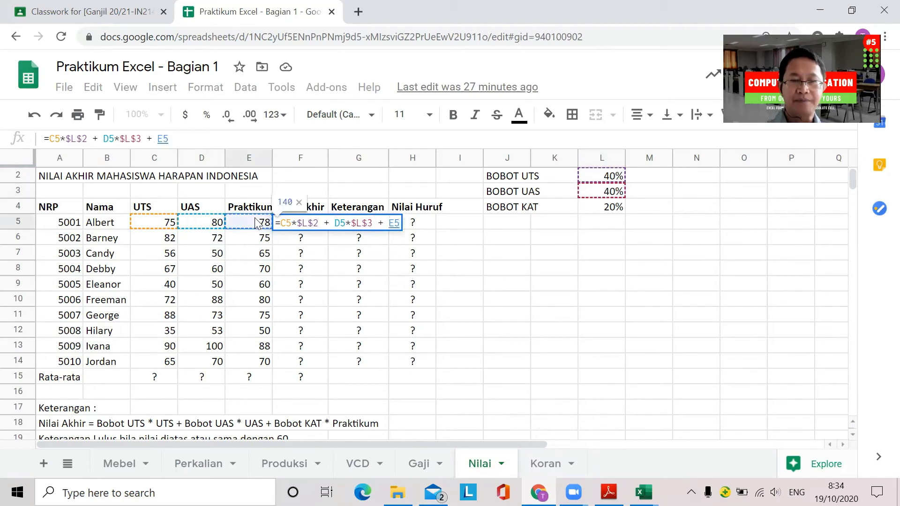
pyautogui.write('*')
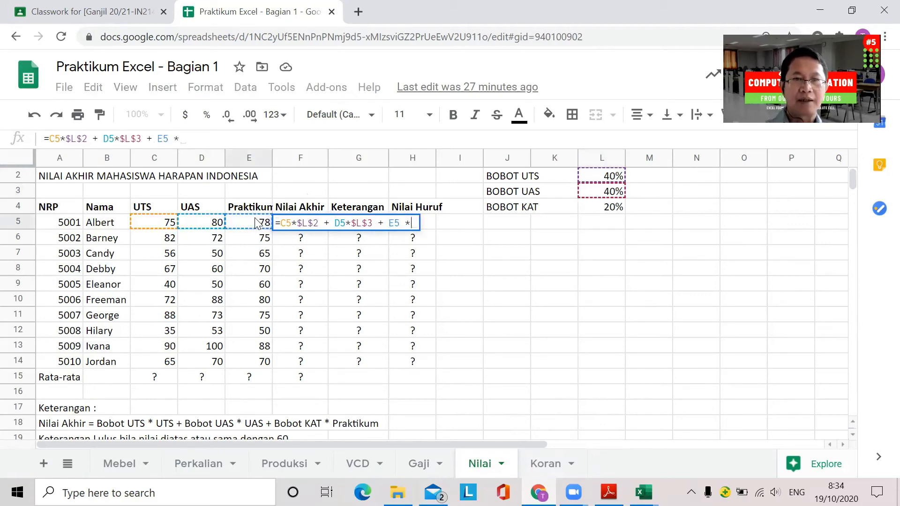
pyautogui.click(596, 209)
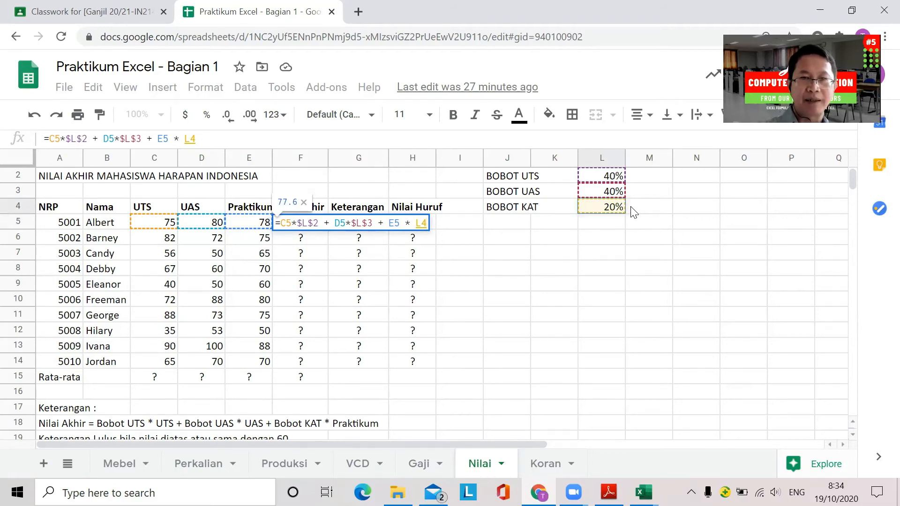
pyautogui.press('F4')
pyautogui.press('Return')
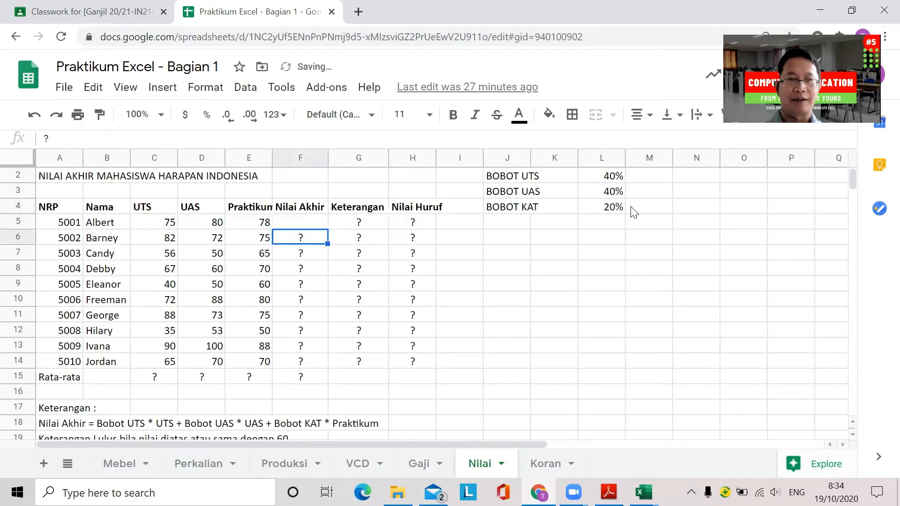
# Fill the Nilai Akhir formula from F5 down to F14 and look over the column.
pyautogui.click(297, 221)
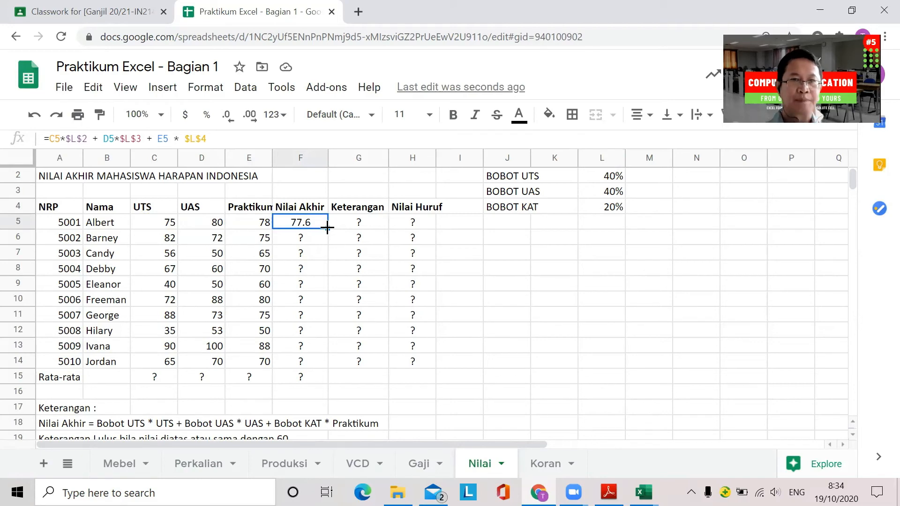
pyautogui.moveTo(327, 228); pyautogui.dragTo(327, 370)
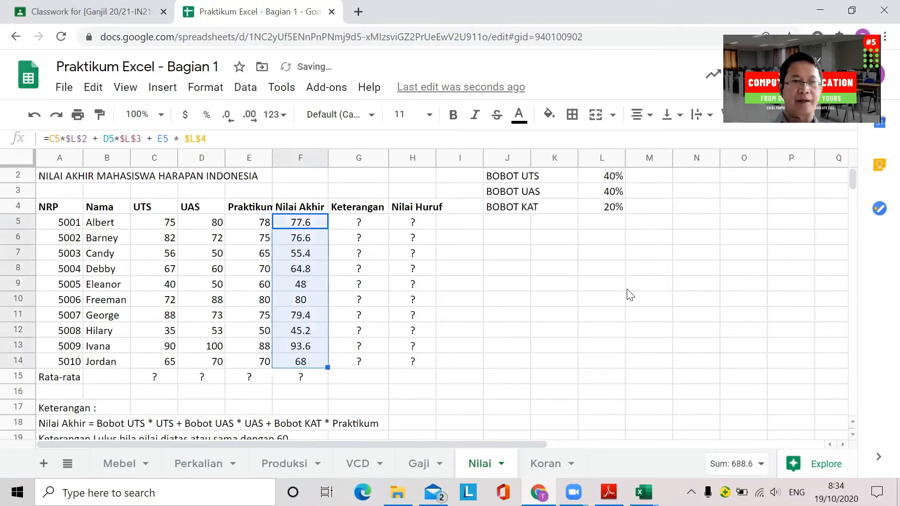
pyautogui.click(609, 285)
pyautogui.click(310, 226)
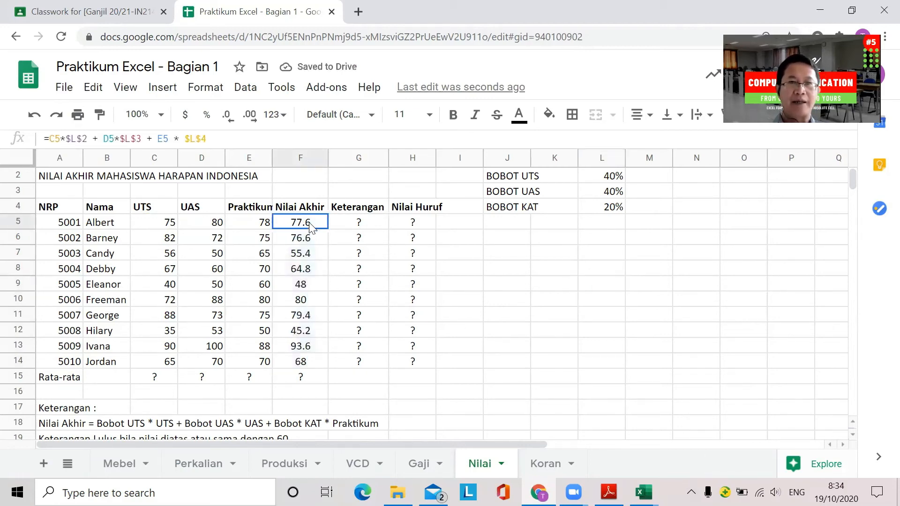
pyautogui.moveTo(310, 226); pyautogui.dragTo(309, 361)
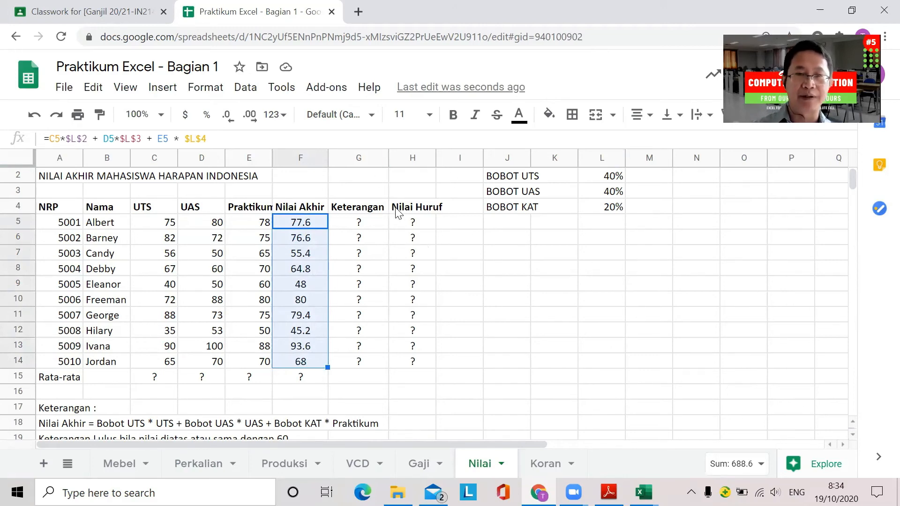
pyautogui.click(507, 227)
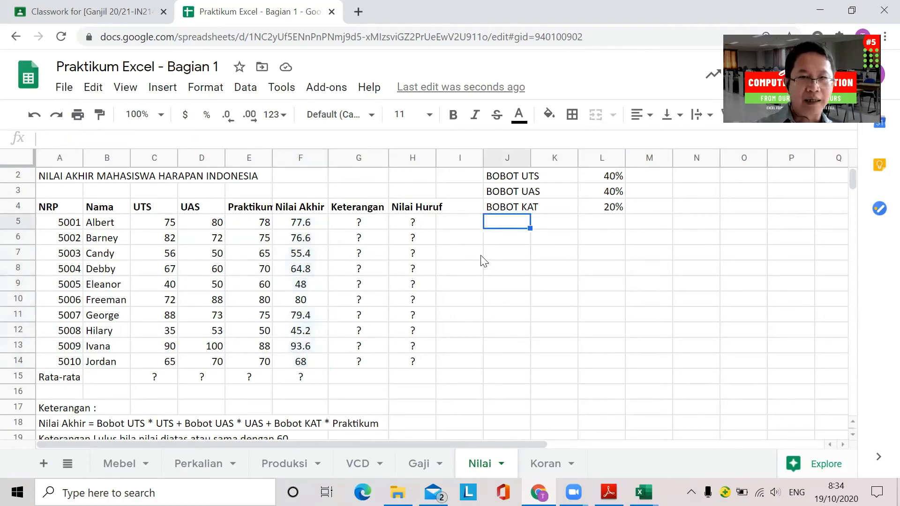
pyautogui.click(309, 225)
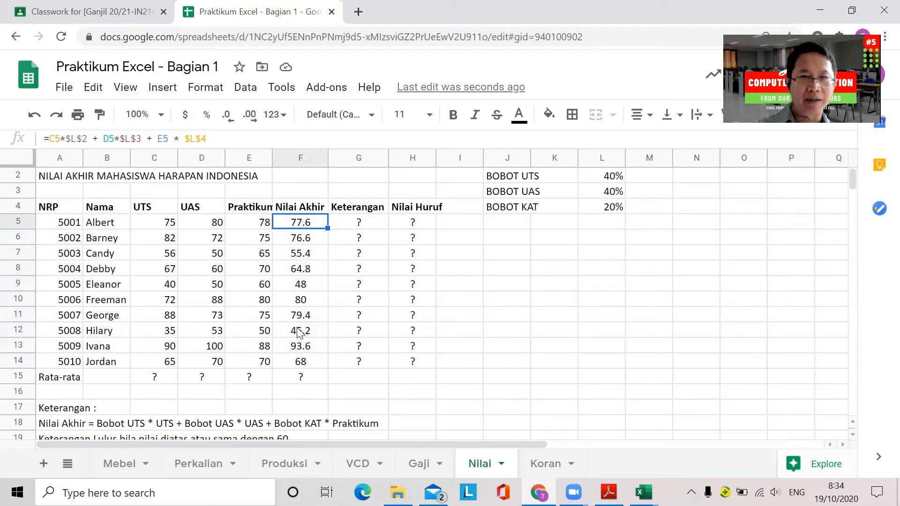
# Add the column heading RANK in cell I4, next to Nilai Huruf.
pyautogui.click(465, 208)
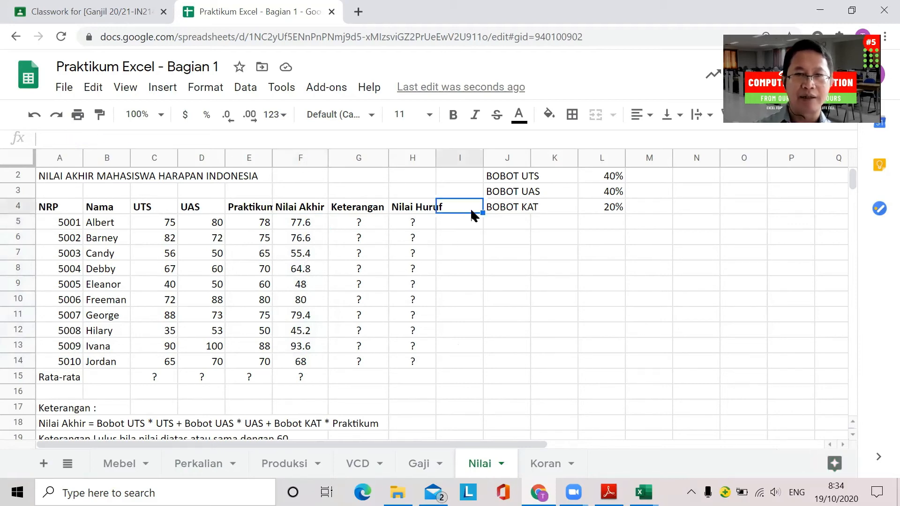
pyautogui.press('capslock')
pyautogui.write('RANK')
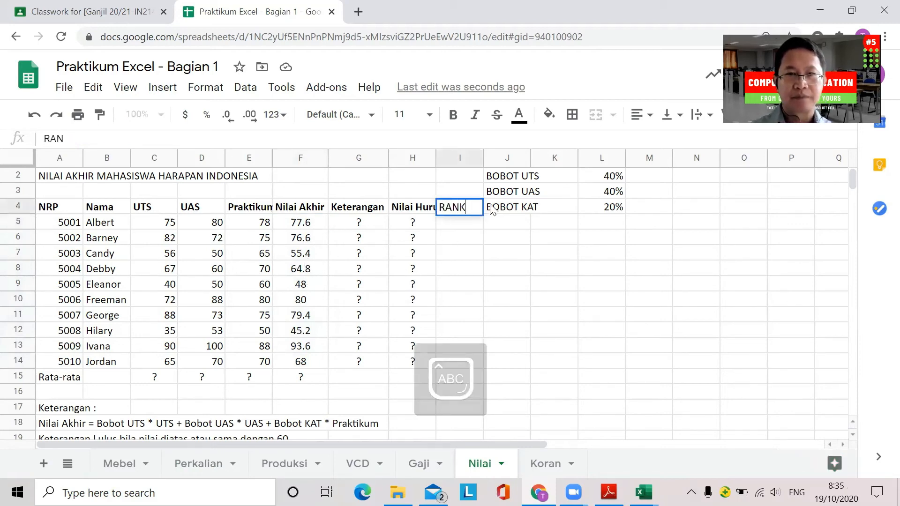
pyautogui.press('Return')
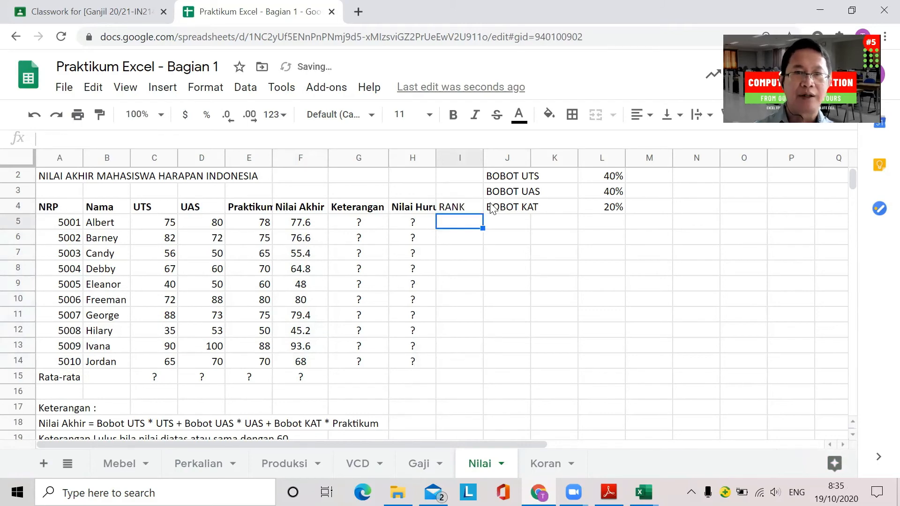
# Widen the RANK column I and the Nilai Huruf column H so that the full heading fits.
pyautogui.click(478, 158)
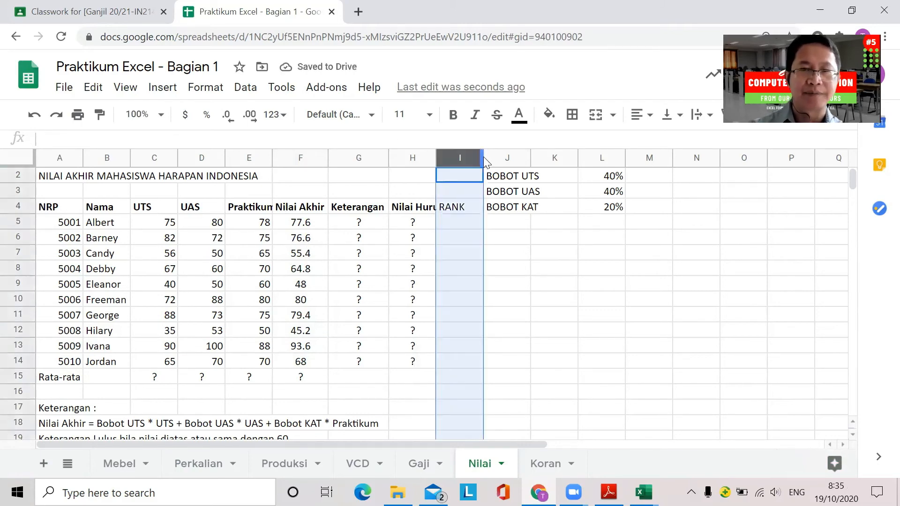
pyautogui.moveTo(481, 156); pyautogui.dragTo(515, 158)
pyautogui.click(483, 220)
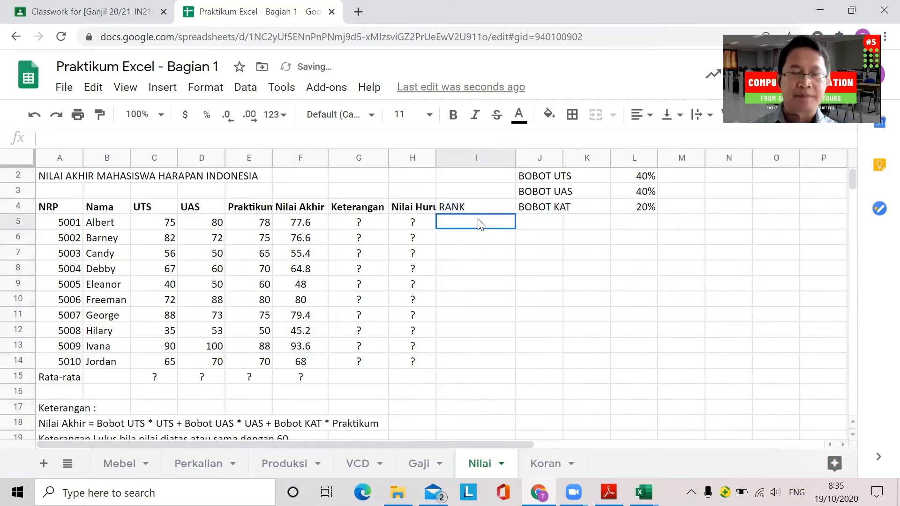
pyautogui.moveTo(436, 160); pyautogui.dragTo(450, 185)
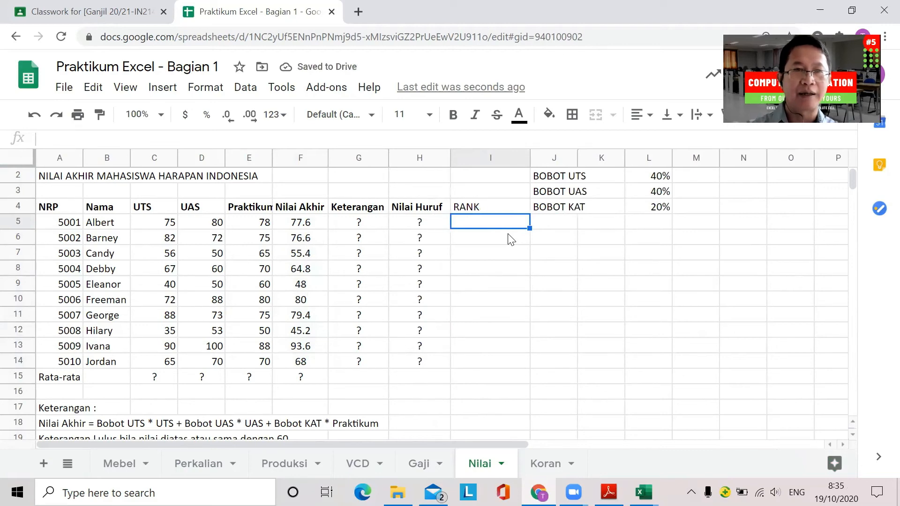
# Start a RANK formula in I5 that ranks the Nilai Akhir value F5 within the range F5:F14.
pyautogui.write('=RA')
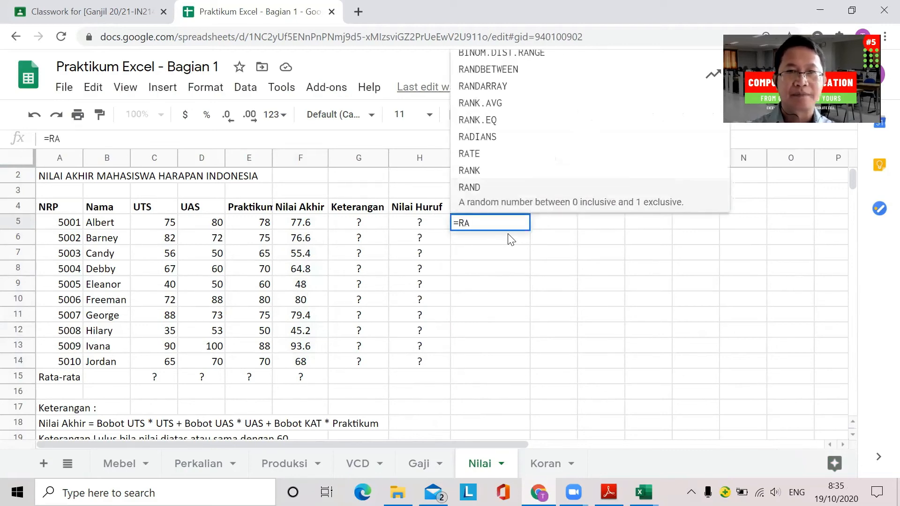
pyautogui.write('NK')
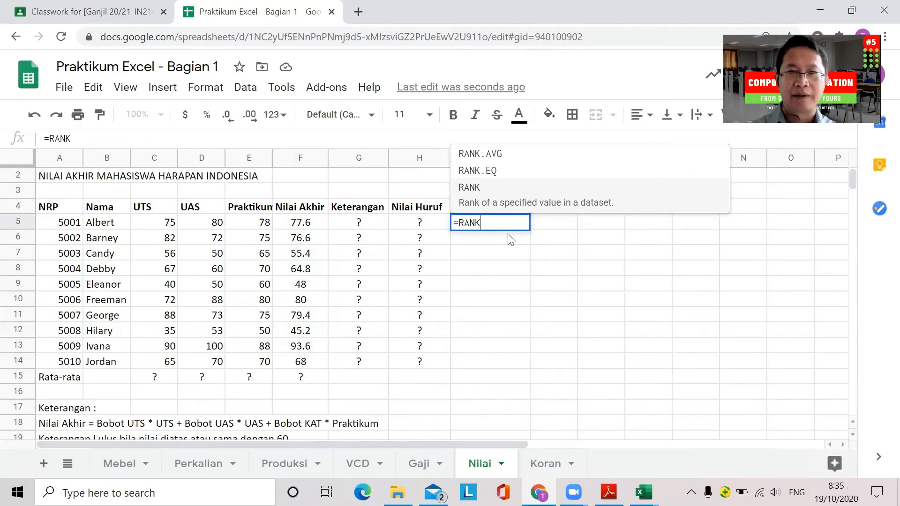
pyautogui.write('(')
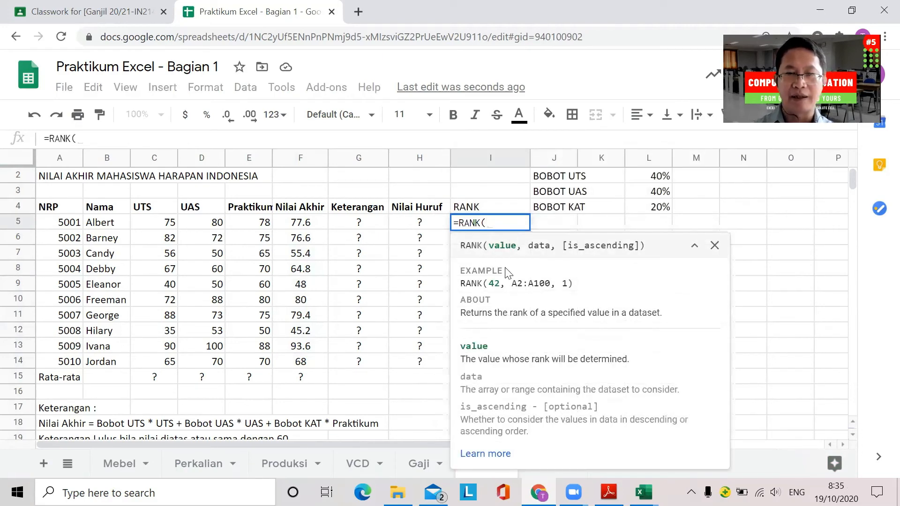
pyautogui.click(301, 223)
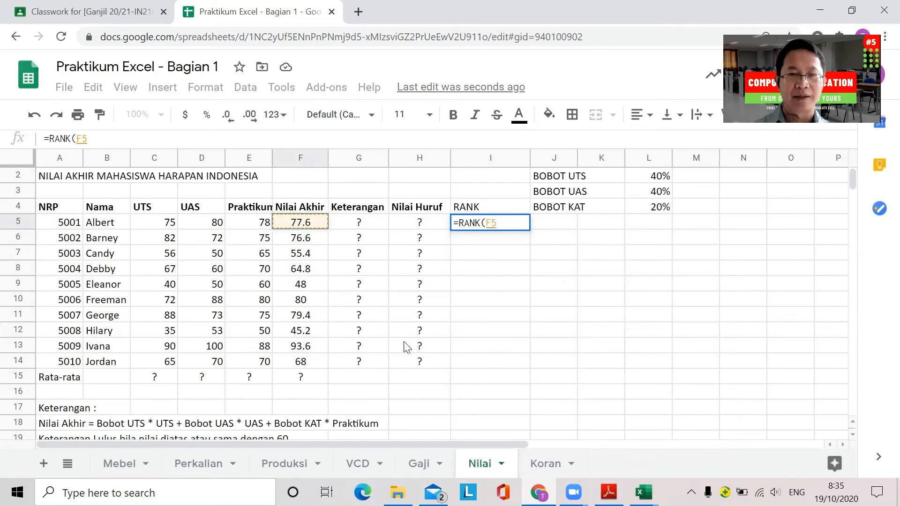
pyautogui.write(';')
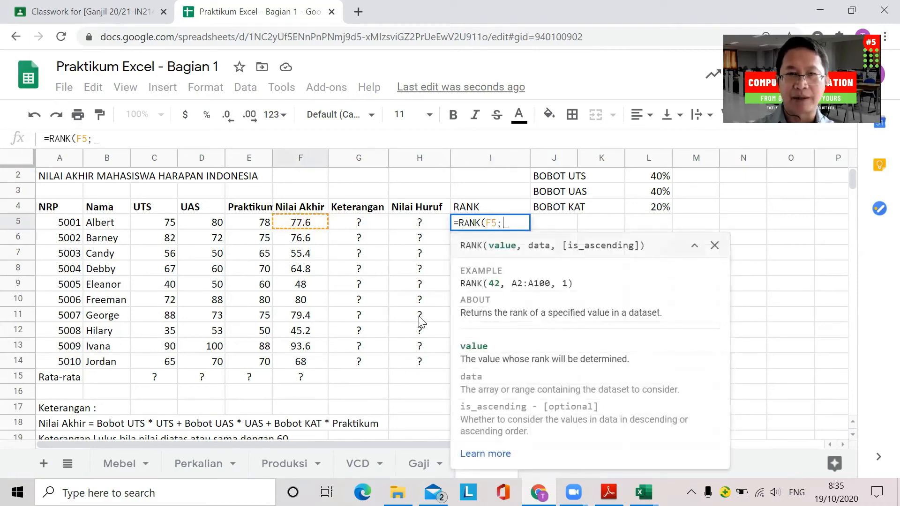
pyautogui.press('BackSpace')
pyautogui.write(',')
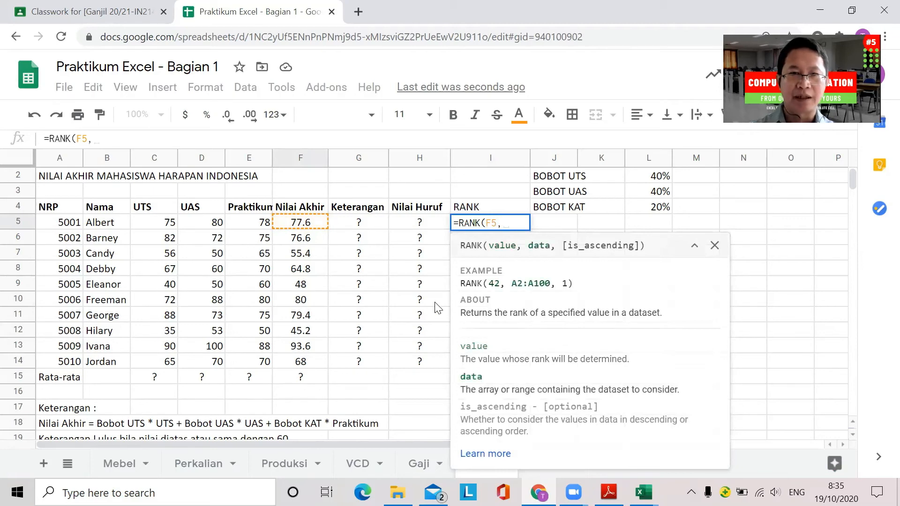
pyautogui.click(305, 221)
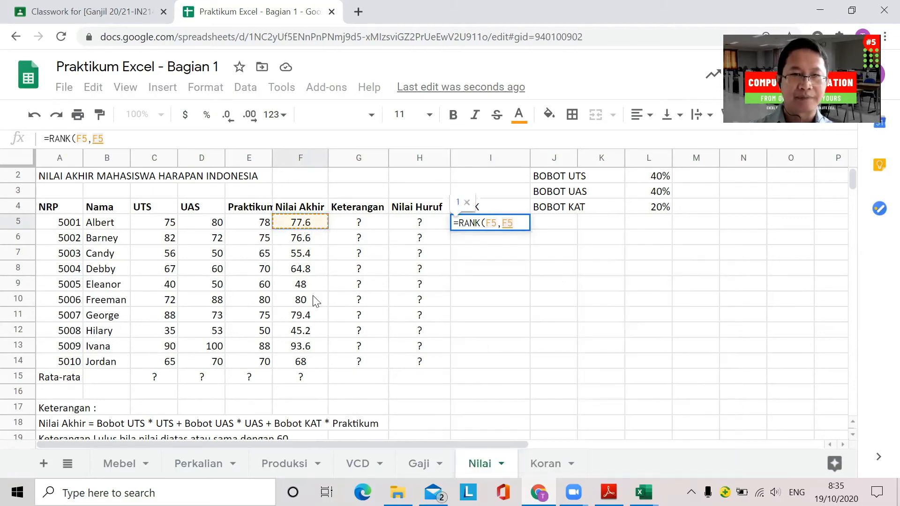
pyautogui.keyDown('shift'); pyautogui.click(305, 360); pyautogui.keyUp('shift')
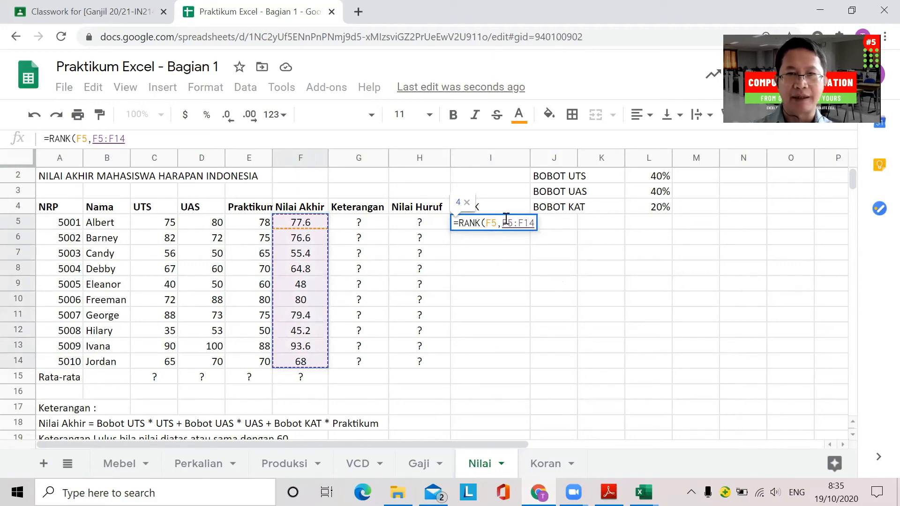
# Make the data range in the I5 RANK formula absolute as $F$5:$F$14 and enter the formula.
pyautogui.moveTo(503, 224); pyautogui.dragTo(537, 225)
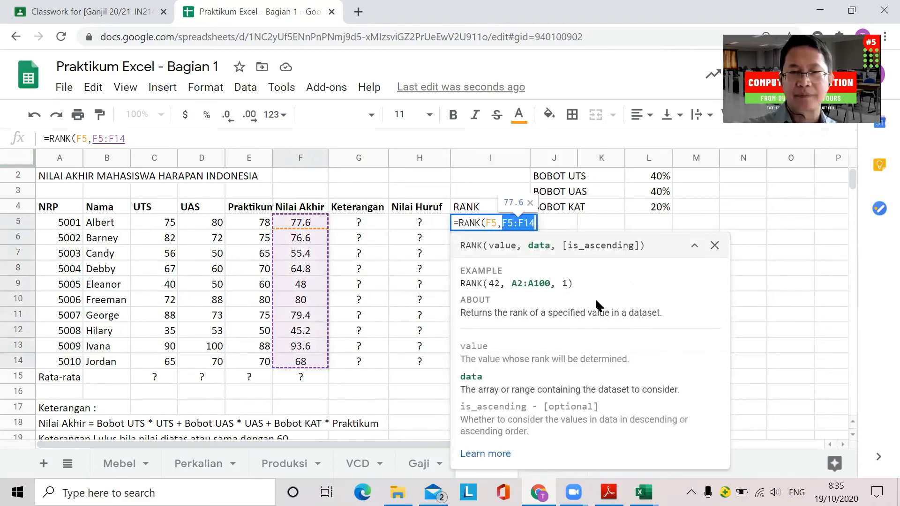
pyautogui.press('F4')
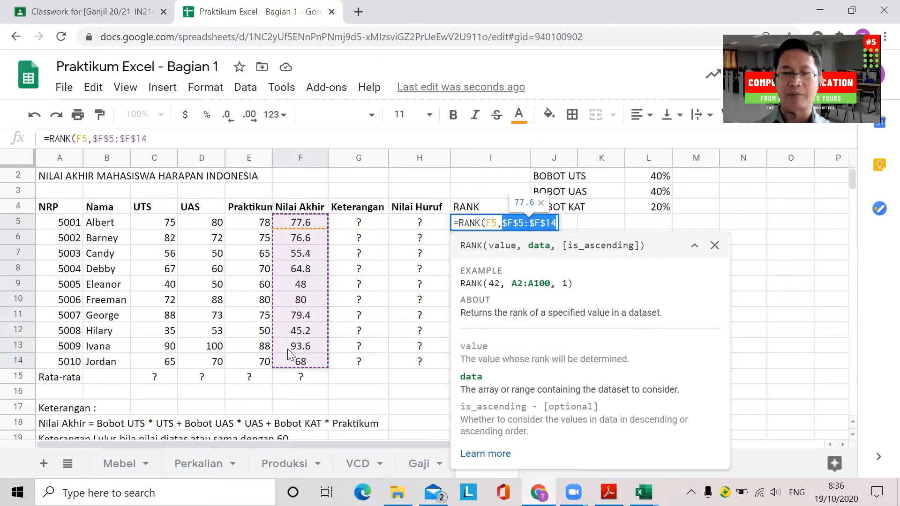
pyautogui.press('Return')
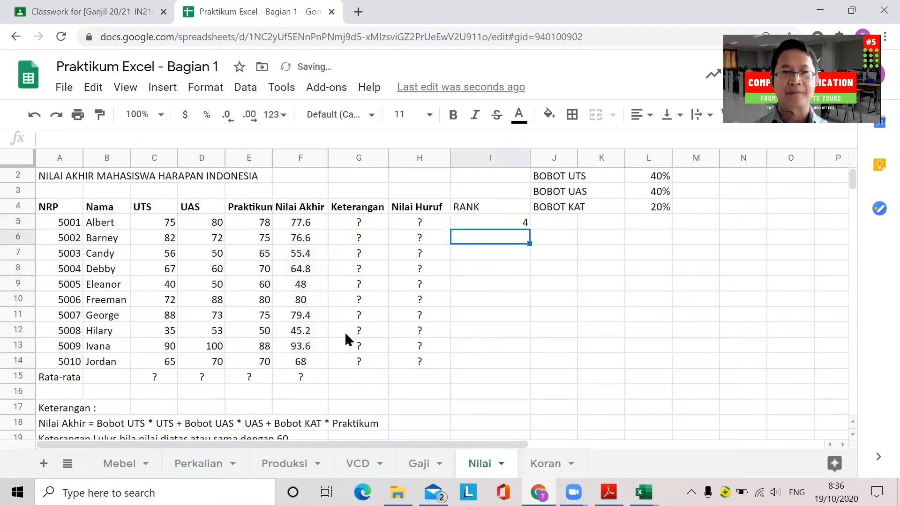
# Fill the RANK formula from I5 down to I14 and check the ranks in rows 12 and 13.
pyautogui.click(523, 224)
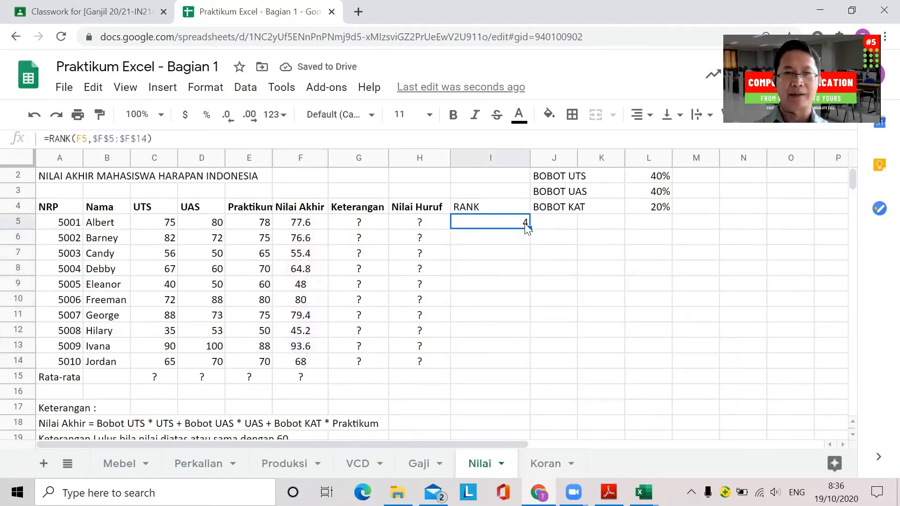
pyautogui.moveTo(531, 229); pyautogui.dragTo(523, 363)
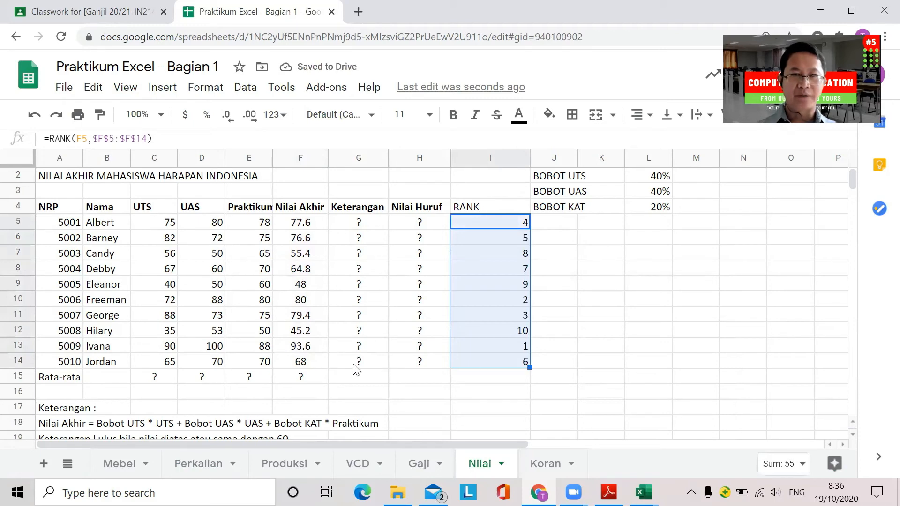
pyautogui.click(322, 347)
pyautogui.click(487, 348)
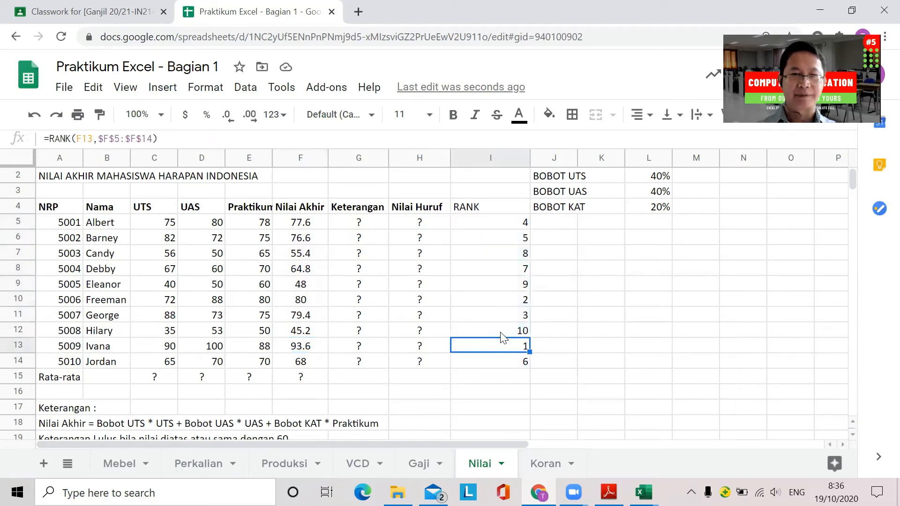
pyautogui.click(501, 334)
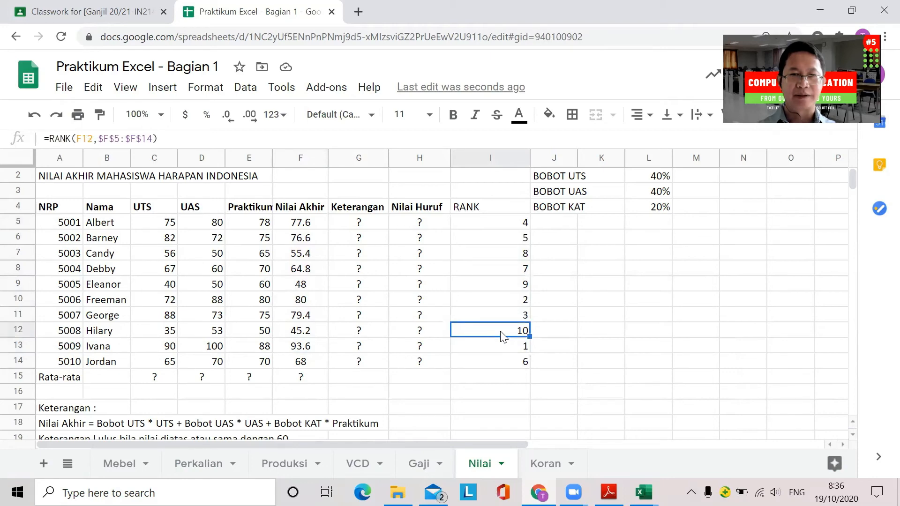
pyautogui.click(498, 352)
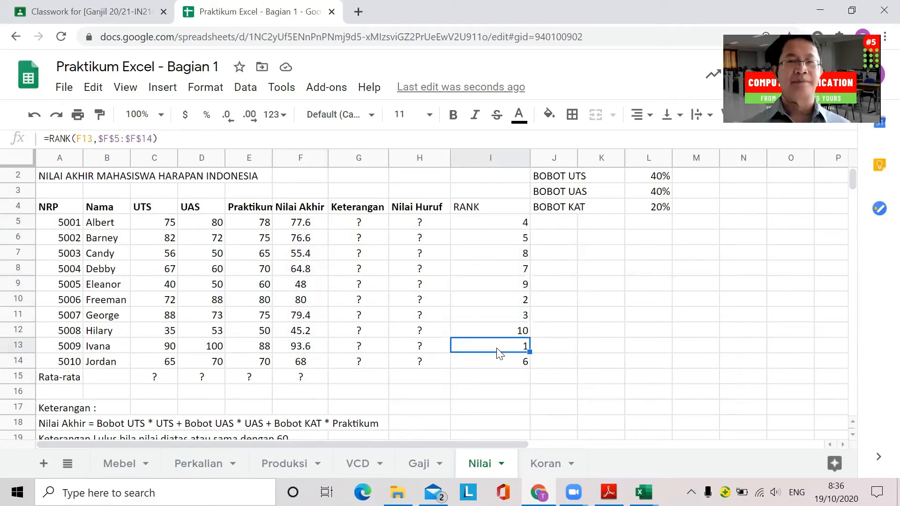
# Clear the Nilai Akhir formula from cell F5 after checking the RANK formula in I5.
pyautogui.click(503, 224)
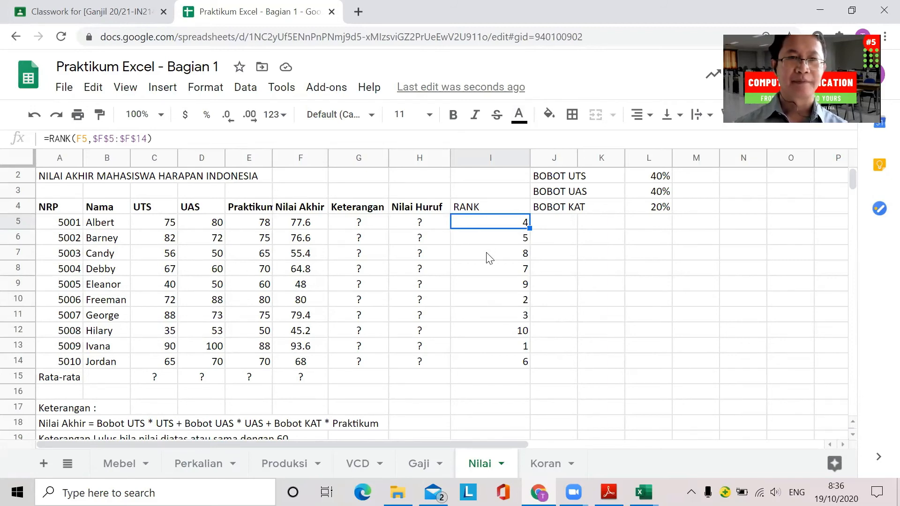
pyautogui.click(303, 223)
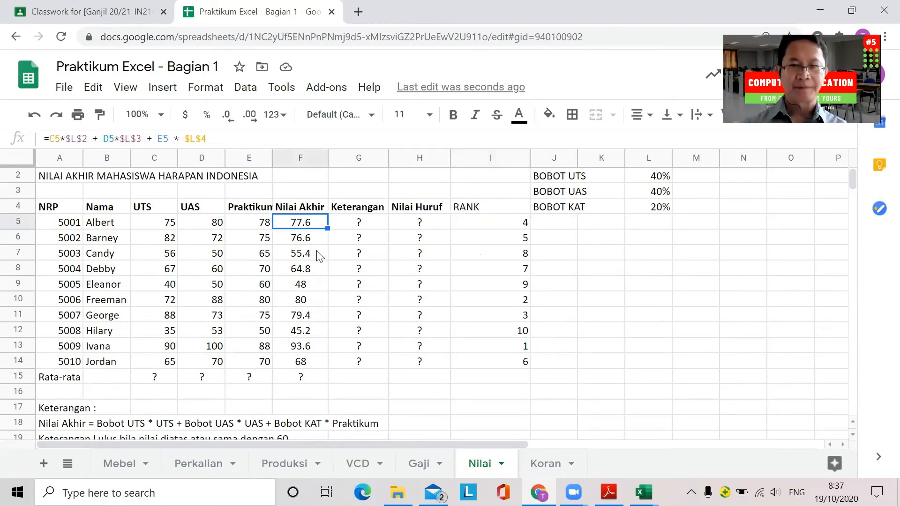
pyautogui.hotkey('shift', 'Down')
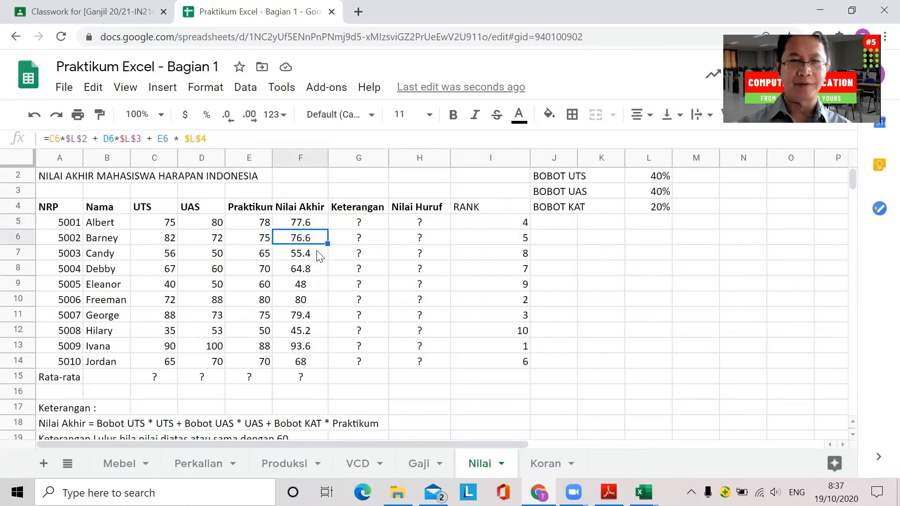
pyautogui.hotkey('shift', 'Up')
pyautogui.press('Delete')
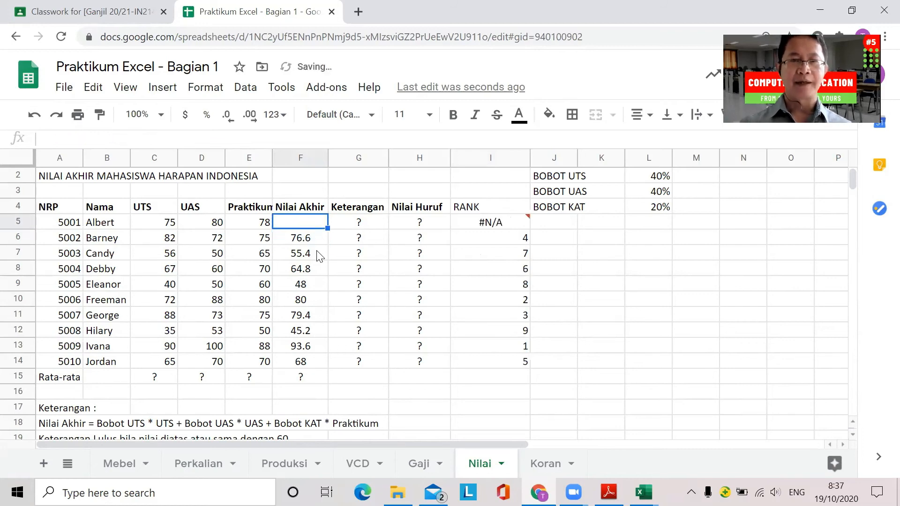
# Set the weights in column L to 25% for BOBOT UTS, 25% for BOBOT UAS and 50% for BOBOT KAT.
pyautogui.click(161, 228)
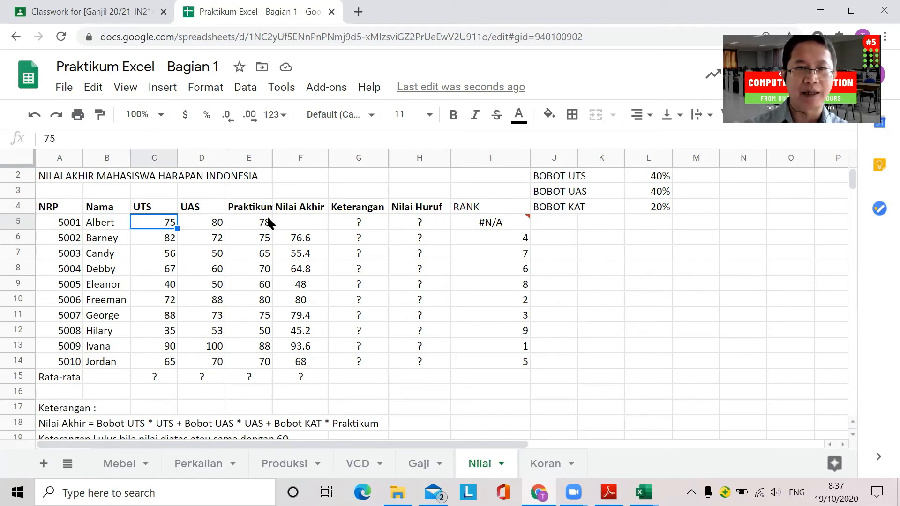
pyautogui.click(646, 210)
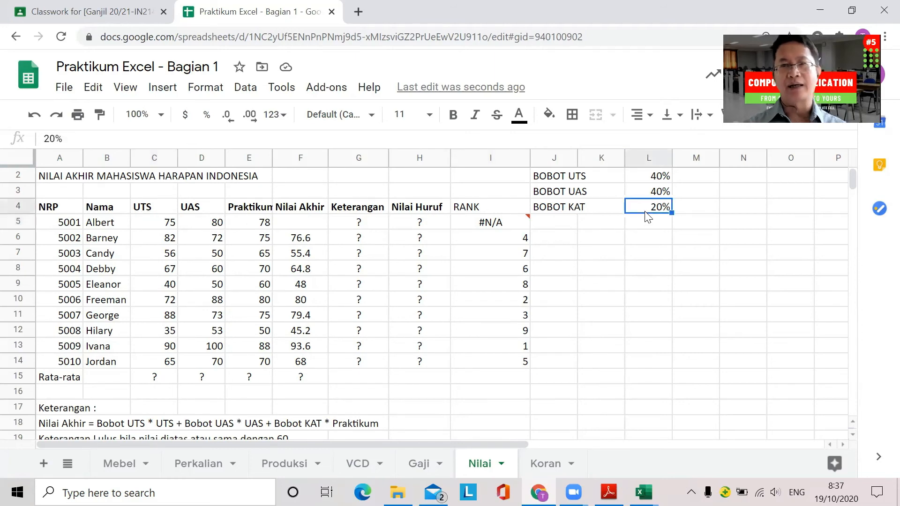
pyautogui.click(648, 178)
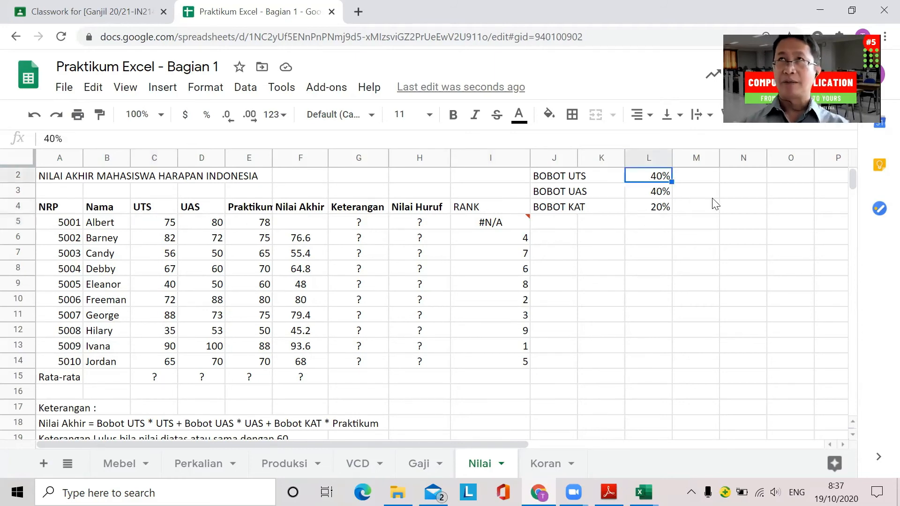
pyautogui.write('25')
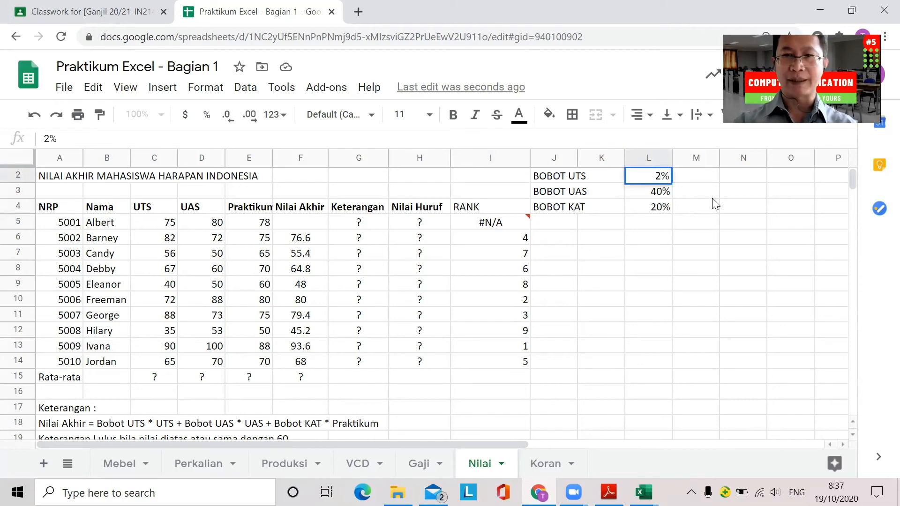
pyautogui.press('Return')
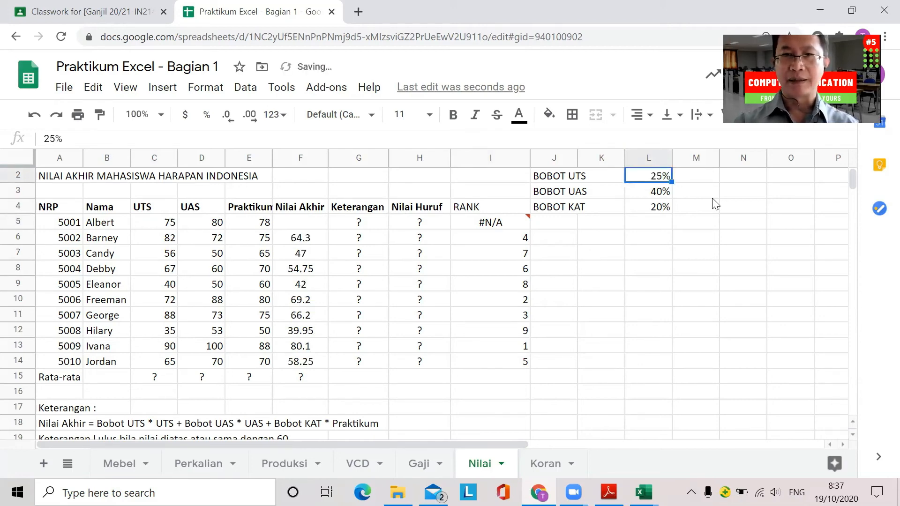
pyautogui.click(641, 196)
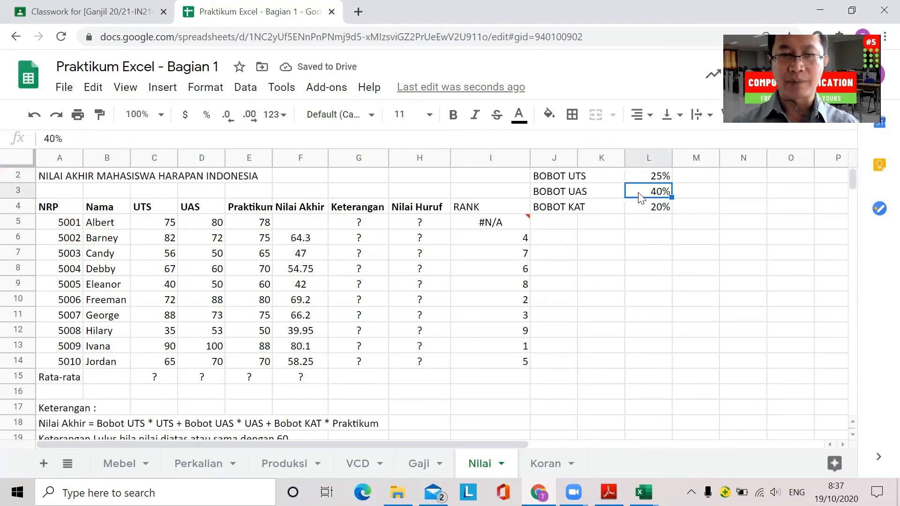
pyautogui.write('25')
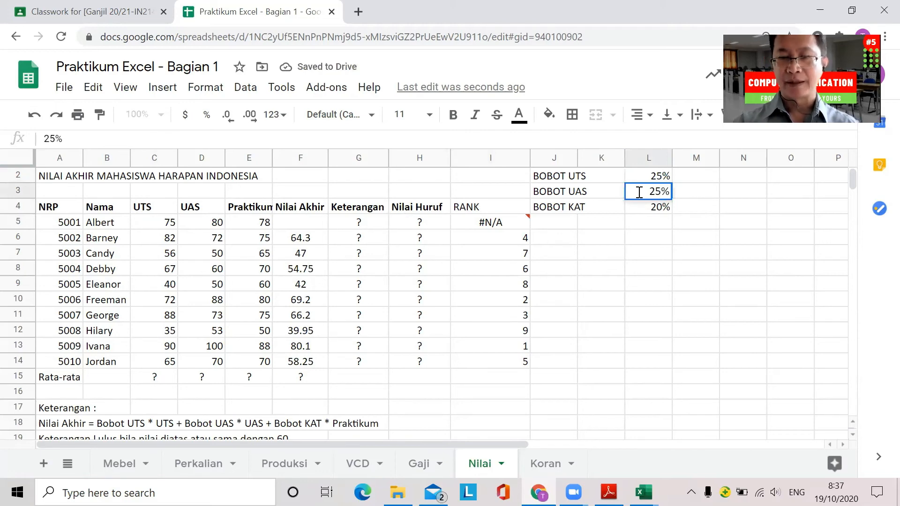
pyautogui.click(646, 208)
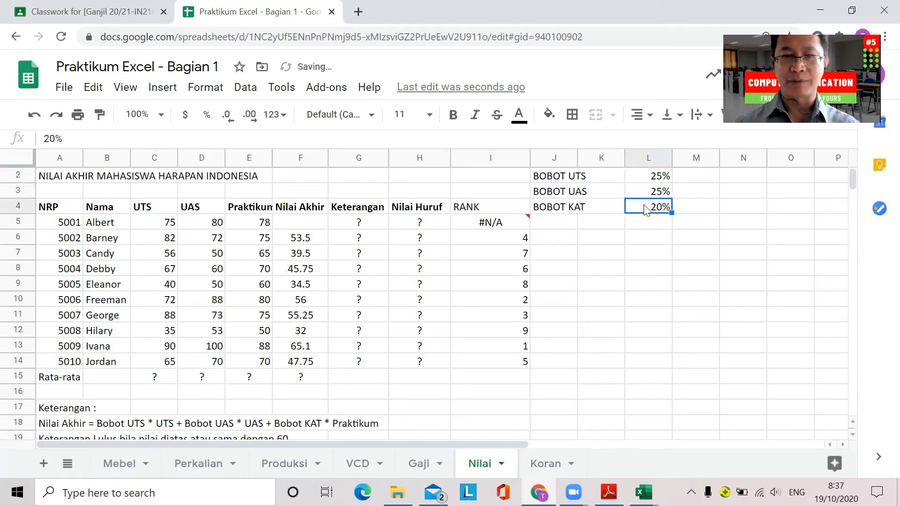
pyautogui.write('50')
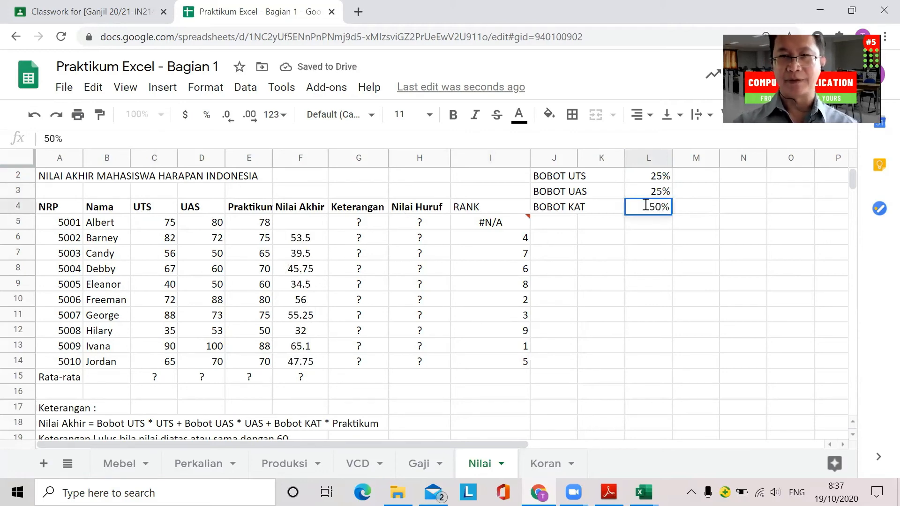
pyautogui.press('Return')
pyautogui.click(647, 182)
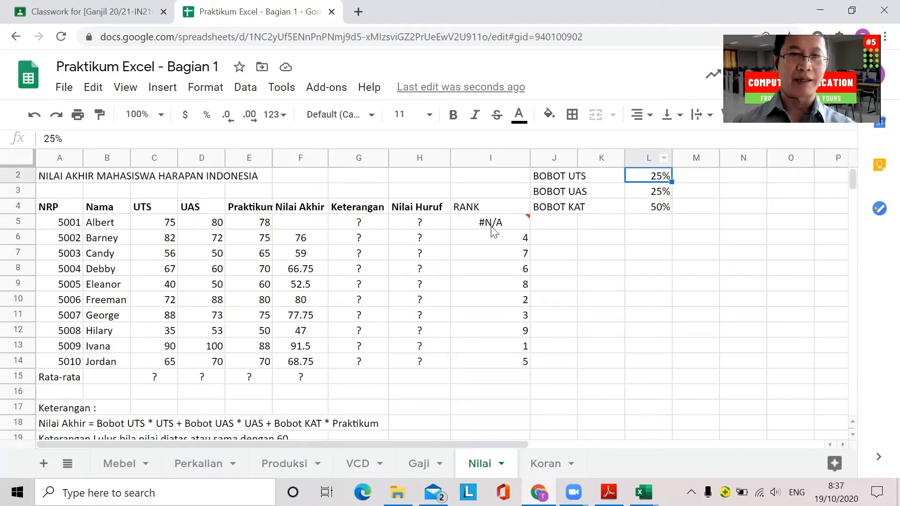
# Enter the formula =C5*$L$2 in F5, multiplying Albert's UTS score by an absolute reference to the UTS weight.
pyautogui.click(309, 223)
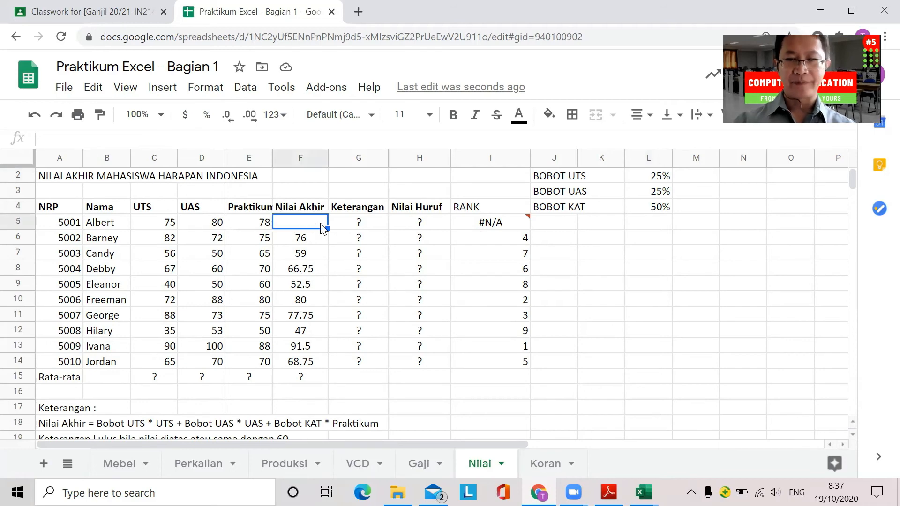
pyautogui.write('=')
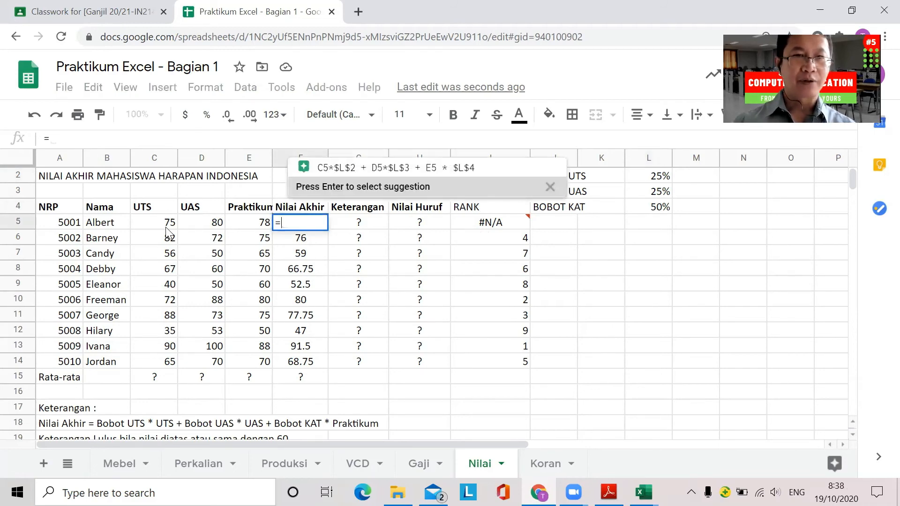
pyautogui.click(158, 226)
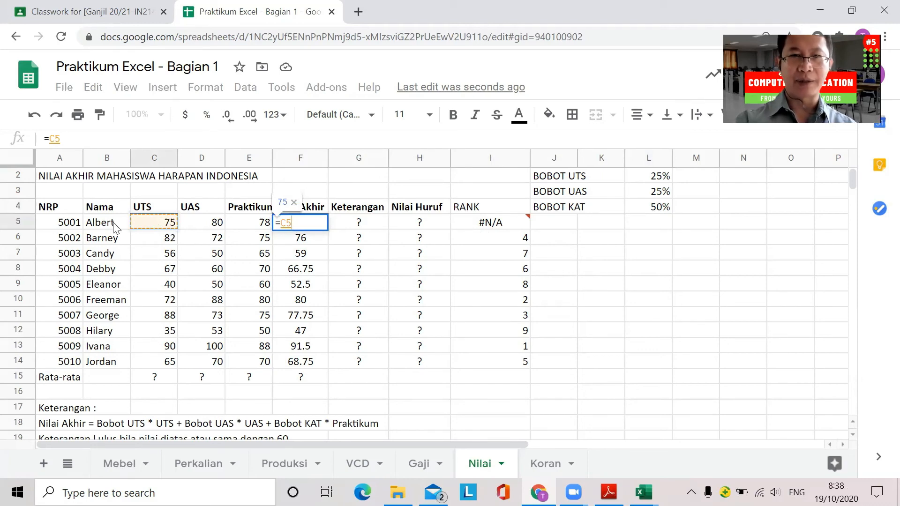
pyautogui.write('*')
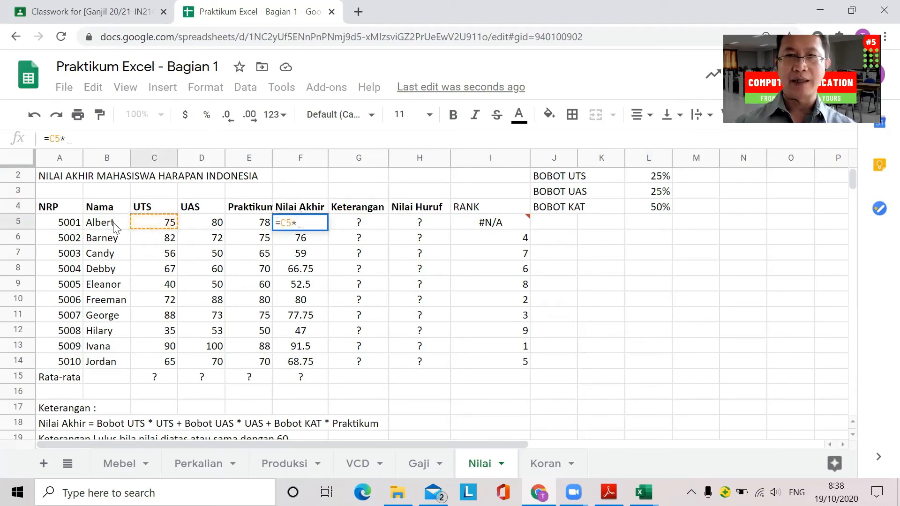
pyautogui.click(655, 181)
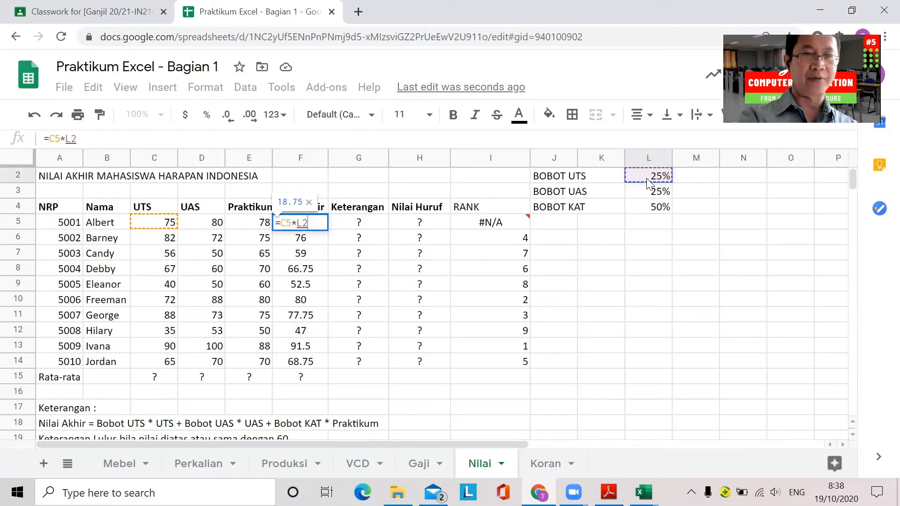
pyautogui.press('F4')
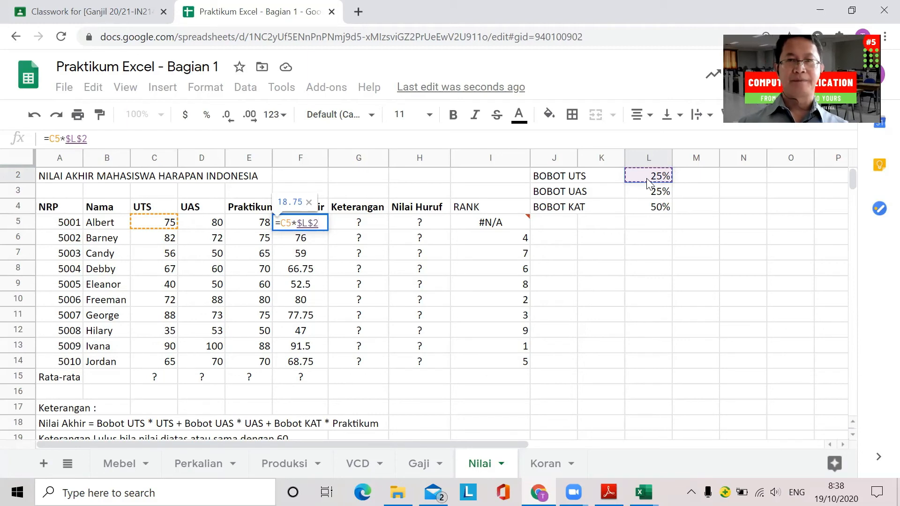
pyautogui.press('Return')
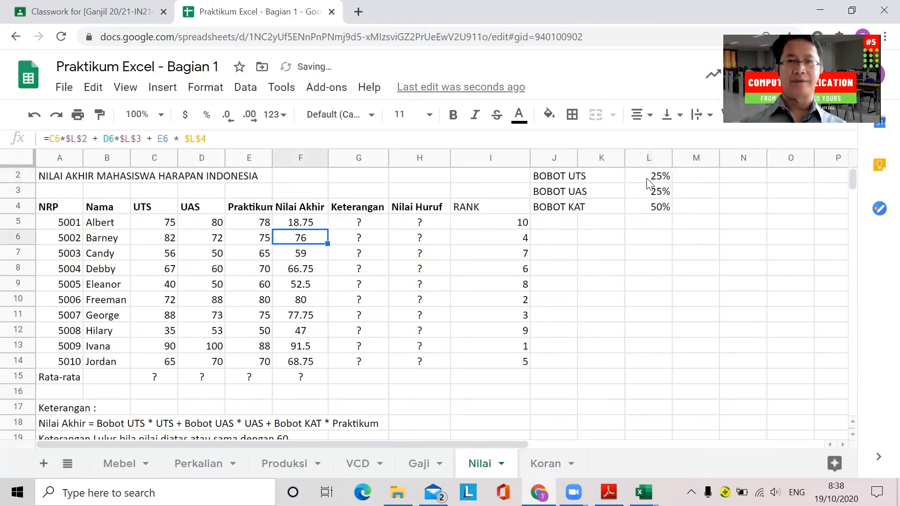
# Set the weights in column L to 40% for BOBOT UTS, 40% for BOBOT UAS and 20% for BOBOT KAT.
pyautogui.click(647, 179)
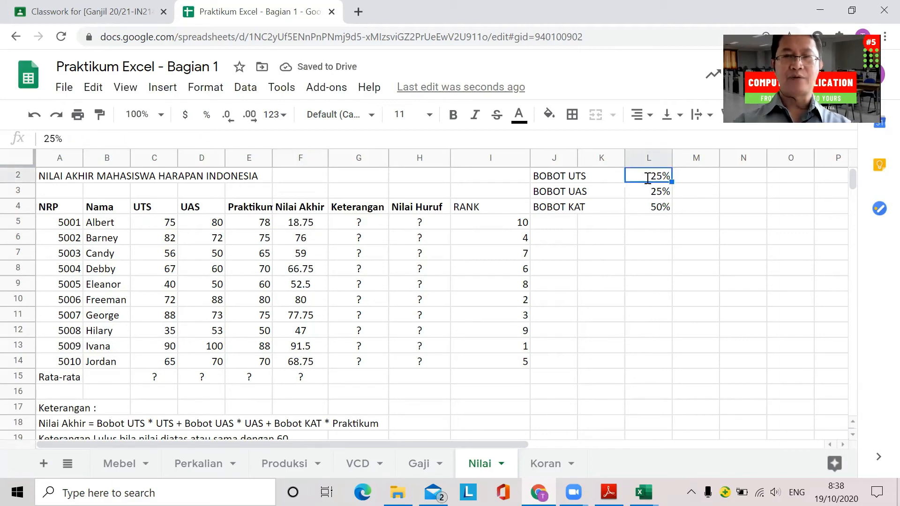
pyautogui.write('20')
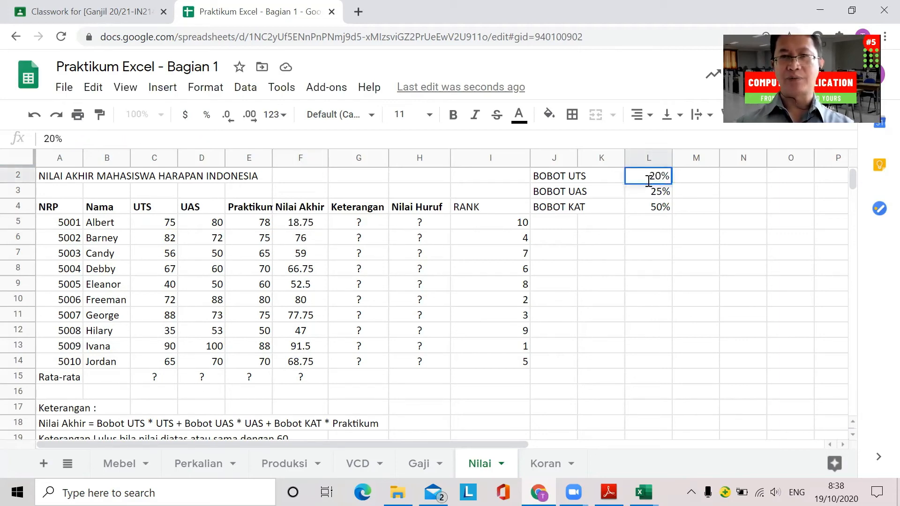
pyautogui.doubleClick(638, 179)
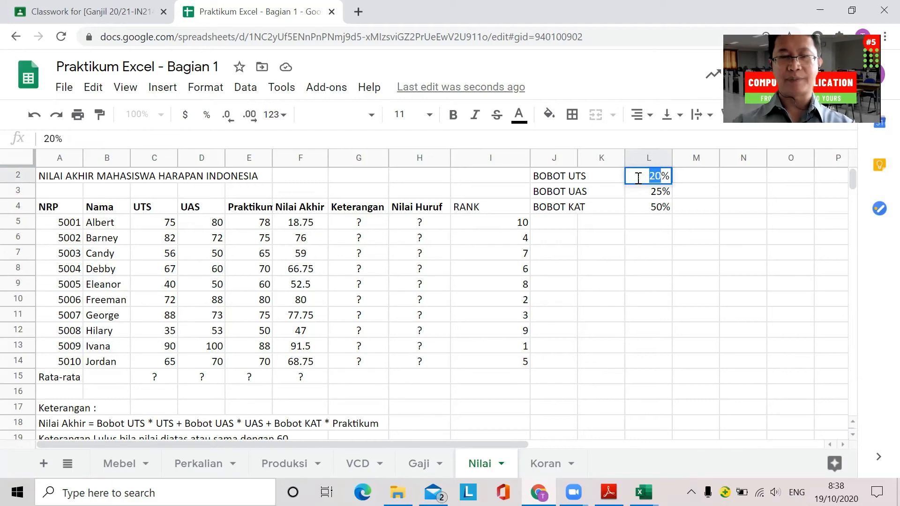
pyautogui.write('40')
pyautogui.click(645, 195)
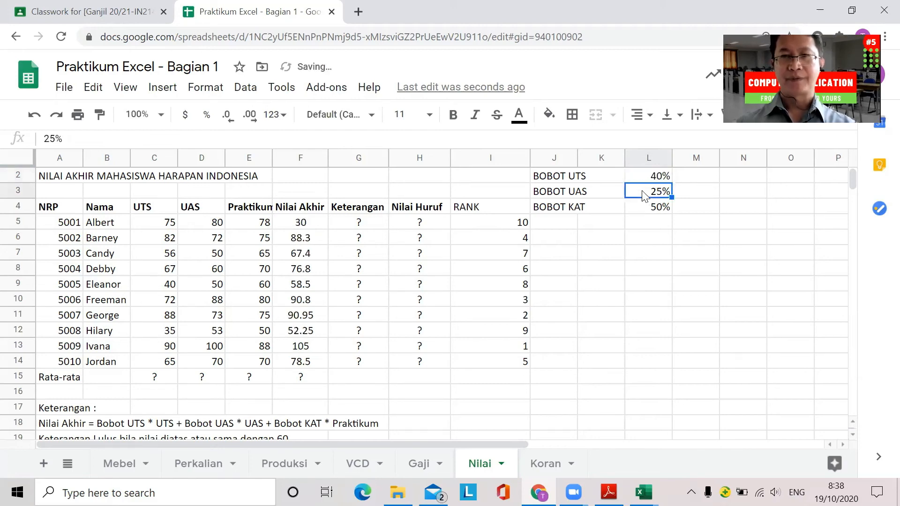
pyautogui.doubleClick(645, 195)
pyautogui.write('40')
pyautogui.click(648, 213)
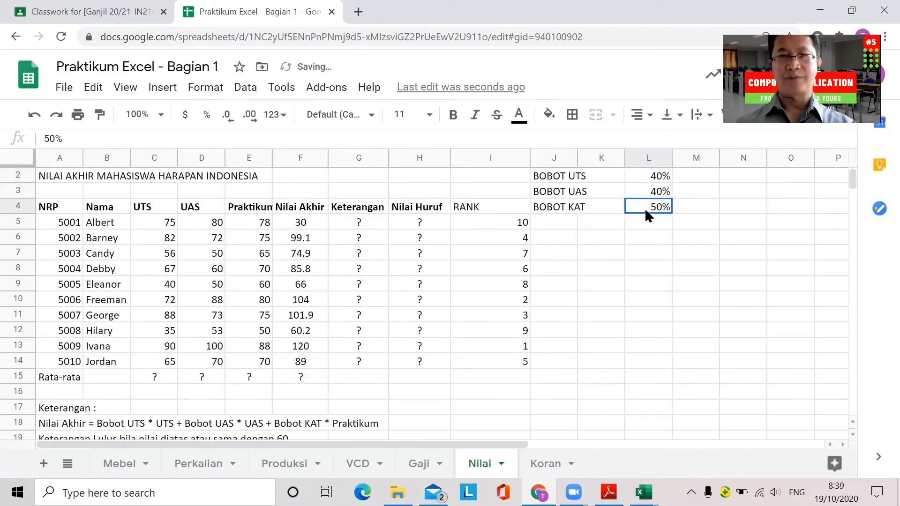
pyautogui.doubleClick(645, 209)
pyautogui.write('20')
pyautogui.press('Return')
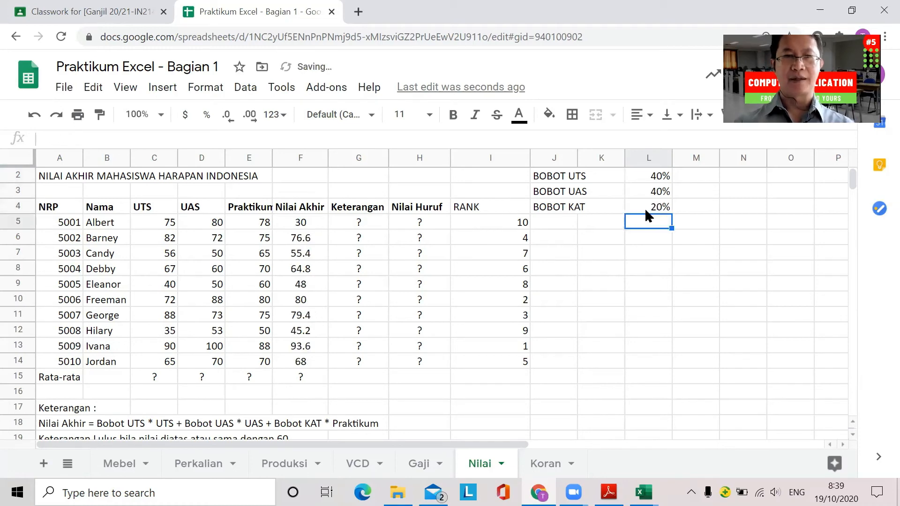
pyautogui.click(660, 179)
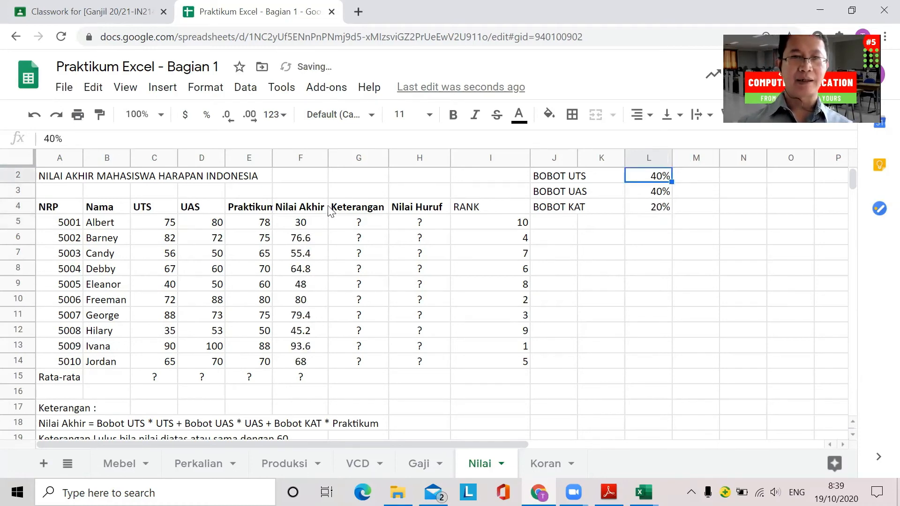
# Extend the F5 formula with the UAS term +D5*$L$3, using an absolute reference to the UAS weight.
pyautogui.click(298, 226)
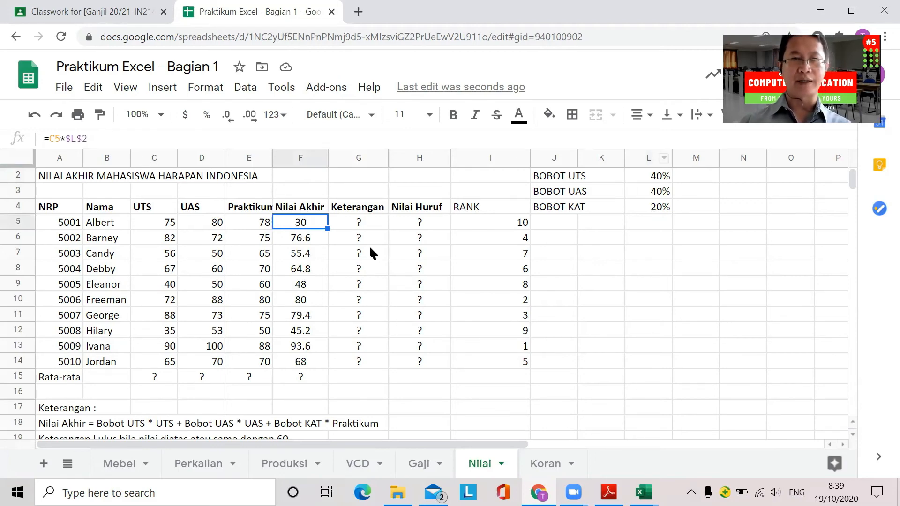
pyautogui.click(106, 140)
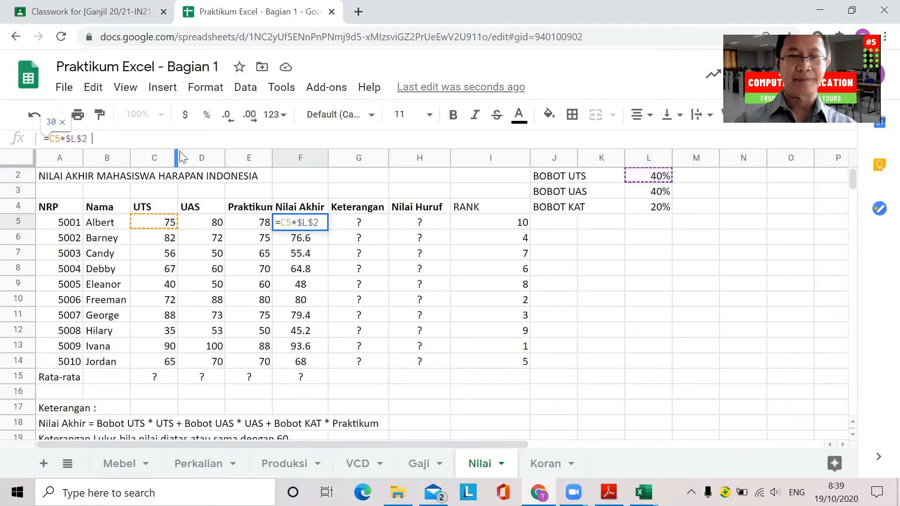
pyautogui.write('+')
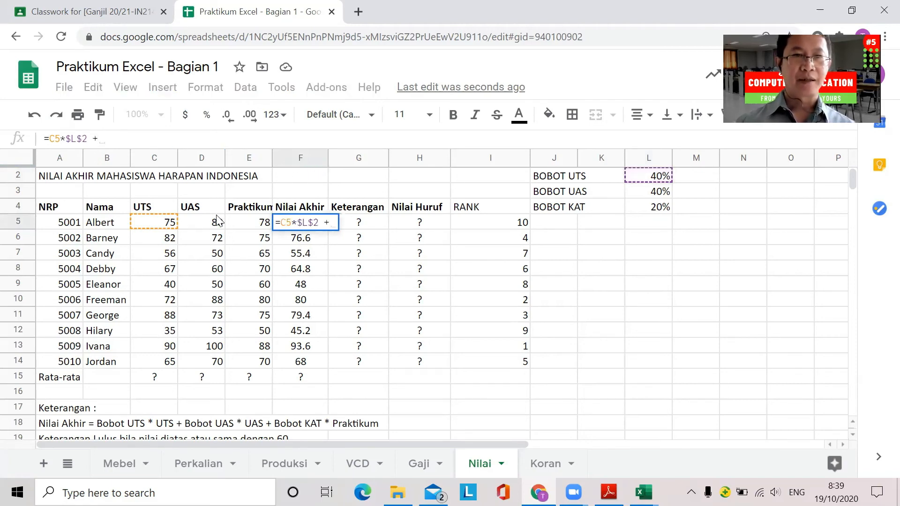
pyautogui.click(203, 219)
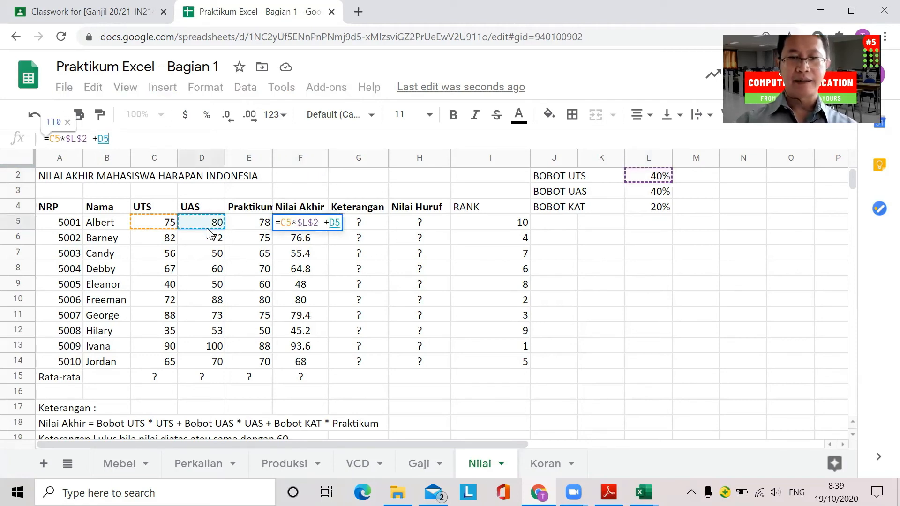
pyautogui.write('*')
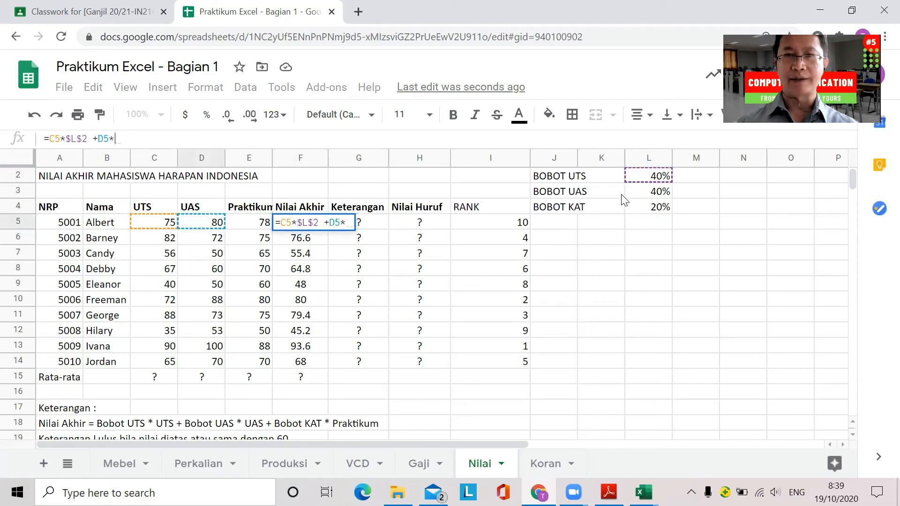
pyautogui.click(638, 191)
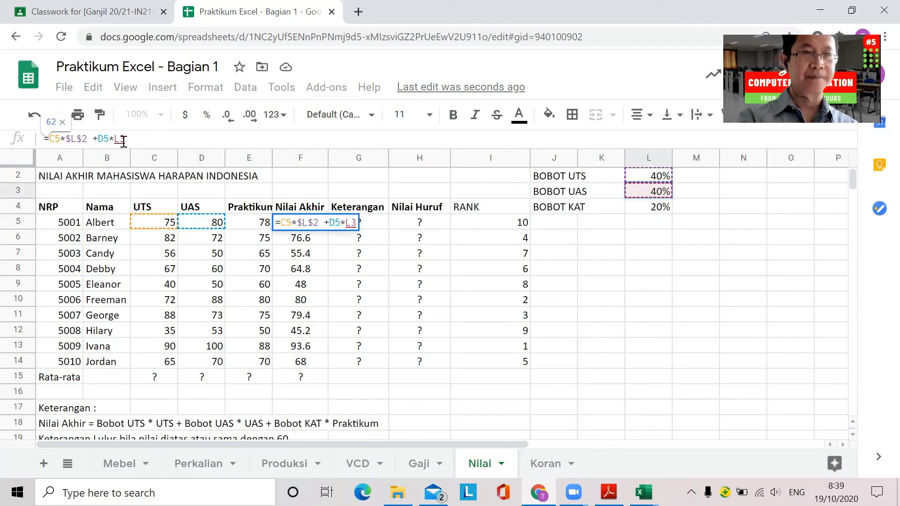
pyautogui.press('F4')
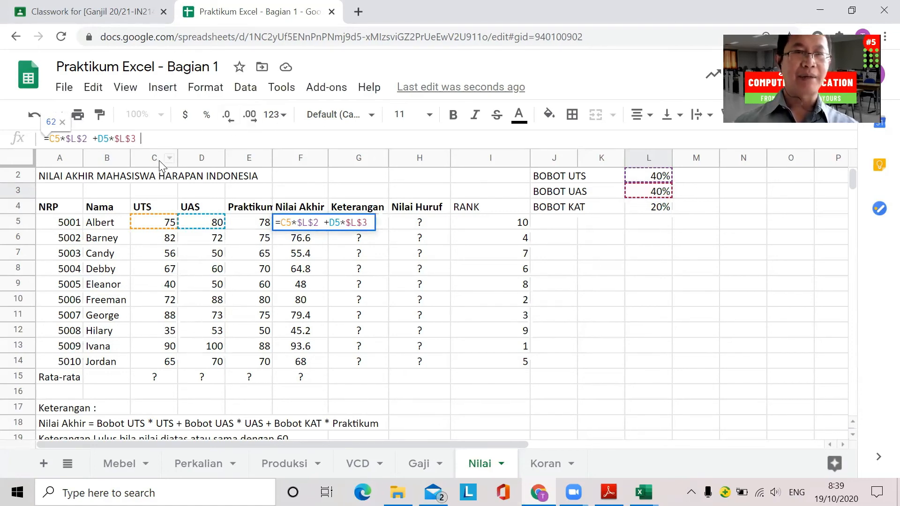
# Add the Praktikum term + E5*L4 to the F5 formula and enter it.
pyautogui.write('+')
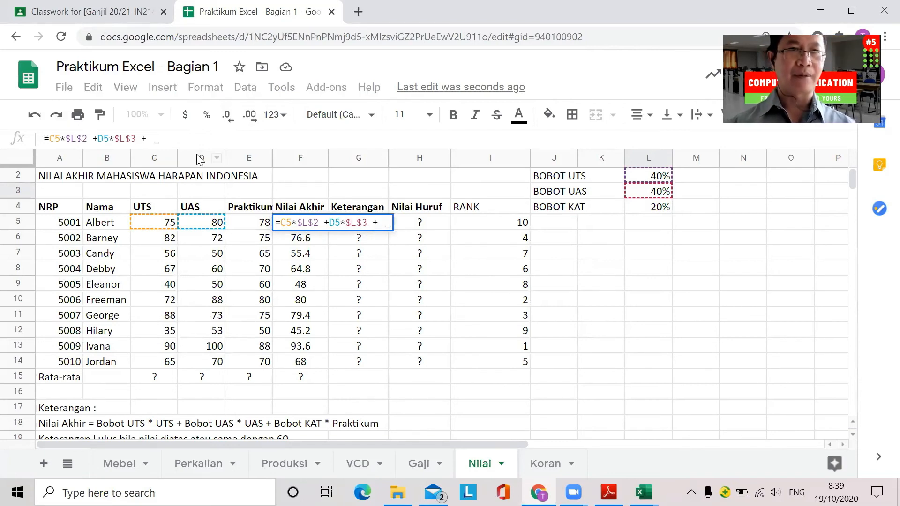
pyautogui.click(263, 224)
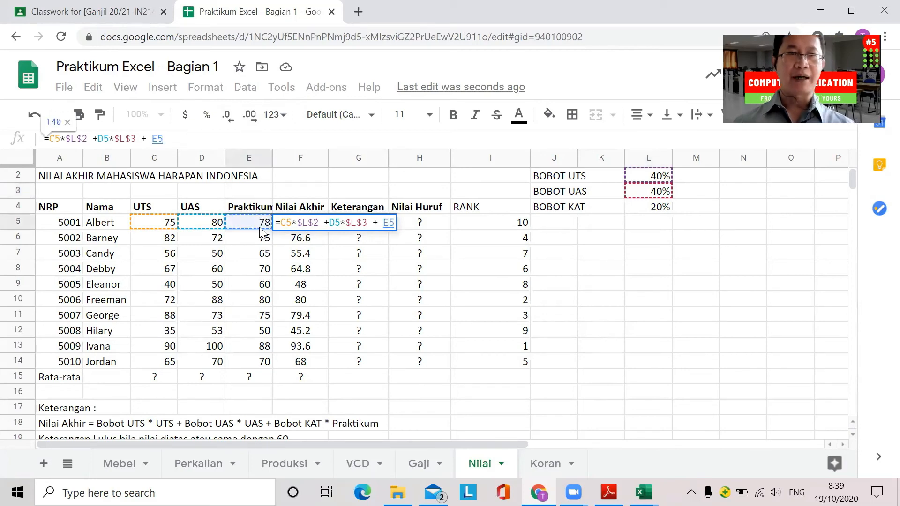
pyautogui.write('*')
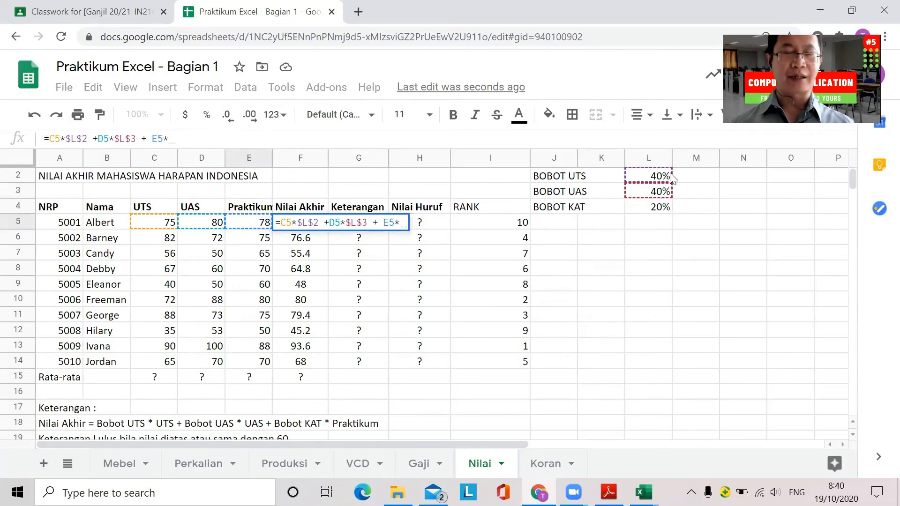
pyautogui.click(645, 204)
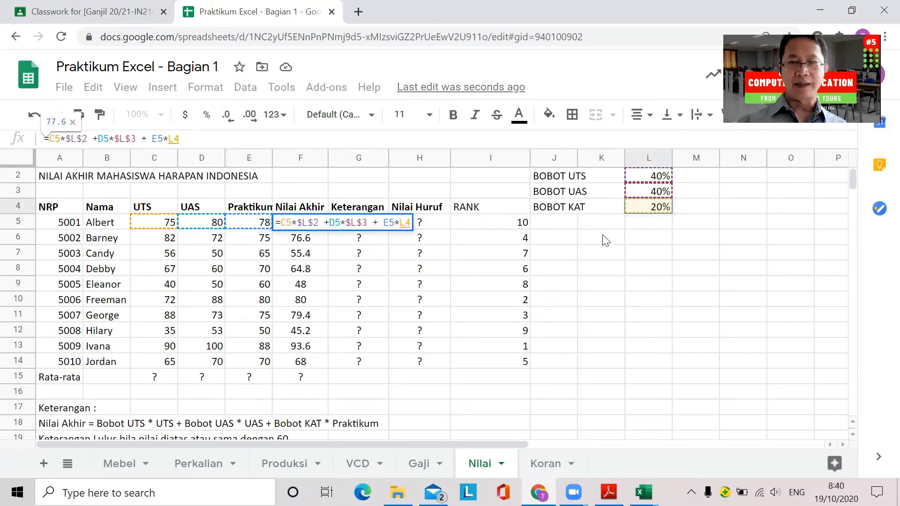
pyautogui.press('Return')
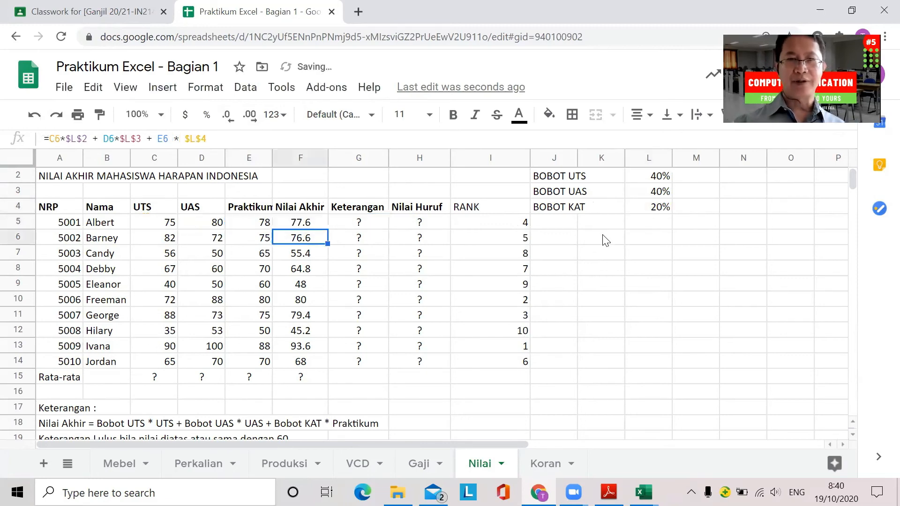
# Make the BOBOT KAT reference in the F5 formula absolute as $L$4.
pyautogui.click(300, 225)
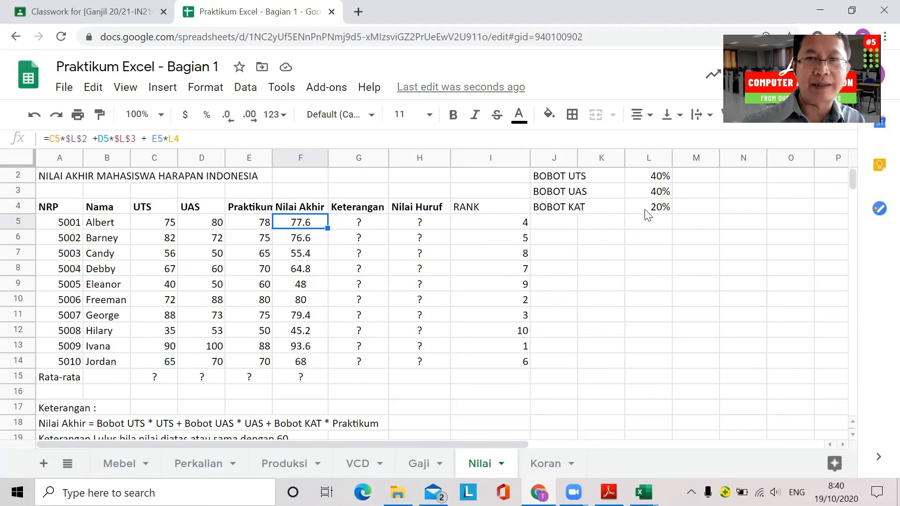
pyautogui.press('F2')
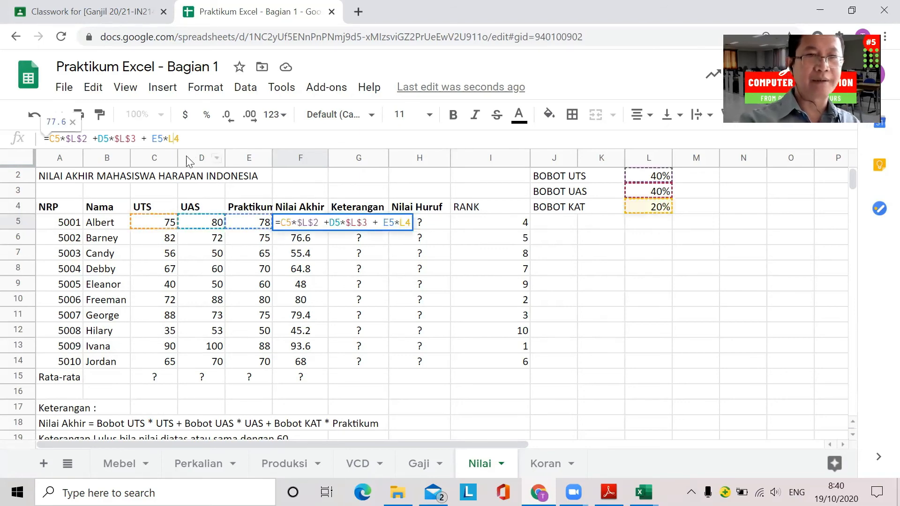
pyautogui.press('F4')
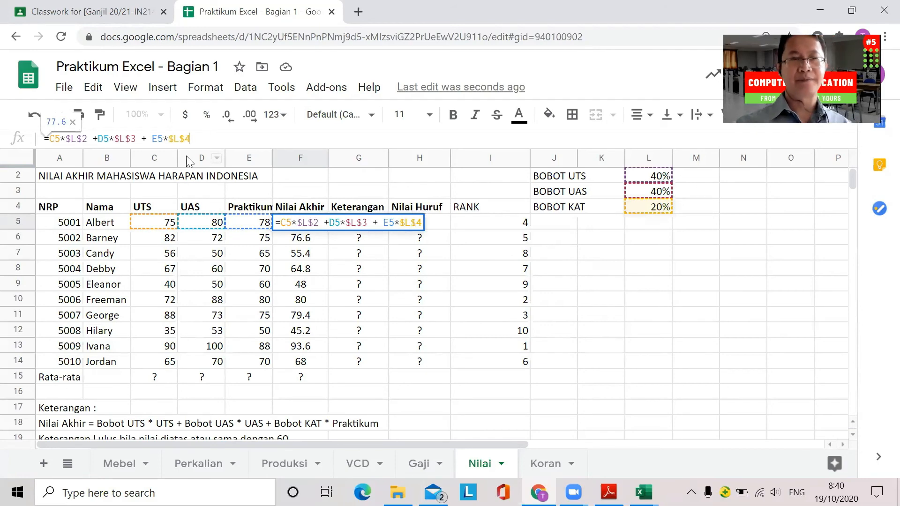
pyautogui.press('Return')
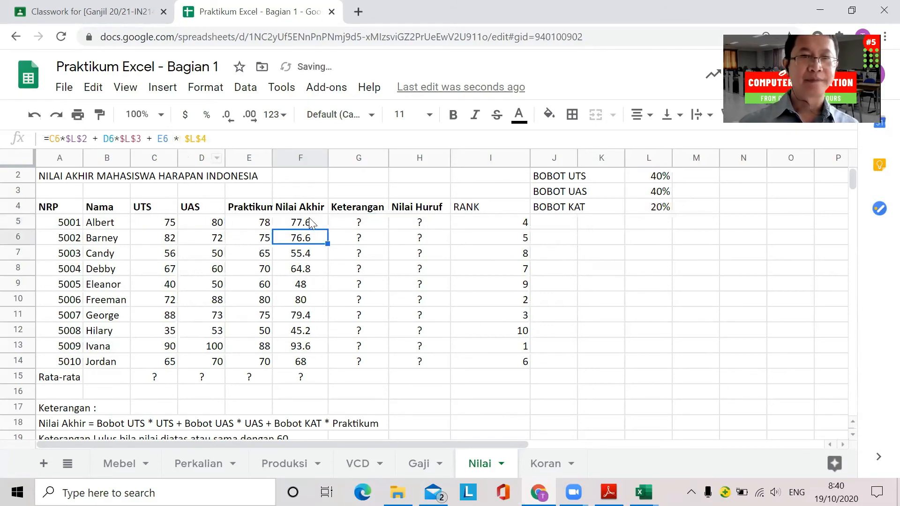
# Fill the Nilai Akhir formula from F5 down to F14 and check the formula in F5.
pyautogui.click(311, 221)
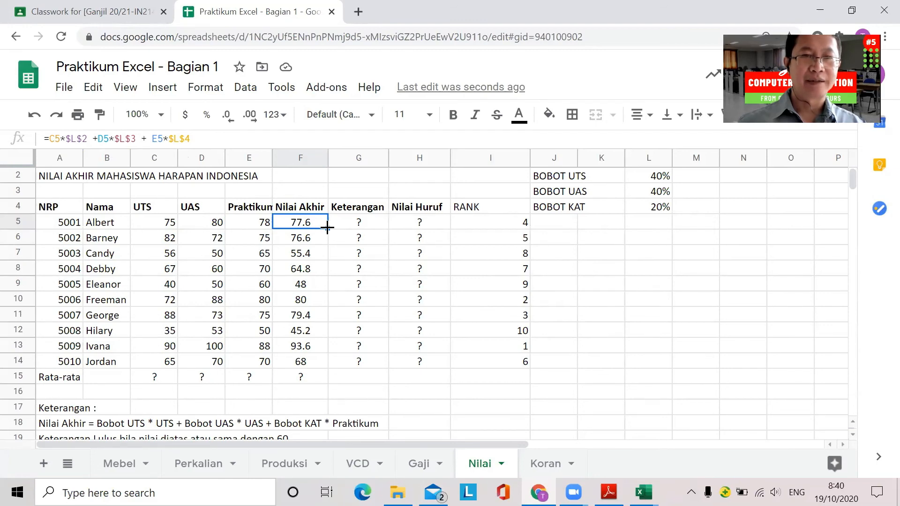
pyautogui.moveTo(327, 228); pyautogui.dragTo(323, 368)
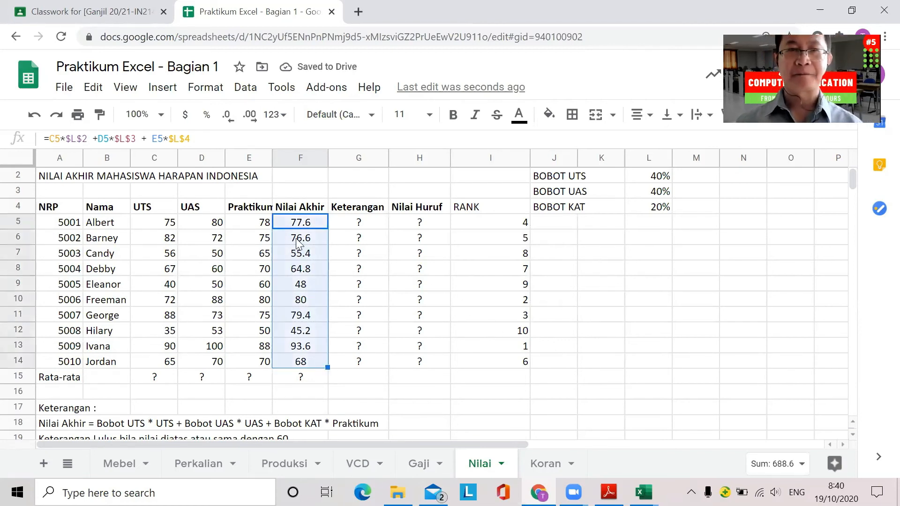
pyautogui.click(300, 224)
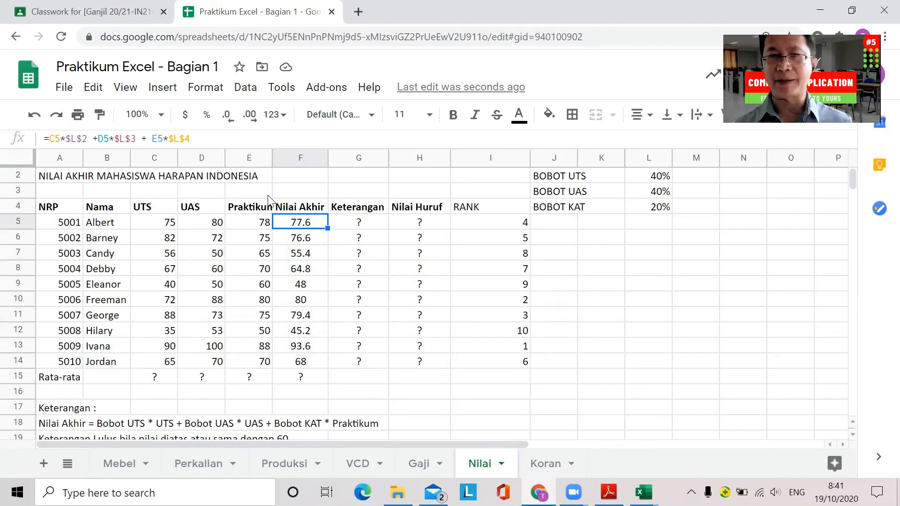
# Examine the RANK formula in I5, checking its value argument F5, the comma separator and the absolute range $F$5:$F$14.
pyautogui.click(475, 225)
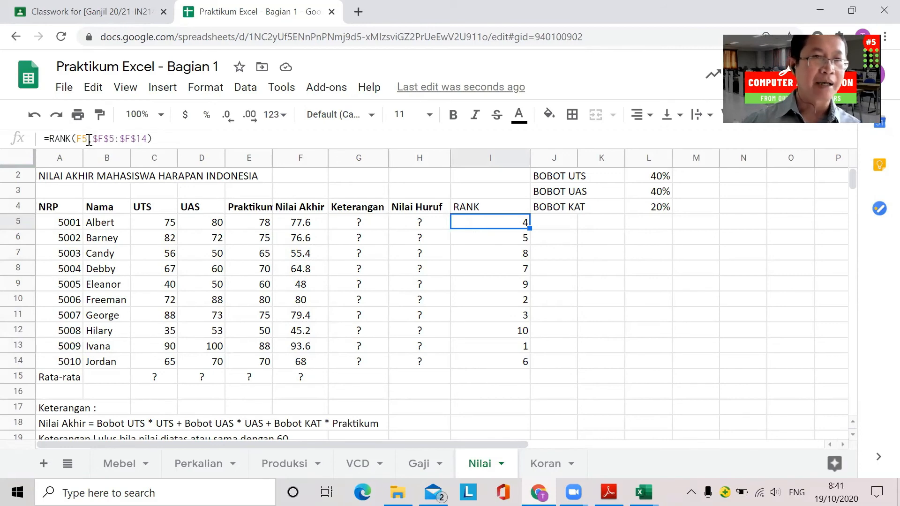
pyautogui.moveTo(85, 138); pyautogui.dragTo(78, 139)
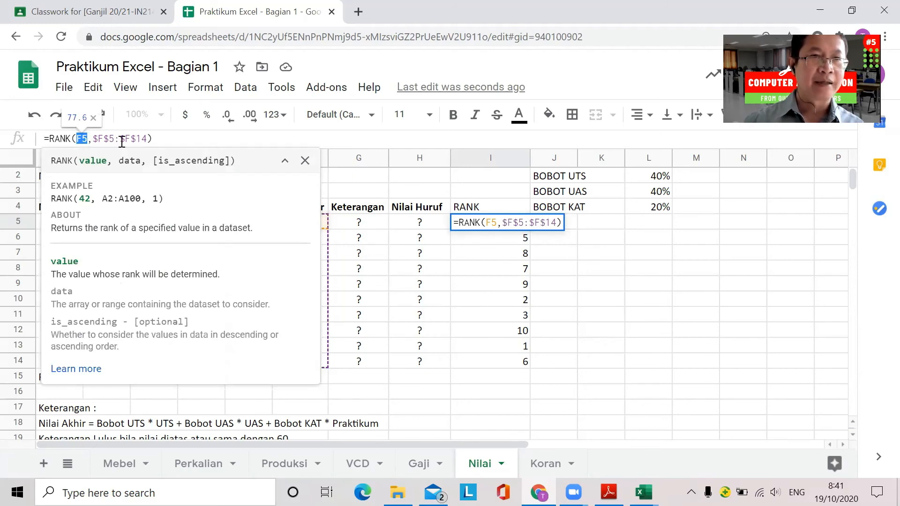
pyautogui.click(168, 139)
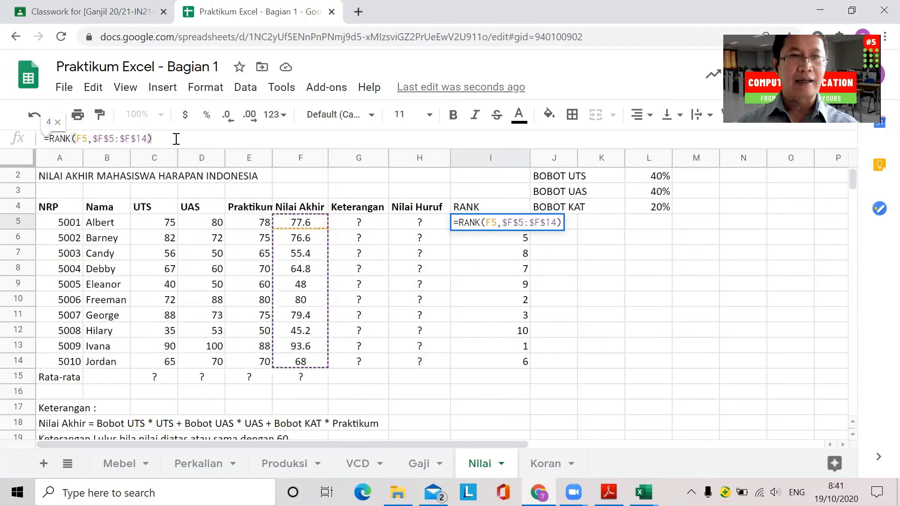
pyautogui.click(88, 140)
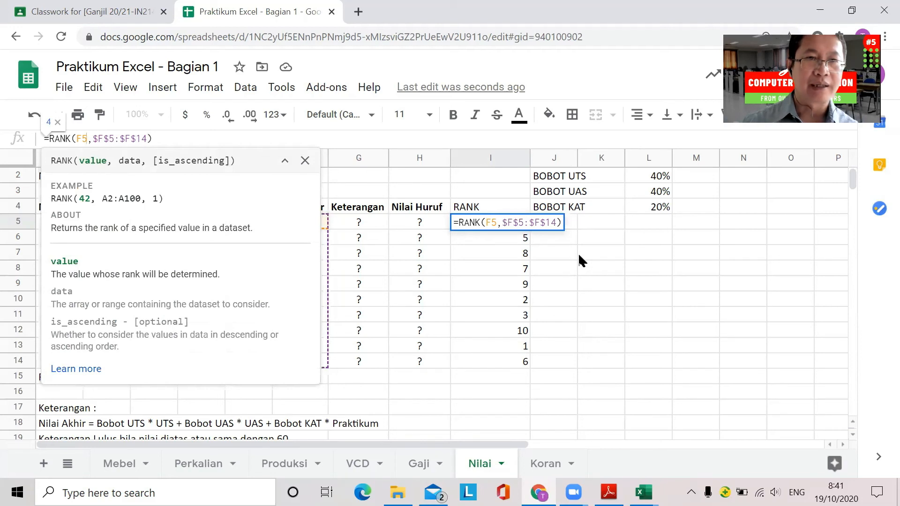
pyautogui.hotkey('shift', 'Right')
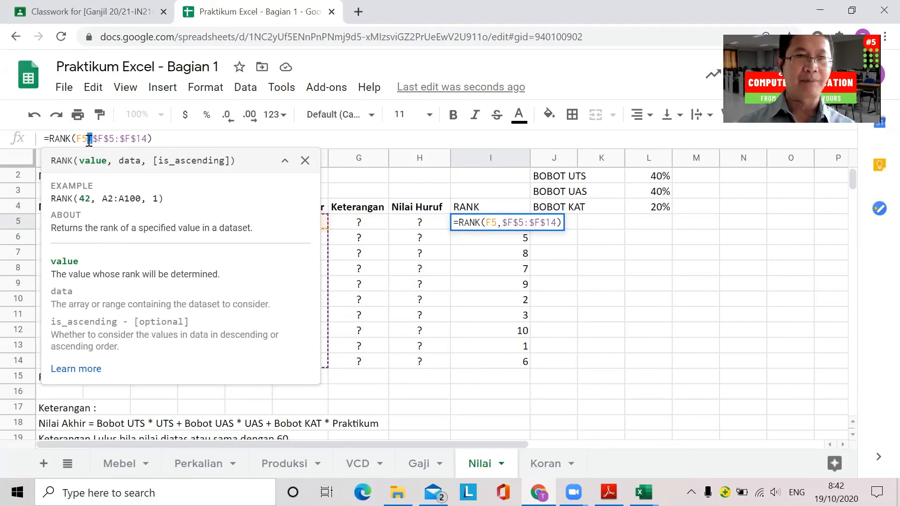
pyautogui.click(608, 290)
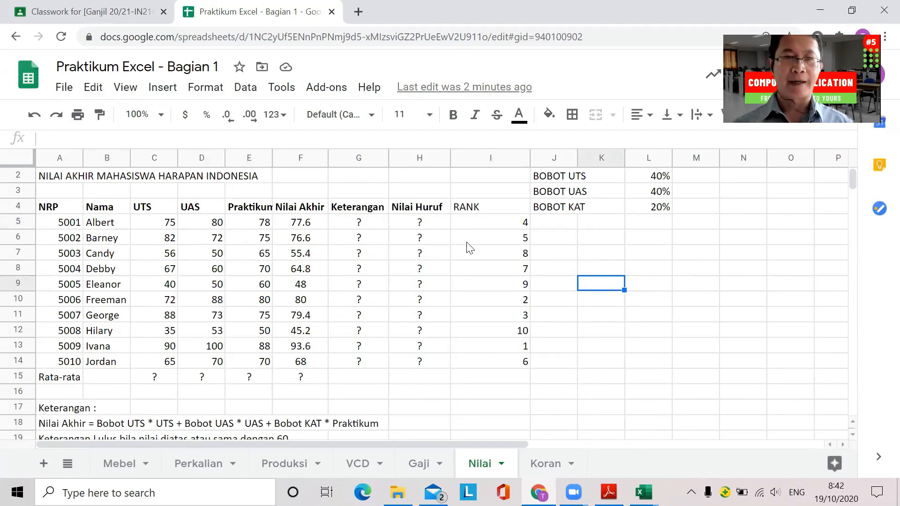
# Open the VCD sheet and review the Denda Hari and Denda Rupiah cells in row 6, their formula notes and the day limit in L3.
pyautogui.click(344, 465)
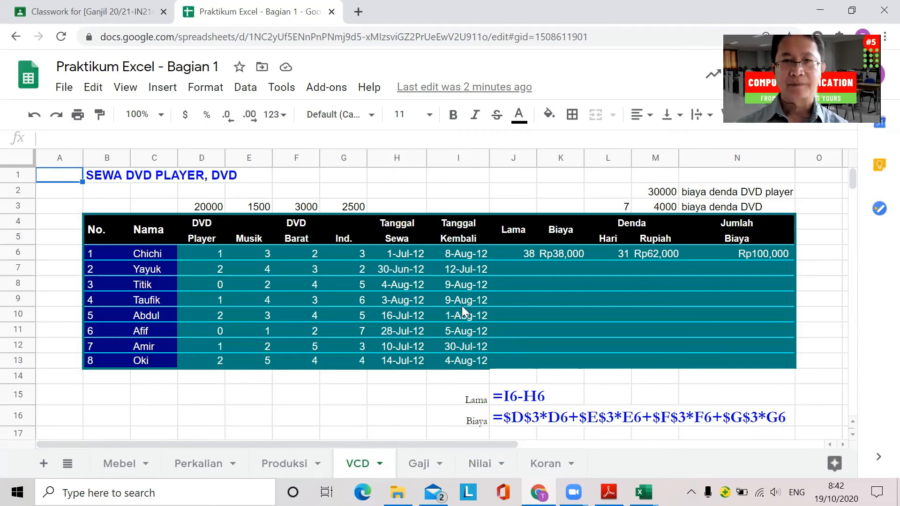
pyautogui.click(607, 257)
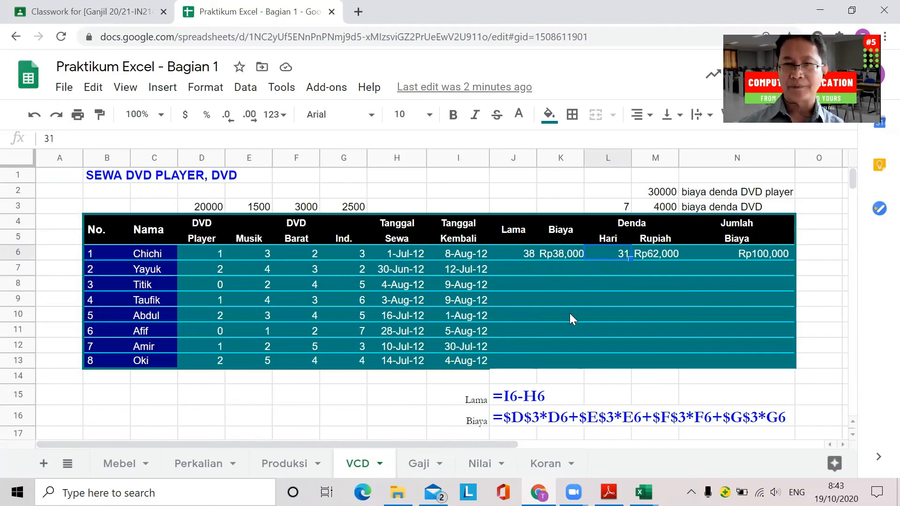
pyautogui.scroll(-3, 572, 342)
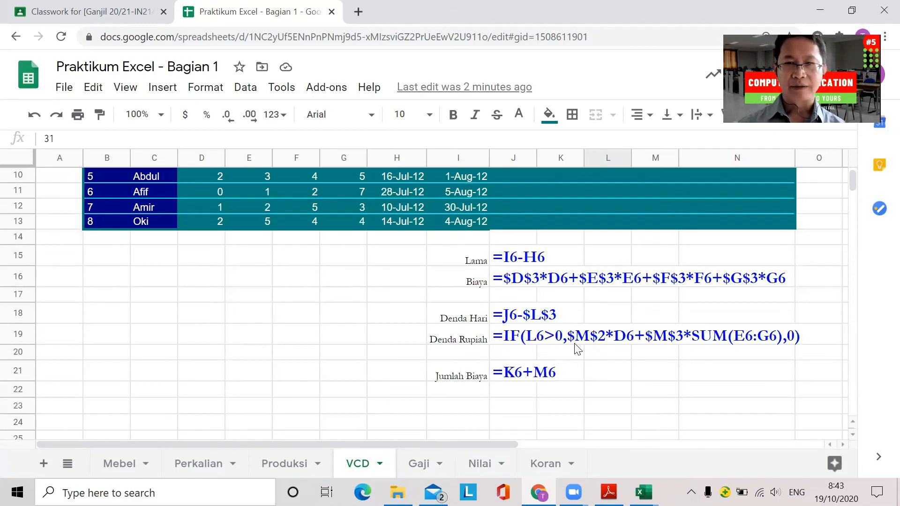
pyautogui.scroll(3, 577, 349)
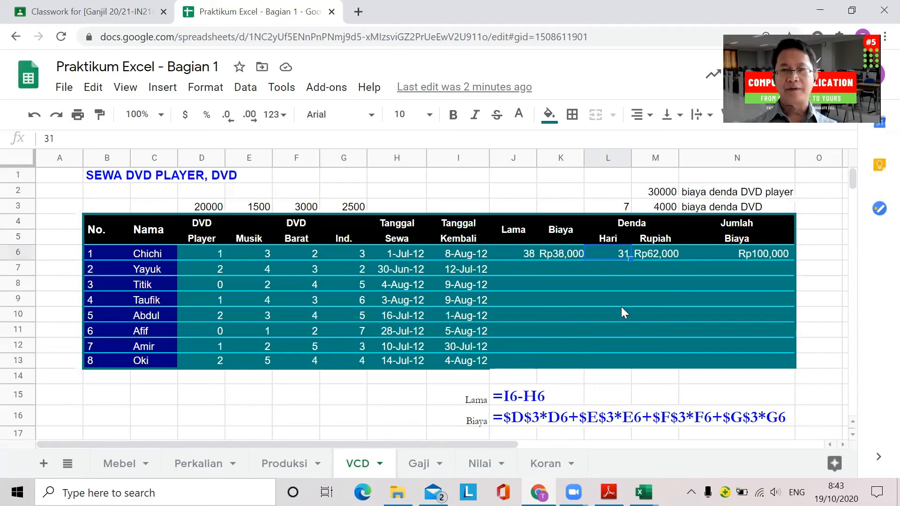
pyautogui.click(657, 253)
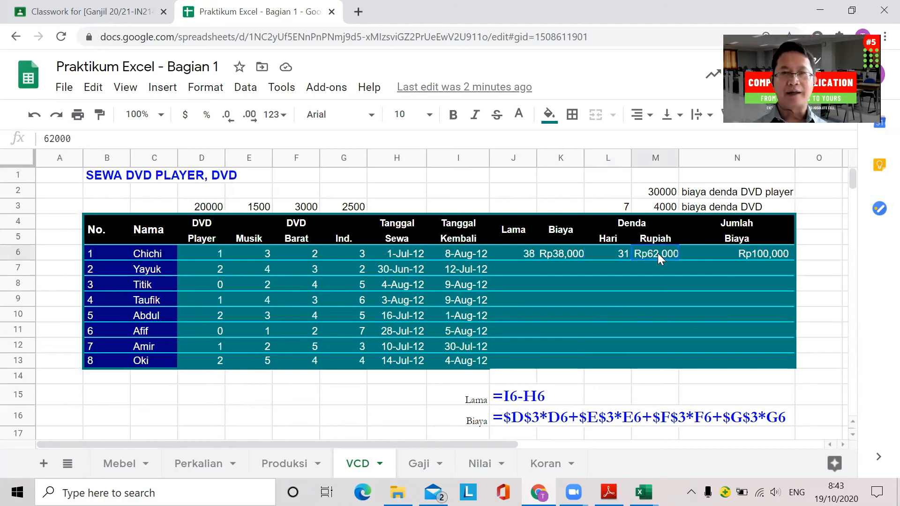
pyautogui.click(618, 257)
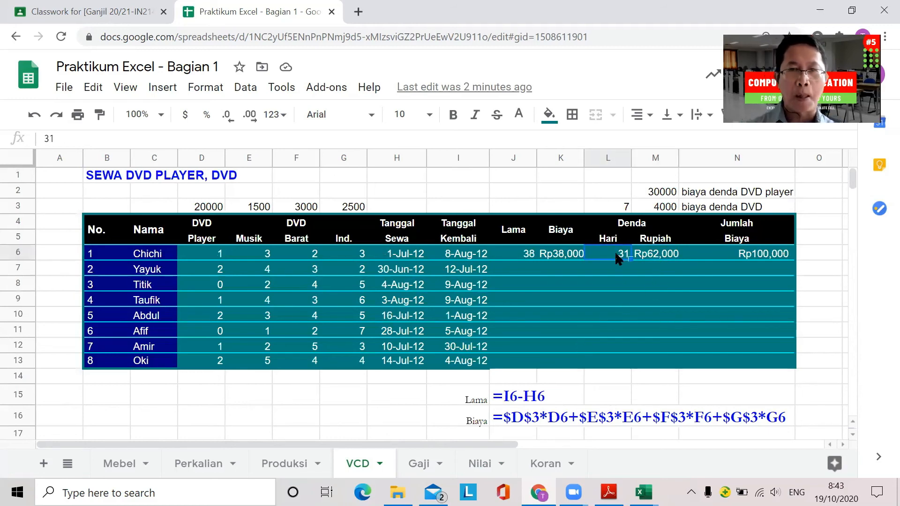
pyautogui.click(616, 210)
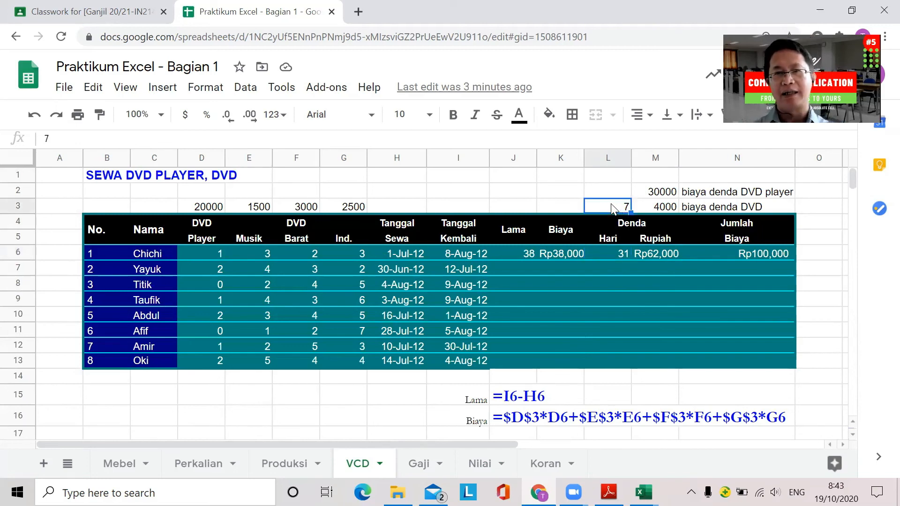
pyautogui.click(612, 192)
pyautogui.click(600, 208)
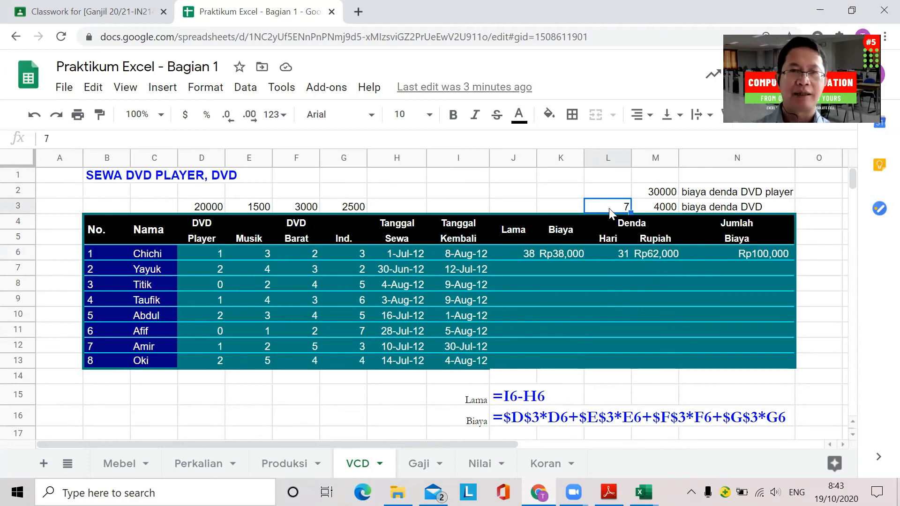
# Enter the label Mak.Pinjam in K3, beside the day limit in L3.
pyautogui.click(551, 205)
pyautogui.press('capslock')
pyautogui.write('=l')
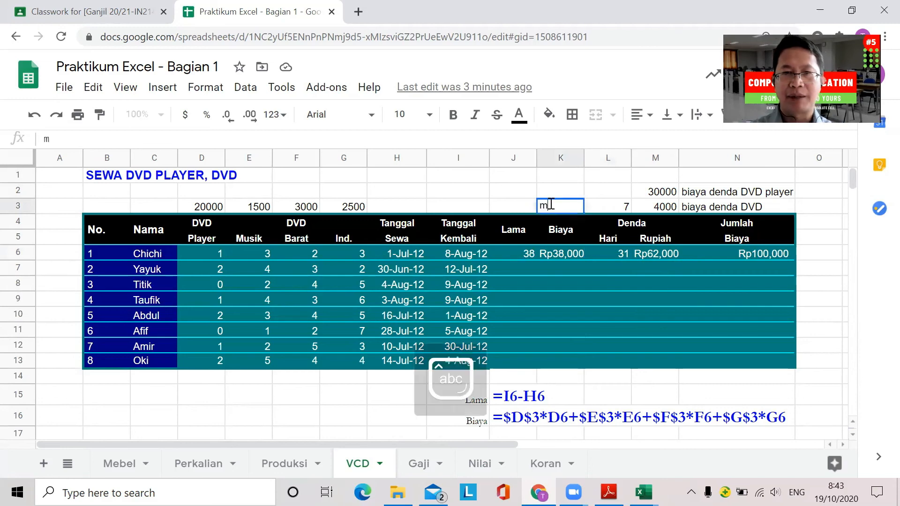
pyautogui.press('BackSpace')
pyautogui.press('BackSpace')
pyautogui.press('capslock')
pyautogui.write('mA')
pyautogui.press('BackSpace')
pyautogui.press('BackSpace')
pyautogui.press('capslock')
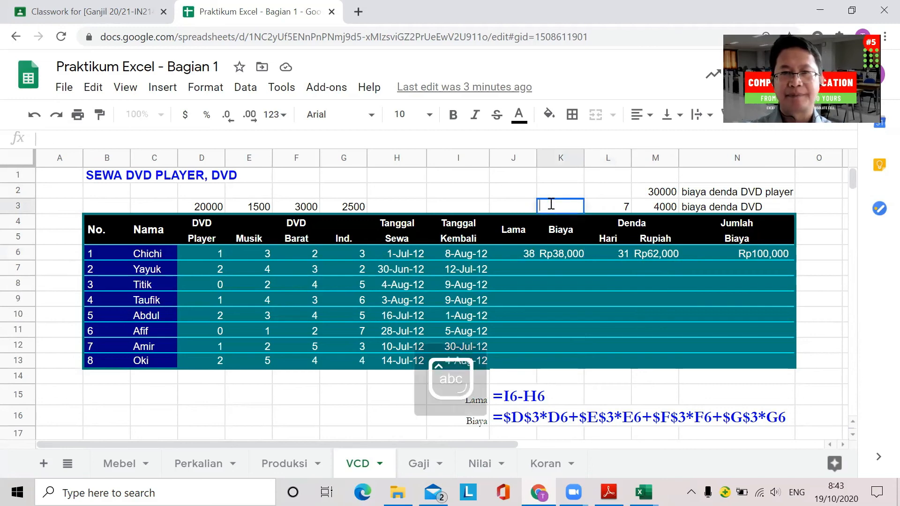
pyautogui.write('M')
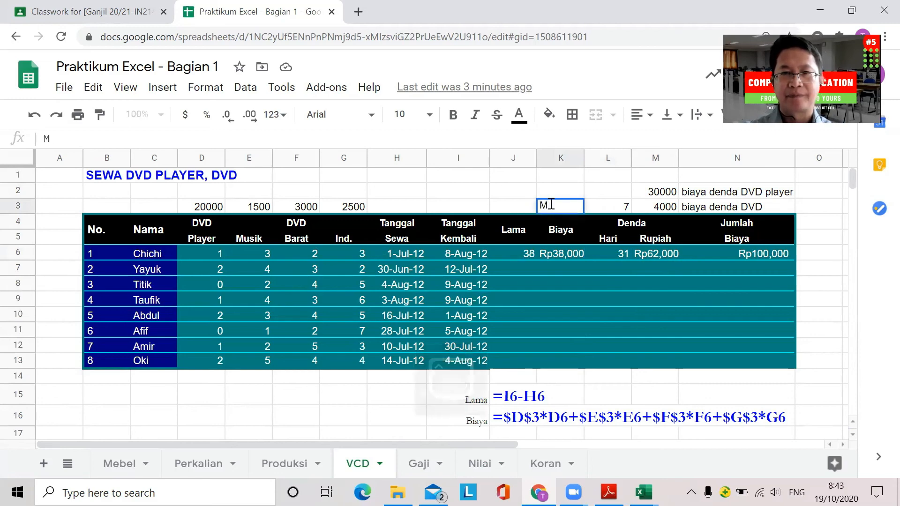
pyautogui.write('ax')
pyautogui.press('BackSpace')
pyautogui.write('k')
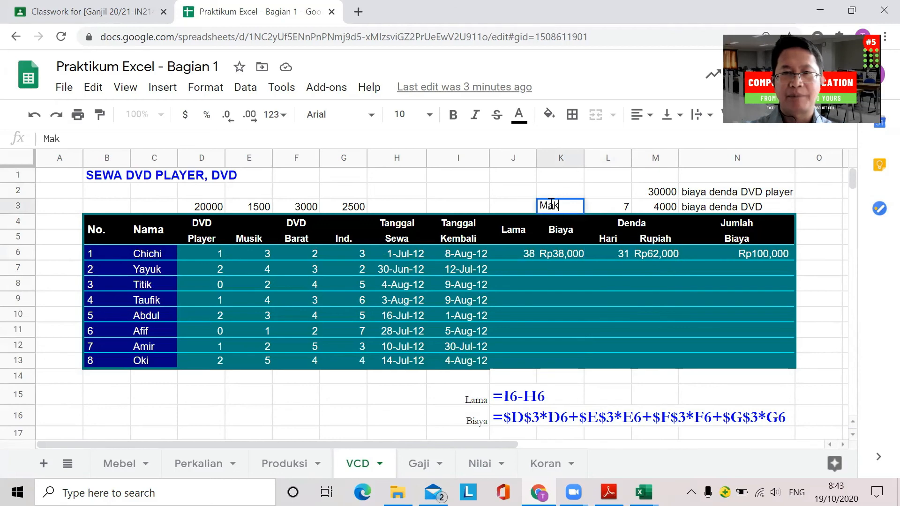
pyautogui.write('.')
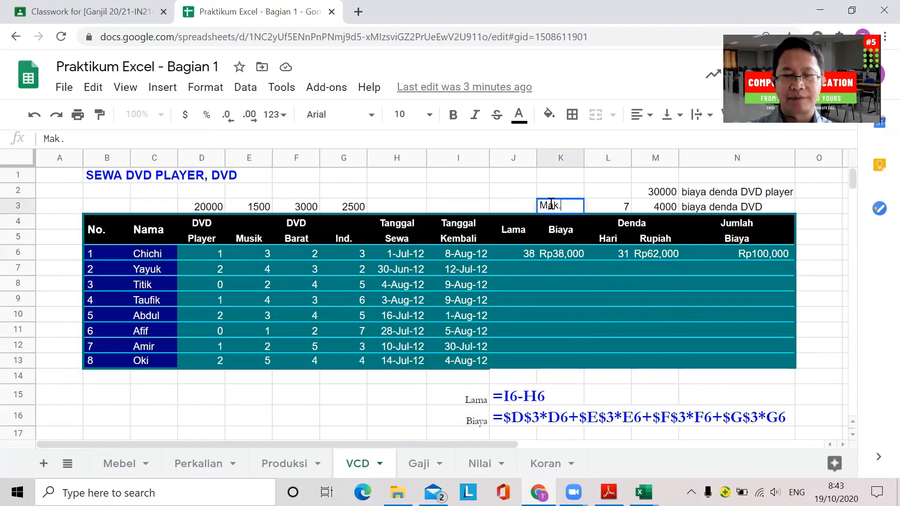
pyautogui.write('Pinja')
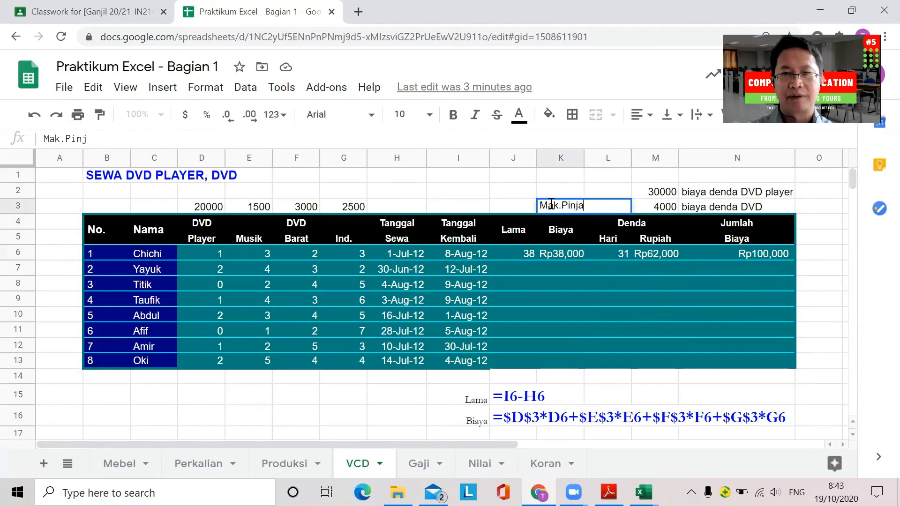
pyautogui.write('m')
pyautogui.press('Return')
# Review the day limit in L3 and the Biaya, Denda Hari, Denda Rupiah and Jumlah Biaya cells in row 6.
pyautogui.click(611, 206)
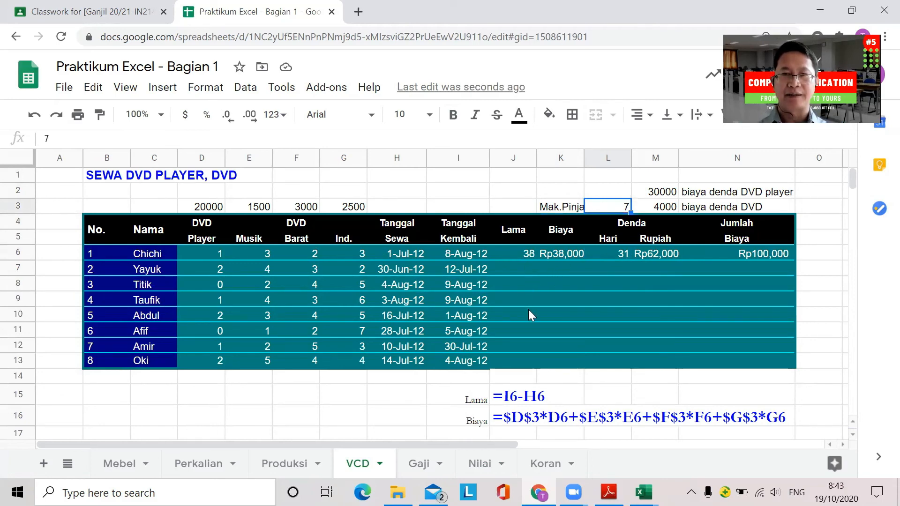
pyautogui.scroll(-2, 529, 310)
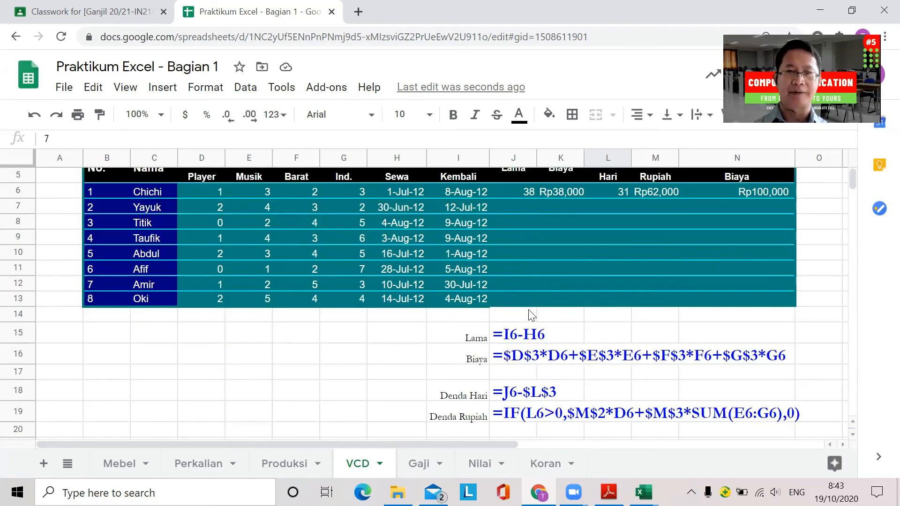
pyautogui.scroll(2, 531, 315)
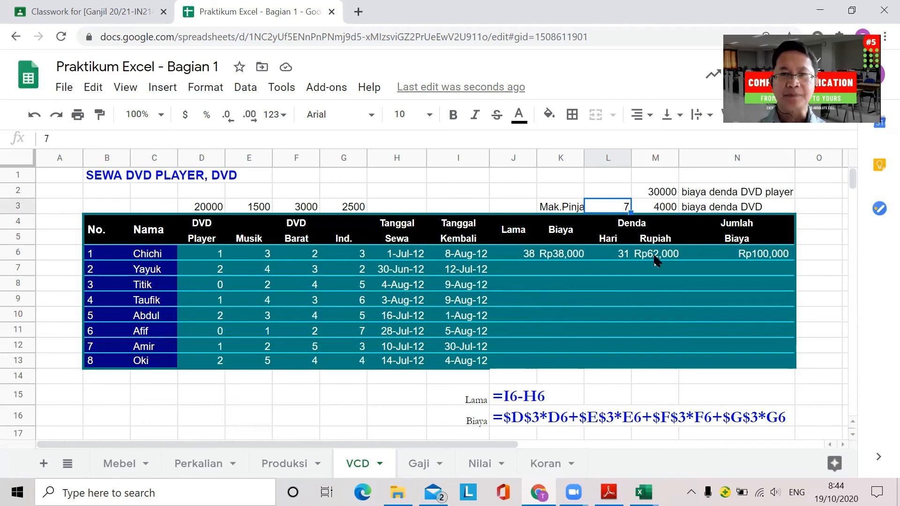
pyautogui.click(580, 257)
pyautogui.click(645, 254)
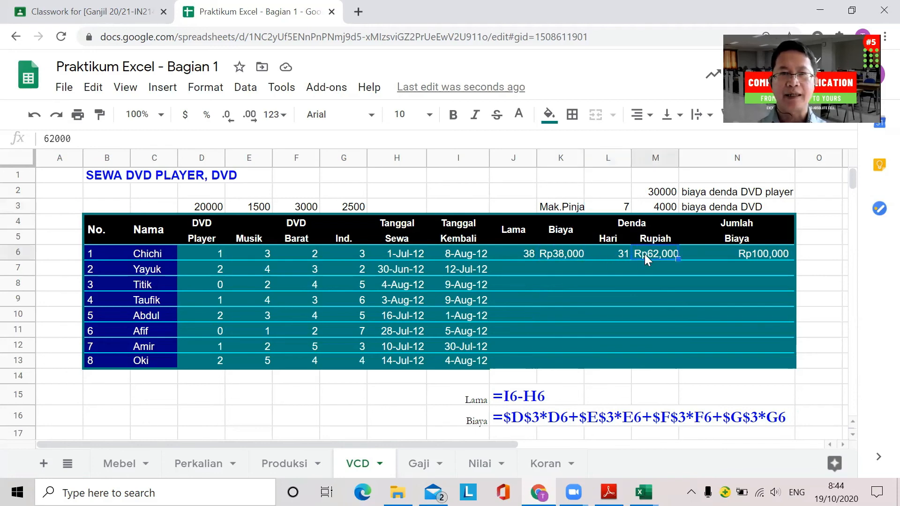
pyautogui.click(611, 256)
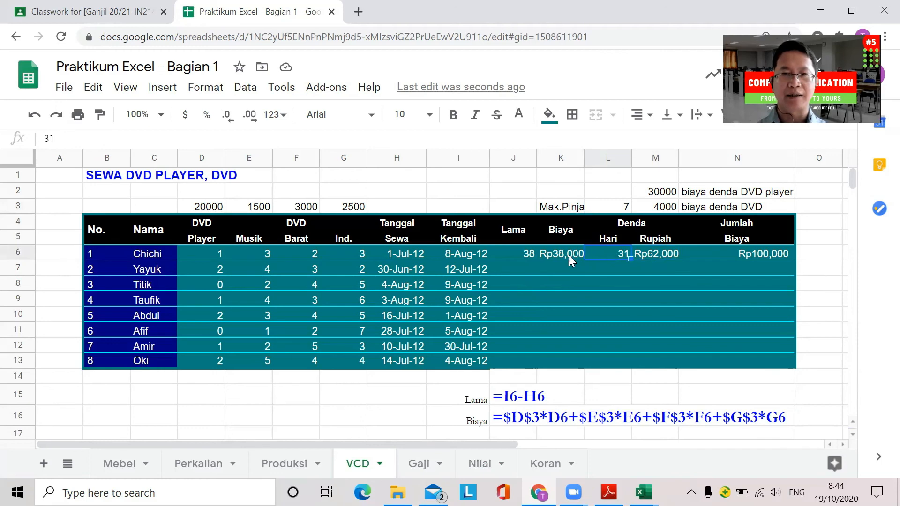
pyautogui.click(569, 255)
pyautogui.click(606, 252)
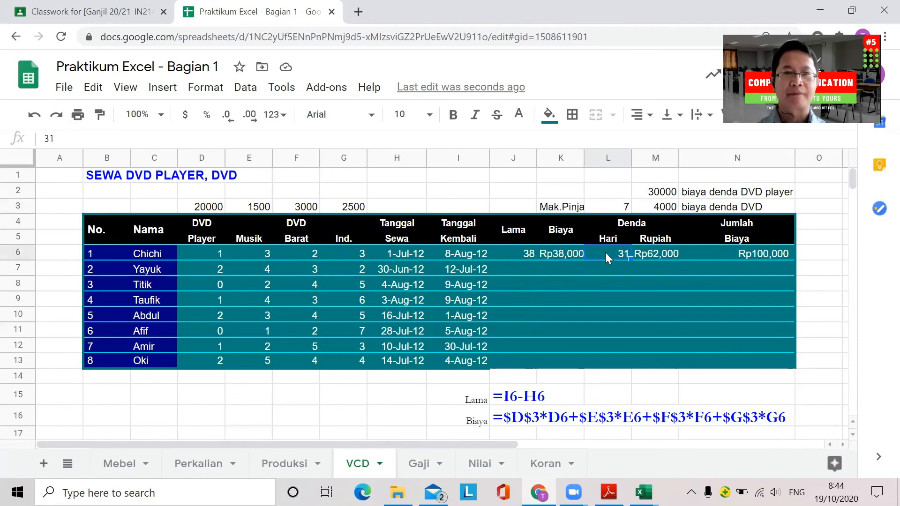
pyautogui.click(725, 252)
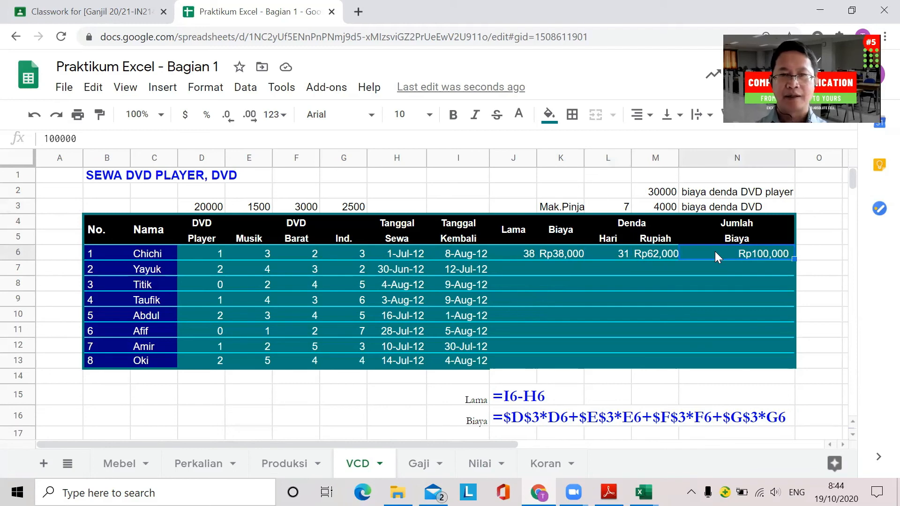
# Examine the Denda Rupiah IF formula note in J19 and compare it with the Denda Hari and Rupiah cells in row 6.
pyautogui.scroll(-3, 710, 247)
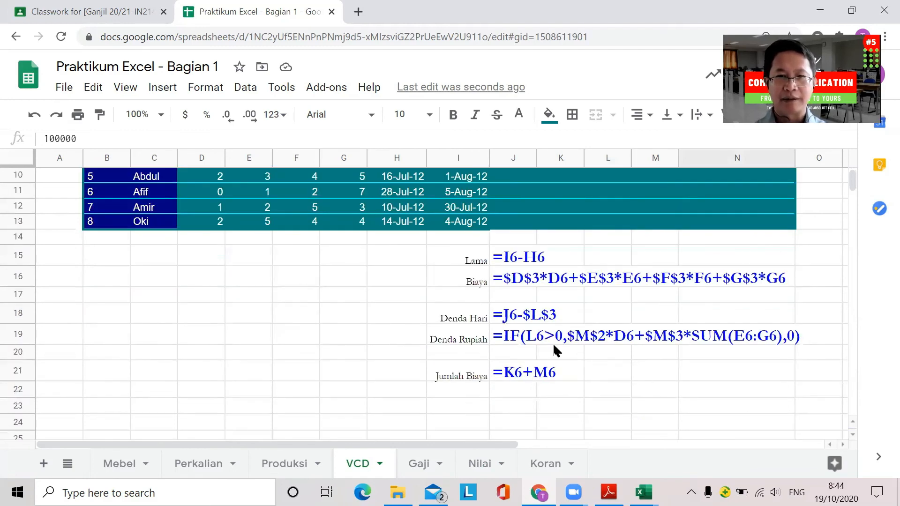
pyautogui.click(511, 338)
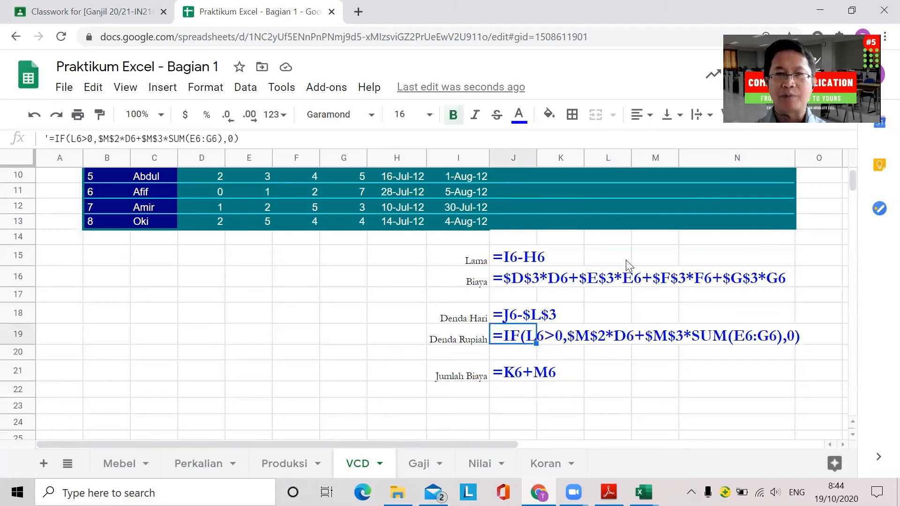
pyautogui.scroll(3, 625, 262)
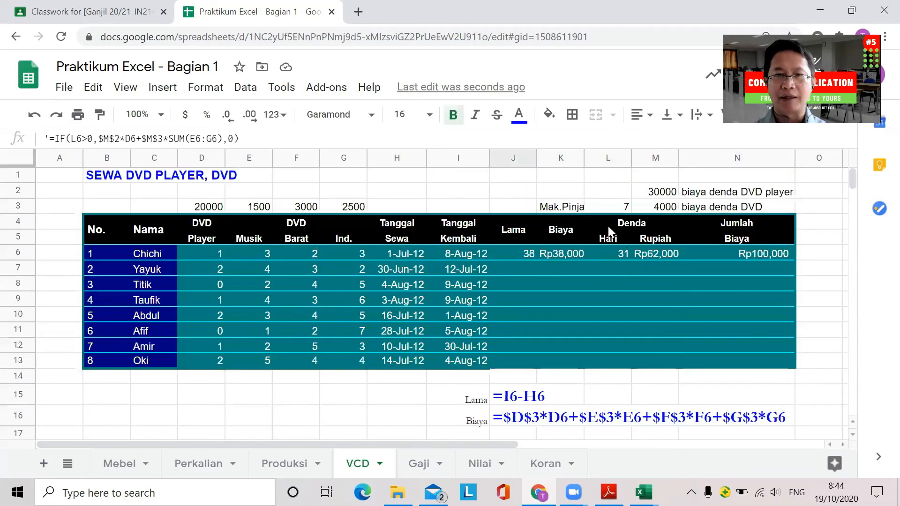
pyautogui.click(609, 227)
pyautogui.click(614, 241)
pyautogui.click(653, 256)
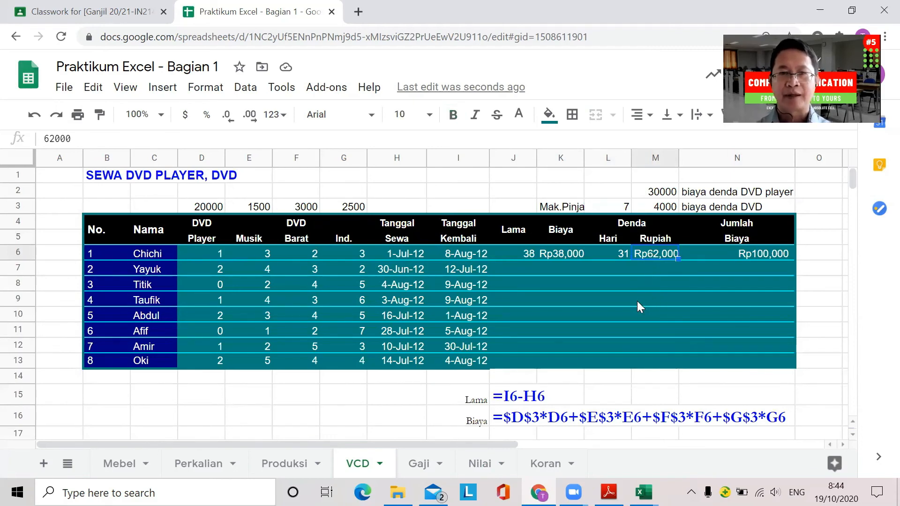
pyautogui.scroll(-2, 637, 301)
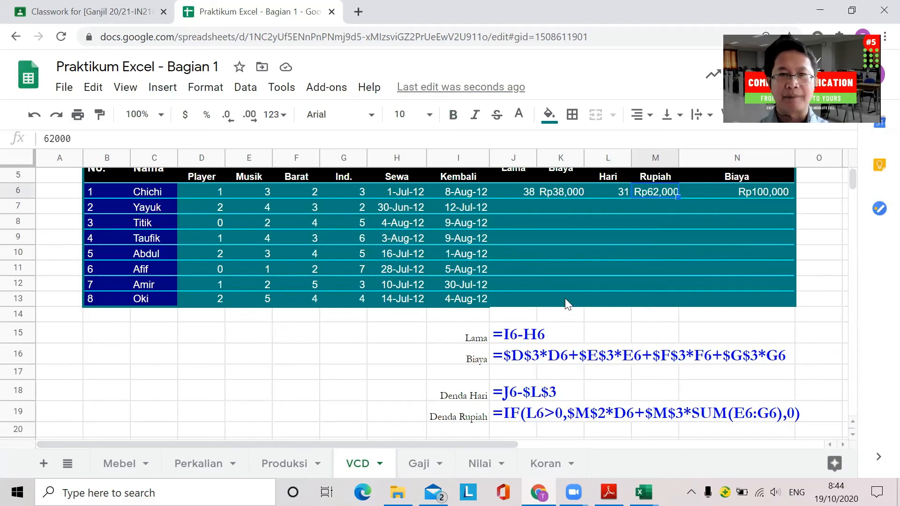
pyautogui.scroll(2, 570, 268)
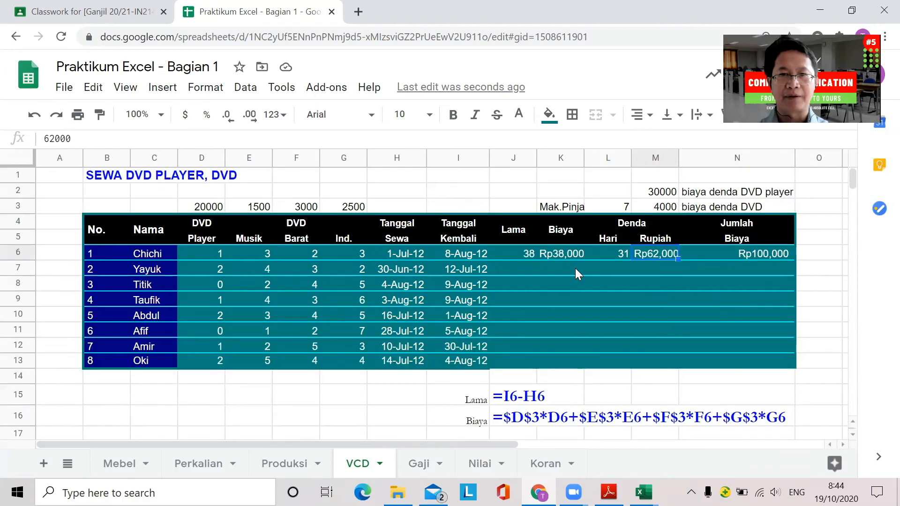
pyautogui.click(617, 254)
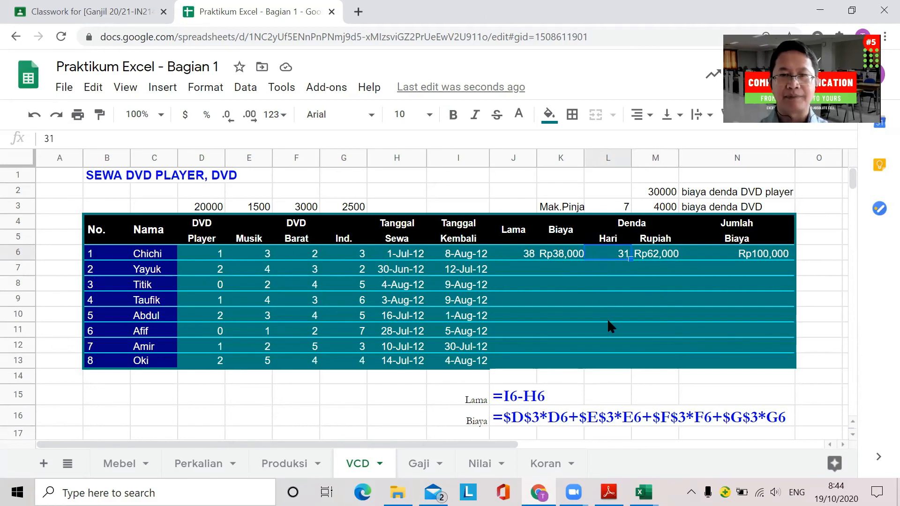
pyautogui.scroll(-2, 609, 325)
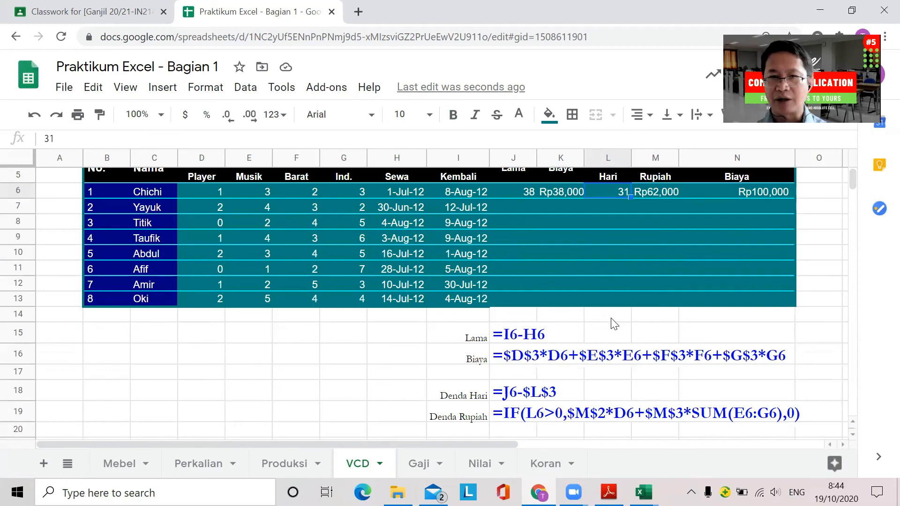
# Compare the Denda Rupiah IF formula note in J19 with the day limit in L3 and the Denda cells in row 6.
pyautogui.scroll(2, 597, 292)
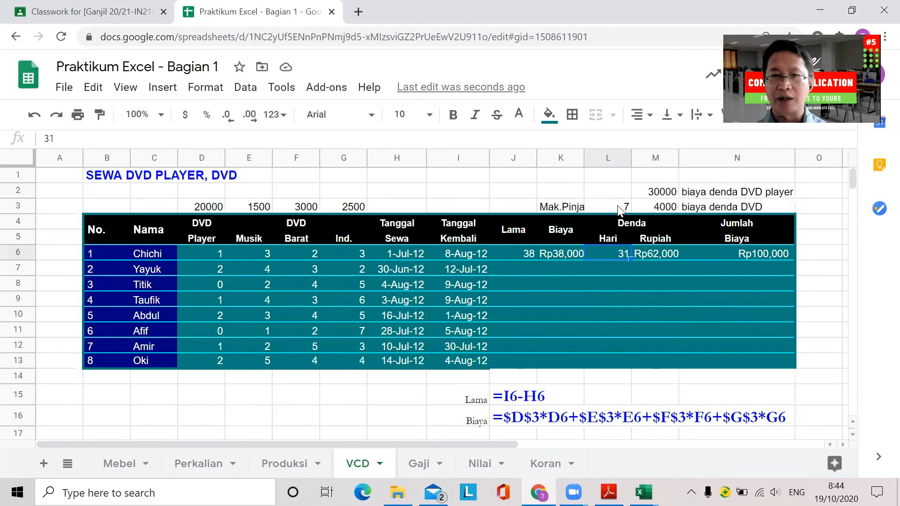
pyautogui.scroll(-4, 617, 217)
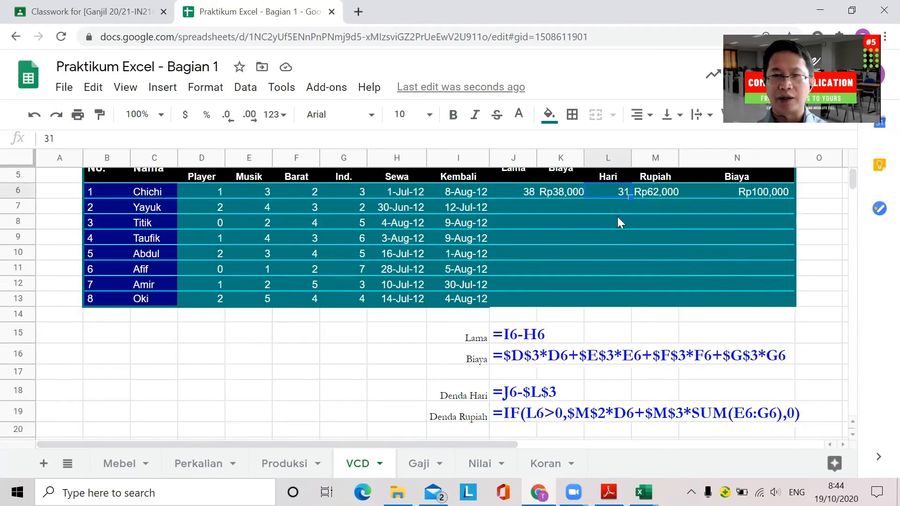
pyautogui.click(558, 338)
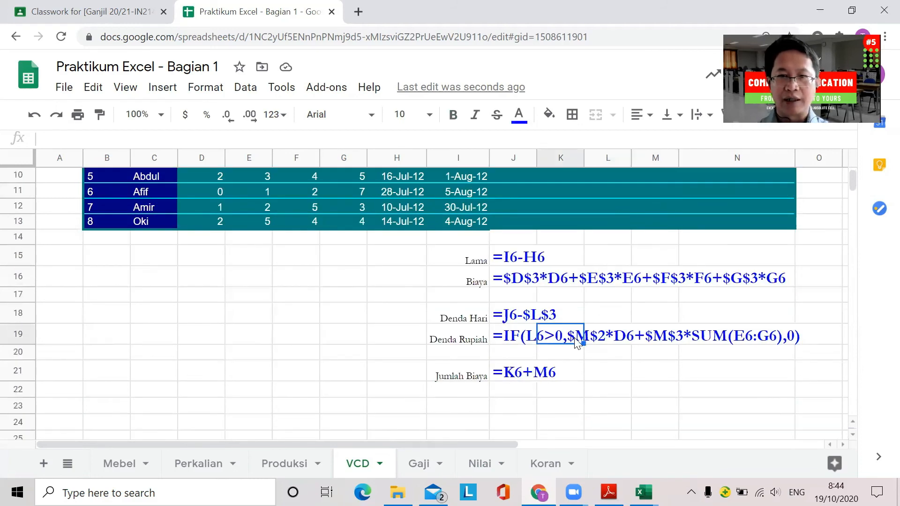
pyautogui.scroll(2, 586, 342)
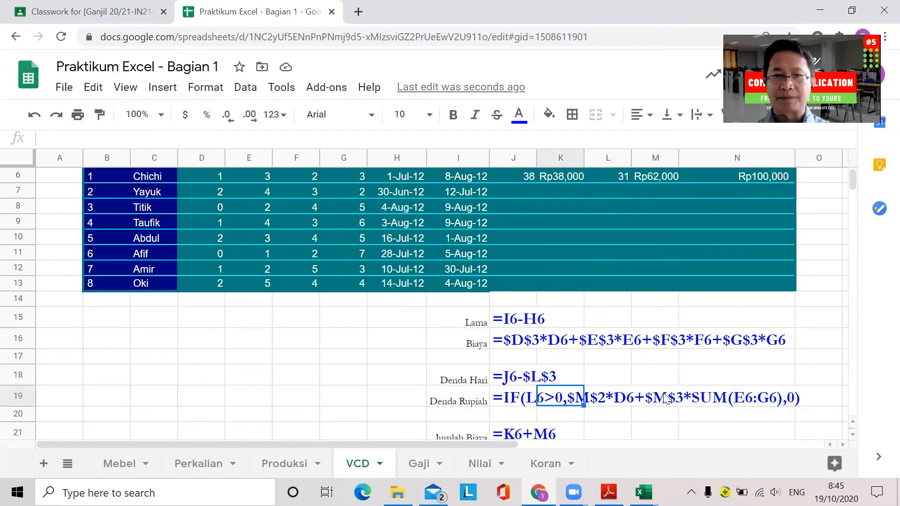
pyautogui.scroll(2, 657, 255)
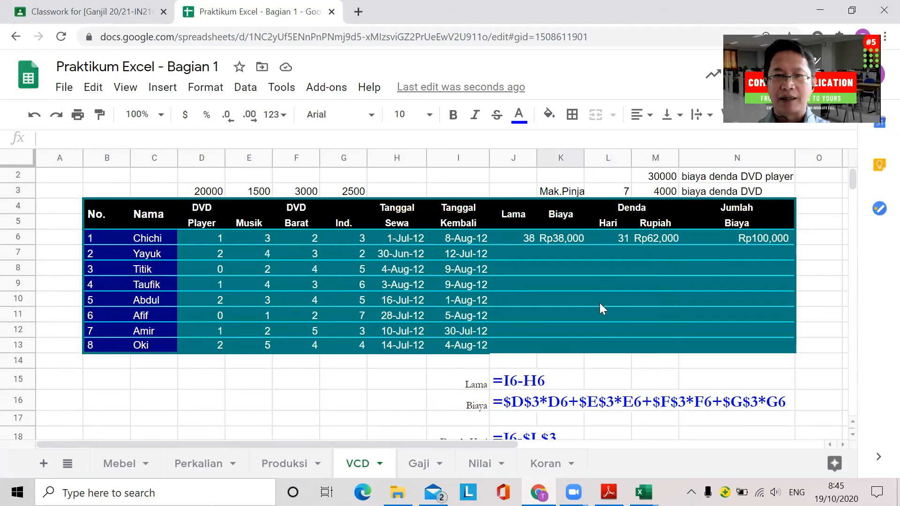
pyautogui.scroll(-2, 600, 303)
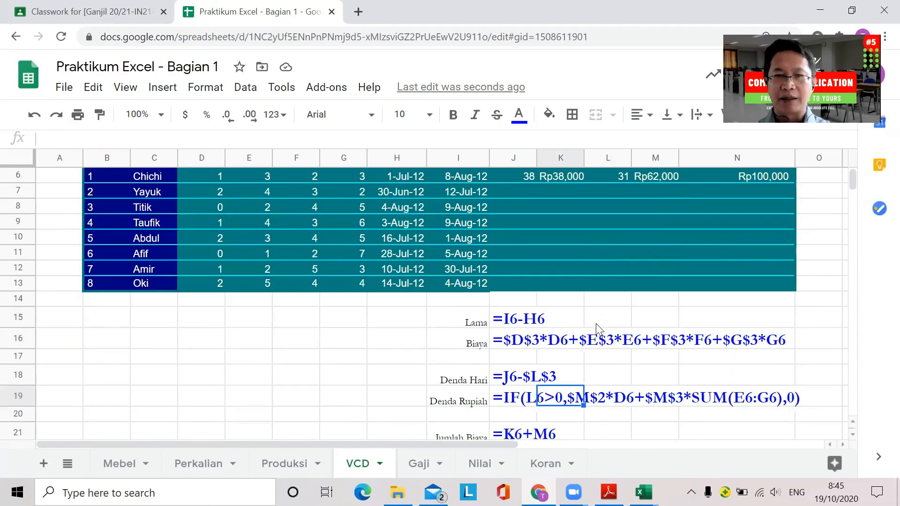
pyautogui.click(503, 402)
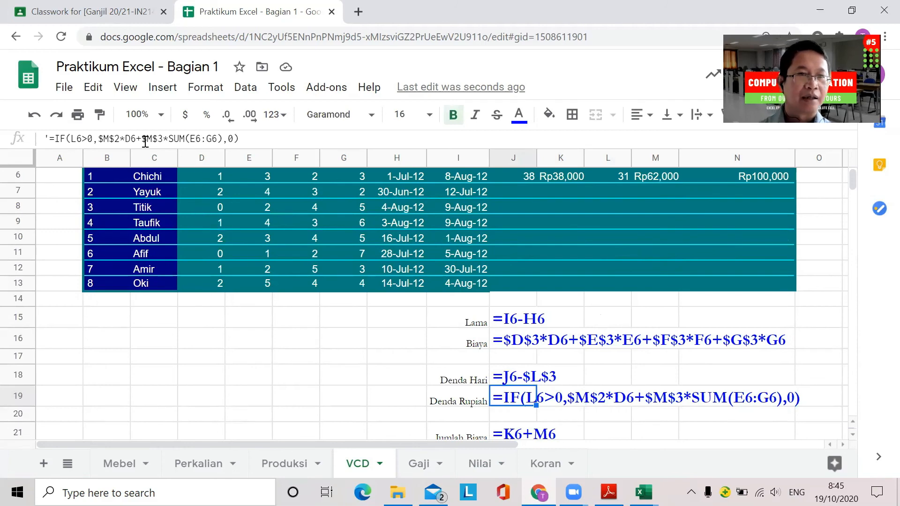
pyautogui.click(88, 141)
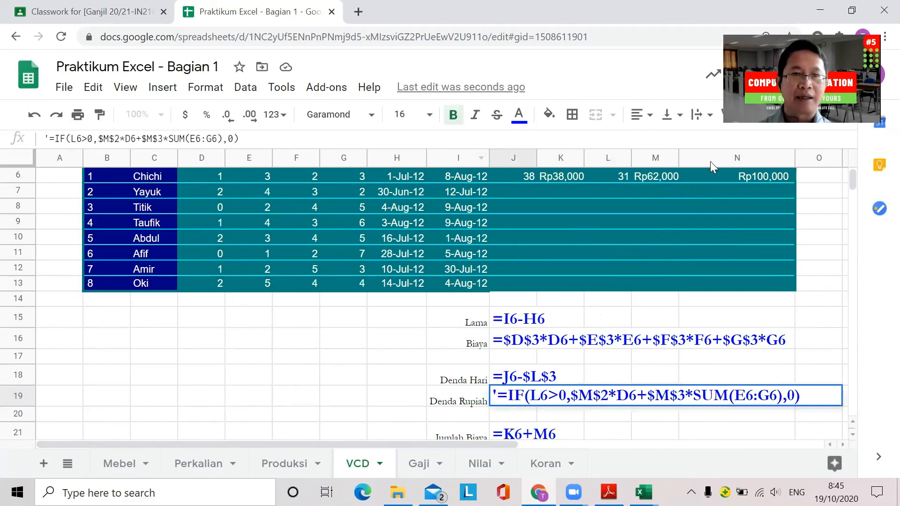
pyautogui.scroll(2, 769, 212)
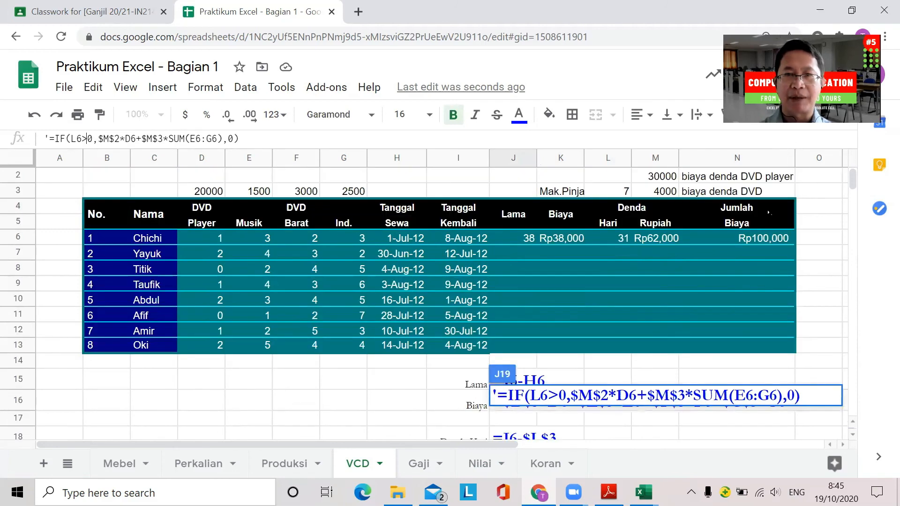
pyautogui.click(615, 194)
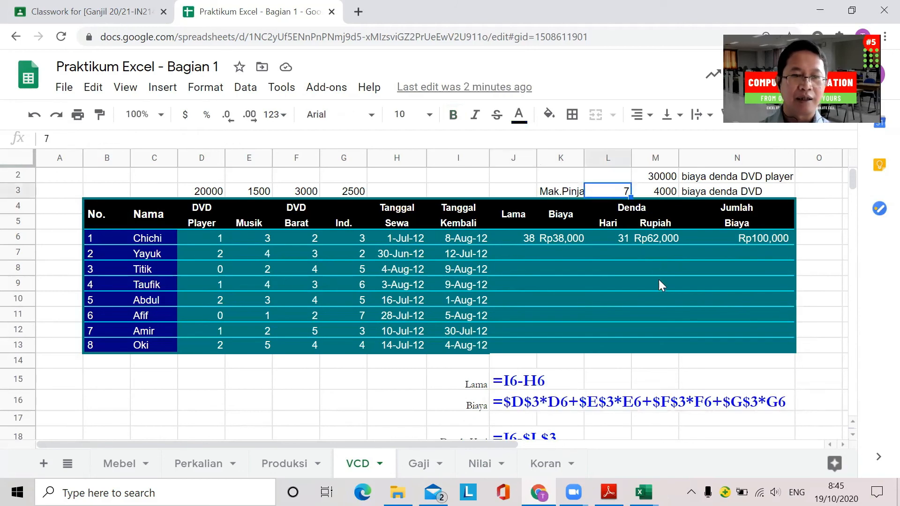
pyautogui.scroll(-4, 636, 407)
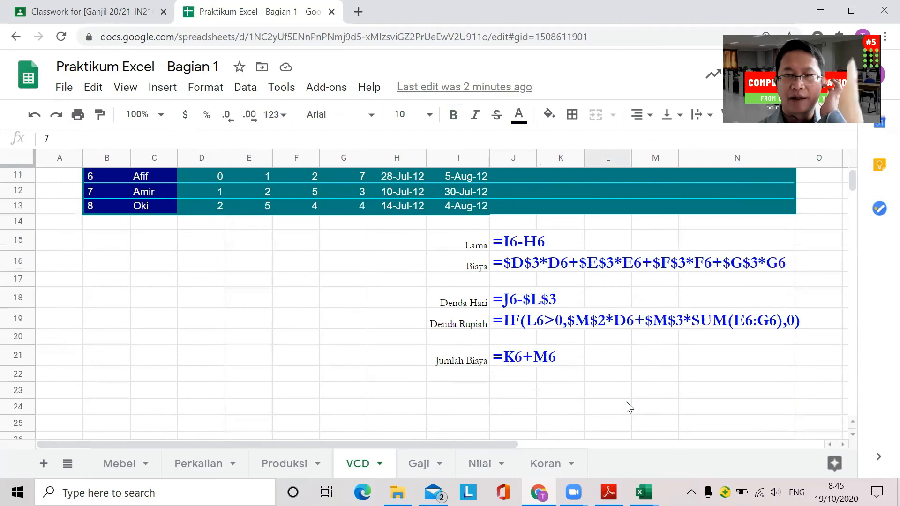
# Change the condition in the Denda Rupiah formula note in J19 to L6>$L$3, keeping the rest of the IF formula.
pyautogui.click(524, 324)
pyautogui.scroll(4, 604, 323)
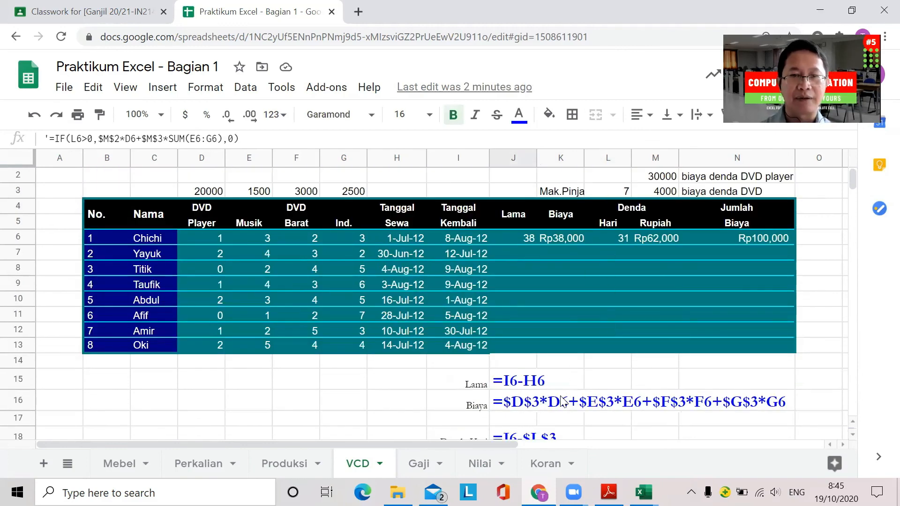
pyautogui.scroll(-2, 553, 424)
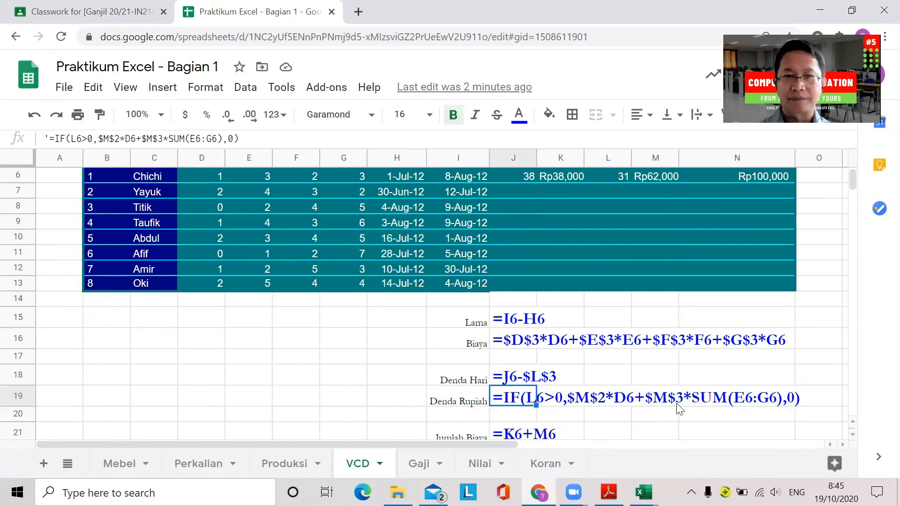
pyautogui.hotkey('ctrl', 'Right')
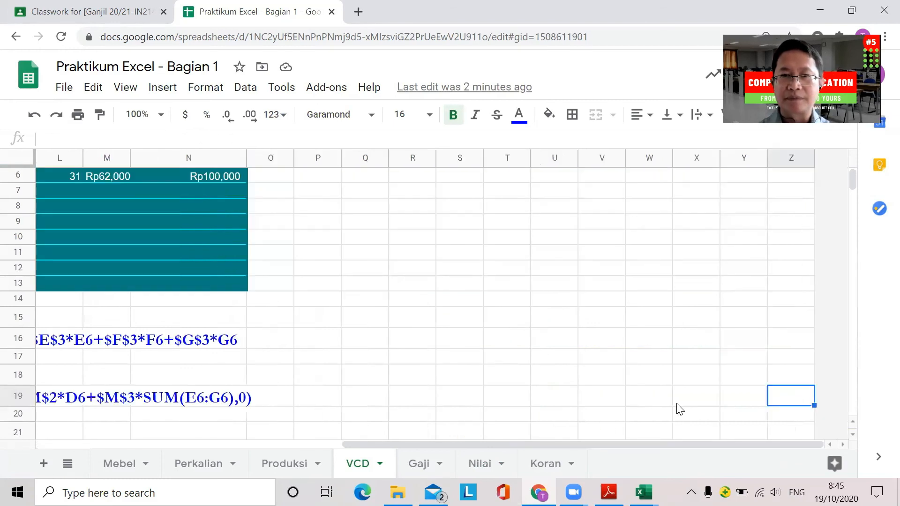
pyautogui.hotkey('ctrl', 'Left')
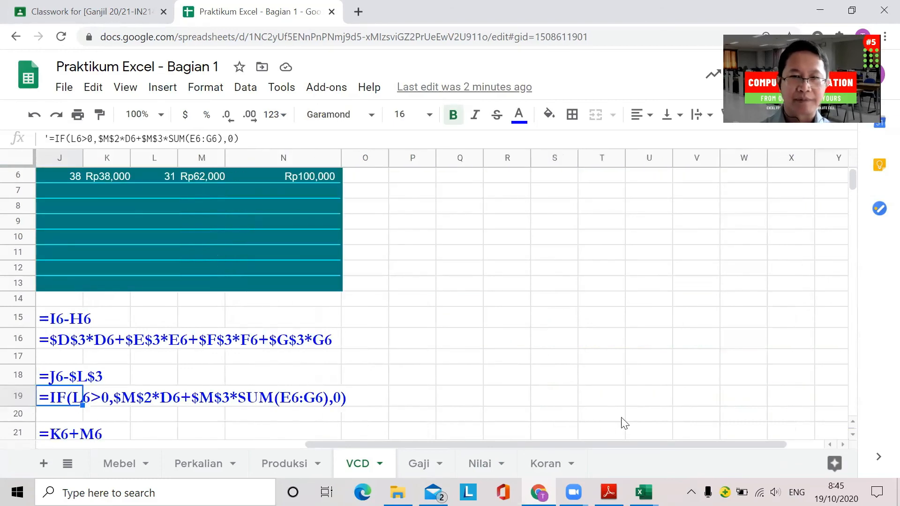
pyautogui.moveTo(376, 443); pyautogui.dragTo(273, 445)
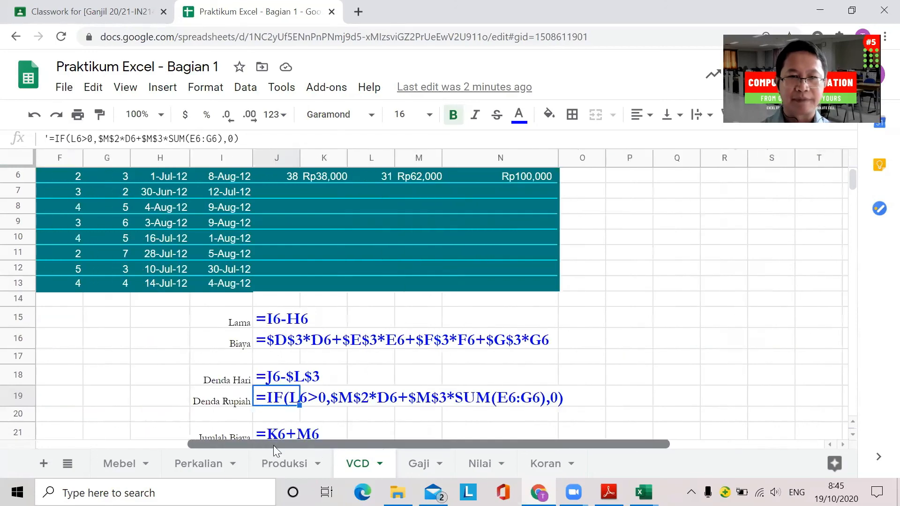
pyautogui.click(86, 139)
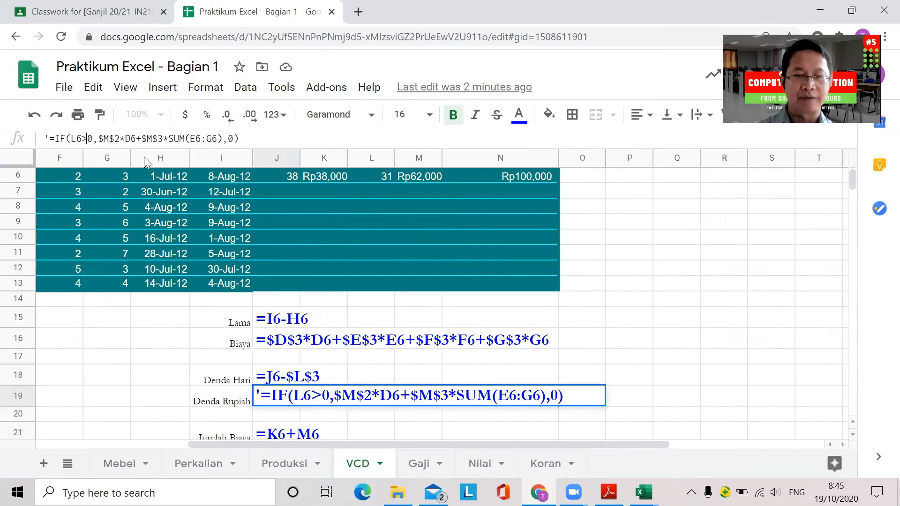
pyautogui.write('13')
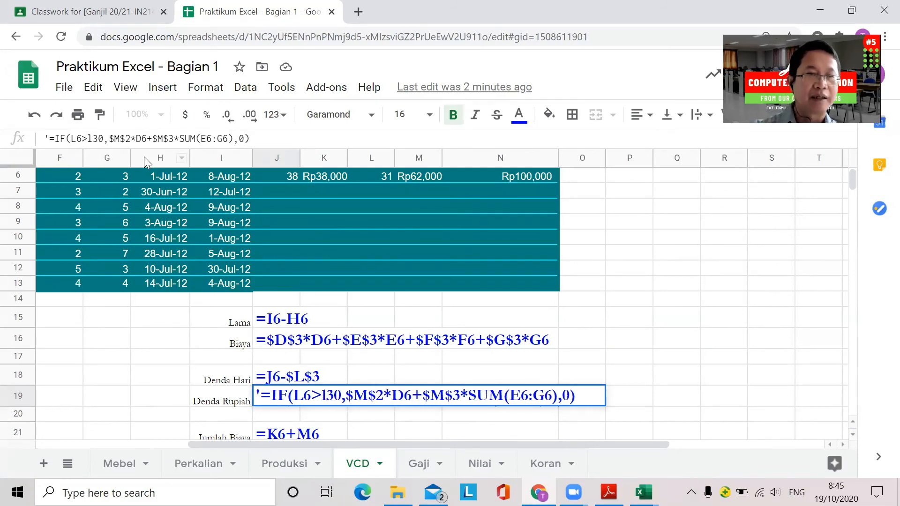
pyautogui.press('BackSpace')
pyautogui.press('BackSpace')
pyautogui.write('L')
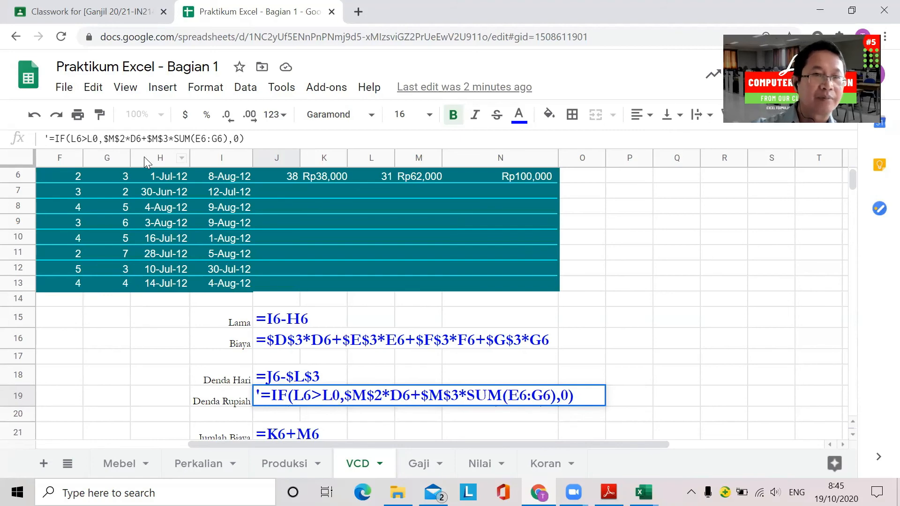
pyautogui.write('3')
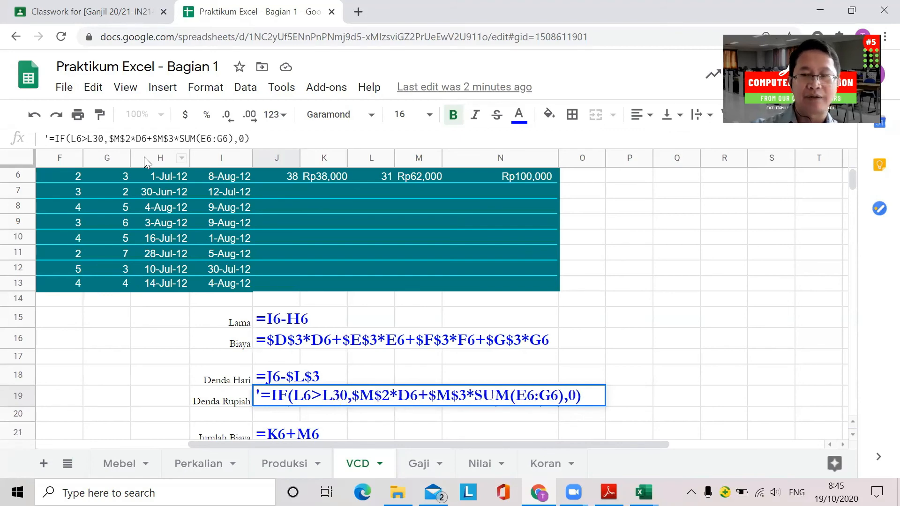
pyautogui.press('Delete')
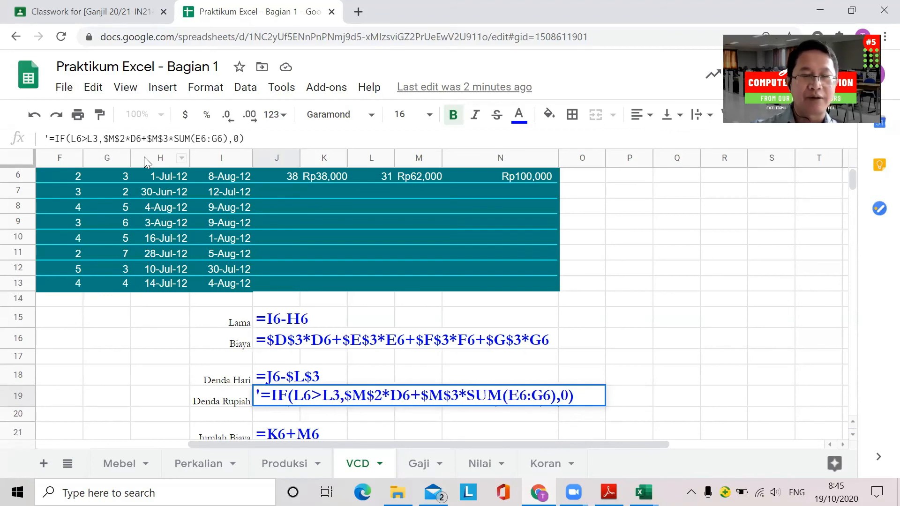
pyautogui.write('$L')
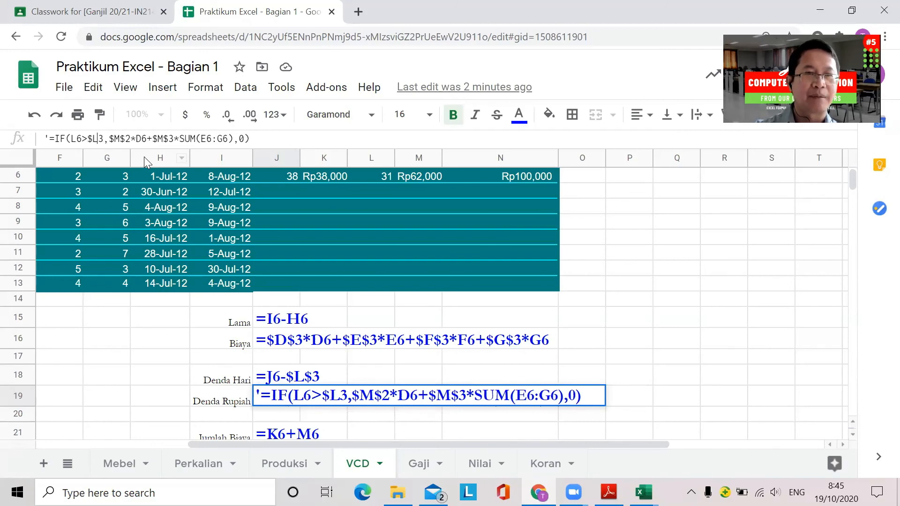
pyautogui.write('$')
pyautogui.press('Return')
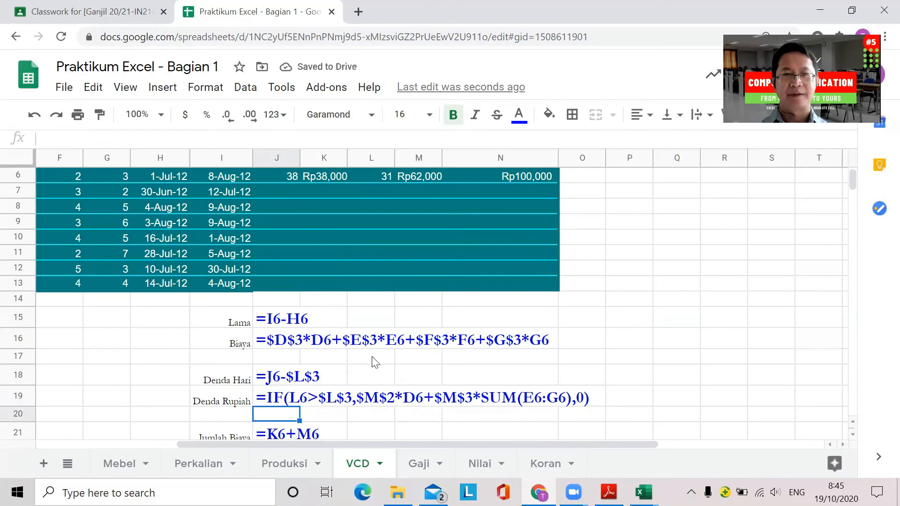
# Review the edited Denda Rupiah note against the day limit, penalty rates and row 6, and open the Mebel sheet.
pyautogui.scroll(2, 380, 318)
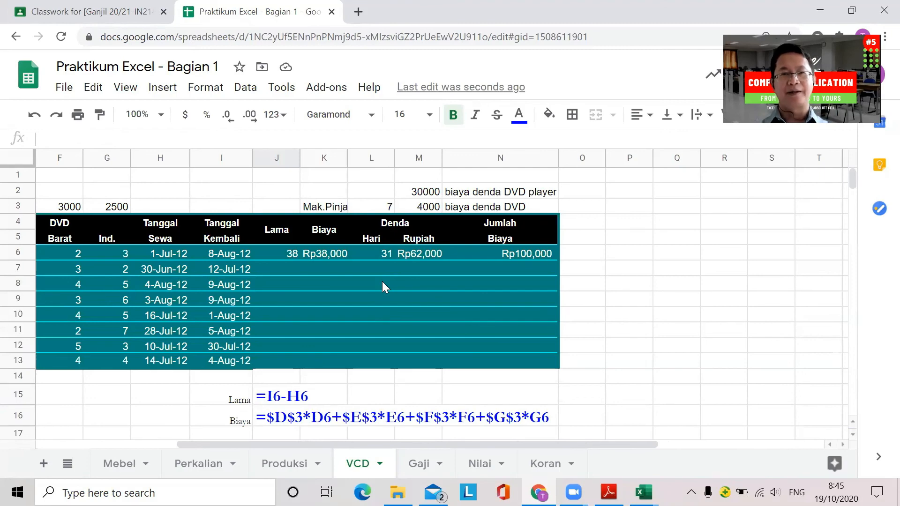
pyautogui.scroll(-2, 382, 285)
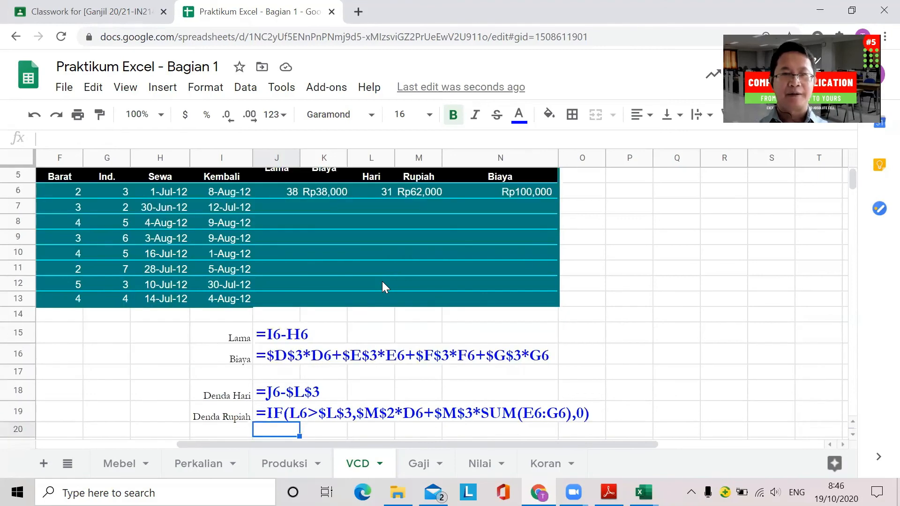
pyautogui.scroll(2, 440, 255)
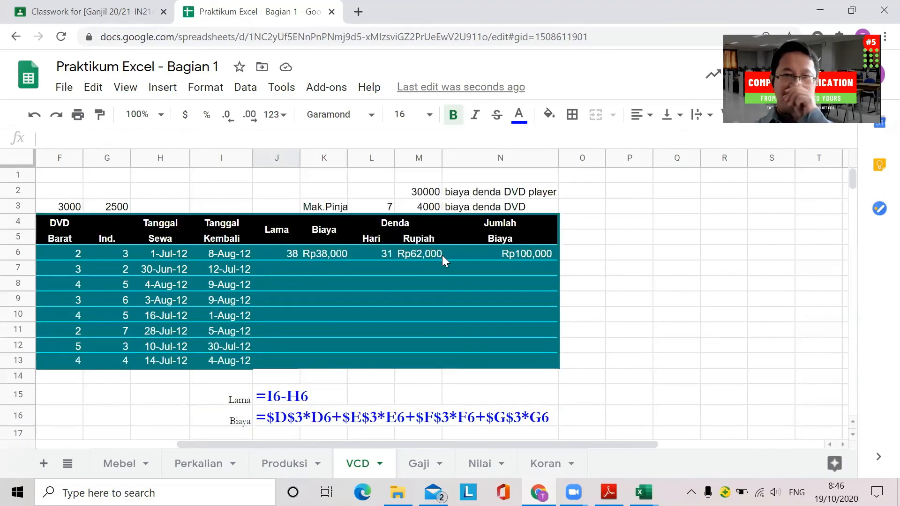
pyautogui.scroll(-5, 443, 277)
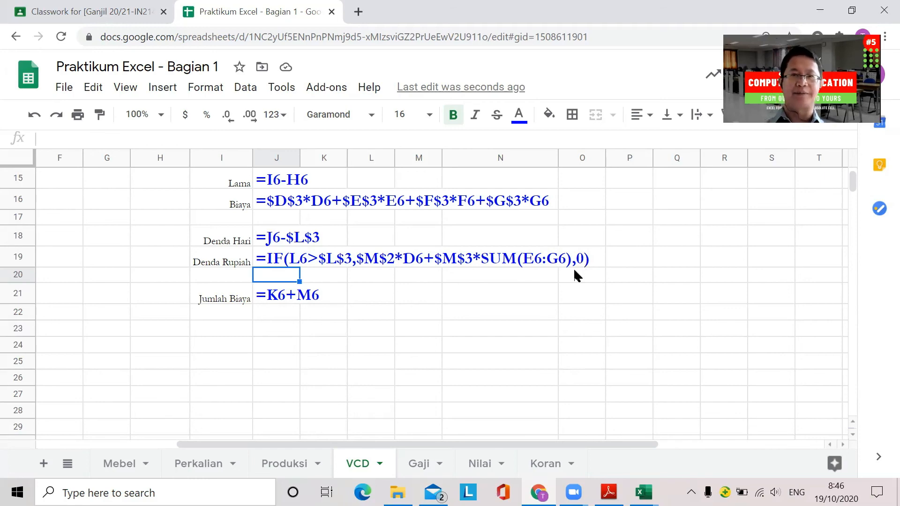
pyautogui.scroll(5, 574, 270)
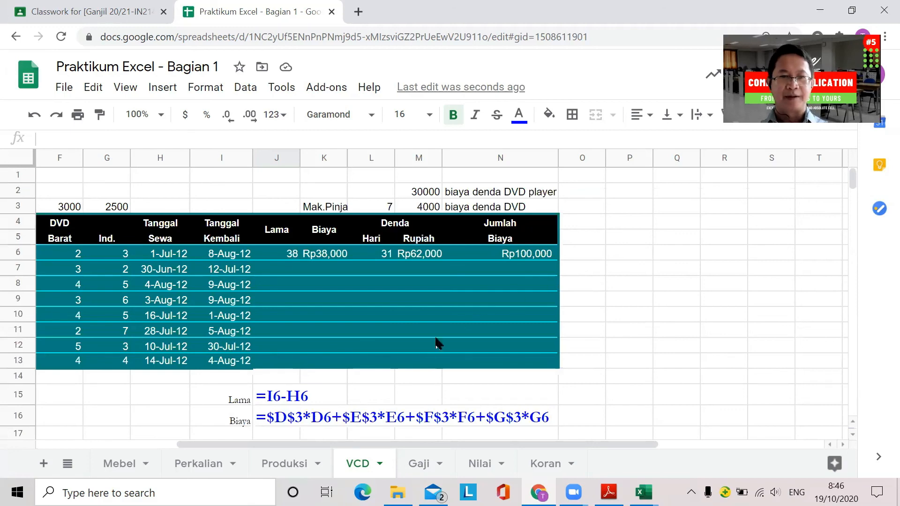
pyautogui.moveTo(288, 442); pyautogui.dragTo(105, 447)
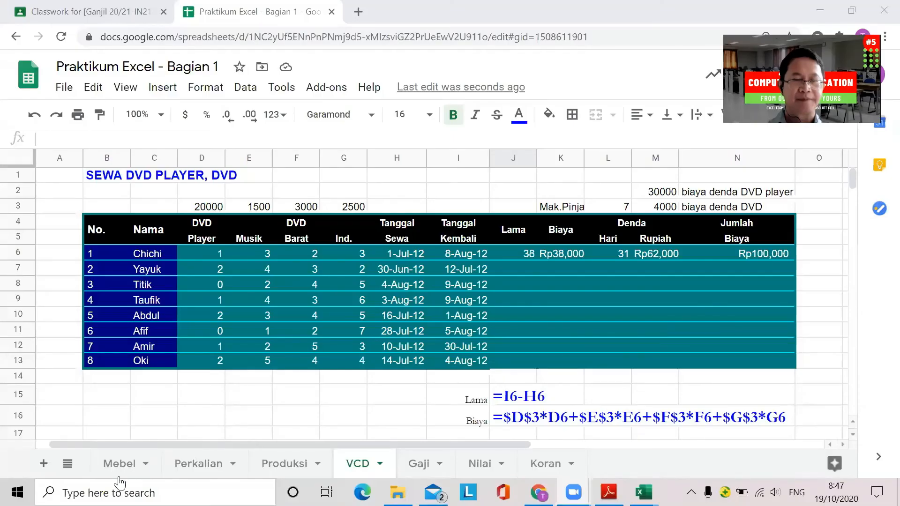
pyautogui.click(120, 465)
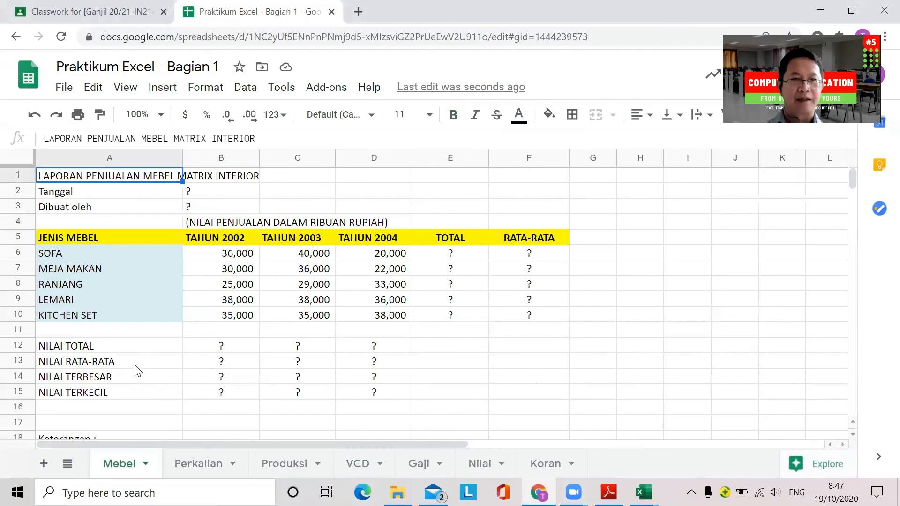